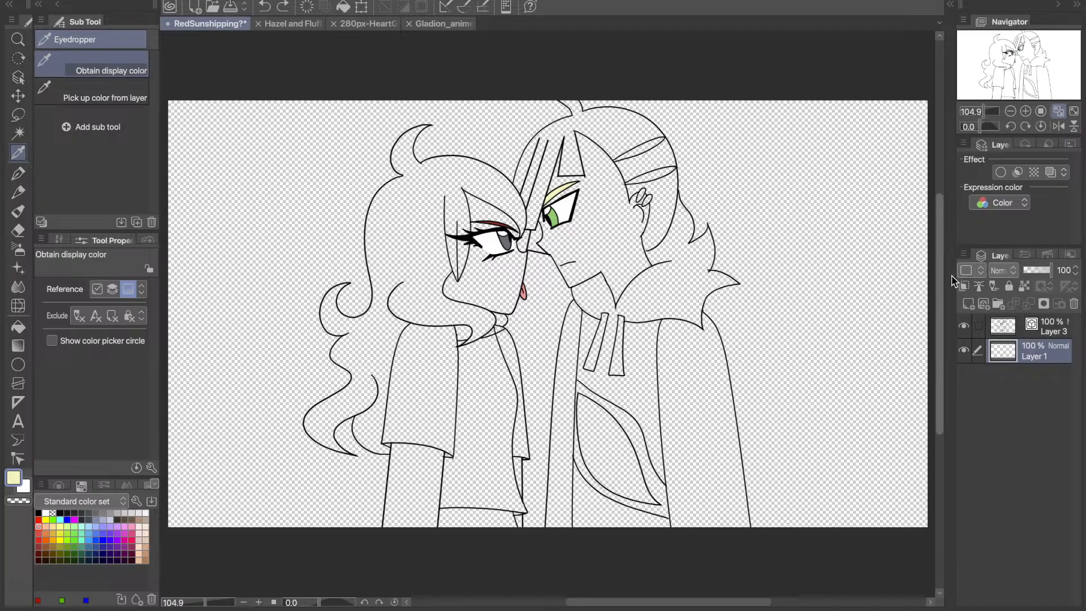
key("ctrl+z")
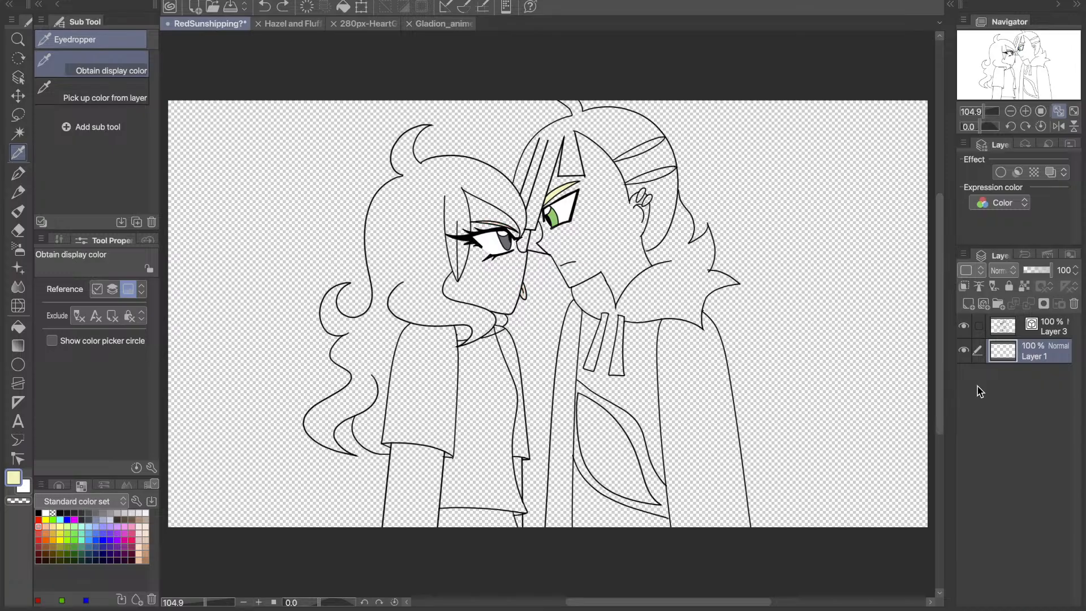
key("ctrl+z")
key("ctrl+y")
key("ctrl+y")
key("ctrl+shift+n")
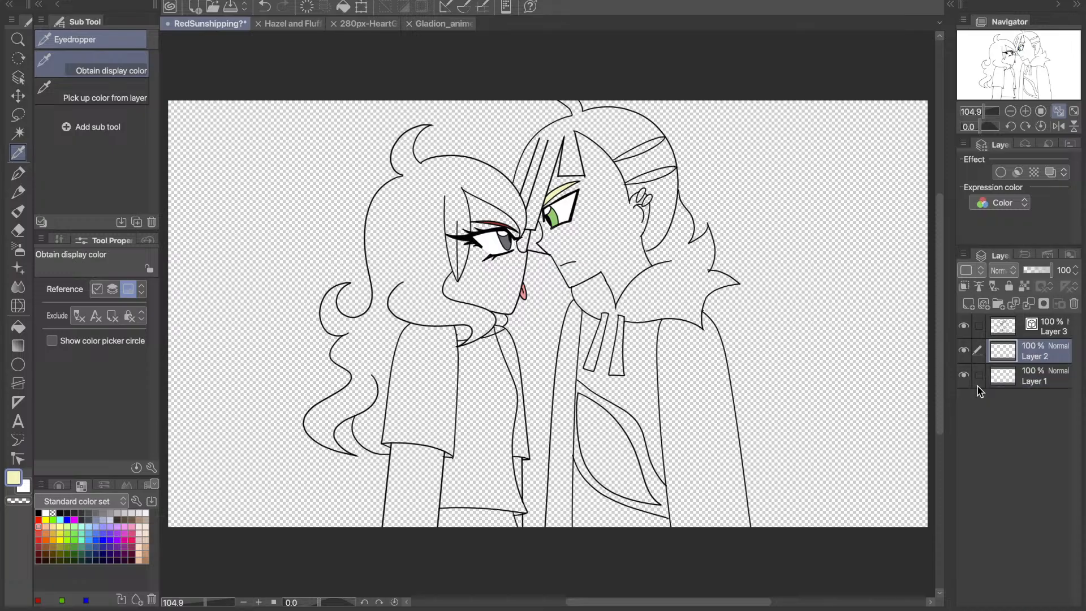
left_click(1074, 303)
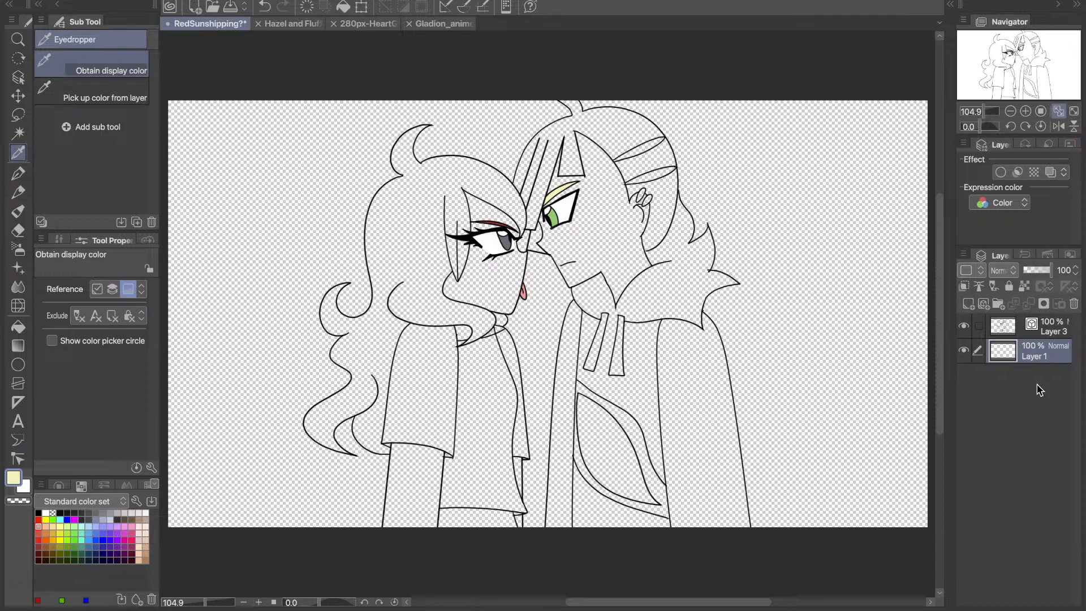
- Sample the light grey of the earrings in Gladion_anime.webp and return to the RedSunshipping drawing with the Fill tool
left_click(436, 24)
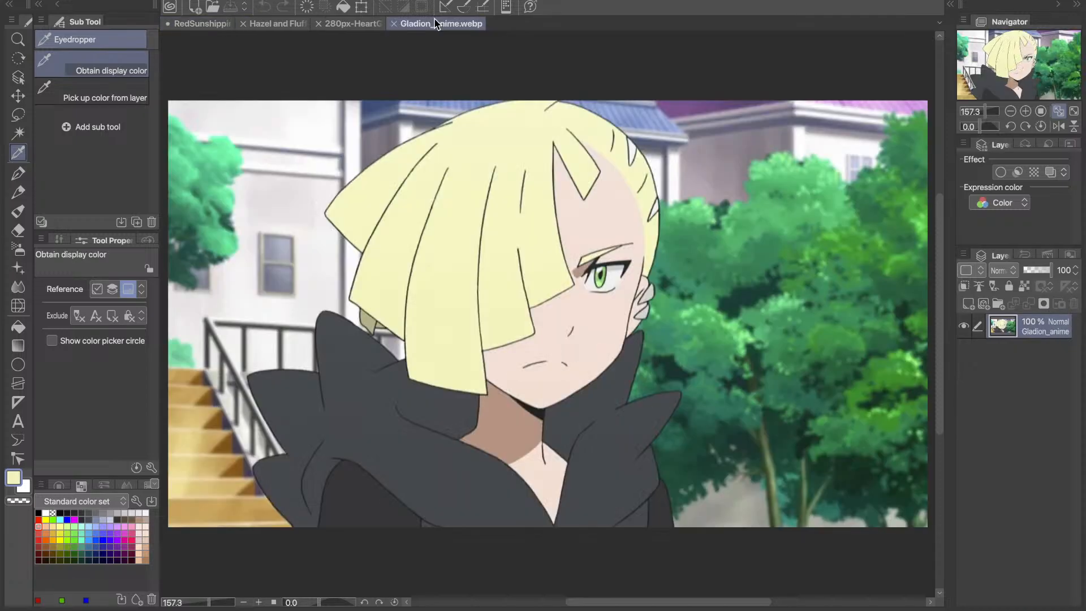
left_click(203, 23)
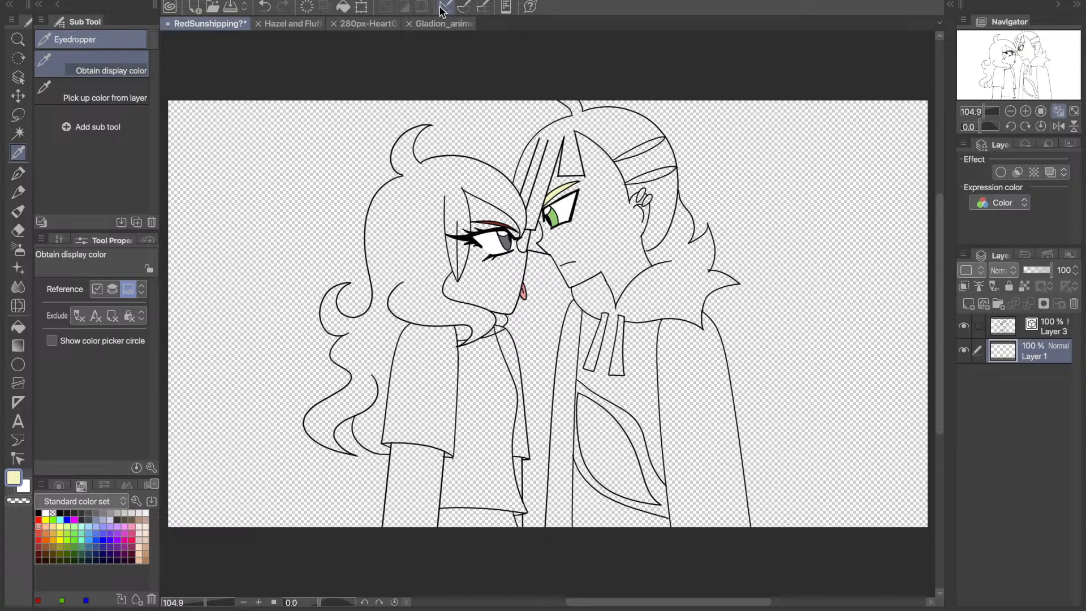
left_click(441, 24)
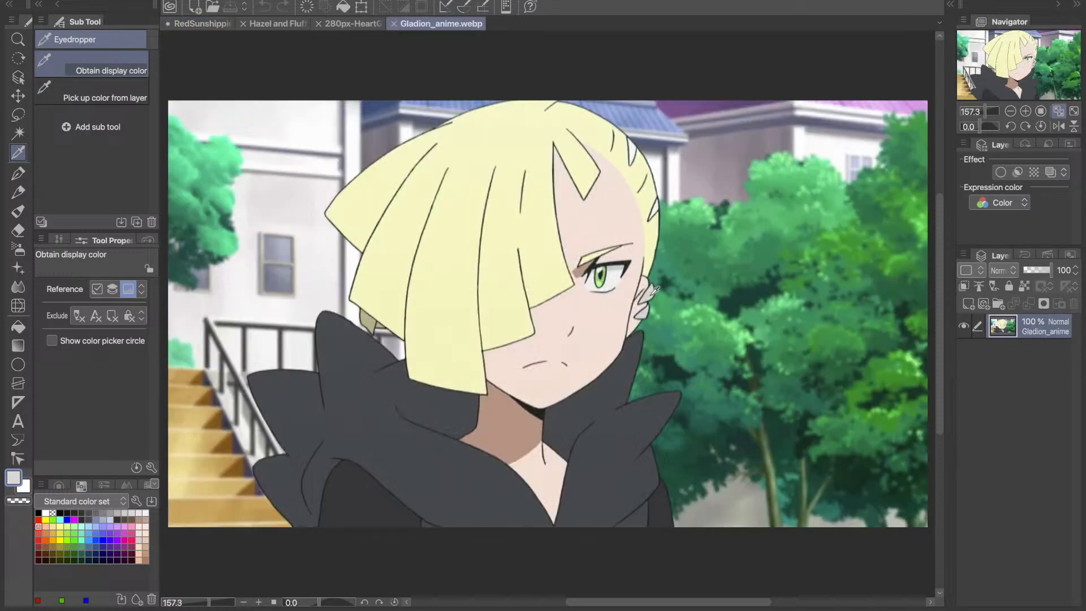
left_click(24, 324)
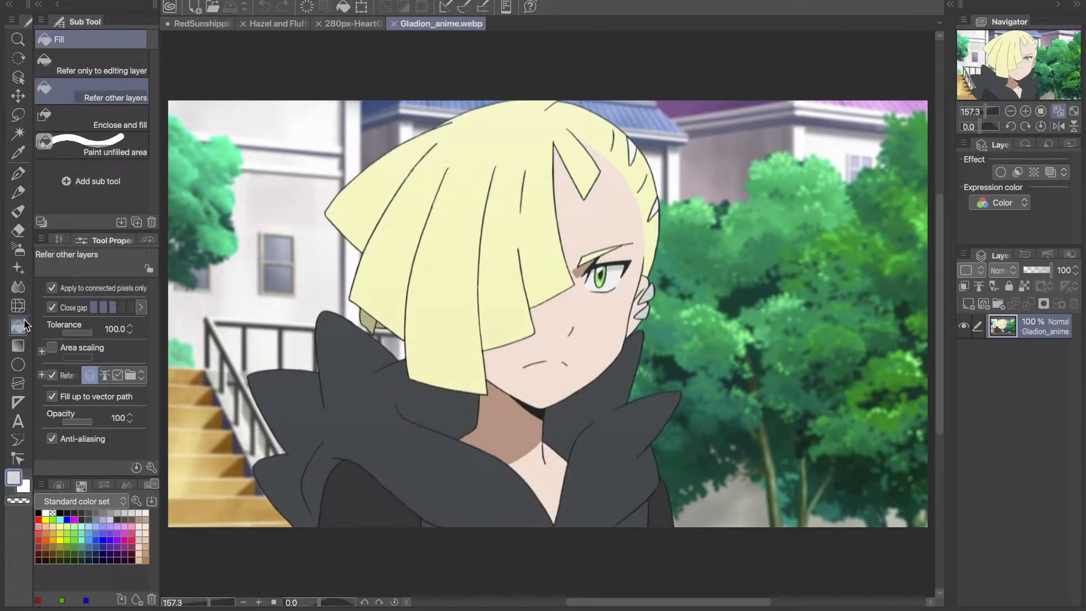
left_click(202, 24)
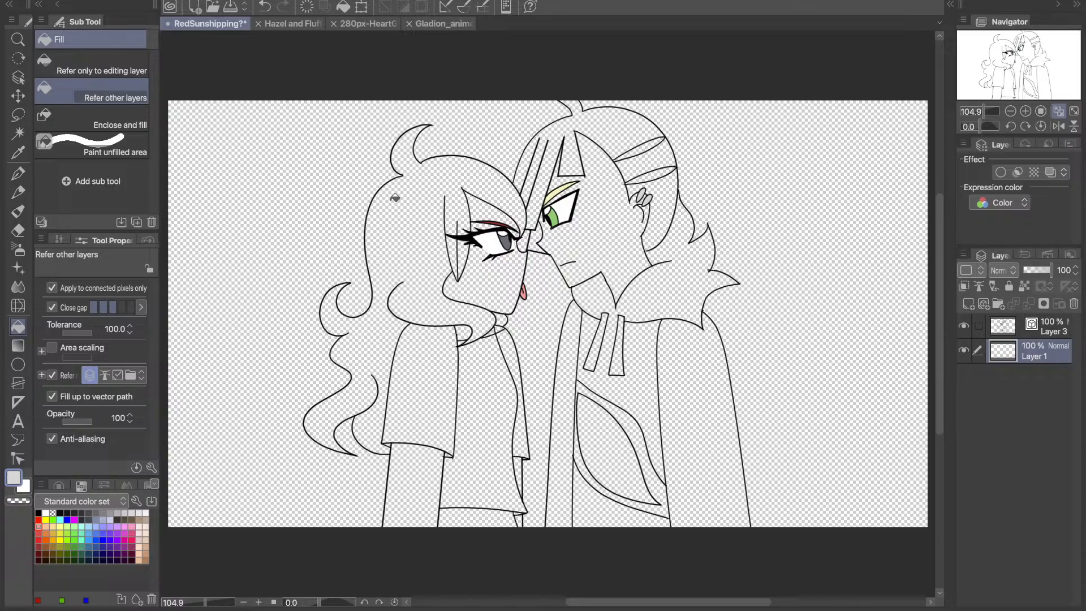
left_click(468, 23)
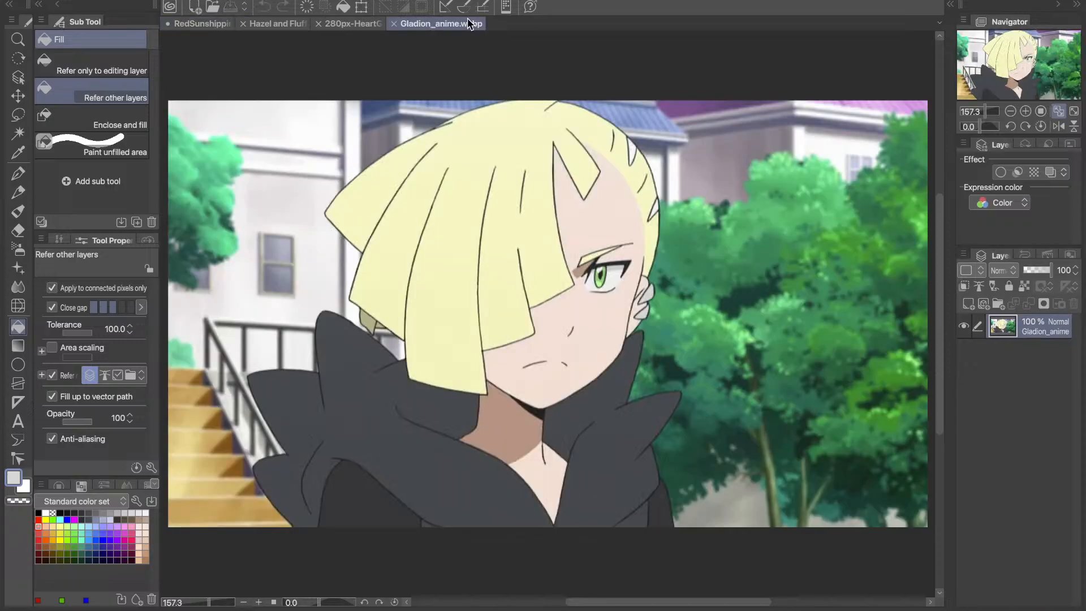
left_click(210, 23)
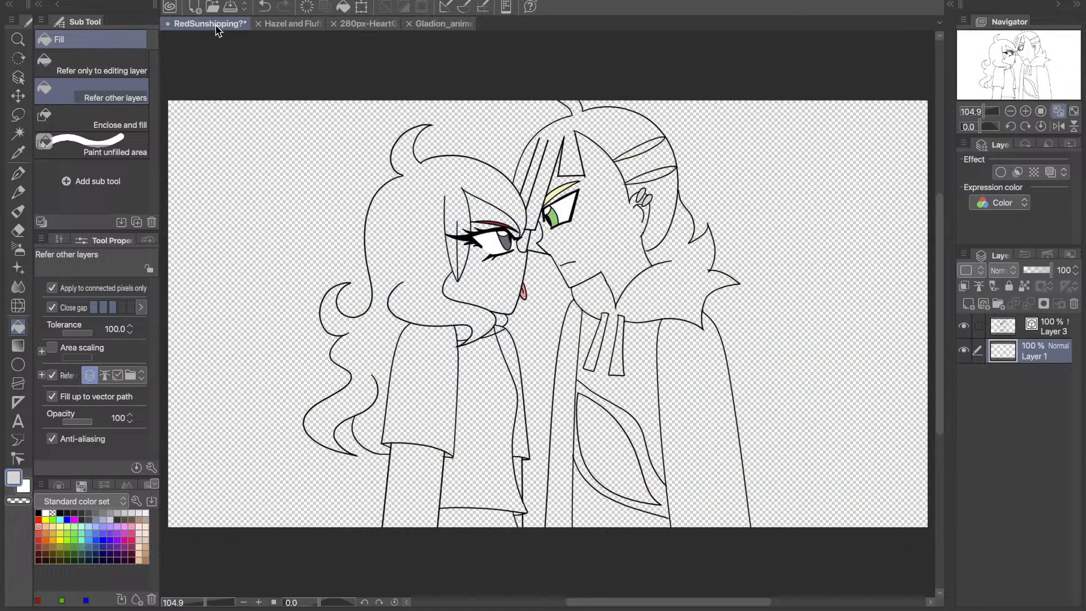
- Fill the strip below the left character's shirt and both collar pieces with black on Layer 1, checking the fills up close
left_click(39, 513)
left_click(478, 518)
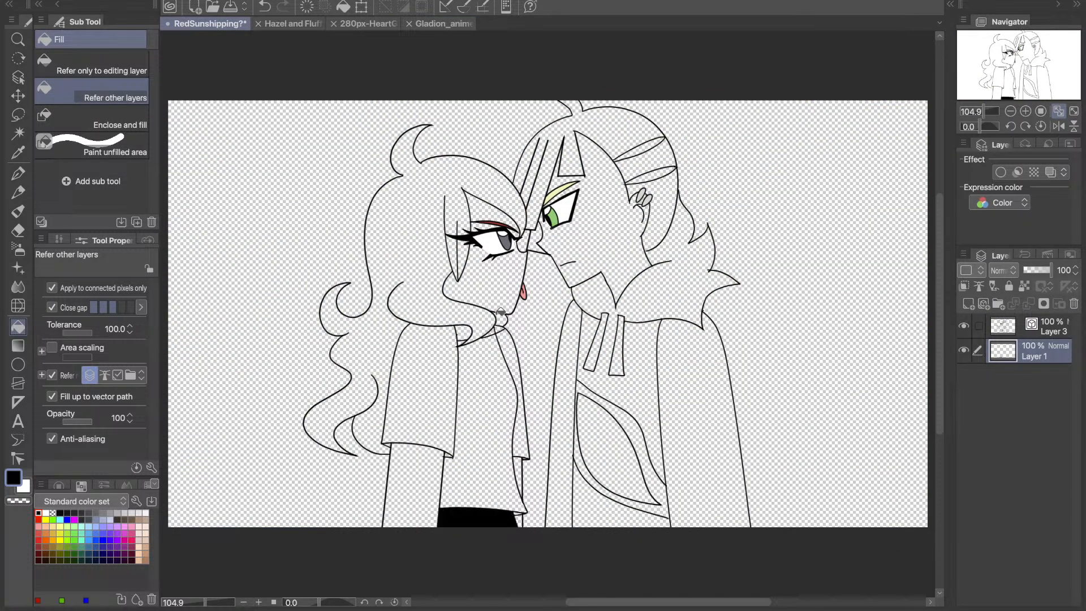
left_click(470, 327)
left_click(489, 327)
left_click(1024, 111)
left_click(1006, 97)
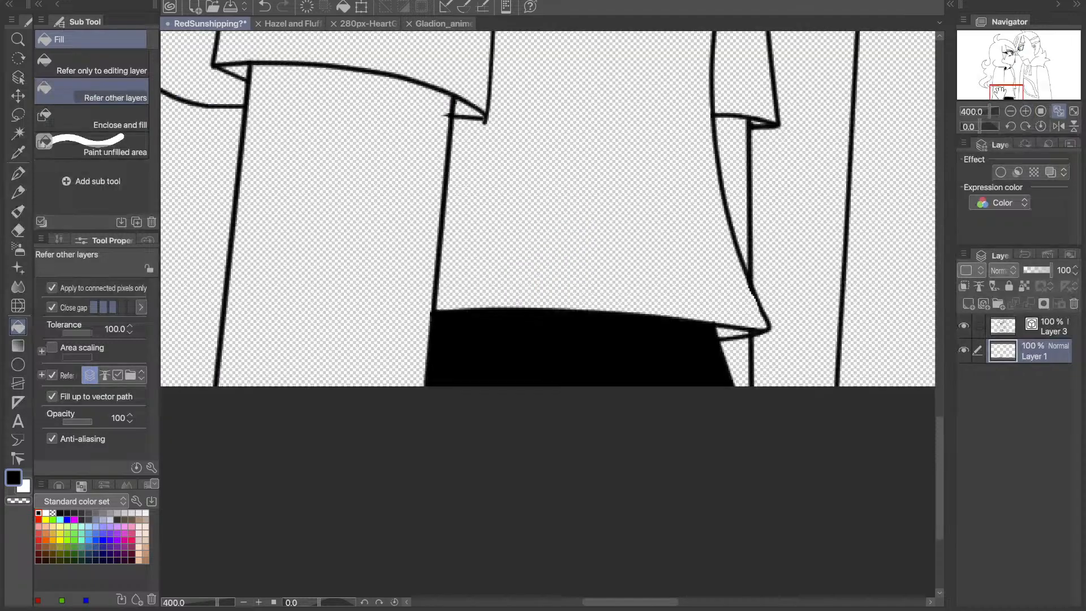
left_click_drag(1000, 92, 1000, 65)
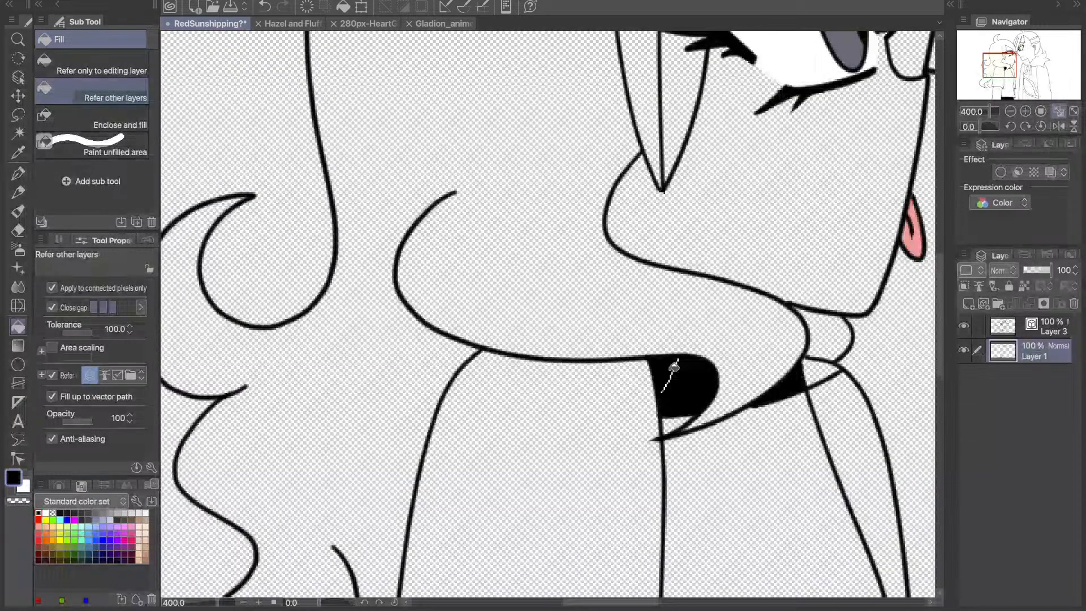
key("p")
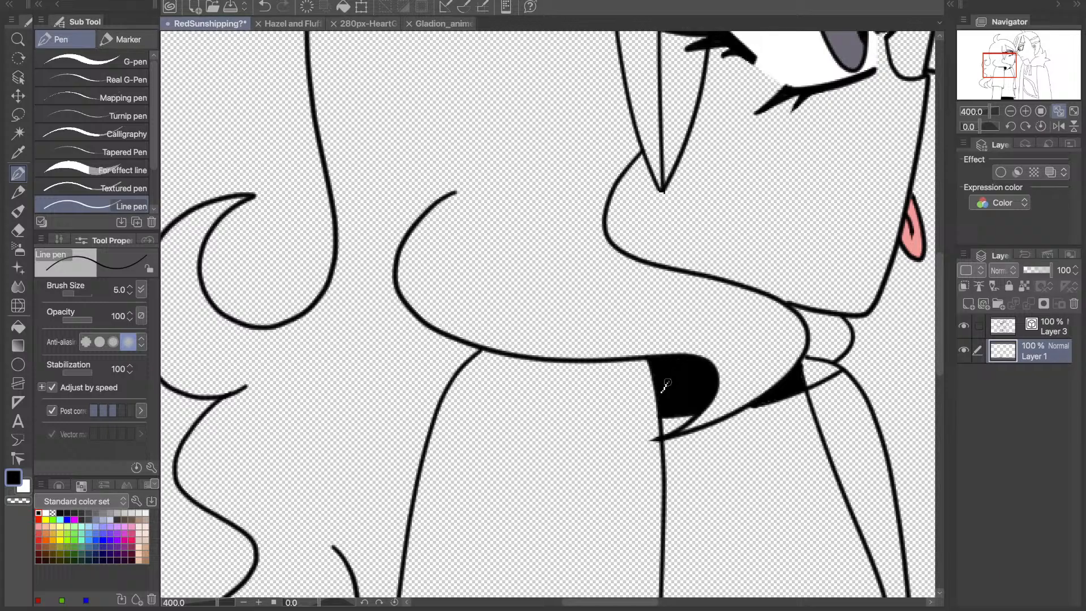
left_click(1063, 114)
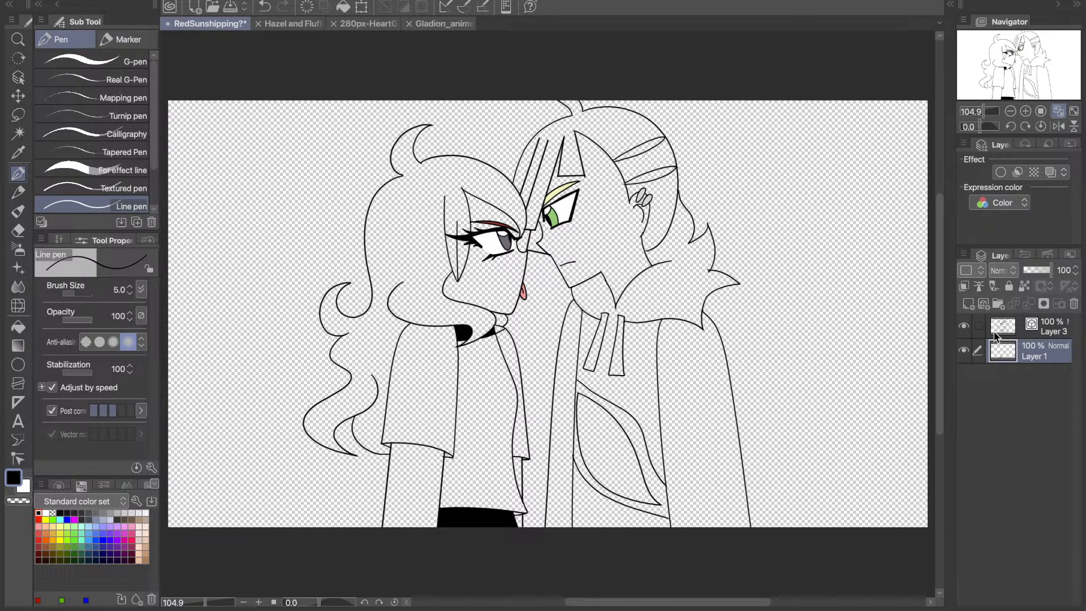
- Add a new raster layer and move it below Layer 1
left_click(965, 352)
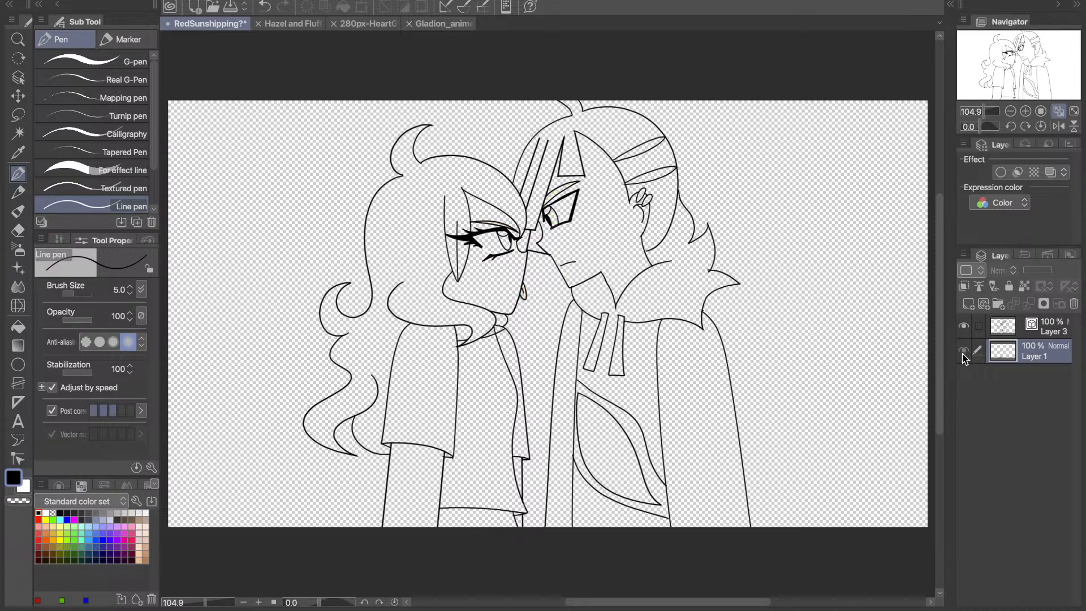
left_click(965, 352)
left_click(968, 306)
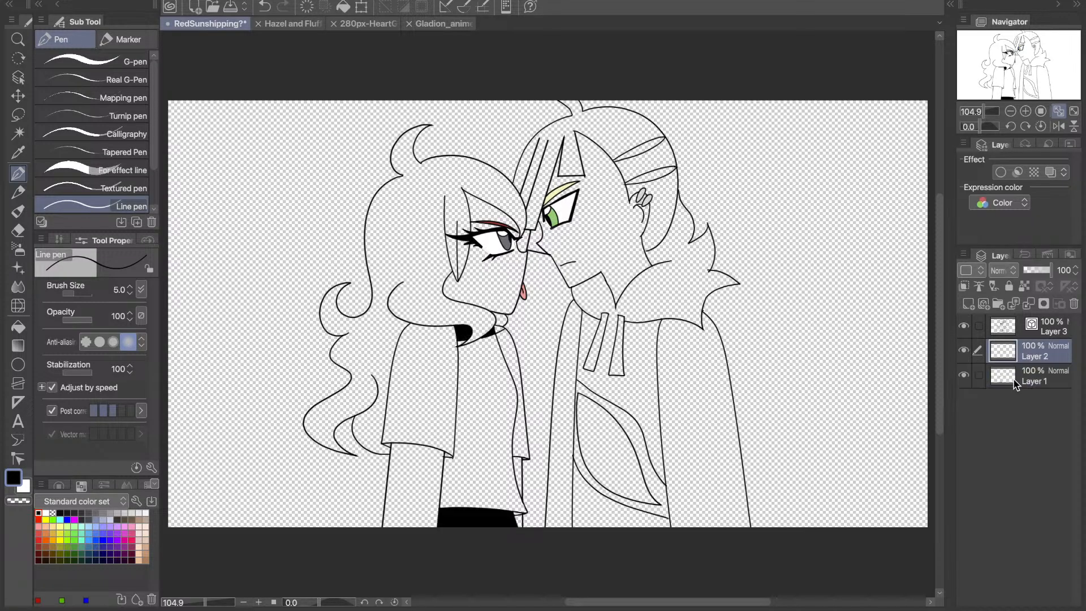
left_click_drag(1015, 385, 1014, 403)
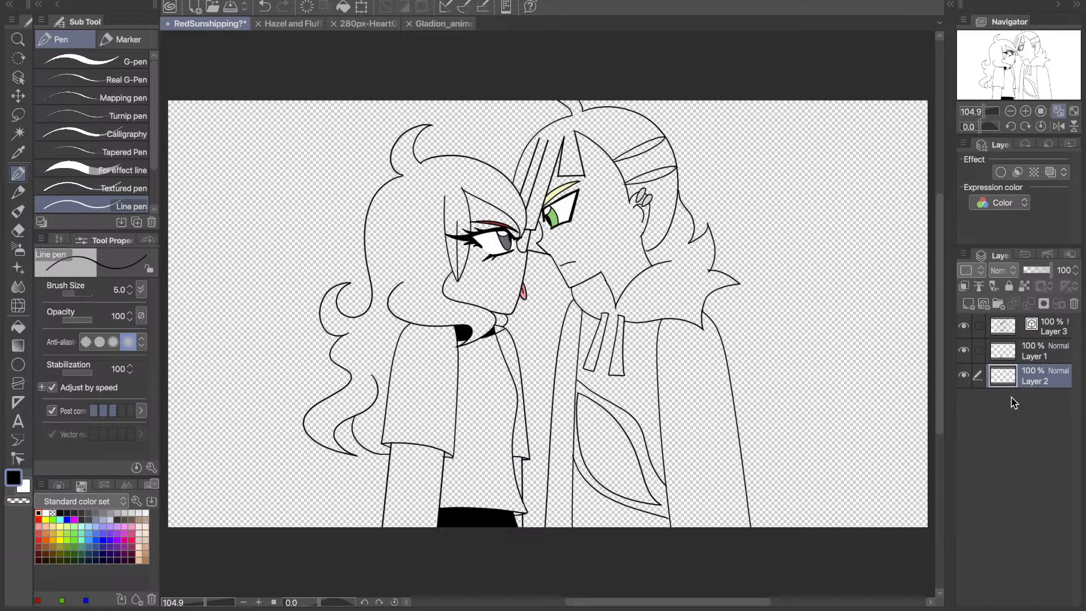
- Sample the pale skin tone from Gladion_anime.webp and fill the right character's face with it on Layer 2
left_click(20, 151)
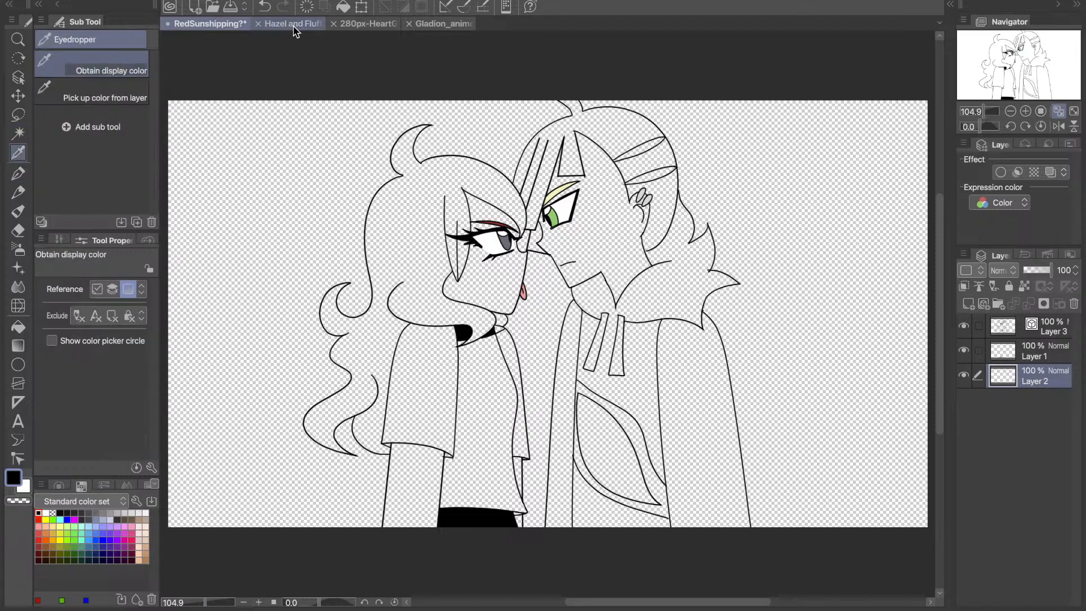
left_click(294, 27)
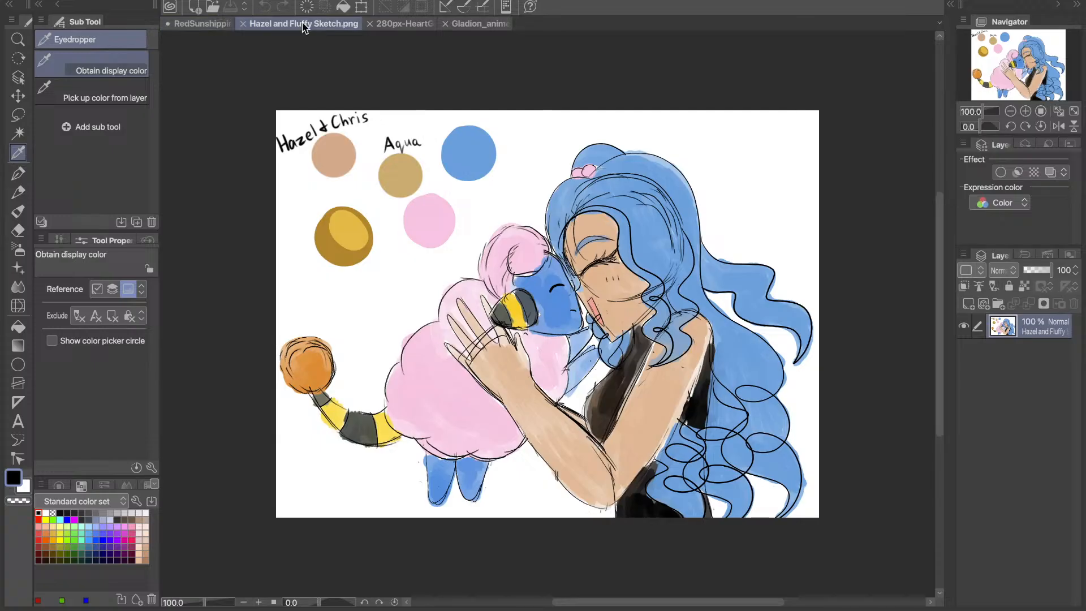
left_click(202, 24)
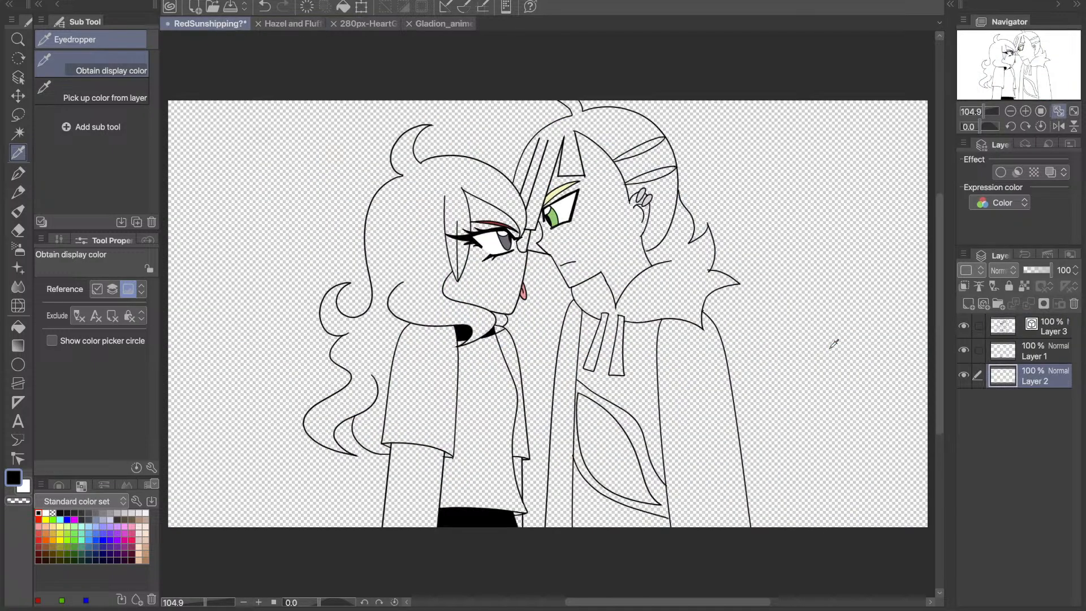
left_click(443, 24)
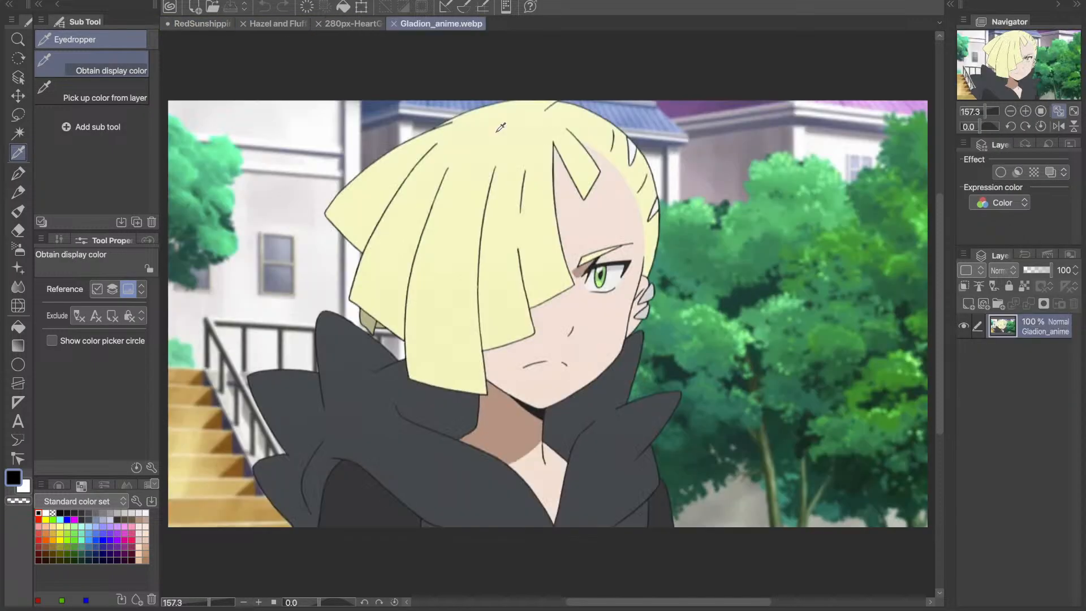
left_click(594, 218)
left_click(18, 327)
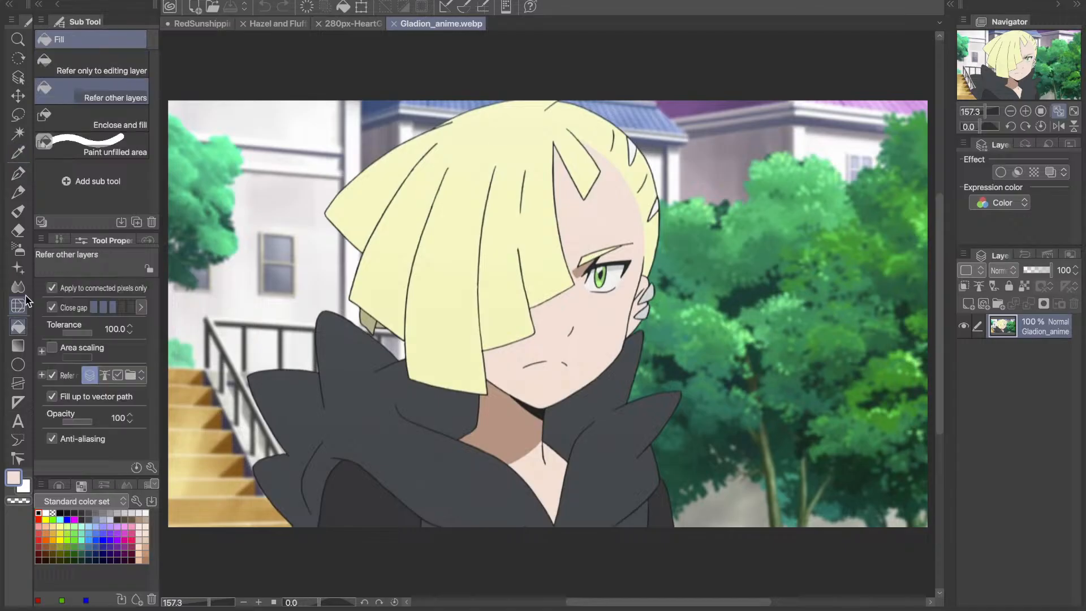
key("ctrl+Tab")
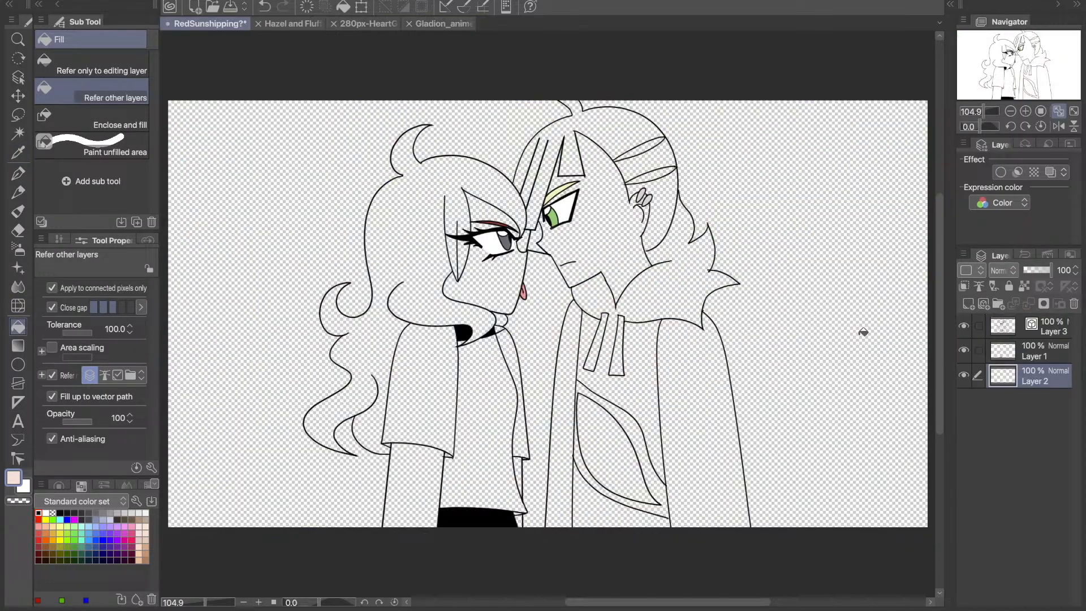
left_click(600, 226)
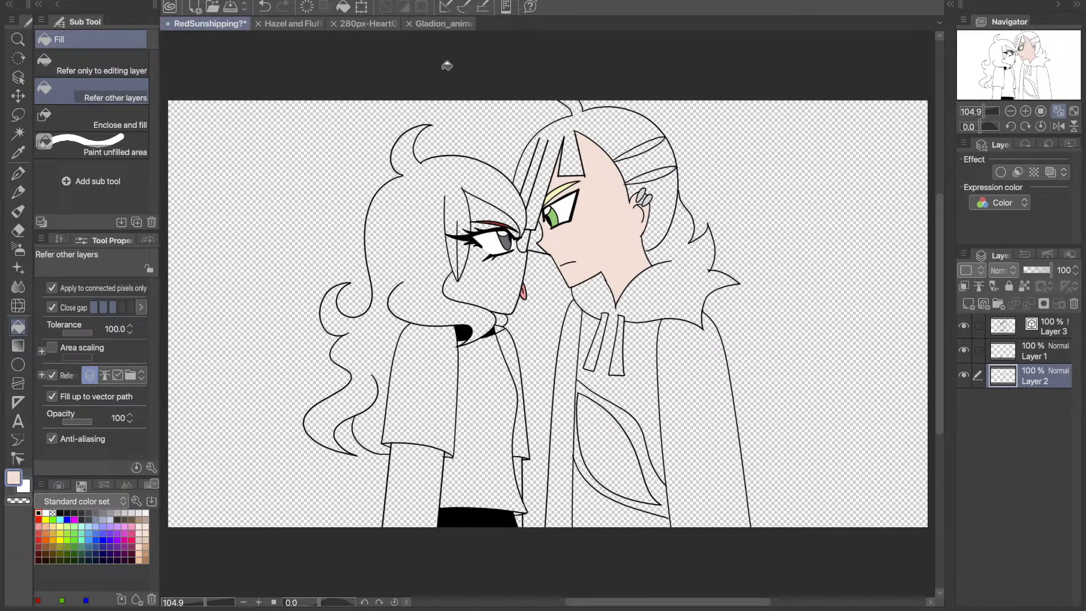
- Choose a medium brown from the standard colour set and fill the left character's face and forehead with it
left_click(441, 24)
left_click(19, 153)
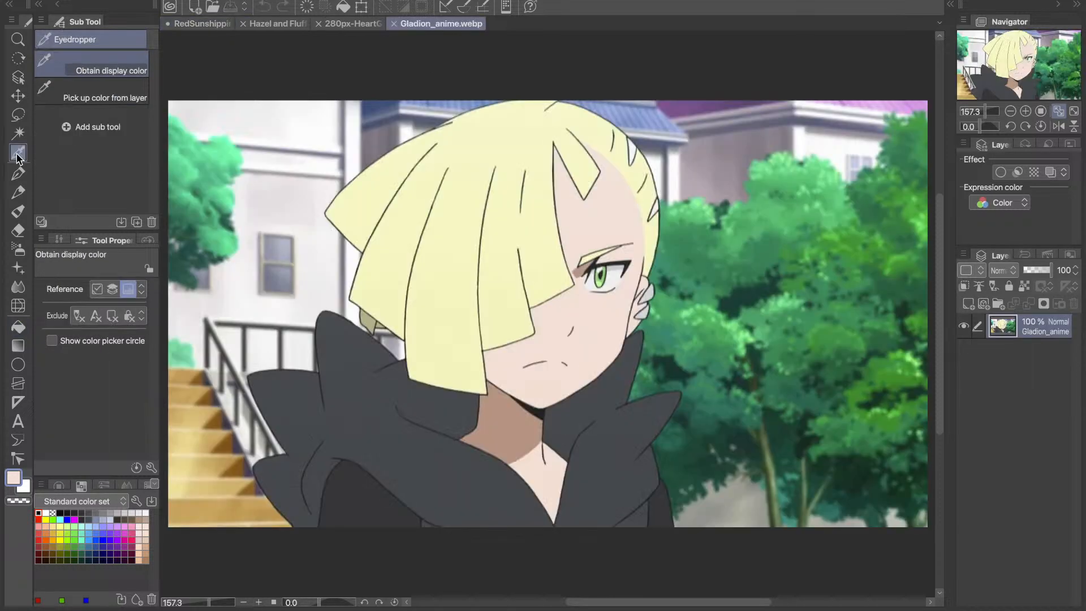
left_click(145, 560)
left_click(18, 327)
left_click(202, 23)
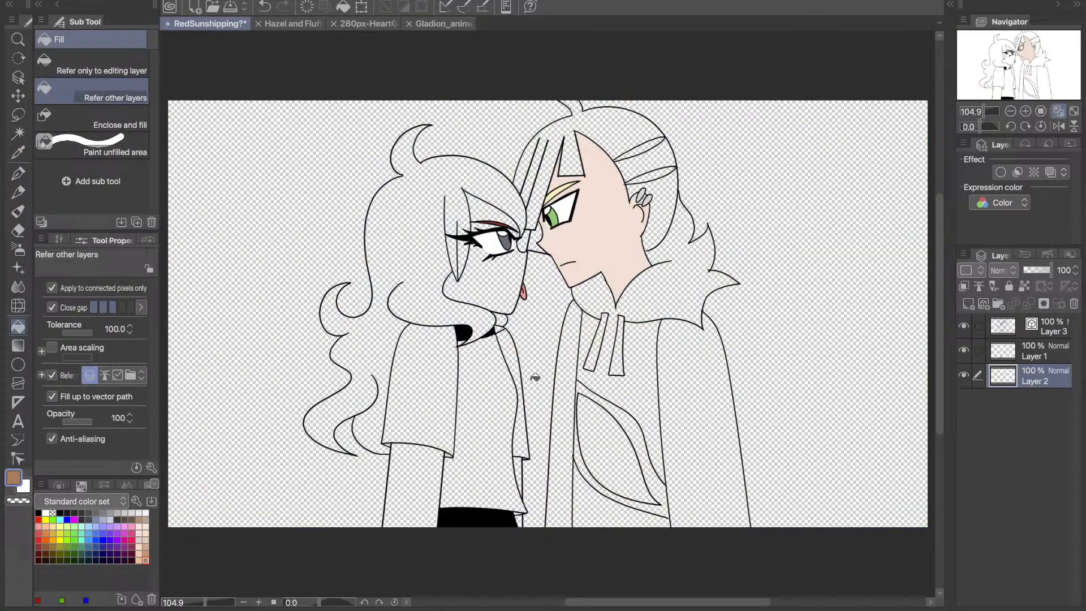
left_click(501, 283)
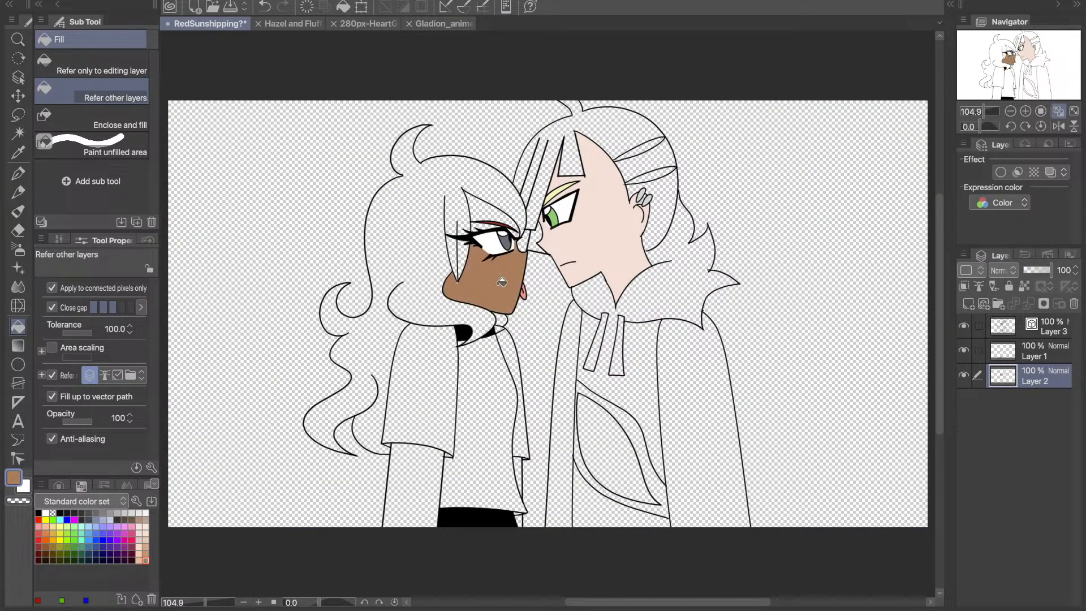
left_click(485, 221)
left_click(484, 220)
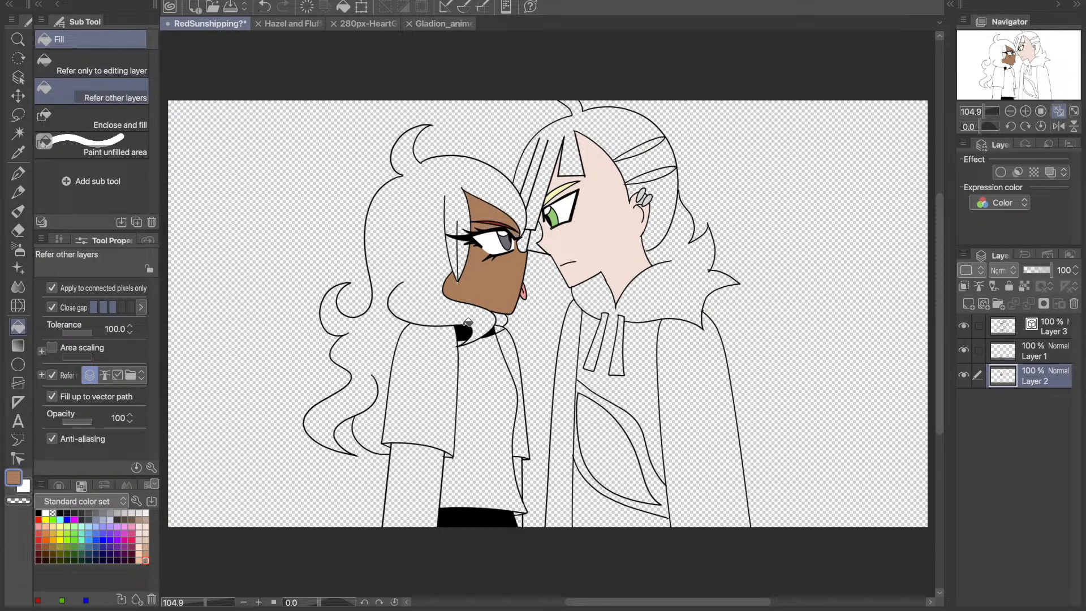
- Fill both of the left character's arms with the same brown on Layer 2
key("p")
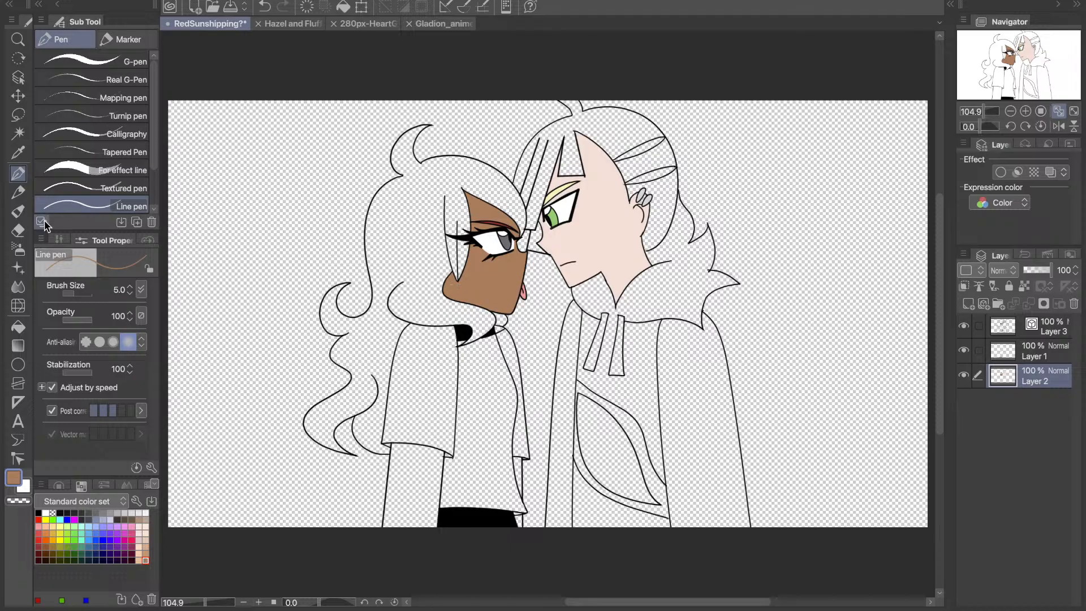
key("g")
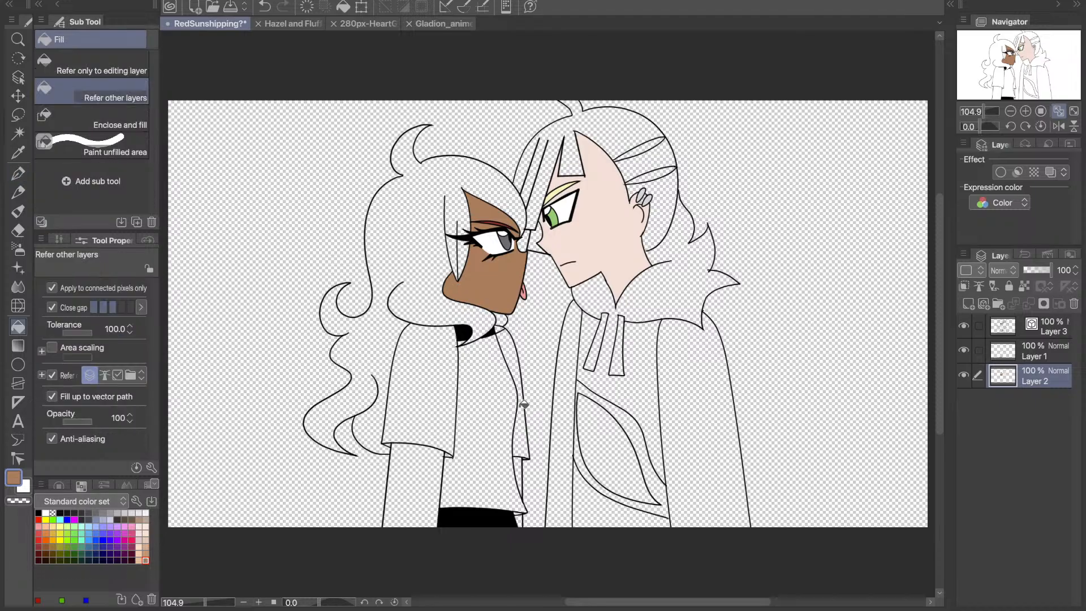
left_click(418, 483)
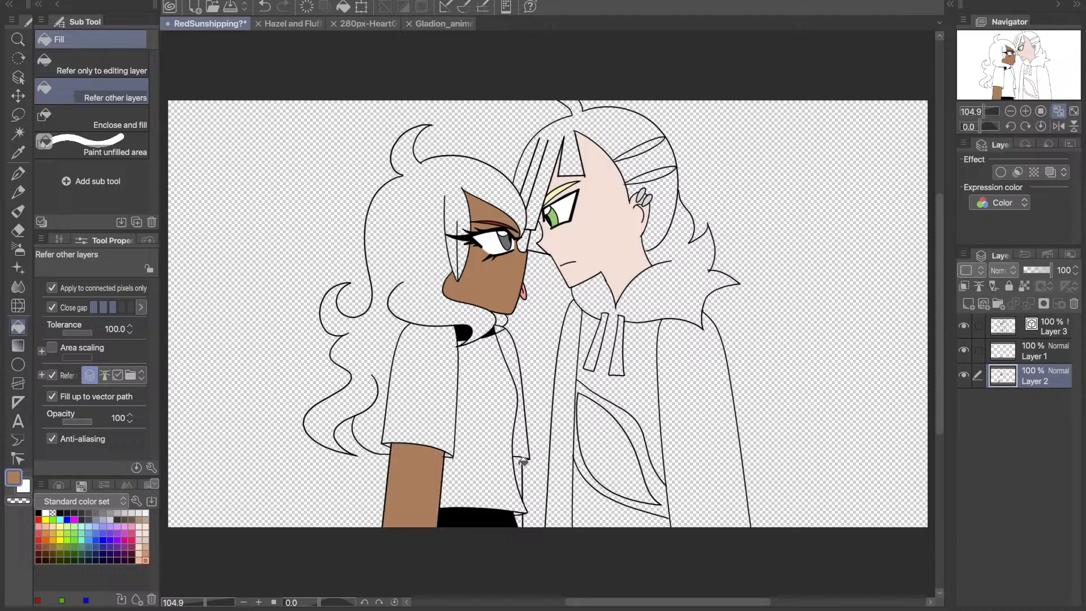
left_click(521, 462)
- Add a new raster layer above Layer 2 and close the Hazel and Fluffy Sketch.png reference
left_click(965, 375)
left_click(965, 375)
left_click(968, 304)
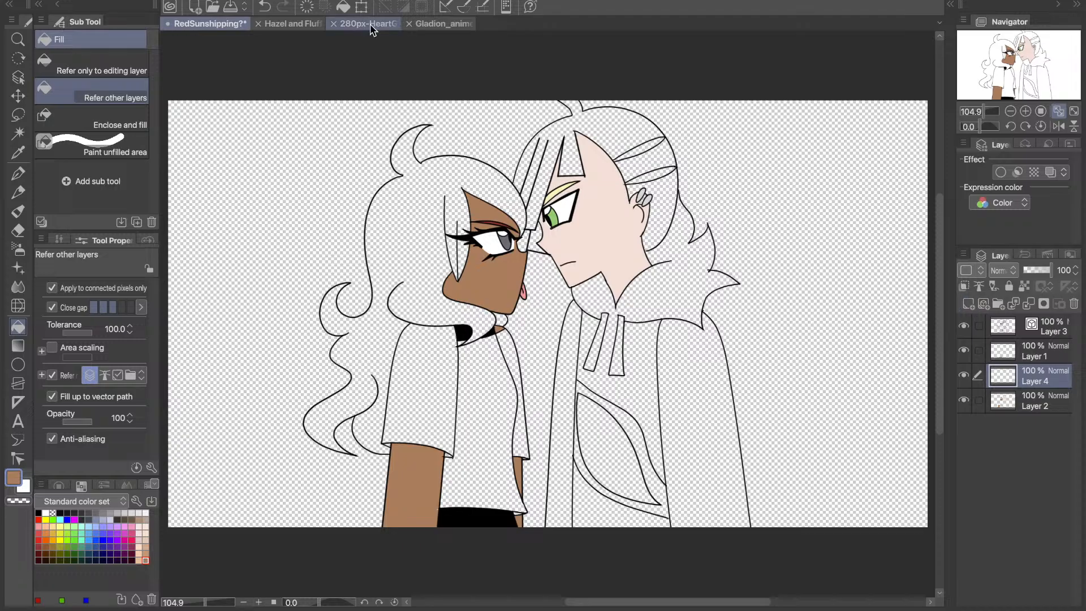
left_click(288, 24)
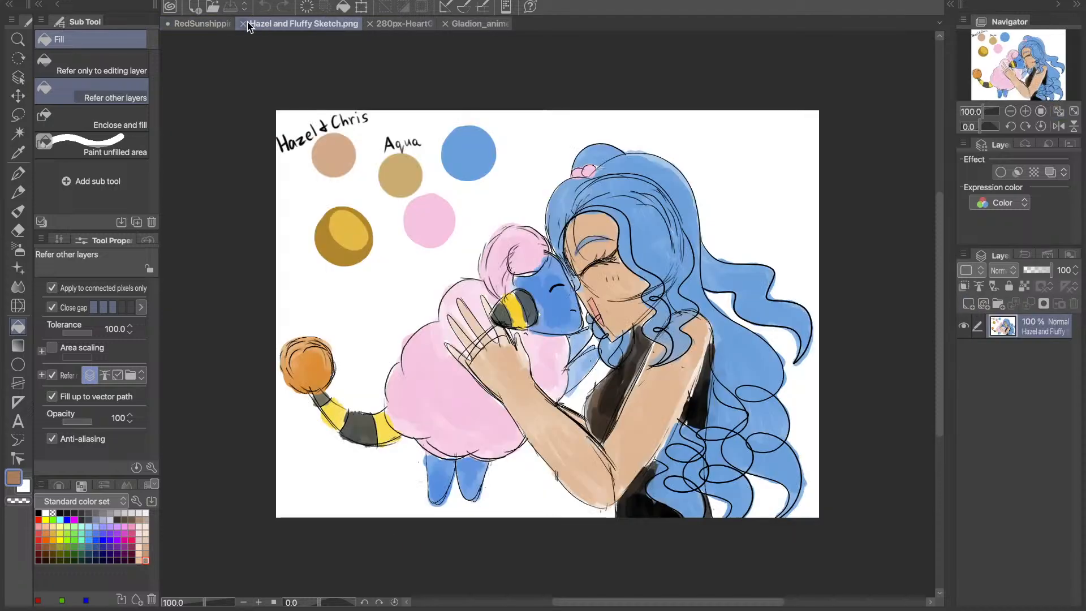
left_click(245, 24)
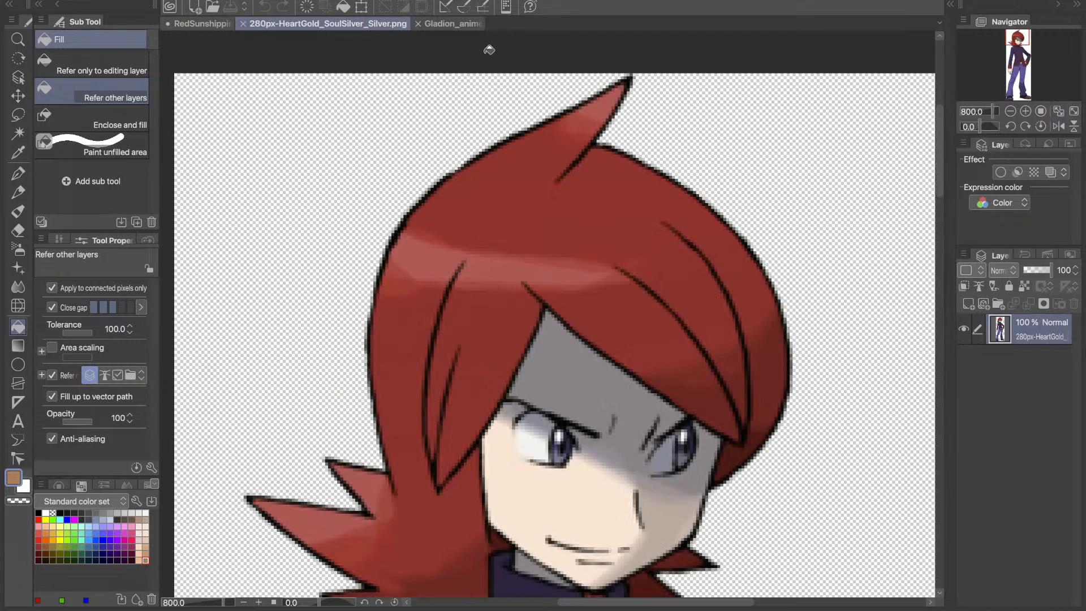
- Look over the Gladion_anime.webp reference and close the 280px-HeartGold_SoulSilver_Silver.png reference
left_click(361, 24)
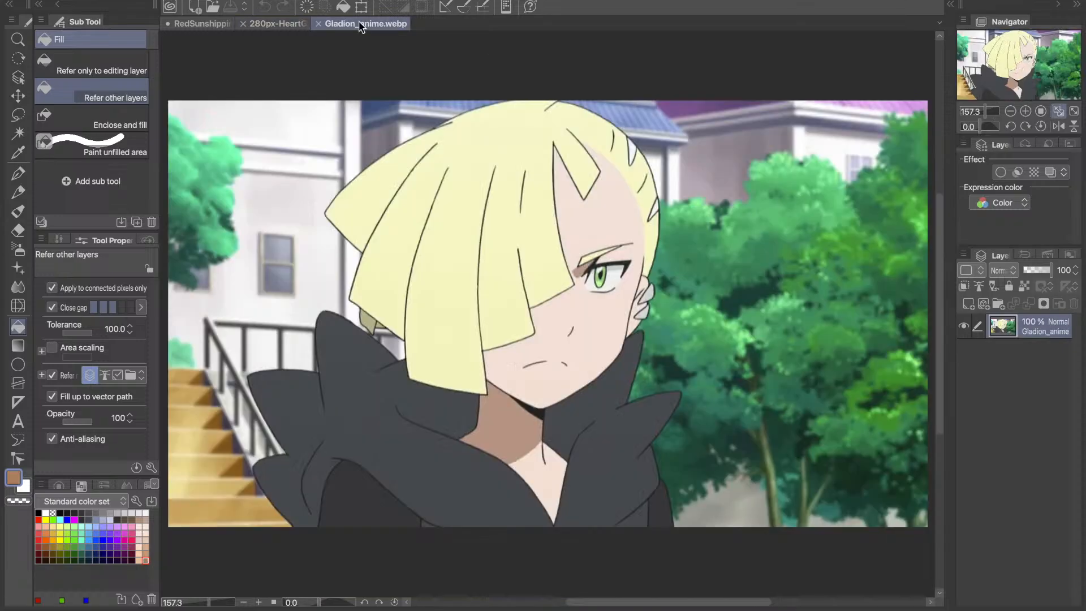
left_click(245, 26)
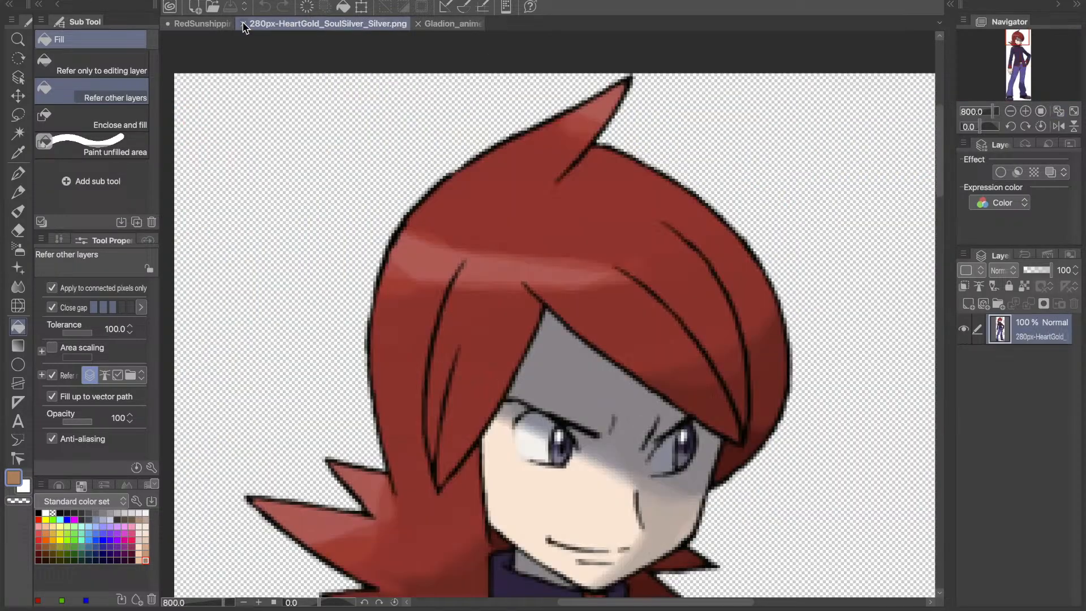
left_click(243, 25)
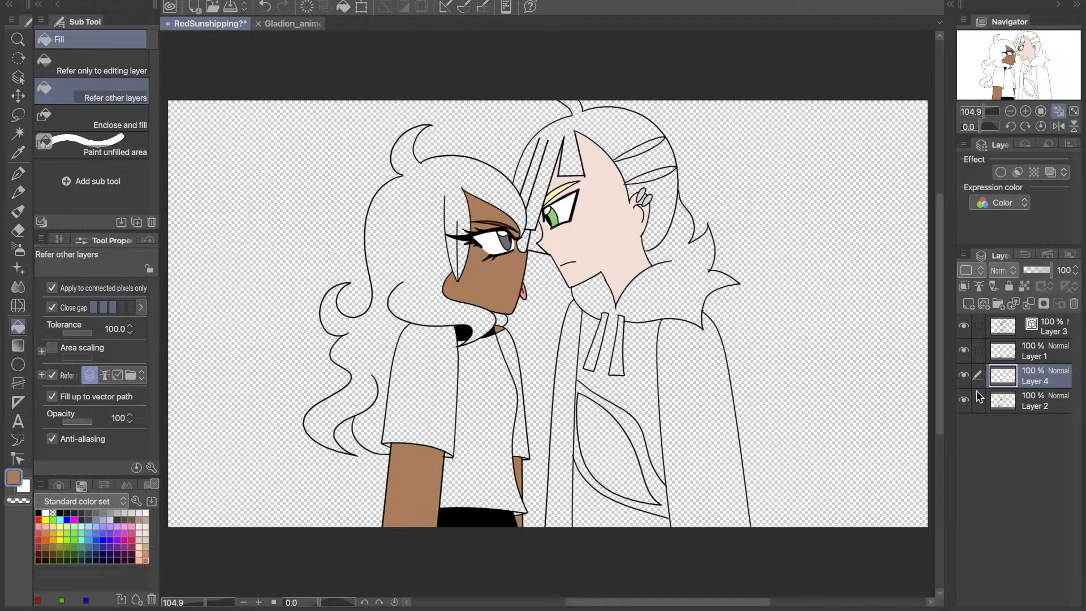
- Sample the red from the left character's eyebrow and fill all of her main hair, including the strand beside the eye, on Layer 4
left_click(966, 376)
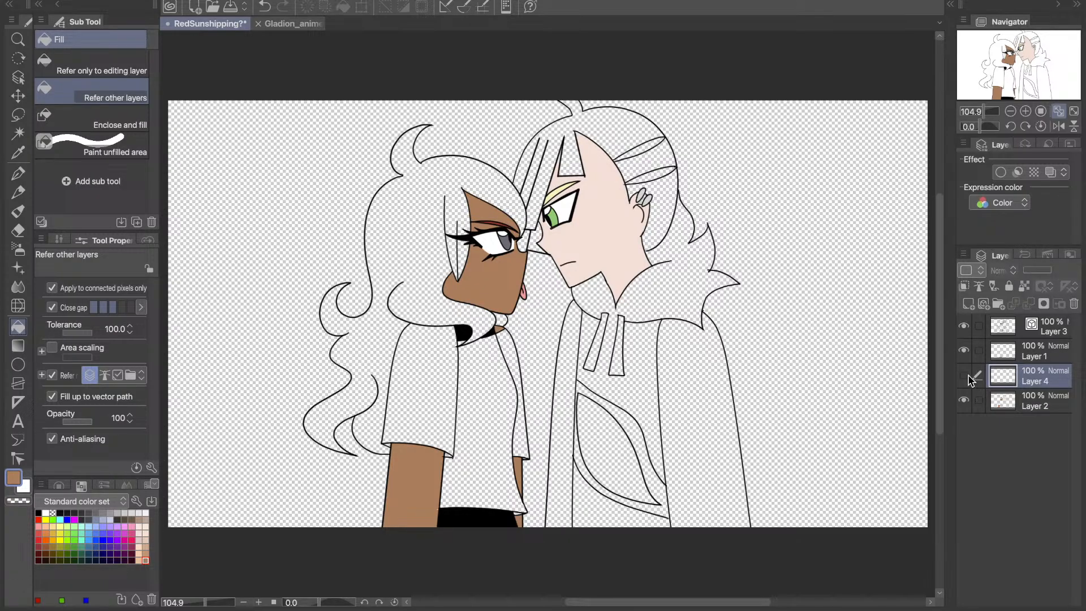
left_click(292, 24)
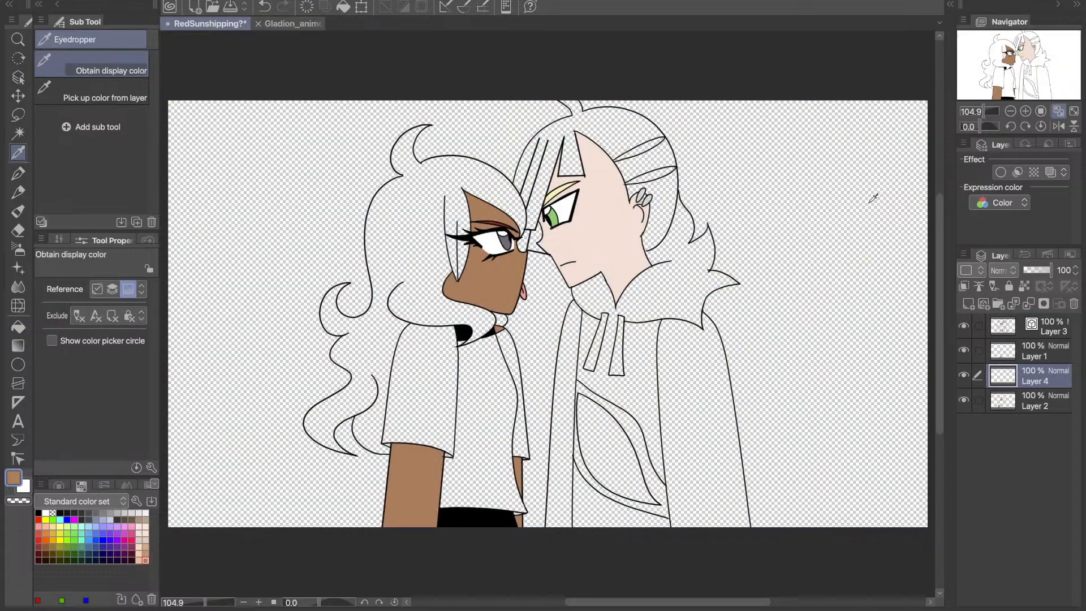
left_click(1040, 113)
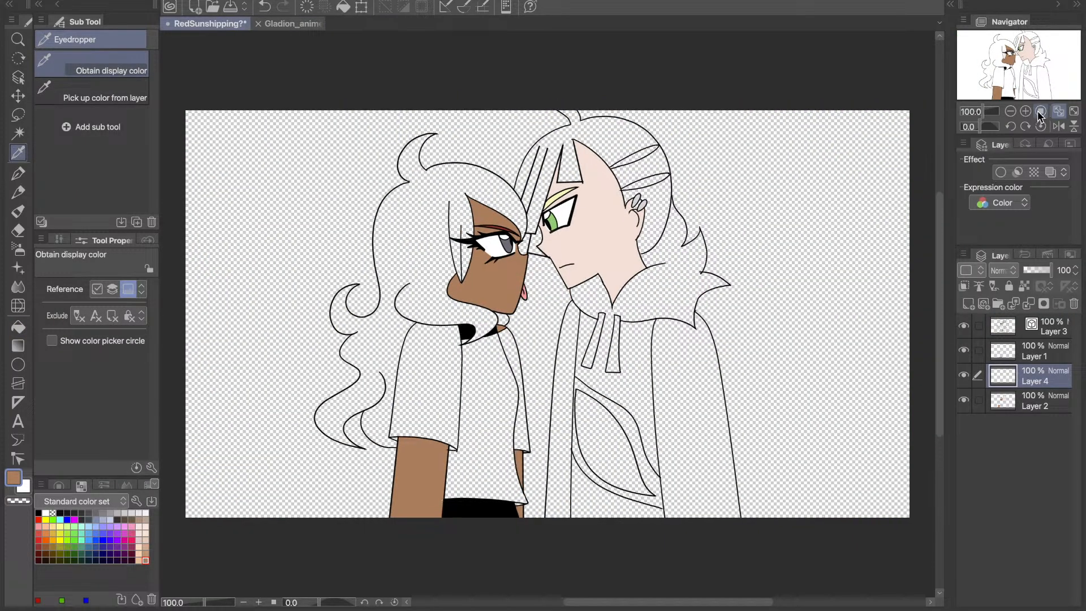
scroll(1007, 49, "up", 7)
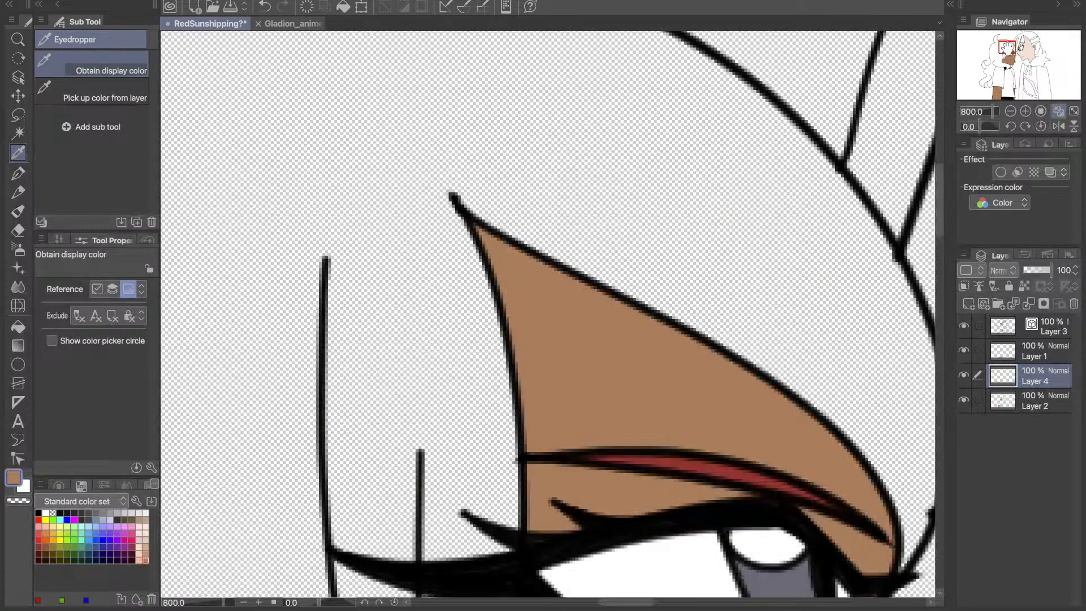
left_click(714, 468)
key("g")
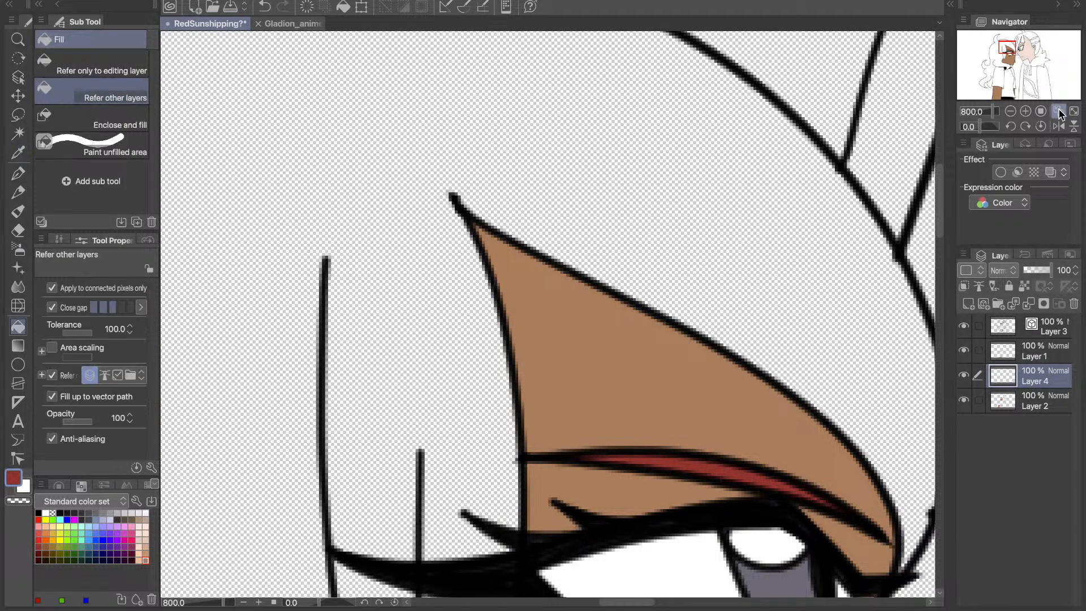
left_click(1059, 111)
left_click(444, 164)
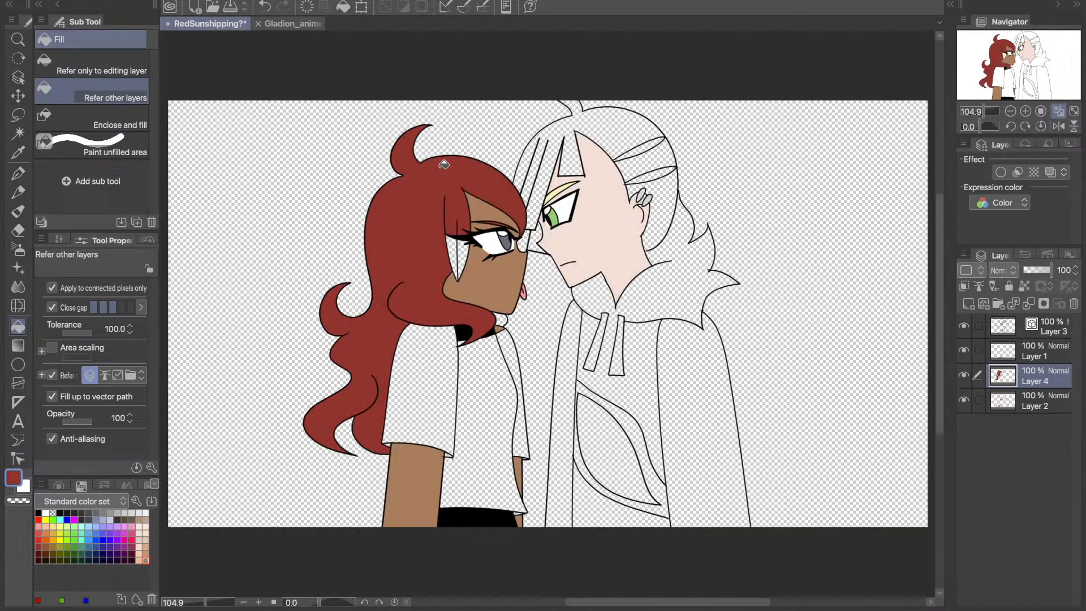
left_click(455, 263)
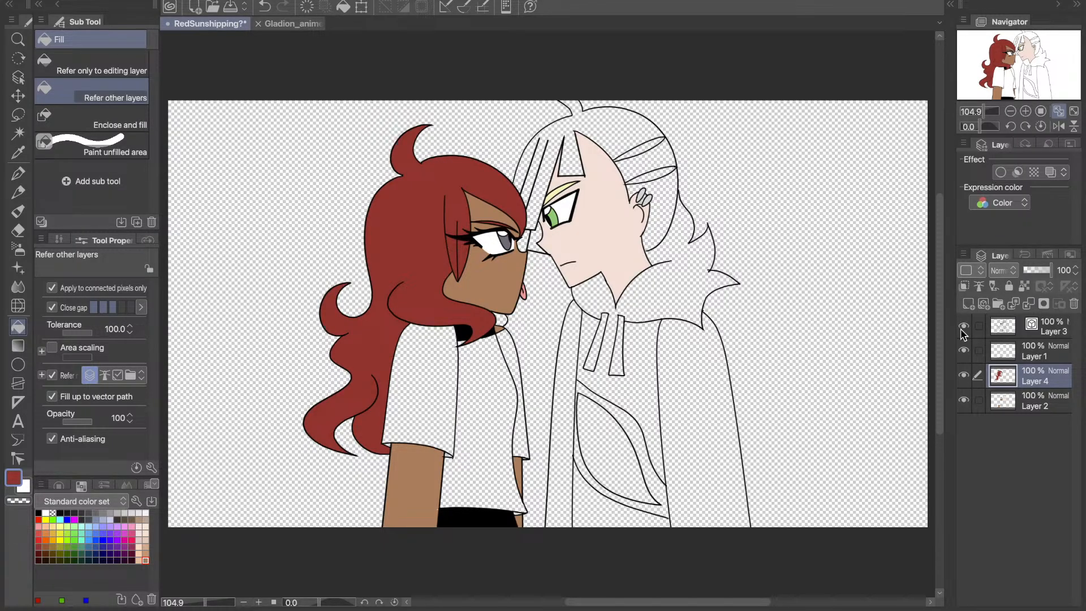
- Add a new raster layer, fill the small hair lock under the left character's chin with the same red, and place the layer beneath Layer 4
left_click(968, 304)
left_click(503, 320)
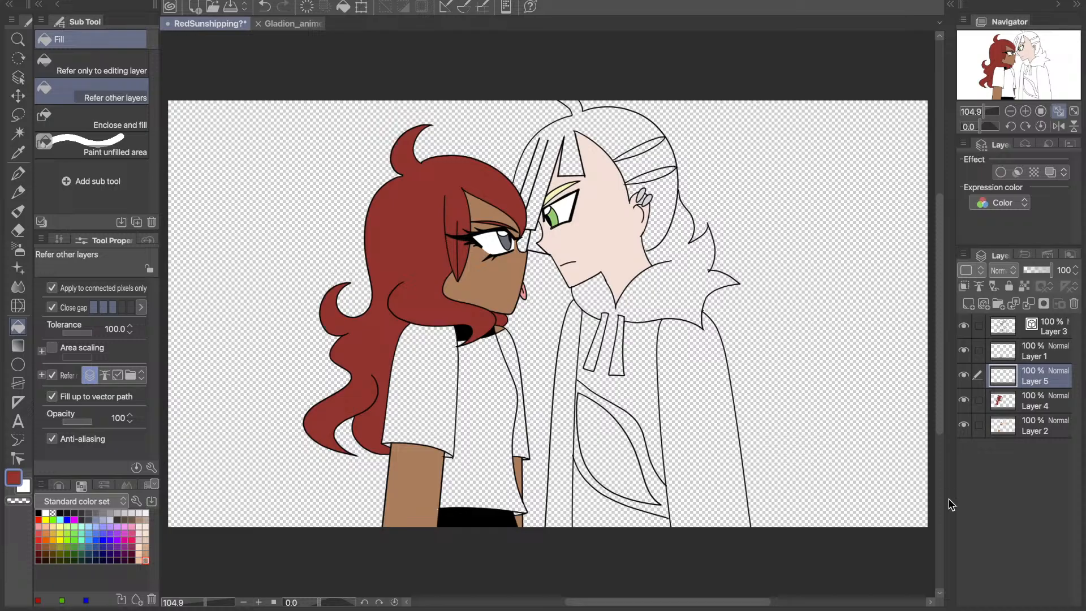
left_click_drag(1009, 377, 1006, 406)
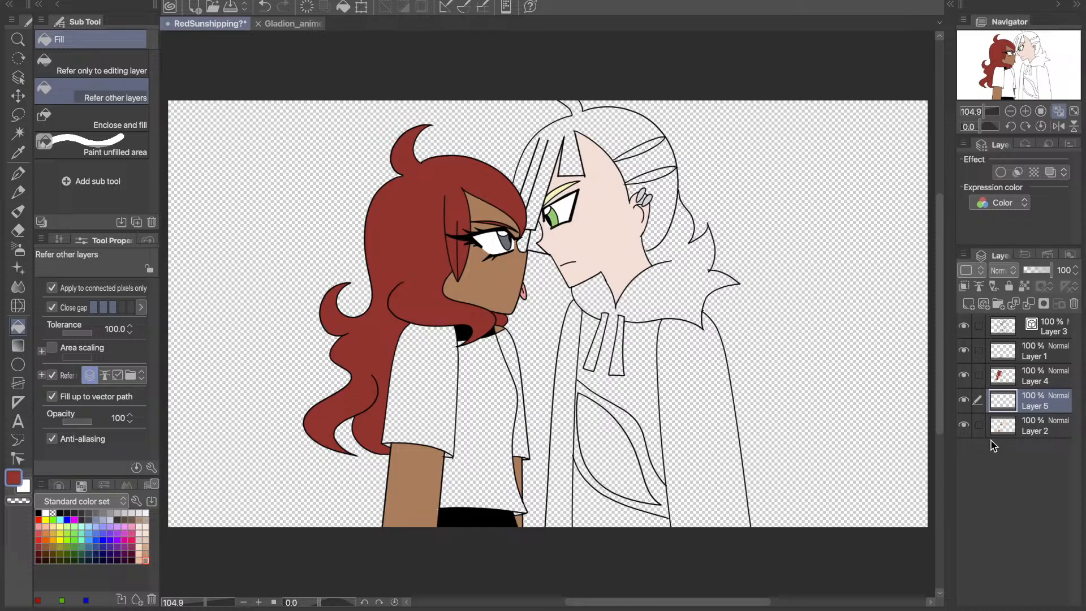
- Add a new raster layer above Layer 4 and sample the pale yellow hair colour from Gladion_anime.webp for the RedSunshipping drawing
left_click(971, 381)
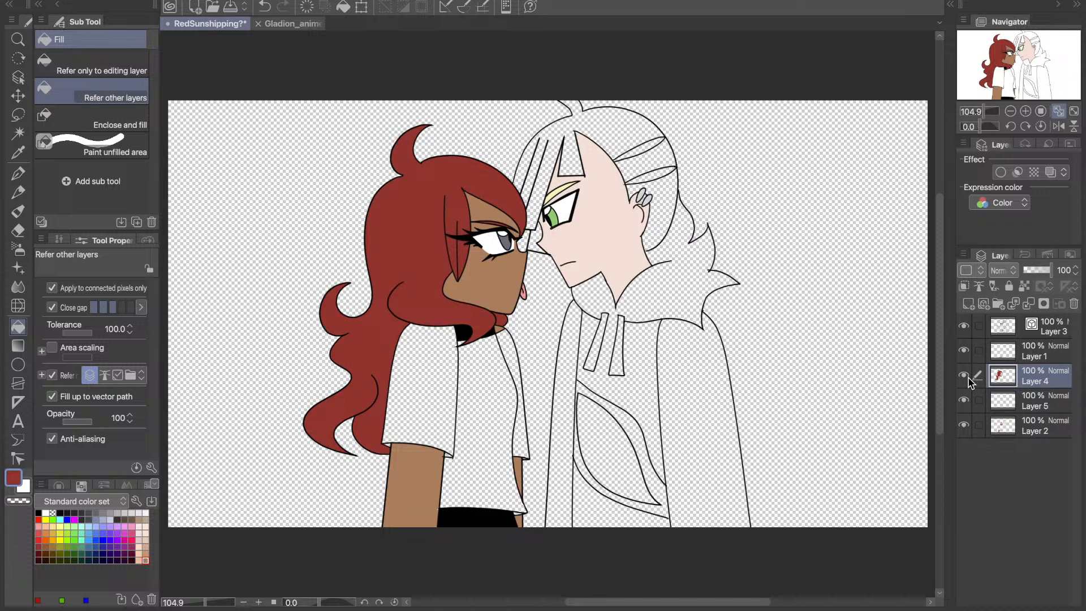
left_click(968, 305)
key("i")
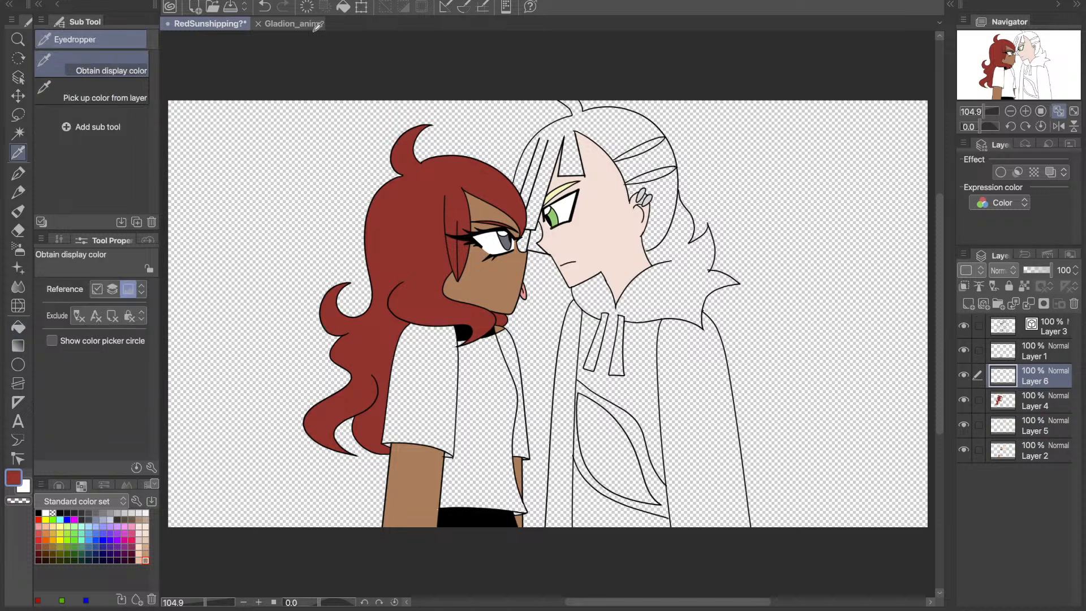
left_click(318, 26)
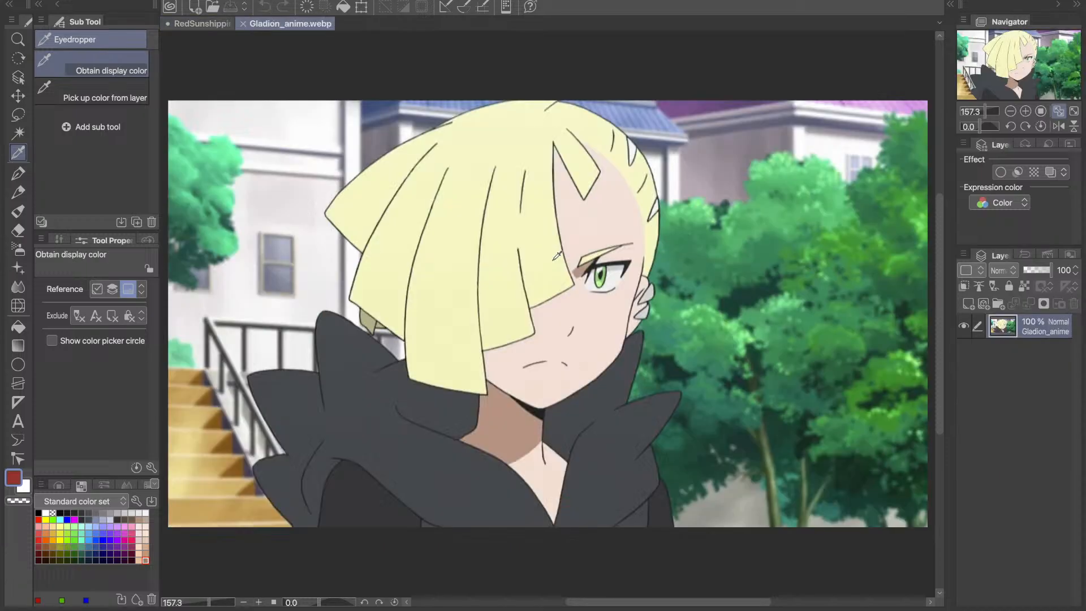
left_click(554, 259)
key("g")
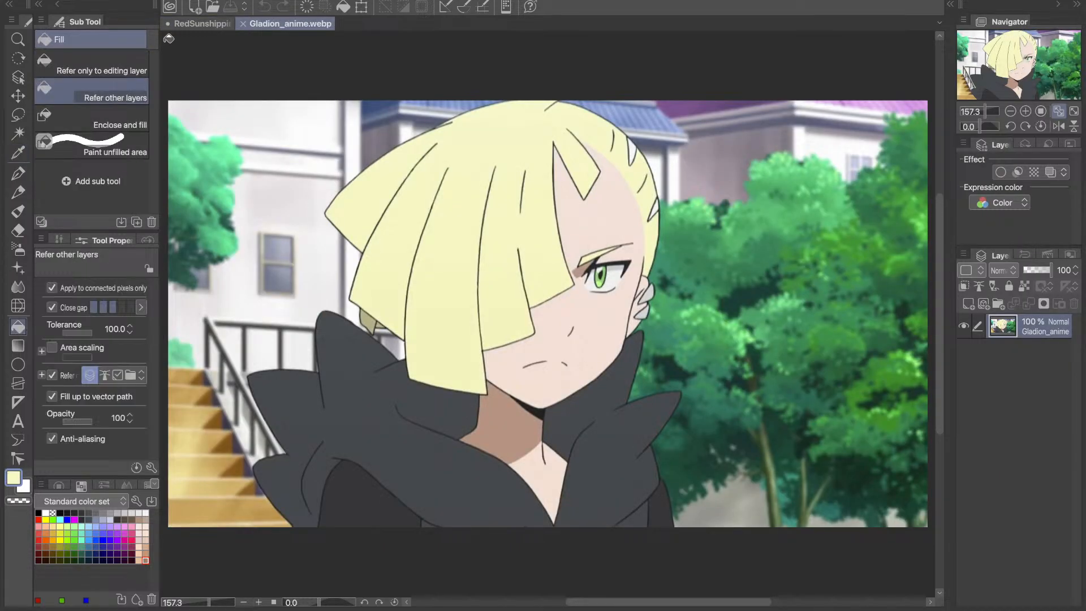
left_click(190, 23)
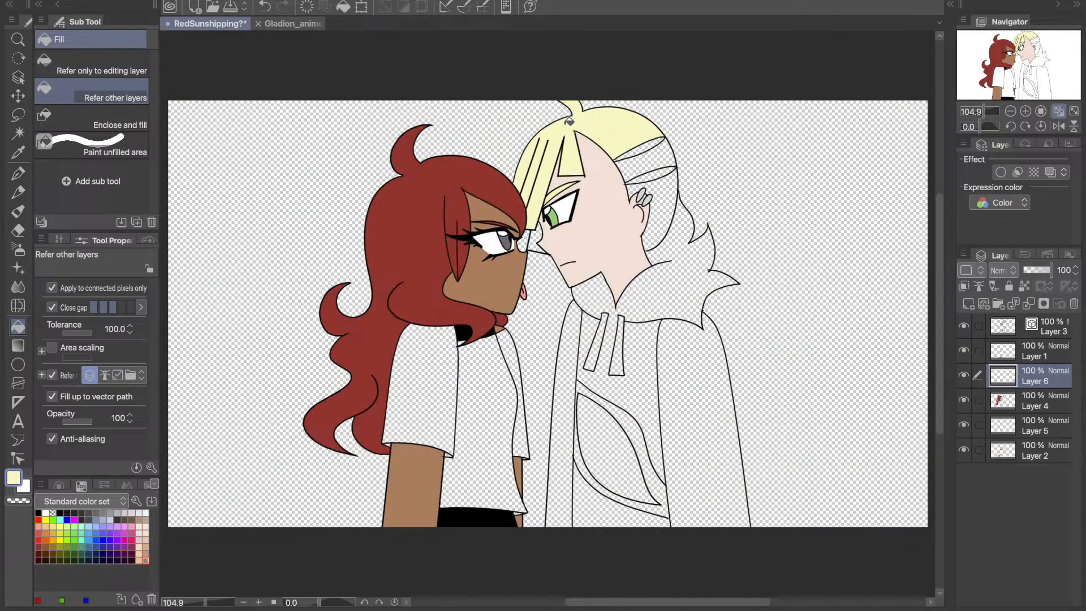
left_click(534, 241)
left_click(667, 207)
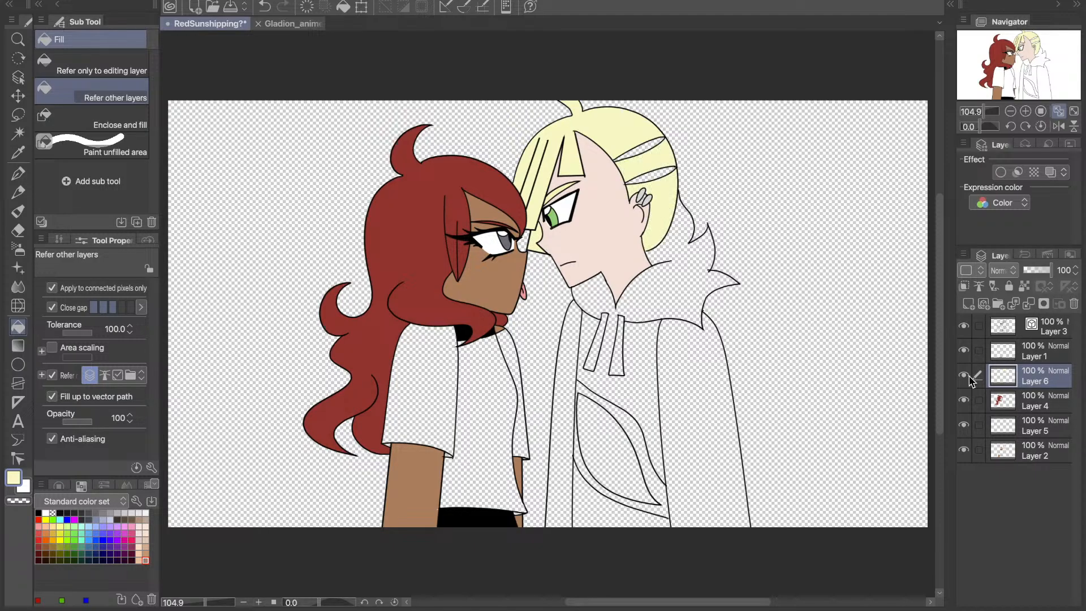
key("ctrl+z")
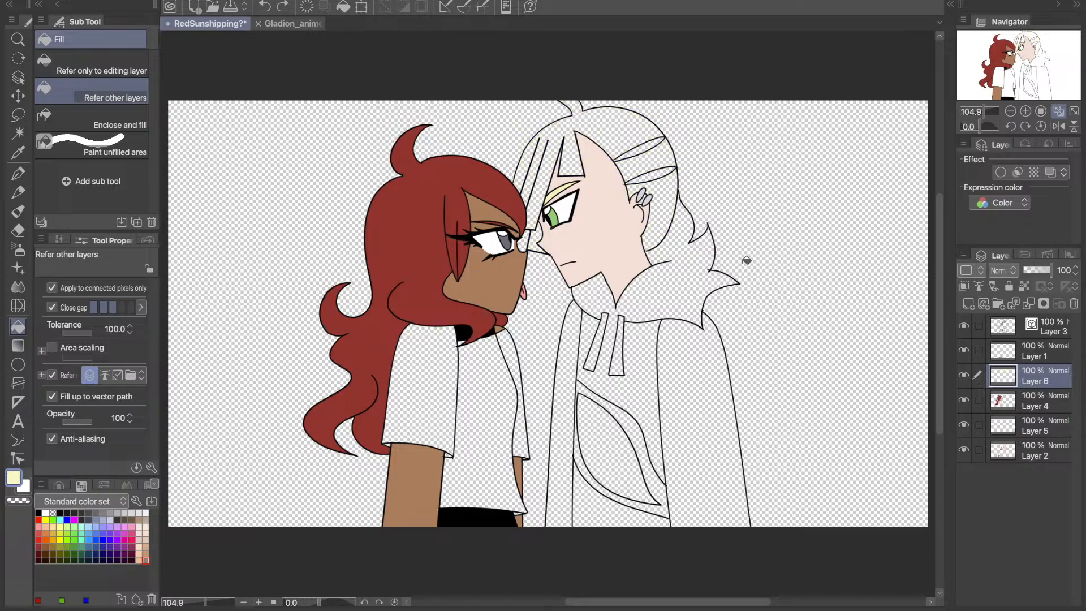
- Fill the right character's fringe, crown and back hair sections with the sampled pale yellow on Layer 6
left_click(648, 153)
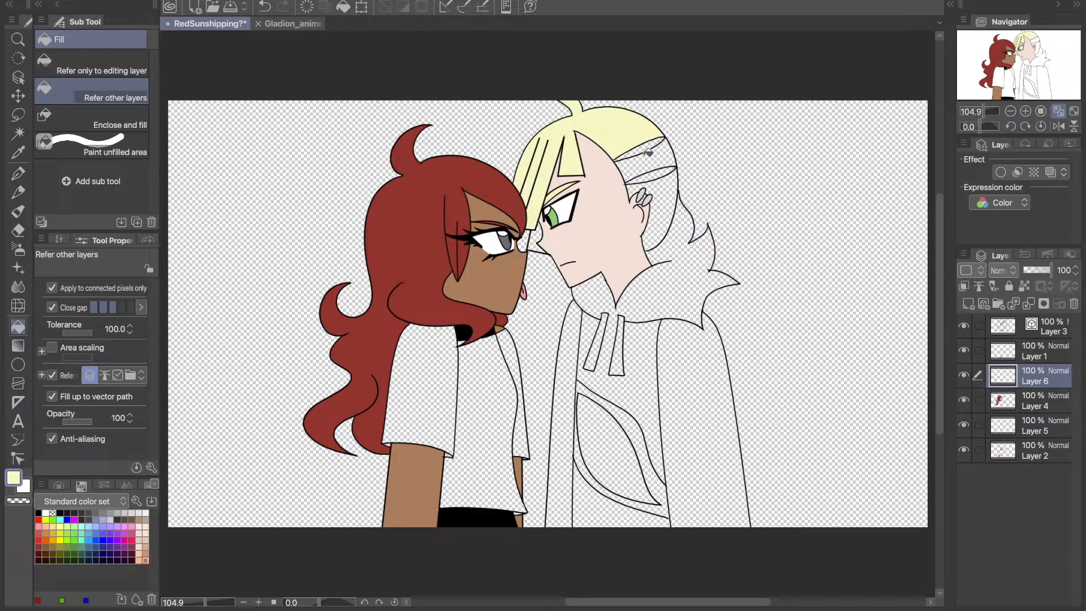
left_click(651, 159)
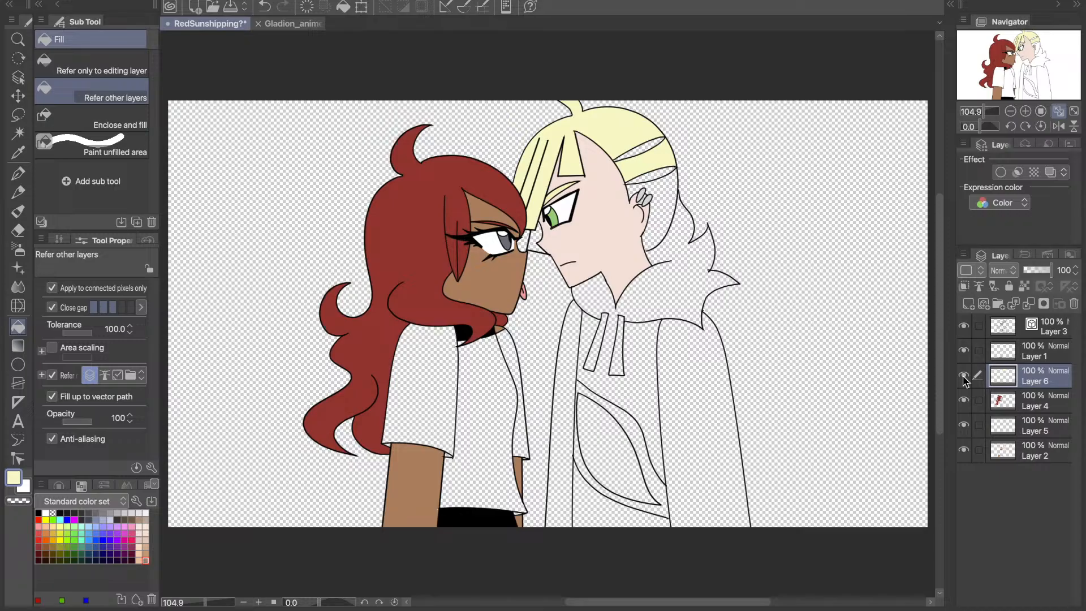
left_click(671, 175)
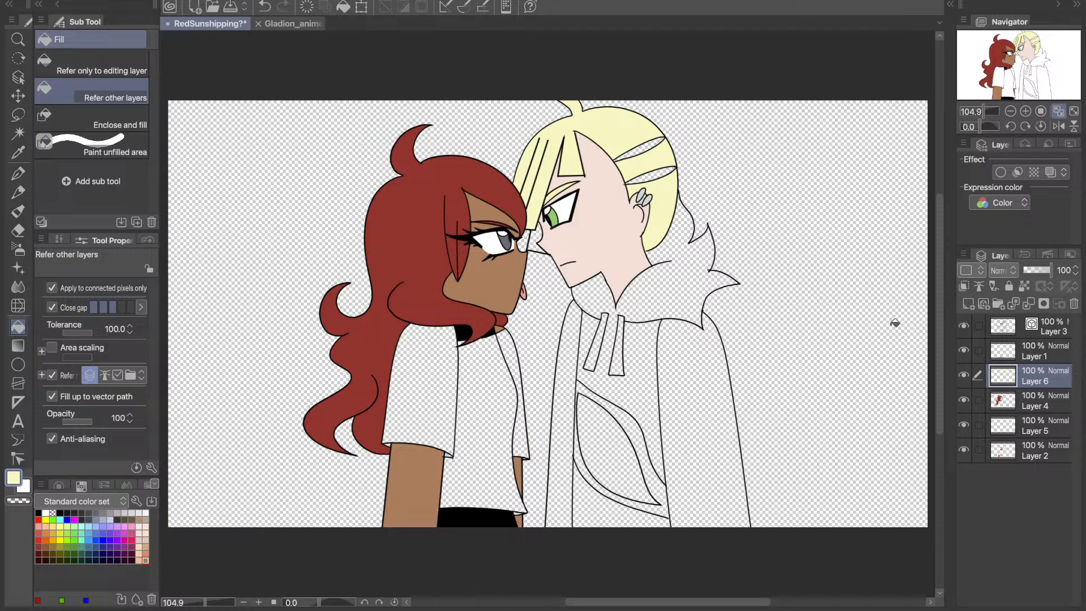
- Sample the off-white colour from Gladion_anime.webp and return to the RedSunshipping drawing with the Fill tool
left_click(292, 23)
left_click(17, 154)
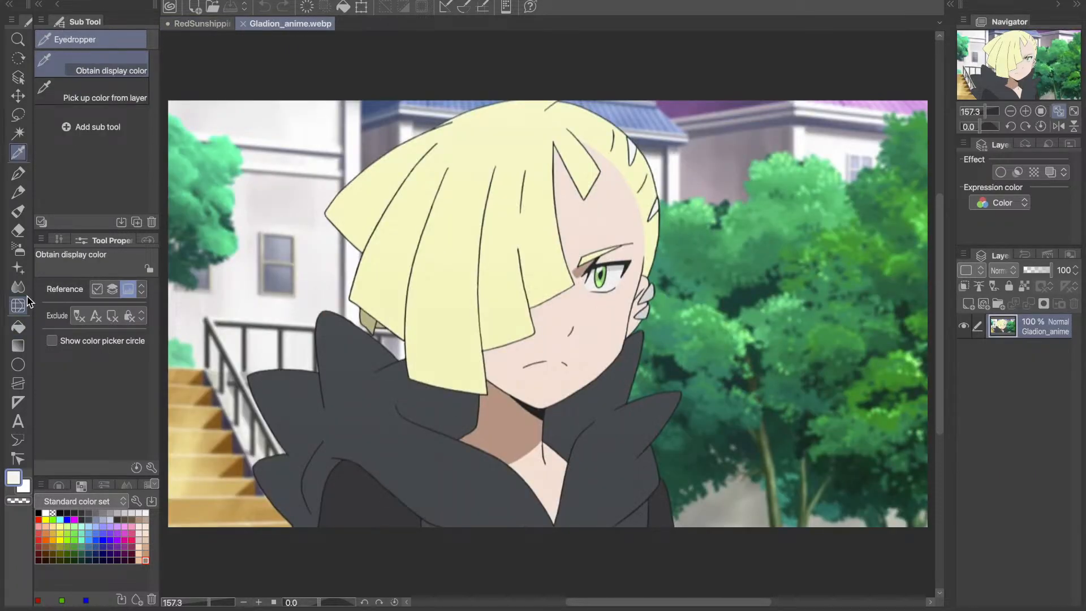
left_click(18, 327)
left_click(202, 23)
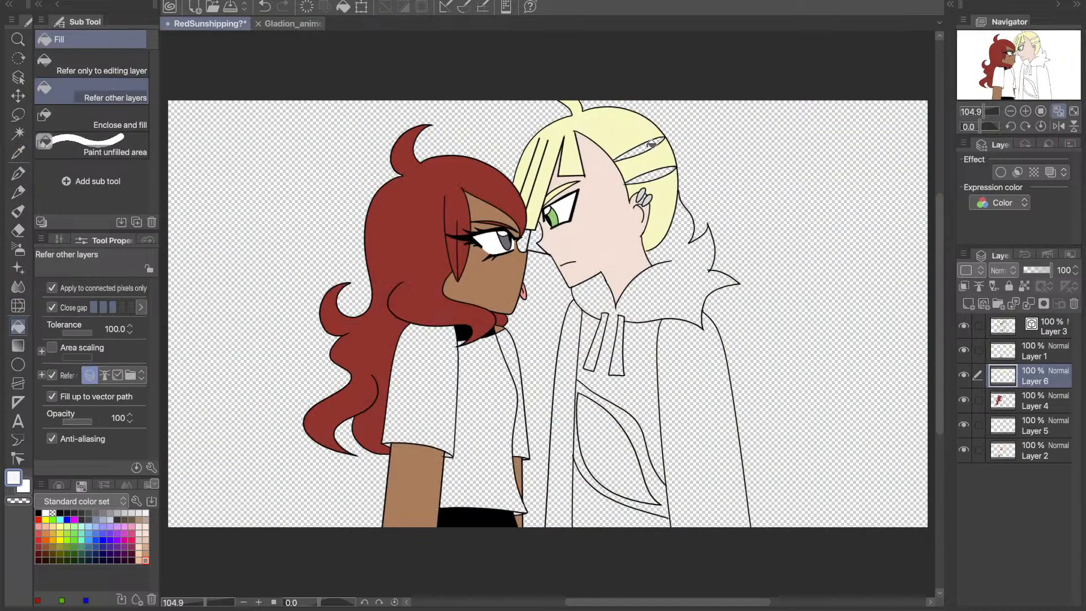
left_click(651, 144)
left_click(650, 174)
key("super+z")
key("super+z")
- Fill the two narrow gaps in the right character's side hair with the off-white on Layer 2
left_click(1035, 452)
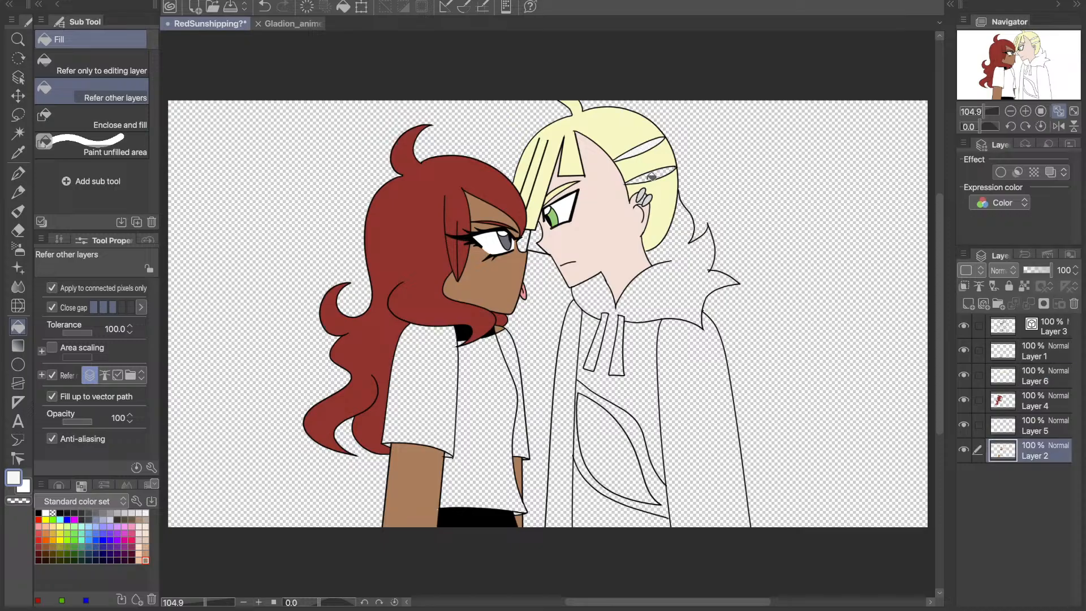
left_click(652, 177)
- Add a new raster layer below Layer 2 and fill the right character's far hair lock with the shaded olive yellow sampled from Gladion_anime.webp
left_click(968, 304)
left_click_drag(1005, 451, 1011, 489)
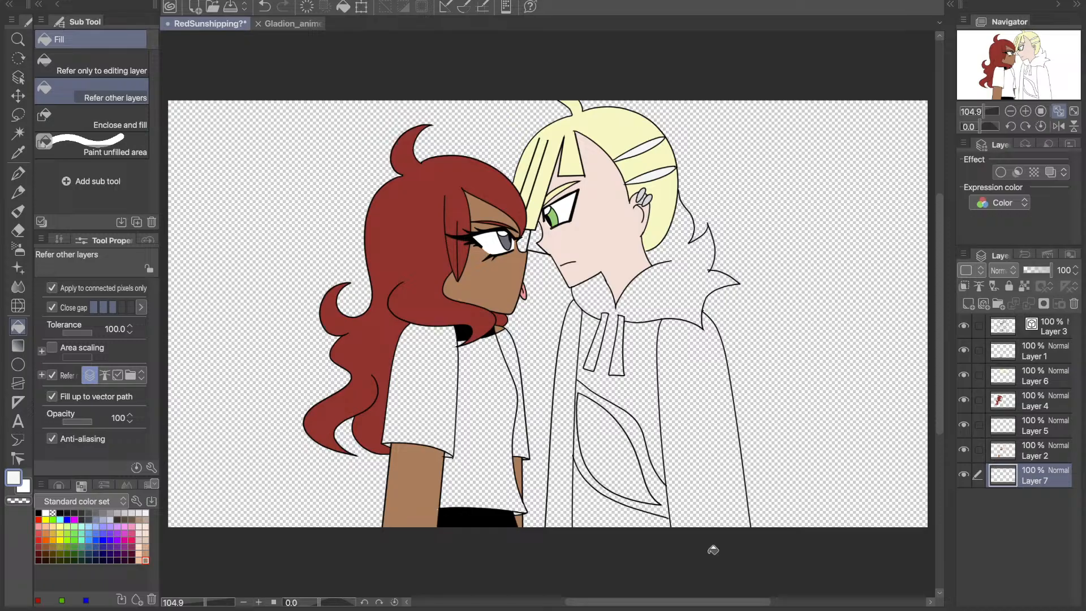
left_click(309, 26)
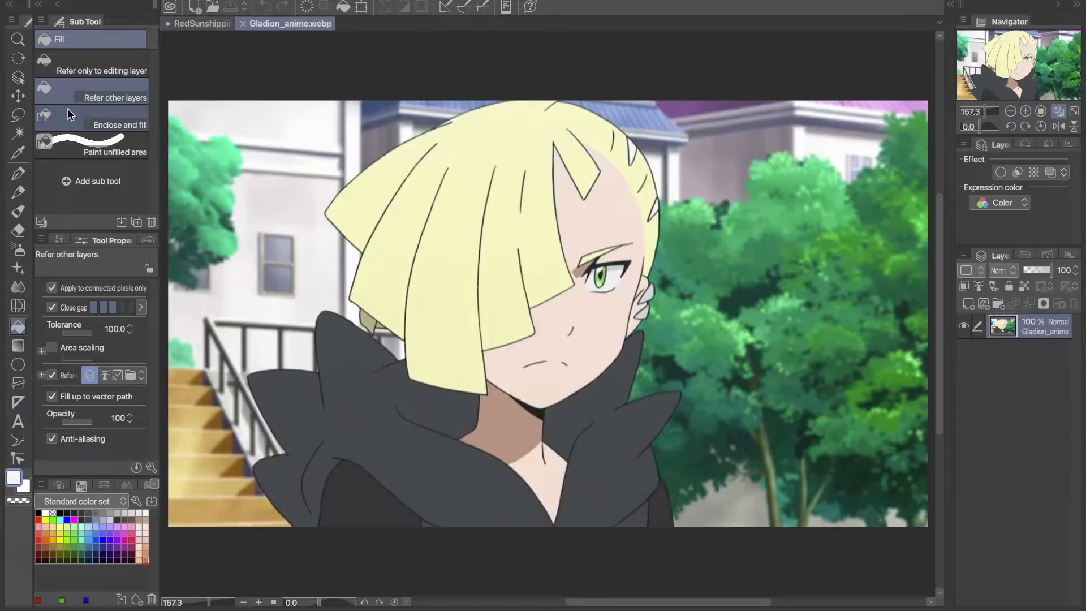
left_click(18, 153)
left_click(369, 326)
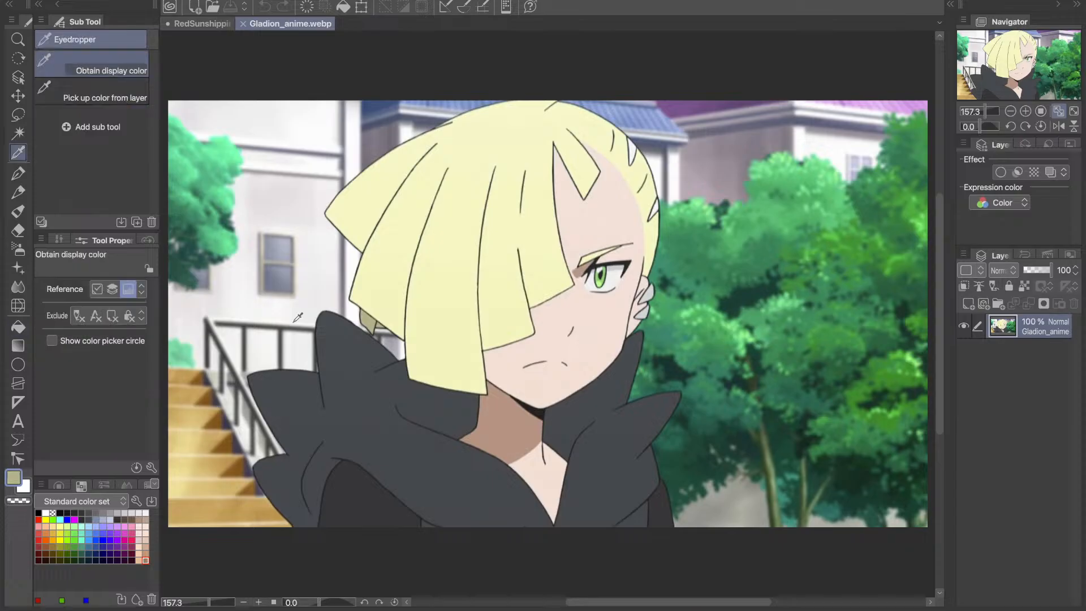
left_click(18, 327)
left_click(202, 24)
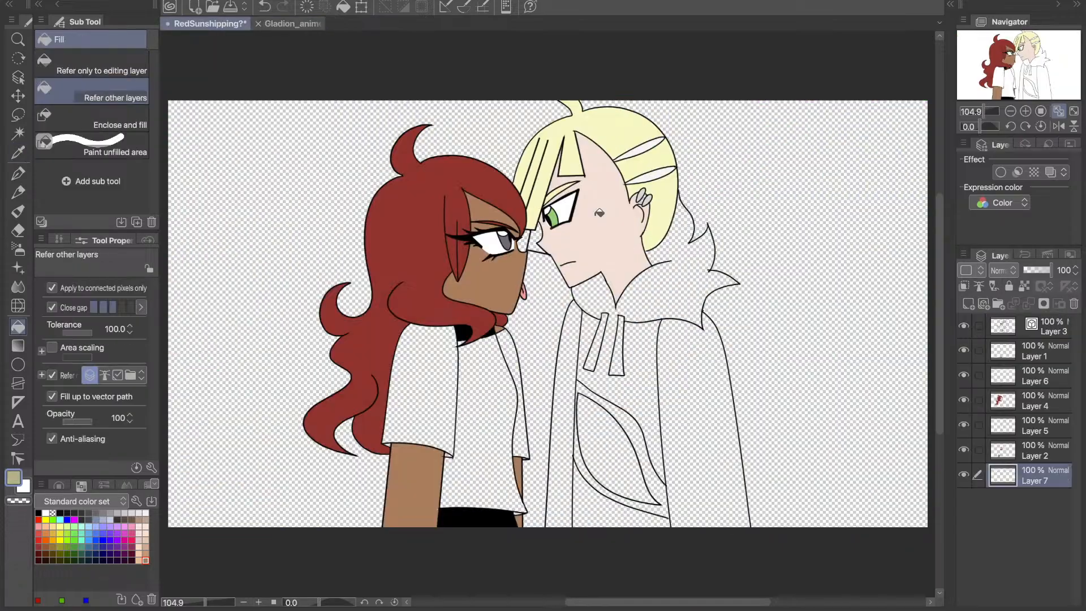
left_click(534, 239)
- Reorder the colour layers so Layer 7 sits directly beneath Layer 6 and Layer 4 sits directly above Layer 6
left_click_drag(968, 475, 1024, 400)
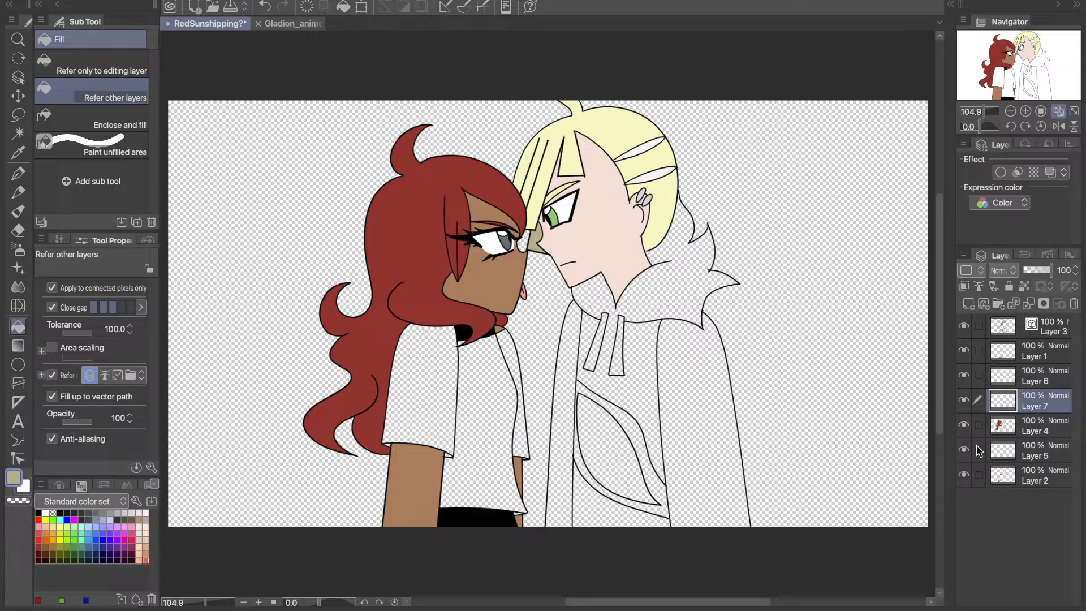
left_click(971, 424)
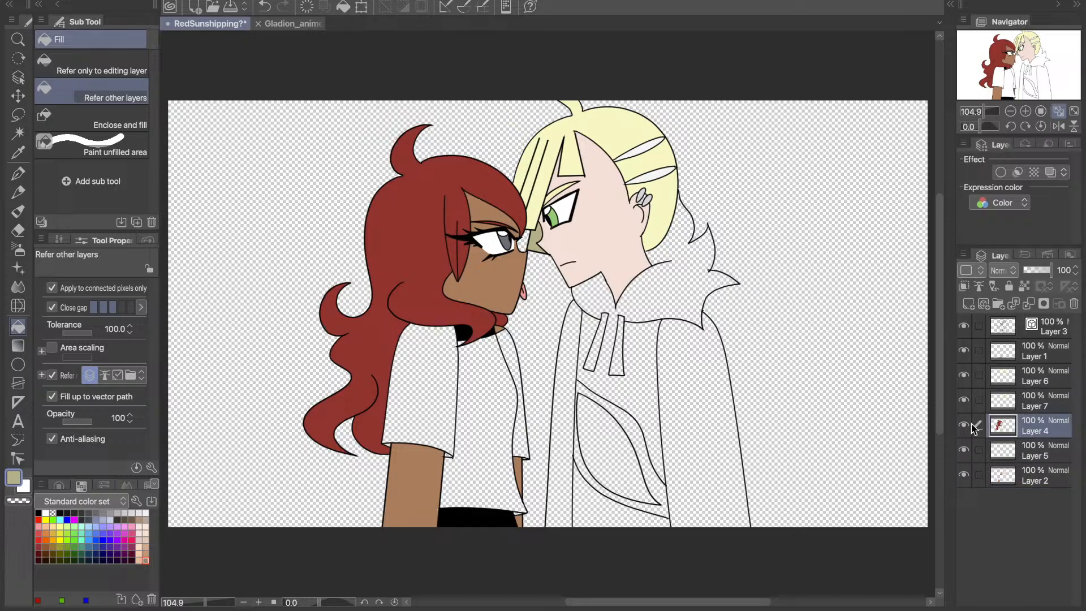
left_click_drag(972, 428, 1012, 367)
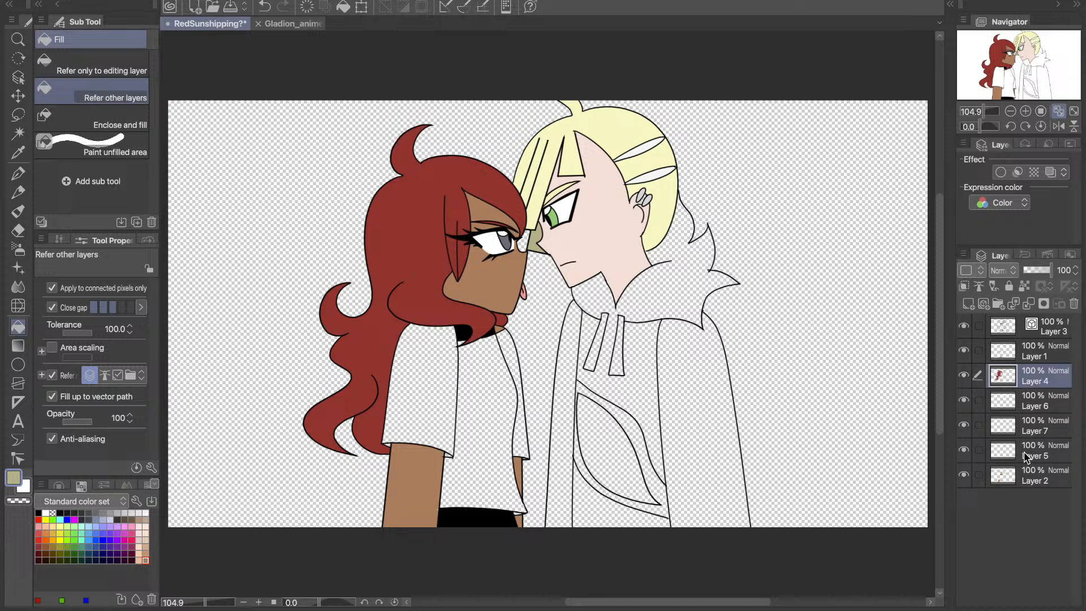
- Delete Layer 5 with the small red hair lock and add a new raster layer directly above Layer 2
left_click_drag(1027, 456, 1026, 399)
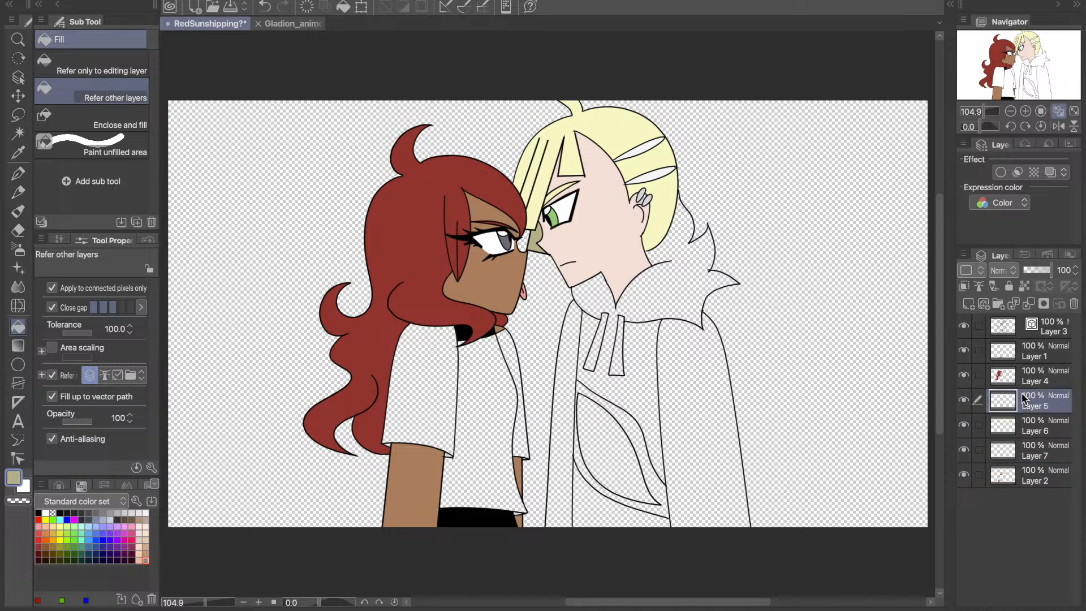
left_click(1074, 304)
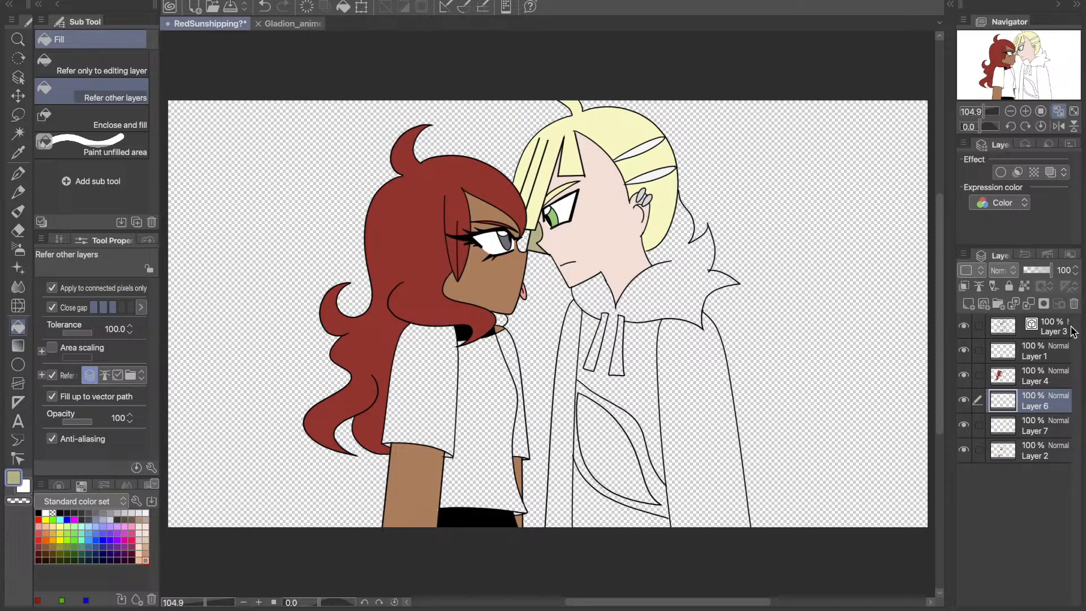
left_click(964, 450)
left_click(965, 451)
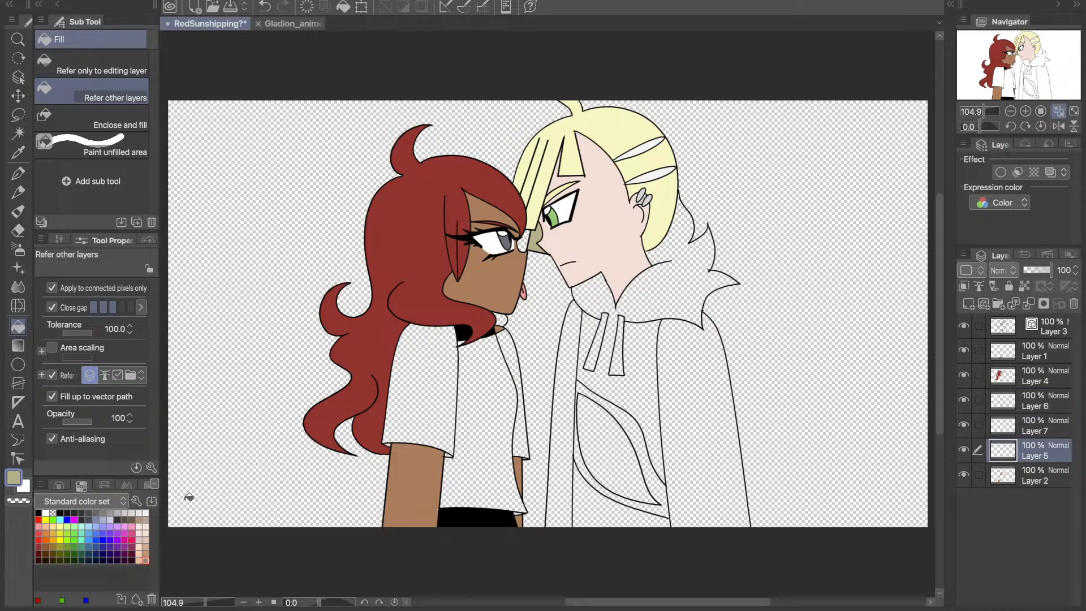
- Fill the right character's hood and hoodie front on Layer 5 with the dark slate grey sampled from Gladion_anime.webp
left_click(292, 24)
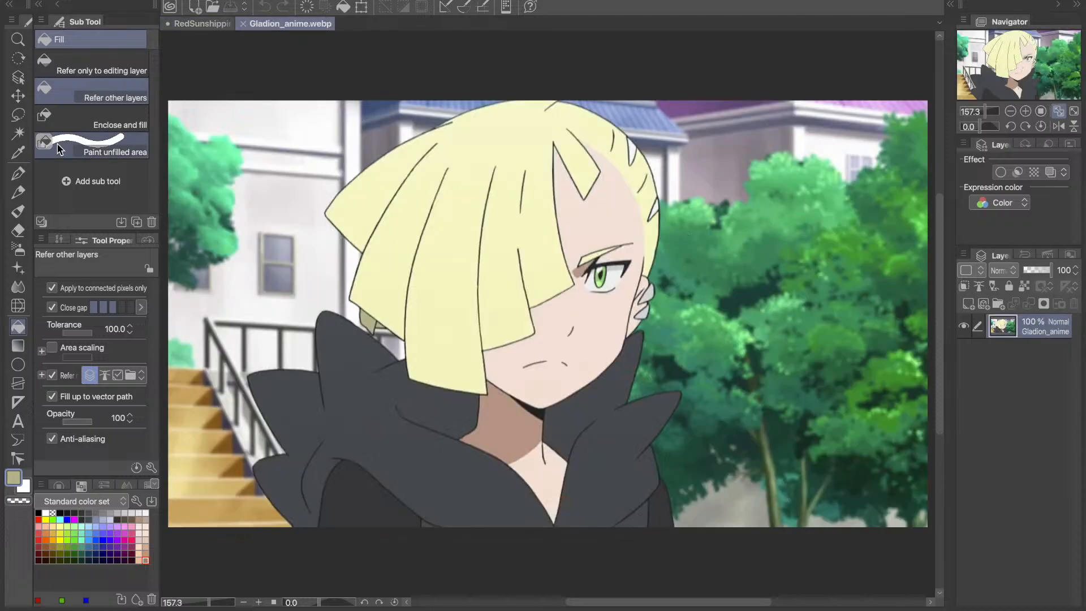
left_click(18, 152)
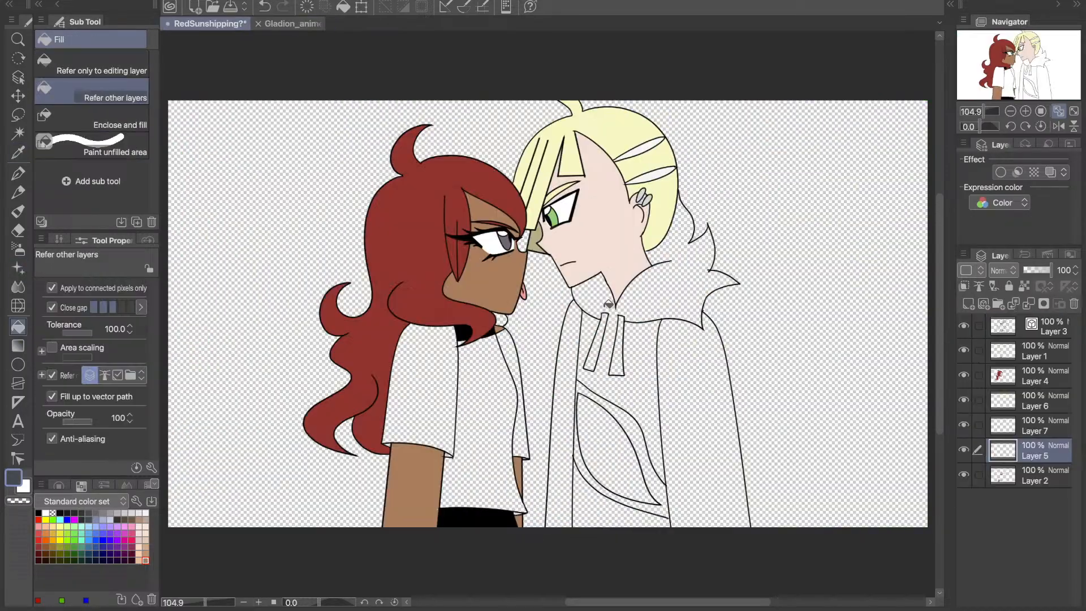
left_click(305, 26)
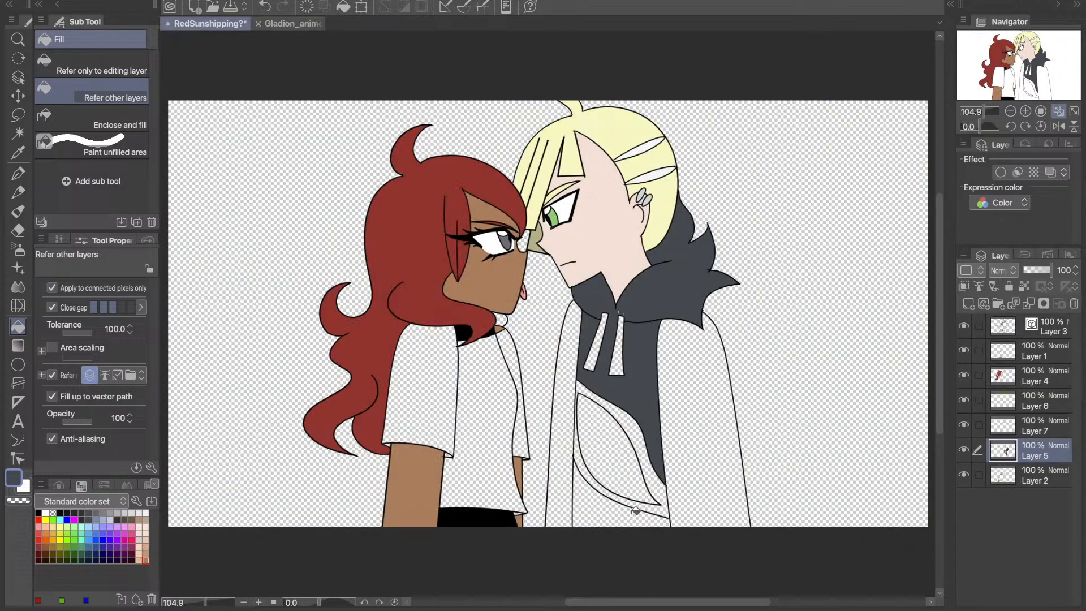
left_click(289, 22)
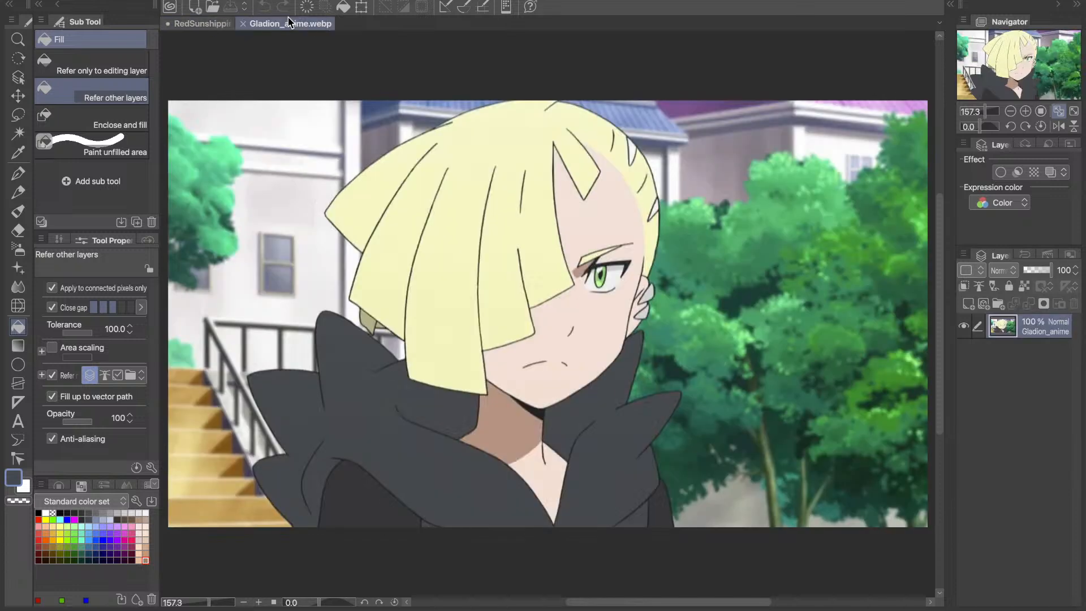
left_click(205, 24)
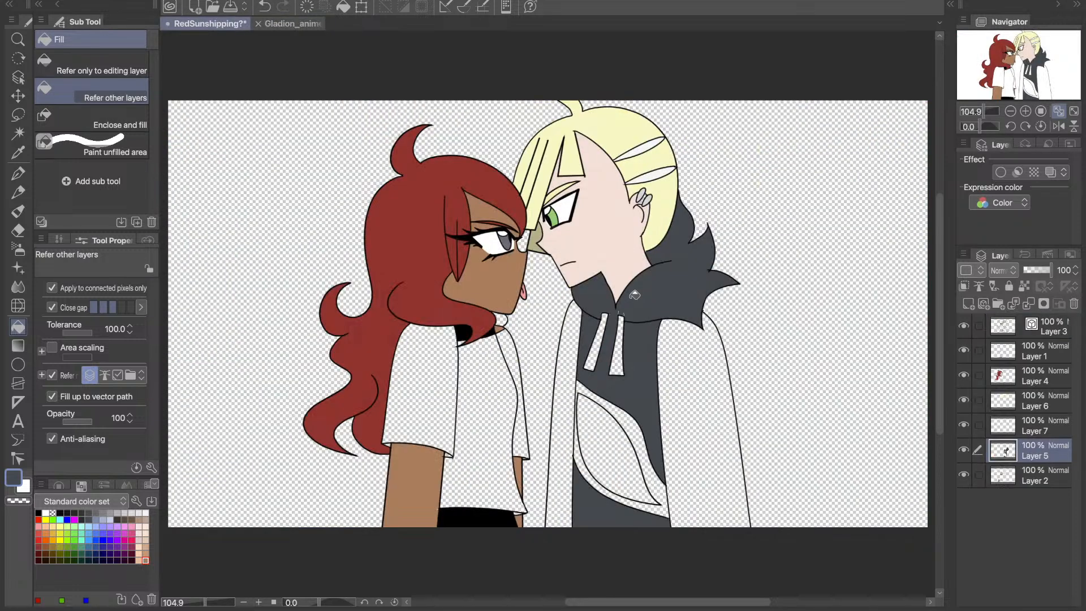
- Touch up small unfilled spots around the hood and collar on Layer 5 with the Line pen
key("p")
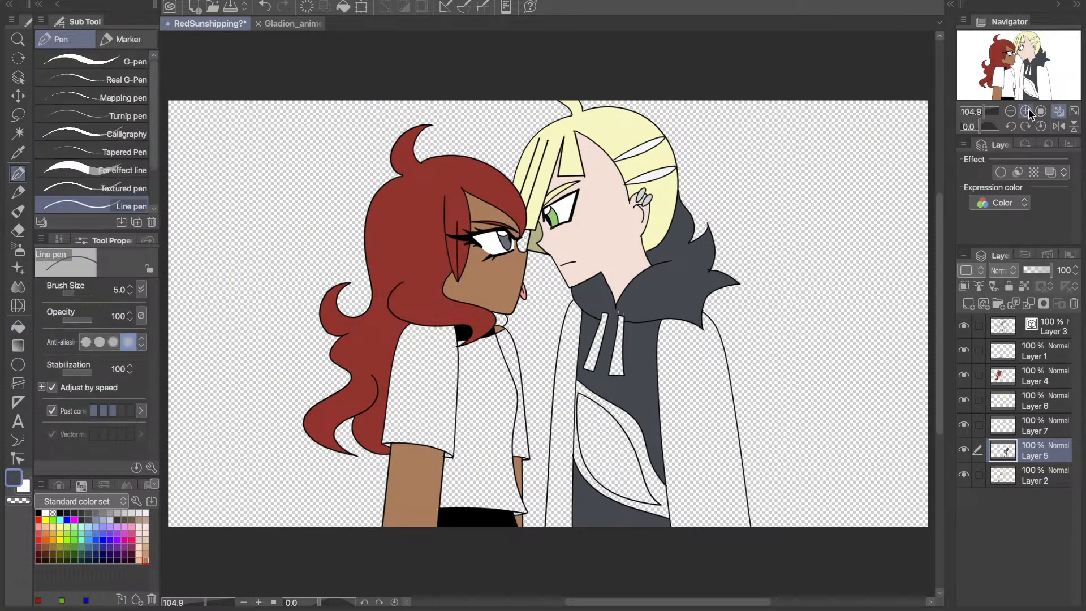
left_click(1026, 111)
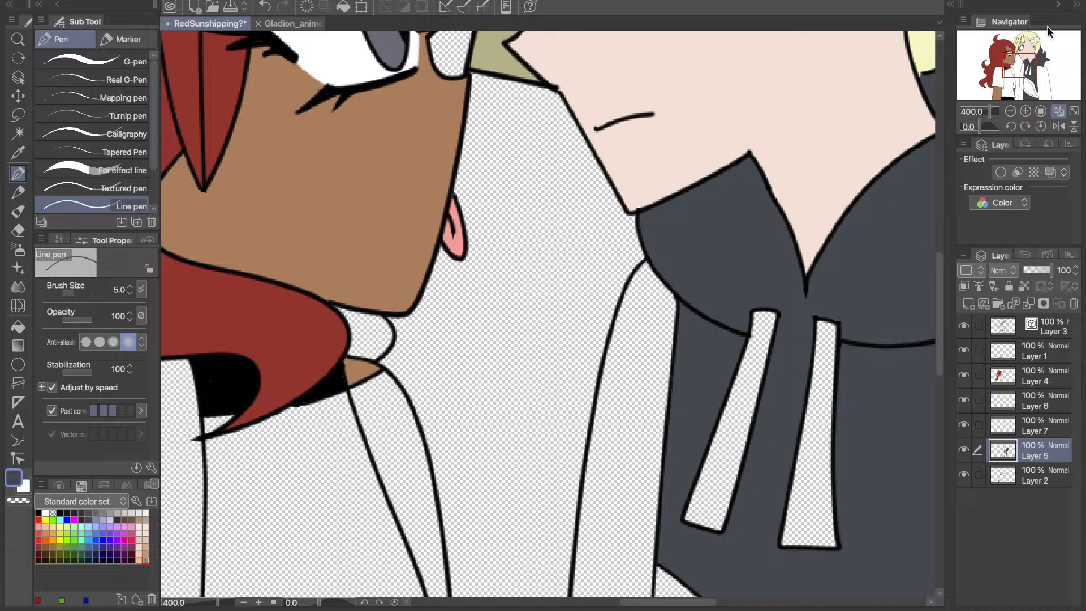
key("ctrl+0")
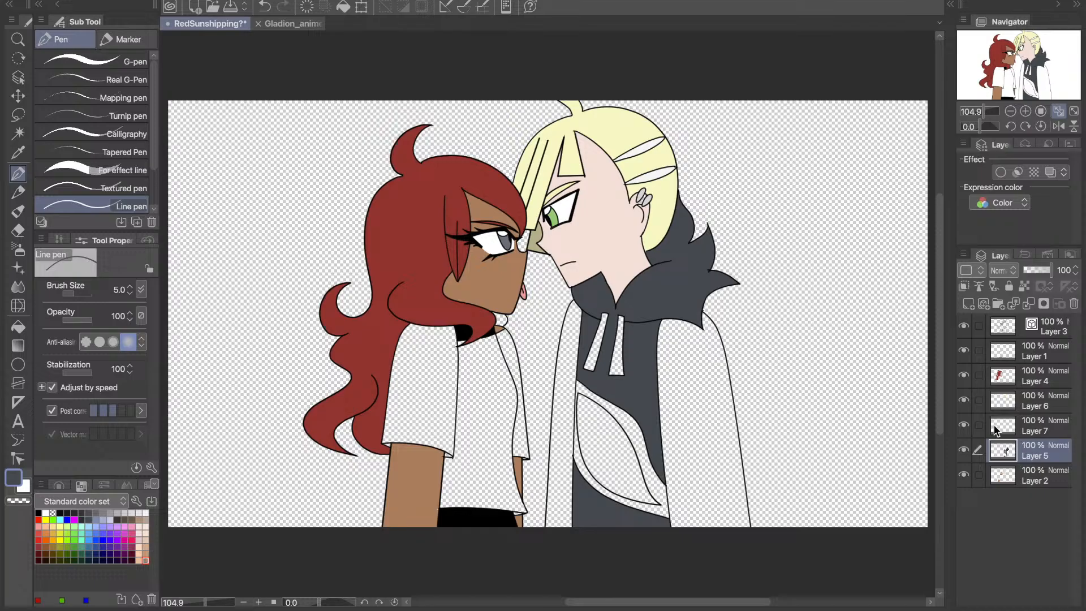
- Fill the right character's sleeves with charcoal sampled from Gladion_anime.webp on a new raster layer directly above Layer 2, and close the reference
left_click(1004, 475)
left_click(968, 304)
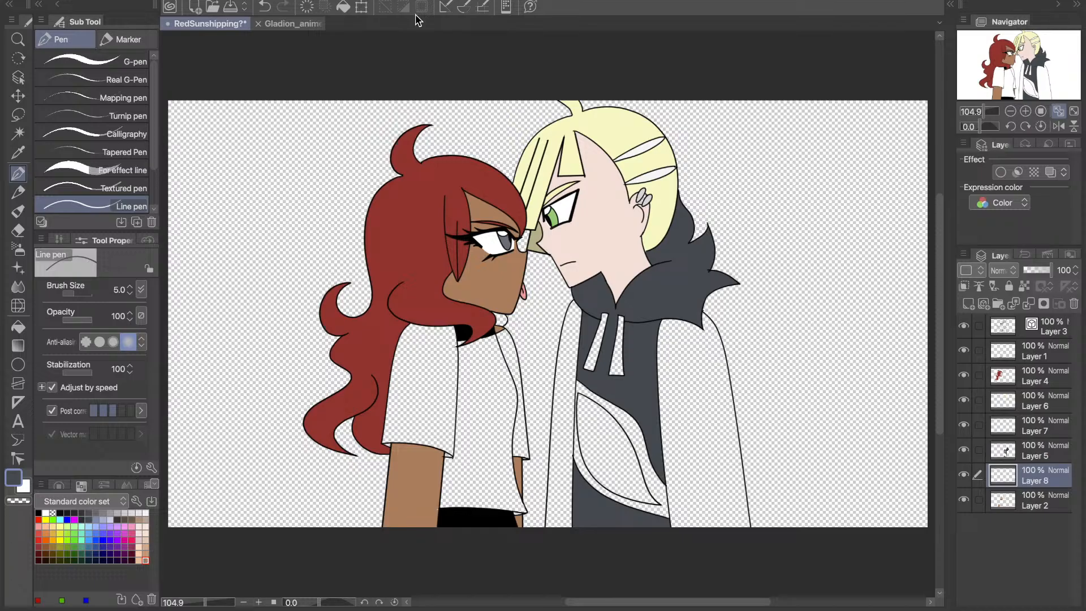
left_click(293, 24)
key("i")
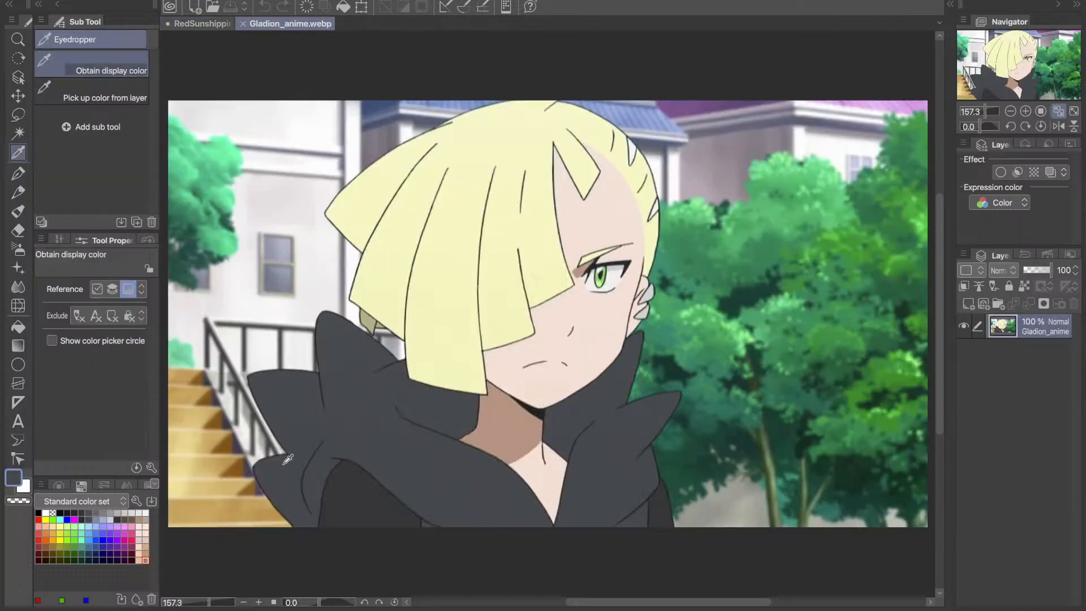
key("g")
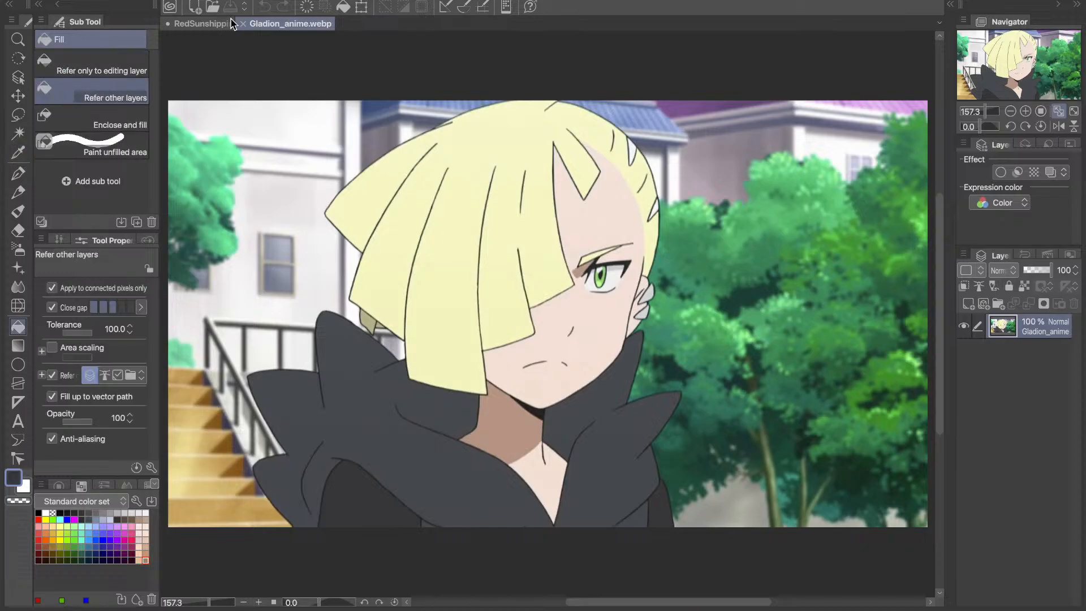
left_click(231, 24)
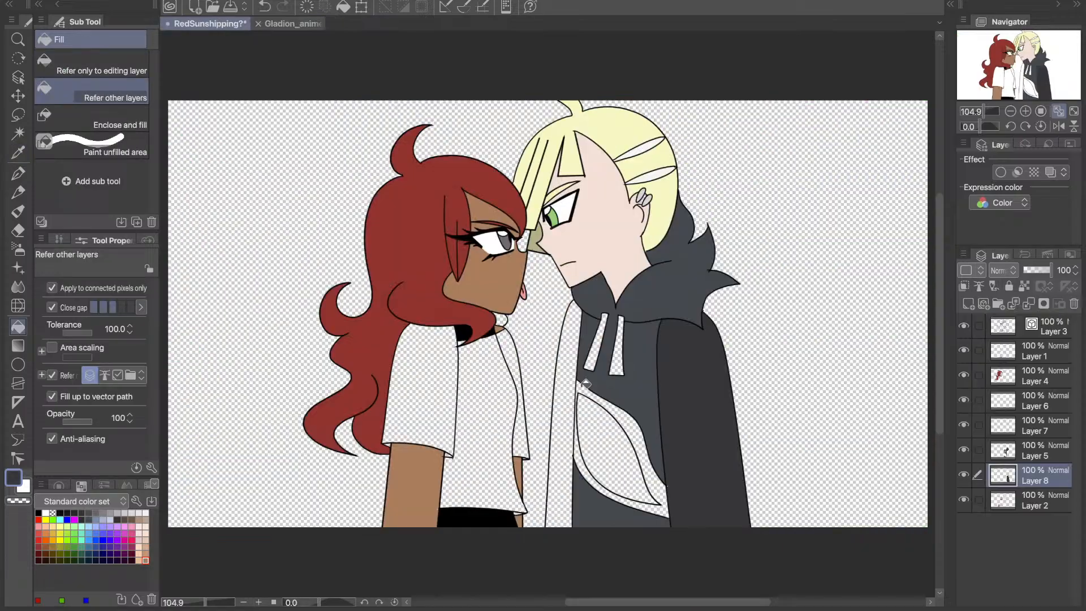
left_click(290, 24)
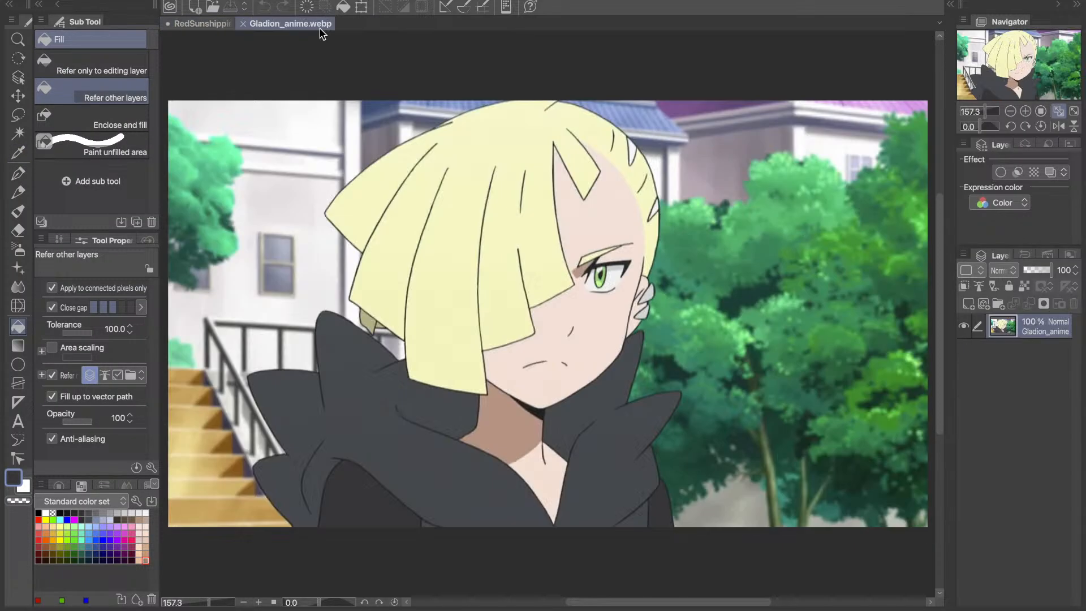
left_click(244, 24)
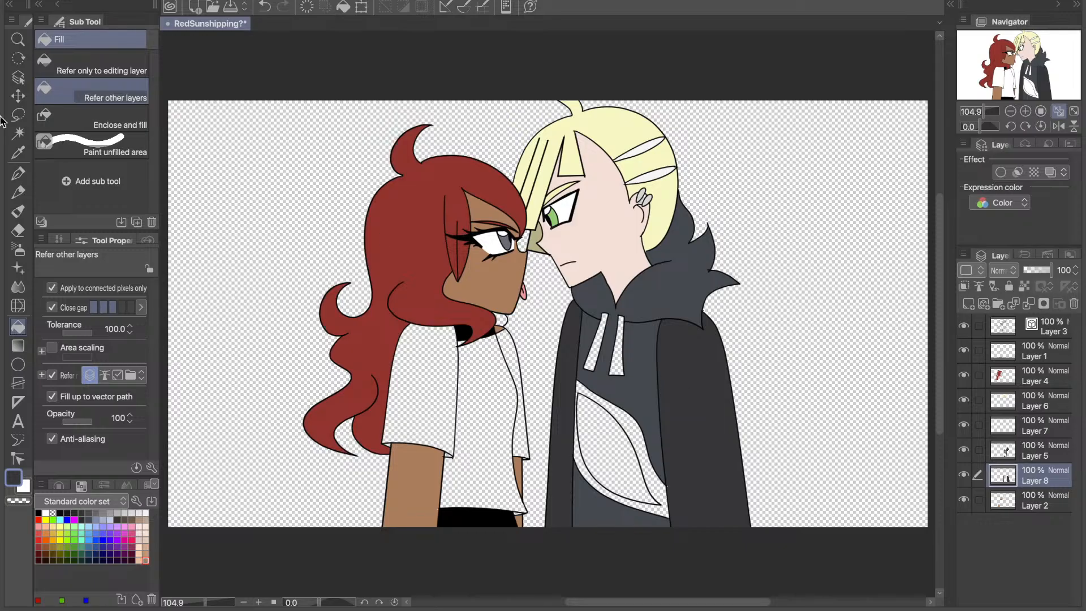
- Touch up the left character's arm skin on Layer 2 with the Line pen, using the brown sampled from her arm
left_click(18, 152)
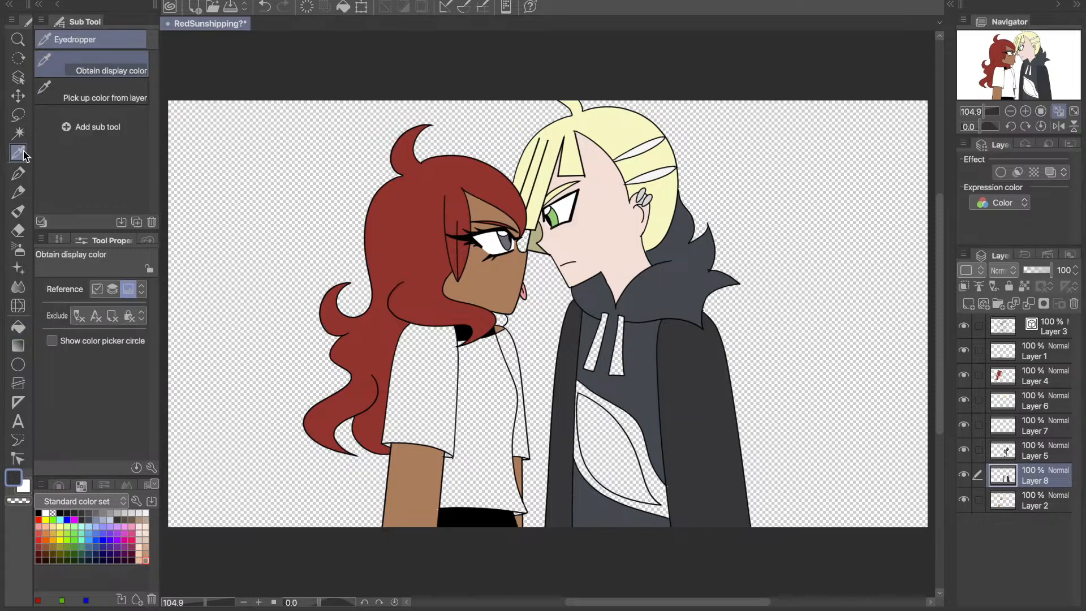
left_click(416, 481)
left_click(18, 174)
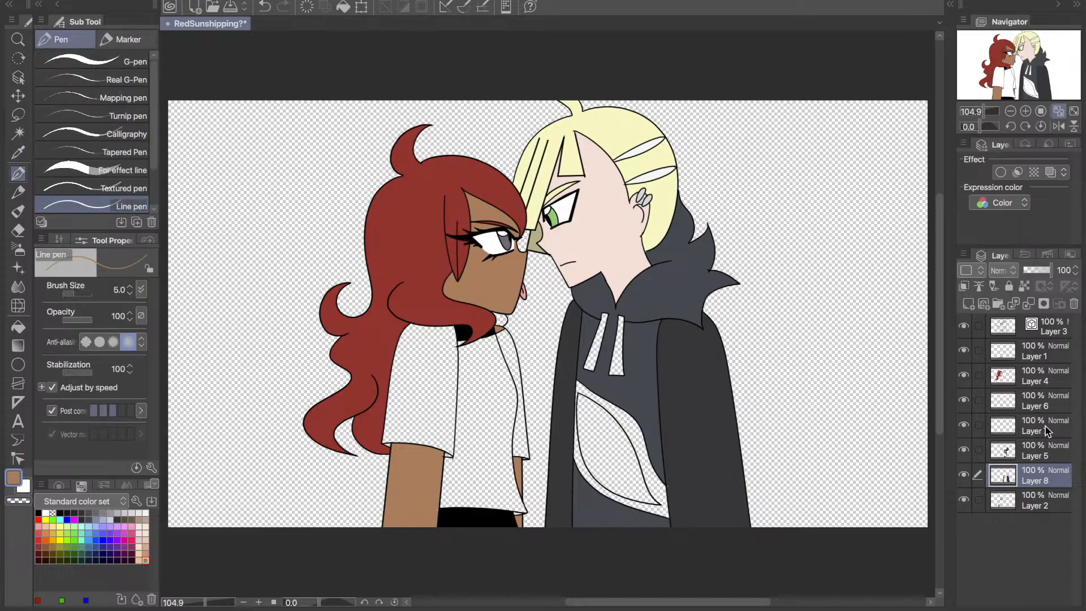
left_click(1035, 501)
left_click(1026, 111)
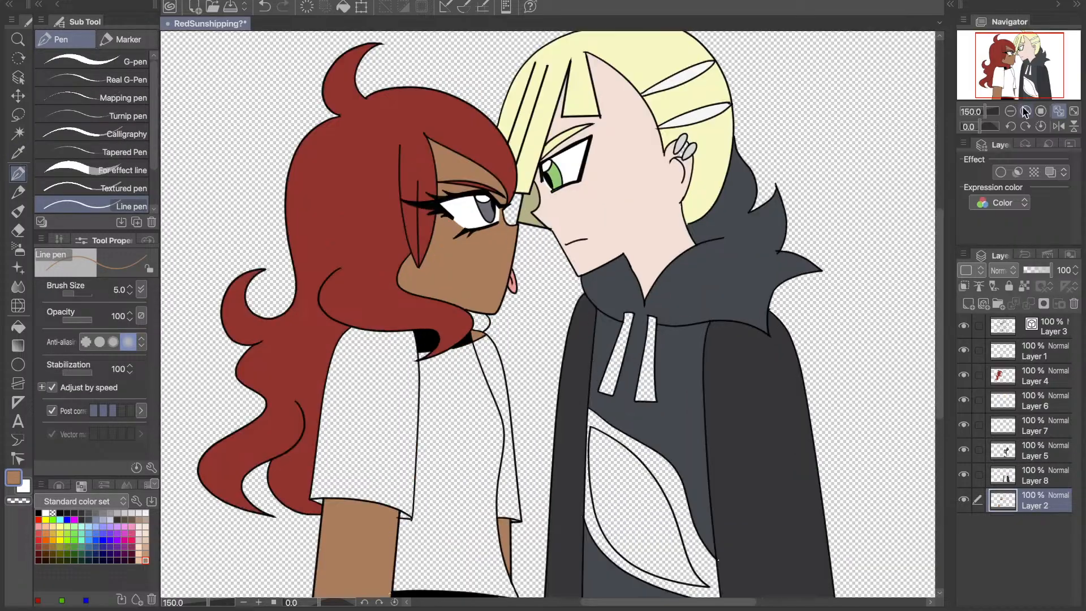
left_click(1026, 112)
left_click_drag(999, 78, 980, 101)
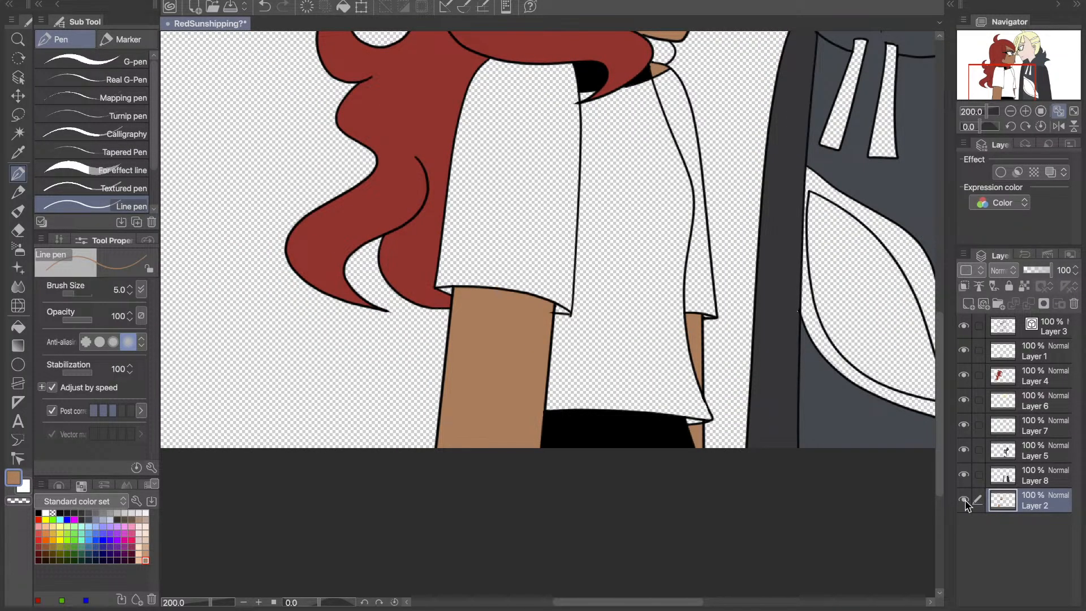
left_click(1057, 112)
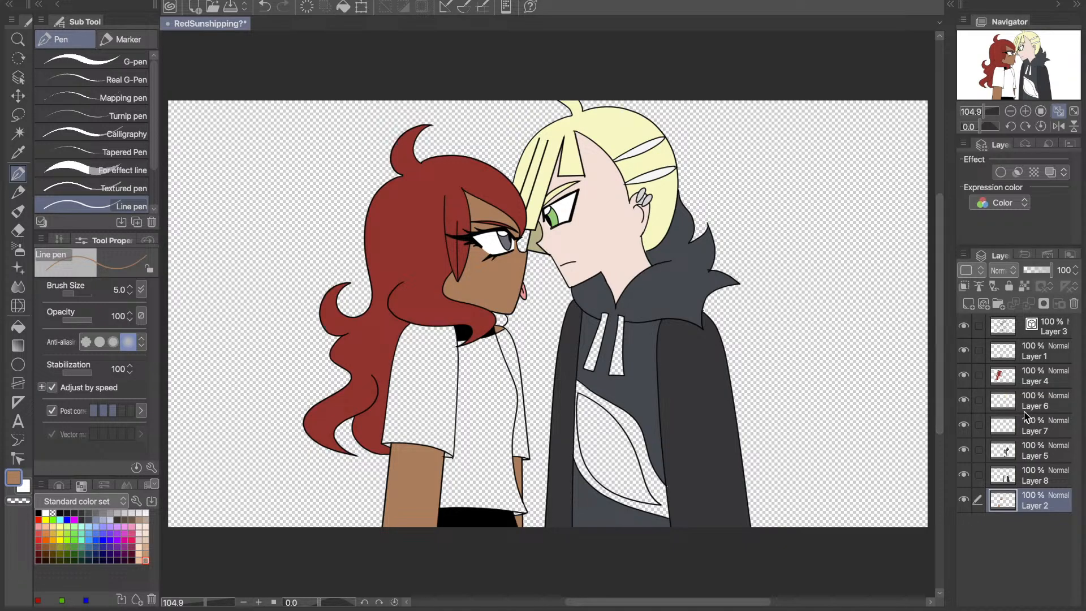
- Touch up the right character's sleeve edges on Layer 8 with the Line pen, using the charcoal sampled from the sleeve
left_click(1031, 475)
key("i")
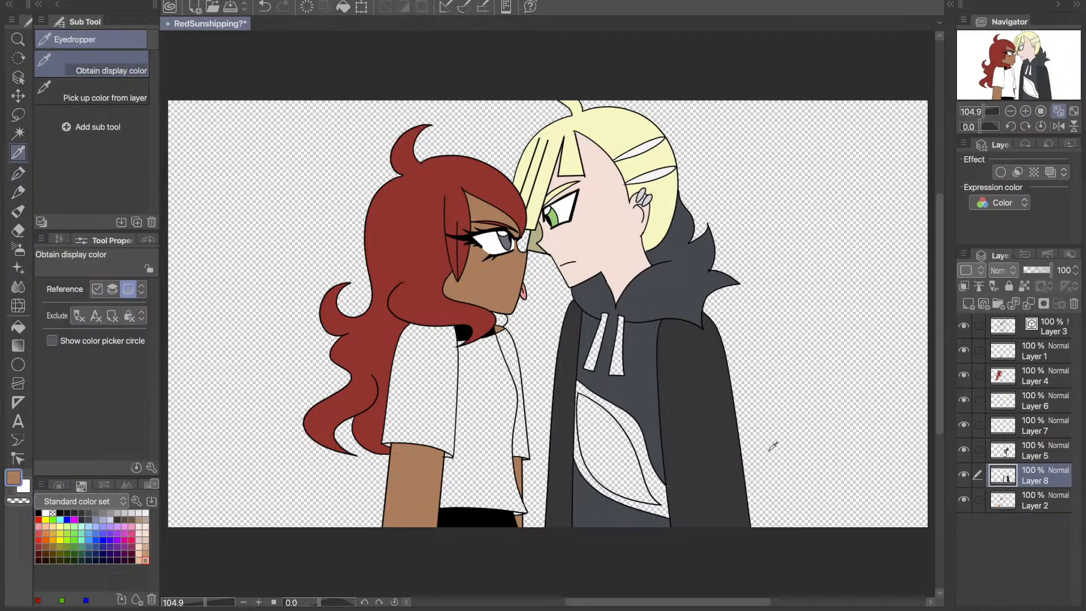
left_click(667, 486)
key("p")
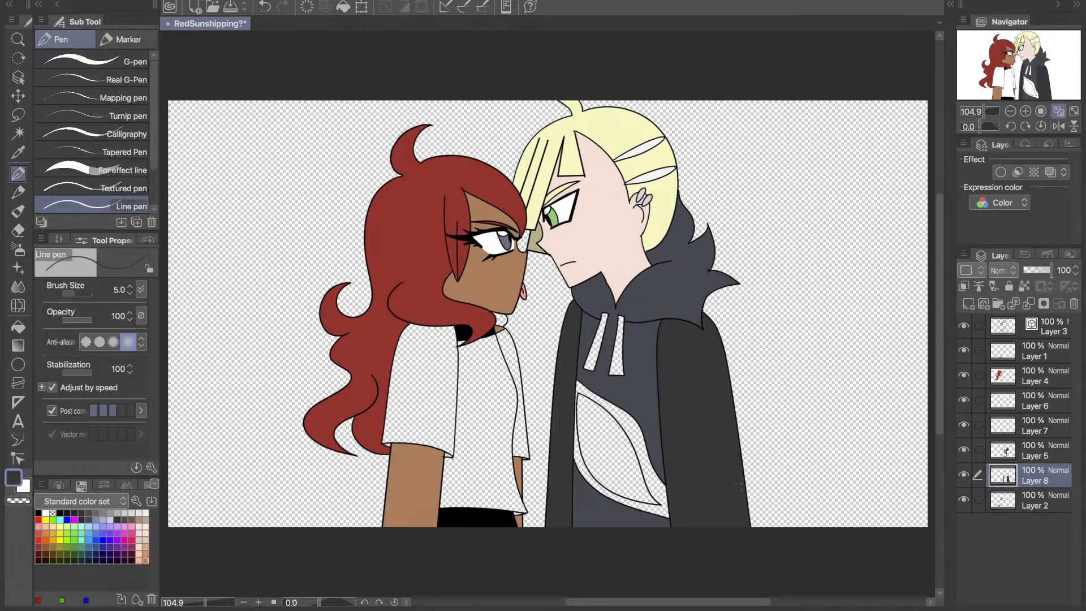
scroll(741, 483, "up", 2)
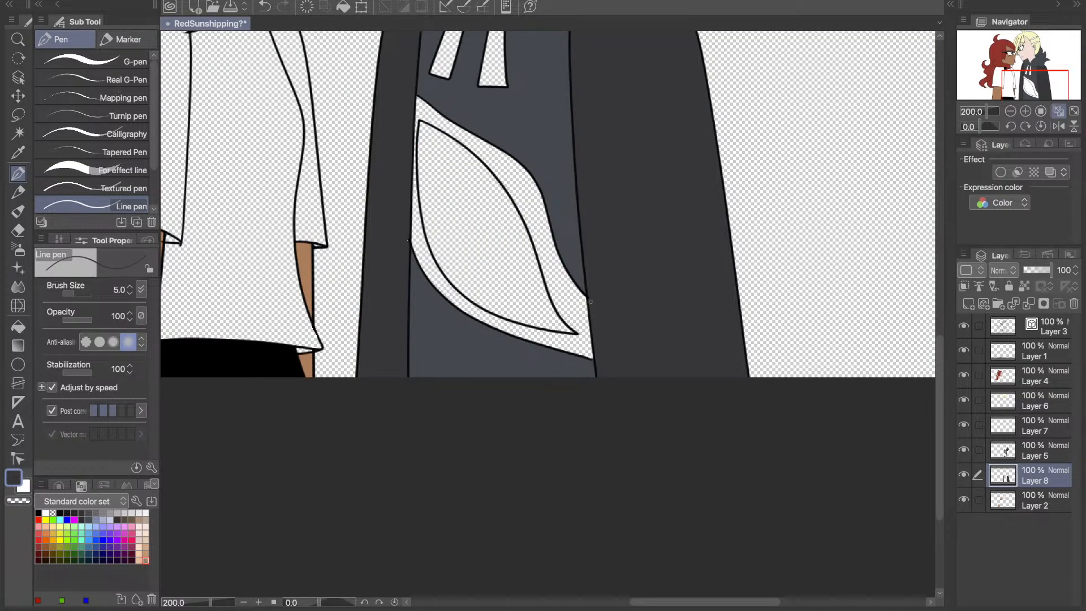
left_click(1074, 112)
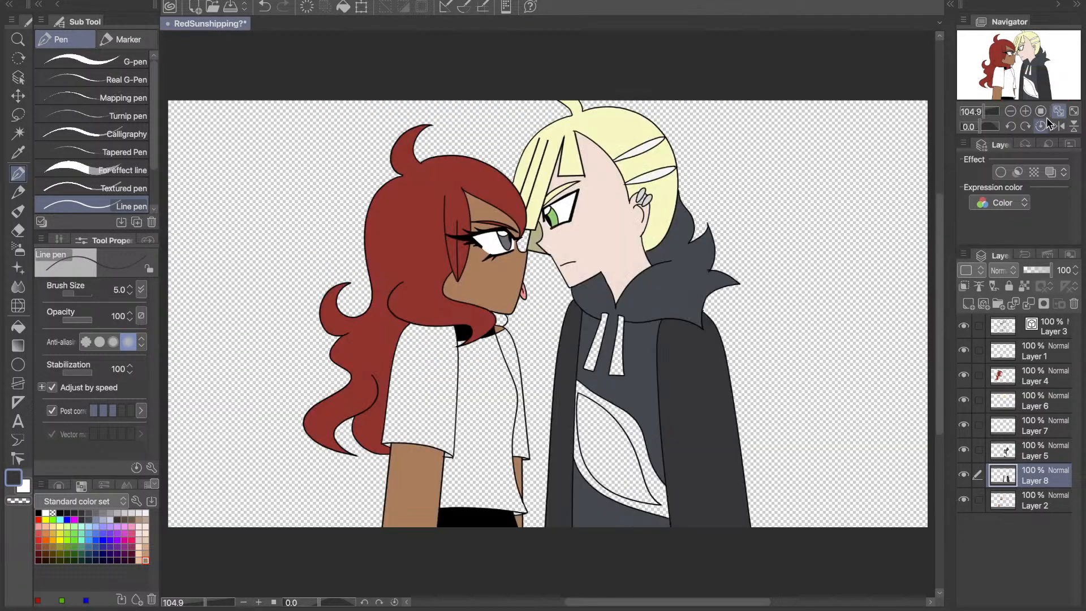
key("super+plus")
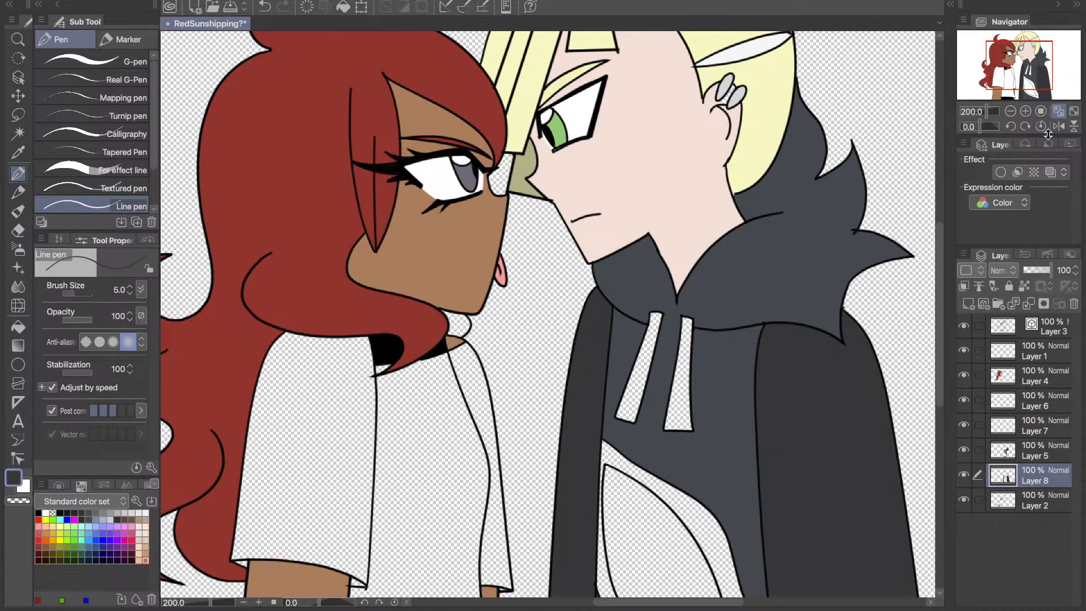
left_click(1065, 111)
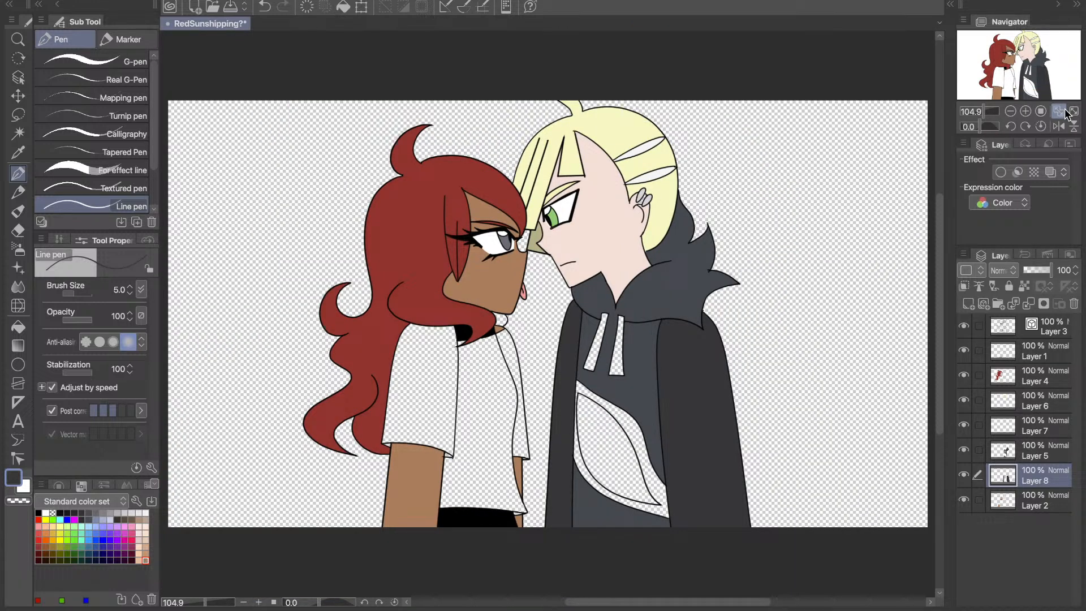
- Add a new raster layer directly above Layer 2
left_click(1019, 505)
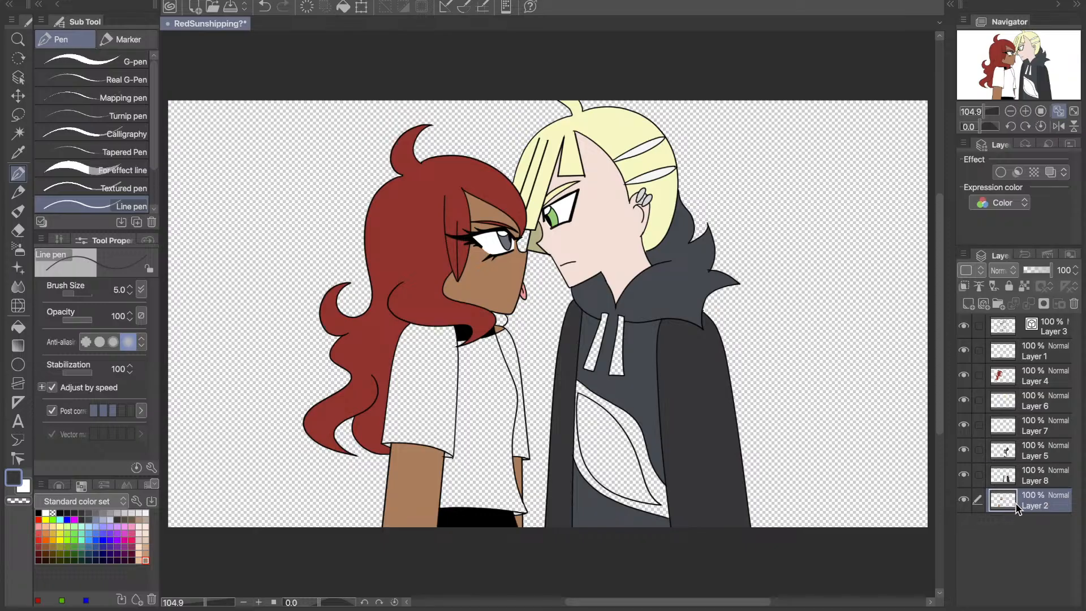
left_click(970, 305)
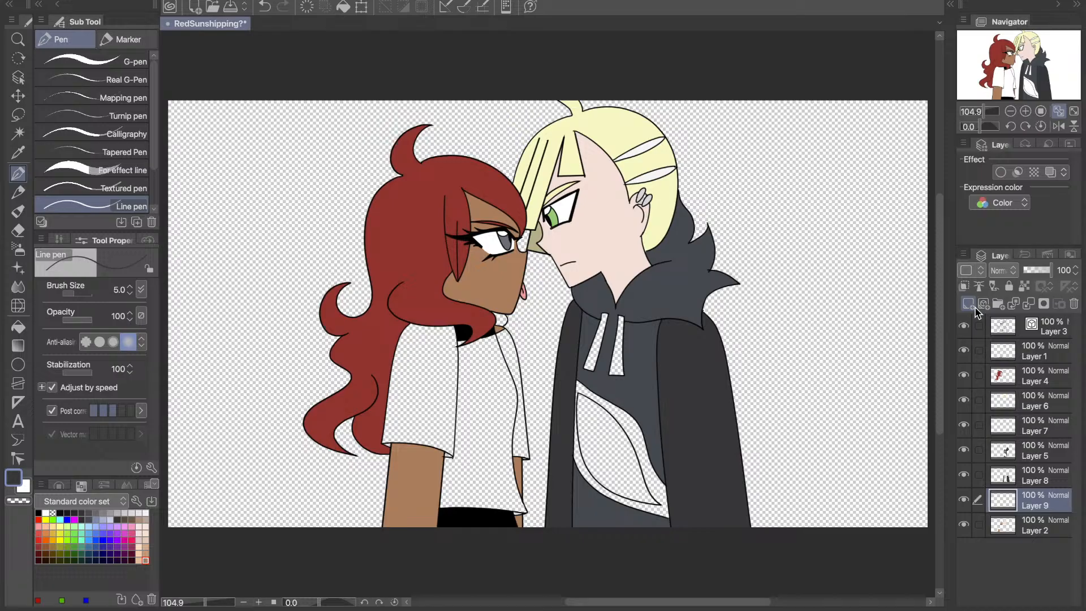
left_click(964, 500)
left_click(964, 499)
left_click(963, 500)
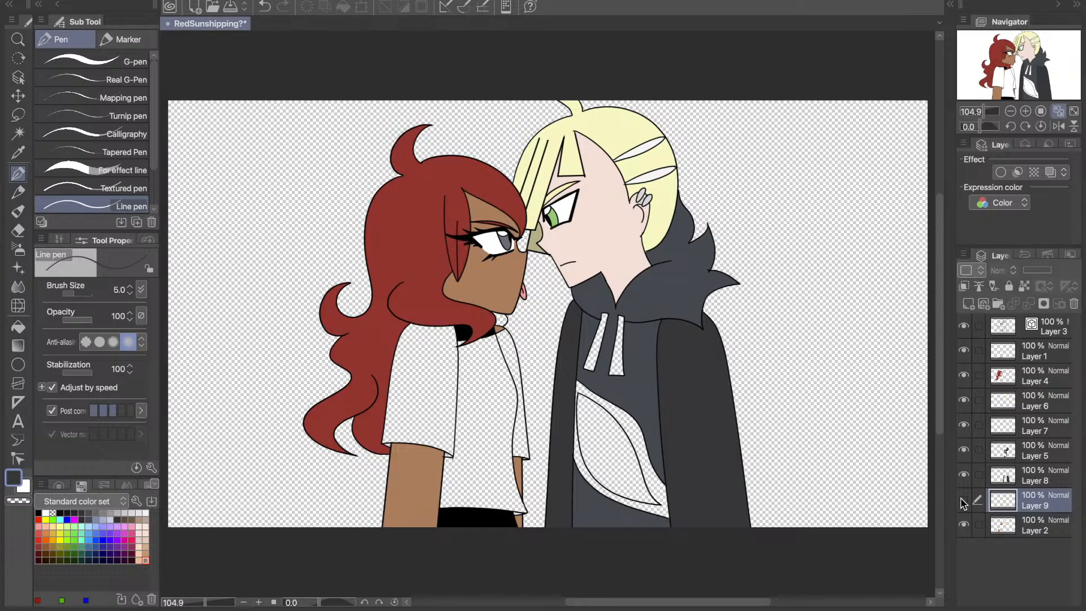
left_click(964, 501)
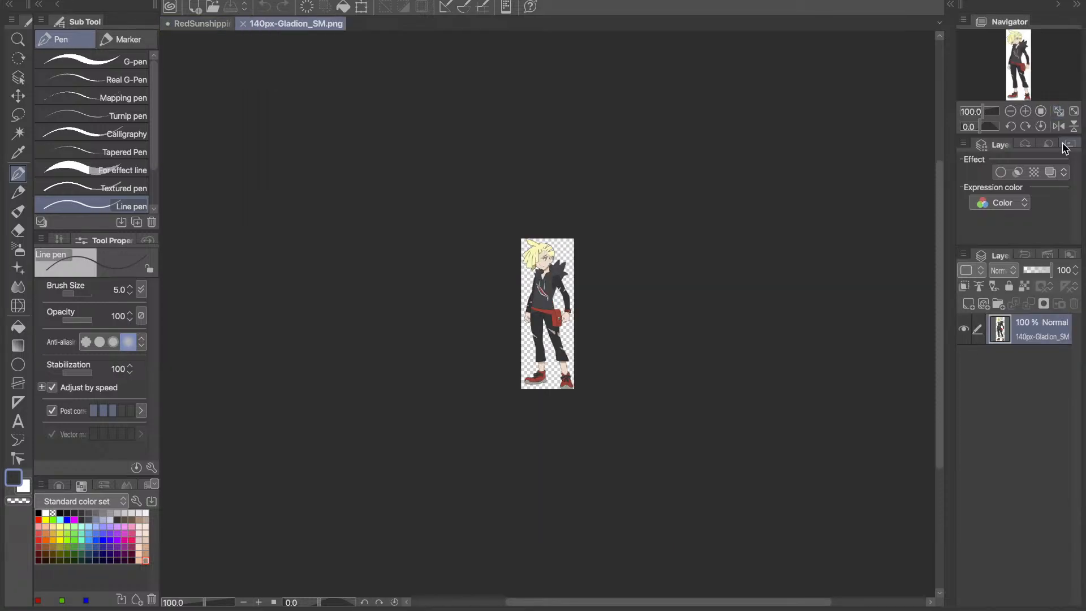
- Sample the red of the chest emblem in 140px-Gladion_SM.png and return to the RedSunshipping drawing with the Fill tool
key("ctrl+0")
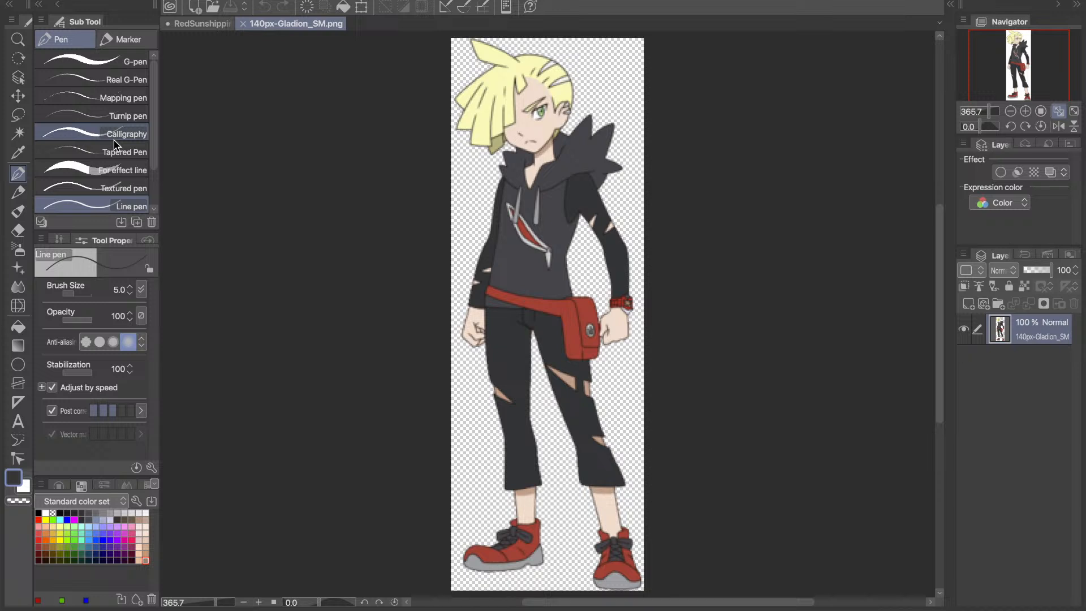
key("i")
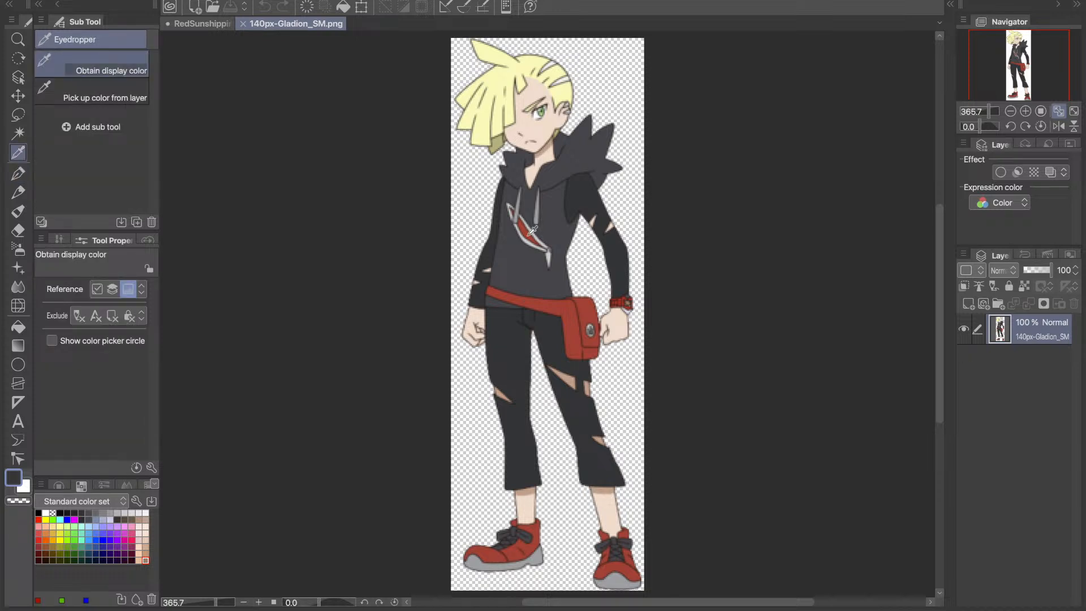
left_click(530, 232)
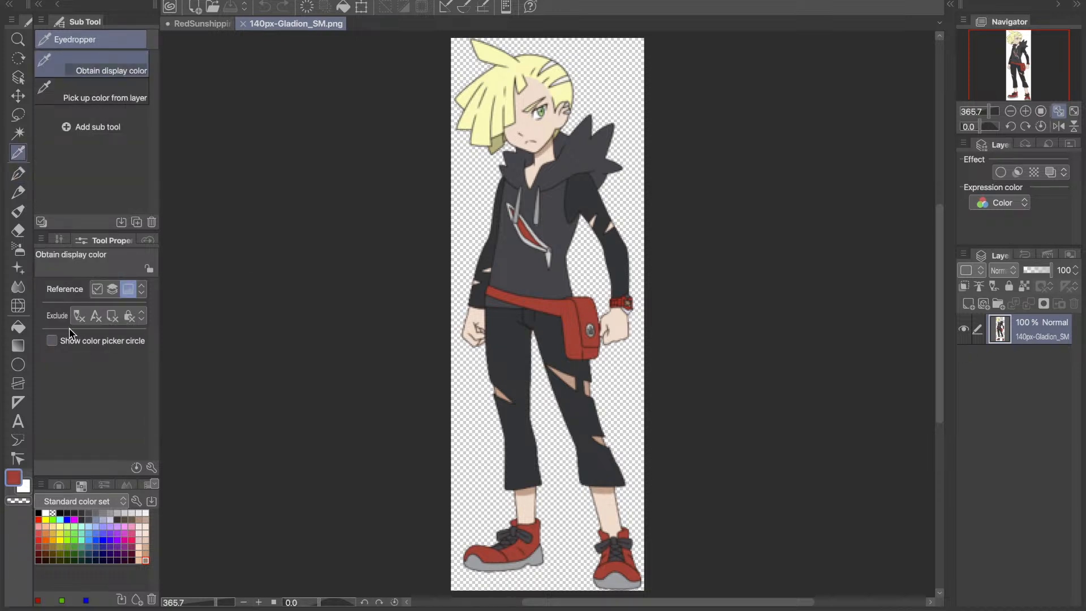
left_click(29, 322)
key("ctrl+Tab")
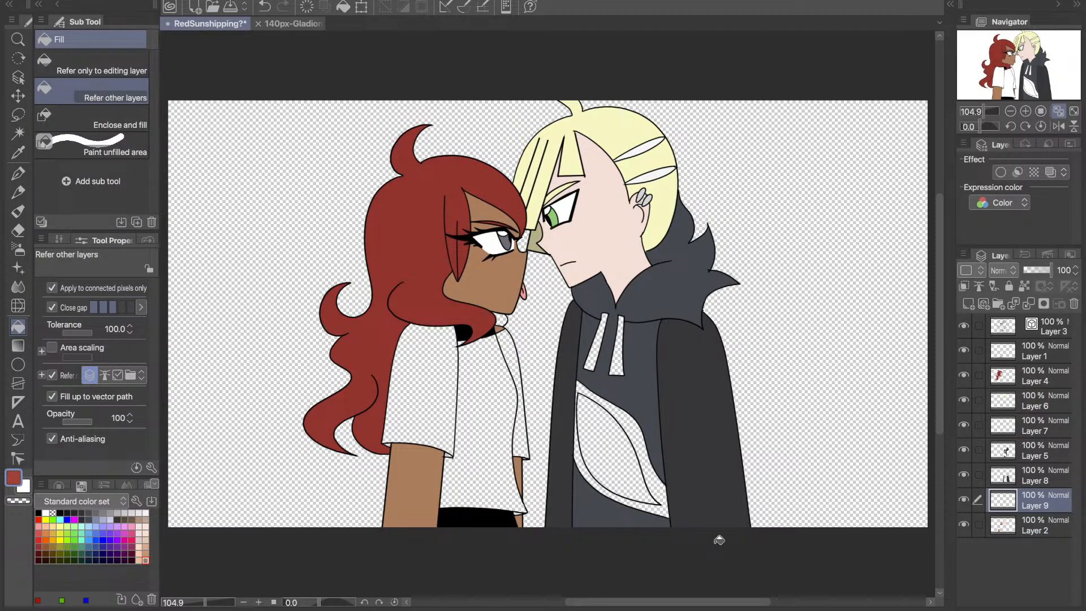
- Clear the slate grey from the hoodie area below the chest emblem on Layer 5 by filling it with transparent colour
left_click(1036, 451)
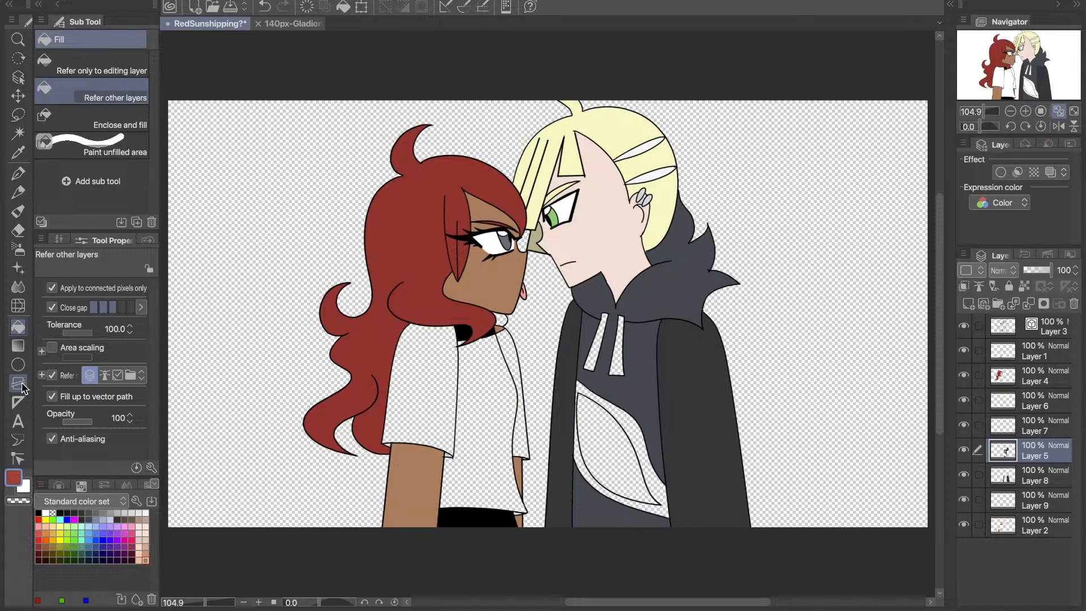
key("c")
left_click(631, 509)
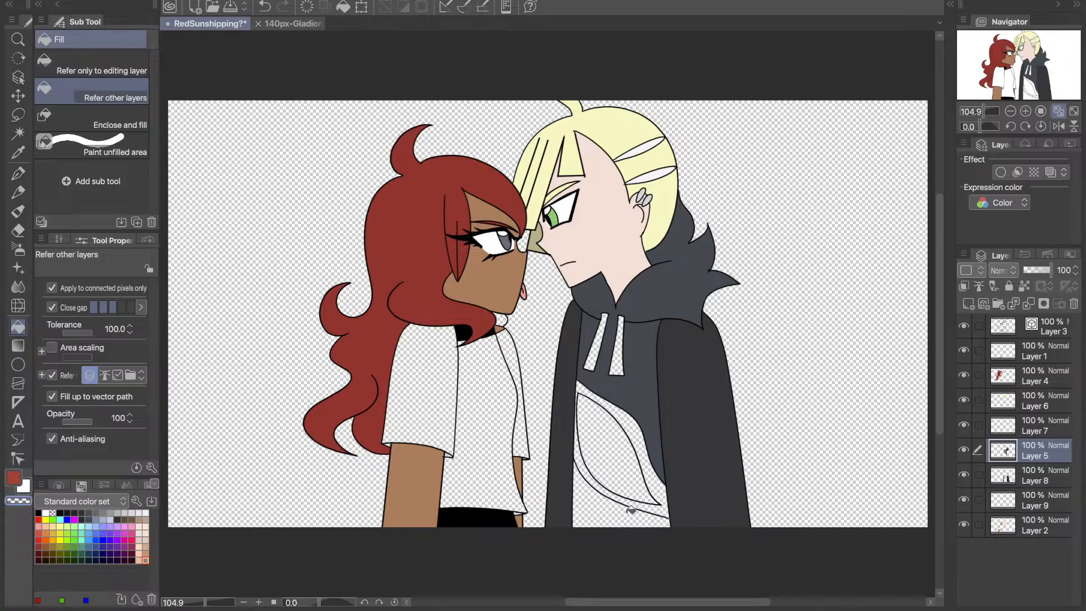
- Try to trim the end of the chest emblem's lower outline on Layer 3 with the vector eraser, checking the reference image
key("e")
left_click(1038, 326)
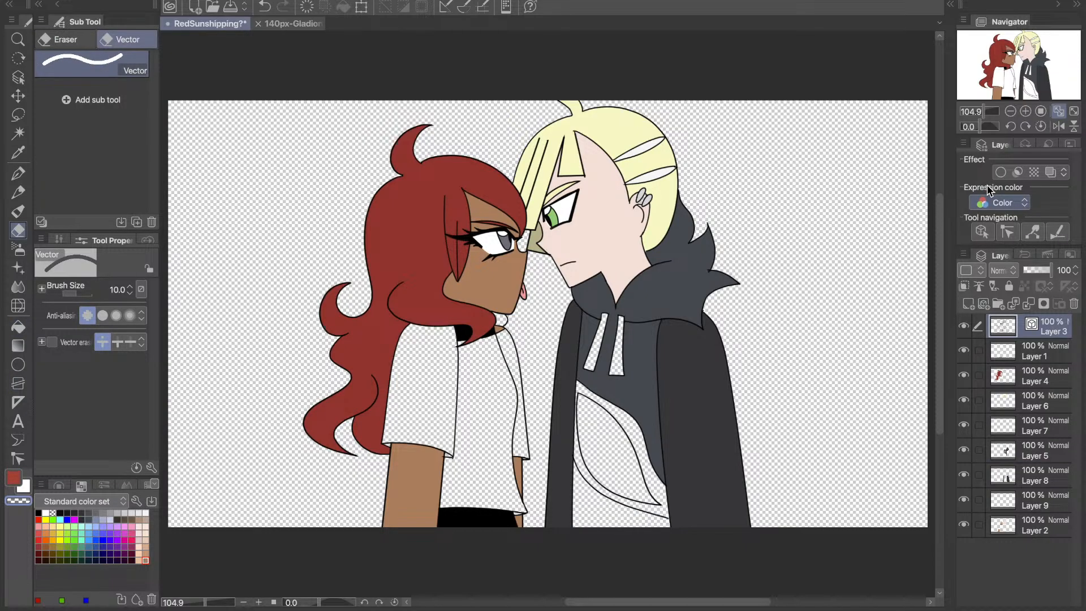
left_click(1026, 112)
left_click_drag(1039, 82, 1037, 102)
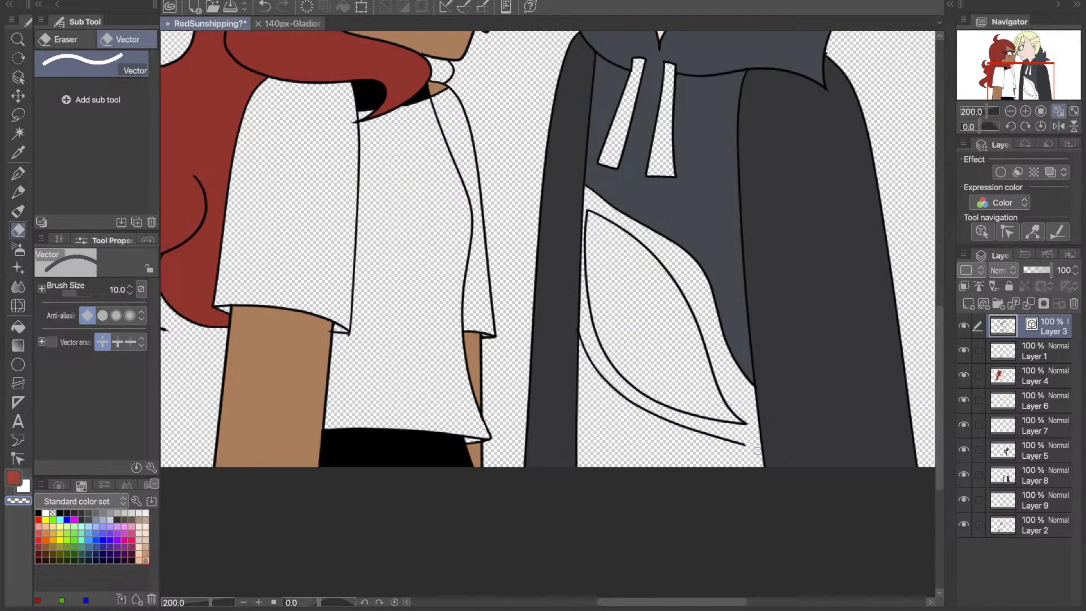
left_click_drag(757, 450, 735, 441)
left_click(283, 24)
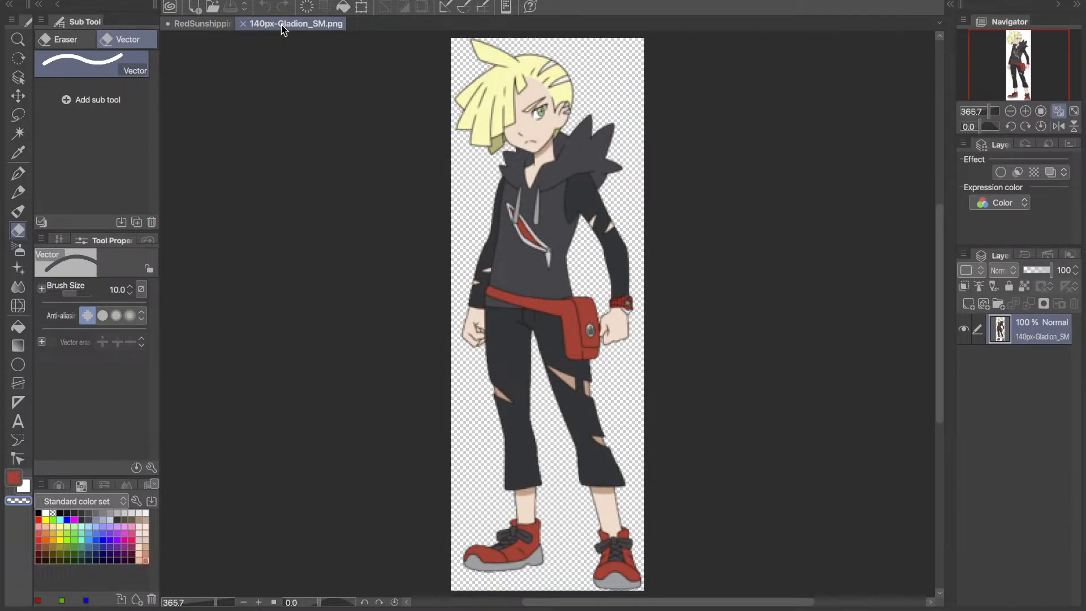
left_click(17, 173)
left_click(198, 24)
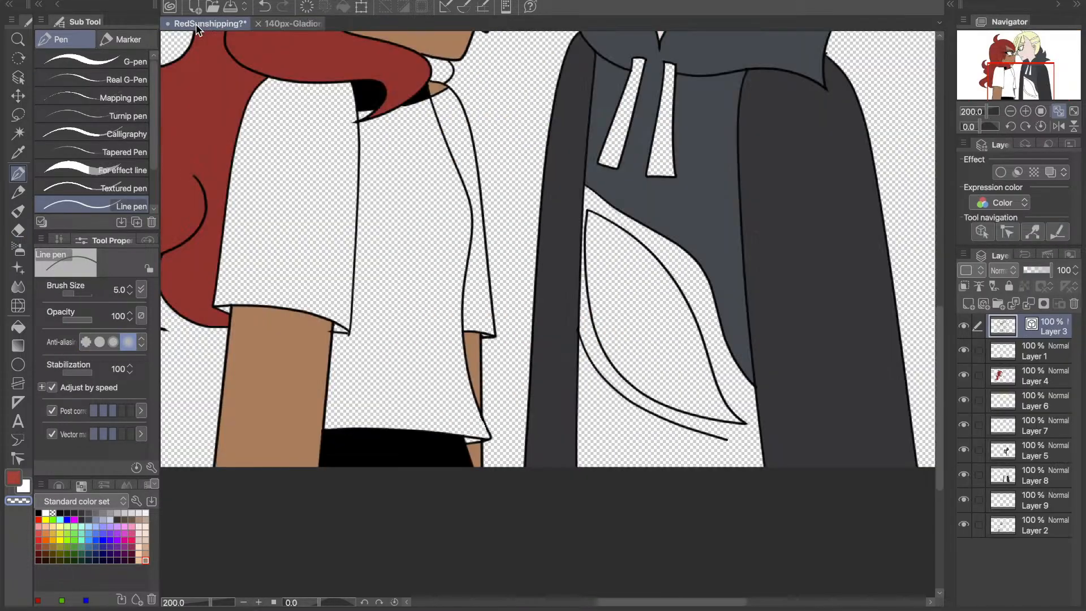
key("ctrl+z")
- Draw a short black Line pen stroke on Layer 3 from the end of the emblem's lower outline down beside the sleeve
left_click(46, 513)
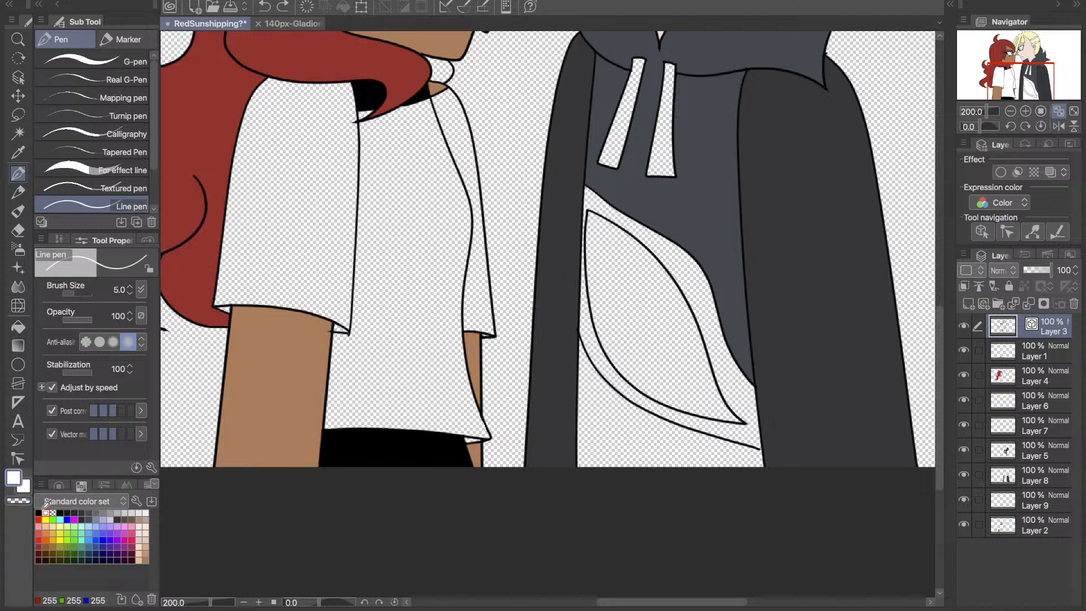
left_click(38, 513)
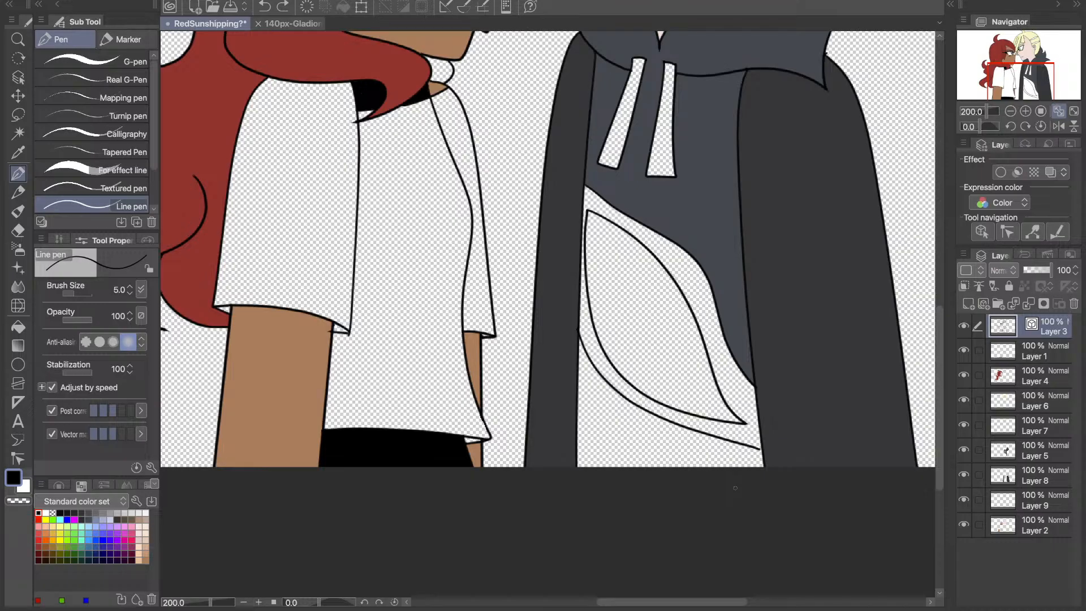
mouse_move(758, 449)
left_mouse_down()
mouse_move(753, 459)
mouse_move(757, 448)
left_mouse_up()
key("e")
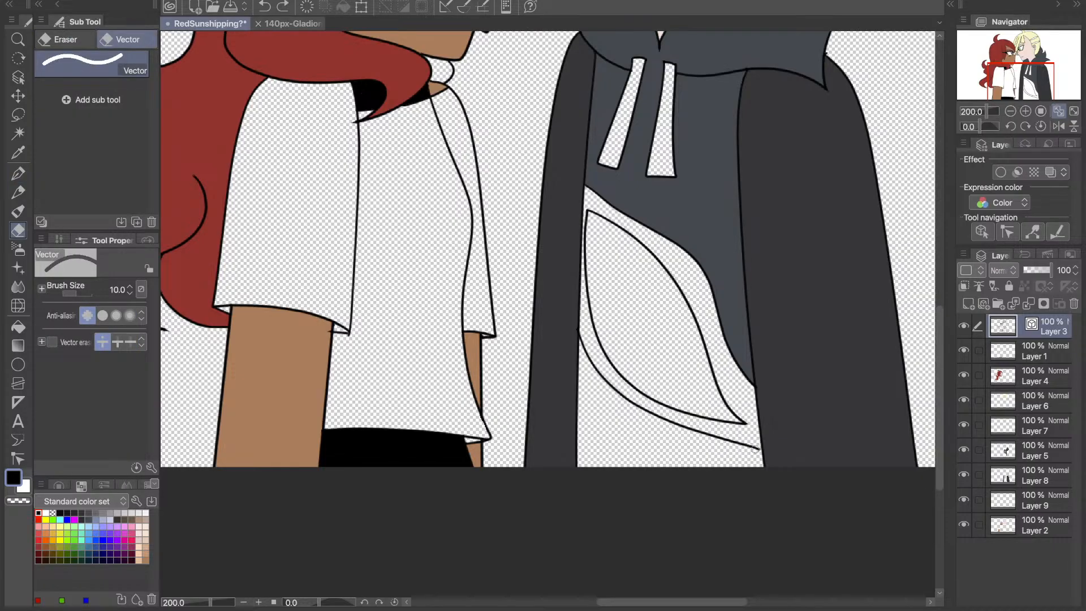
key("ctrl+y")
key("ctrl+z")
key("p")
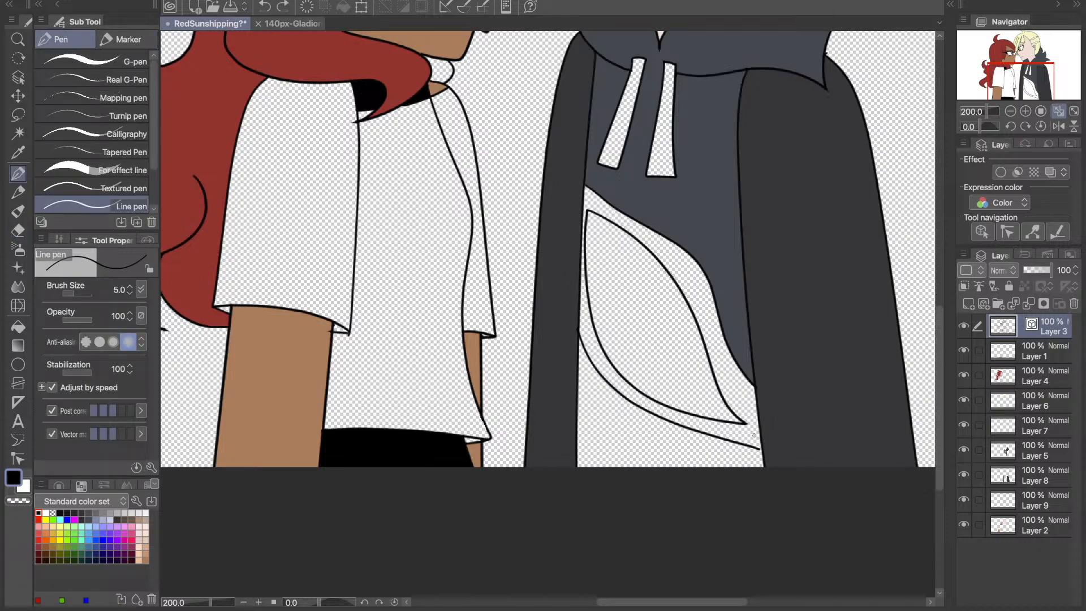
left_click_drag(755, 449, 758, 461)
left_click_drag(766, 492, 752, 512)
- Fill the hoodie area below the chest emblem on Layer 5 with the slate grey sampled from the hoodie
left_click(1017, 348)
key("i")
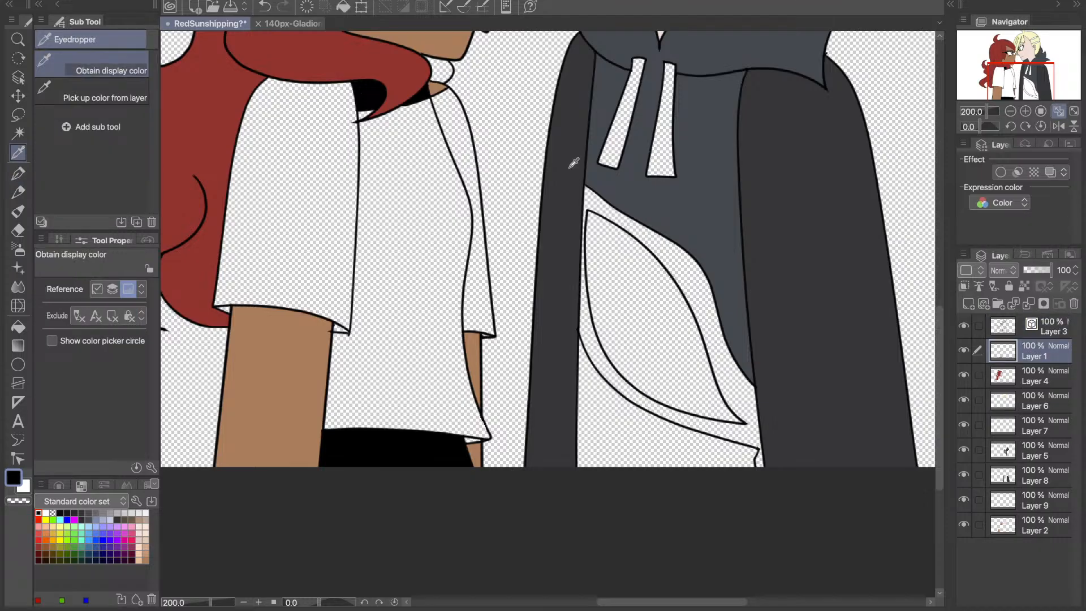
left_click(574, 163)
key("g")
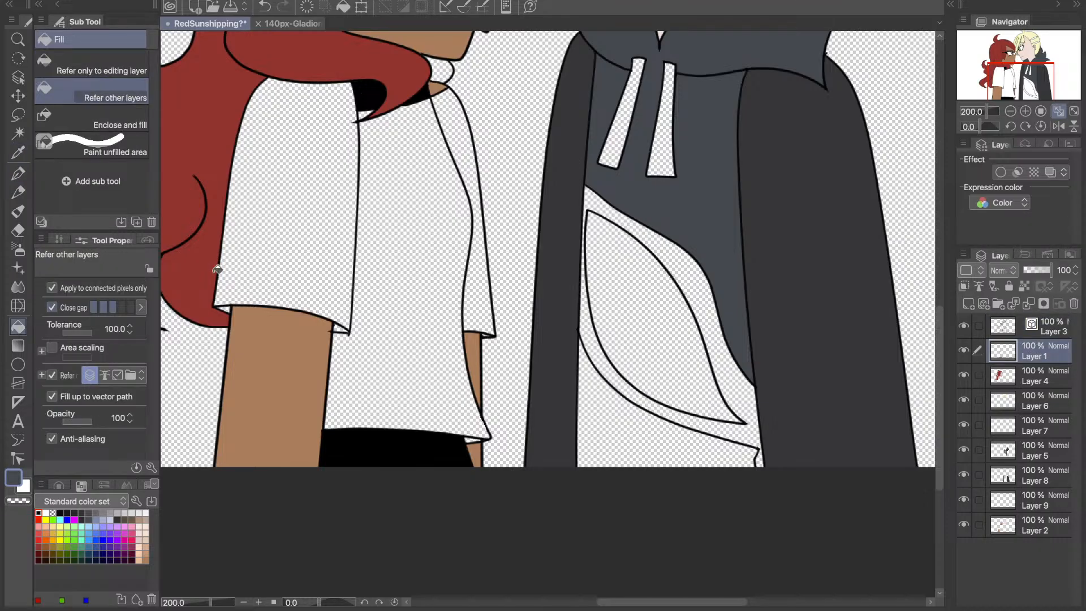
left_click(588, 442)
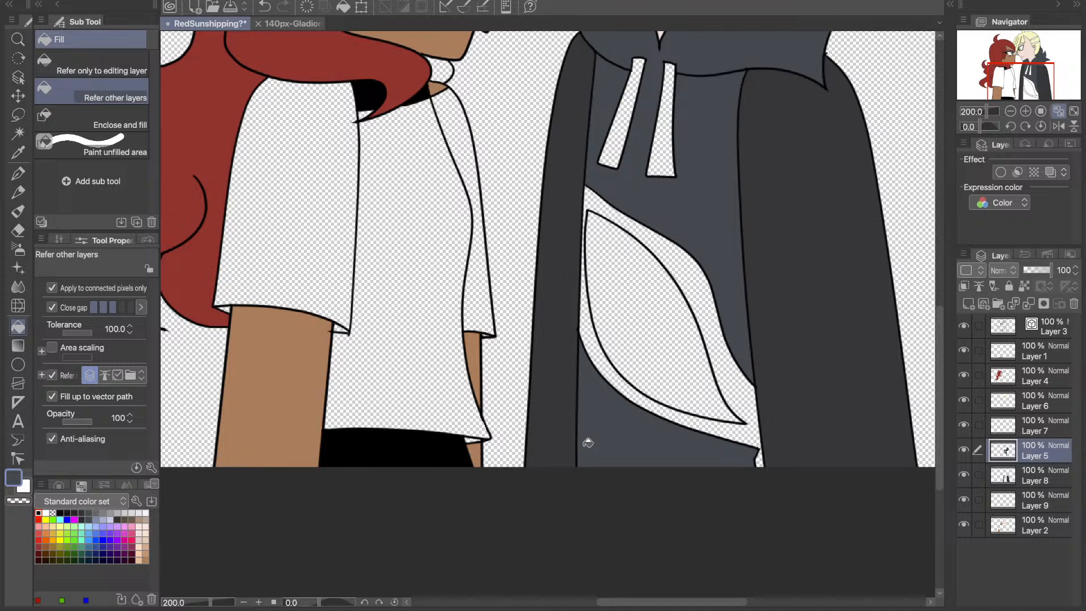
- Check the sleeves in 140px-Gladion_SM.png, then clear the charcoal sleeve colour from Layer 8 of the drawing
left_click(321, 25)
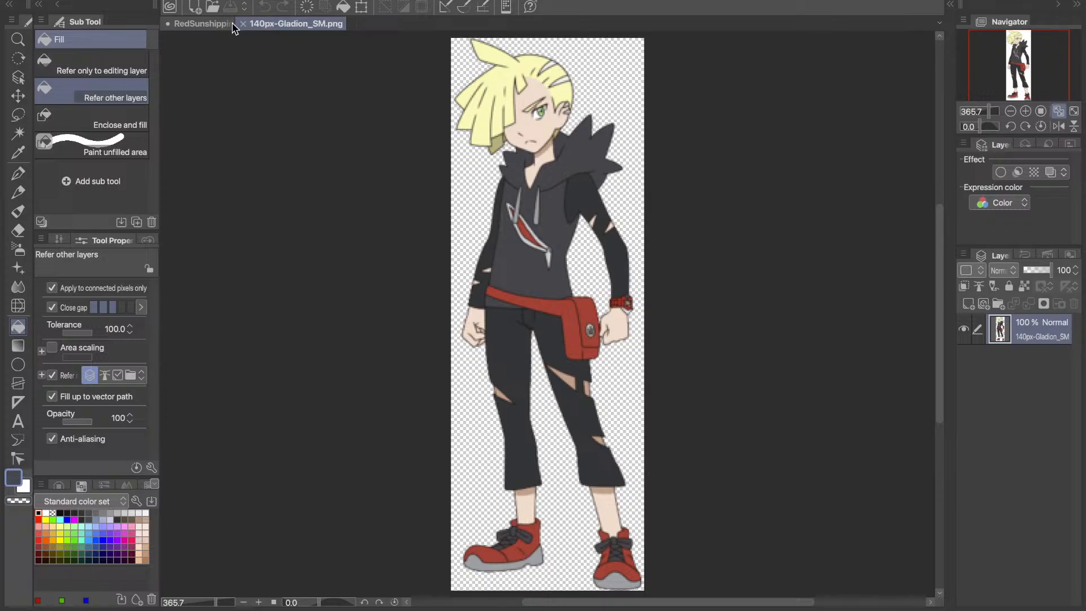
key("i")
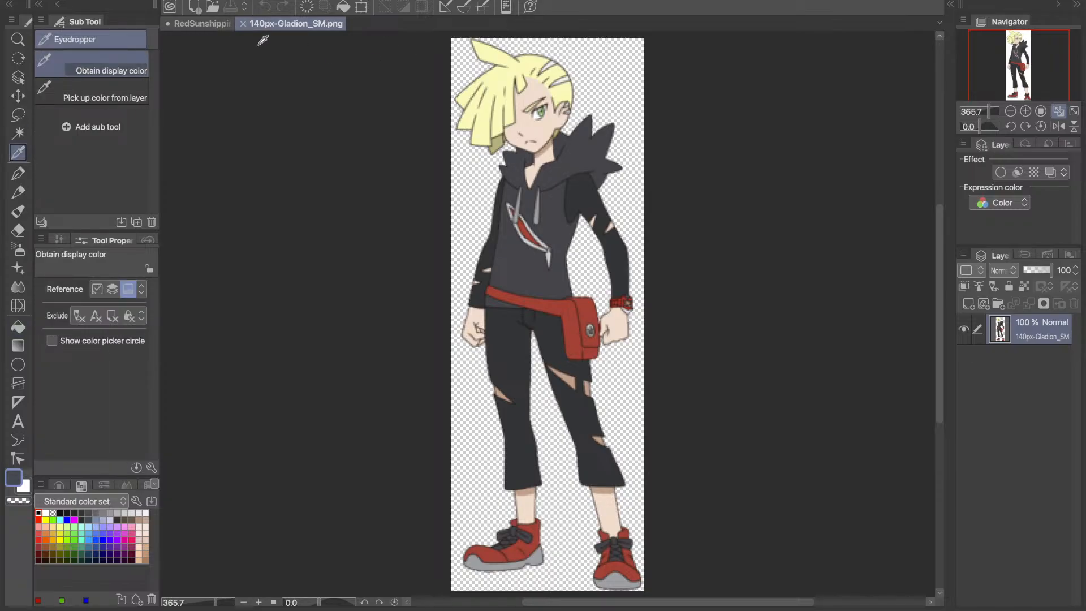
left_click(207, 23)
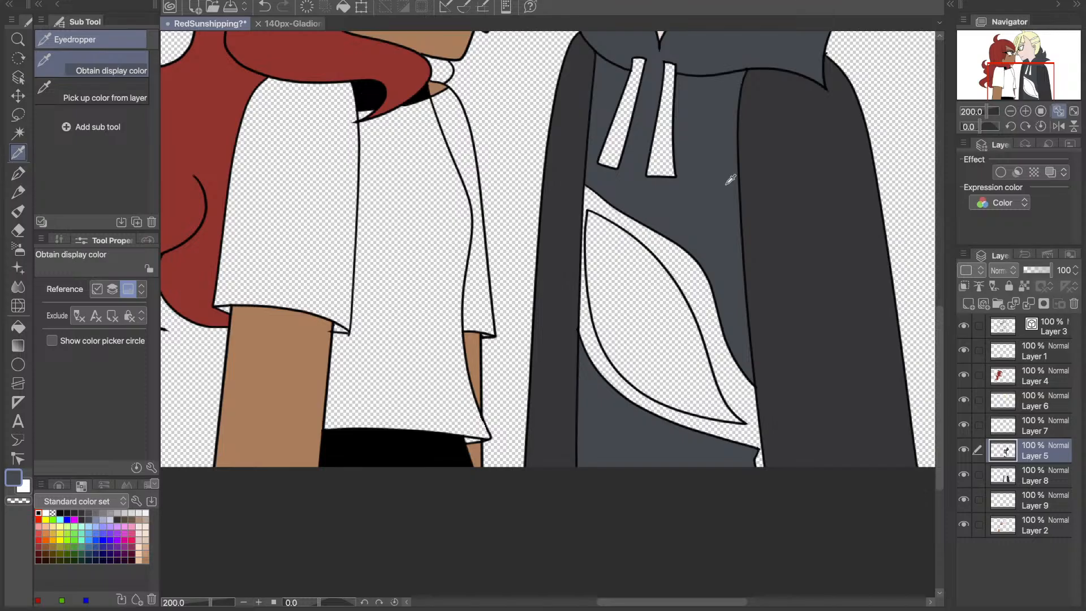
left_click(1039, 472)
key("Delete")
- Place the 140px-Gladion_SM.png reference side by side with the RedSunshipping drawing and make the drawing active
left_click(17, 178)
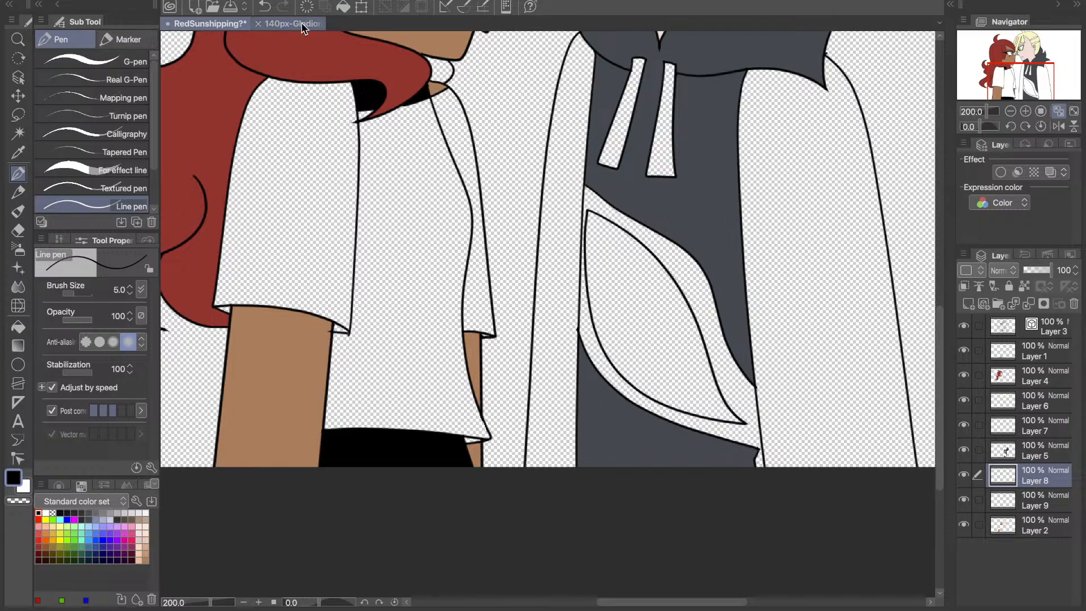
left_click(272, 24)
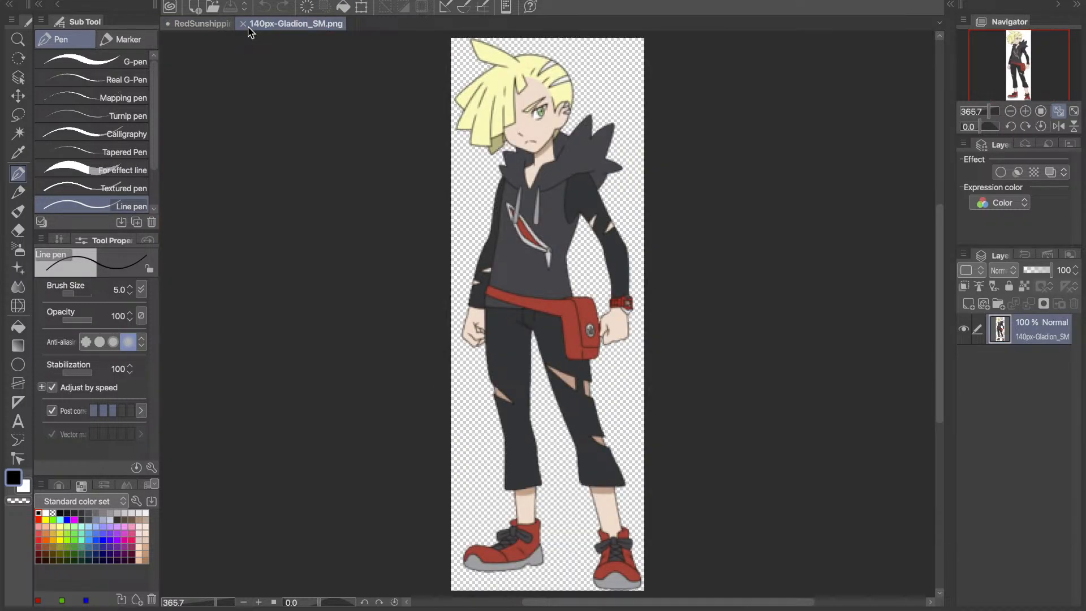
left_click_drag(249, 28, 165, 226)
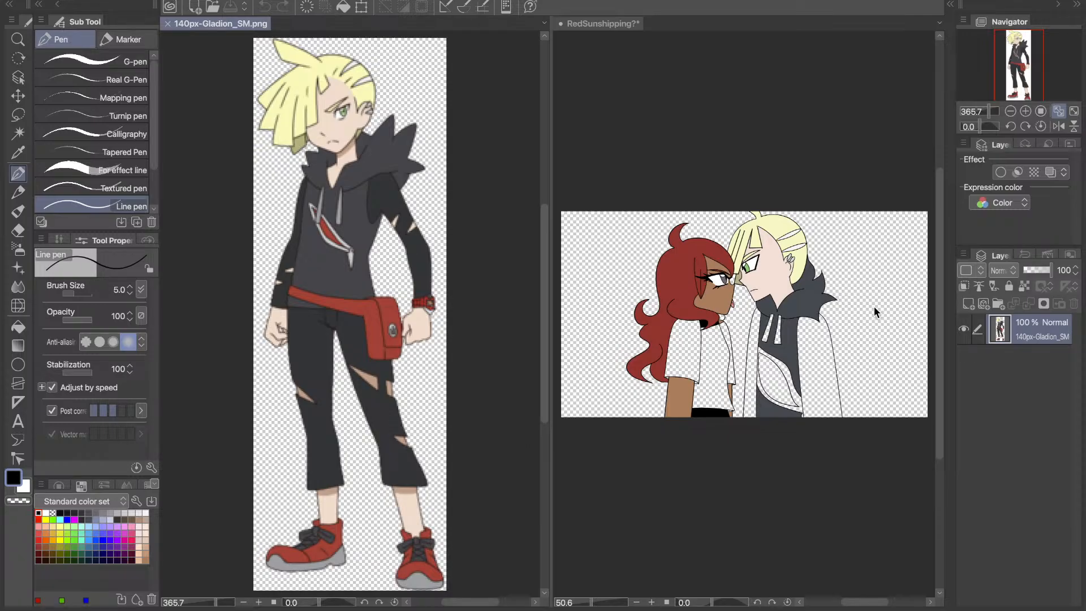
left_click(856, 115)
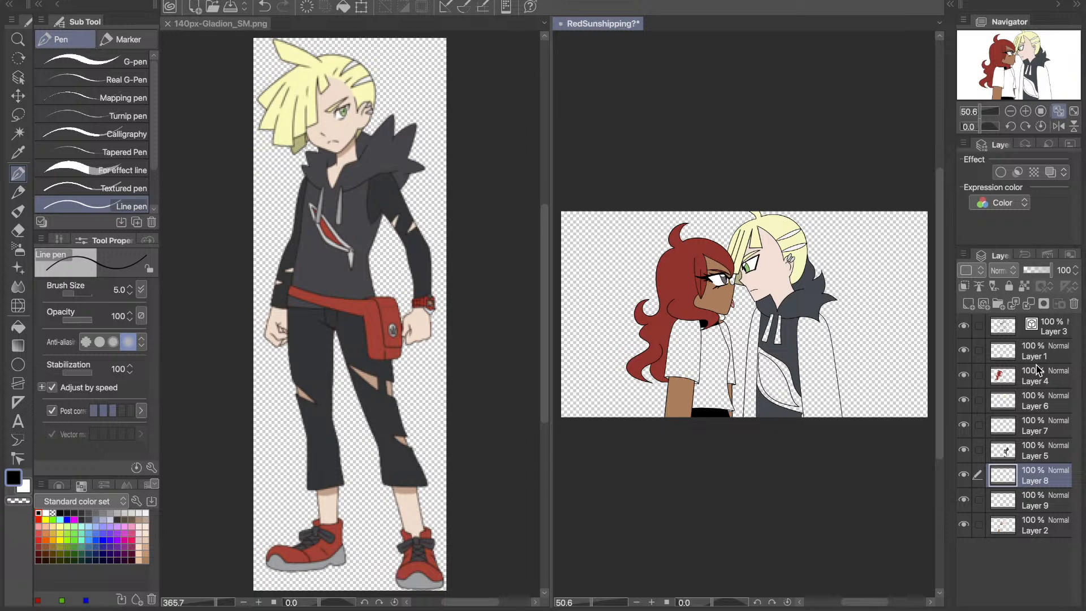
- Draw a pointed tear across the right character's near sleeve on Layer 3 with the black Line pen
left_click(1040, 326)
left_click(1026, 112)
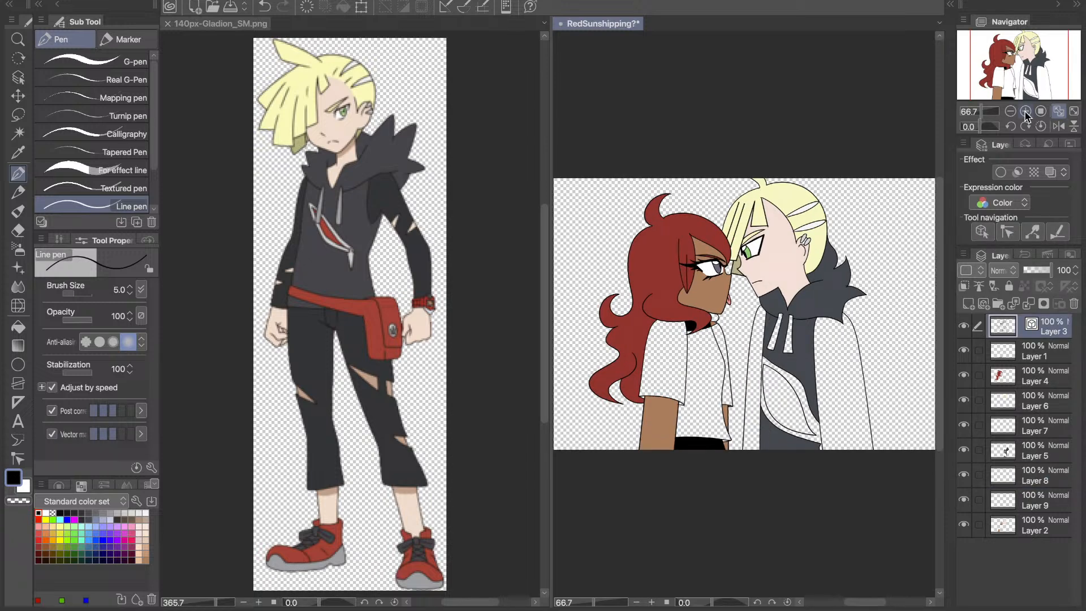
left_click(1026, 112)
left_click(1025, 112)
left_click(1040, 77)
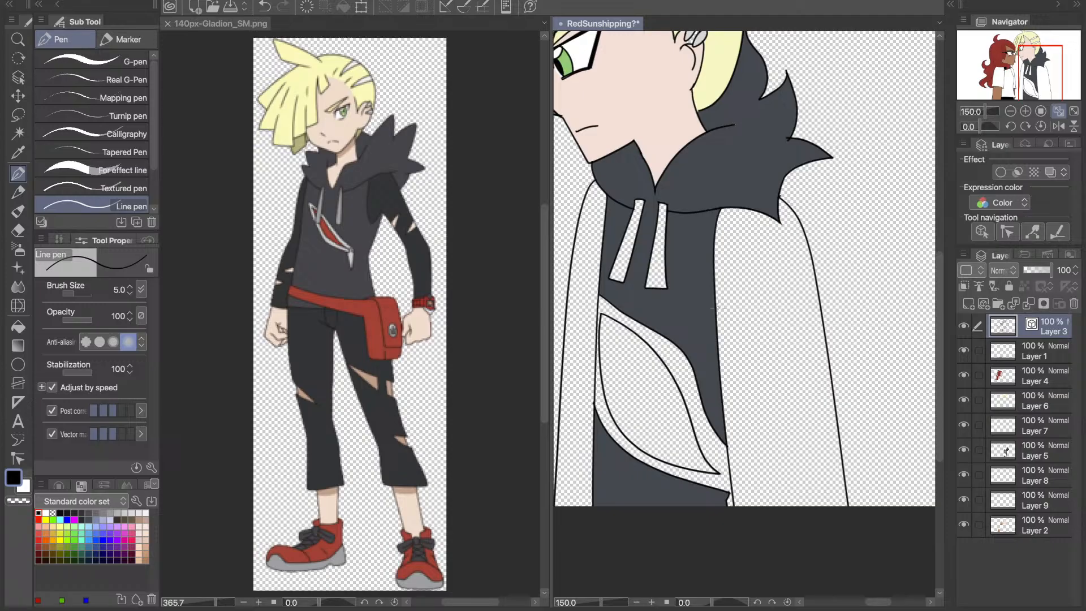
key("ctrl+z")
left_click_drag(798, 355, 813, 385)
key("ctrl+z")
mouse_move(719, 312)
left_mouse_down()
mouse_move(751, 331)
mouse_move(721, 345)
left_mouse_up()
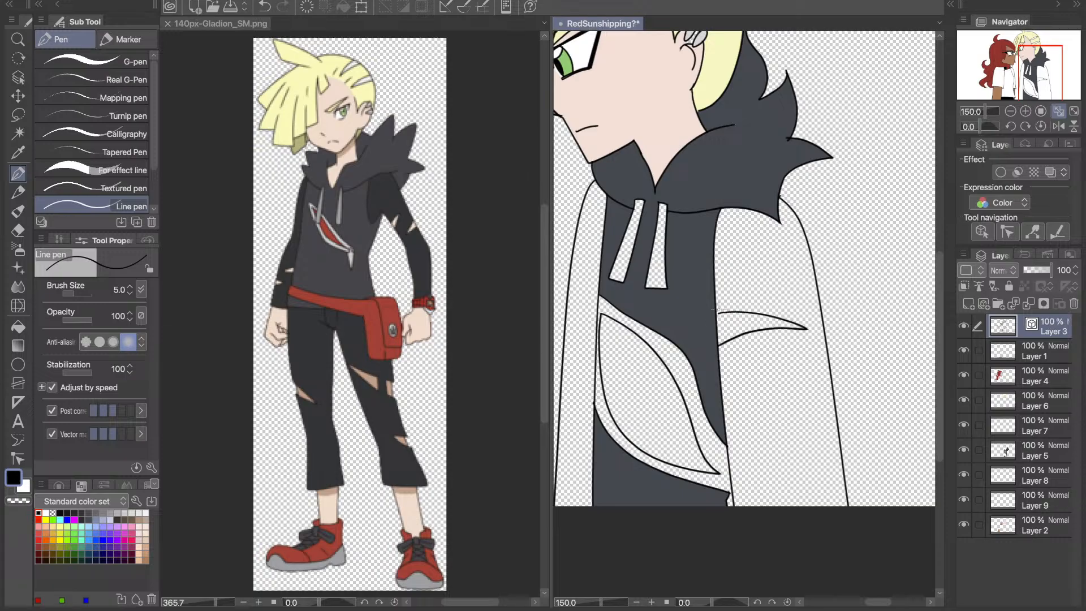
key("ctrl+z")
left_click_drag(717, 314, 720, 313)
key("ctrl+z")
- Add a curved spike outline beneath the hood's outermost point and erase the old collar line behind it on Layer 3
left_click_drag(795, 213, 799, 165)
key("e")
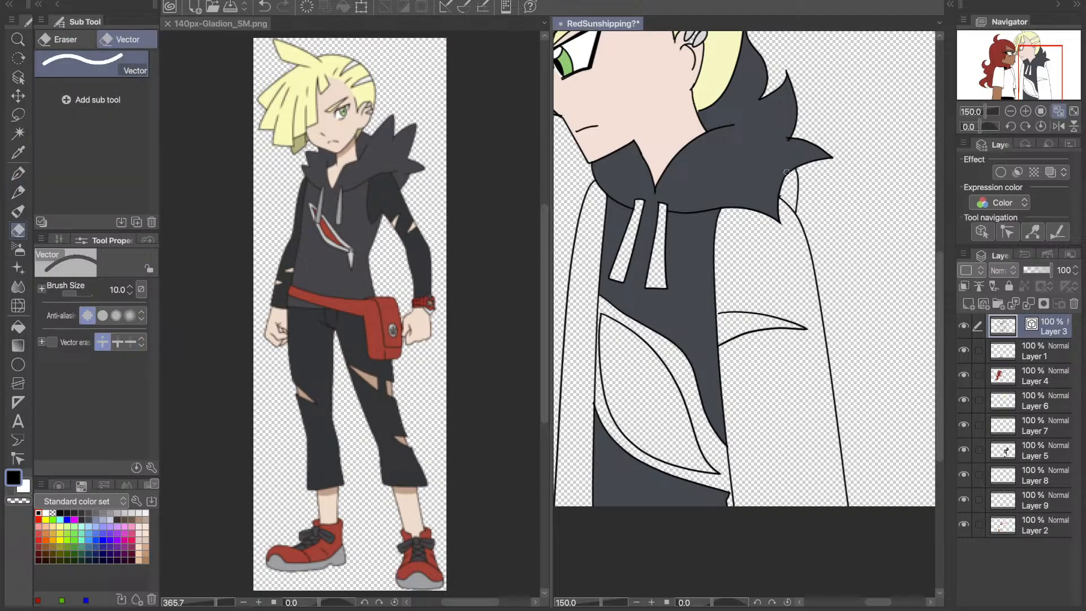
key("ctrl+z")
left_click_drag(792, 166, 781, 191)
key("ctrl+y")
- Fill the new hood spike on Layer 5 with the sampled slate grey and paint over the remaining seam using the Line pen
key("i")
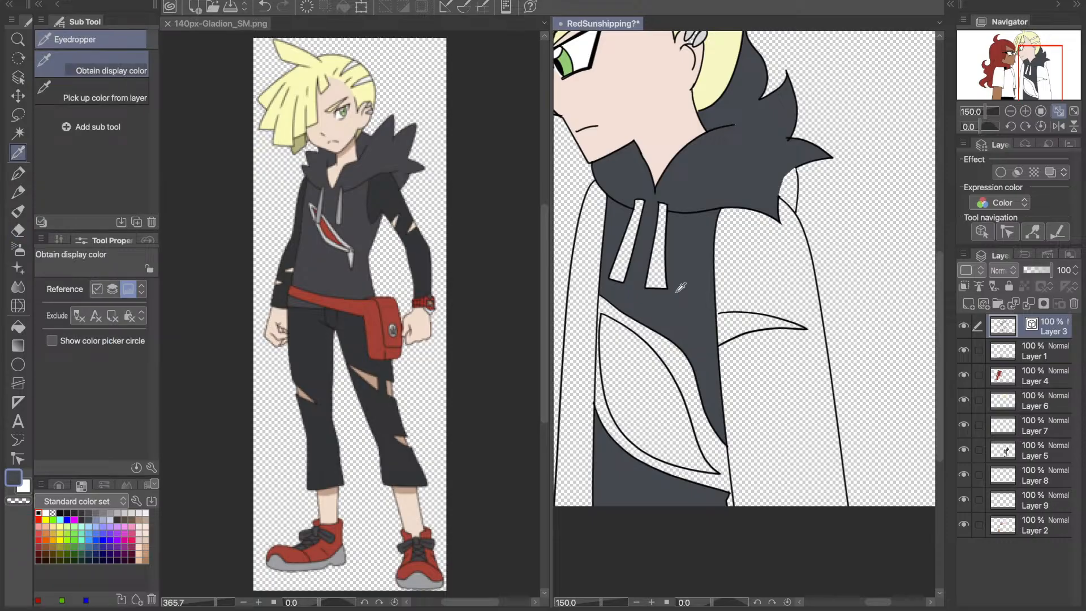
key("g")
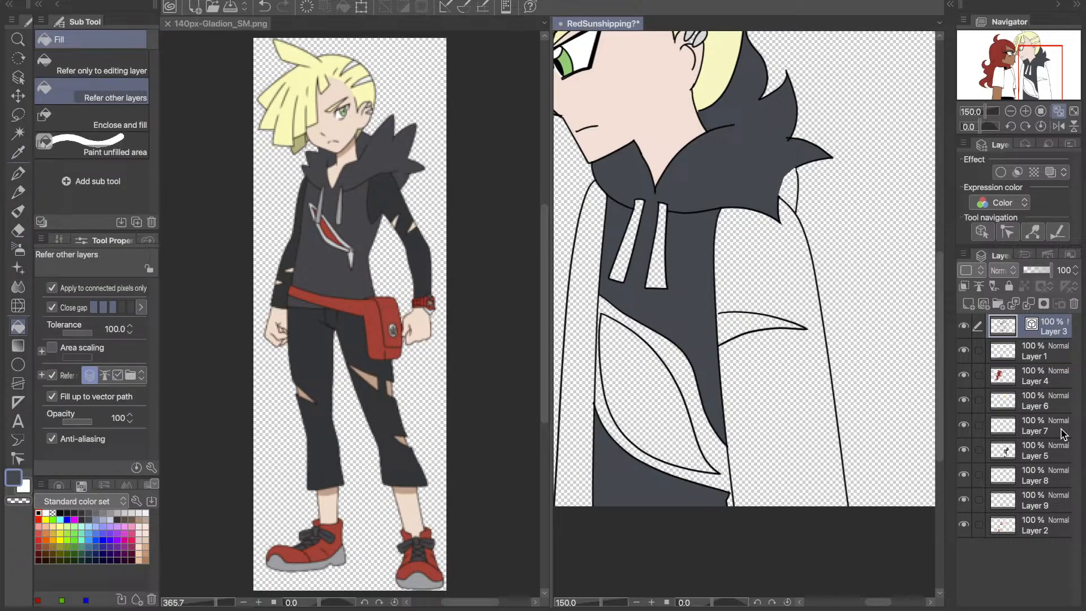
left_click(1047, 450)
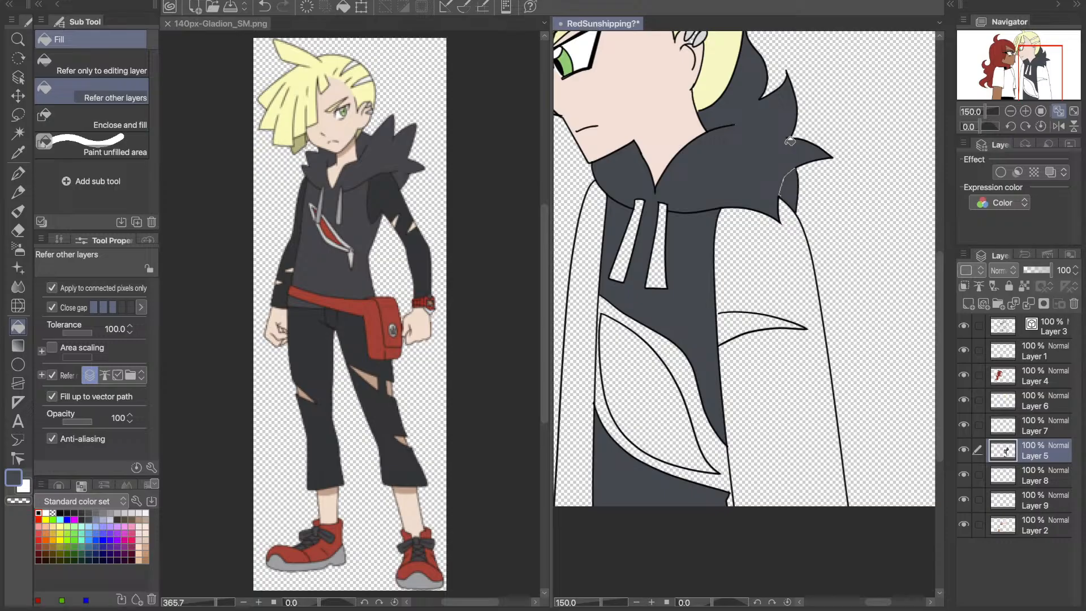
key("p")
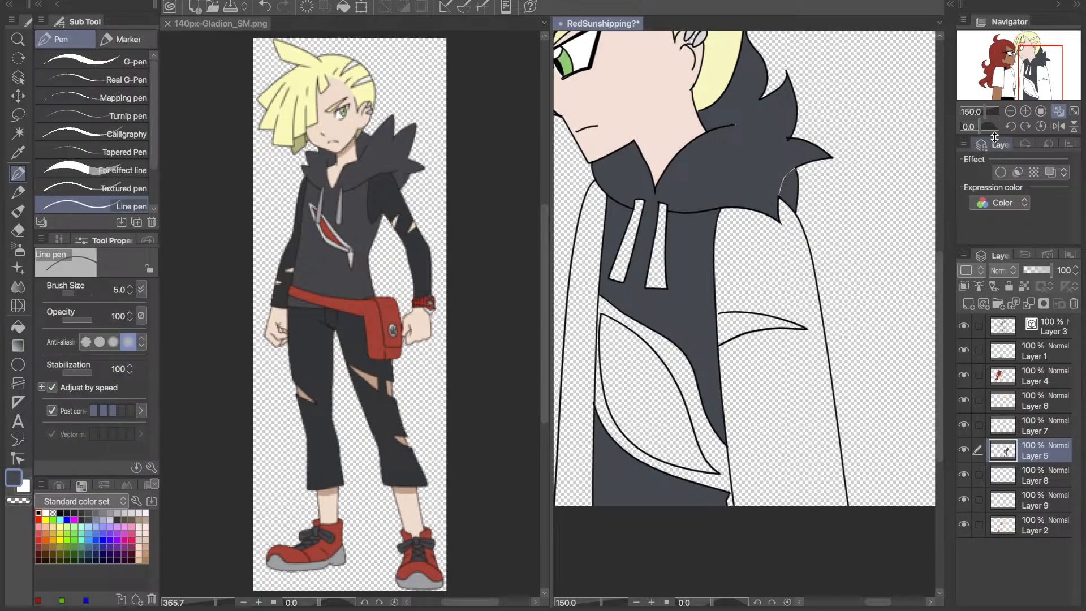
left_click(991, 112)
left_click_drag(1038, 65, 1046, 62)
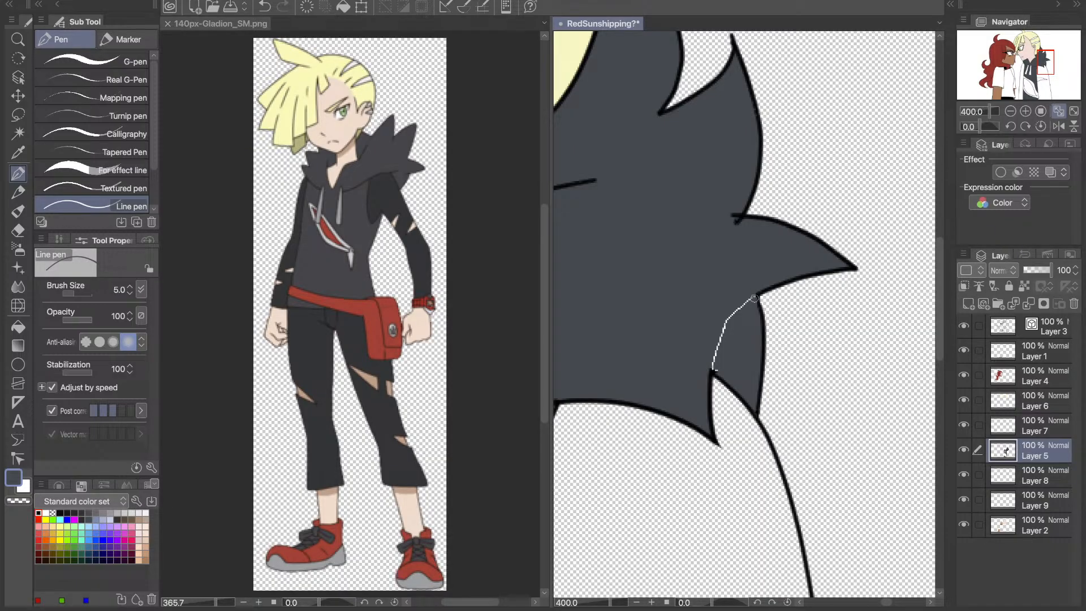
mouse_move(755, 298)
left_mouse_down()
mouse_move(739, 309)
mouse_move(719, 369)
mouse_move(720, 332)
left_mouse_up()
- Erase the overlapping line ends at the notch between the hood spikes on Layer 3 and touch up the grey beneath on Layer 5
key("e")
left_click(1046, 334)
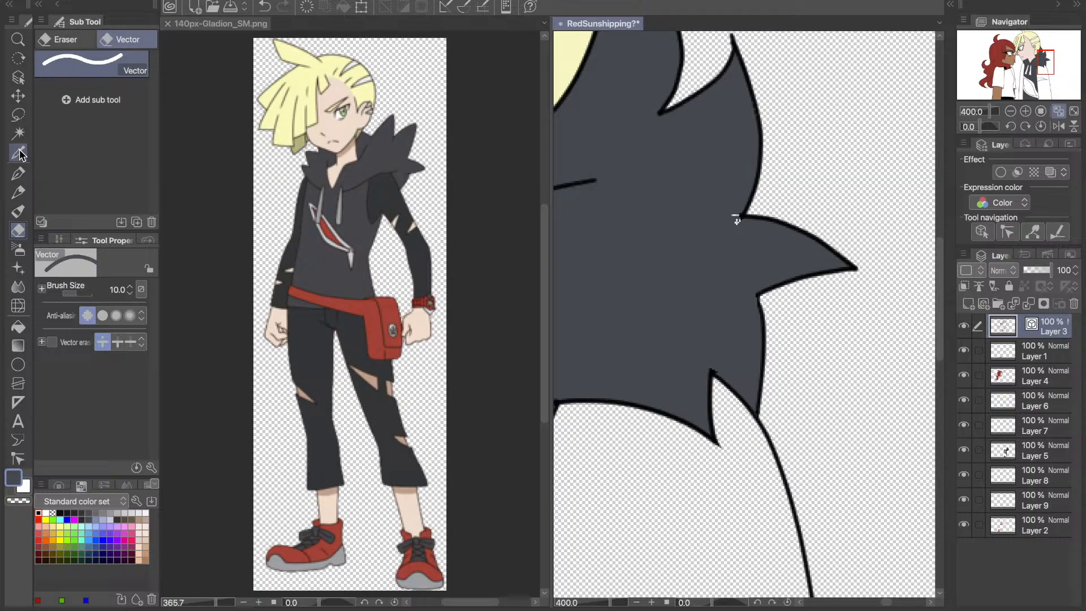
left_click(18, 172)
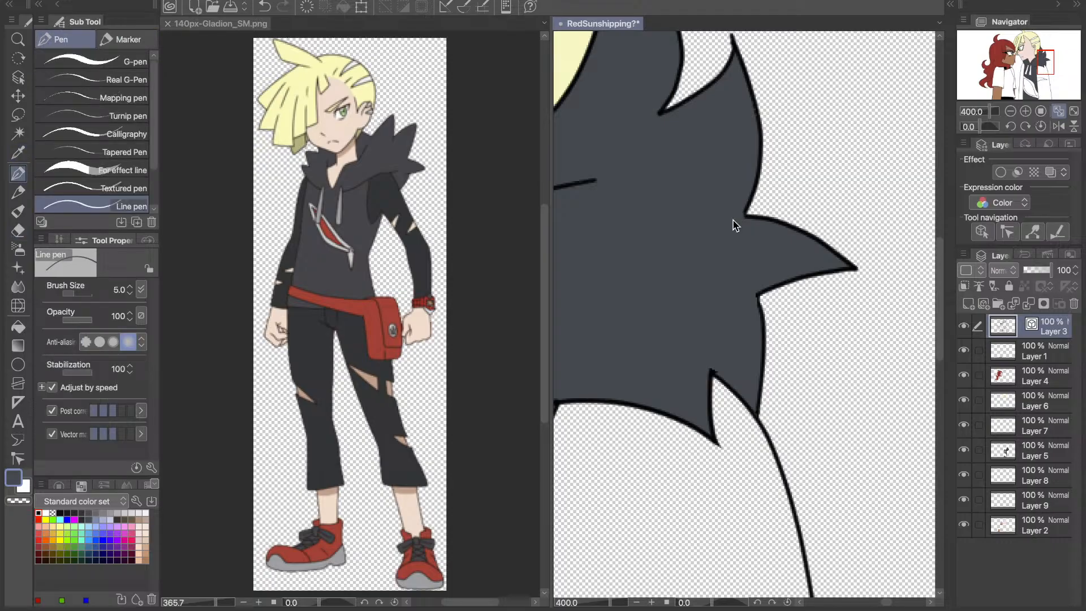
left_click(736, 222, "ctrl+shift")
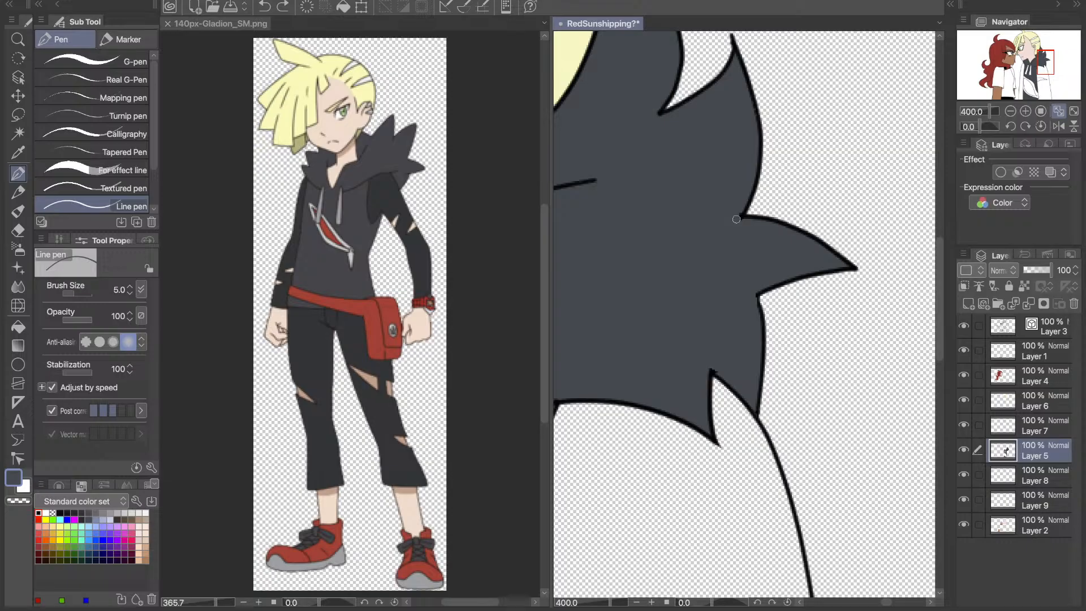
left_click_drag(737, 220, 733, 202)
- Draw a second pointed tear below the first on the right character's near sleeve on Layer 3 with the black Line pen
left_click(1055, 112)
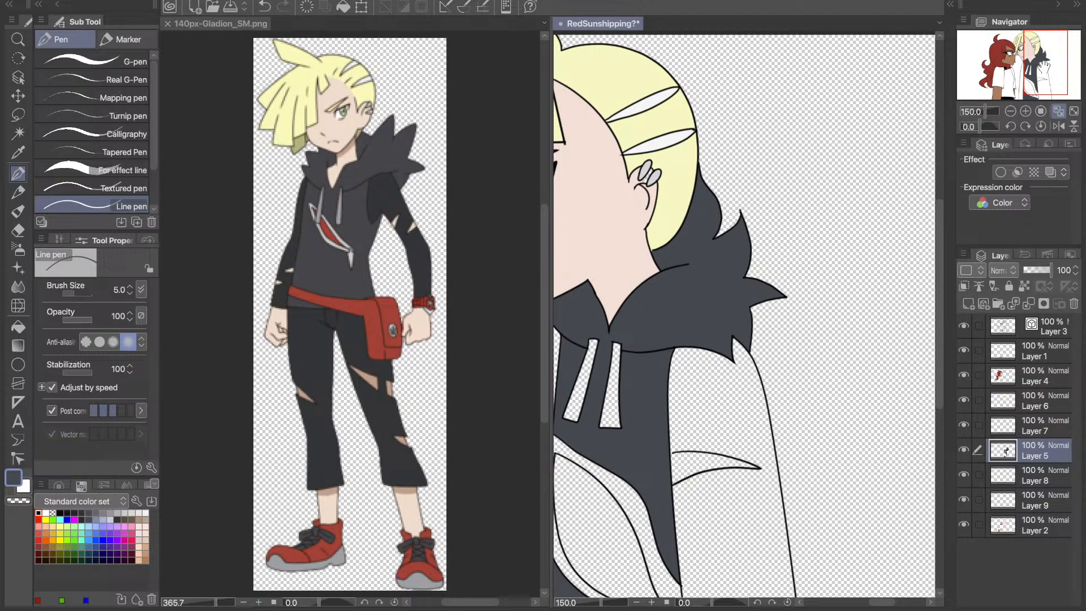
left_click_drag(1045, 65, 1023, 74)
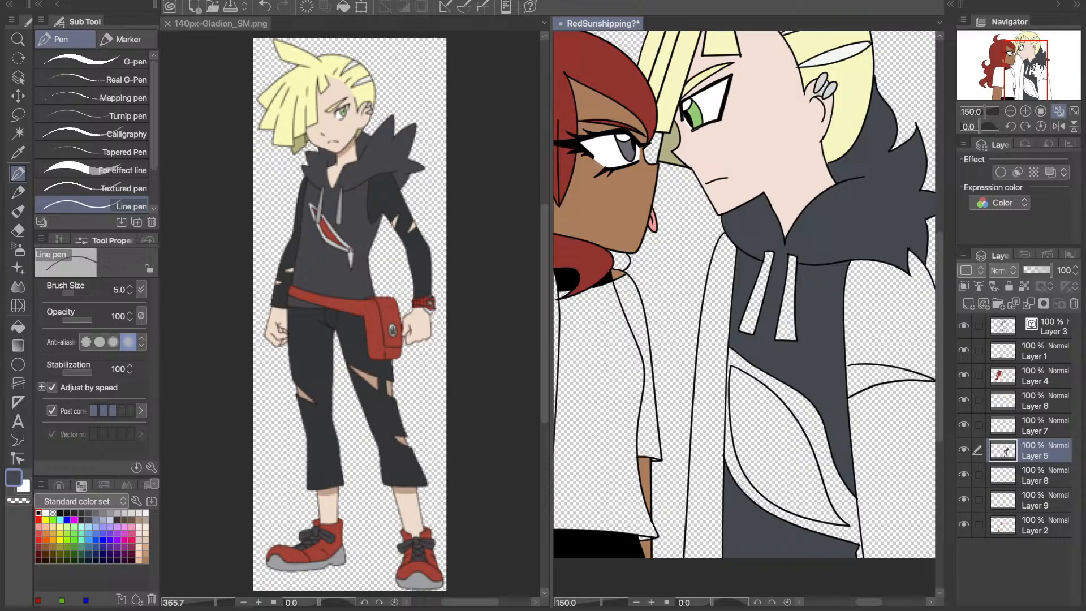
left_click_drag(1037, 67, 1046, 68)
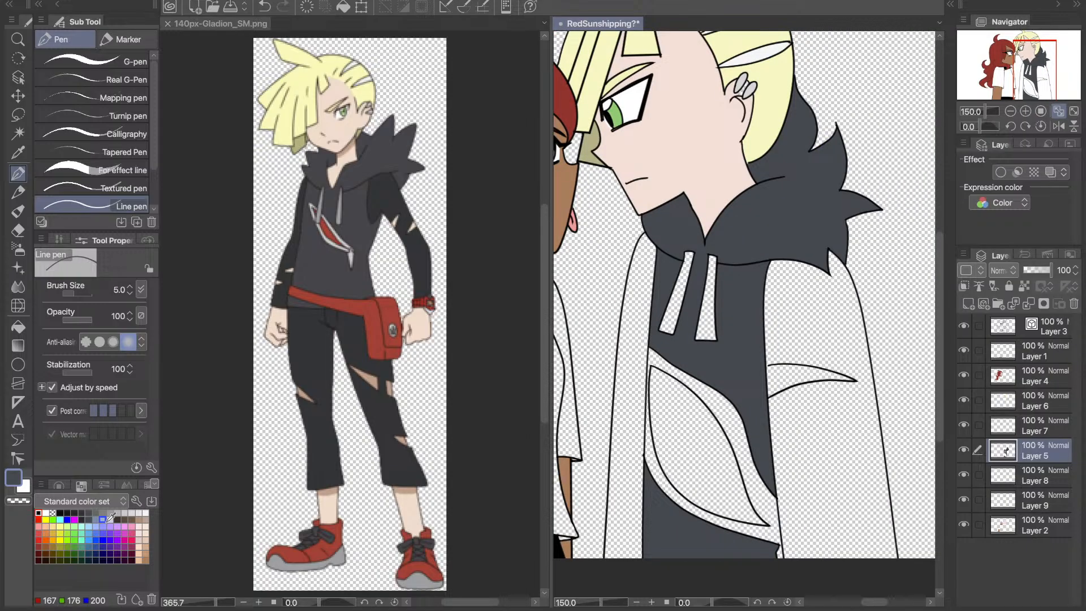
left_click(111, 517)
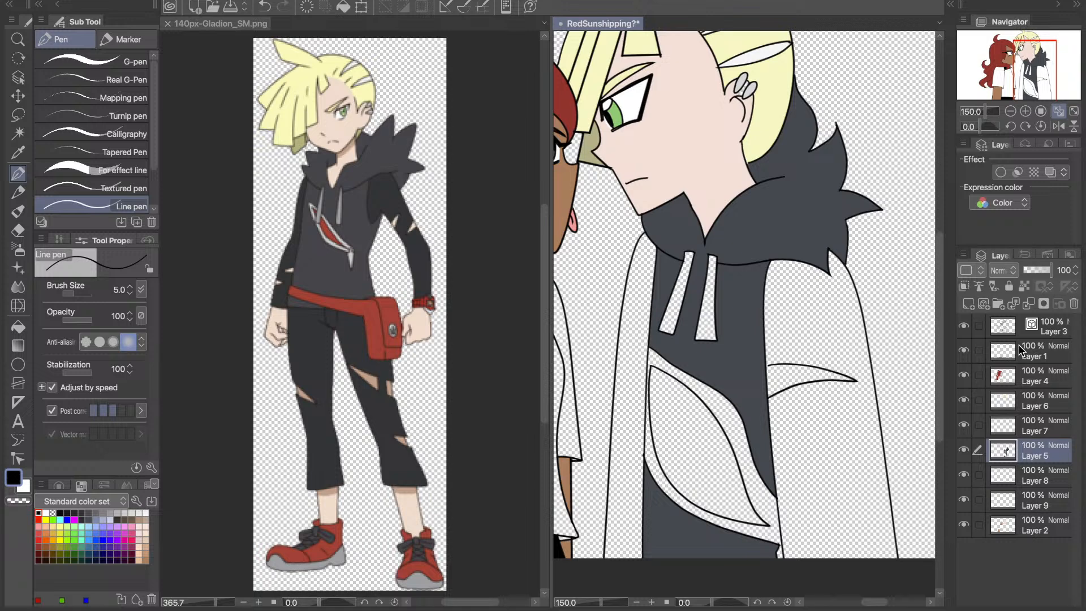
left_click(1015, 328)
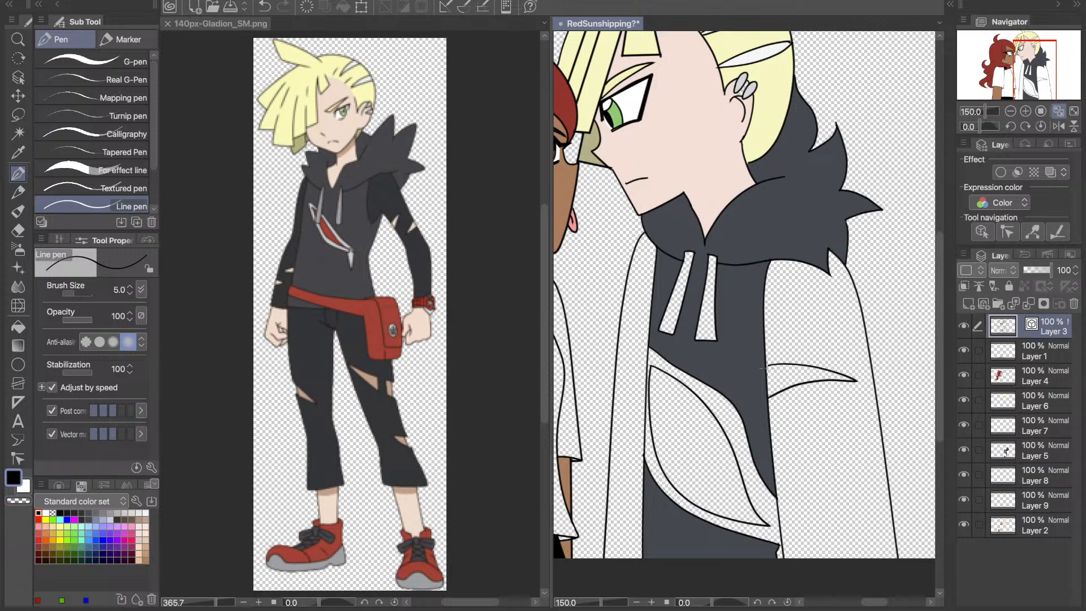
key("ctrl+z")
left_click_drag(767, 365, 766, 366)
left_click_drag(881, 433, 807, 429)
key("ctrl+z")
key("ctrl+z")
left_click_drag(876, 419, 885, 449)
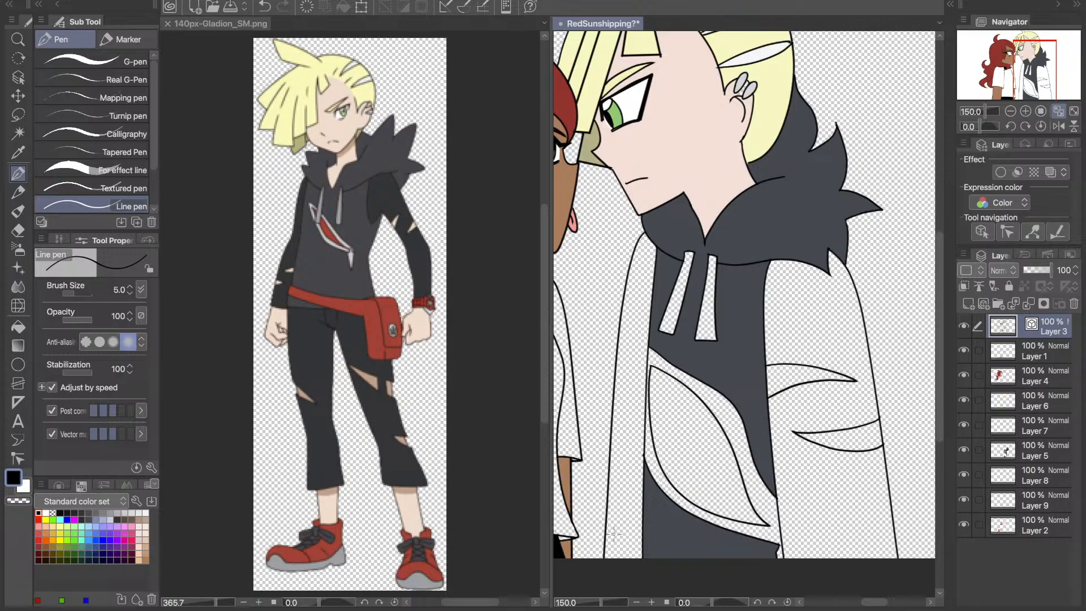
- Draw a short cuff line across the lower end of the right character's far sleeve on Layer 3
mouse_move(603, 550)
left_mouse_down()
mouse_move(641, 546)
mouse_move(643, 577)
mouse_move(610, 542)
left_mouse_up()
key("ctrl+z")
left_click_drag(617, 549, 664, 587)
- Fill both of the right character's sleeves on Layer 8 with the dark sleeve colour sampled from the Gladion reference
left_click(1058, 112)
left_click(19, 152)
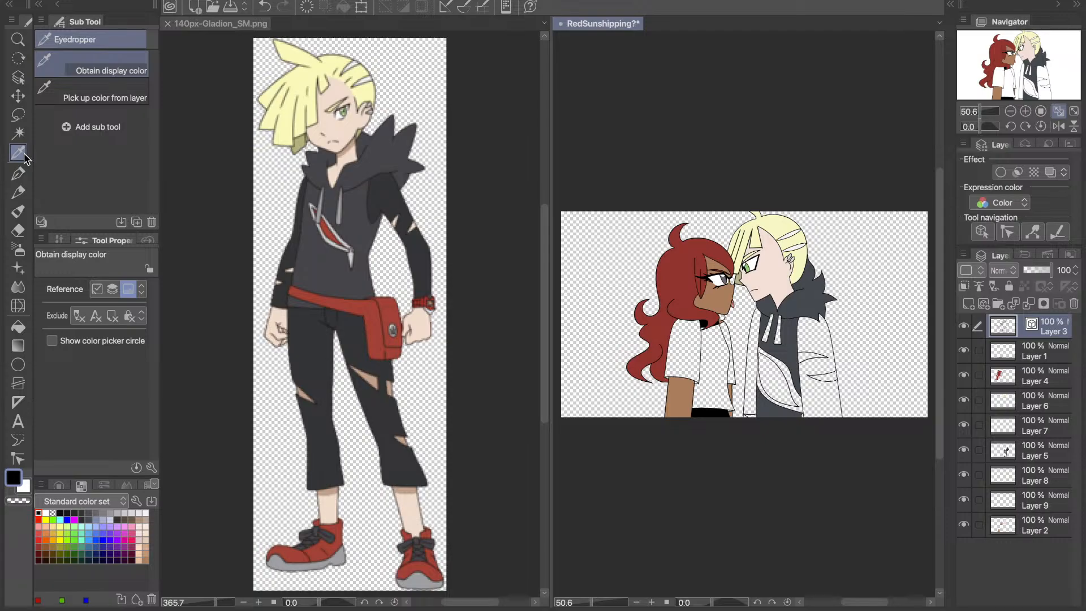
left_click(293, 243)
left_click(14, 332)
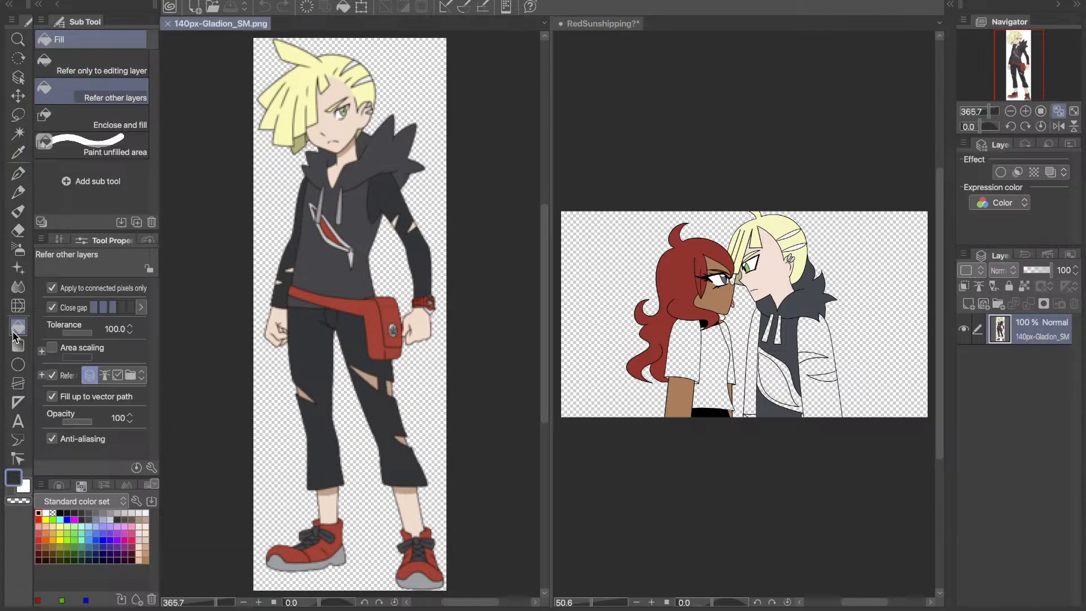
left_click(821, 367)
left_click(1034, 453)
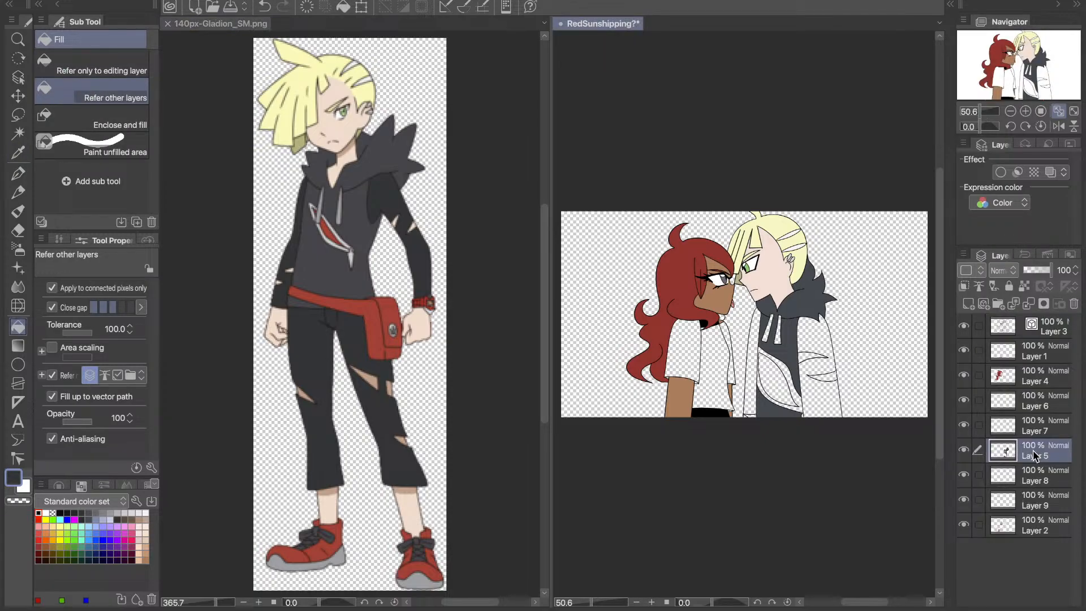
left_click(1034, 476)
left_click(809, 350)
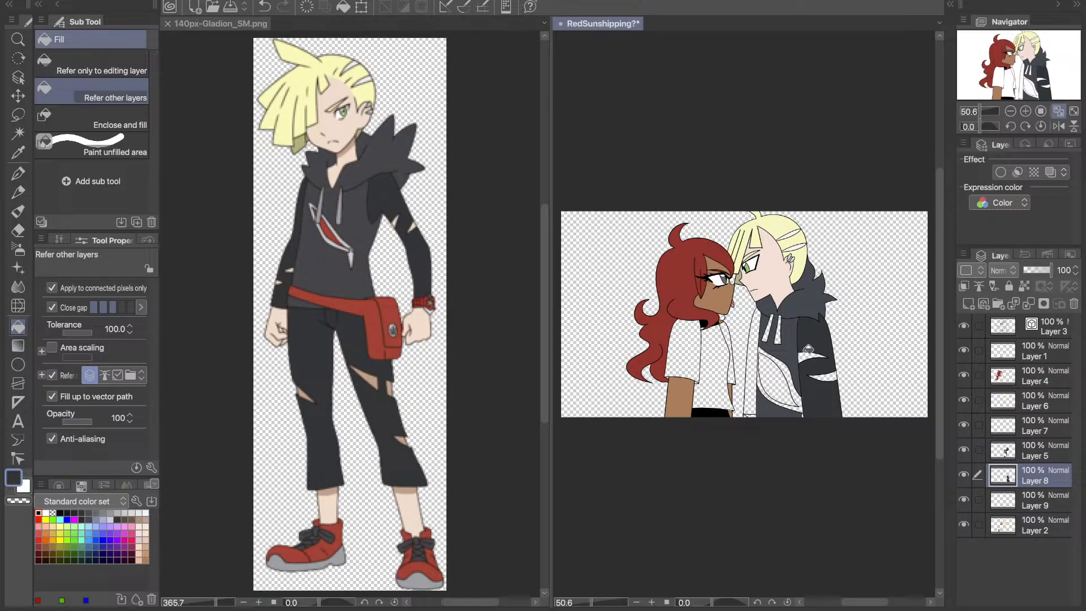
left_click(751, 383)
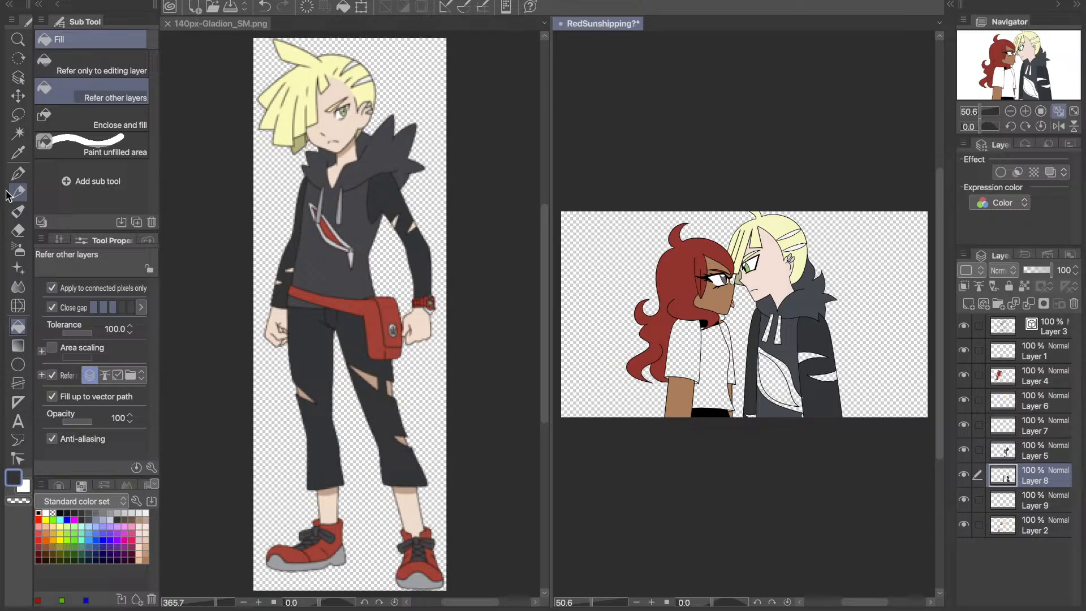
- Fill the near sleeve's tears and the far wrist on Layer 2 with the skin tone sampled from the right character's face
left_click(18, 153)
left_click(772, 279)
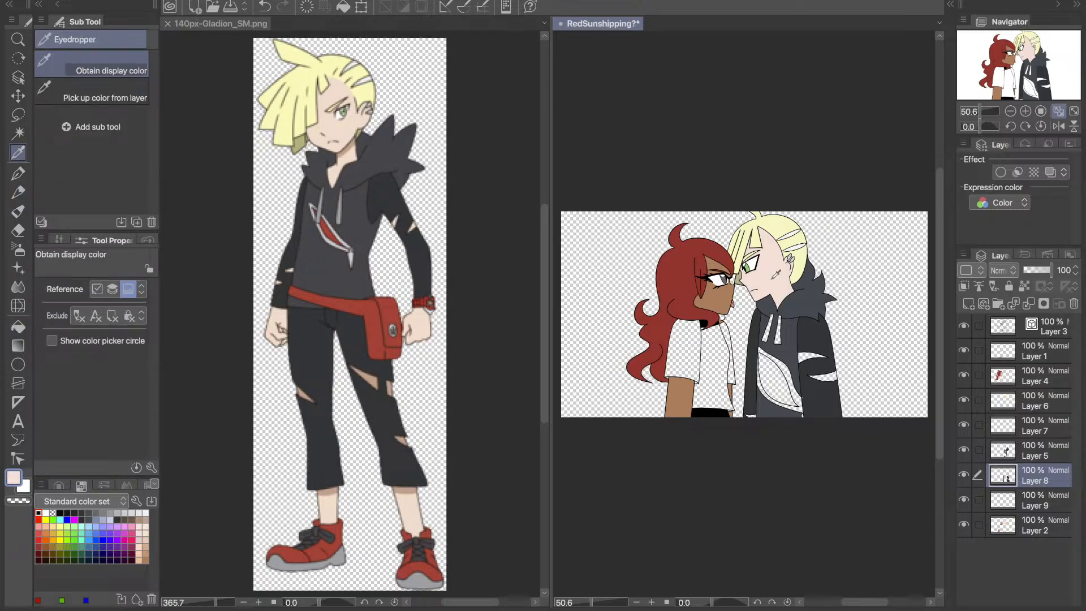
key("g")
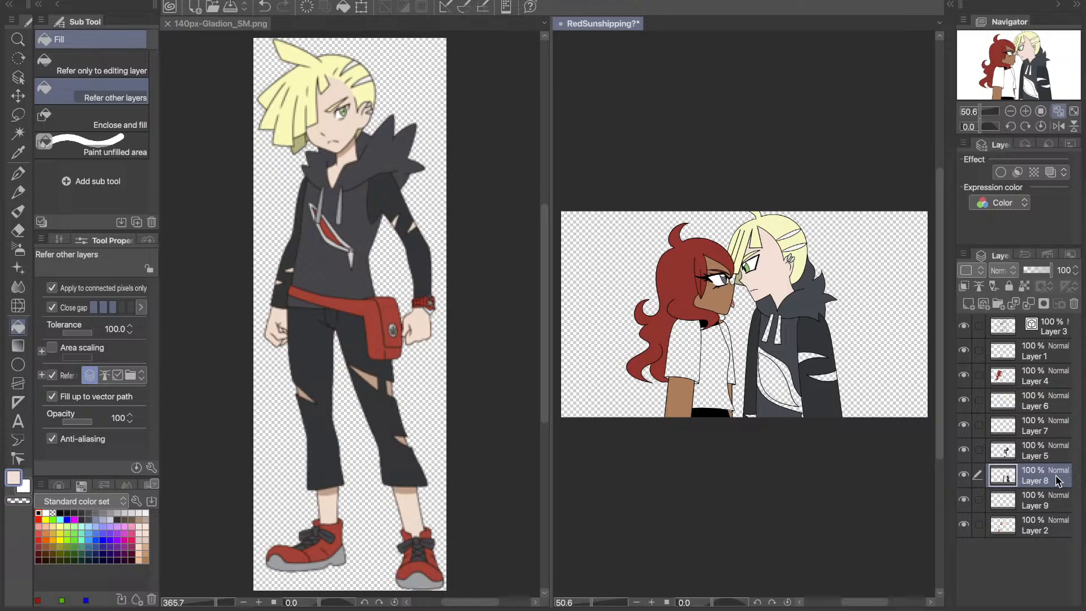
left_click(1055, 526)
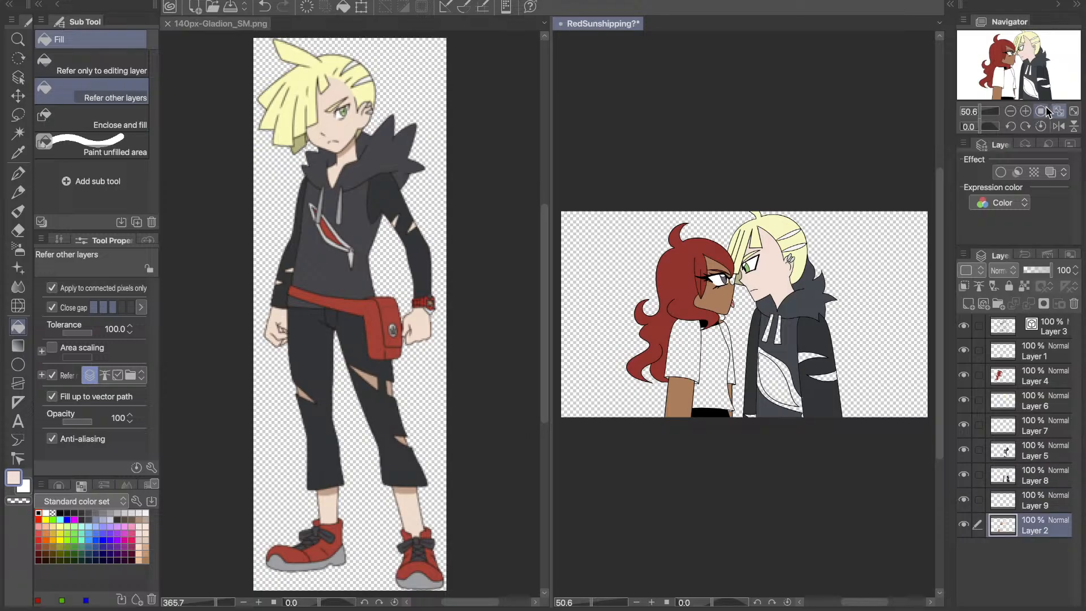
left_click(1025, 111)
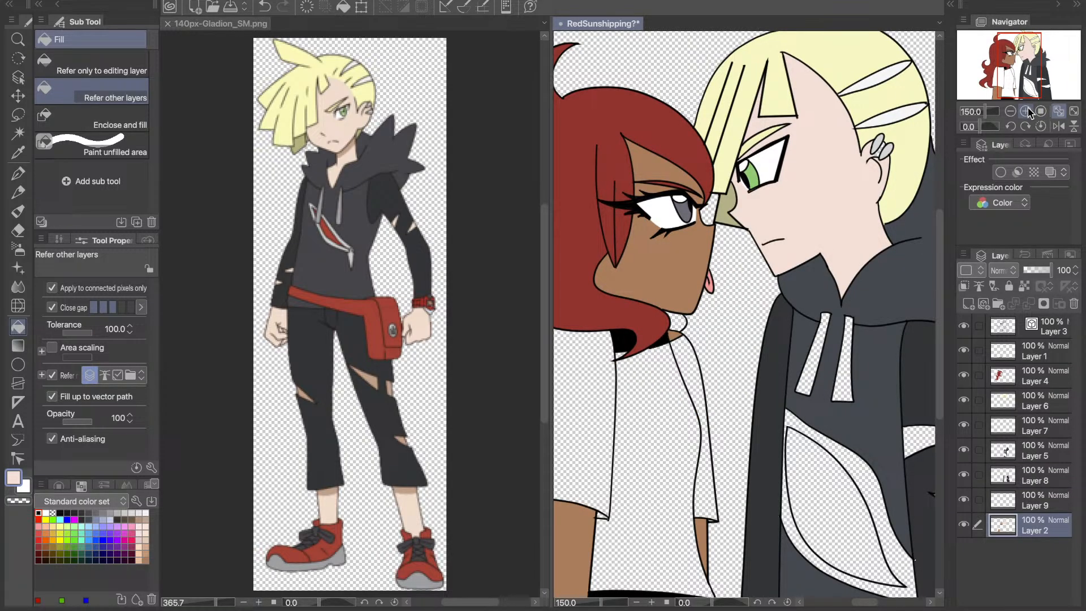
left_click(1036, 66)
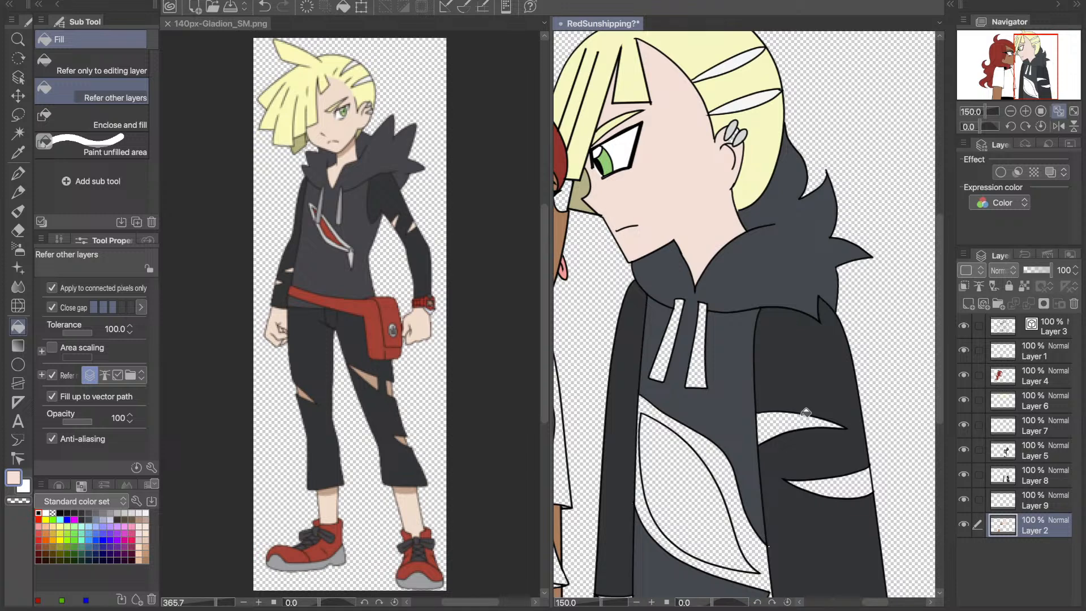
left_click(805, 413)
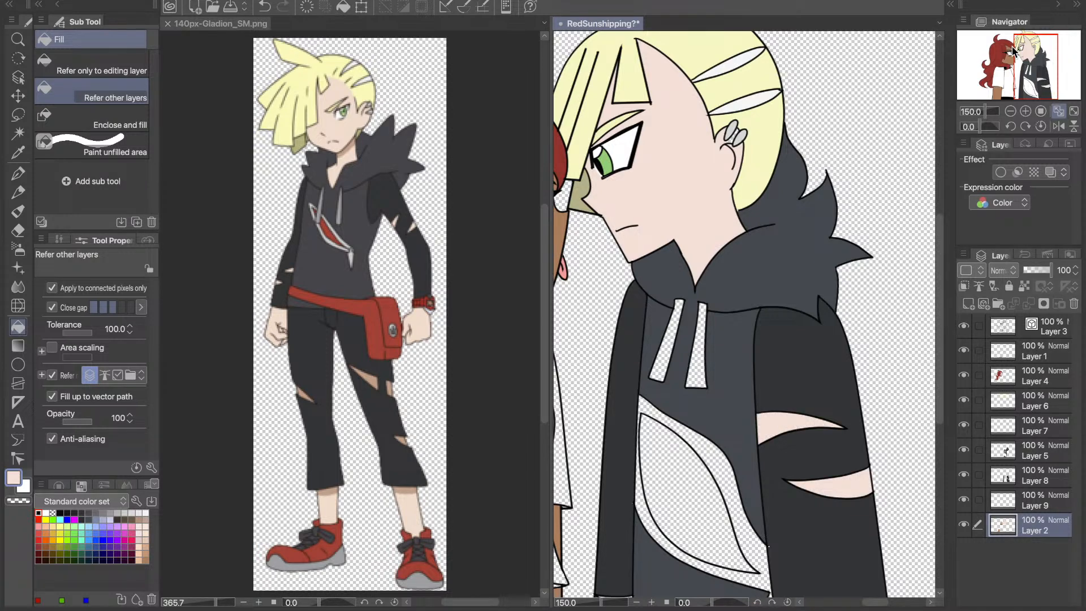
left_click(1035, 89)
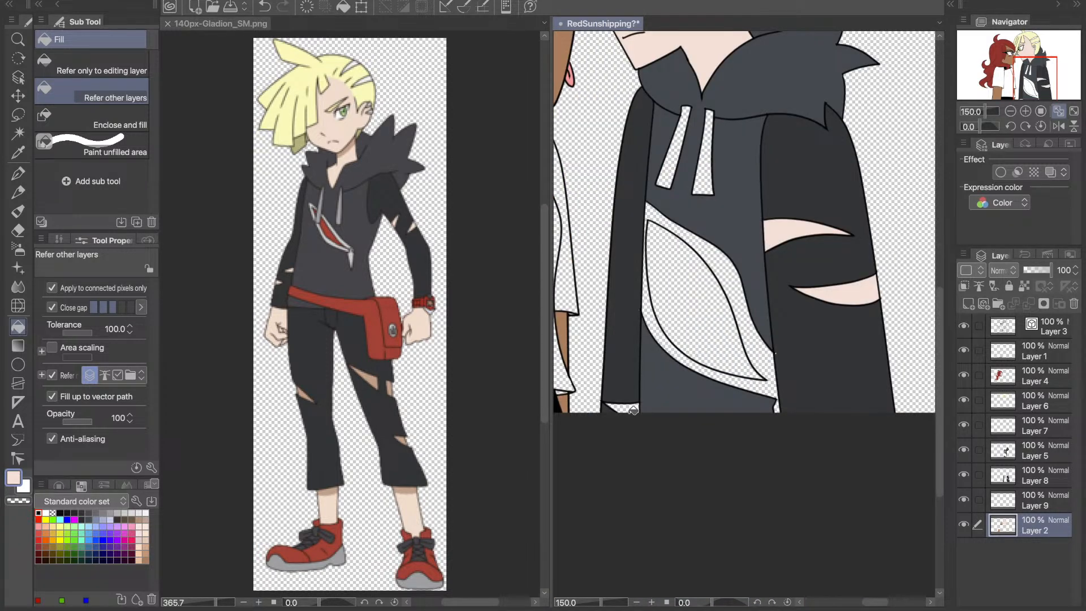
- Touch up the edge at the chest emblem's outer corner on Layer 2 with the sampled sleeve colour using the Line pen
key("e")
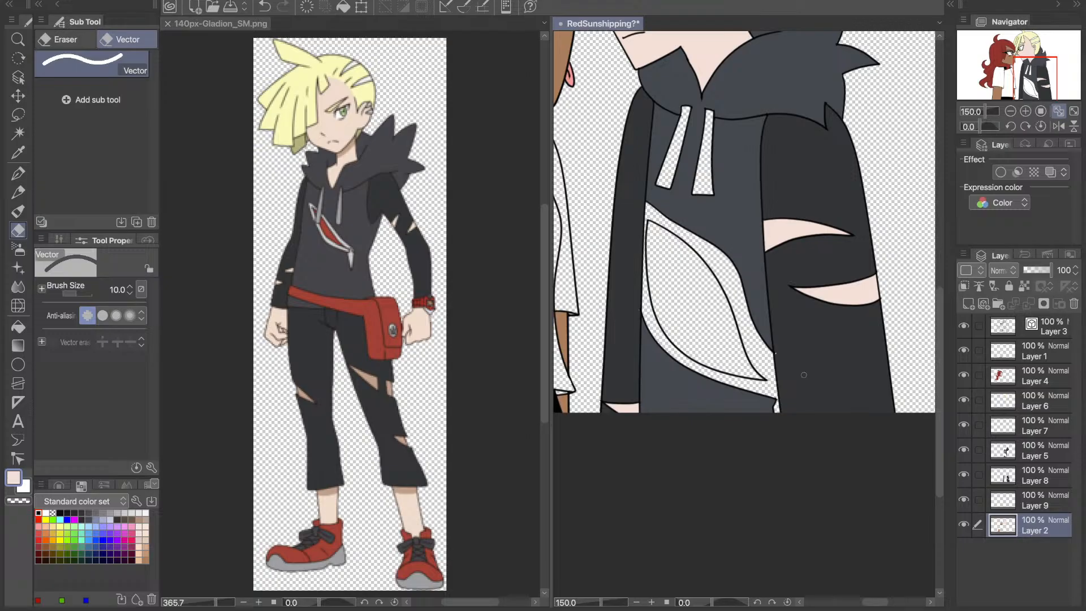
left_click(819, 354, "alt")
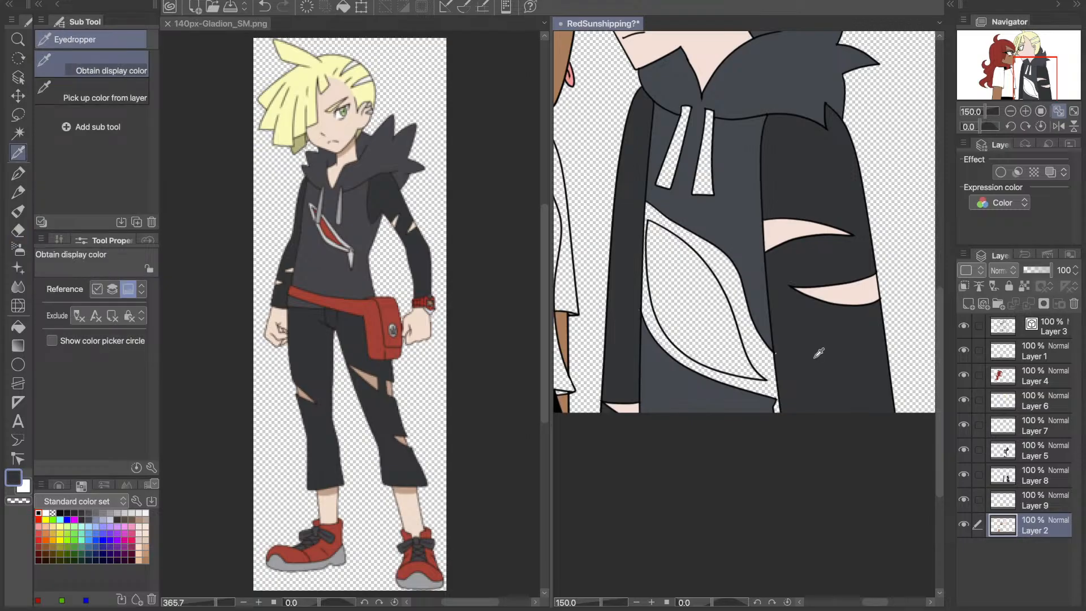
key("p")
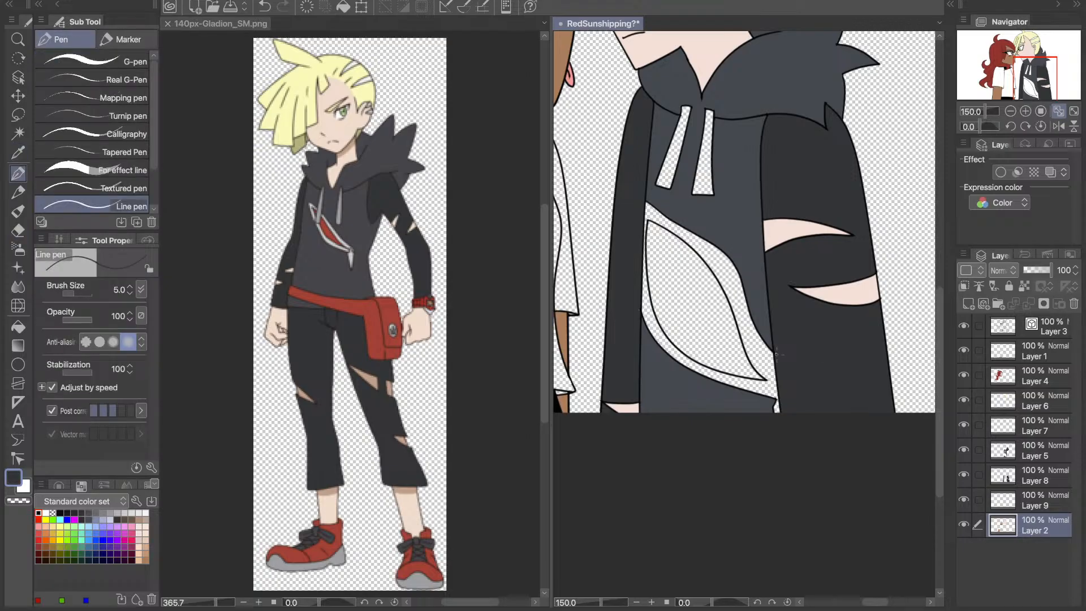
key("ctrl+z")
key("ctrl+plus")
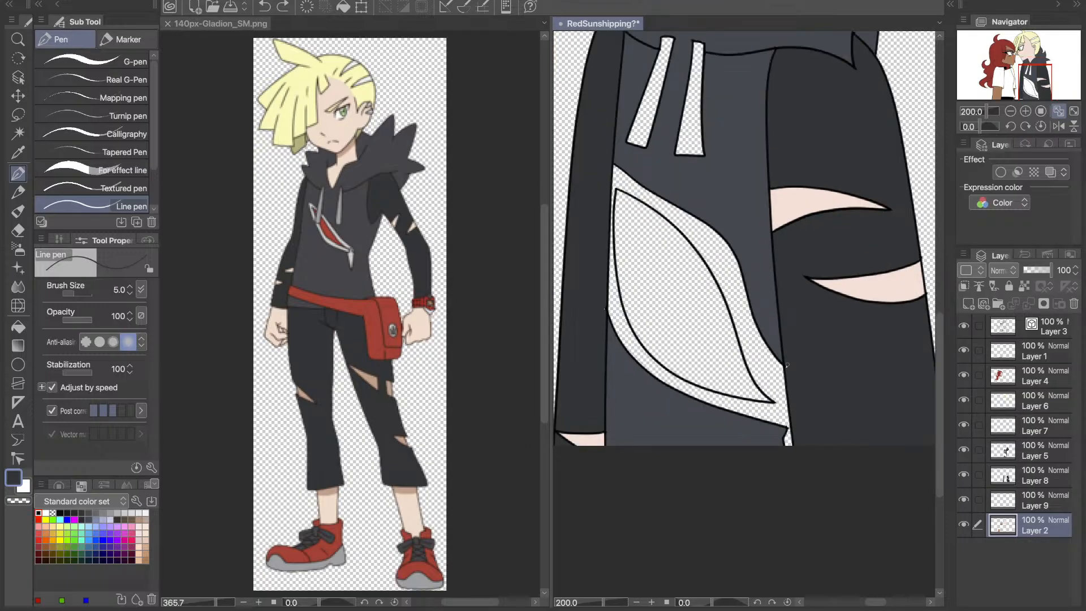
left_click(787, 365)
left_click(1058, 111)
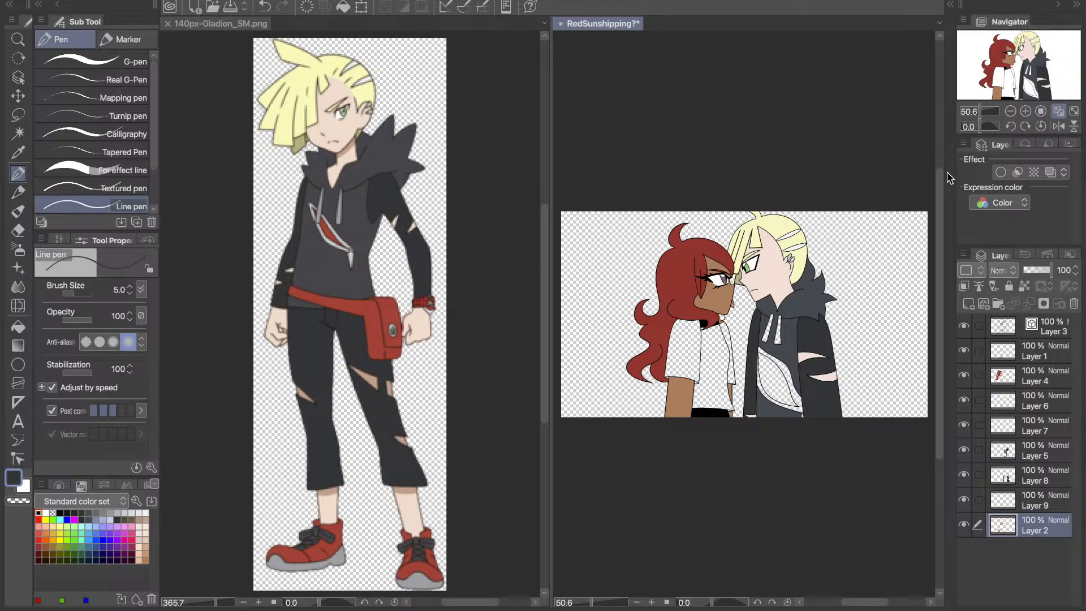
- Sample the light grey of the hoodie drawstring from the reference image and ready the Fill tool in the RedSunshipping drawing
left_click(18, 153)
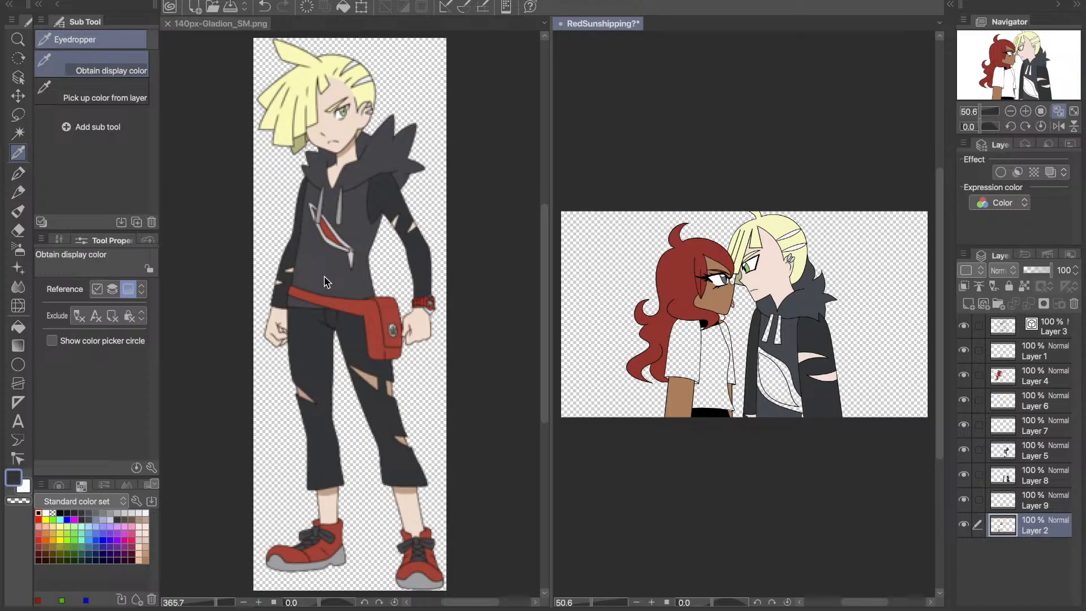
left_click(334, 242)
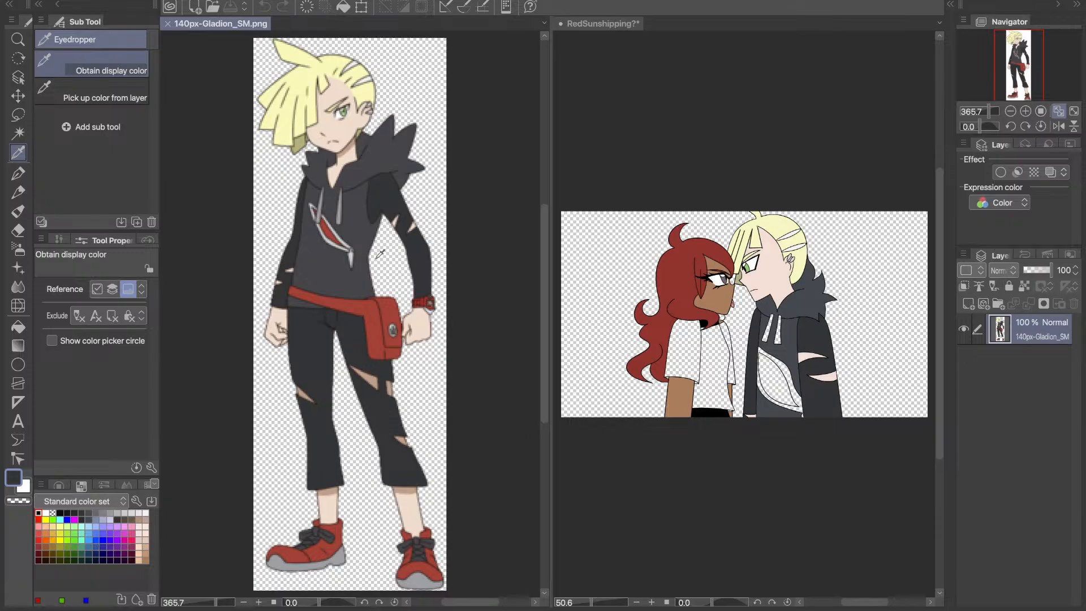
left_click(342, 214)
key("g")
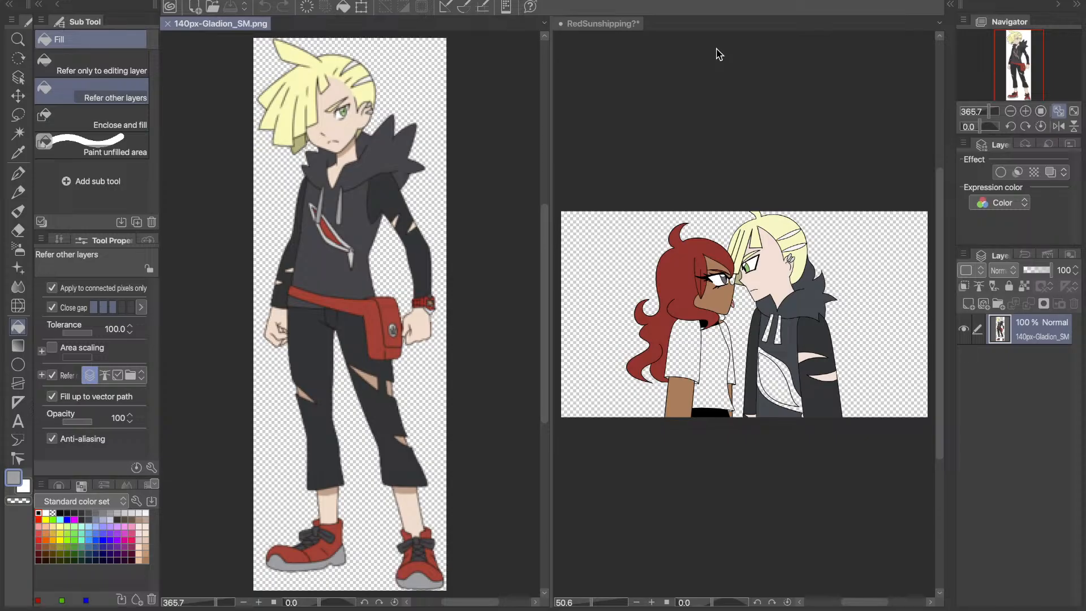
left_click(716, 55)
- Toggle Layer 2's visibility to check its contents around the hoodie, and hide Layer 8
left_click(1026, 113)
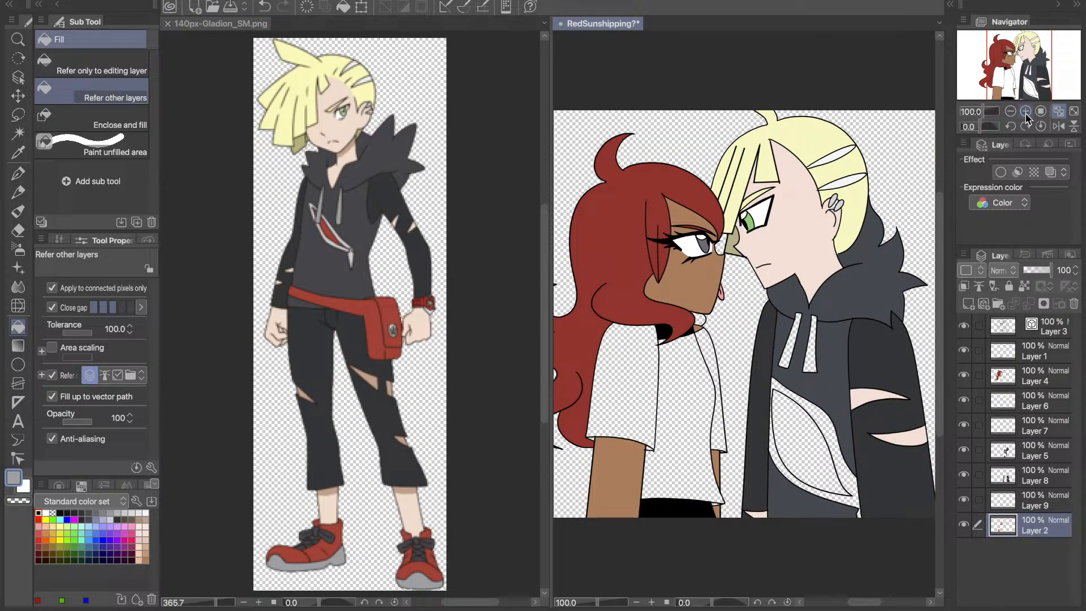
left_click(1026, 112)
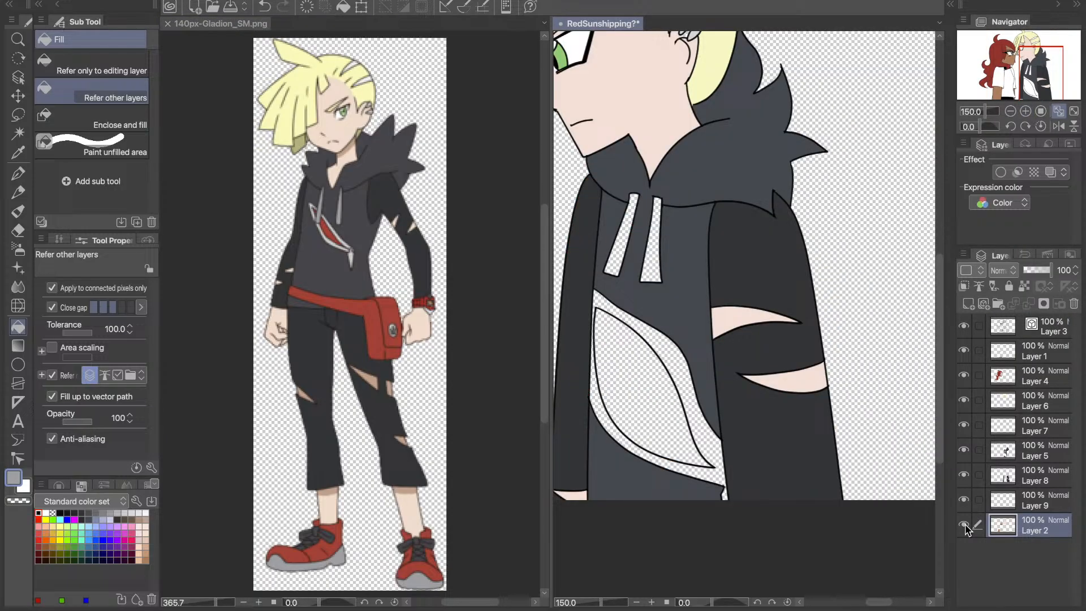
left_click(964, 526)
left_click(965, 526)
left_click(964, 527)
left_click(964, 526)
left_click_drag(1046, 79, 1046, 79)
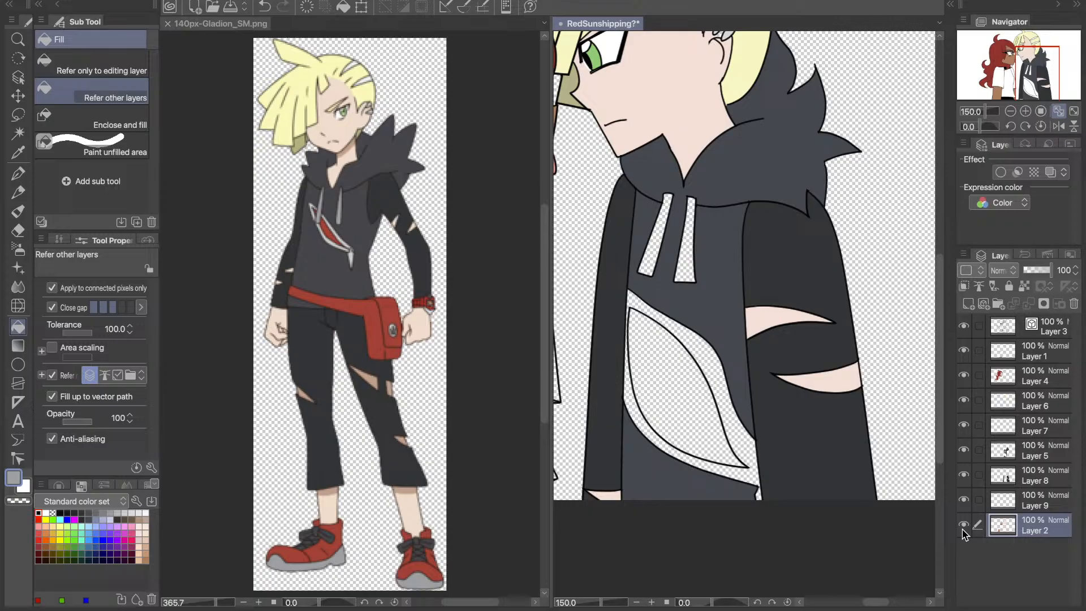
left_click(963, 475)
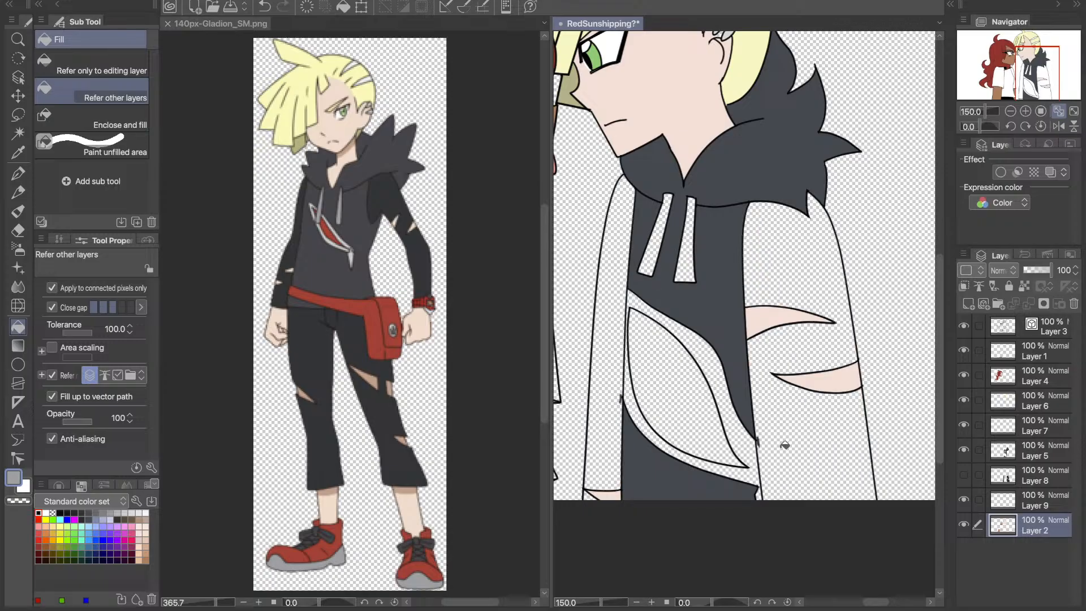
key("e")
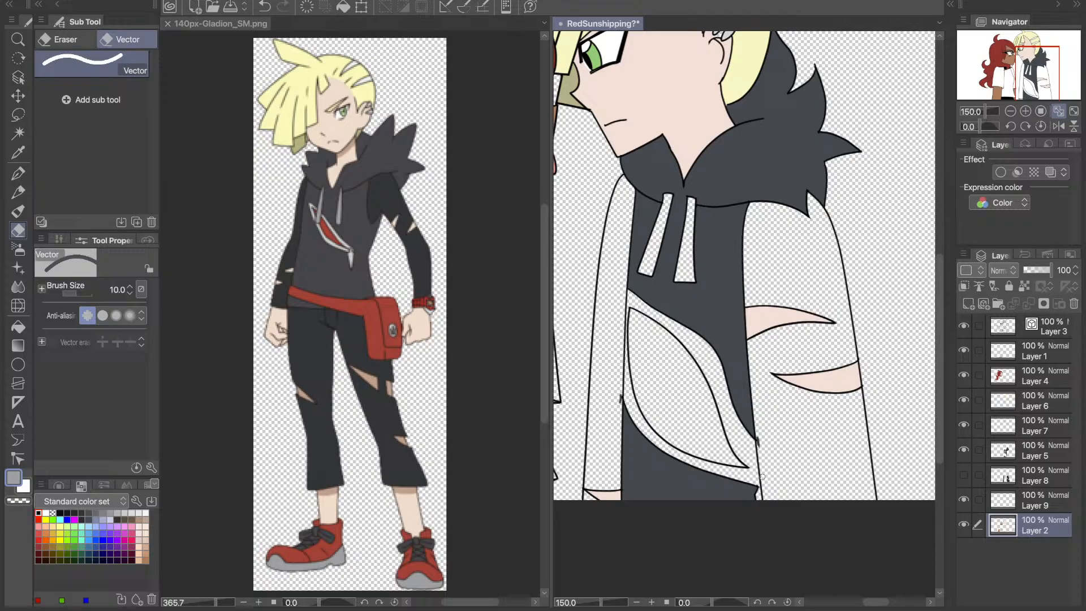
left_click(762, 447)
key("ctrl+z")
left_click(18, 152)
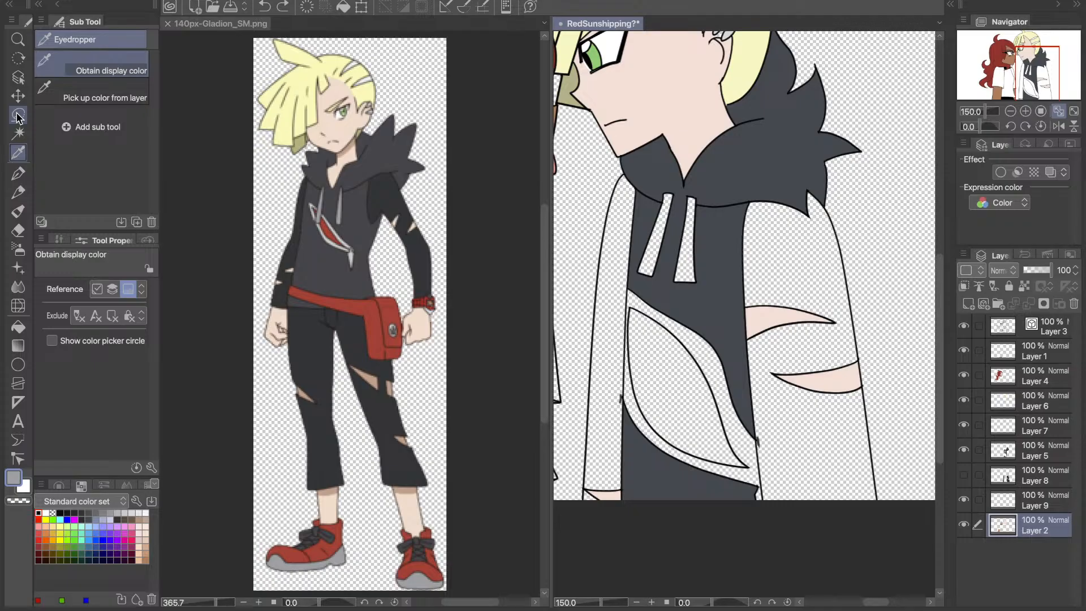
- Lasso the stray dark marks on either side of the chest emblem on Layer 2, delete them, and make Layer 8 active
left_click(19, 115)
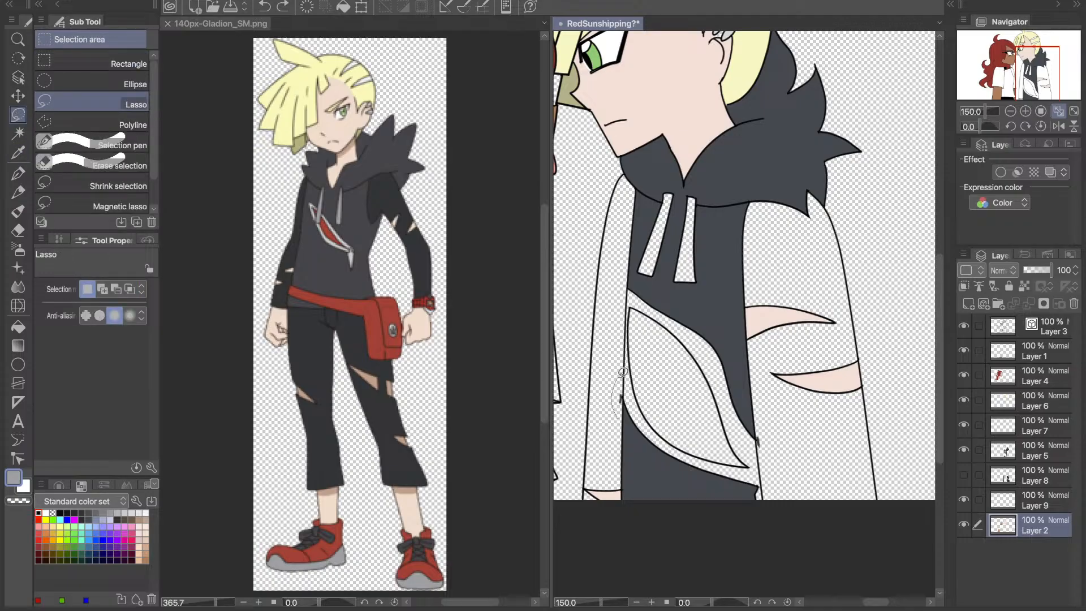
left_click_drag(623, 371, 615, 412)
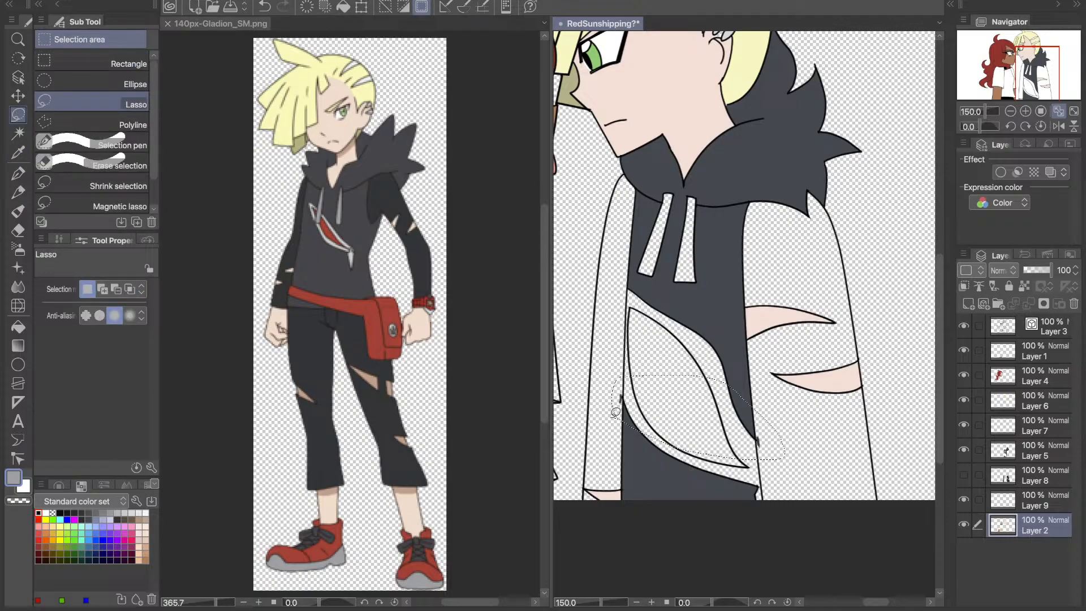
left_click(615, 412)
left_click(1030, 473)
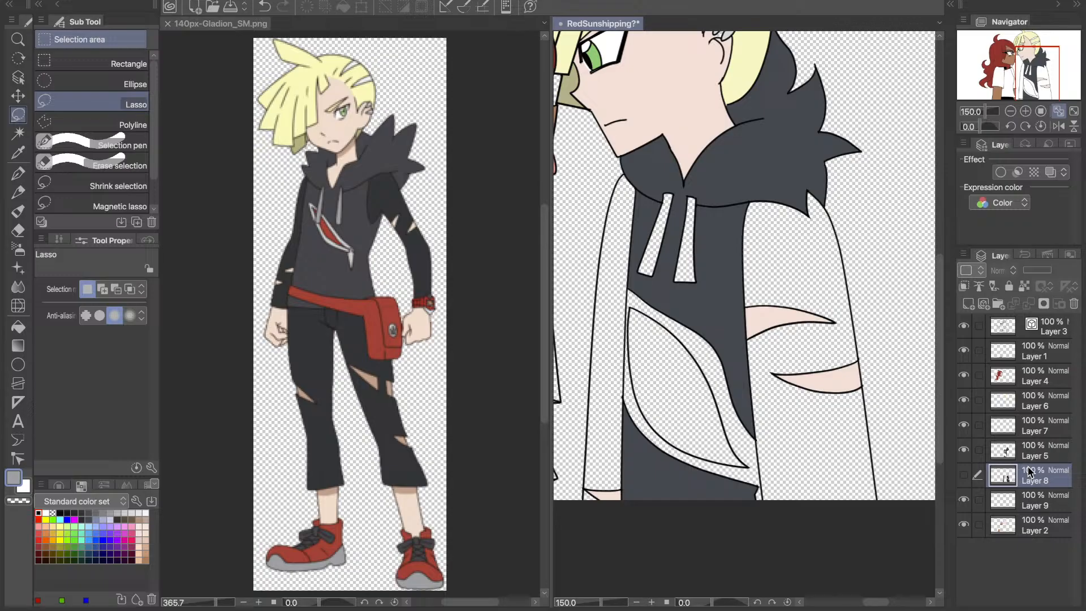
- Make Layer 8 visible again and check the sleeve fills against the whole drawing
left_click(963, 475)
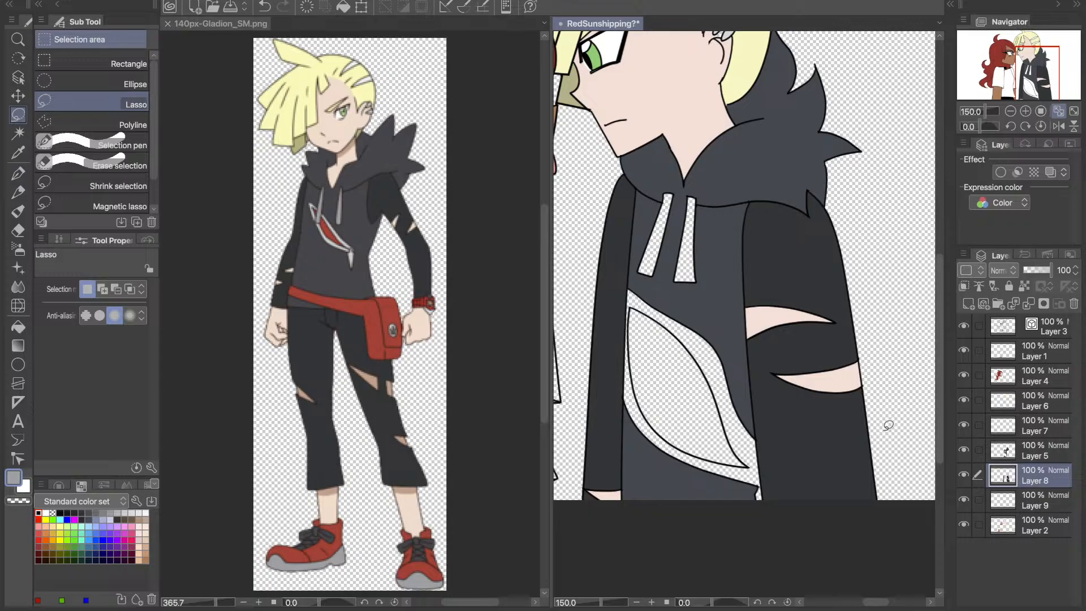
left_click_drag(1048, 77, 1040, 70)
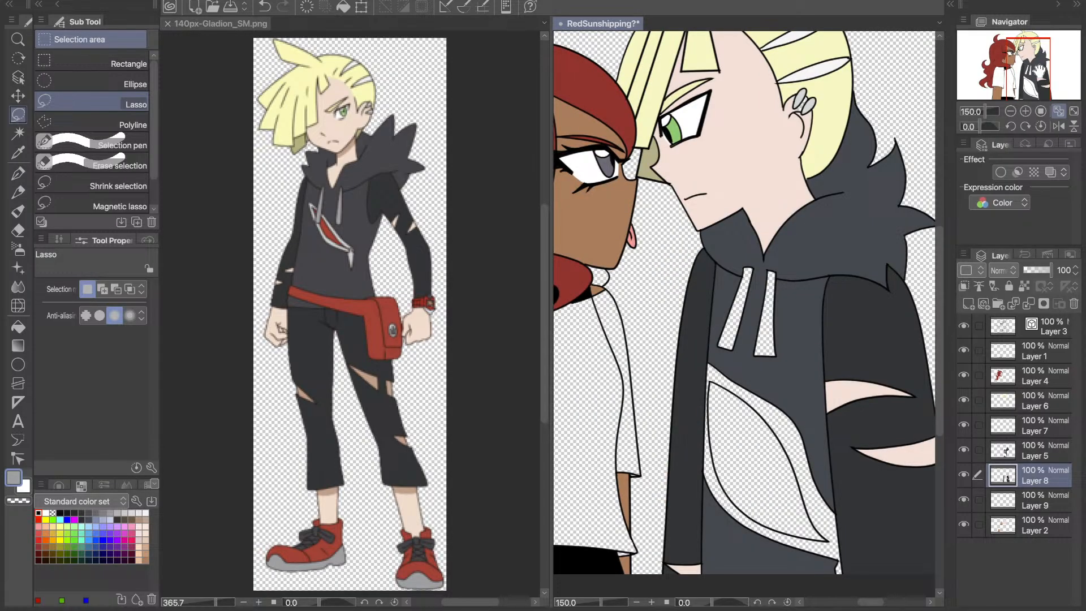
key("ctrl+0")
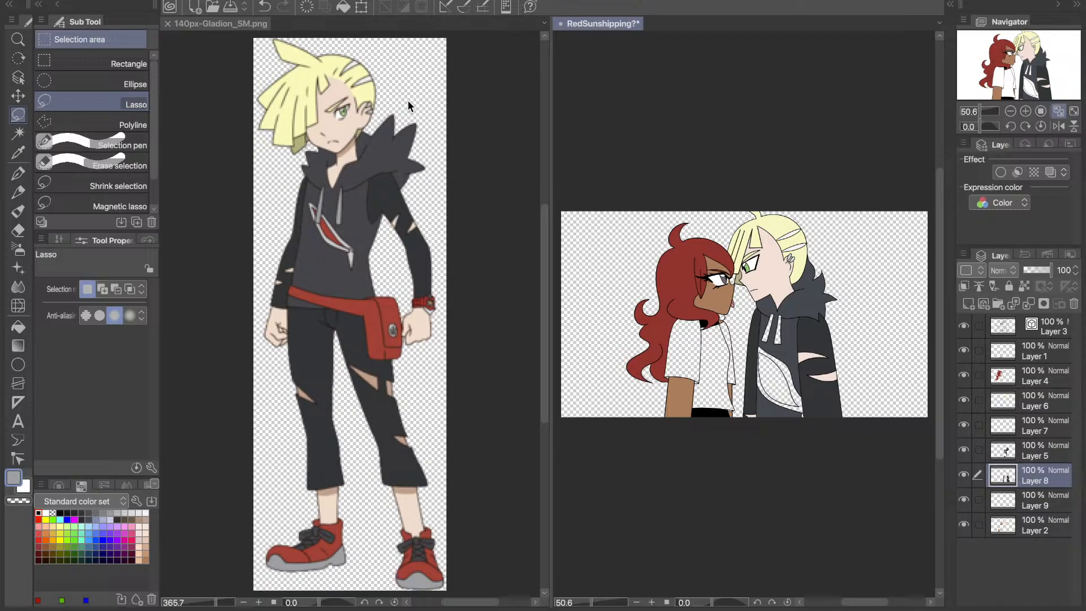
key("i")
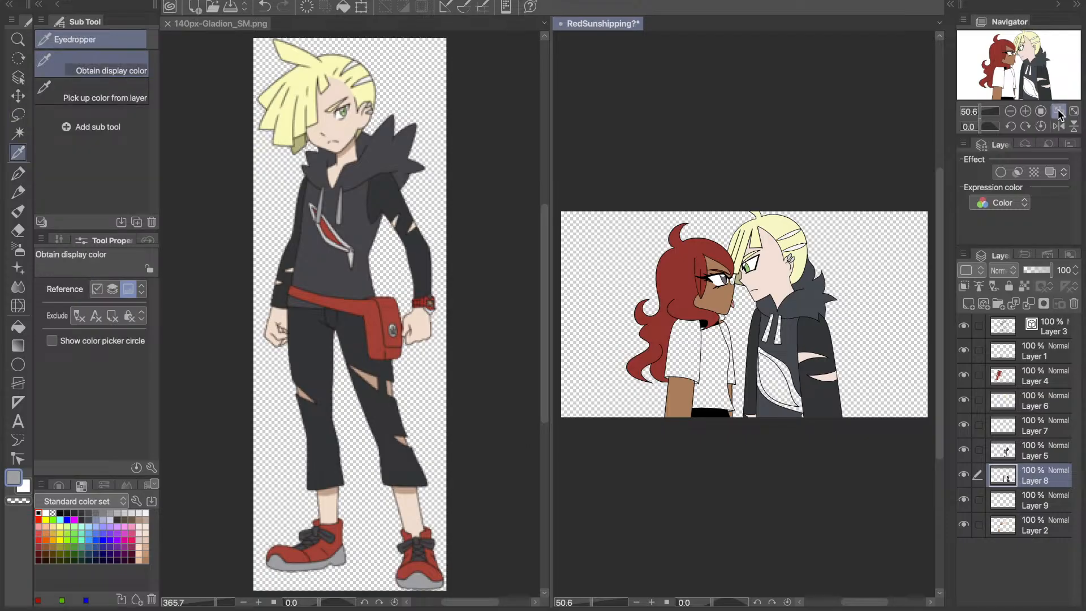
left_click(1059, 111)
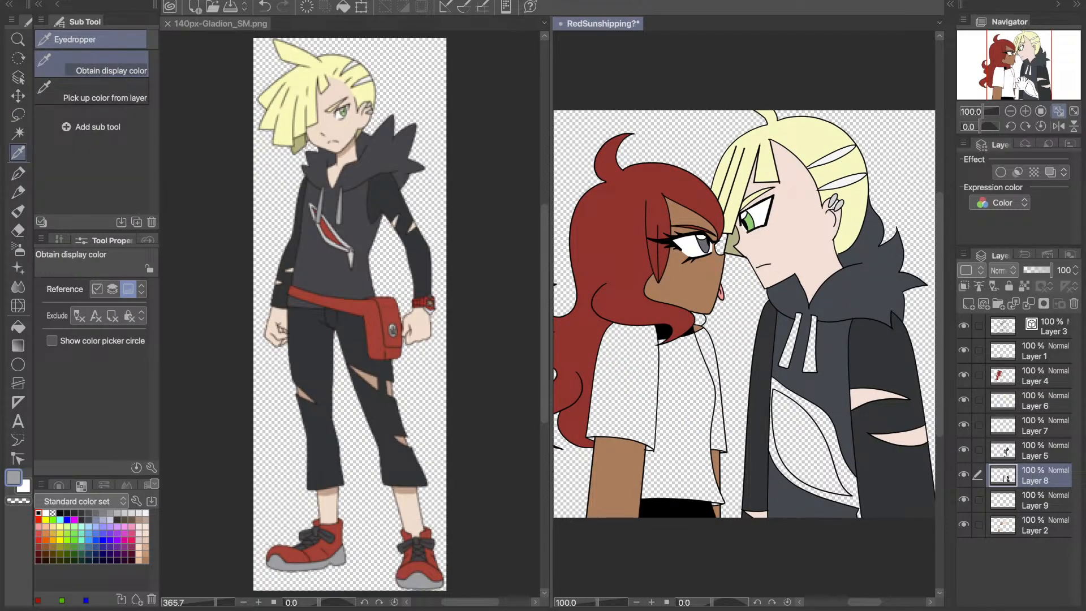
left_click_drag(1021, 84, 1025, 83)
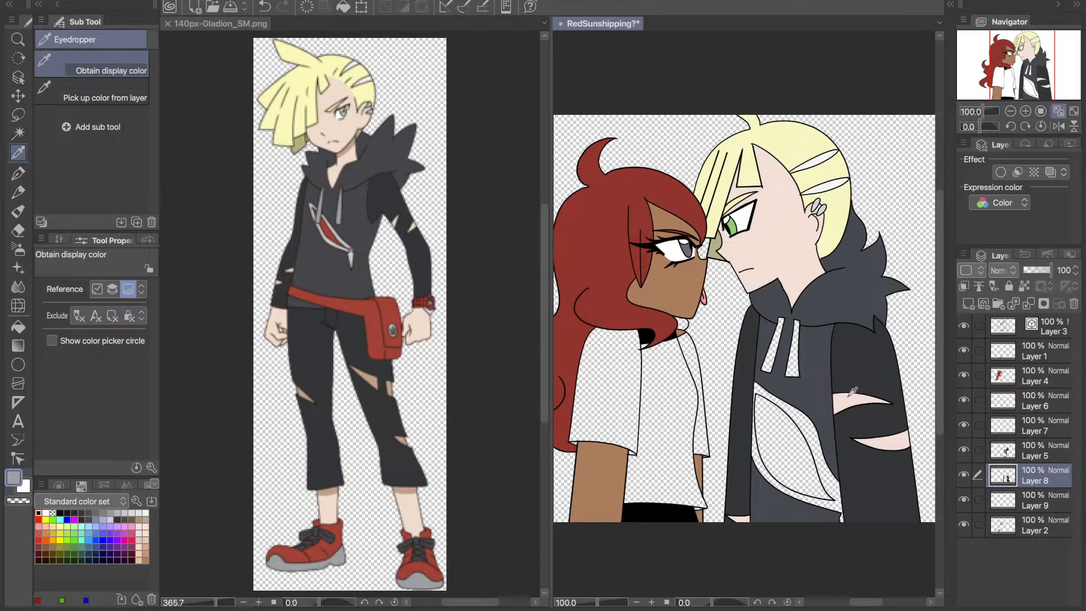
left_click(1058, 112)
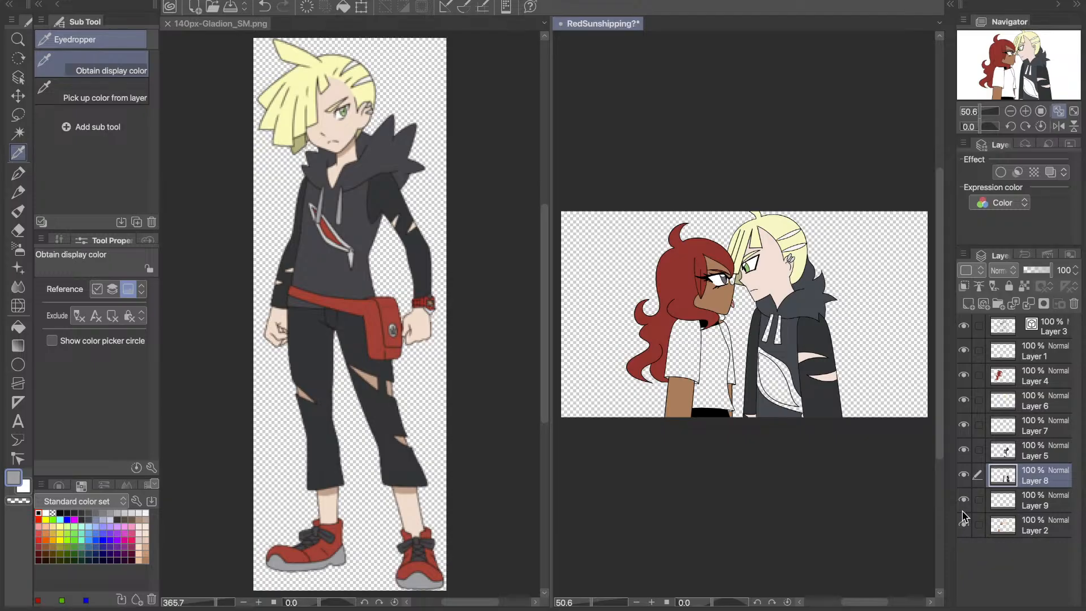
- Toggle the visibility of Layer 2 and Layer 1 to check which fills each one holds
left_click(965, 524)
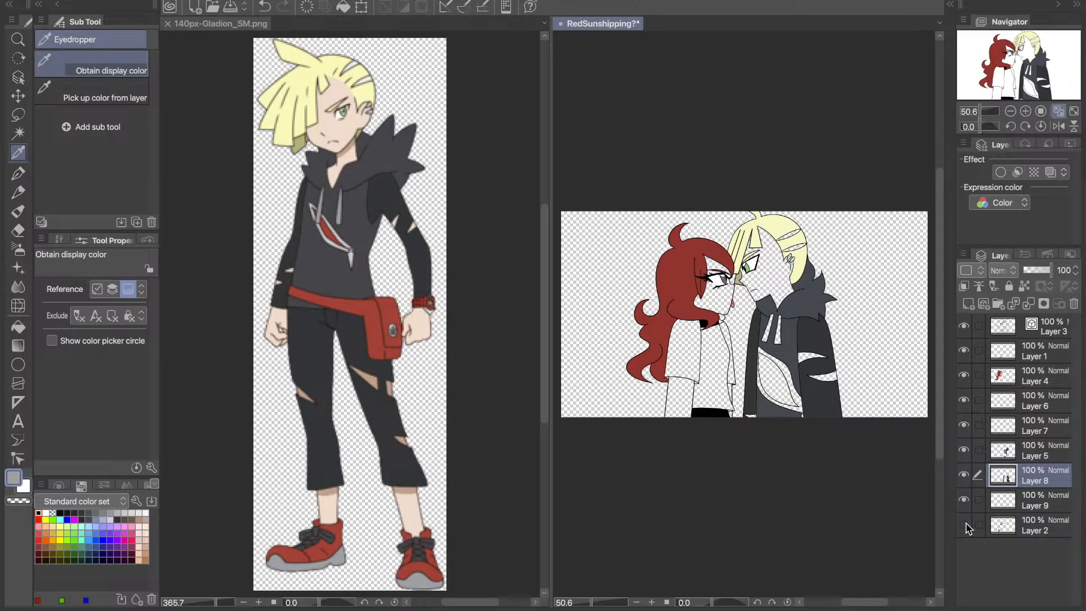
left_click(965, 525)
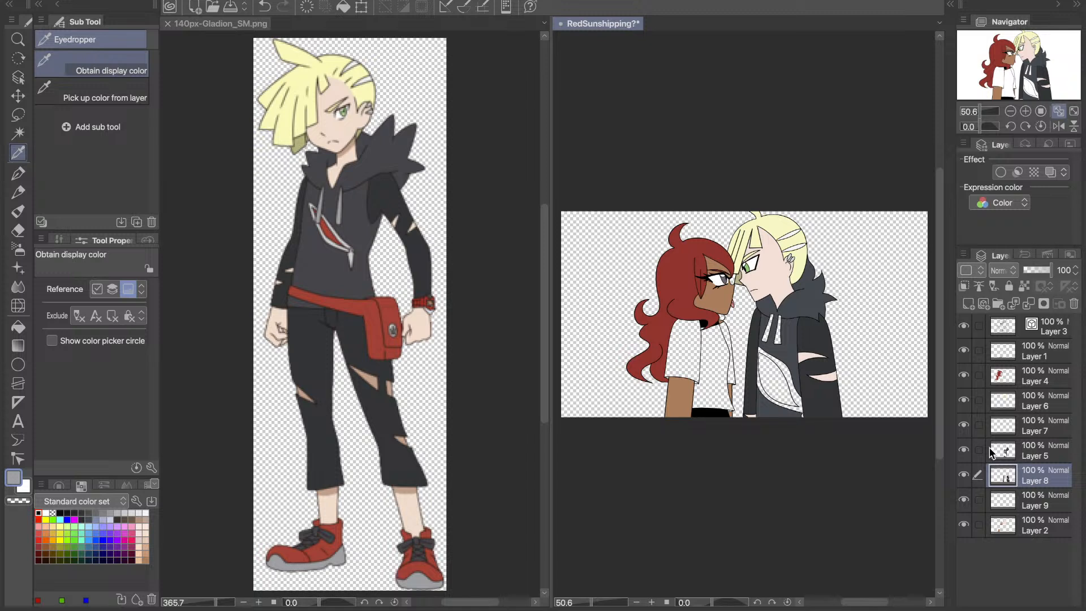
left_click(964, 352)
left_click(964, 353)
left_click(965, 525)
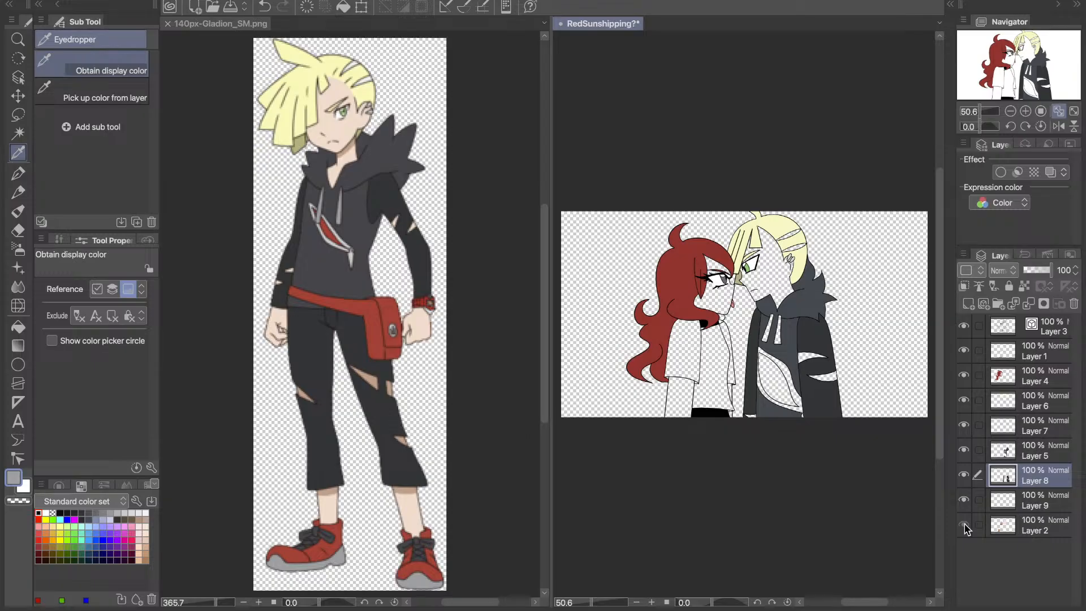
left_click(965, 526)
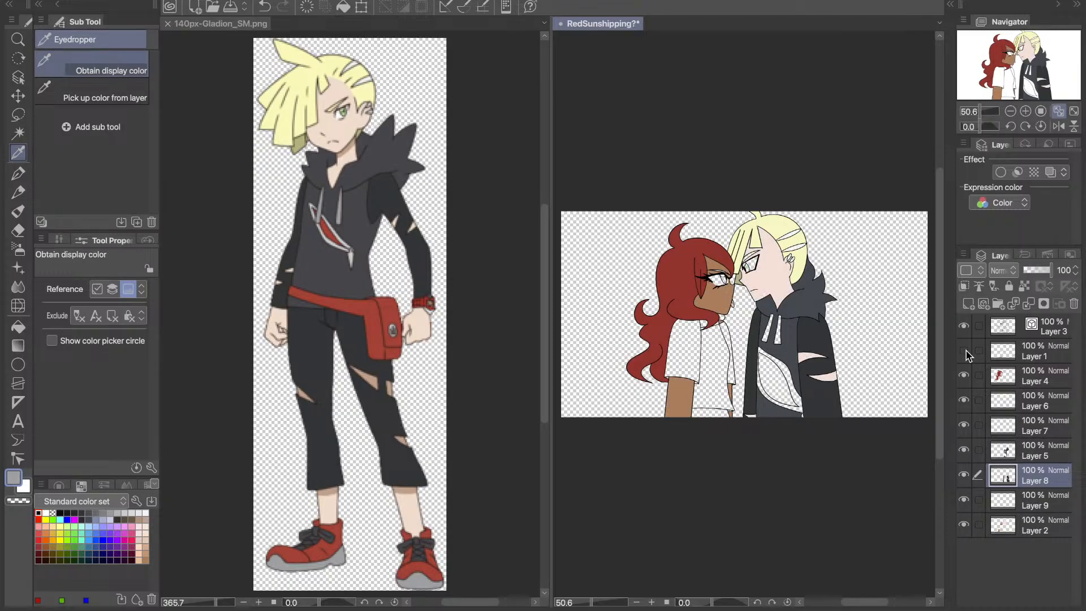
left_click(966, 351)
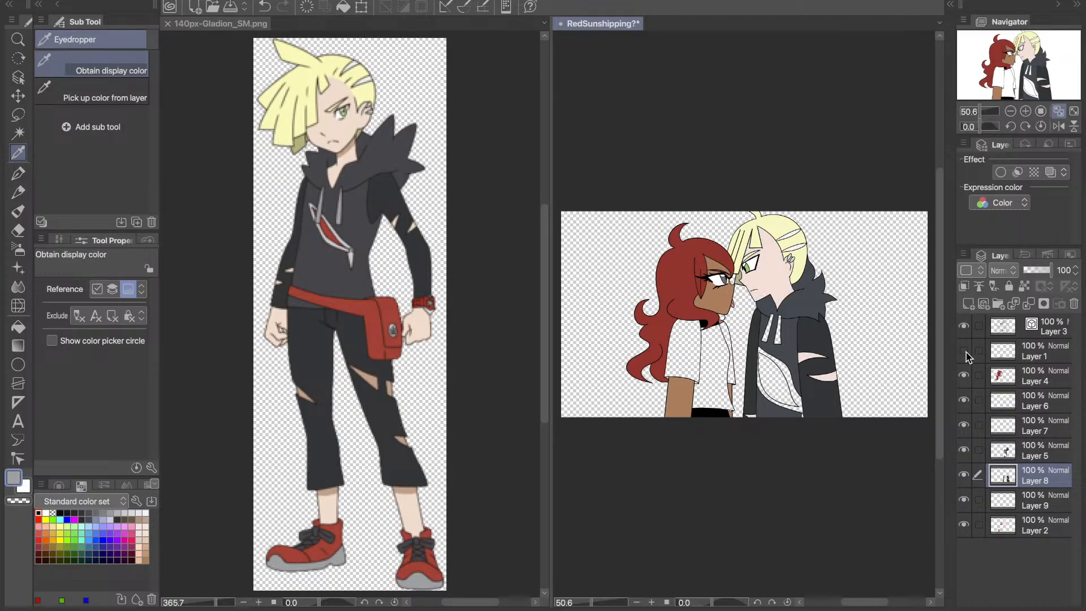
left_click(965, 352)
left_click(1041, 526)
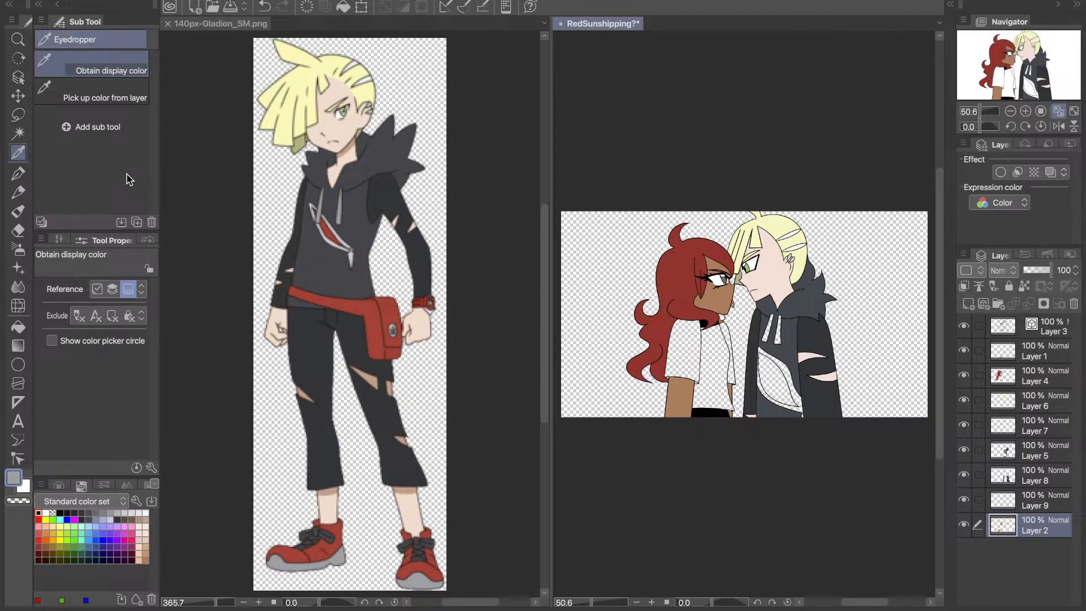
key("m")
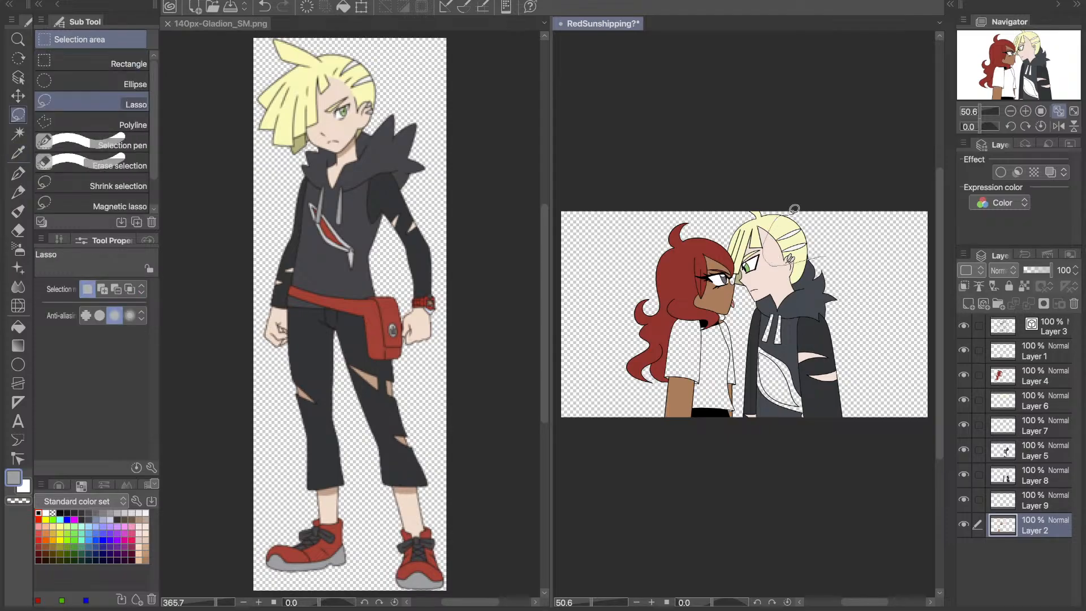
left_click_drag(794, 209, 827, 251)
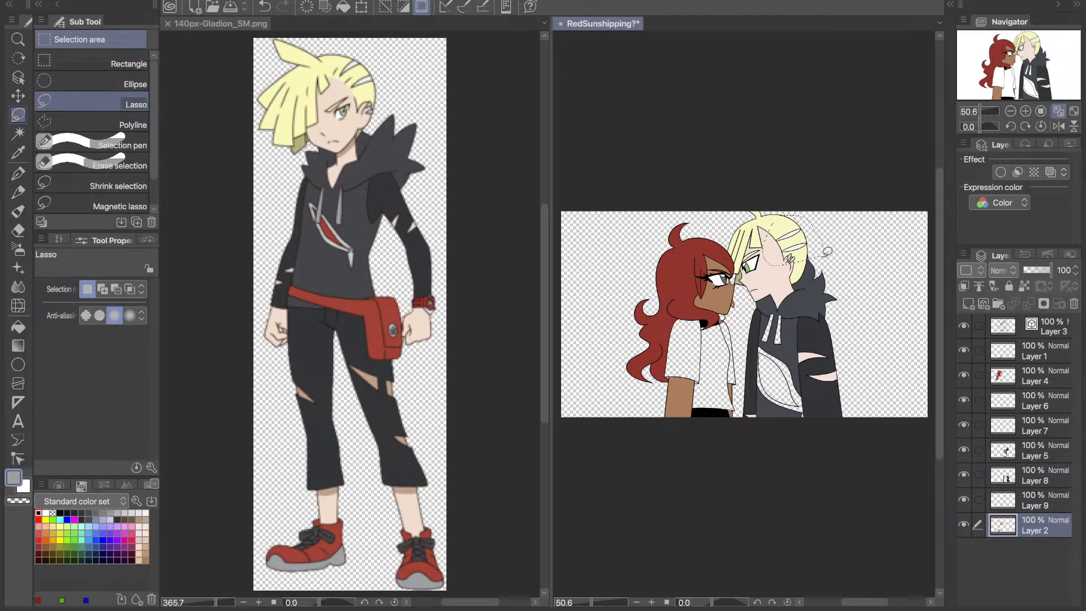
key("super+z")
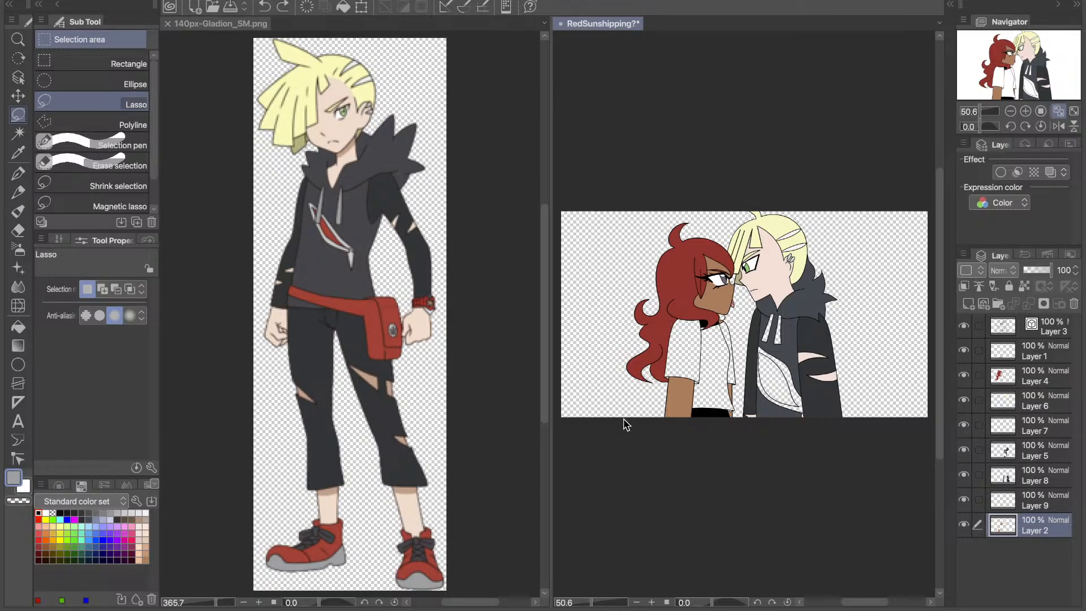
left_click(964, 525)
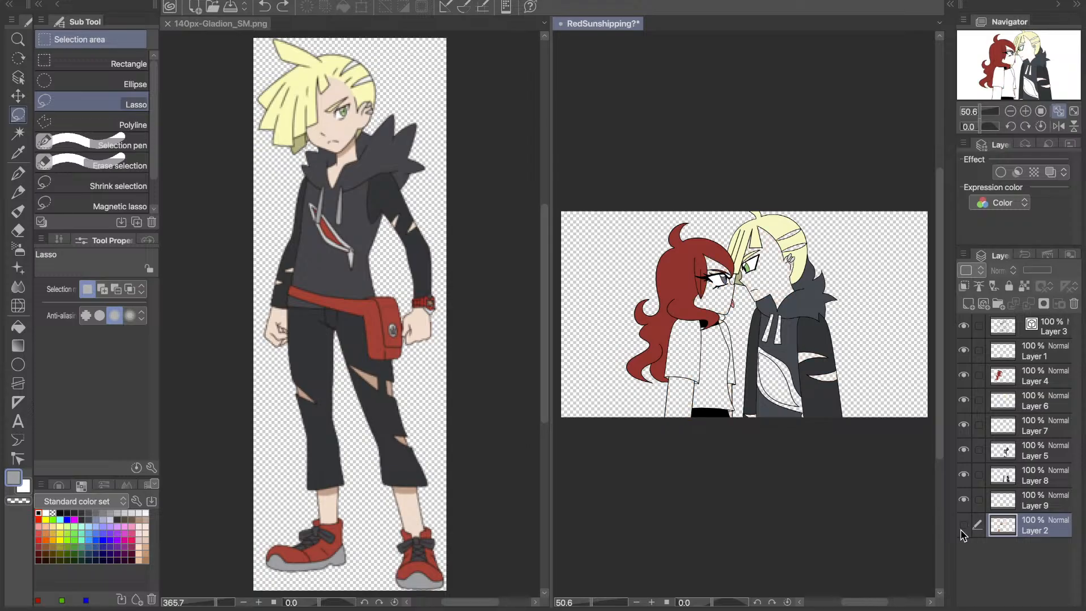
left_click(963, 527)
- Make Layer 1 active, sample the red inside the reference image's chest emblem, and ready the Fill tool
left_click(1040, 356)
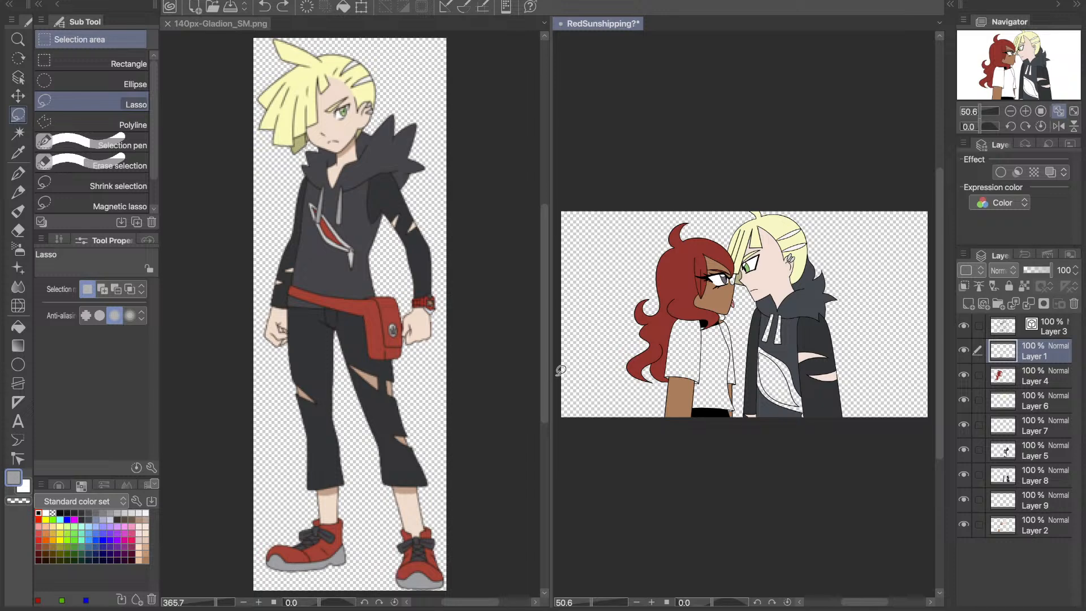
key("i")
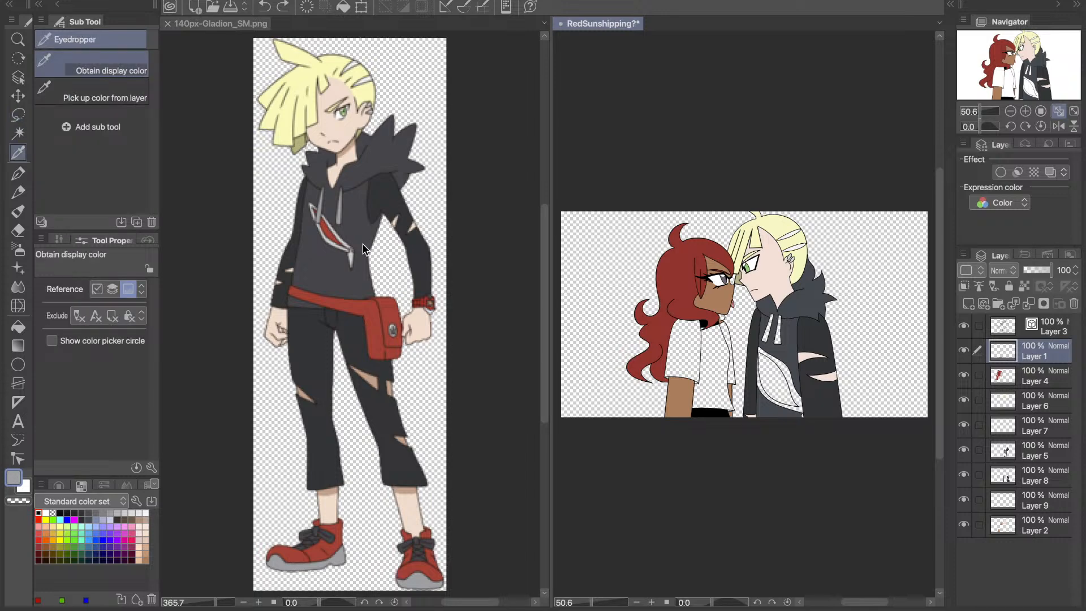
left_click(333, 222)
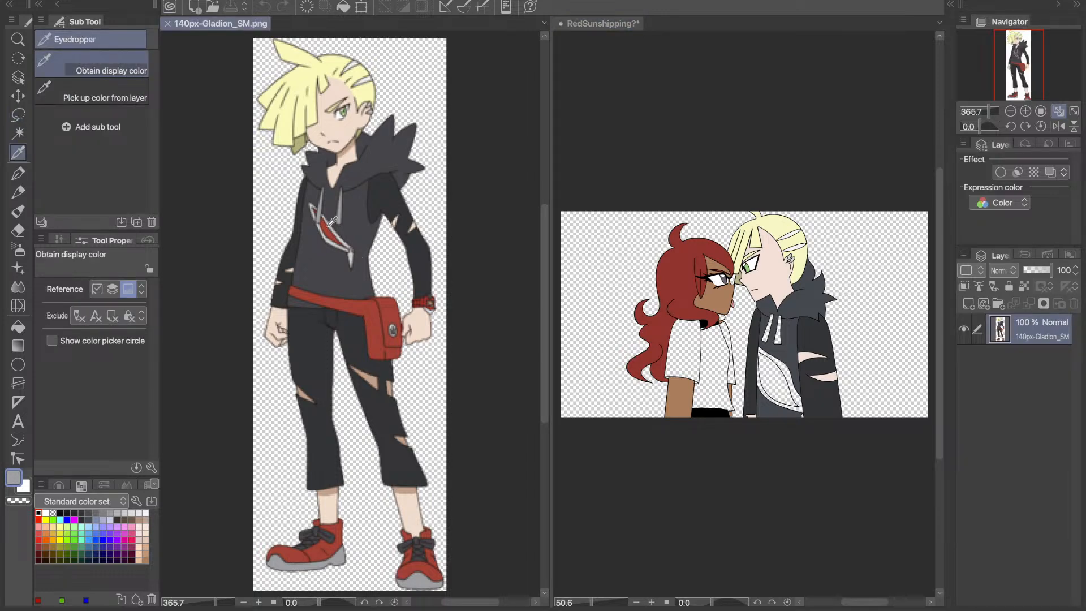
left_click(329, 227)
key("g")
- Fill only the inside of the right character's chest emblem with the sampled red on Layer 1, undoing any misplaced fills
left_click(715, 359)
left_click(715, 360)
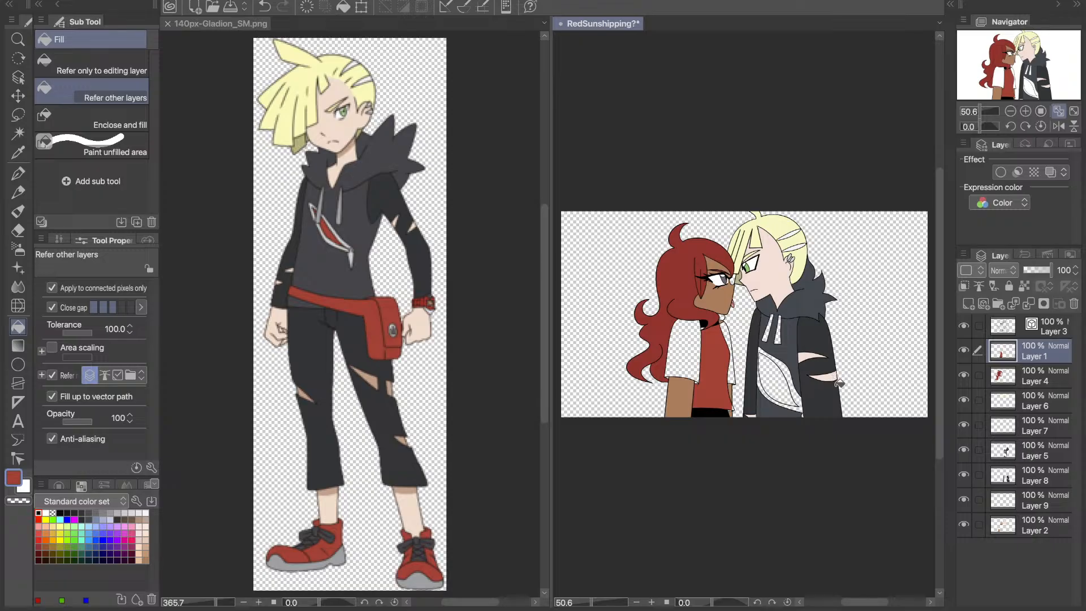
key("ctrl+z")
left_click(782, 377)
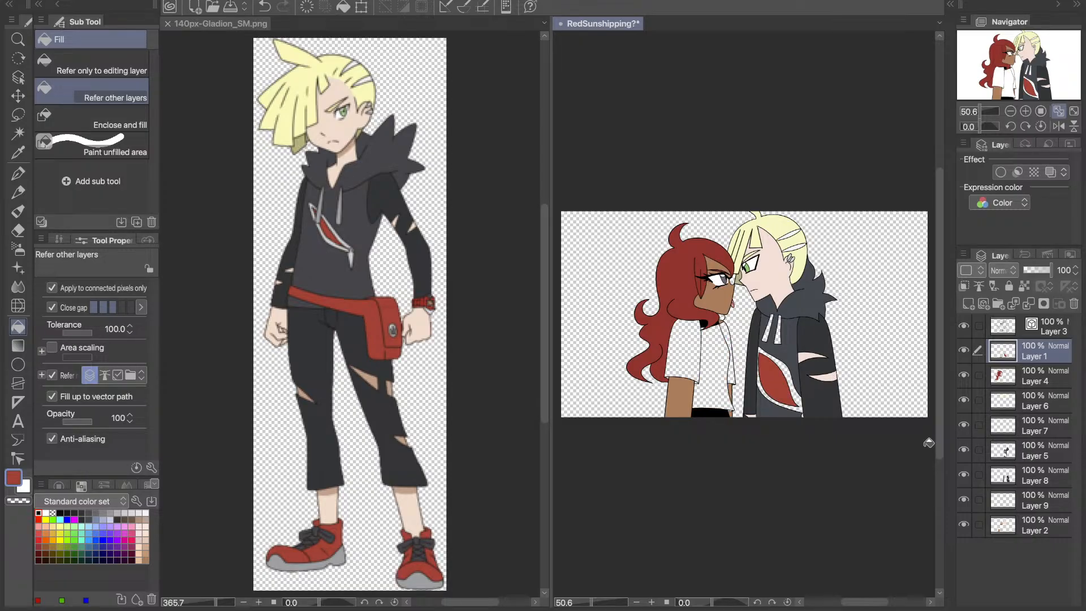
key("ctrl+z")
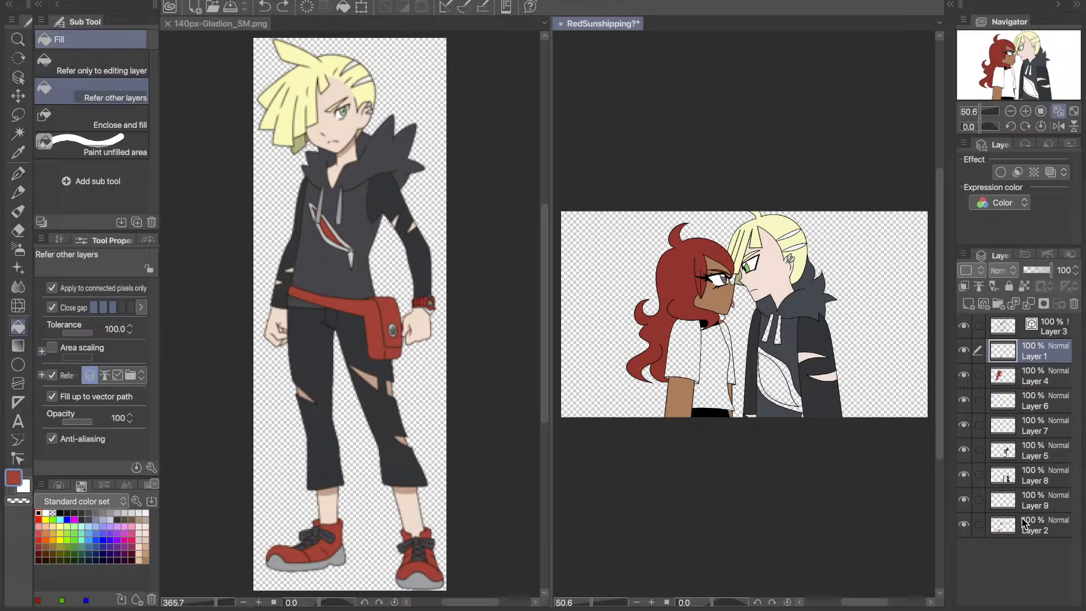
left_click(804, 402)
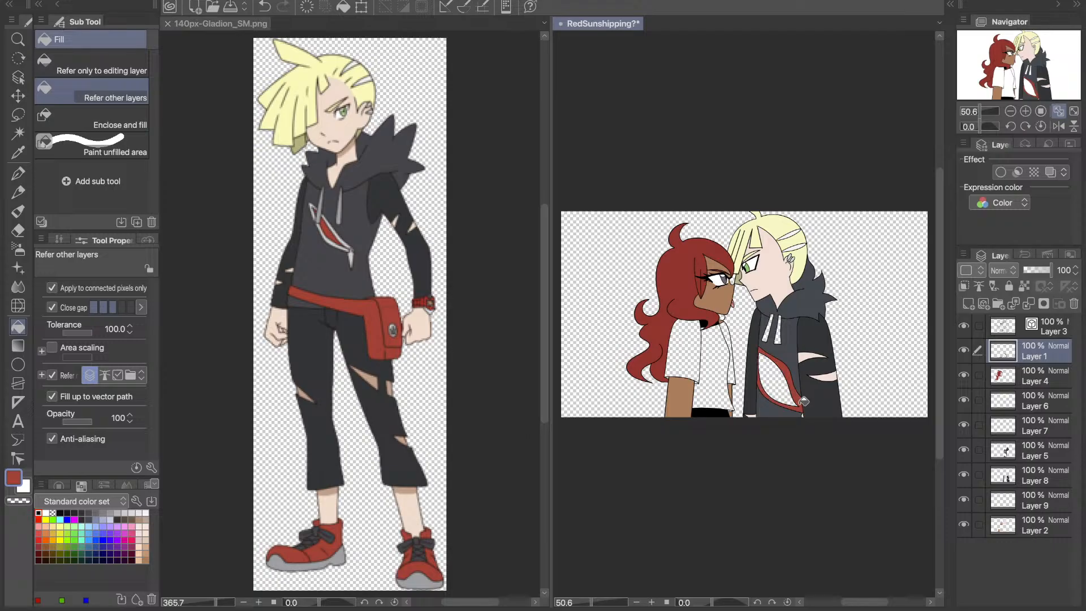
key("ctrl+z")
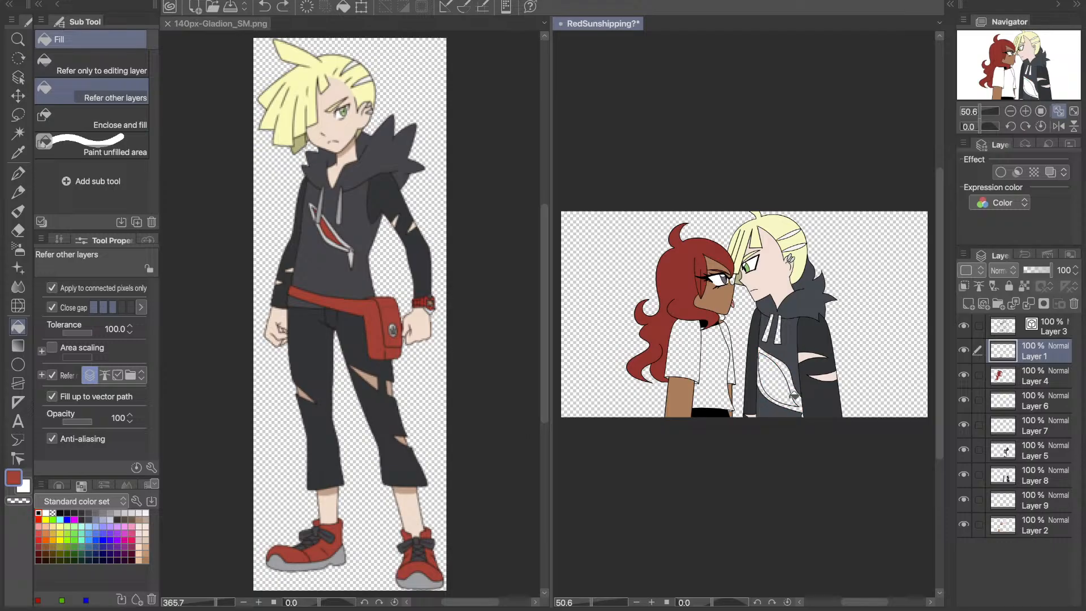
left_click(795, 396)
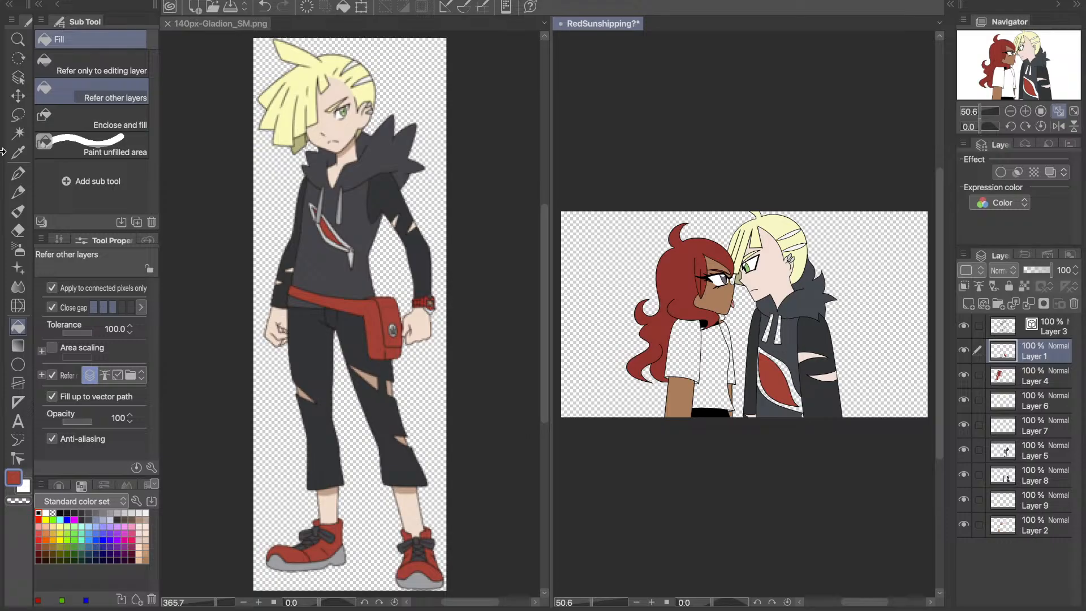
- Sample the drawstring grey from the reference image and fill both hoodie drawstrings with it on Layer 1
left_click(18, 152)
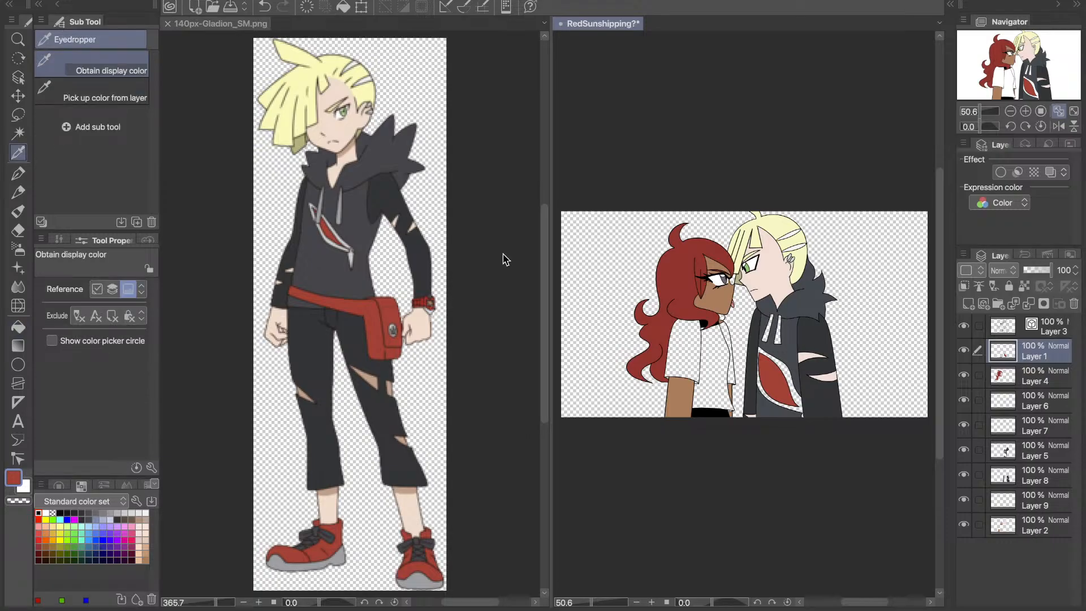
left_click(505, 260)
left_click(19, 326)
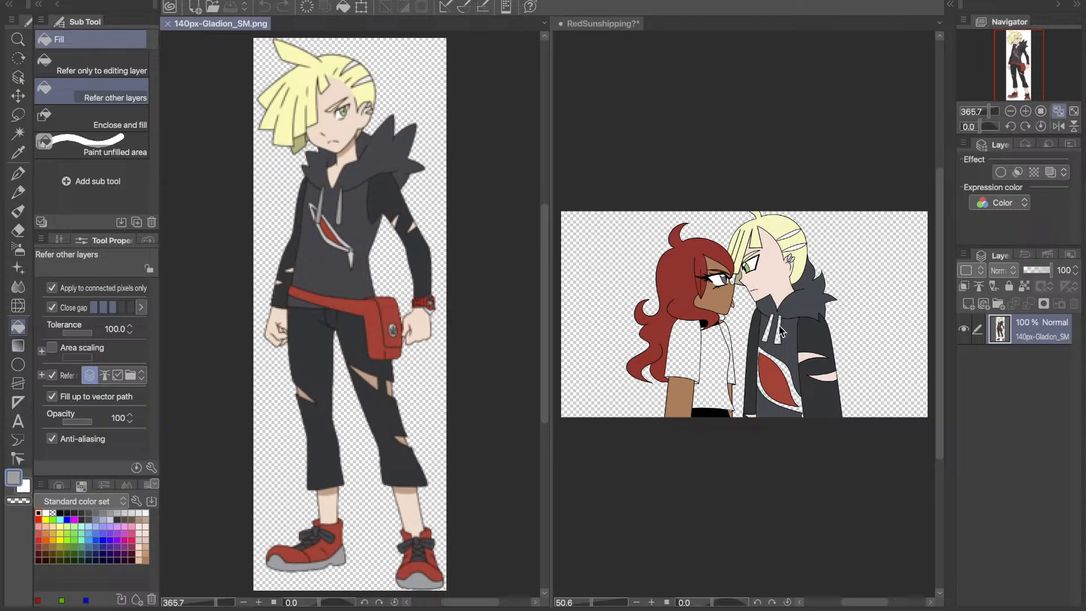
left_click(905, 488)
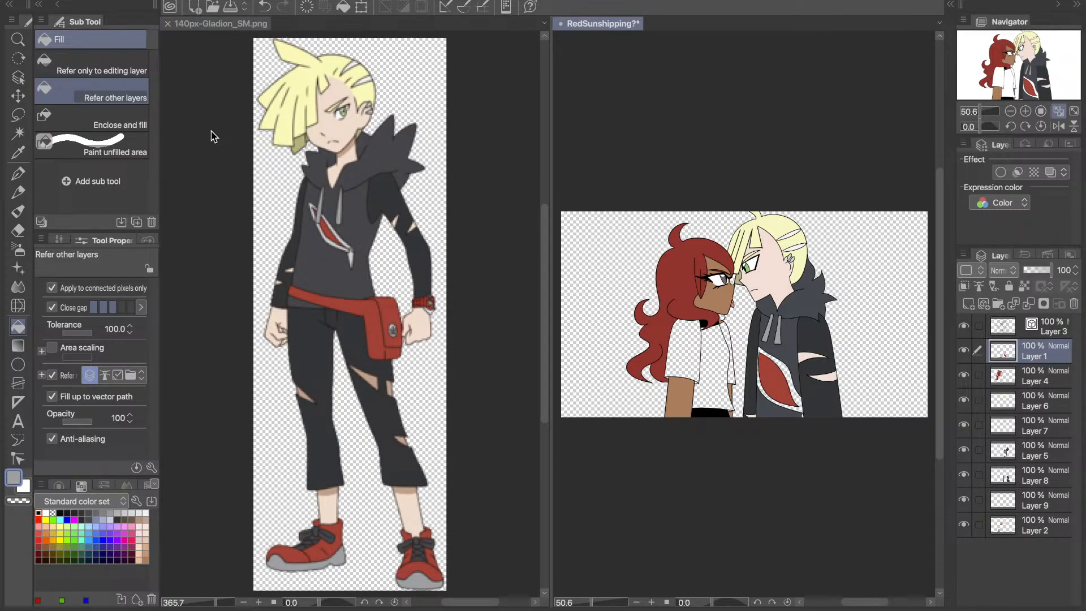
- Sample the light grey of the reference emblem's outline and fill the chest emblem's border with it on Layer 1
key("i")
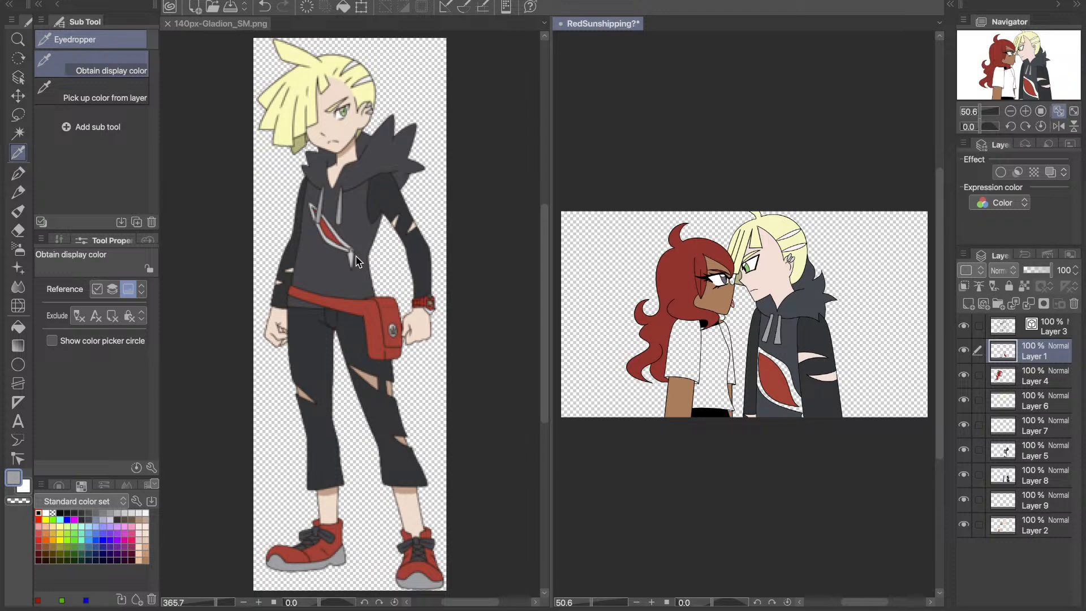
left_click(355, 260)
key("g")
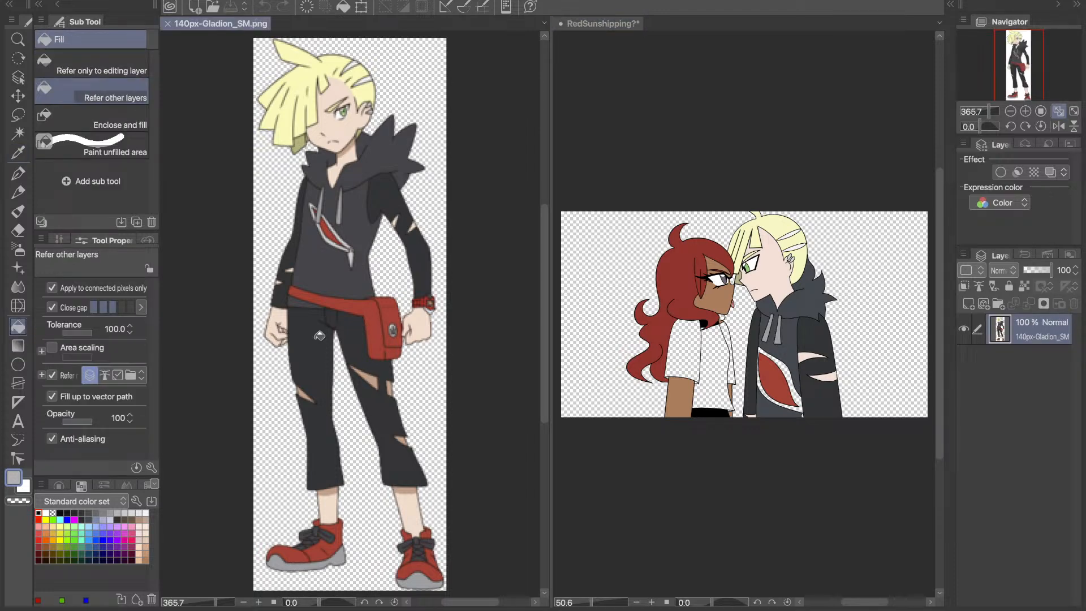
left_click(858, 505)
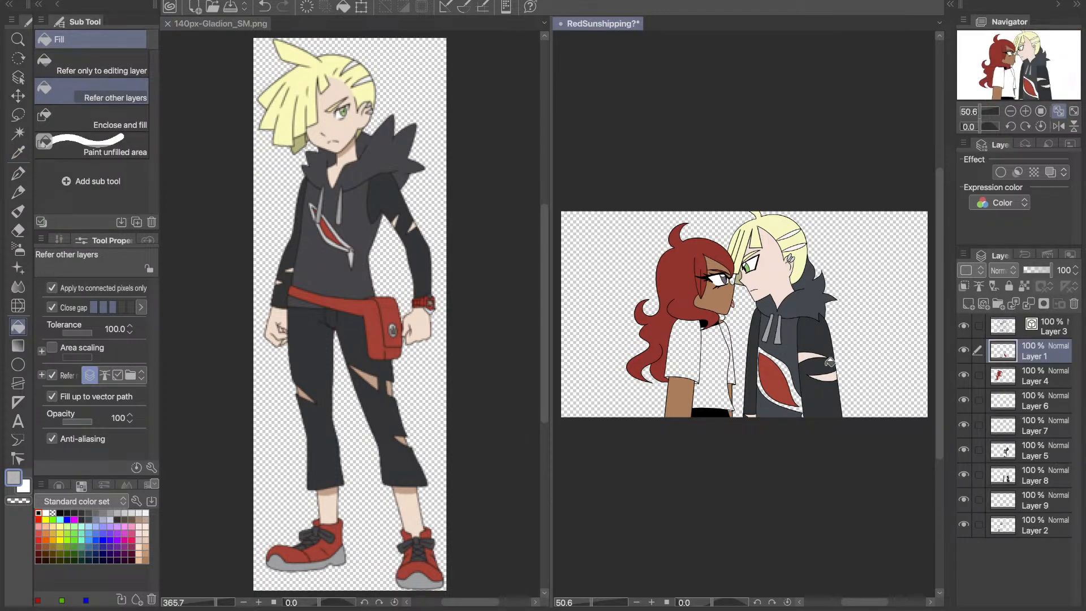
left_click(804, 400)
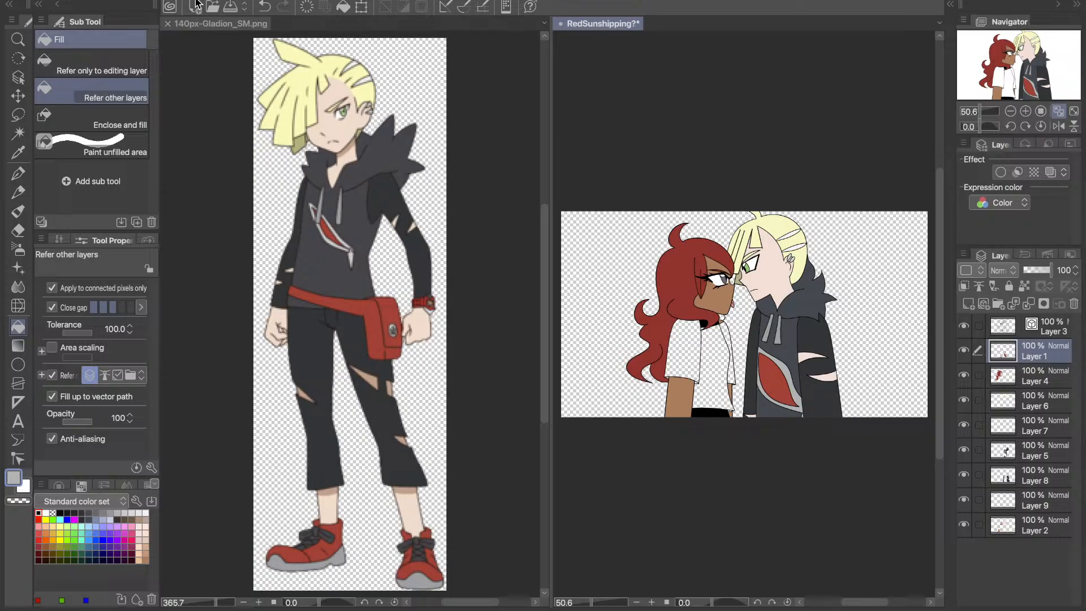
- Close the 140px-Gladion_SM.png reference image and hide Layer 4 in the RedSunshipping drawing
left_click(167, 23)
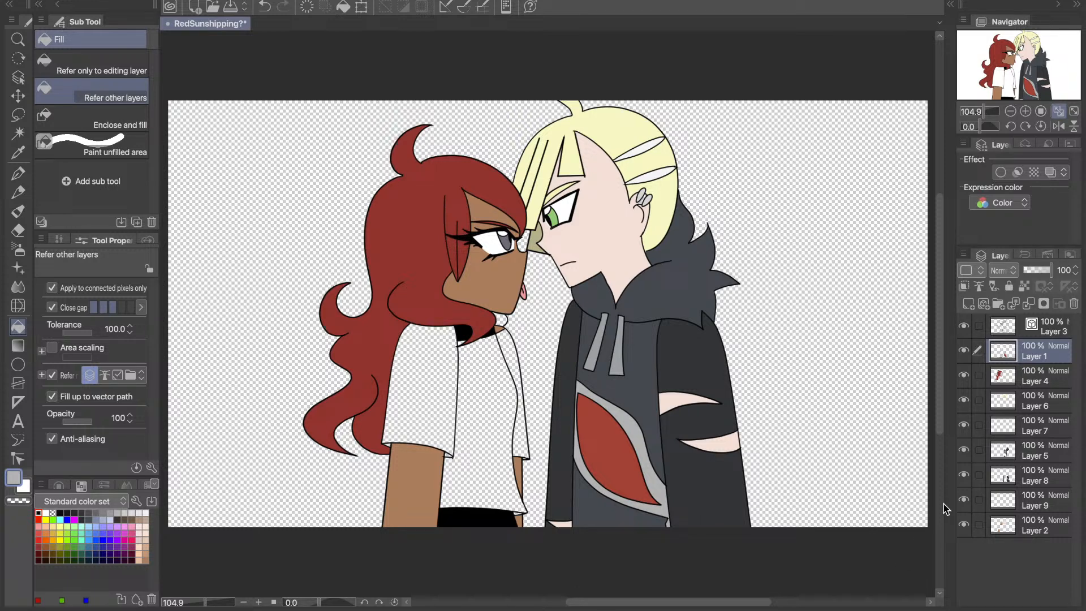
left_click(964, 375)
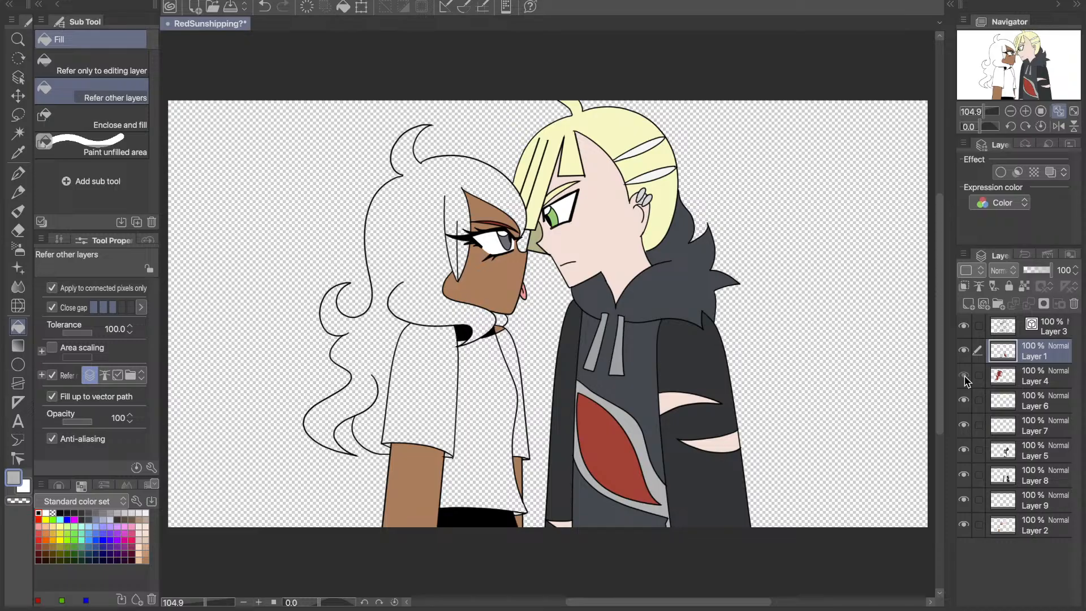
- Show Layer 4 again and add a new raster layer directly above Layer 9
left_click(964, 376)
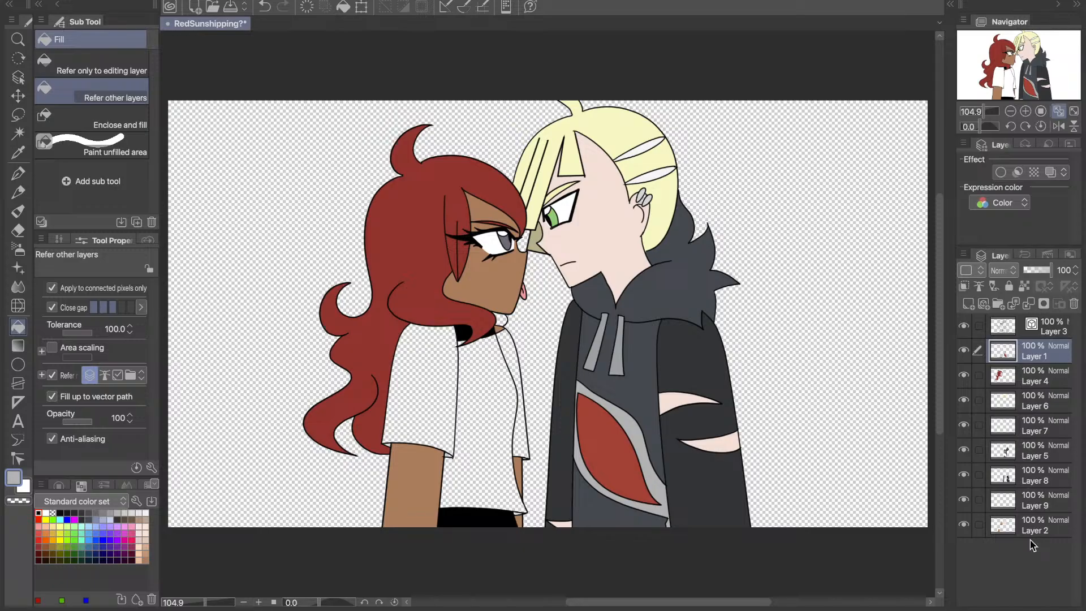
left_click(1022, 500)
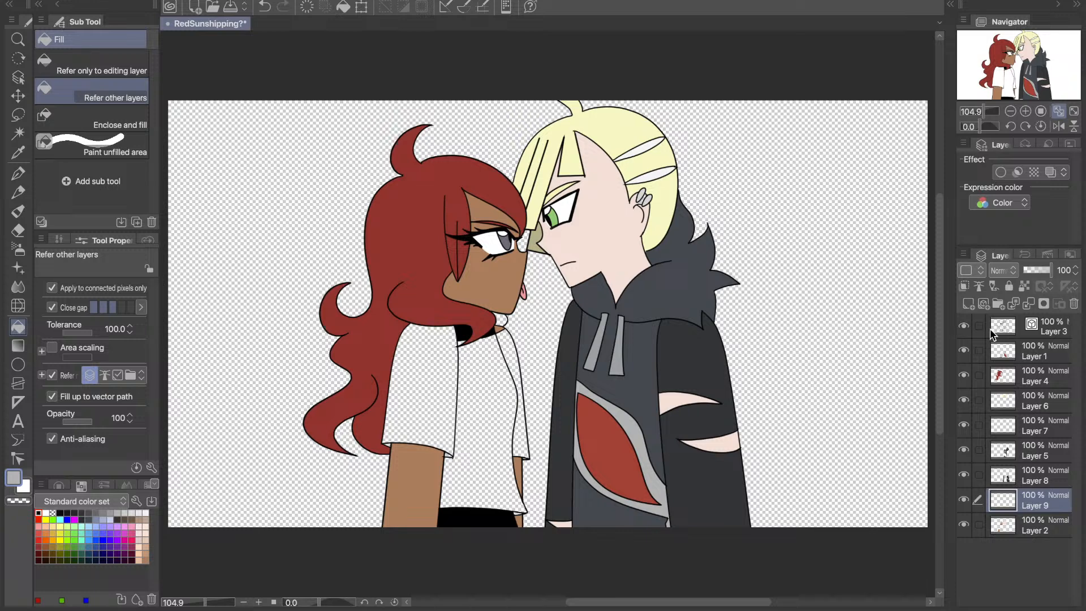
left_click(968, 304)
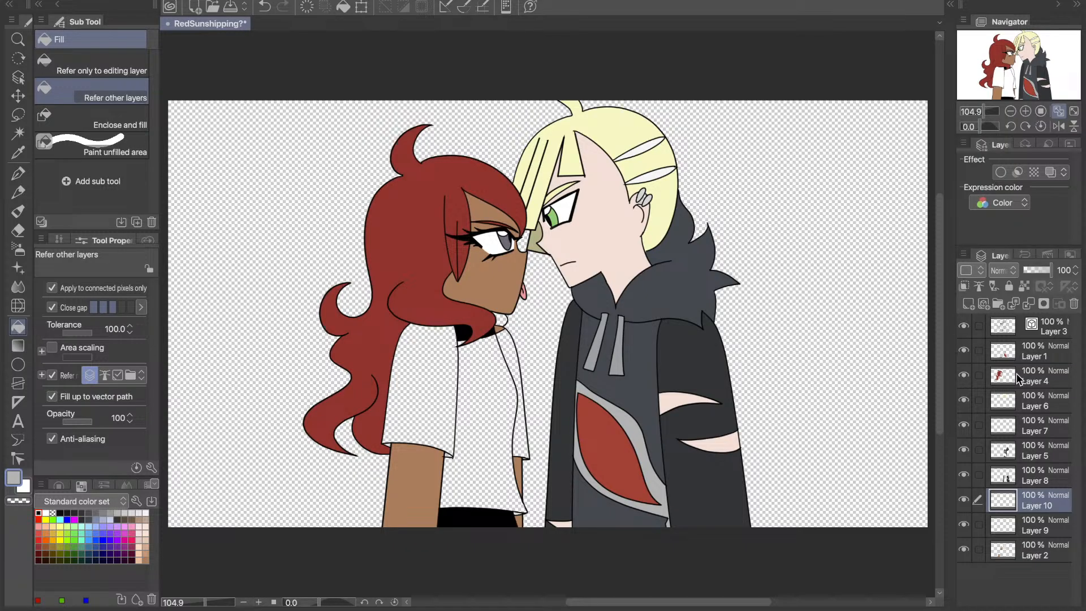
- Choose the golden orange from the standard colour set as the drawing colour
left_click(1034, 350)
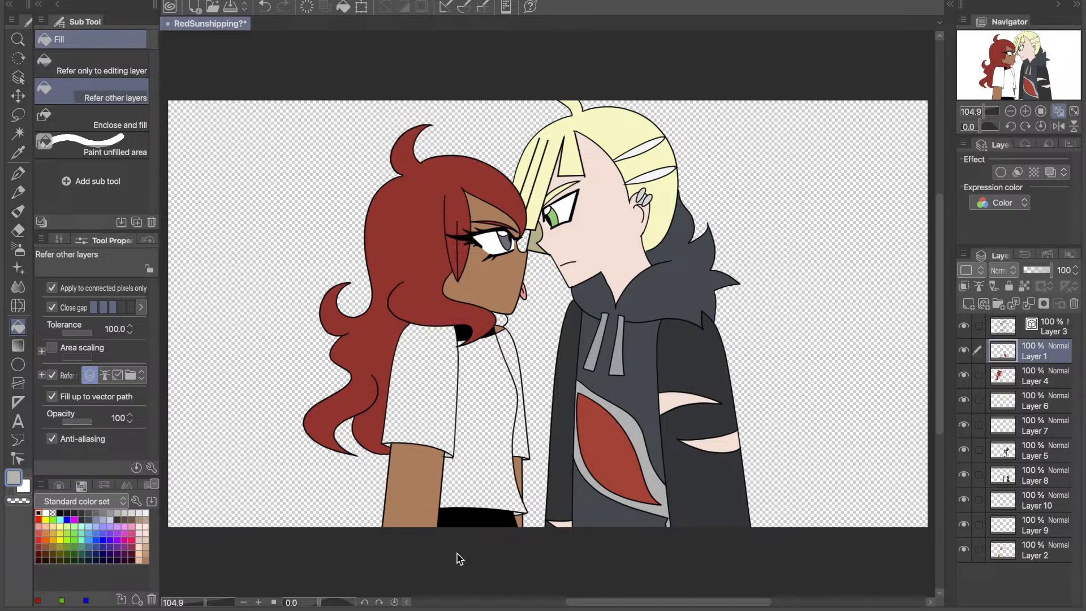
left_click(75, 560)
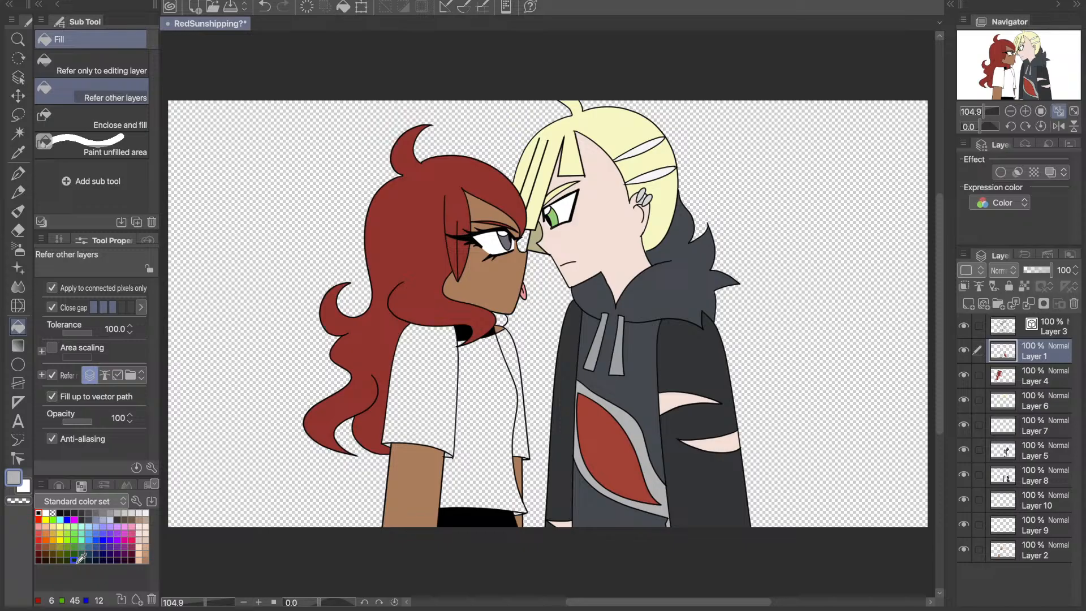
left_click(53, 540)
- Try filling the left character's shirt body and both sleeves with golden orange on Layer 1, undoing the fills
left_click(465, 370)
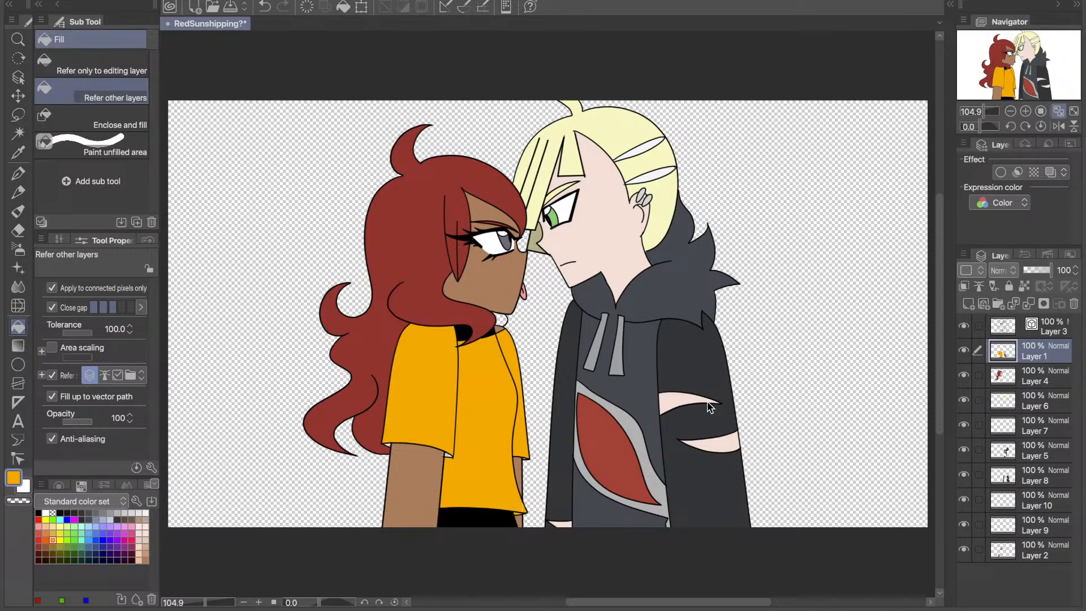
key("ctrl+z")
key("ctrl+z")
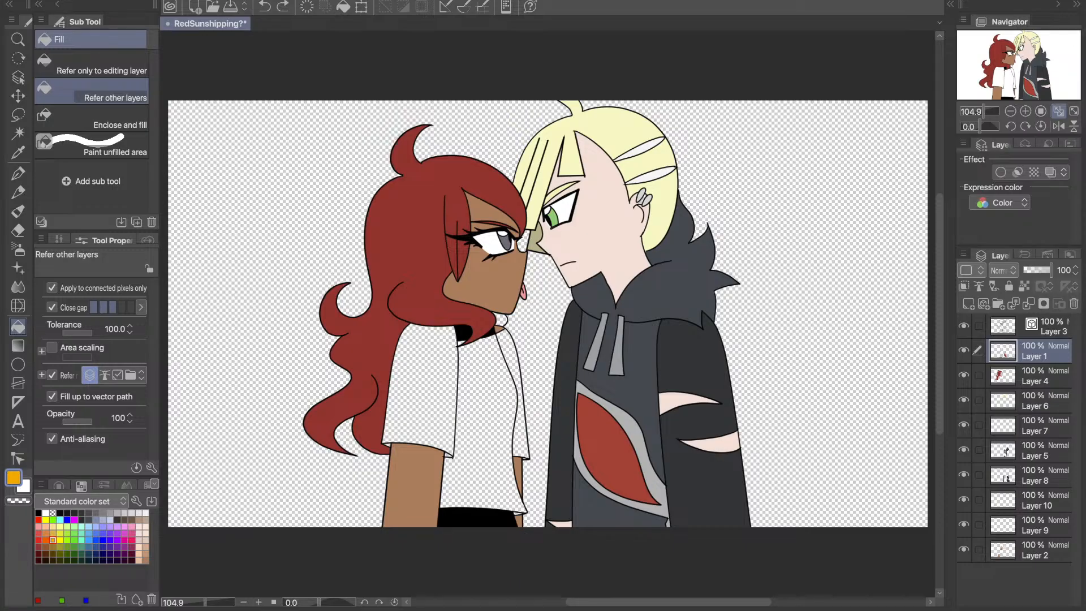
left_click(492, 413)
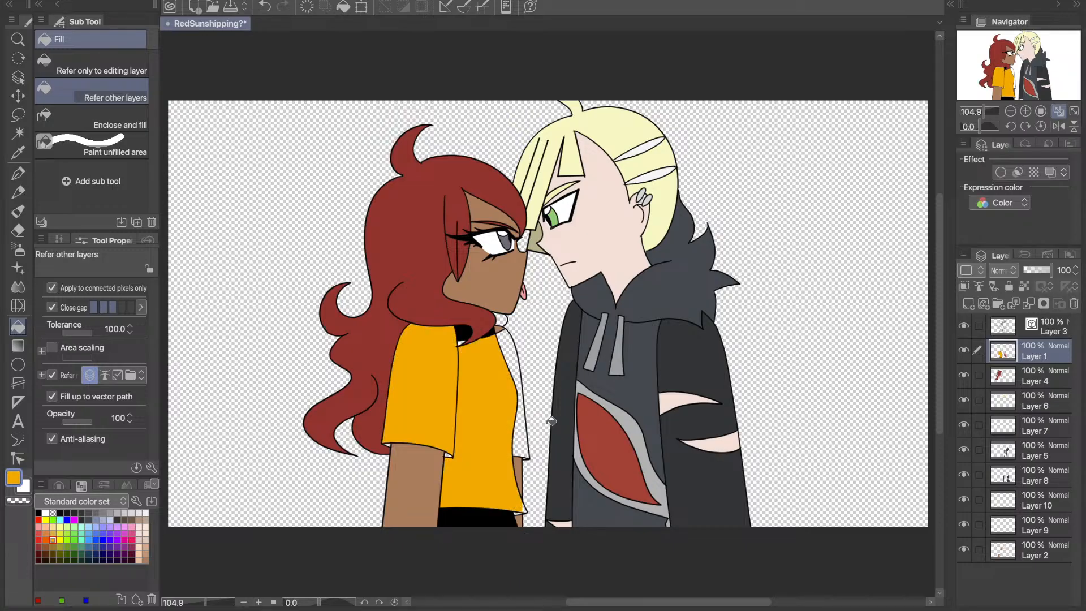
left_click(518, 390)
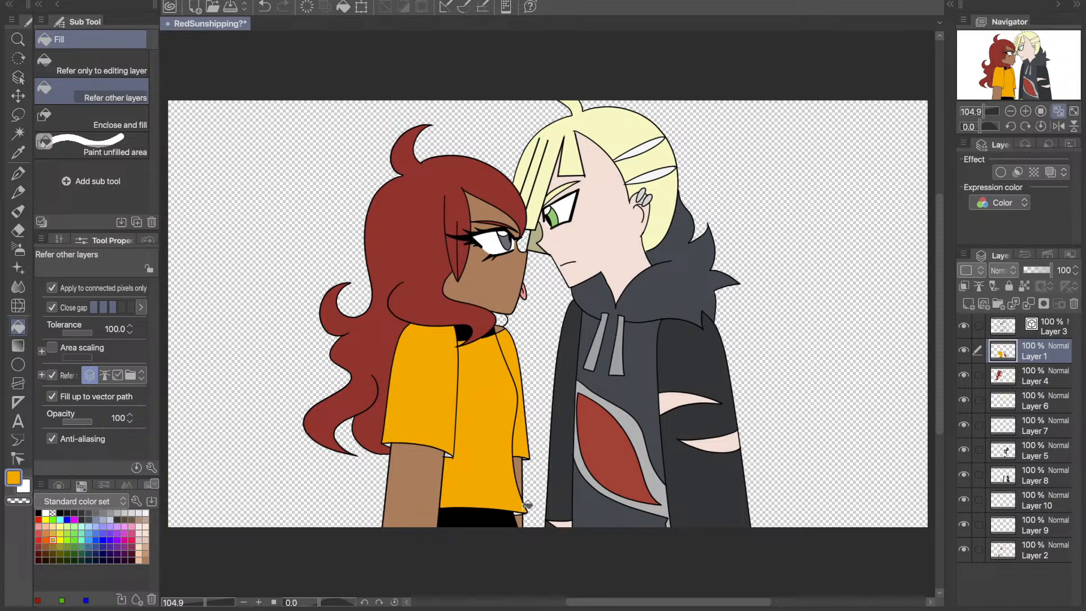
key("ctrl+z")
key("ctrl+z")
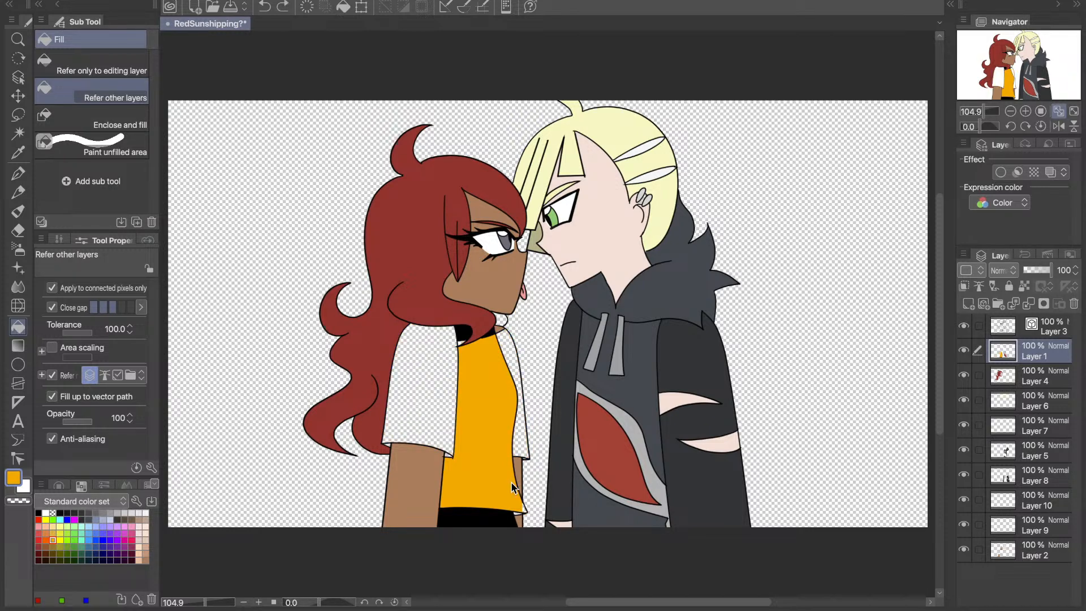
key("ctrl+z")
key("ctrl+z")
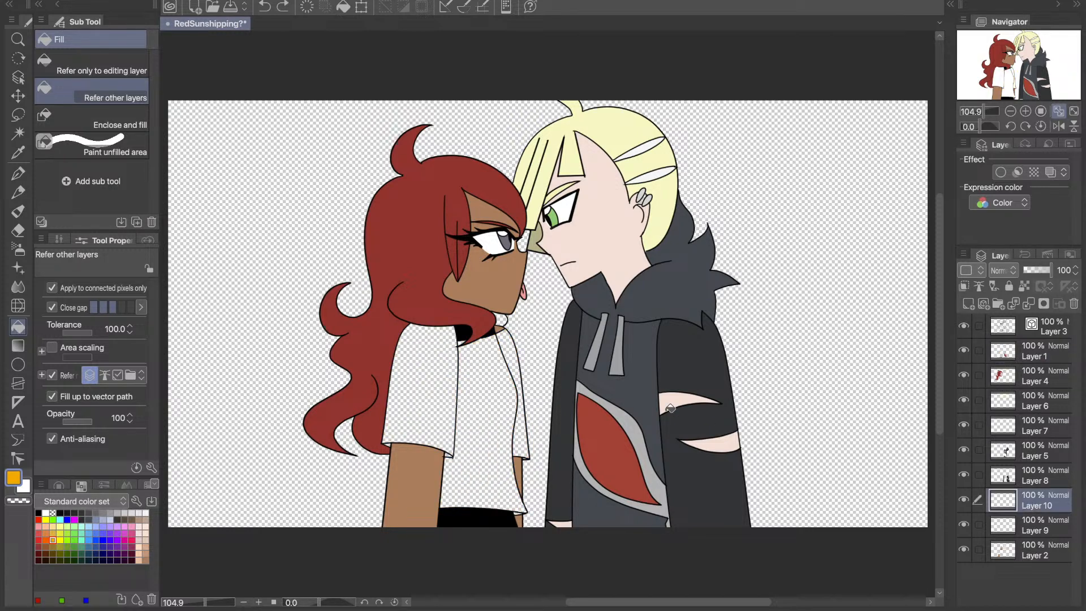
- Fill the left character's two sleeves with golden orange on Layer 10 and the shirt body on a new layer above Layer 9
left_click(418, 368)
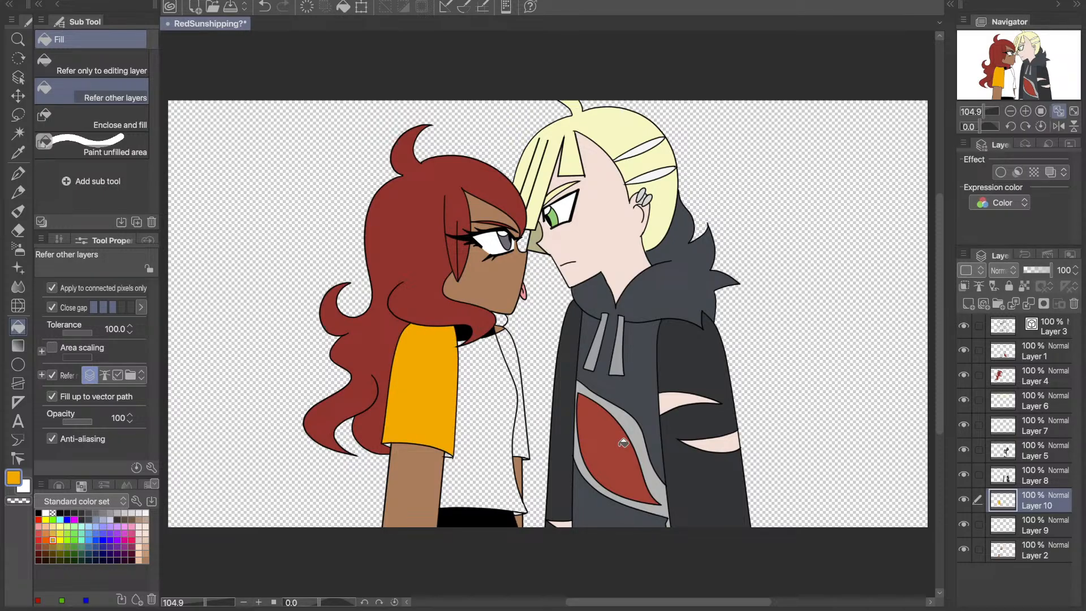
left_click(528, 452)
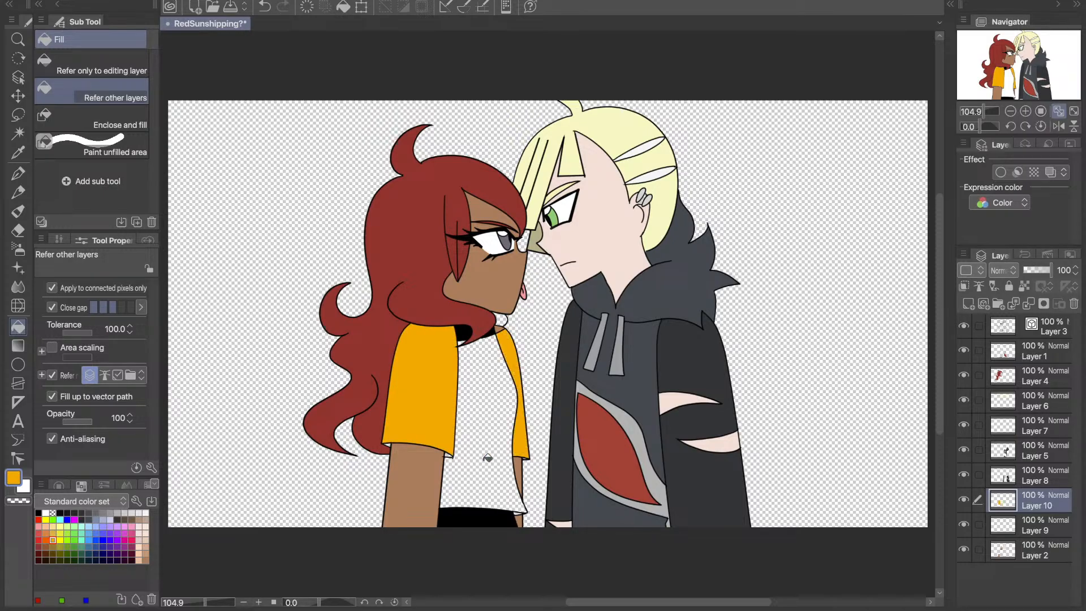
left_click(1005, 520)
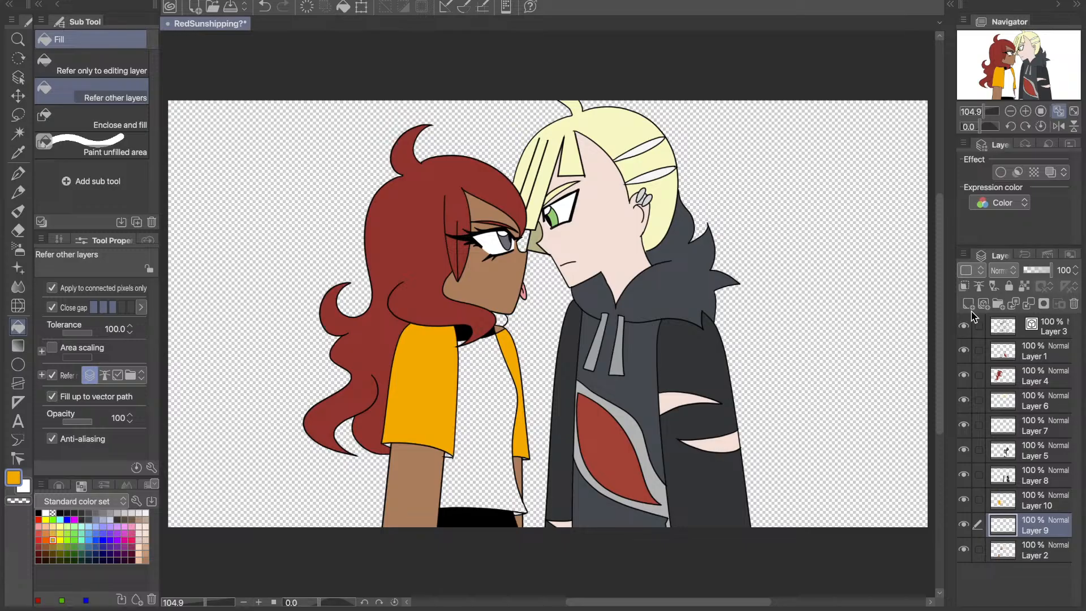
left_click(969, 304)
left_click(503, 430)
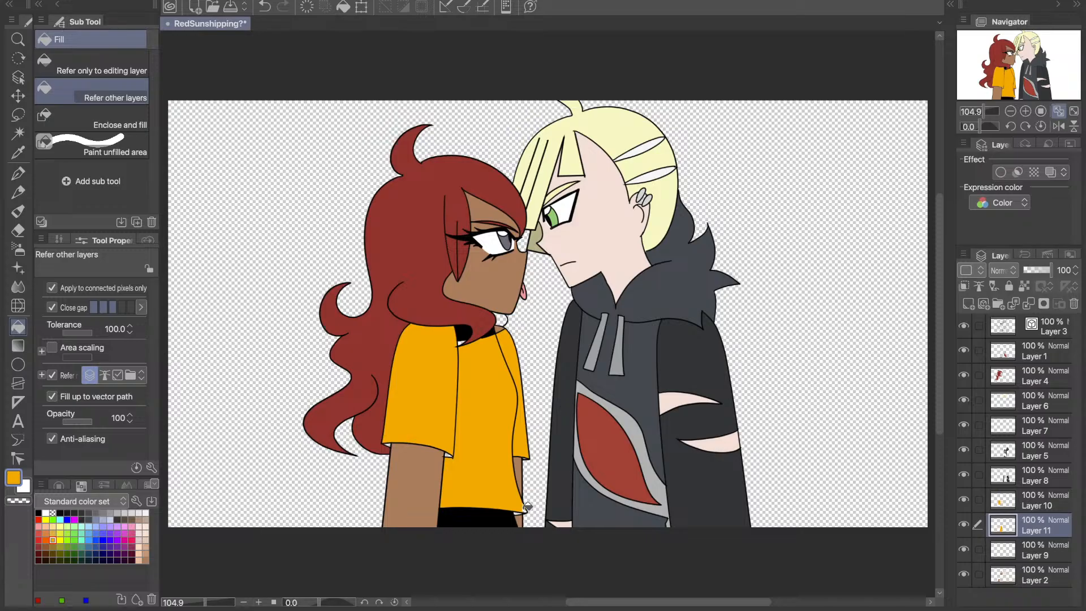
- Examine the orange fill up close around the shirt's hem and sleeve cuffs for unfilled gaps
key("p")
left_click(1025, 111)
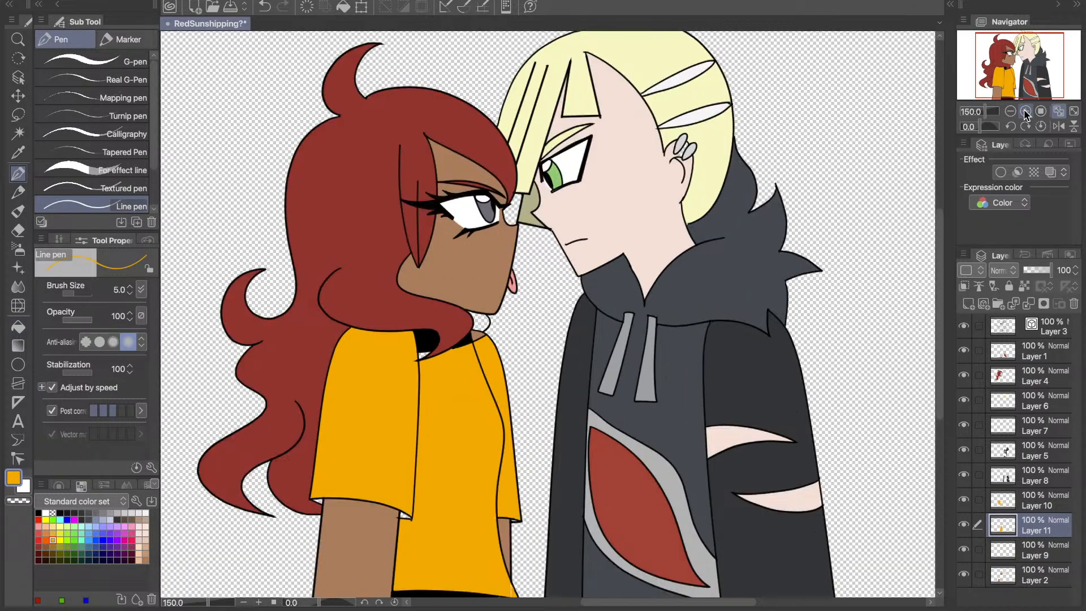
left_click(1025, 111)
left_click(1025, 111)
left_click(1026, 111)
left_click_drag(1014, 92, 1008, 97)
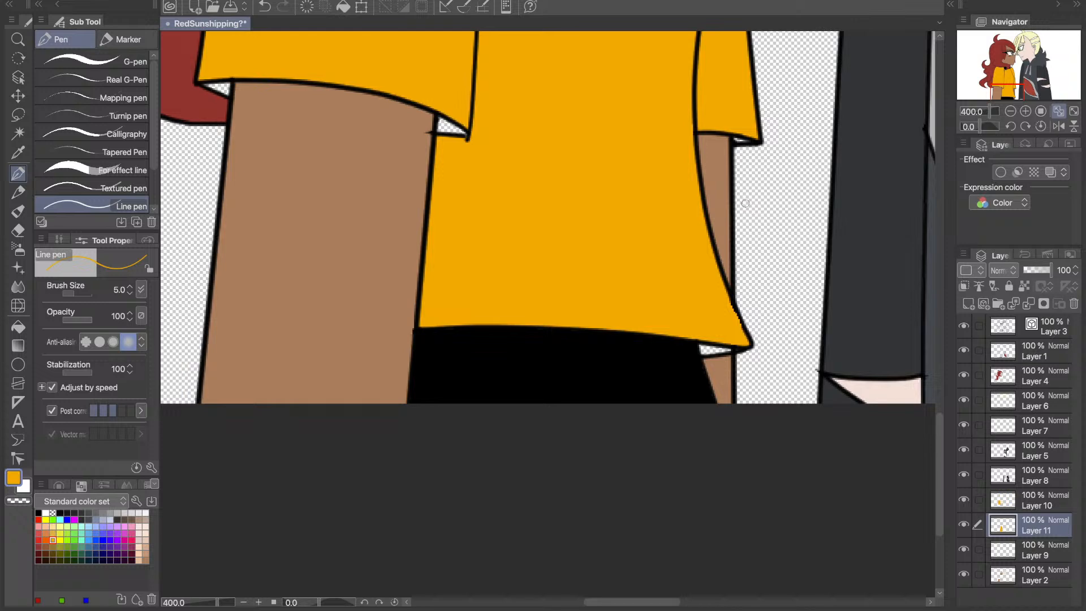
left_click(1058, 111)
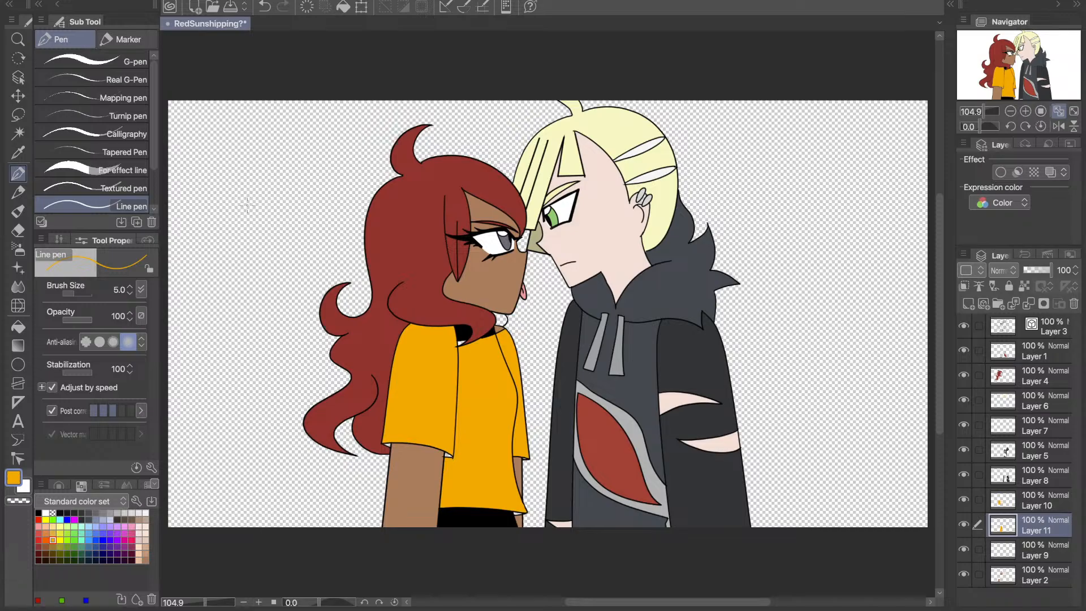
key("g")
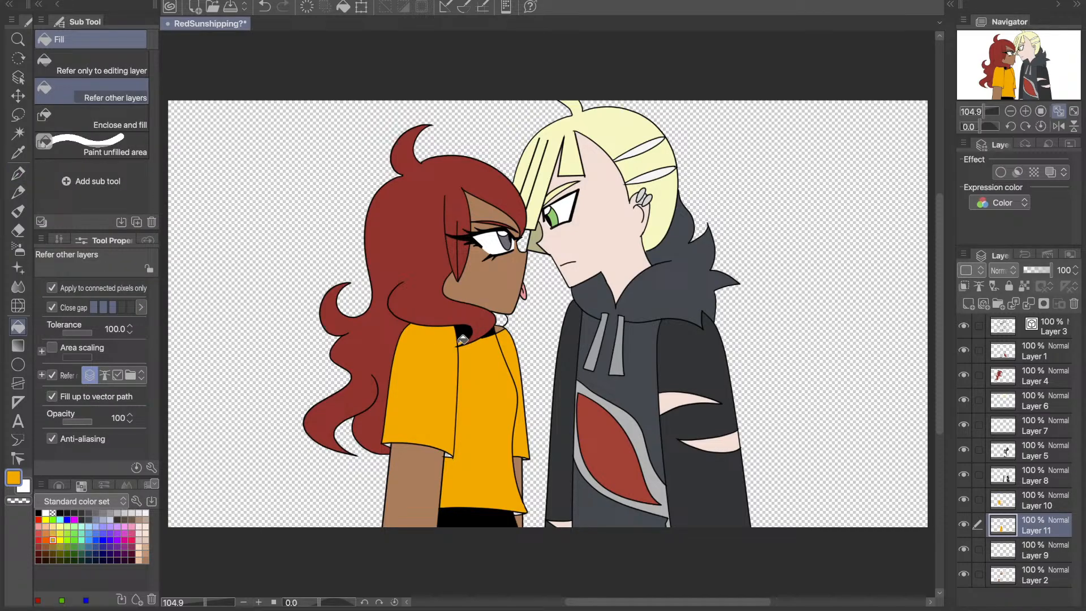
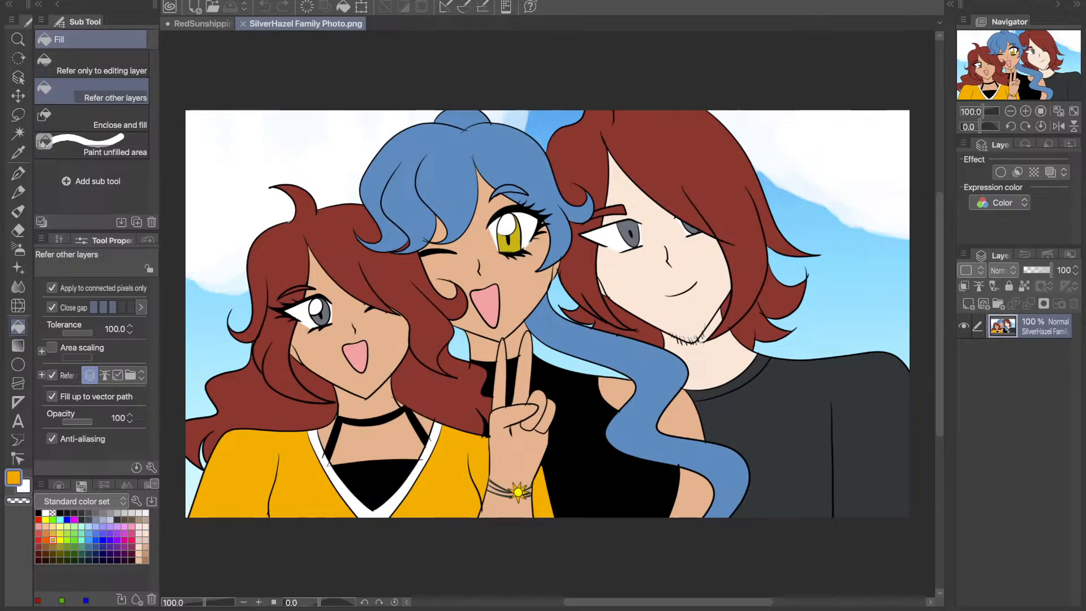
- Close the SilverHazel Family Photo reference image and delete the empty Layer 9, keeping Layer 2 visible
left_click(243, 24)
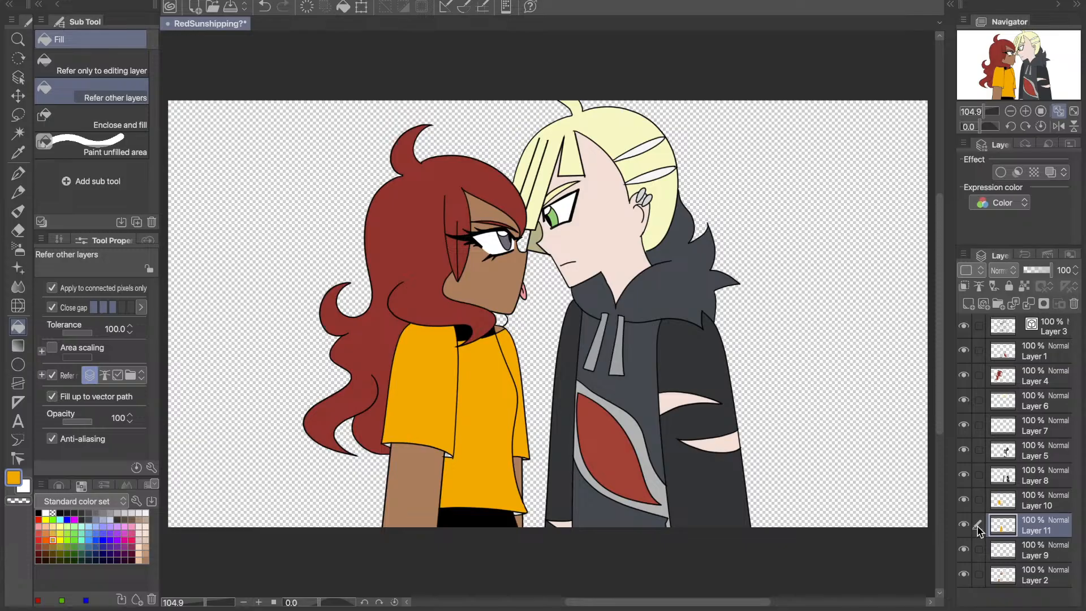
left_click(1012, 559)
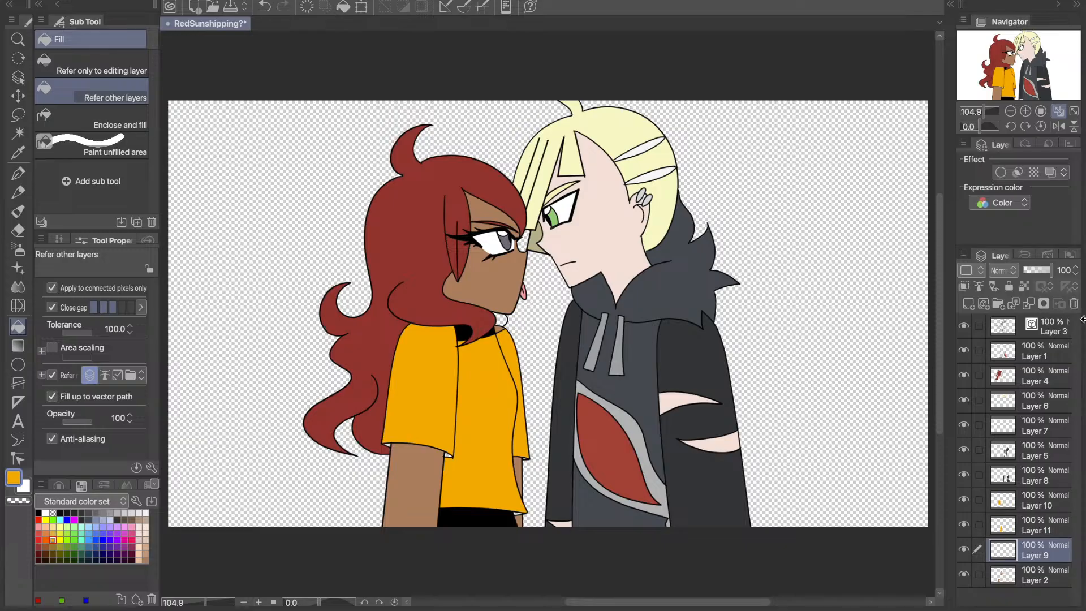
left_click(963, 575)
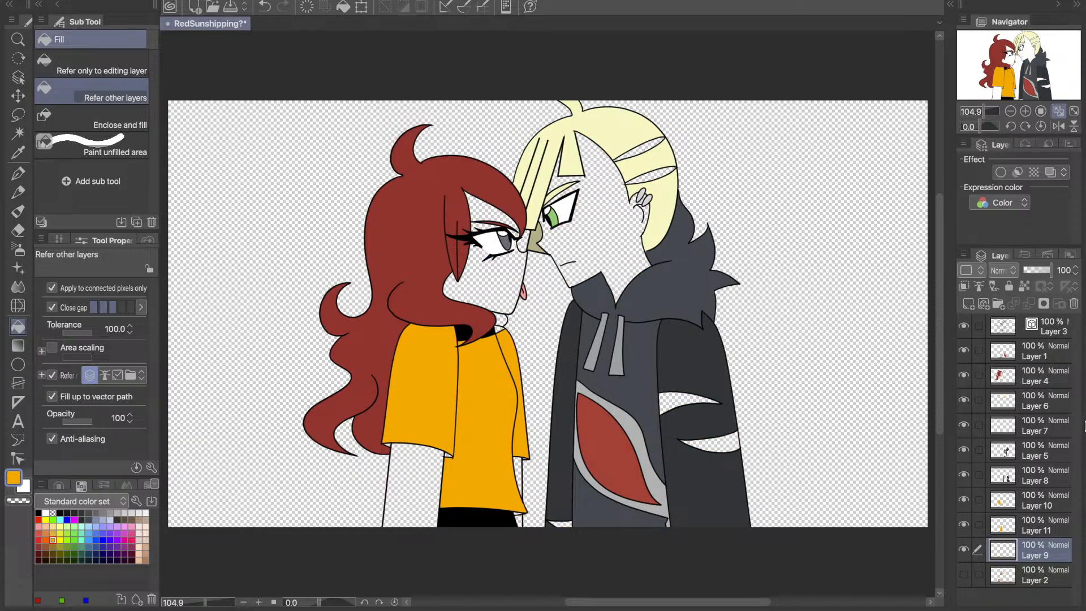
left_click(1074, 304)
left_click(965, 550)
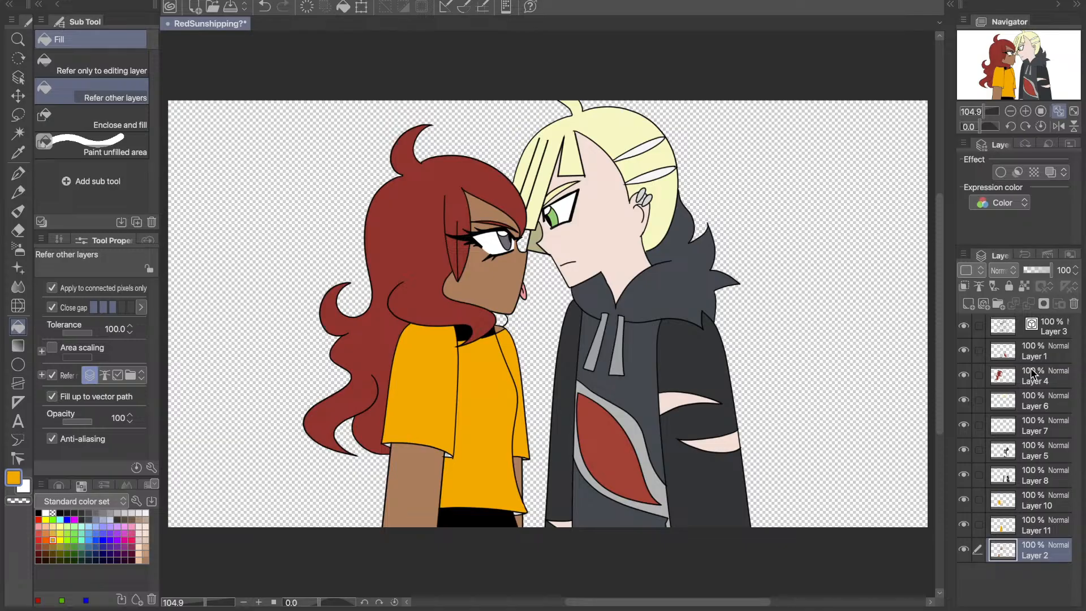
- Check which colours Layers 1, 2, 7 and 6 hold by hiding each one briefly and showing it again
left_click(1004, 352)
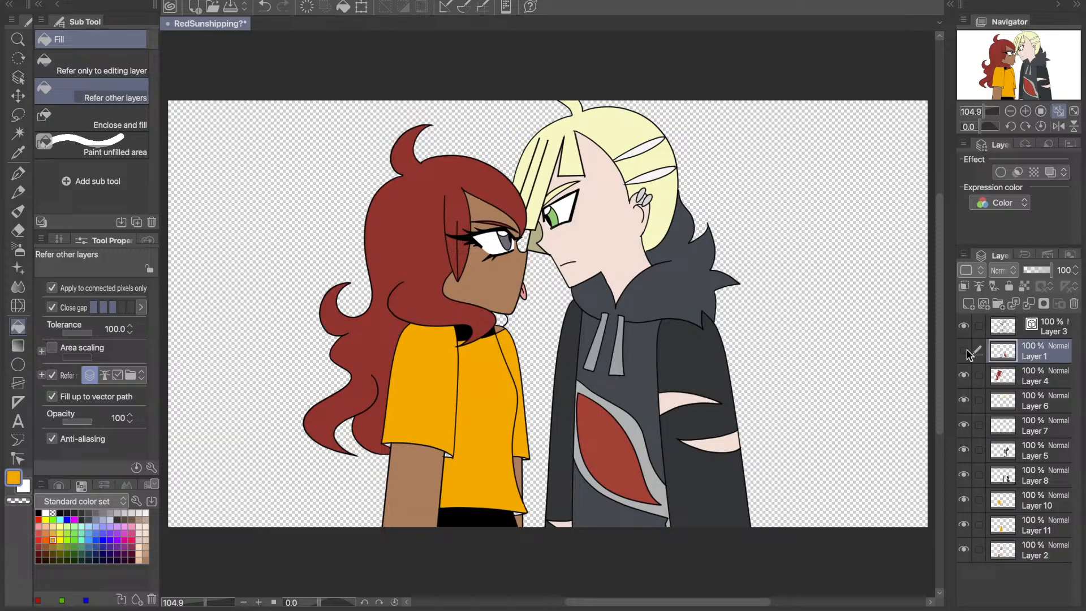
left_click(965, 351)
left_click(964, 549)
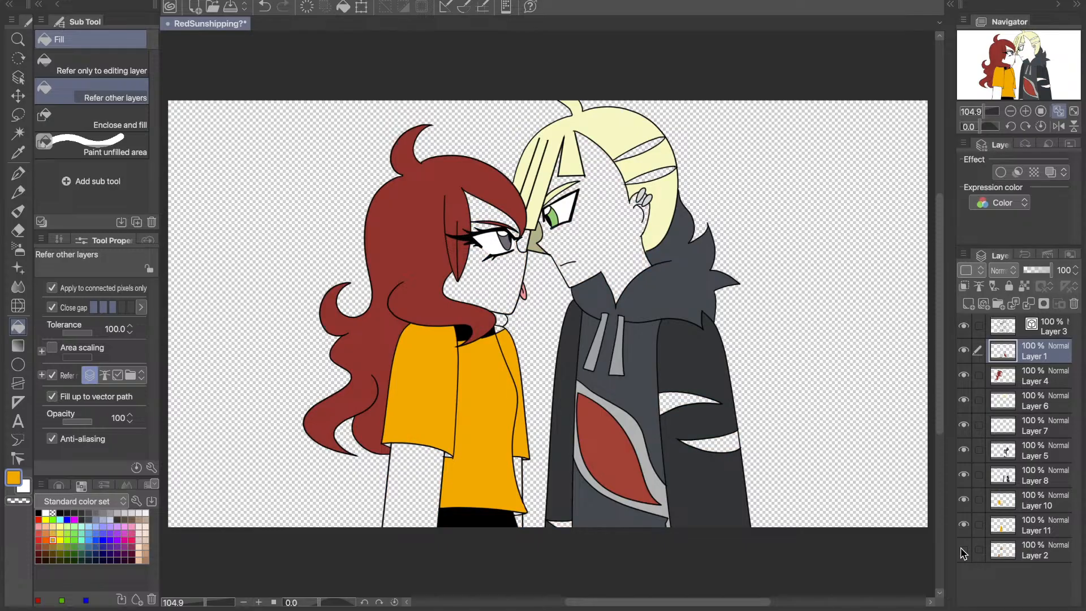
left_click(964, 550)
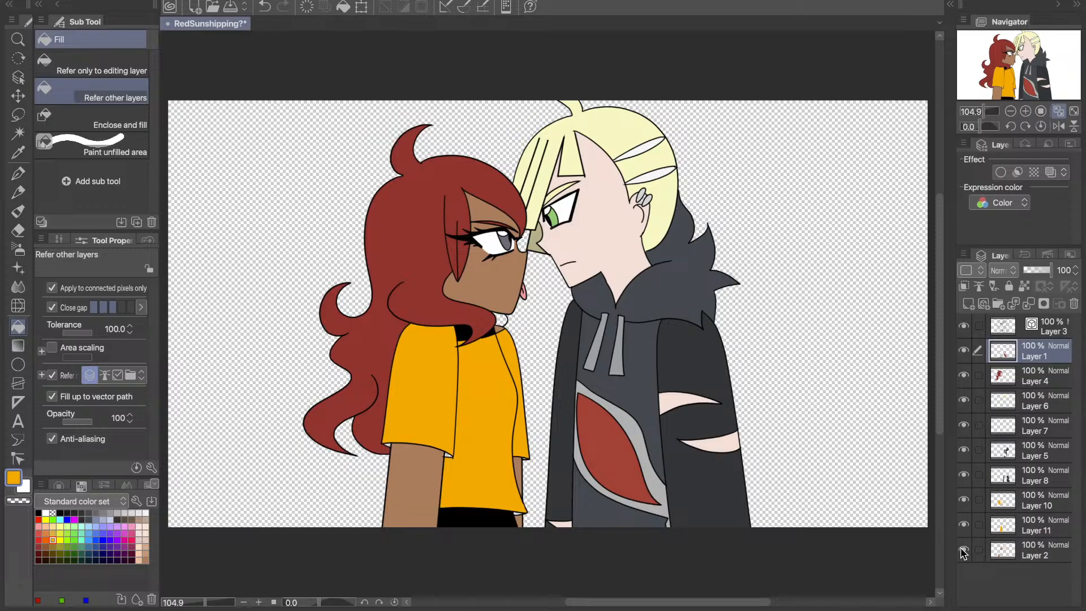
left_click(964, 425)
left_click(964, 424)
left_click(1044, 401)
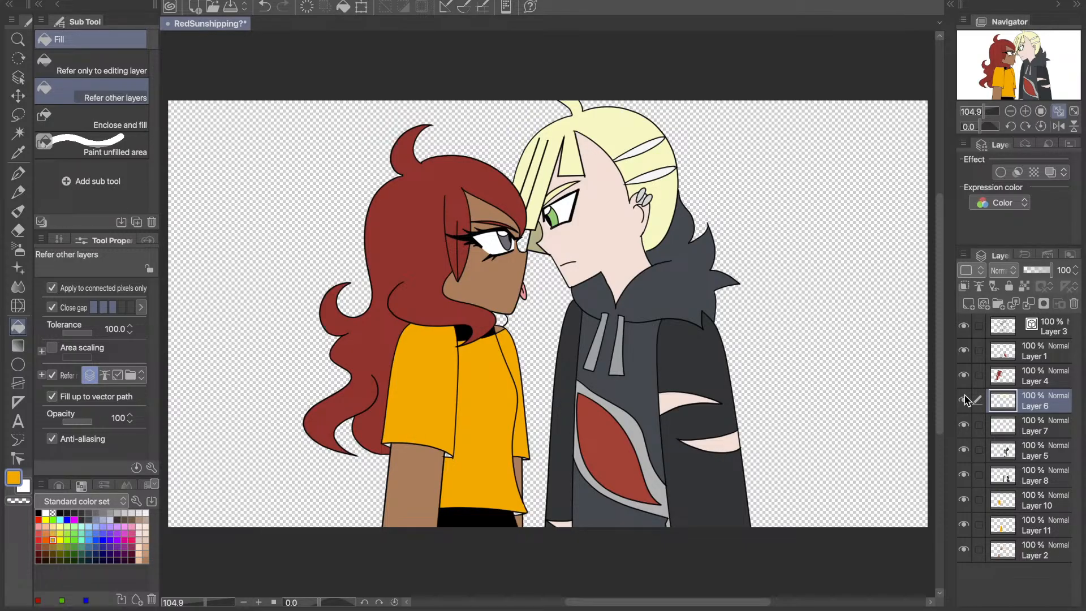
left_click(964, 400)
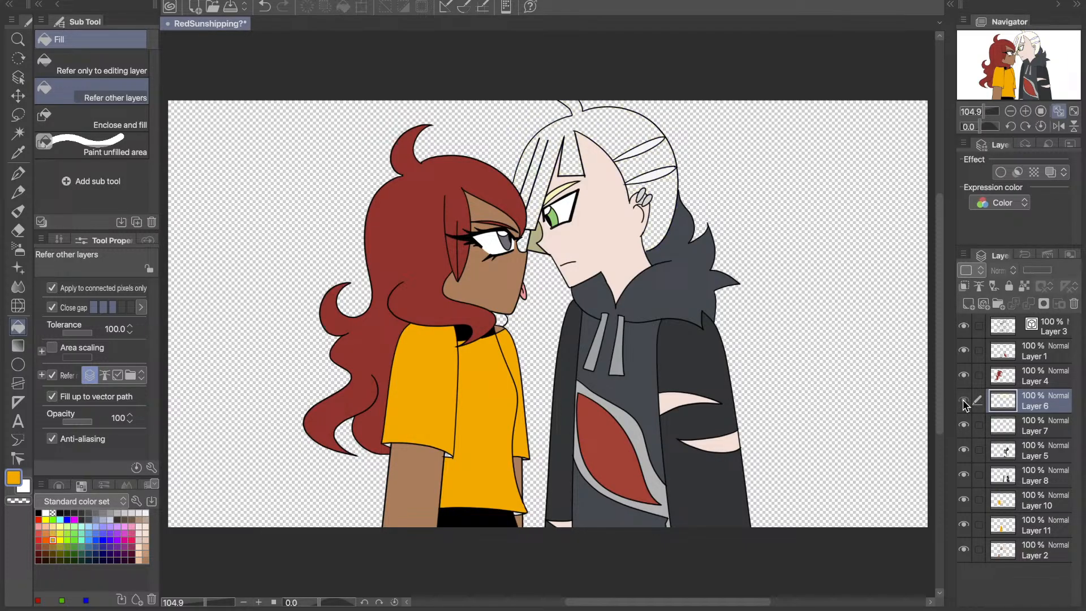
left_click(964, 401)
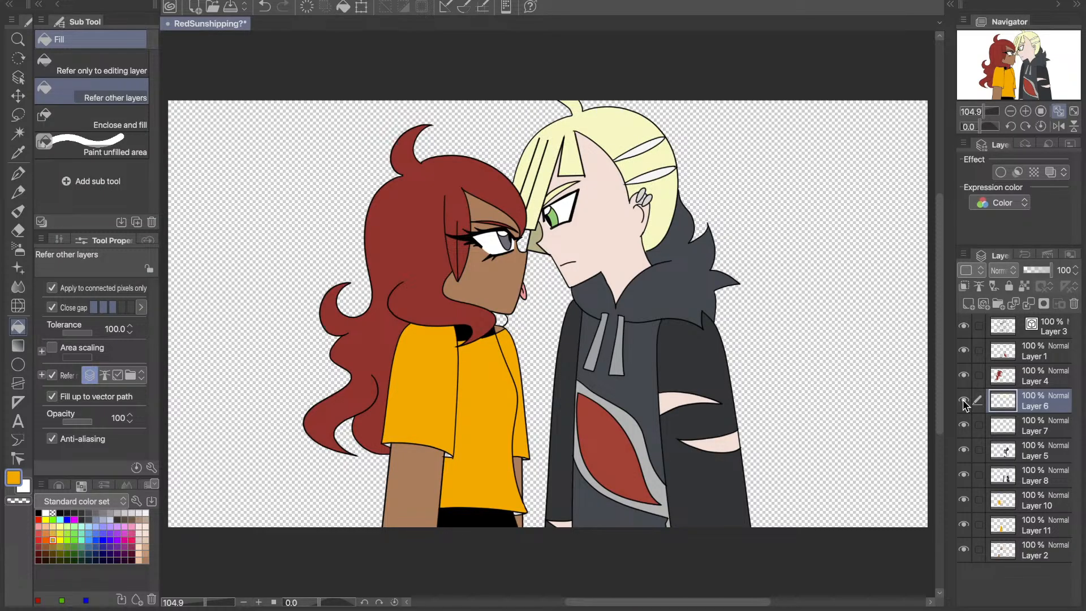
- Duplicate Layer 2, set the copy's opacity to 69 %, and clip it to the layer below
left_click(973, 552)
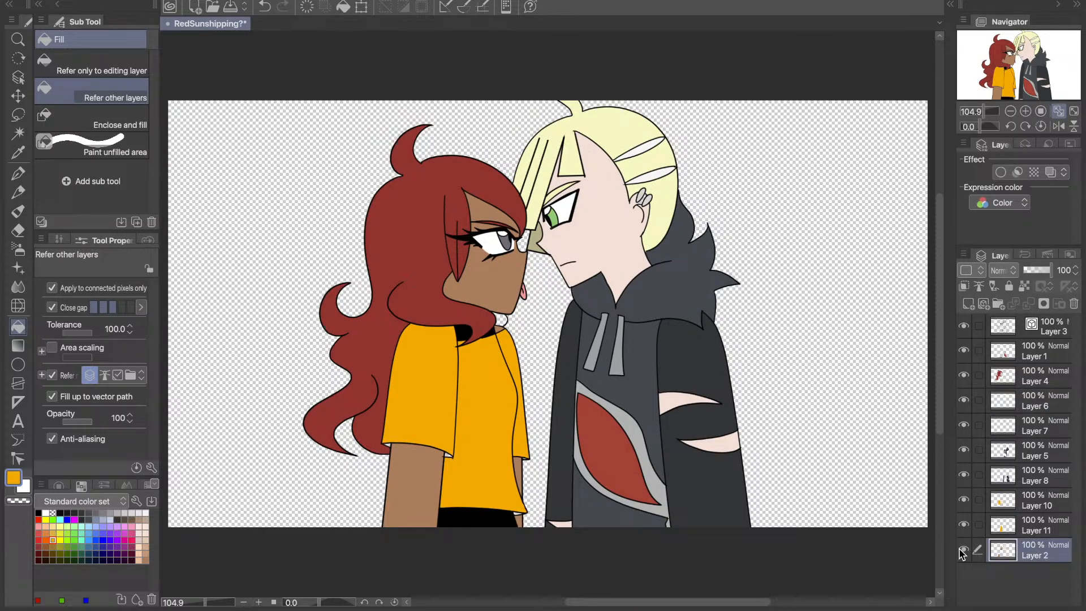
key("super+c")
key("super+v")
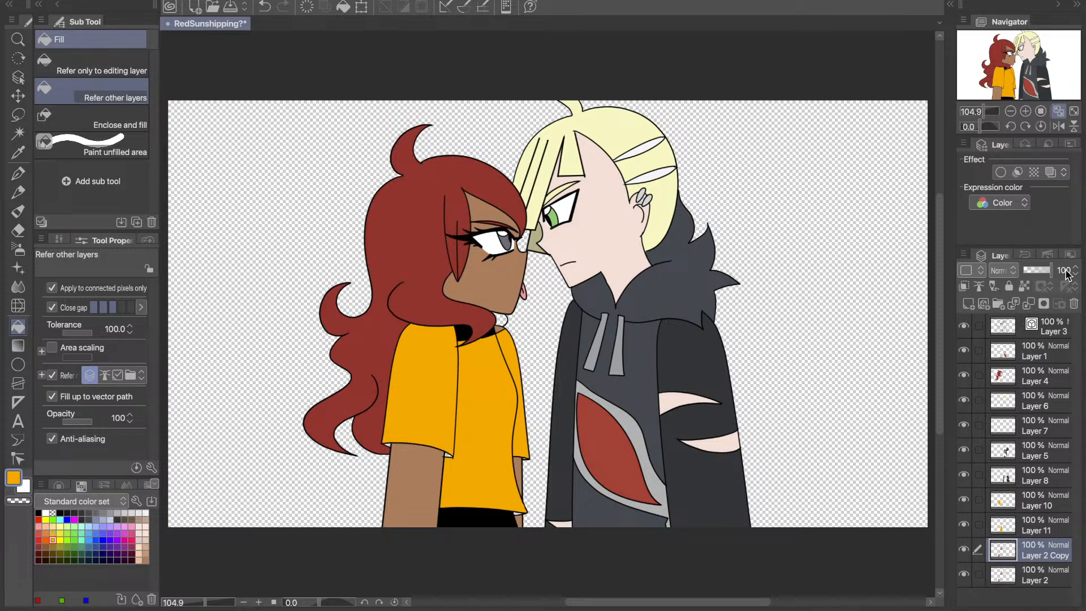
left_click(1044, 270)
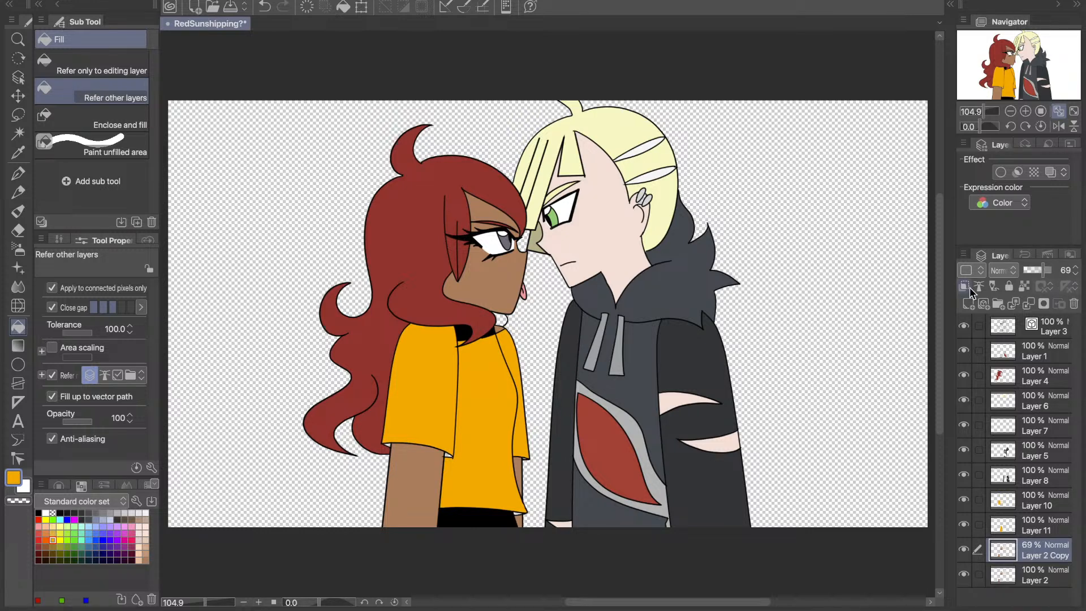
- Sample the left character's brown skin colour and shade the near arm just beneath the sleeve with the Shadow airbrush
key("i")
left_click(408, 472)
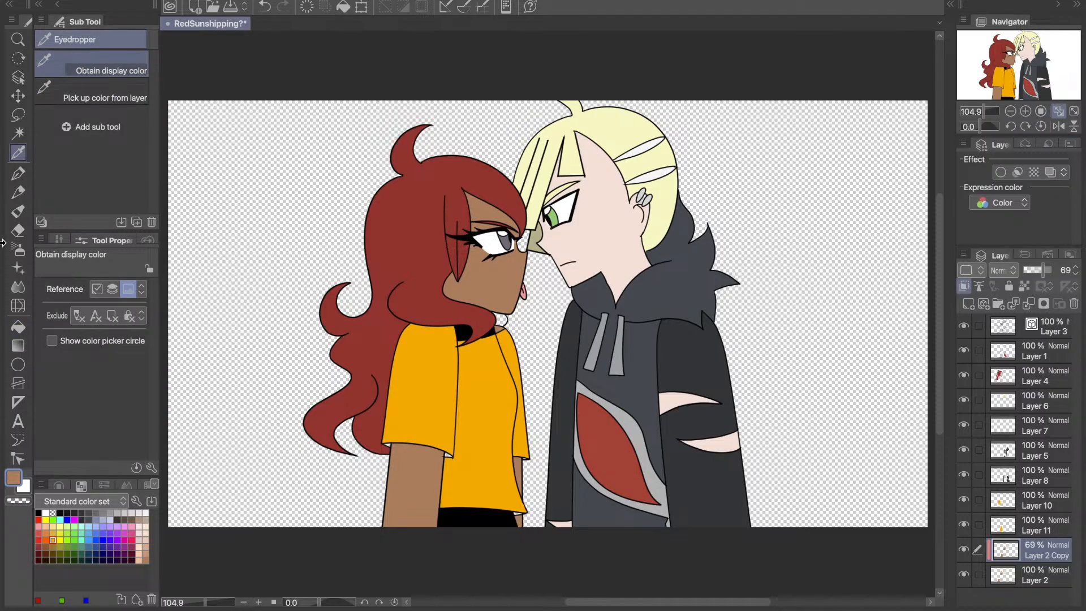
left_click(19, 247)
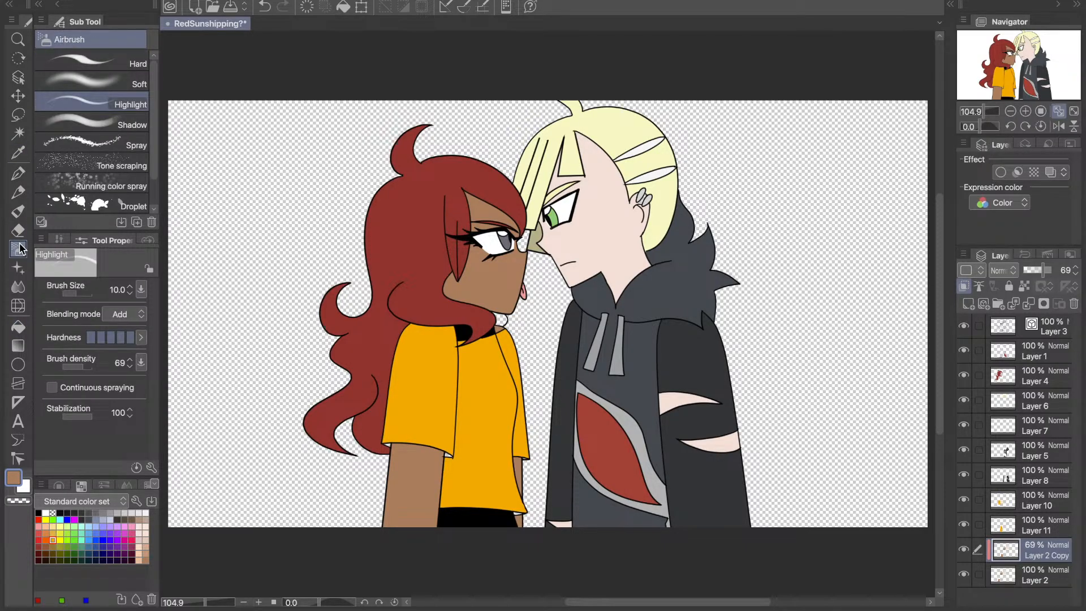
left_click(91, 123)
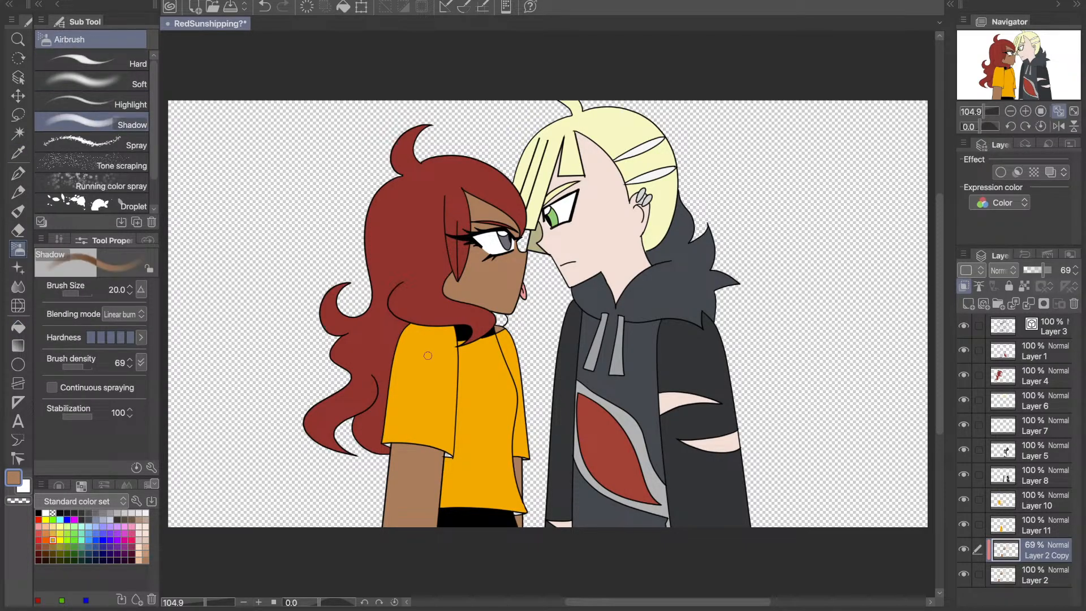
left_click_drag(394, 445, 462, 455)
key("ctrl+z")
key("ctrl+y")
- Shade the left character's far arm beneath the sleeve and along the shirt edge, plus the neck at the collar
left_click(1025, 112)
left_click(1025, 111)
left_click_drag(1018, 73, 1002, 89)
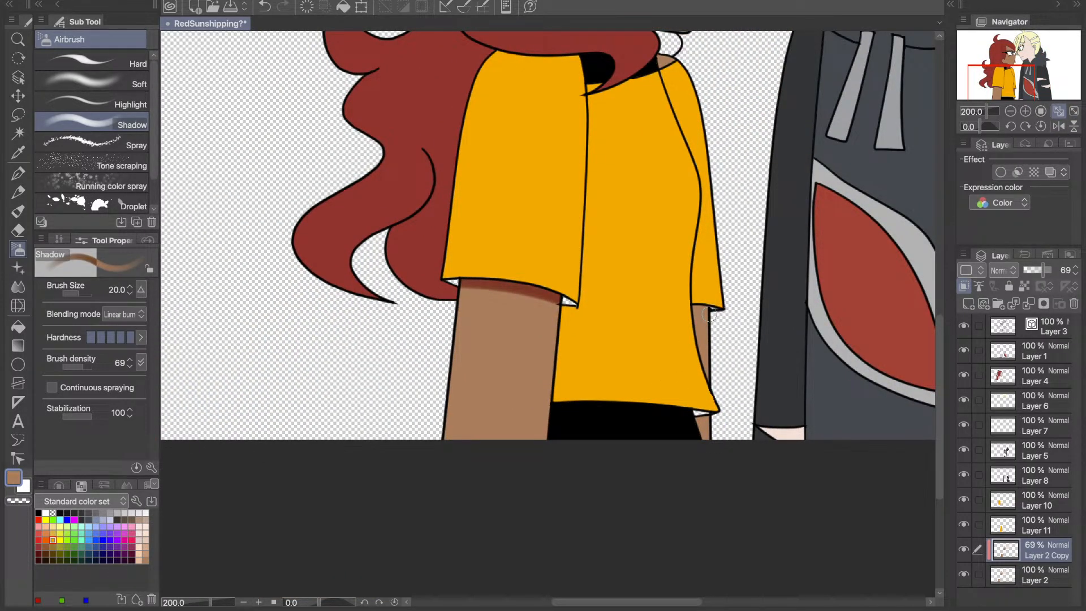
mouse_move(710, 305)
left_mouse_down()
mouse_move(685, 303)
mouse_move(722, 405)
left_mouse_up()
key("ctrl+z")
key("ctrl+z")
left_click_drag(691, 300, 707, 473)
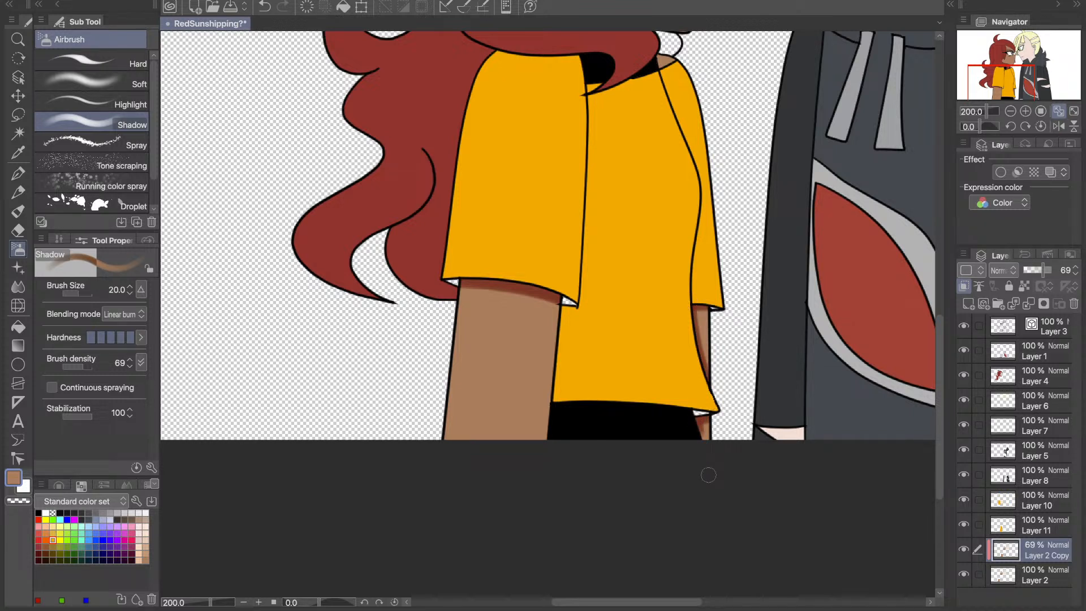
key("ctrl+z")
left_click_drag(1005, 80, 998, 60)
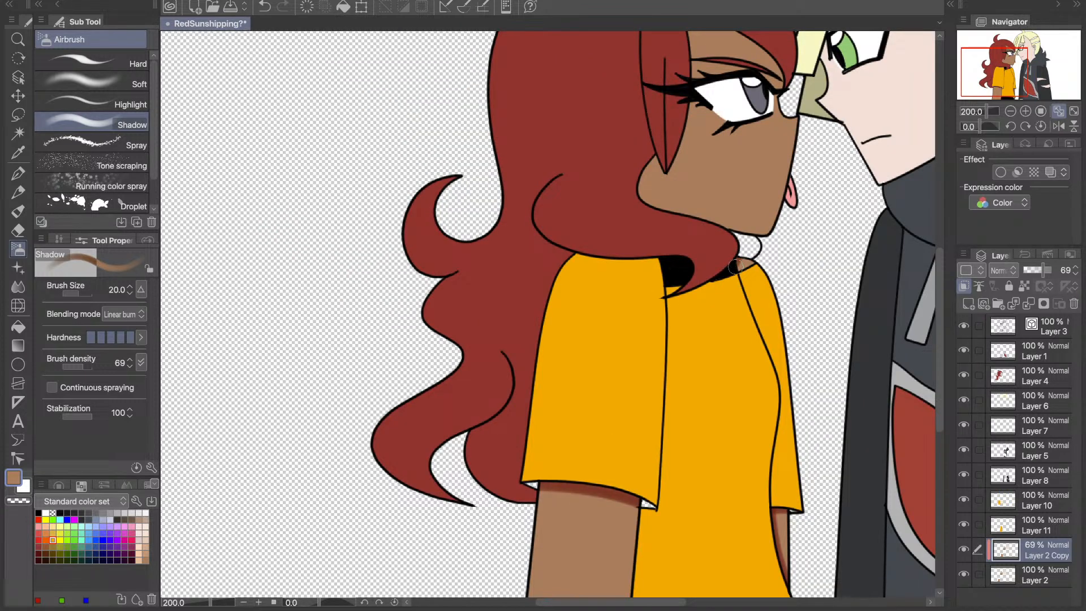
left_click_drag(736, 274, 745, 265)
- Try shading the left character's forehead beneath the fringe and the skin beside the front hair strand, undoing the strokes
left_click_drag(1013, 91, 1013, 83)
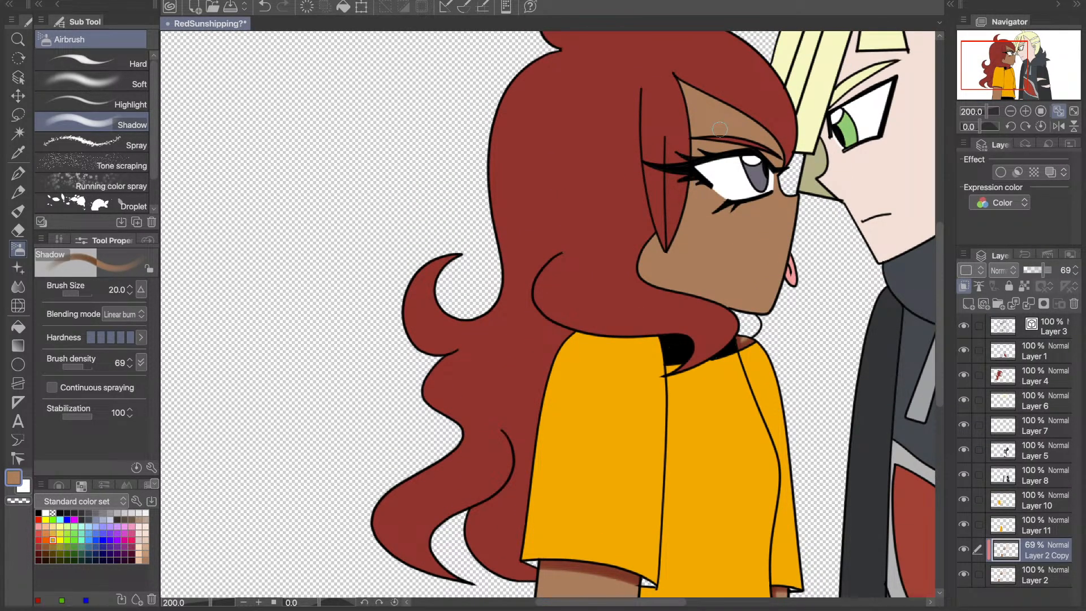
mouse_move(779, 162)
left_mouse_down()
mouse_move(775, 133)
mouse_move(772, 179)
mouse_move(720, 106)
mouse_move(769, 139)
mouse_move(776, 177)
left_mouse_up()
key("ctrl+z")
key("ctrl+z")
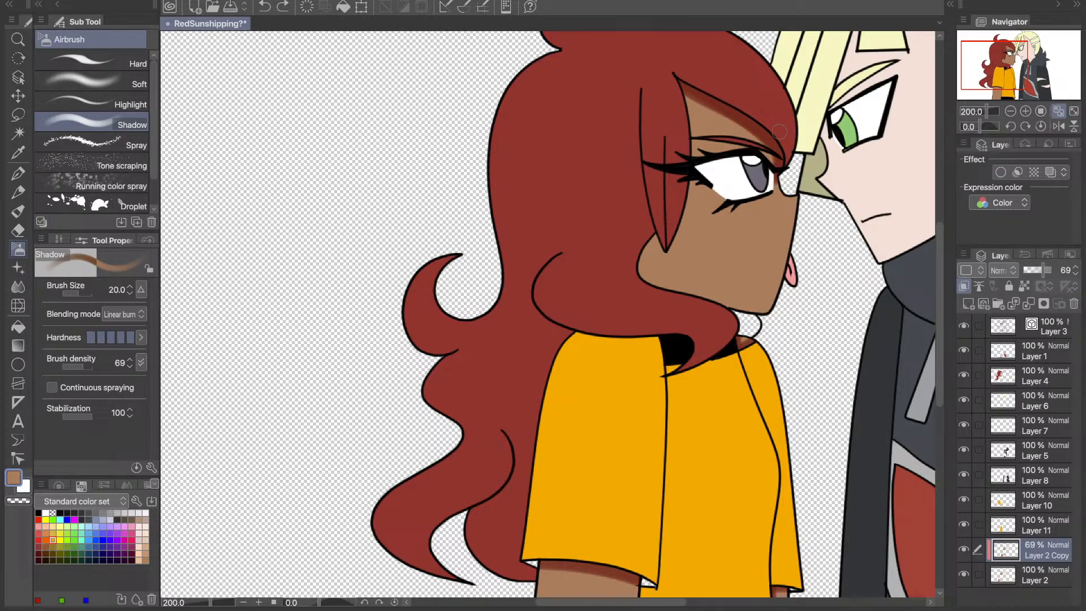
mouse_move(691, 95)
left_mouse_down()
mouse_move(695, 136)
mouse_move(673, 235)
left_mouse_up()
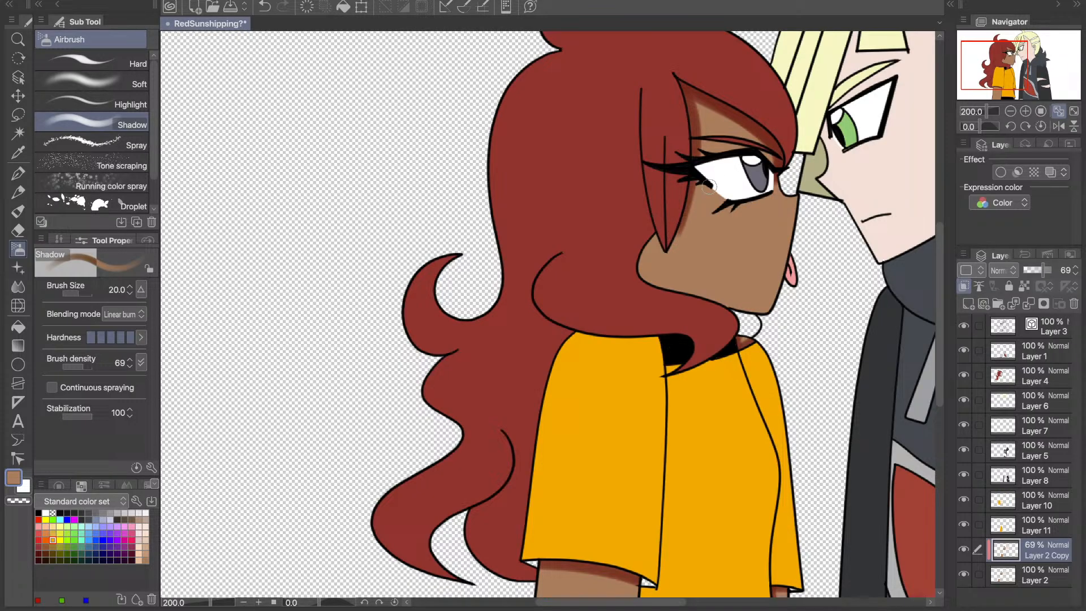
key("ctrl+z")
key("ctrl+z")
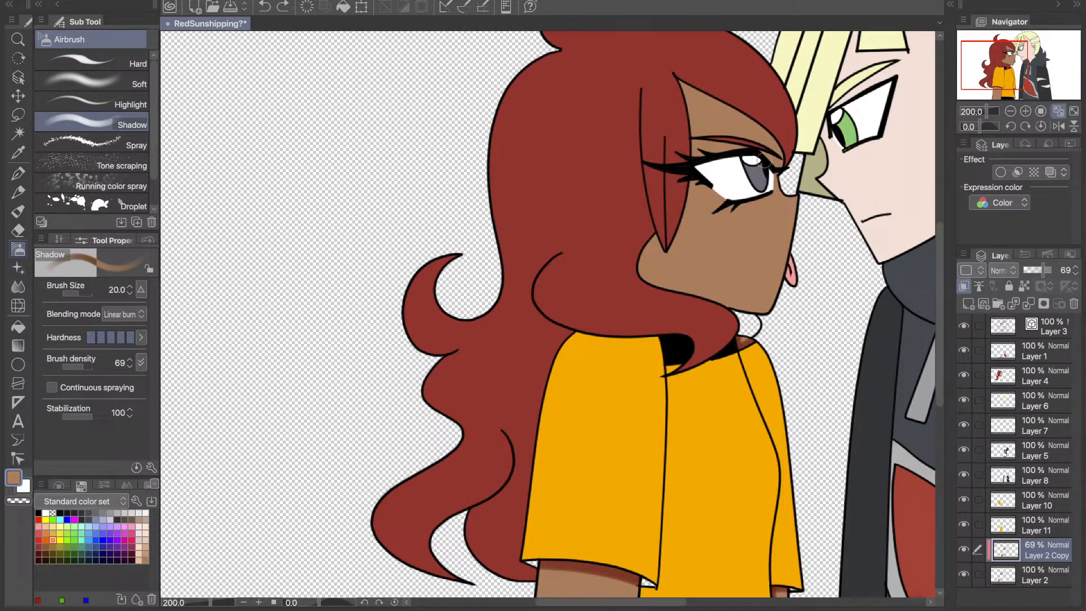
- Try shading the left character's face in continuous passes from the forehead along the hair to the chin, undoing each pass
mouse_move(763, 162)
left_mouse_down()
mouse_move(745, 119)
mouse_move(693, 122)
left_mouse_up()
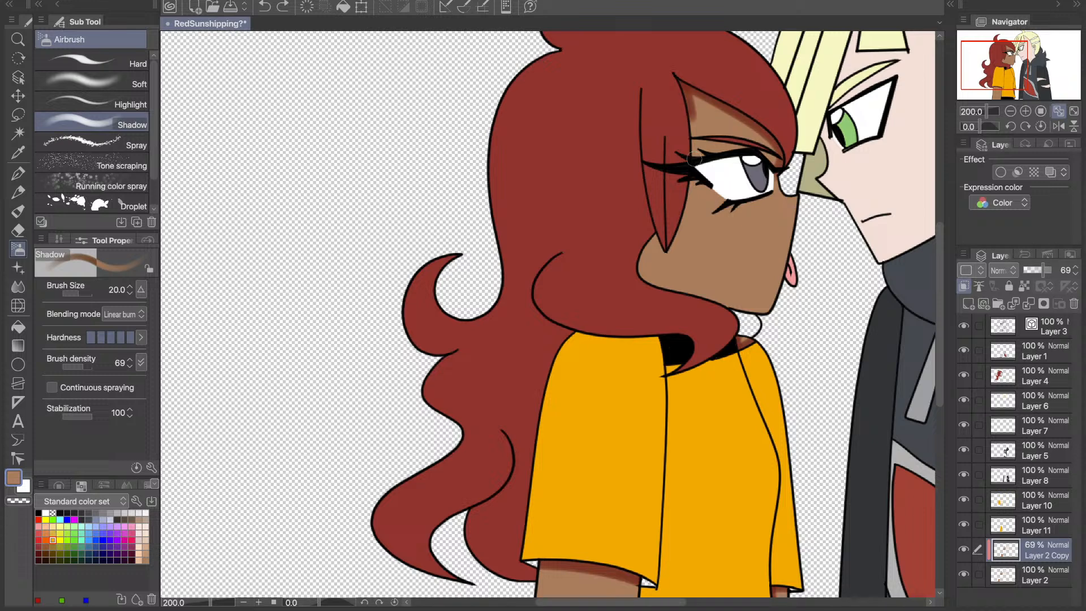
mouse_move(695, 160)
left_mouse_down()
mouse_move(654, 209)
mouse_move(677, 292)
mouse_move(715, 295)
mouse_move(733, 324)
left_mouse_up()
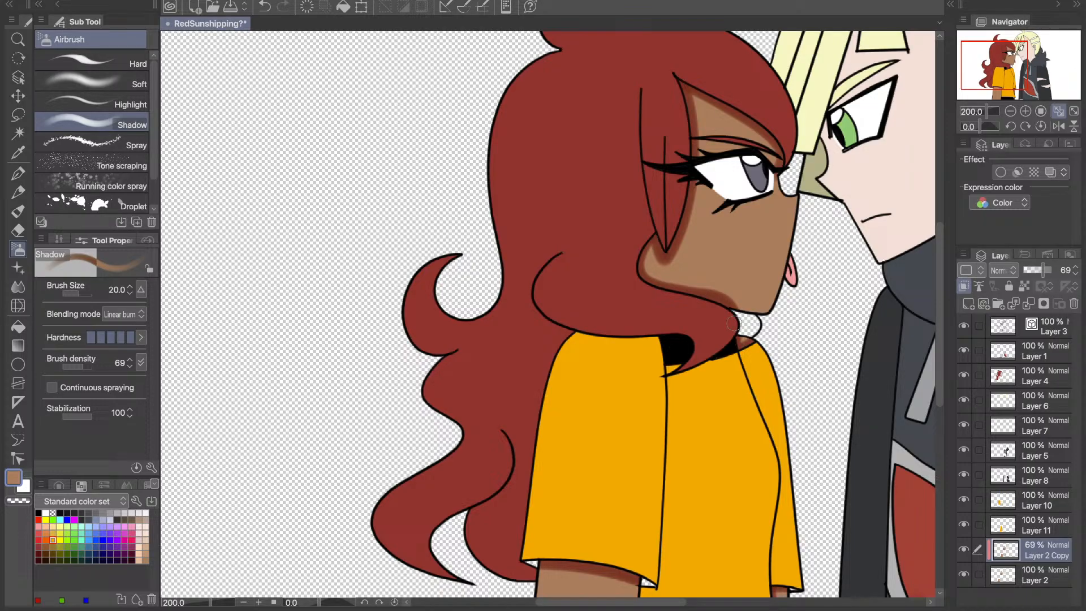
key("ctrl+z")
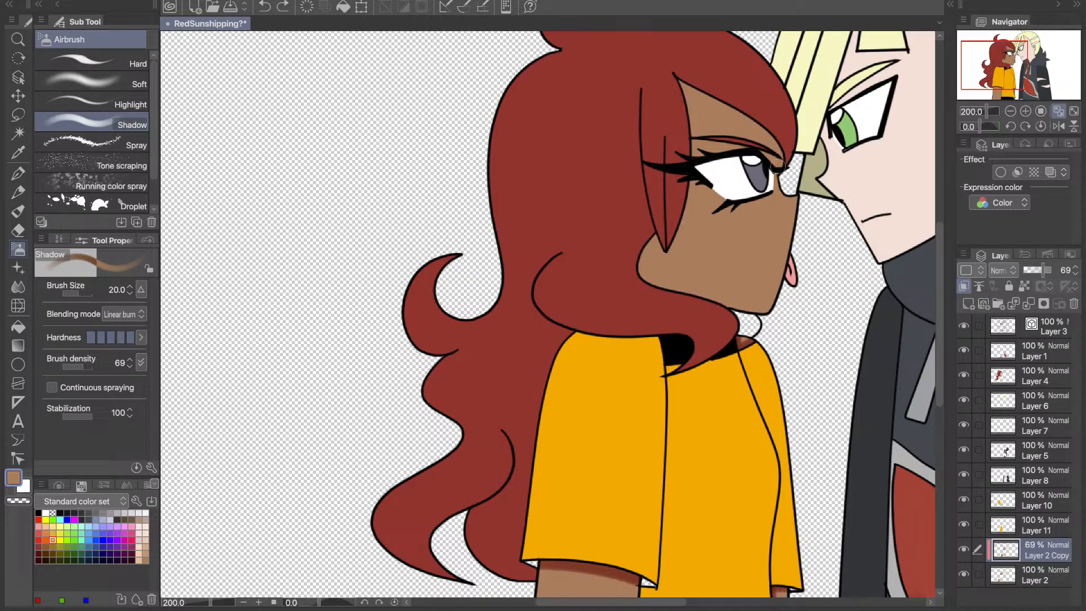
left_click_drag(755, 123, 709, 103)
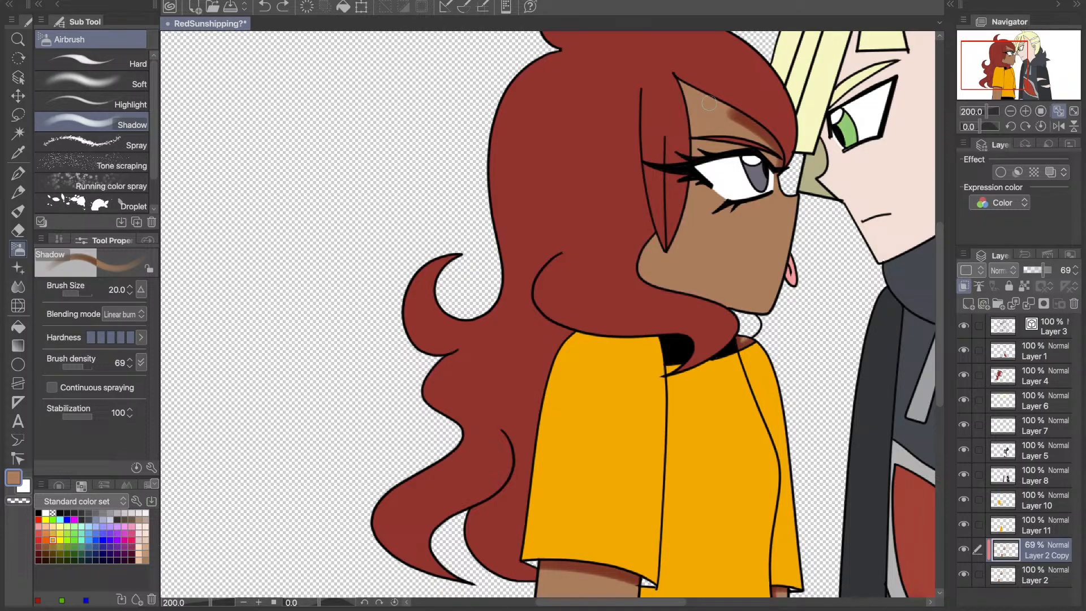
key("ctrl+z")
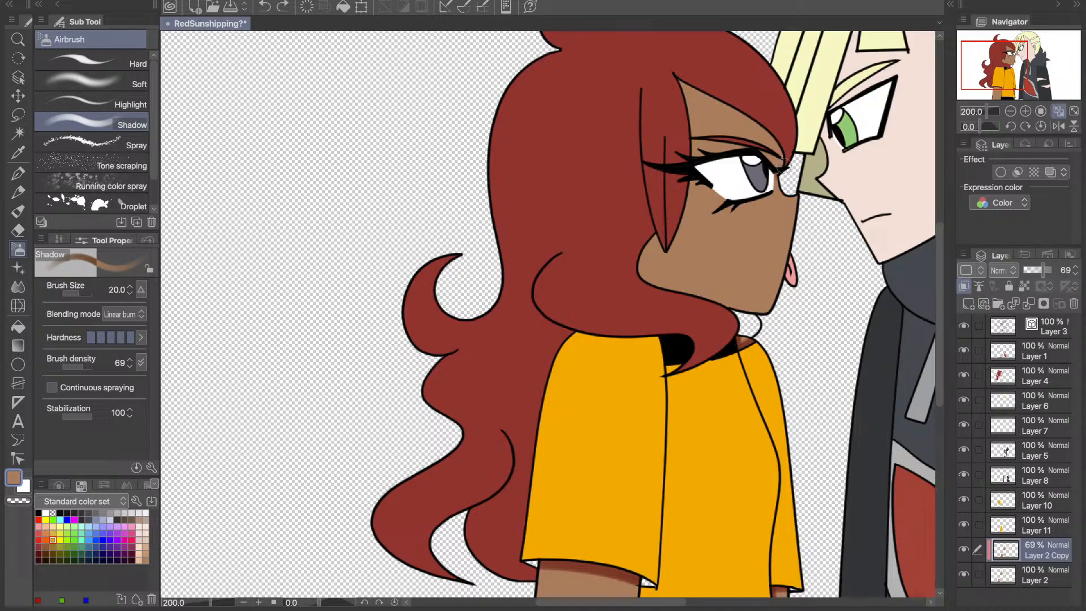
mouse_move(783, 165)
left_mouse_down()
mouse_move(659, 61)
mouse_move(680, 87)
mouse_move(672, 241)
mouse_move(647, 235)
mouse_move(637, 275)
mouse_move(752, 312)
left_mouse_up()
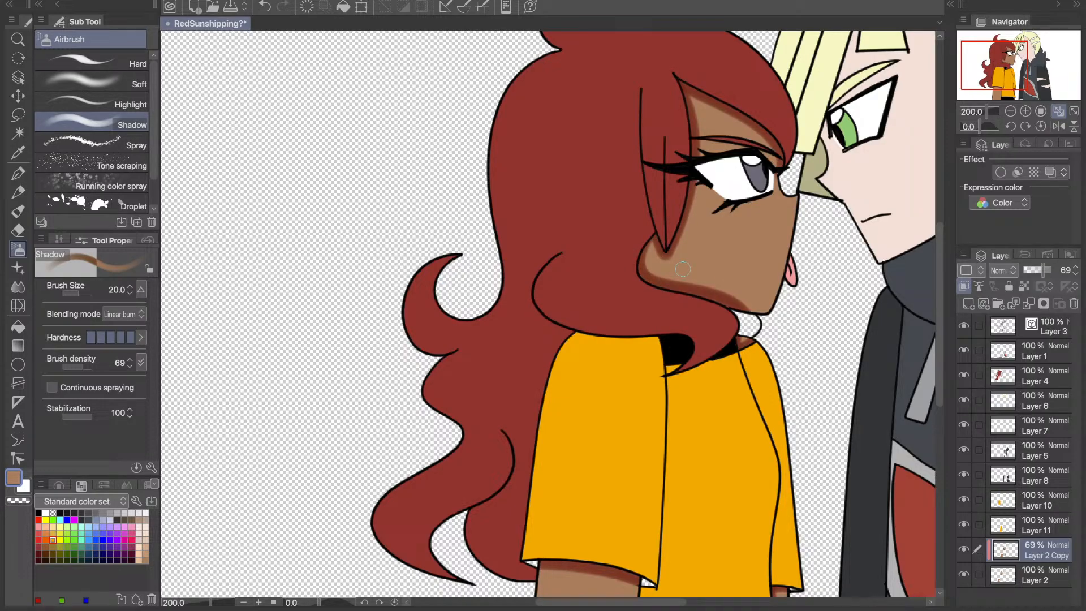
key("ctrl+z")
key("ctrl+z")
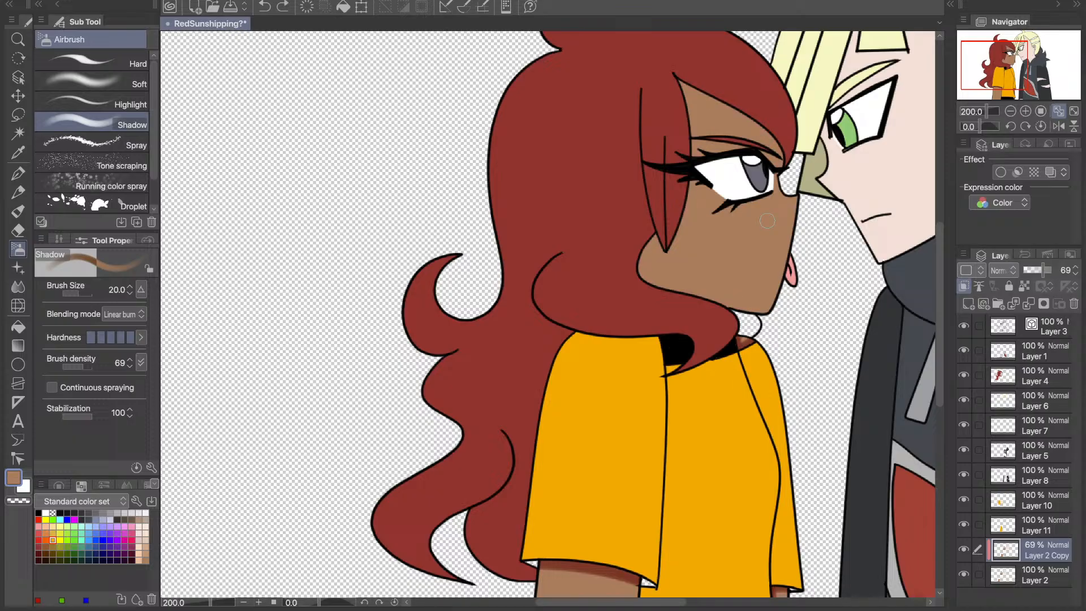
- Shade the skin along the left character's hairline, from the inner eye across the forehead and down the cheek to the jaw
left_click_drag(781, 161, 780, 147)
key("ctrl+z")
mouse_move(781, 173)
left_mouse_down()
mouse_move(777, 147)
mouse_move(666, 70)
left_mouse_up()
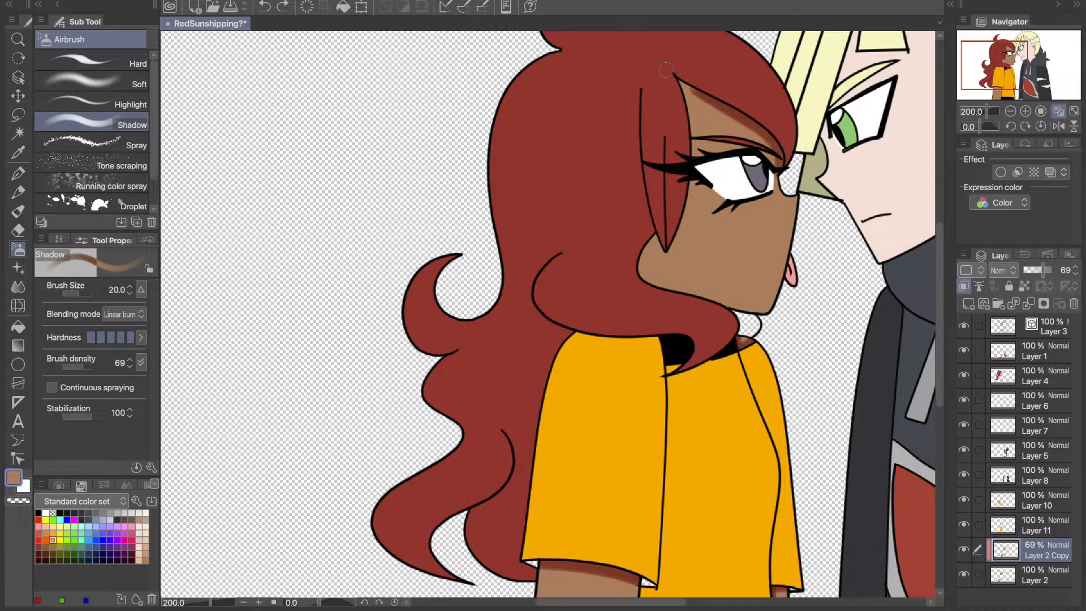
key("ctrl+z")
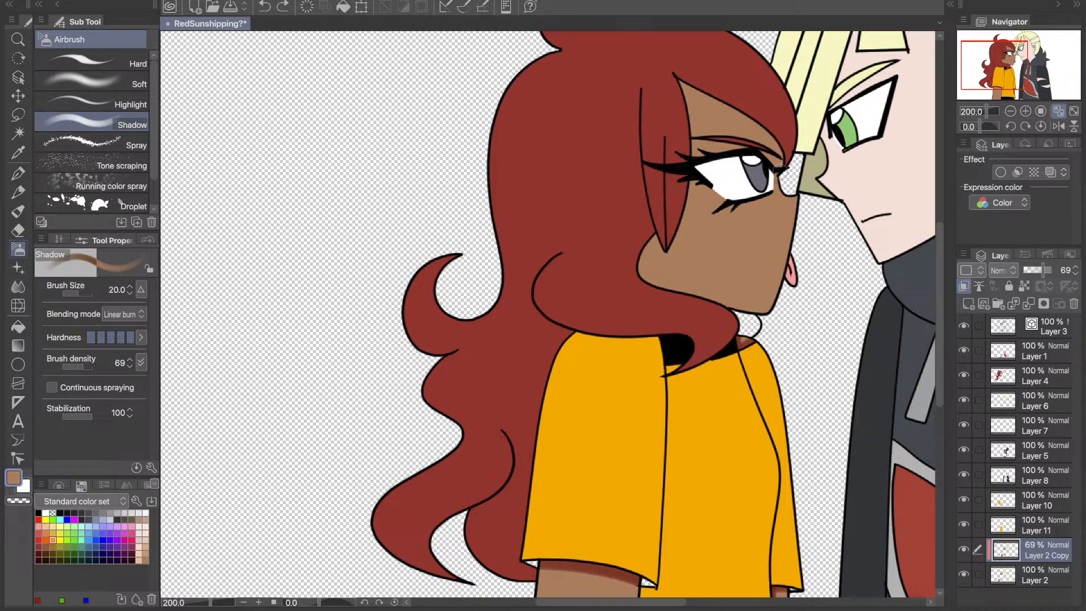
mouse_move(781, 170)
left_mouse_down()
mouse_move(674, 81)
mouse_move(692, 119)
mouse_move(689, 208)
mouse_move(675, 242)
mouse_move(635, 272)
mouse_move(737, 325)
left_mouse_up()
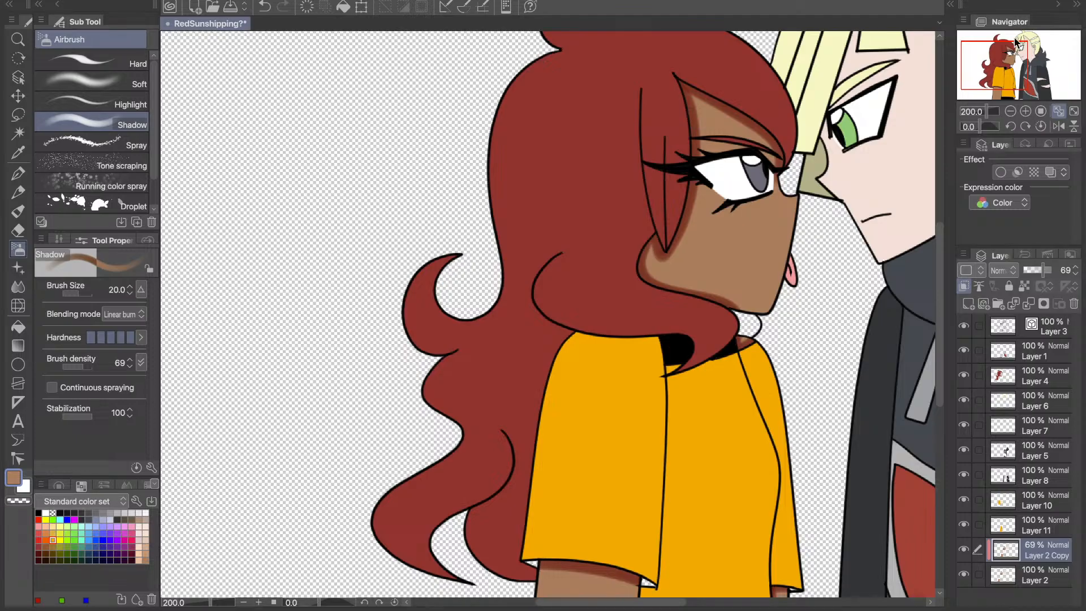
- Repaint the shadow on the left character's near arm directly beneath the orange sleeve
left_click_drag(1016, 42, 1022, 97)
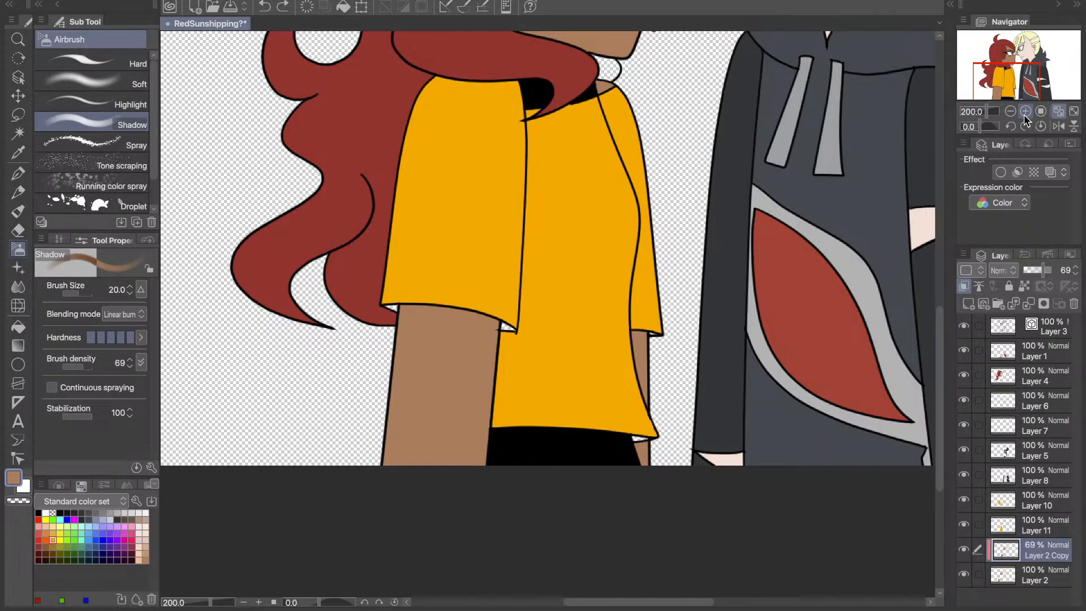
left_click_drag(1009, 84, 1009, 64)
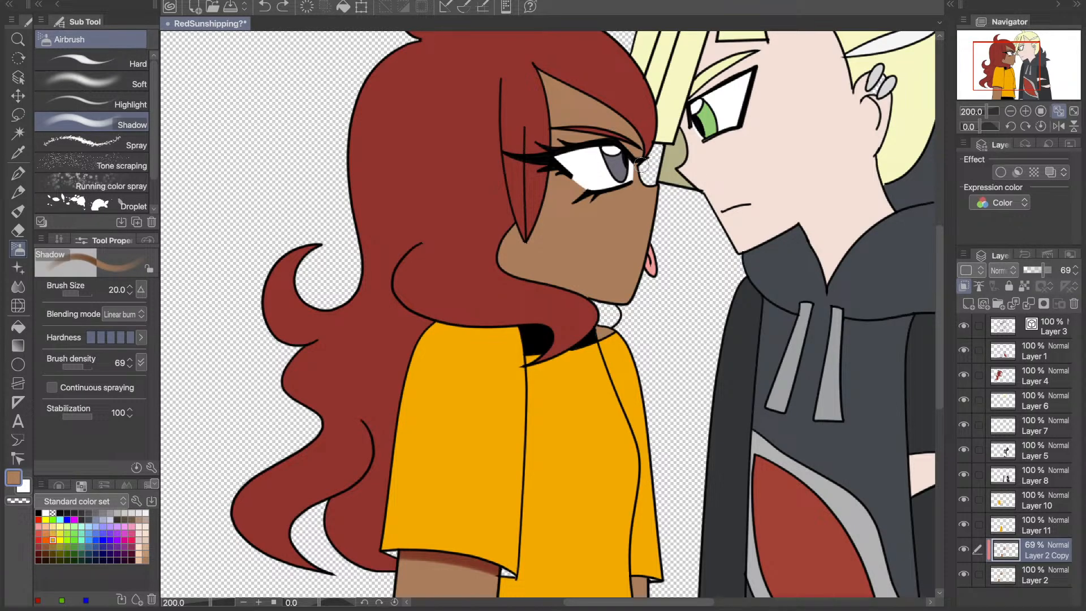
- Try shading the left character's forehead from the inner eye up beneath the fringe, undoing each stroke
left_click_drag(642, 165, 516, 65)
key("ctrl+z")
mouse_move(658, 160)
left_mouse_down()
mouse_move(615, 113)
mouse_move(540, 74)
left_mouse_up()
key("ctrl+z")
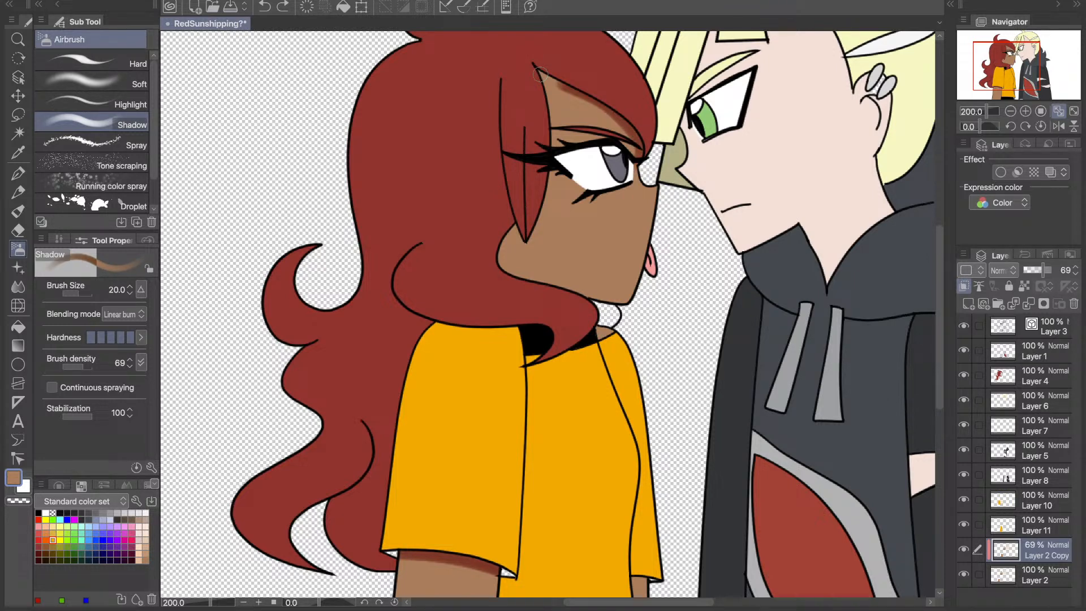
key("ctrl+z")
- Repaint the soft shadow on the left character's face, from beneath the fringe down along the hair to the chin
mouse_move(593, 100)
left_mouse_down()
mouse_move(548, 102)
mouse_move(524, 244)
mouse_move(517, 230)
mouse_move(504, 234)
mouse_move(601, 314)
left_mouse_up()
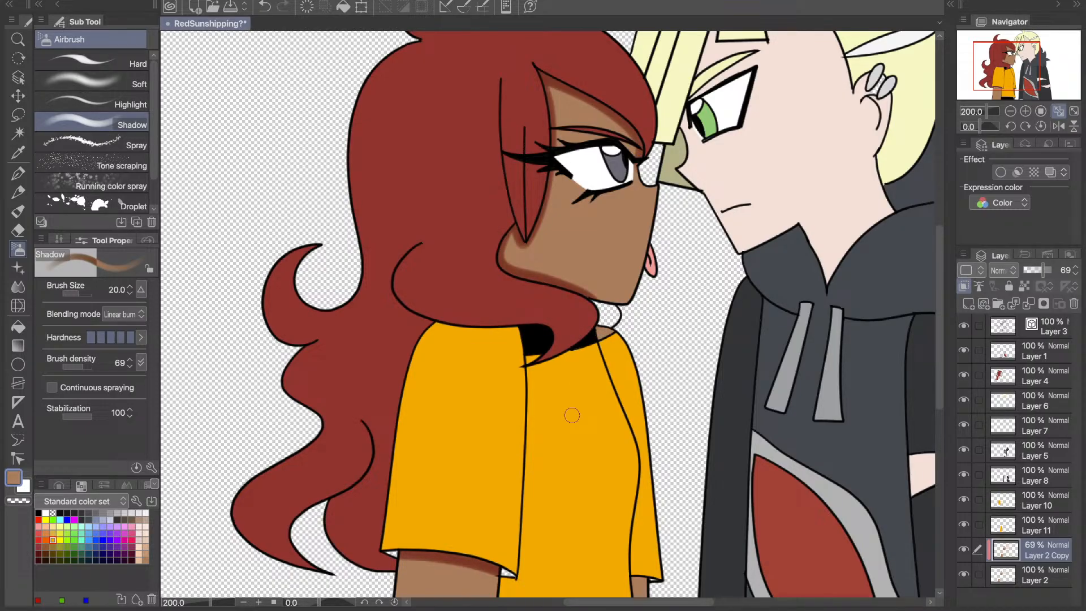
left_click_drag(1027, 75, 1025, 76)
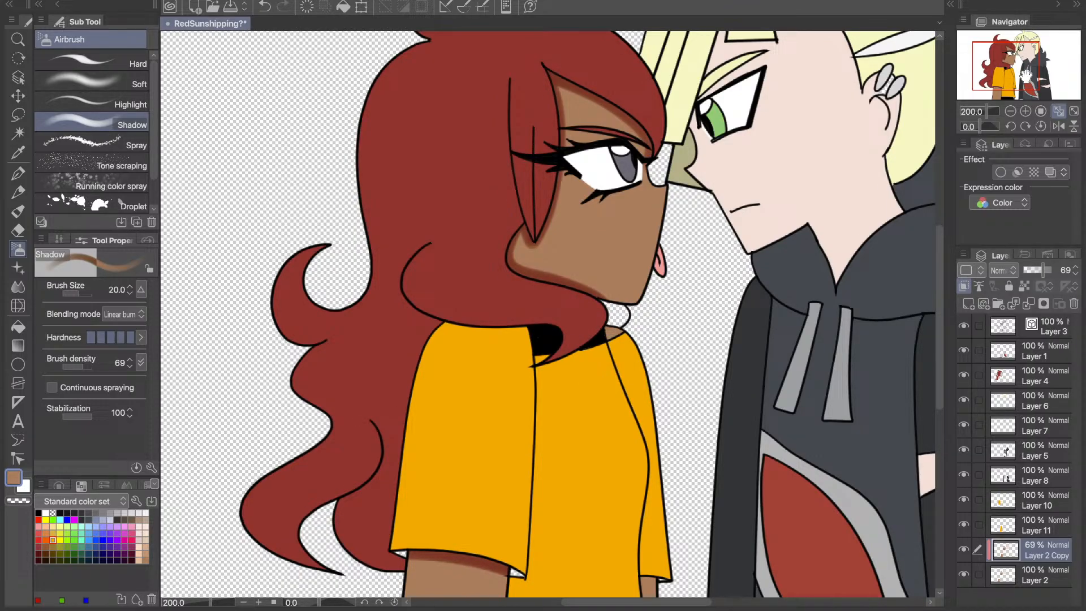
left_click(1040, 111)
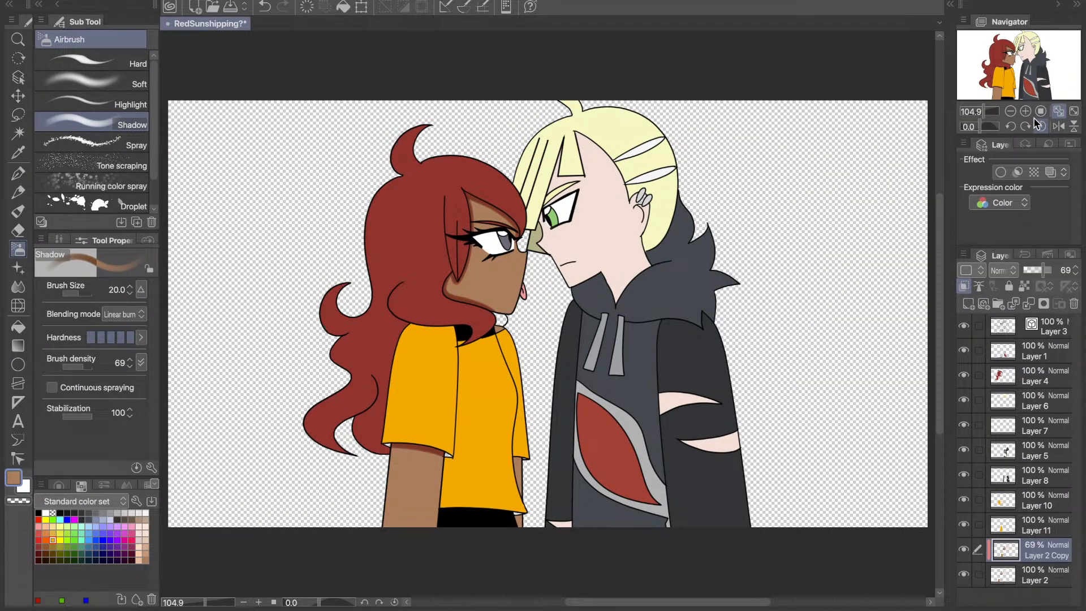
- Make Layer 2 active and sample a reddish-brown tone from the left character for filling
left_click(1038, 583)
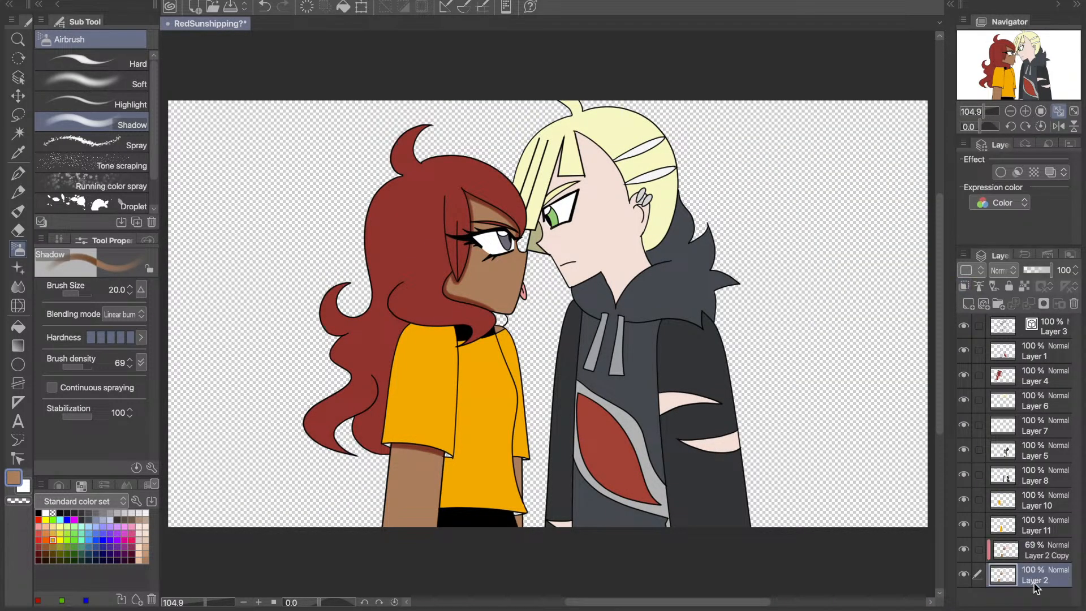
left_click(19, 151)
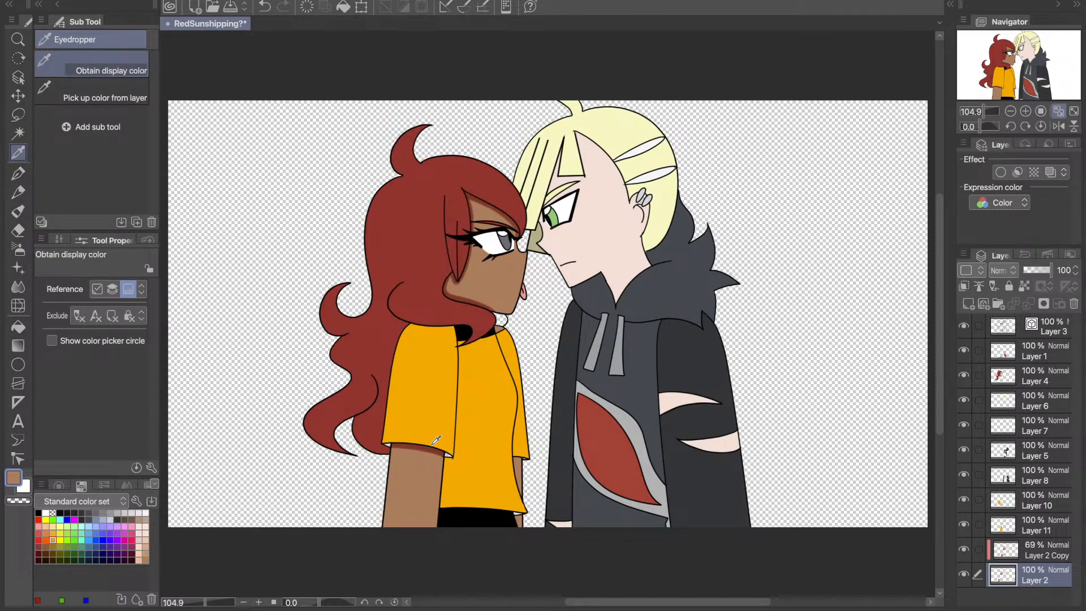
left_click(362, 418)
key("g")
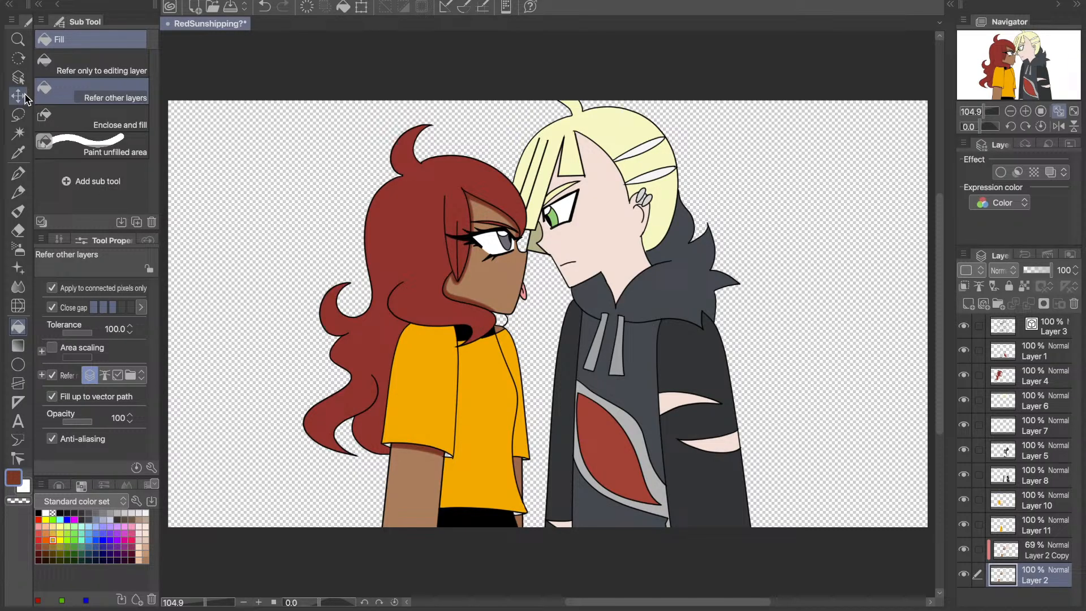
key("i")
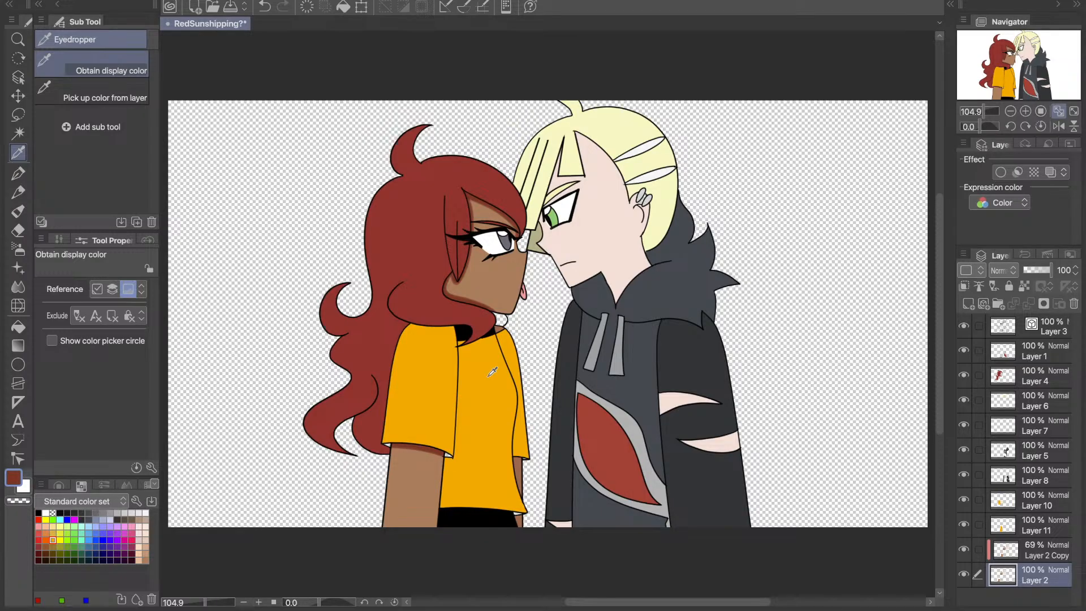
- Try merging Layer 2 Copy down into Layer 2, undoing the merge
left_click(1027, 556)
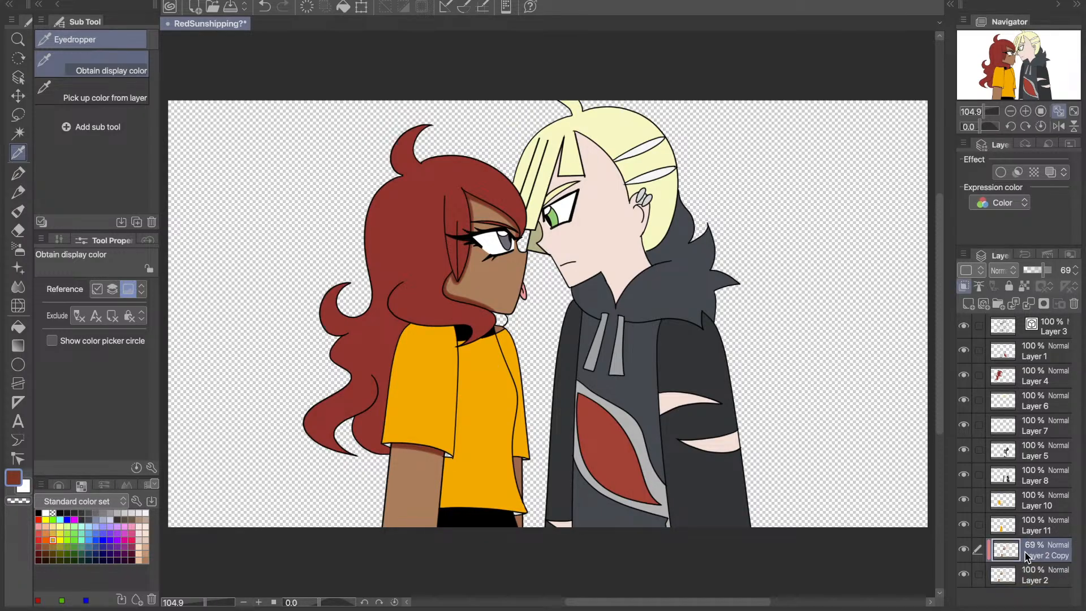
key("super+e")
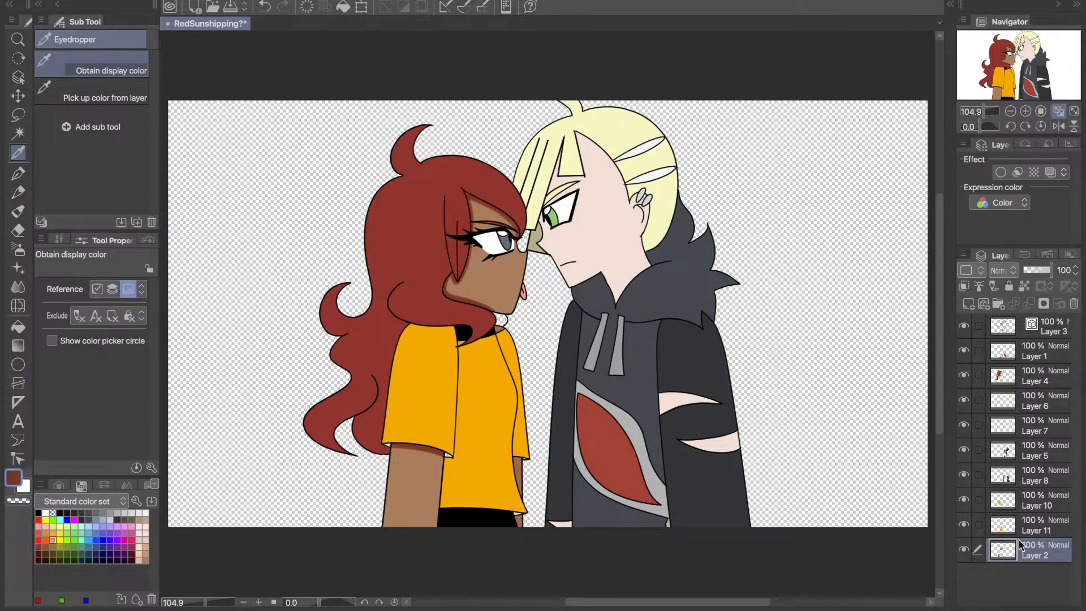
key("ctrl+z")
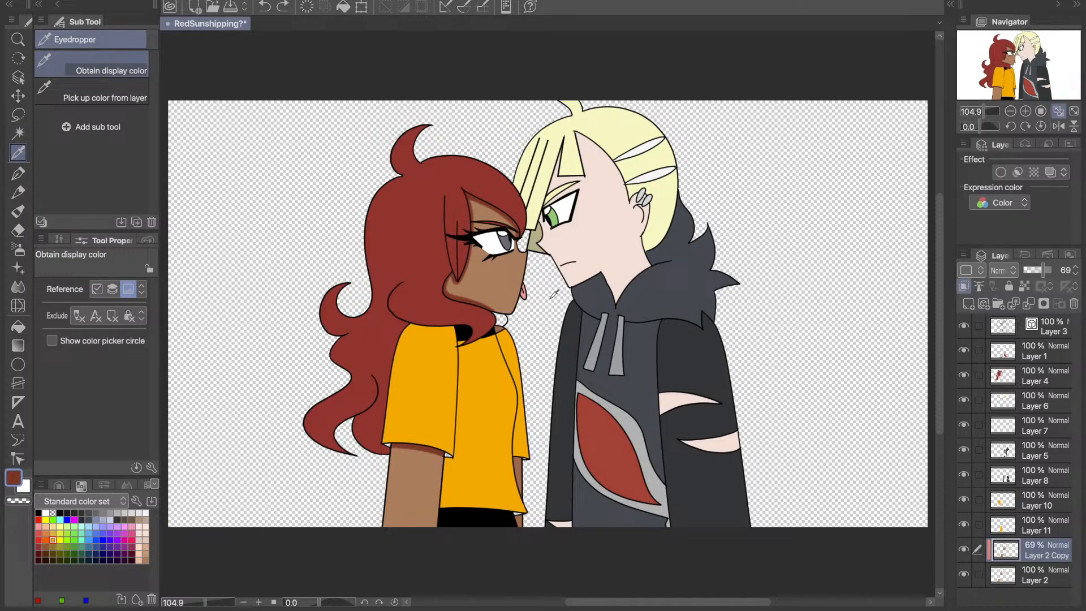
- Sample the right character's skin colour and airbrush shadows along both edges of the upper sleeve tear on Layer 2 Copy
left_click(598, 259)
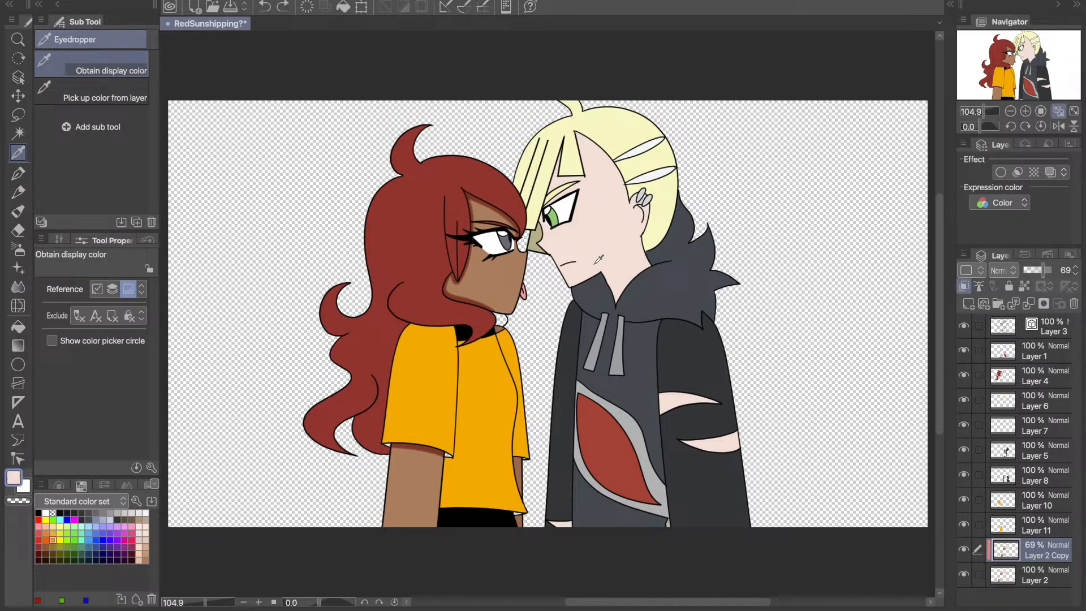
left_click(17, 250)
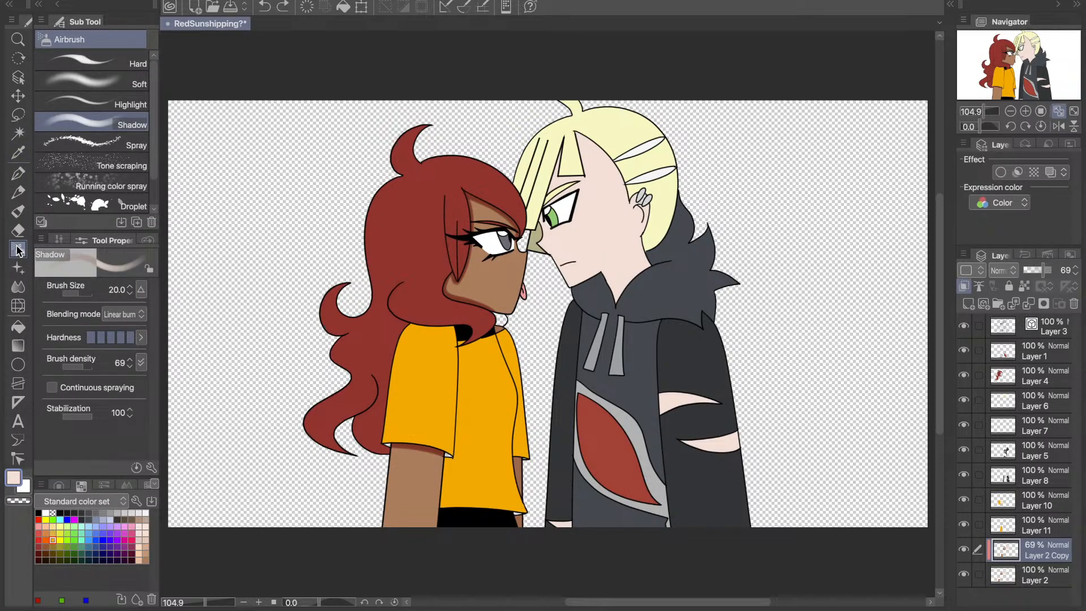
left_click(1025, 111)
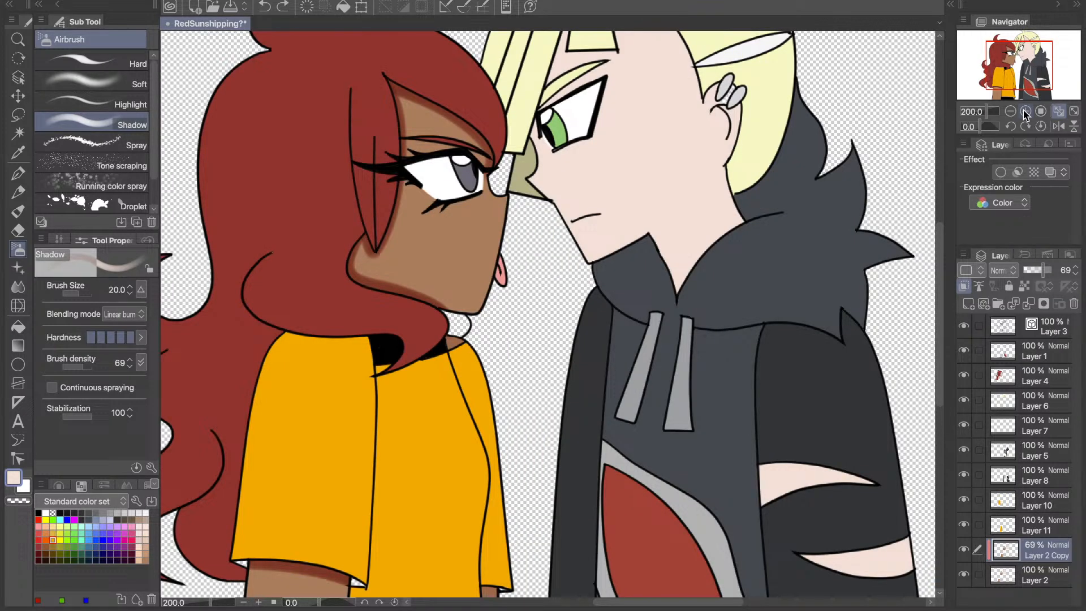
left_click(1025, 112)
left_click_drag(1031, 95, 1036, 85)
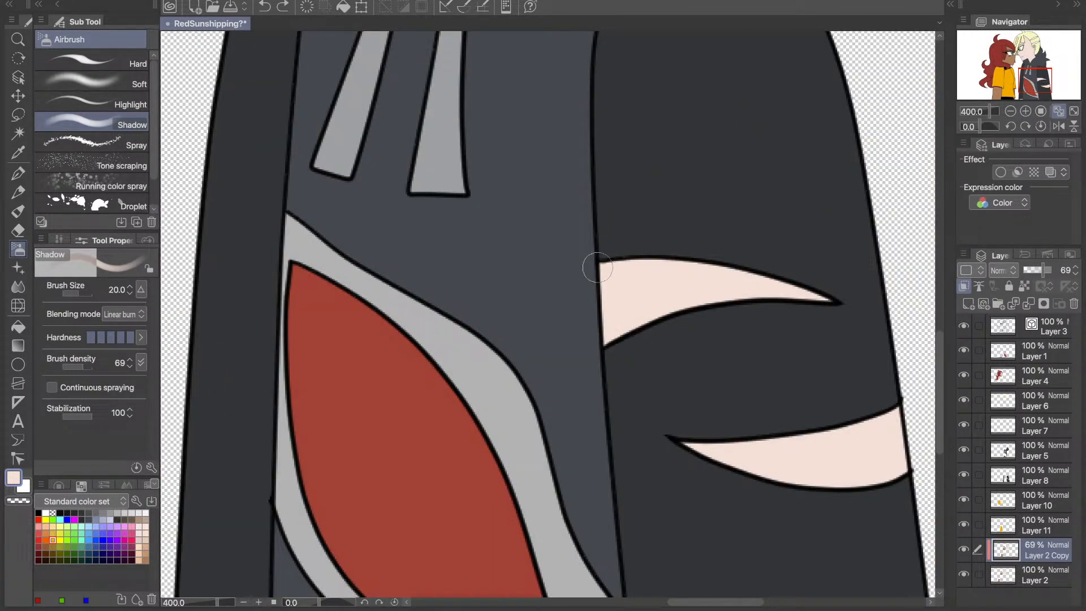
left_click_drag(597, 269, 831, 304)
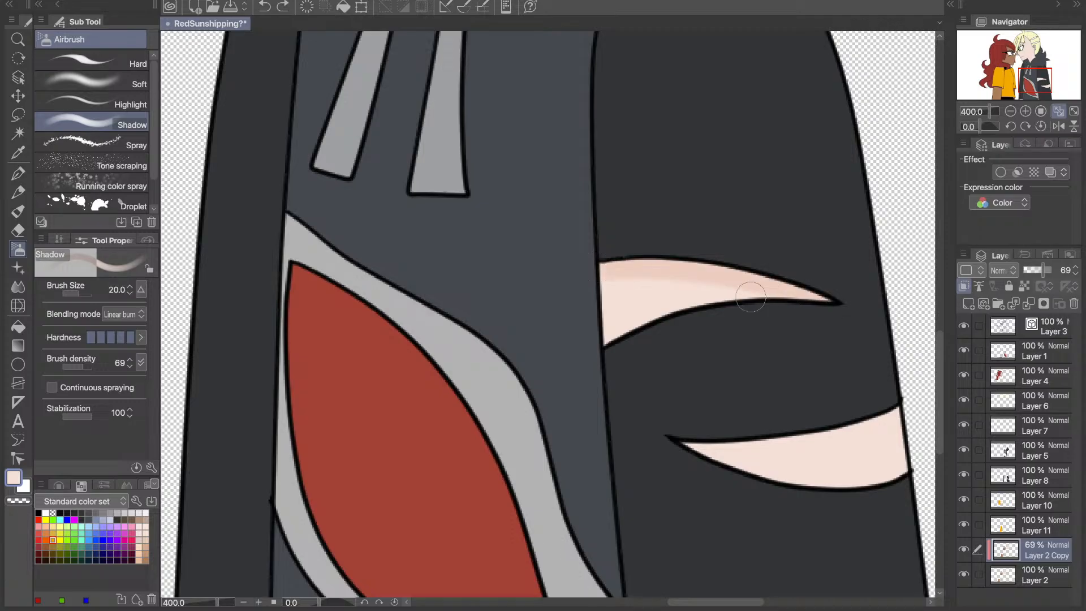
key("ctrl+z")
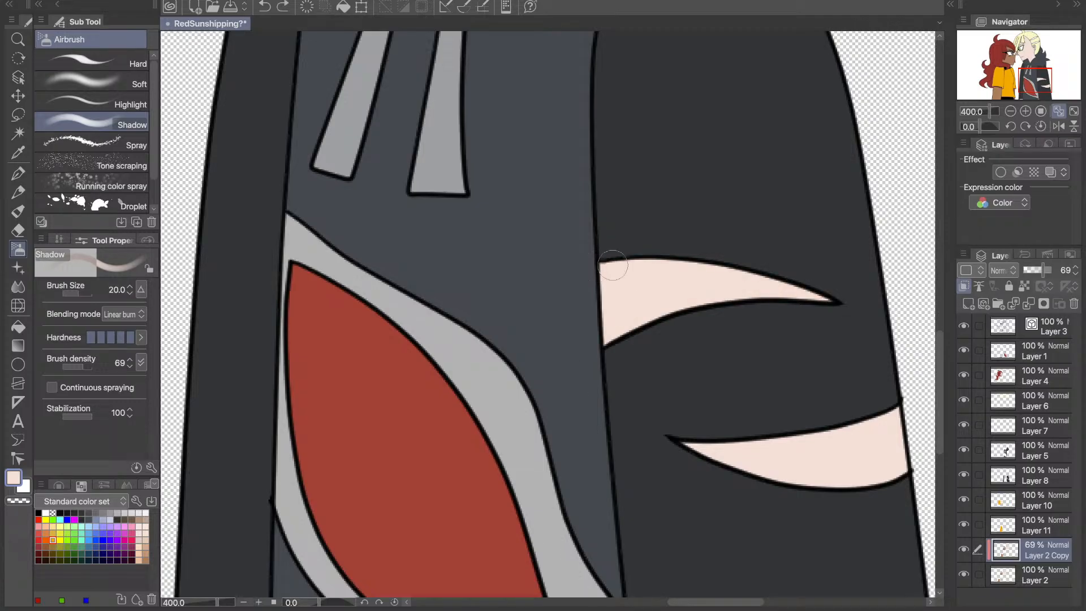
left_click_drag(613, 266, 839, 297)
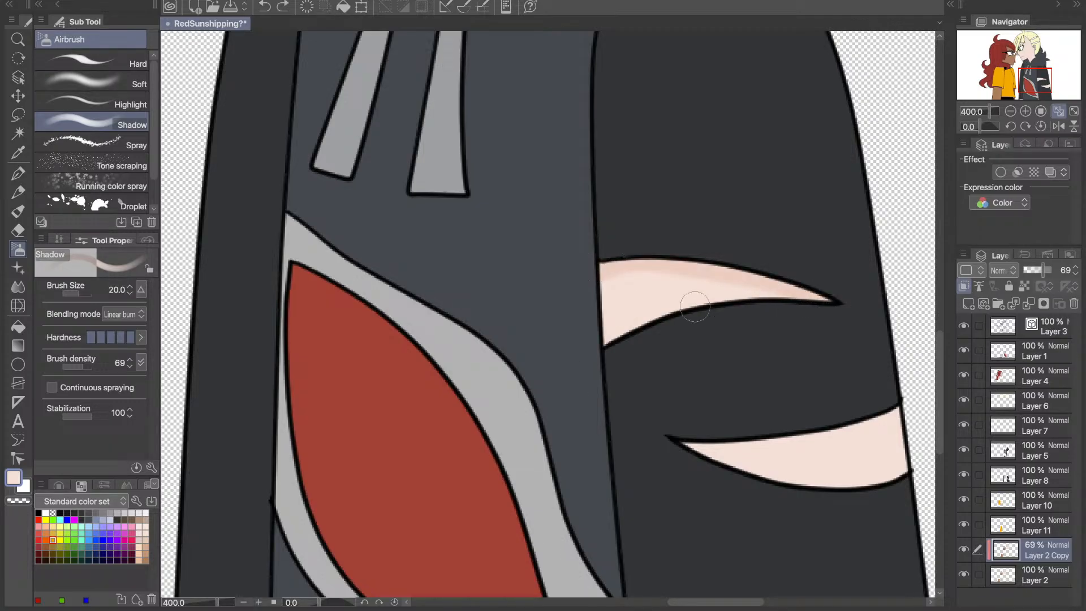
left_click_drag(635, 328, 710, 301)
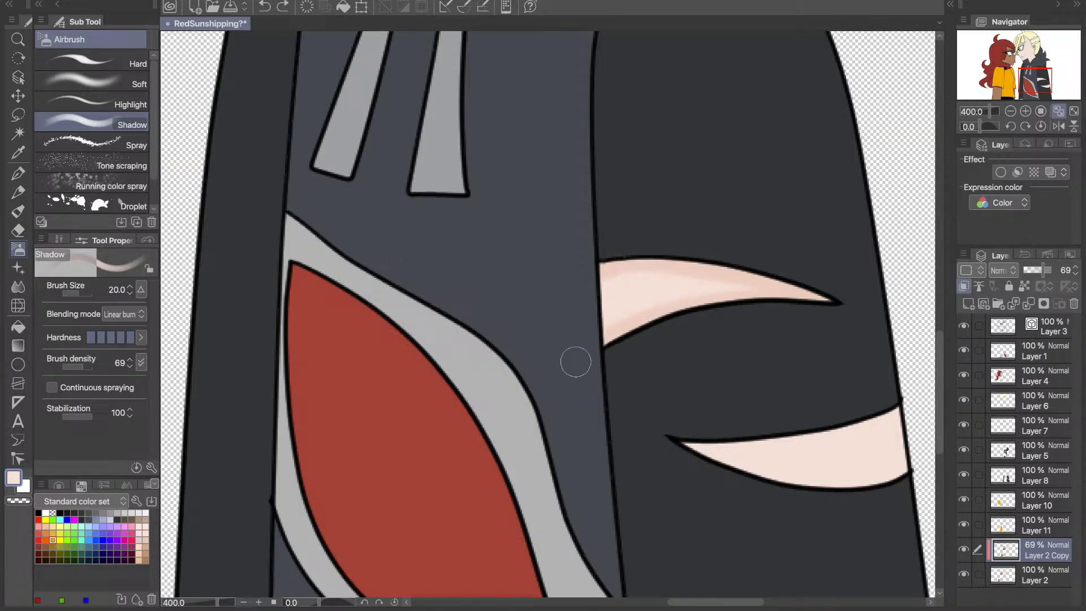
left_click_drag(617, 333, 737, 297)
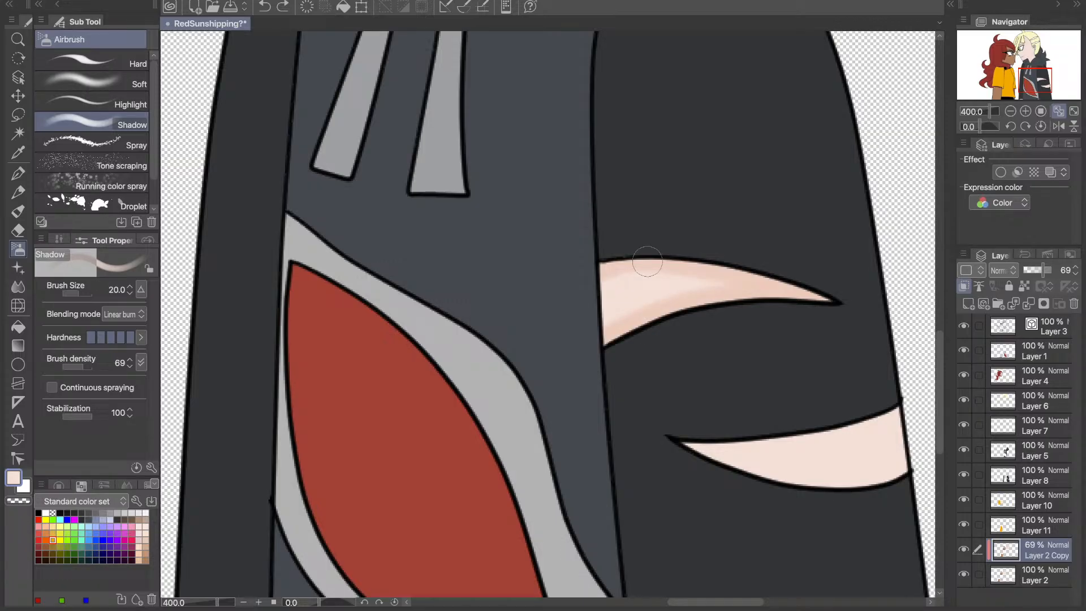
left_click_drag(647, 261, 815, 291)
- Shade both edges of the skin in the right character's lower sleeve tear and the wrist skin beneath the far cuff
scroll(815, 292, "right", 2)
scroll(815, 291, "down", 2)
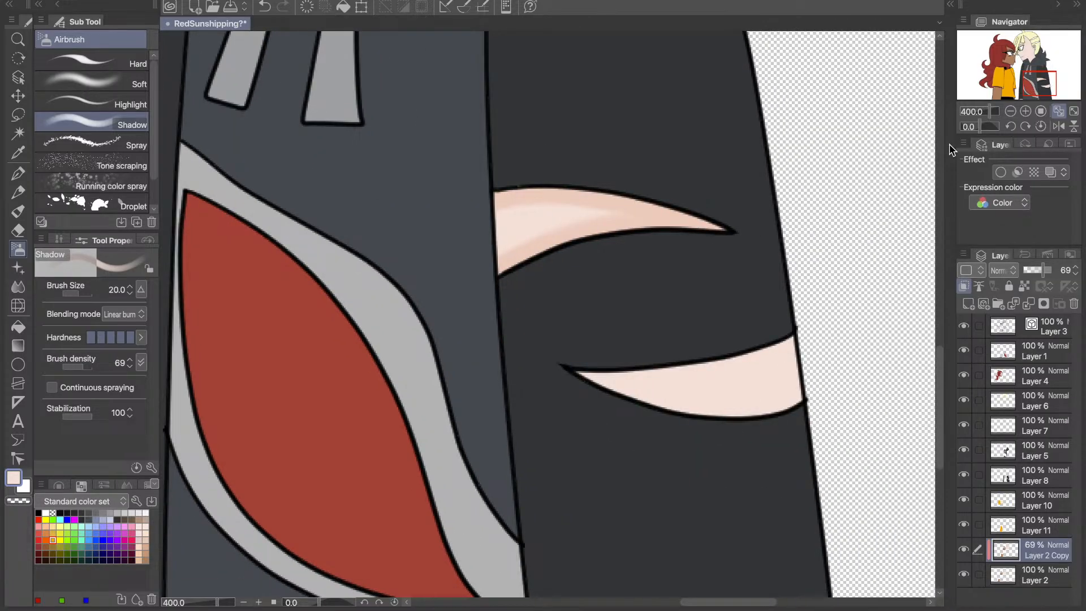
left_click_drag(582, 373, 798, 341)
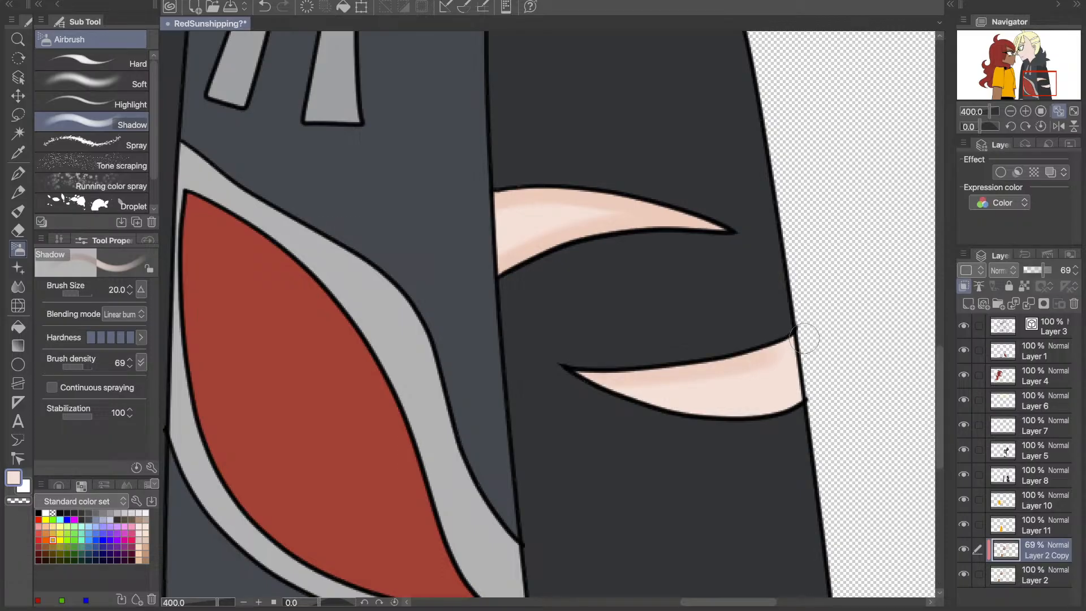
mouse_move(622, 406)
left_mouse_down()
mouse_move(805, 411)
mouse_move(840, 381)
mouse_move(645, 414)
left_mouse_up()
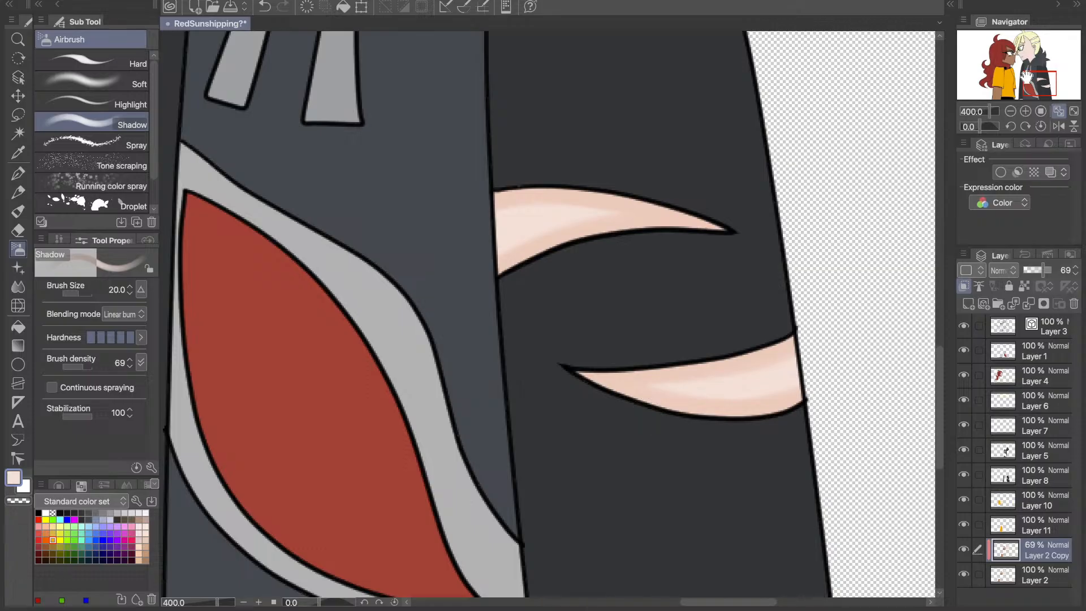
left_click_drag(1026, 75, 1006, 90)
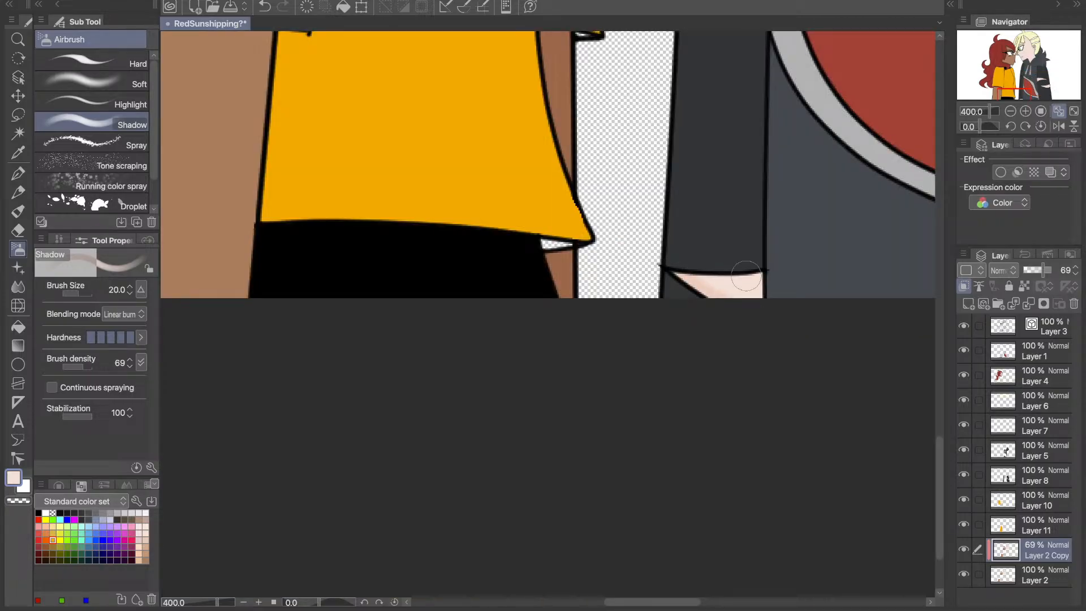
- Fill the empty ear gap between the right character's earrings with skin colour on Layer 2, then reactivate Layer 2 Copy
left_click_drag(1032, 76, 1021, 47)
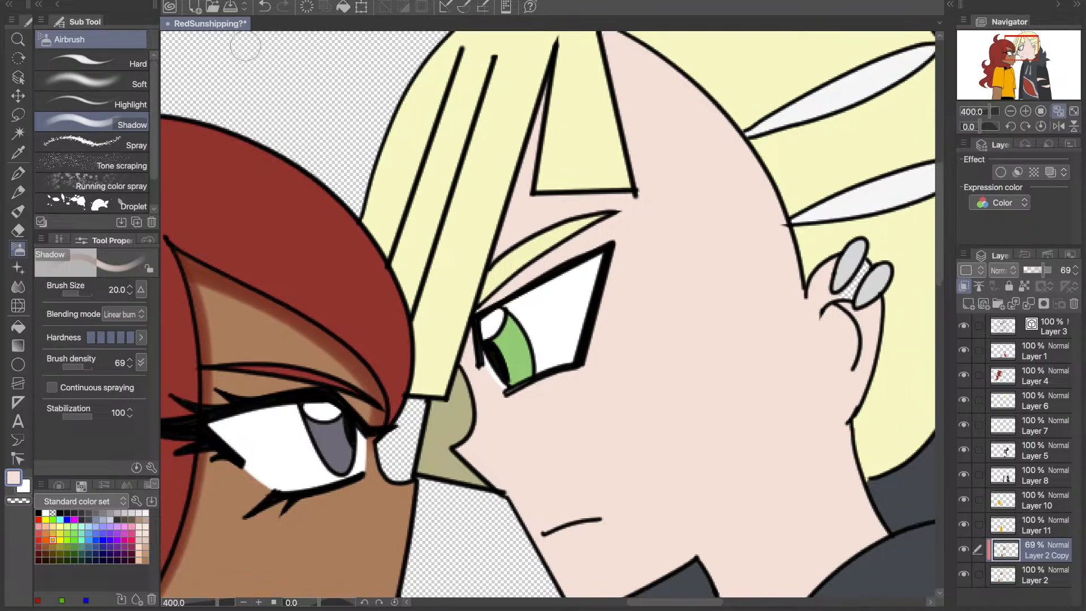
left_click(18, 152)
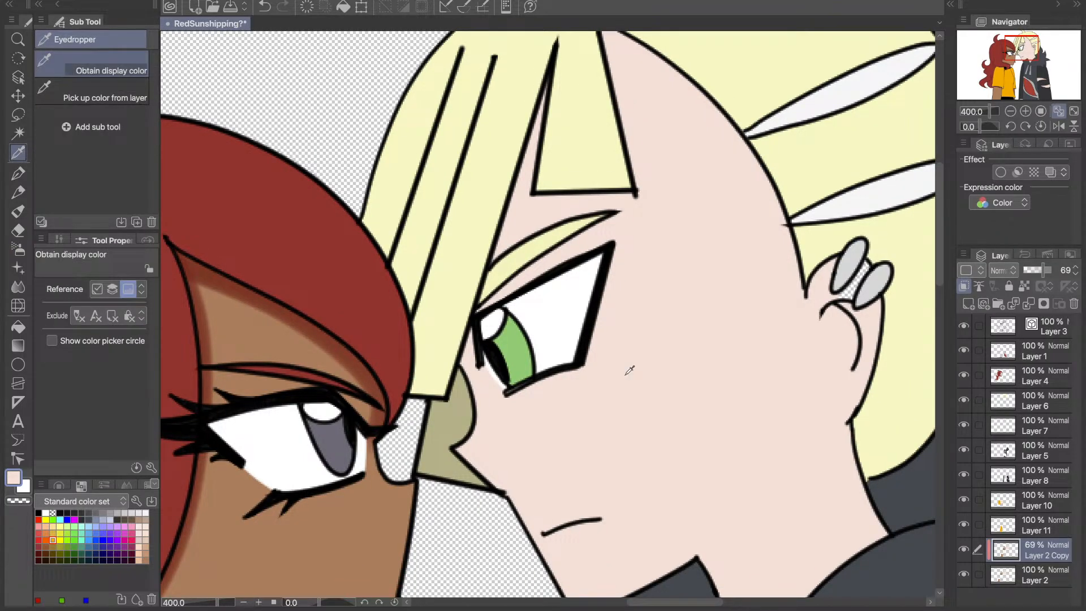
key("g")
left_click(1029, 575)
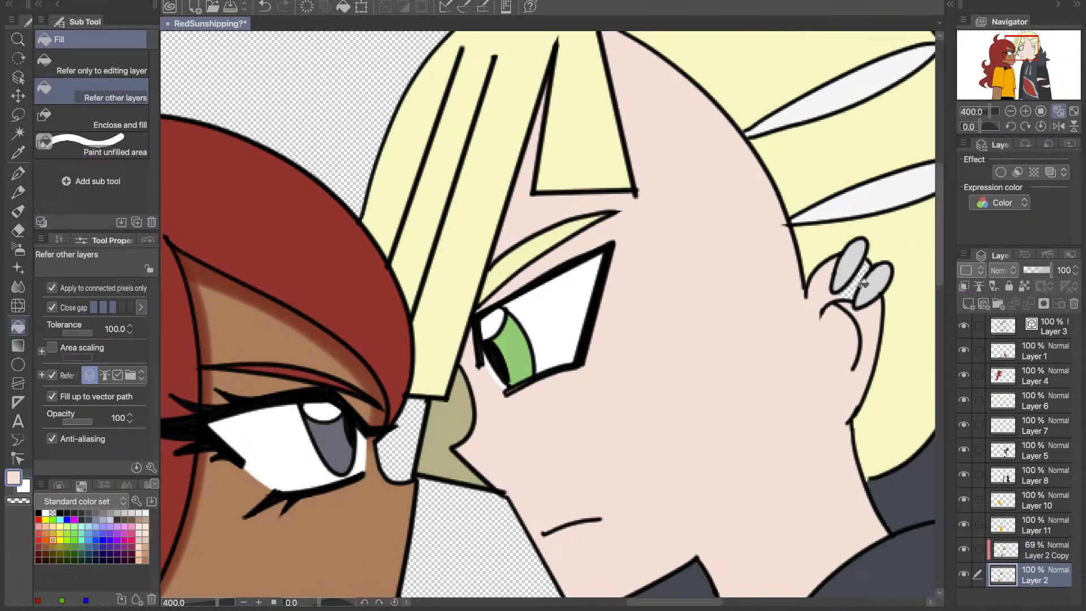
left_click(1009, 543)
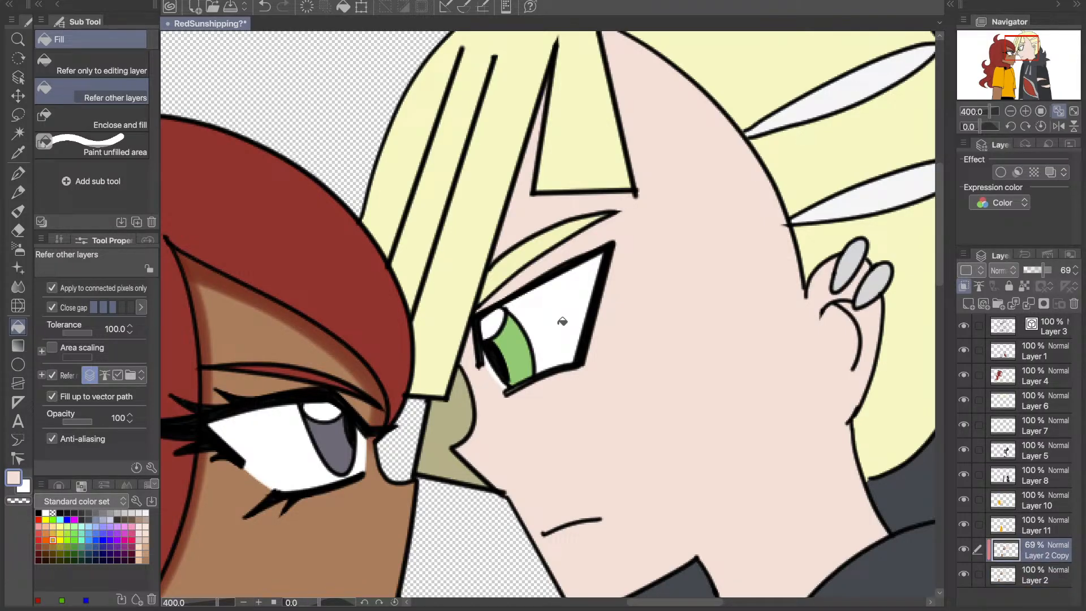
- Thicken the right character's eye outline on Layer 3 with the black Line pen at size 5 and erase the stray inner-corner tip
left_click(1044, 327)
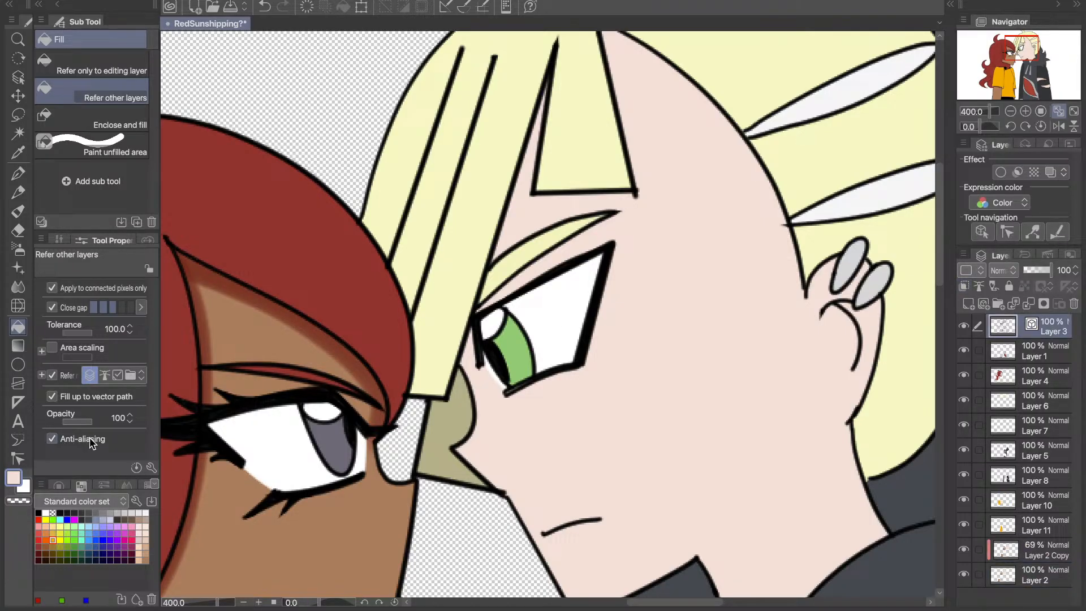
key("d")
key("p")
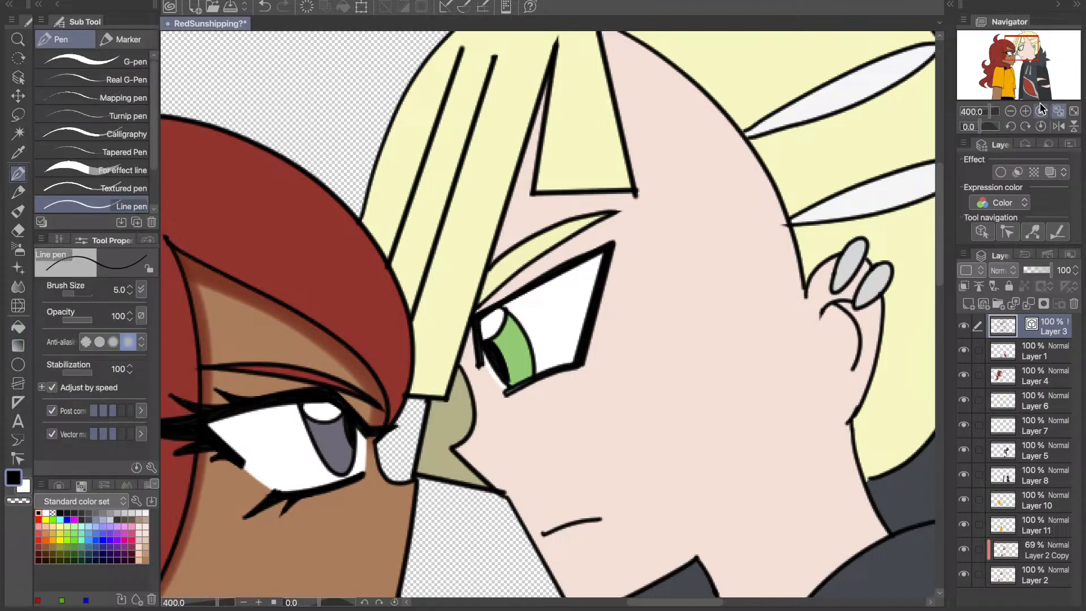
left_click(1026, 111)
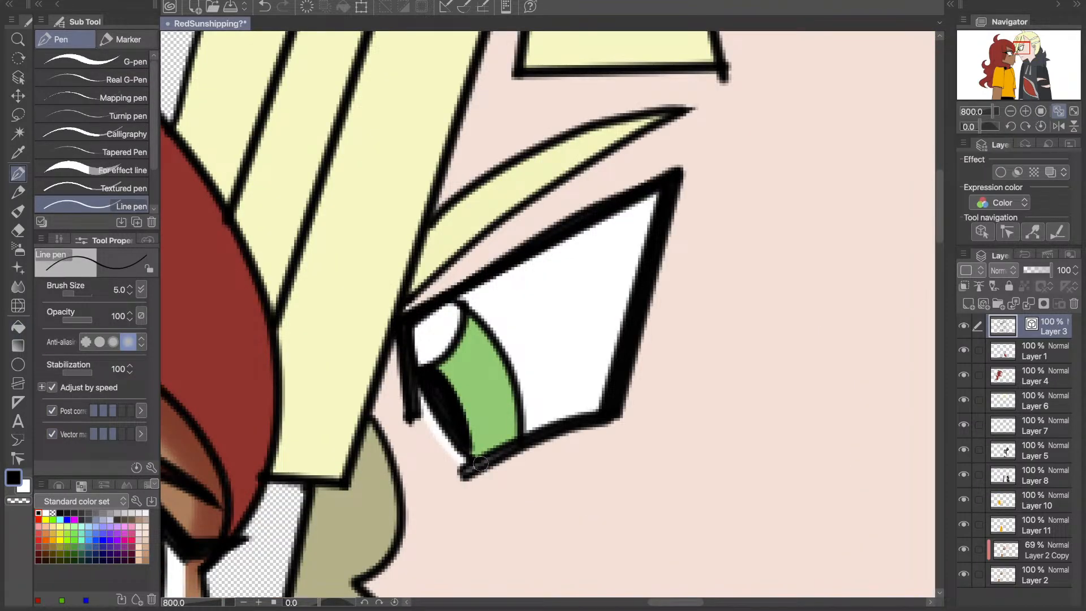
left_click_drag(480, 464, 563, 451)
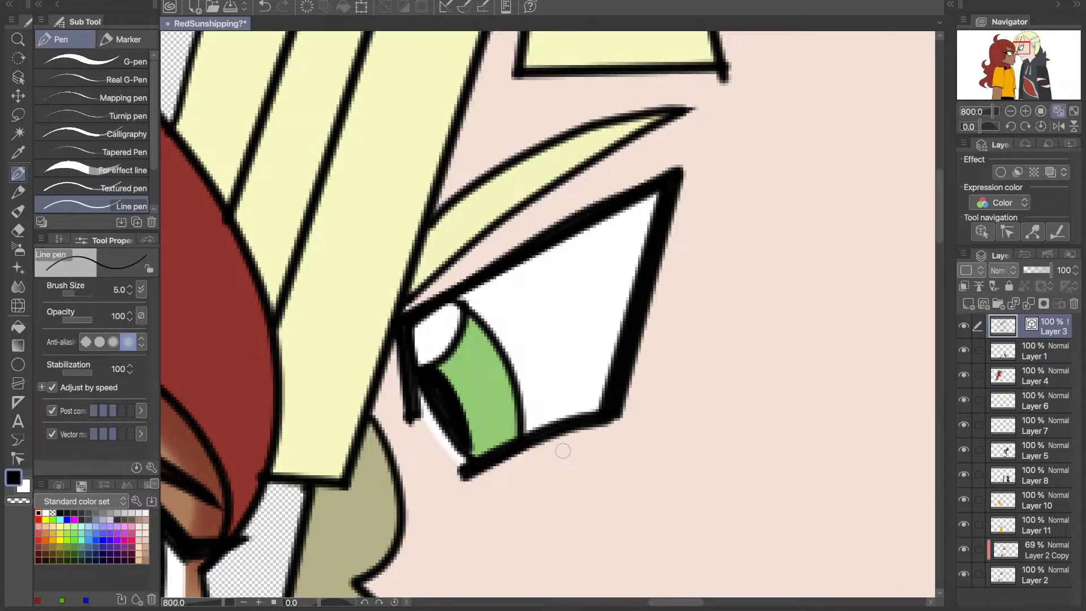
left_click_drag(409, 421, 399, 334)
left_click_drag(404, 375, 459, 285)
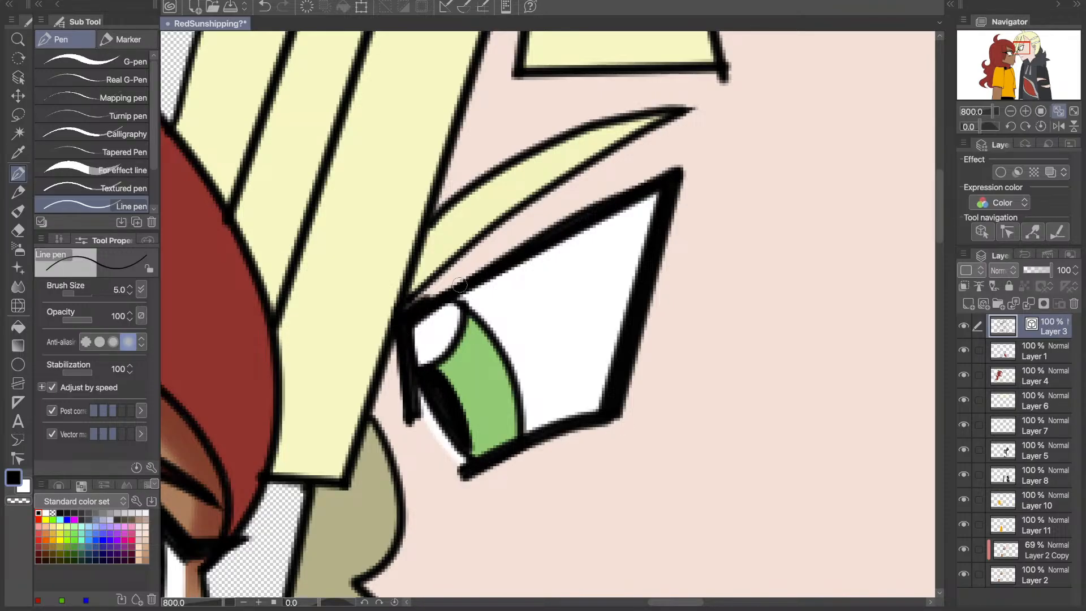
mouse_move(520, 246)
left_mouse_down()
mouse_move(421, 295)
mouse_move(675, 177)
left_mouse_up()
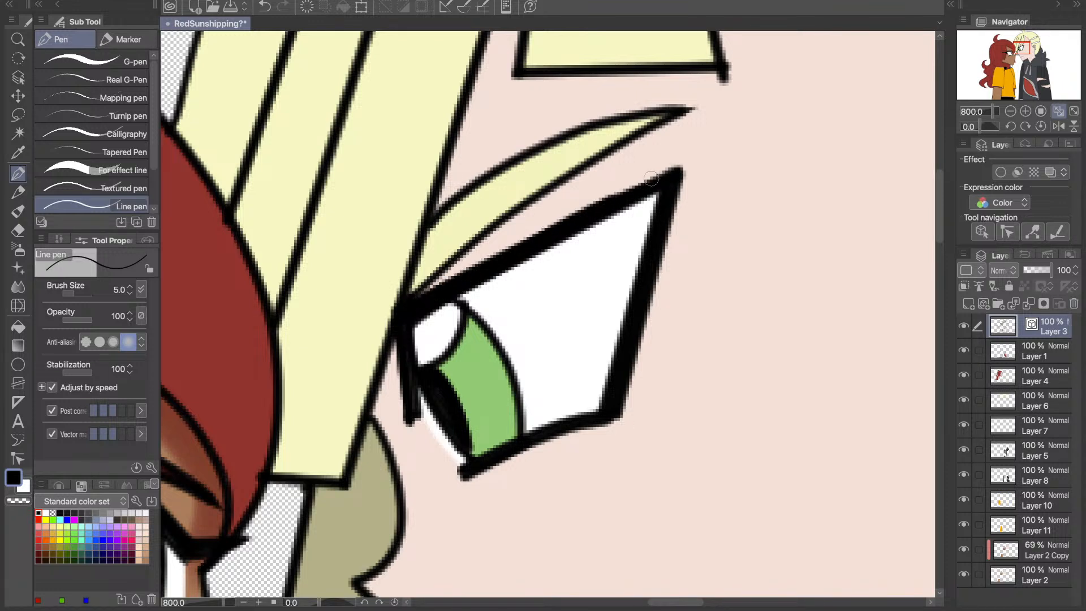
left_click_drag(651, 178, 676, 170)
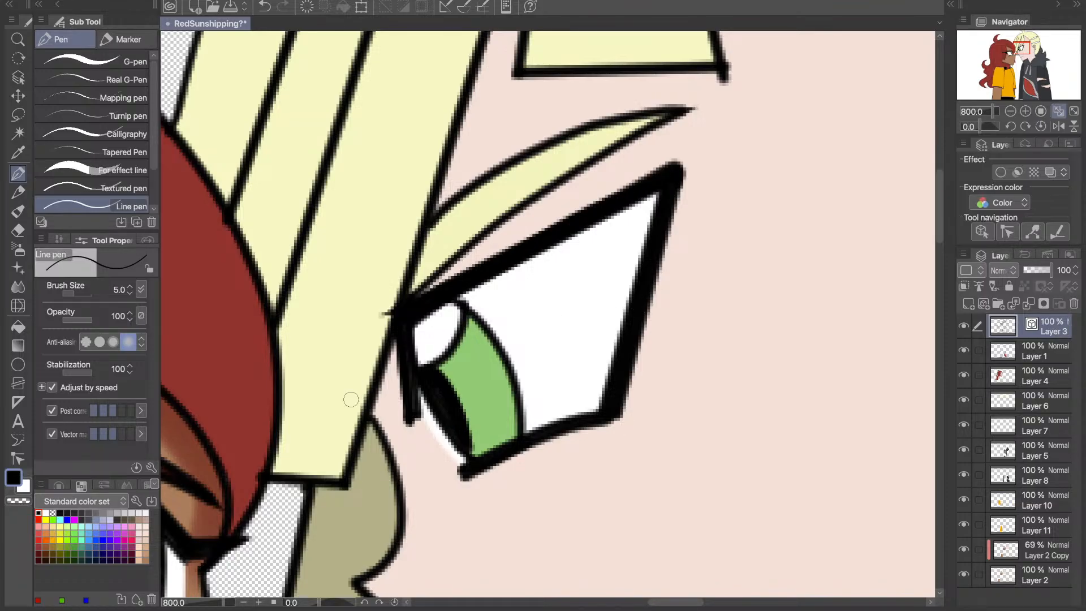
key("e")
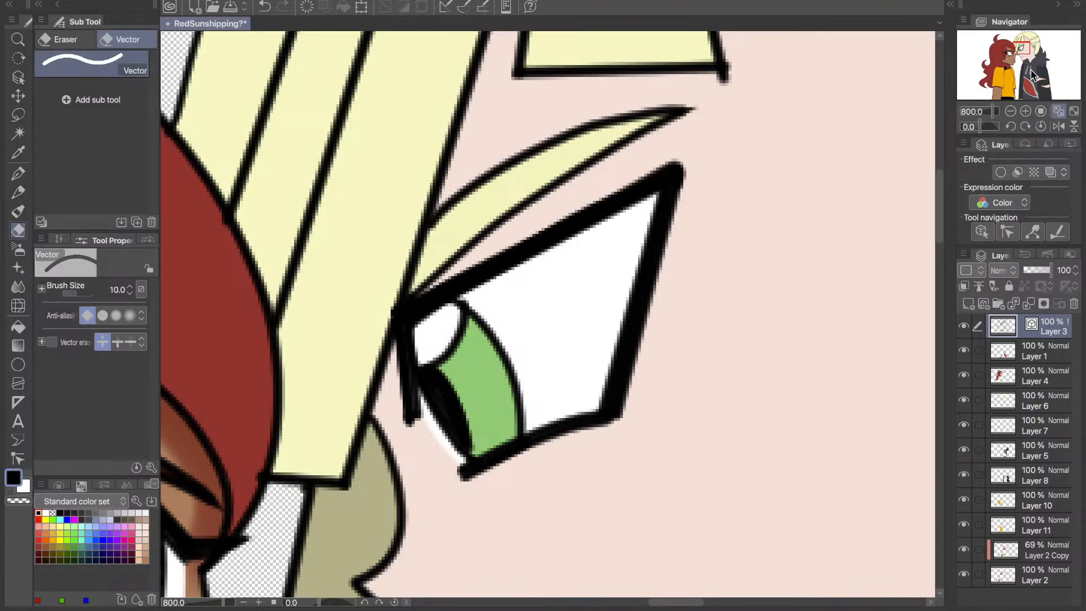
- Try deleting the shadow layer Layer 2 Copy and undo the changes to bring back the left character's skin shadows
scroll(1006, 73, "down", 4)
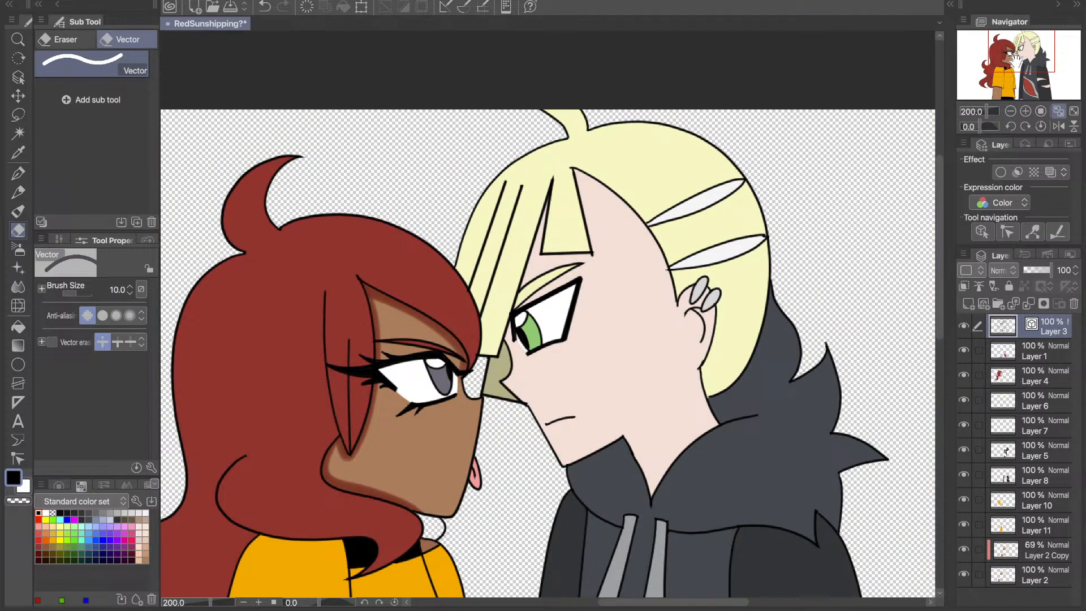
left_click_drag(1017, 59, 1022, 84)
left_click(1053, 551)
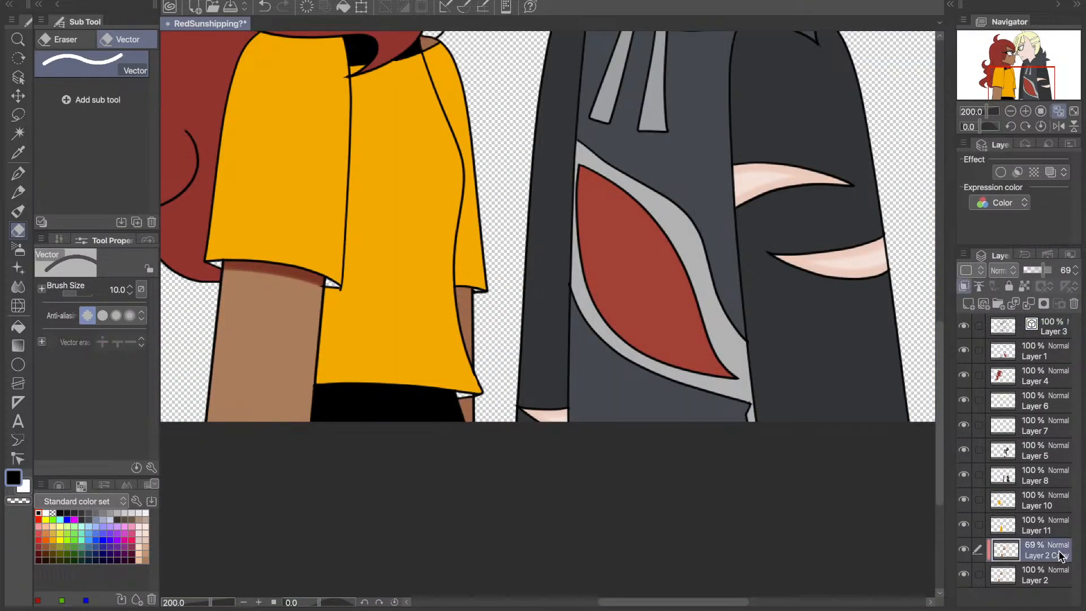
left_click(23, 119)
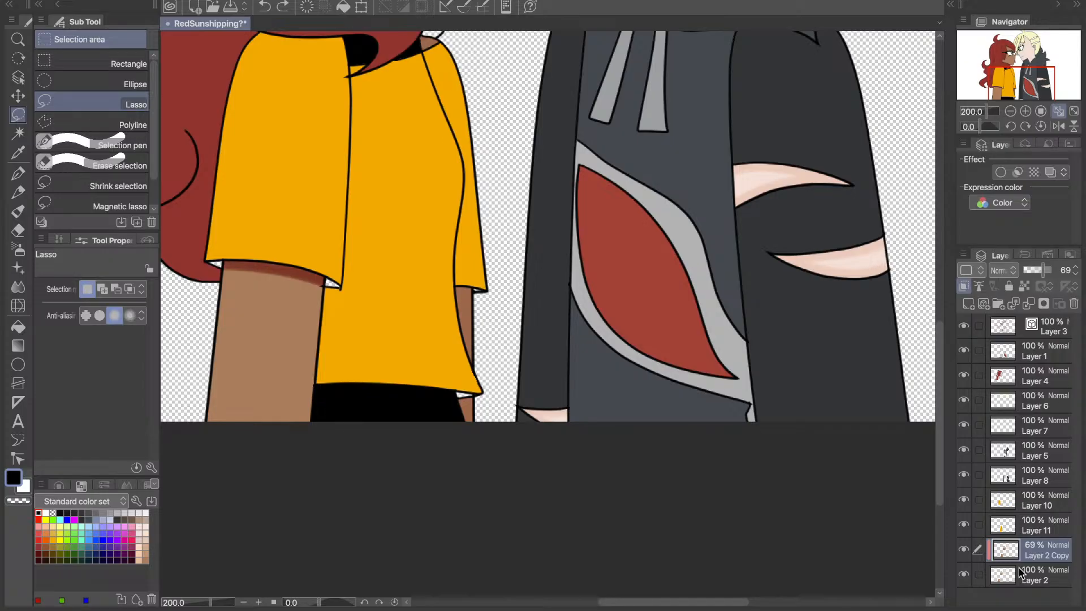
left_click(1074, 305)
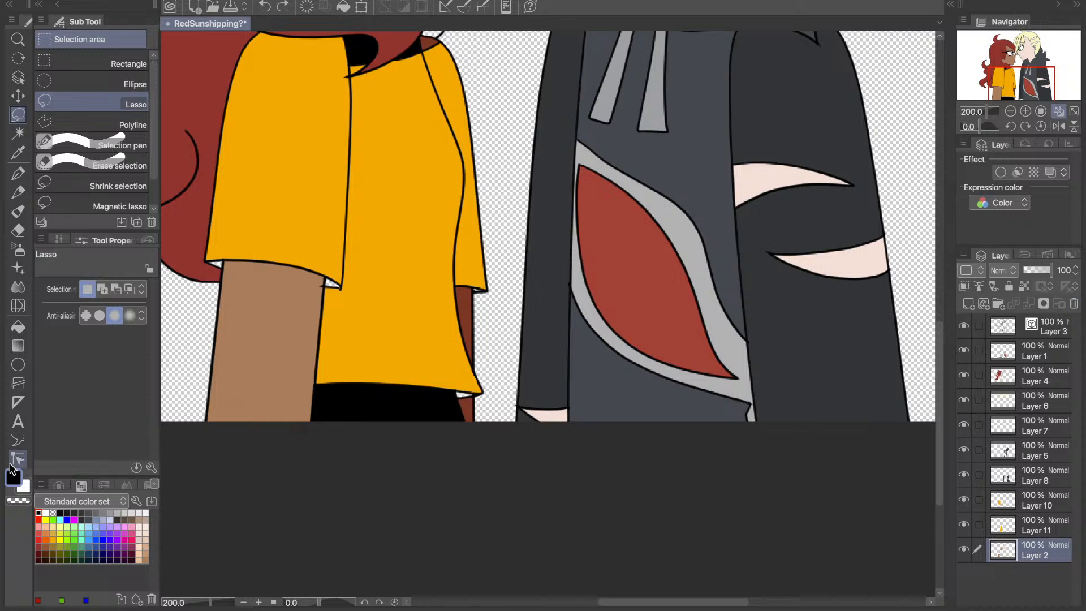
key("ctrl+z")
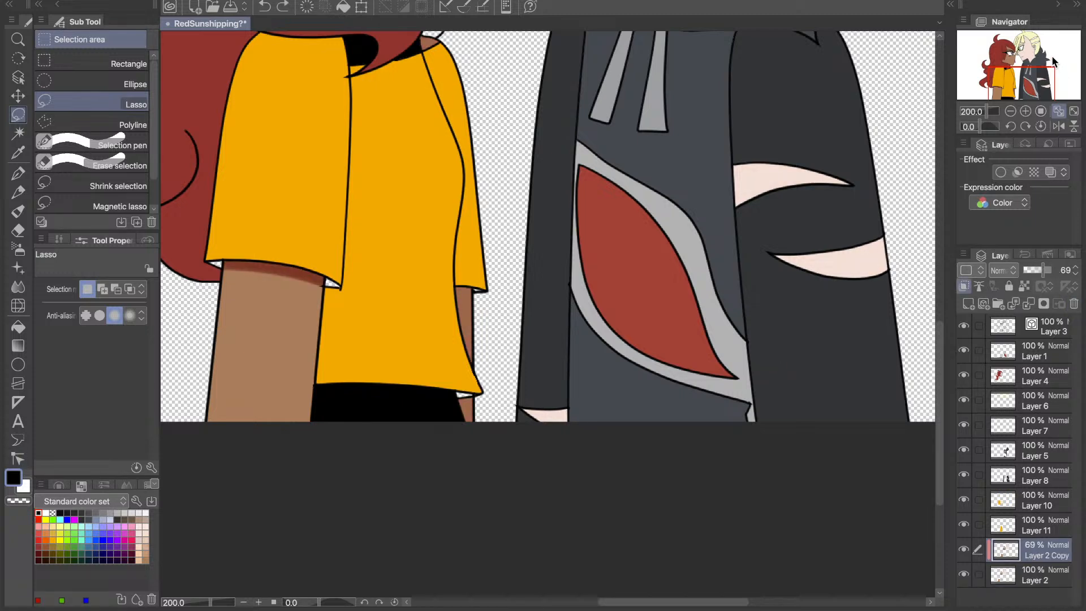
left_click(1059, 112)
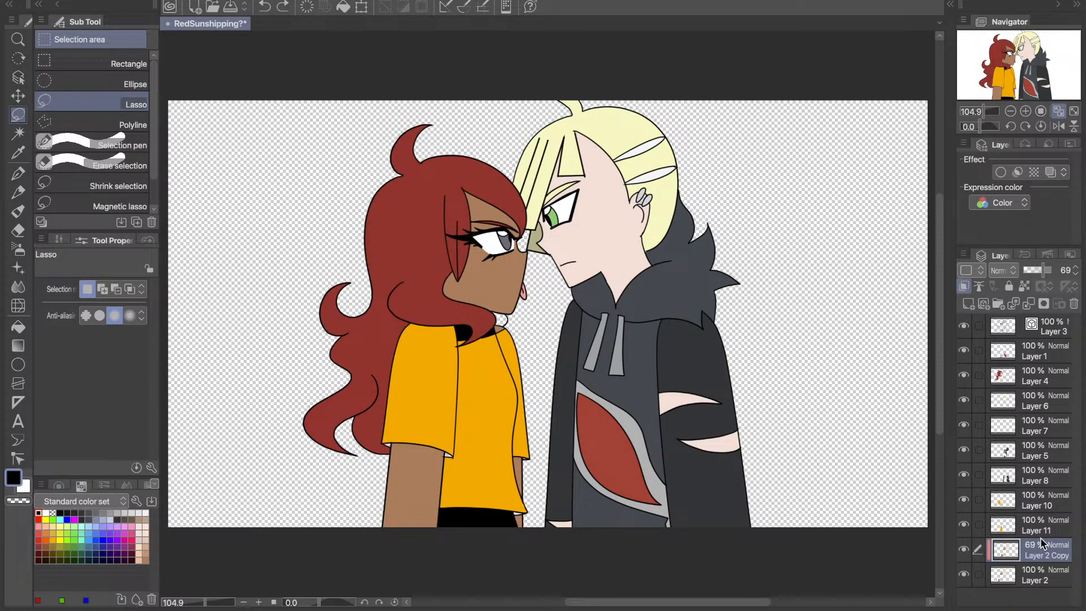
key("ctrl+z")
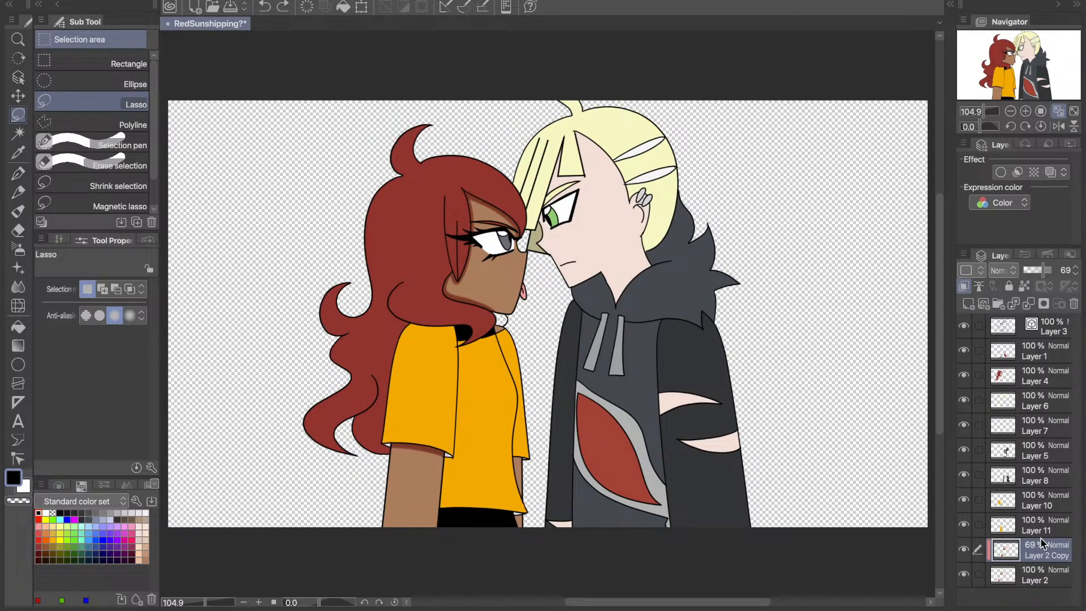
- Hide and reshow Layer 2 Copy and Layer 2 to compare the skin with and without the shadow layer
left_click_drag(963, 548, 963, 577)
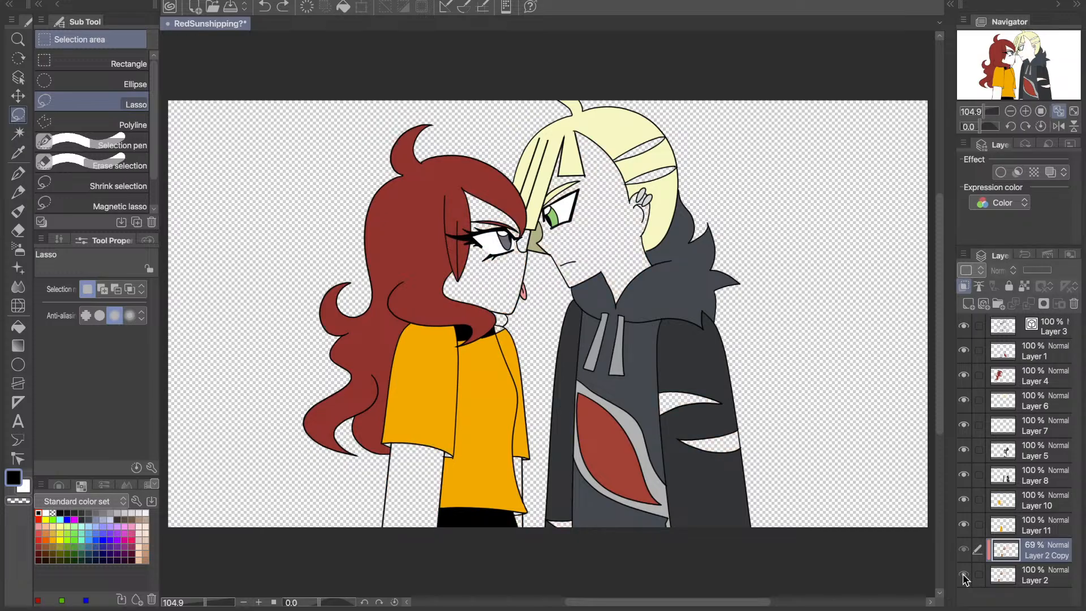
left_click_drag(965, 578, 965, 554)
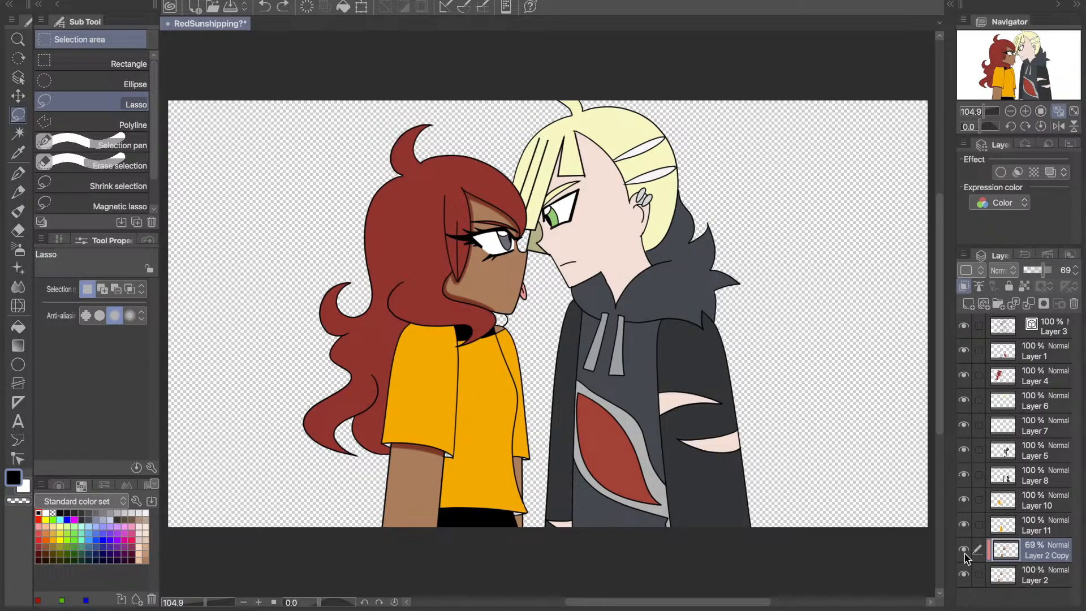
mouse_move(965, 556)
left_mouse_down()
mouse_move(967, 578)
mouse_move(967, 557)
left_mouse_up()
left_click(965, 555)
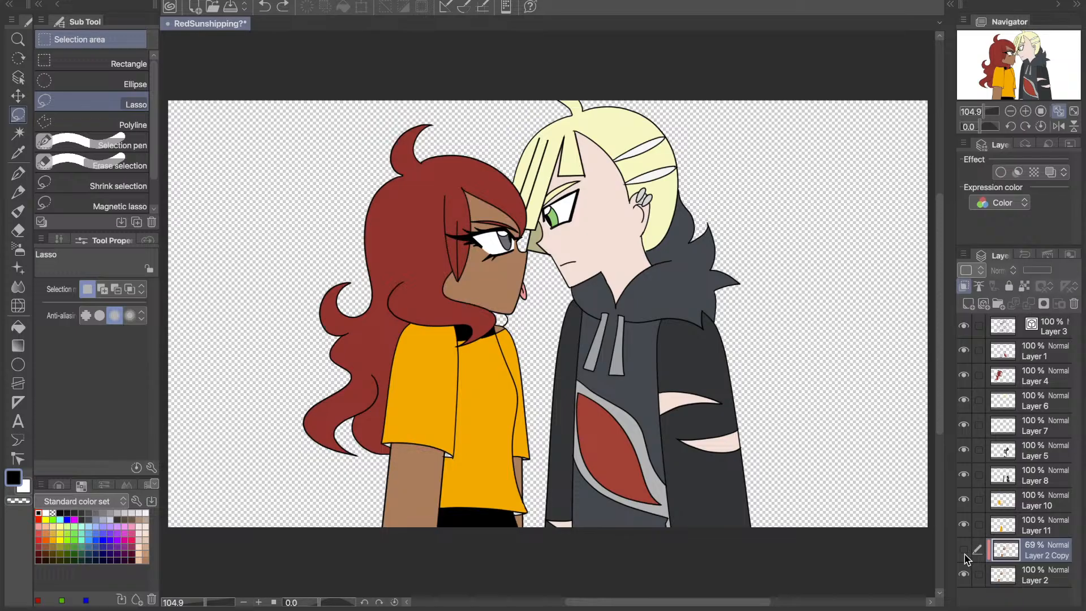
left_click(965, 553)
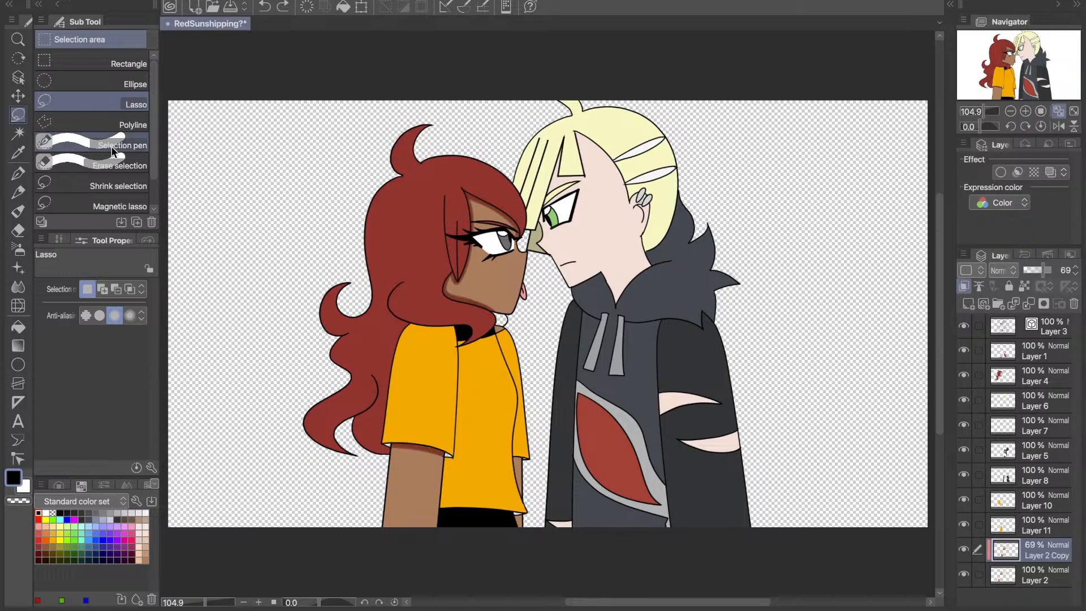
- Sample the right character's face skin colour and airbrush shadows inside the upper sleeve tear with the size 20 Shadow brush
left_click(593, 228, "alt")
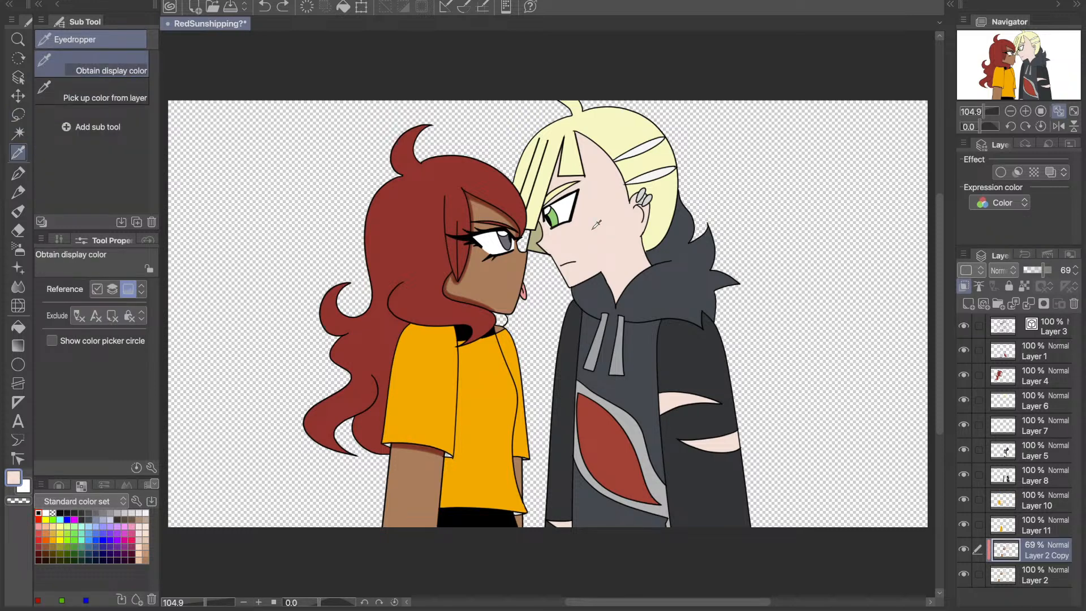
left_click(18, 250)
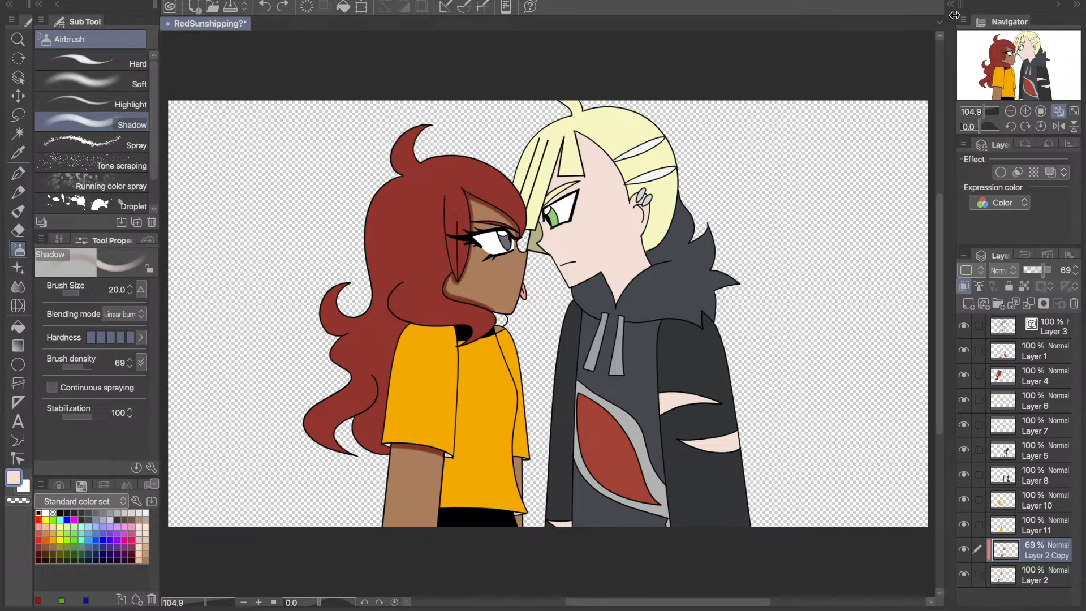
left_click(994, 112)
left_click_drag(1004, 51, 1022, 56)
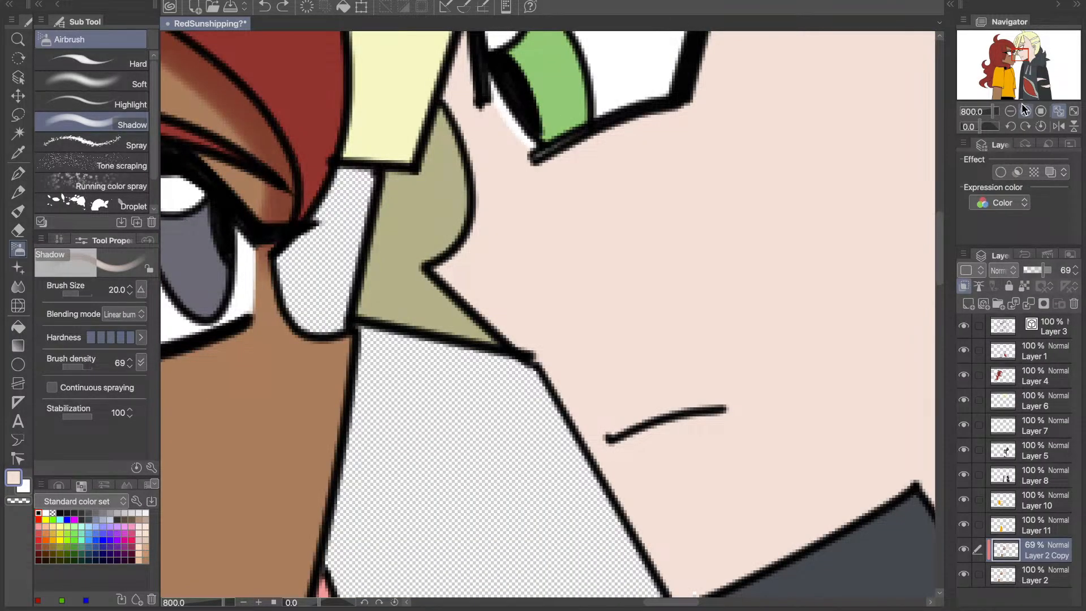
left_click(1025, 110)
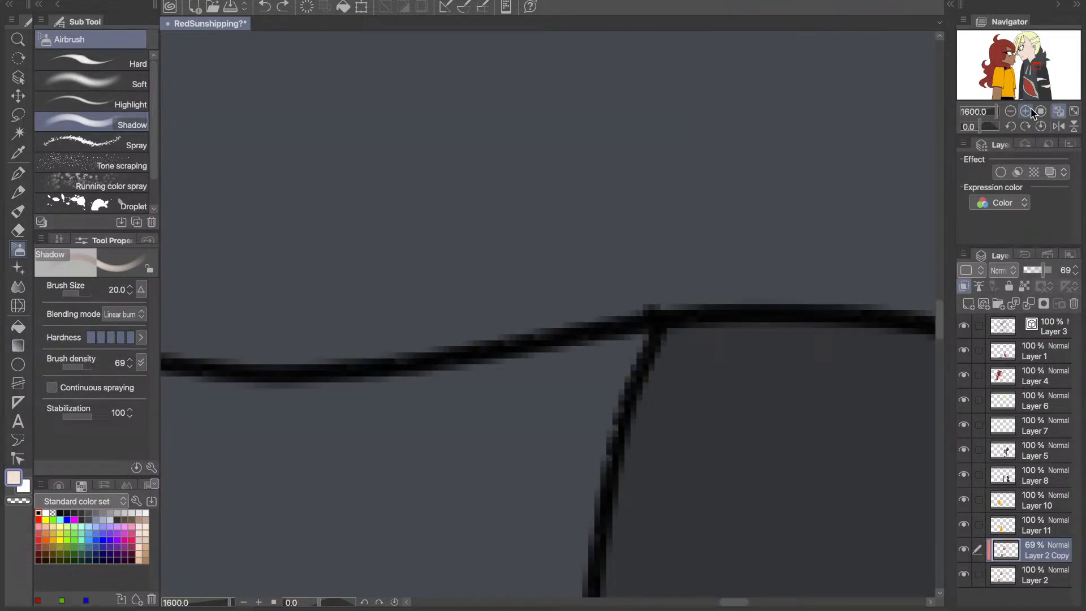
double_click(1011, 112)
left_click_drag(1024, 72, 1022, 87)
mouse_move(621, 216)
left_mouse_down()
mouse_move(719, 212)
mouse_move(843, 254)
mouse_move(635, 288)
mouse_move(621, 165)
left_mouse_up()
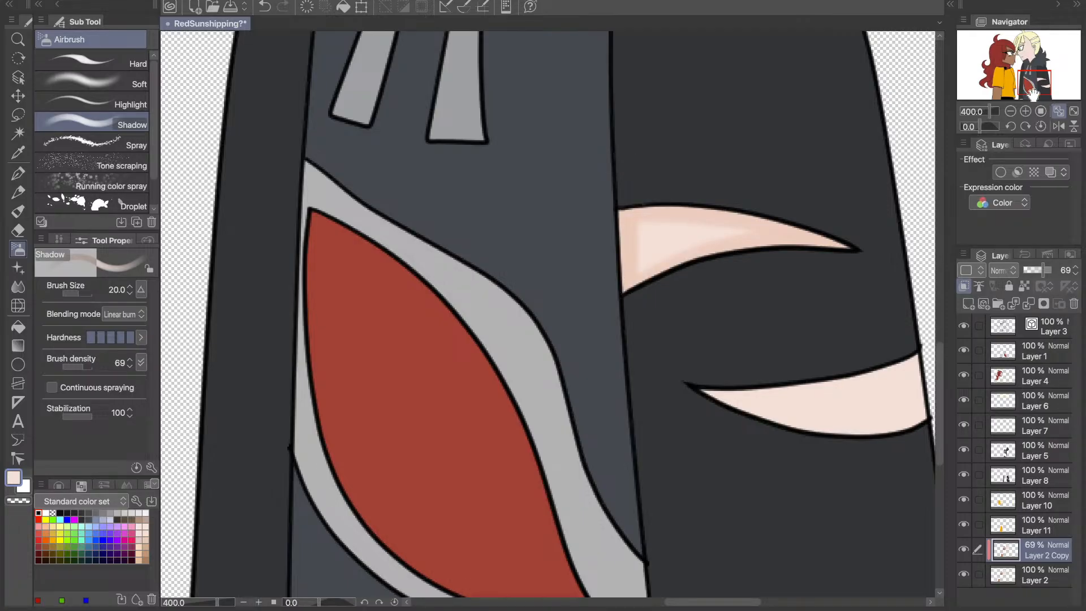
- Airbrush shadows along the edges of the right character's lower sleeve tear, undoing and redoing the misplaced strokes
left_click_drag(1033, 93, 1043, 95)
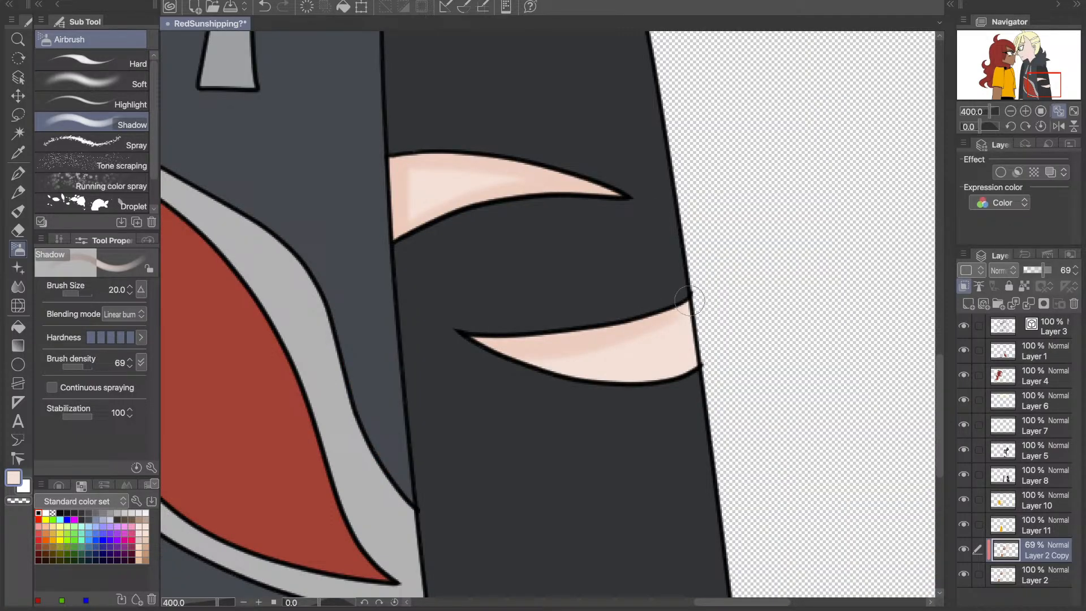
key("ctrl+z")
key("ctrl+z")
mouse_move(686, 296)
left_mouse_down()
mouse_move(701, 372)
mouse_move(609, 388)
mouse_move(520, 369)
mouse_move(464, 324)
mouse_move(687, 305)
left_mouse_up()
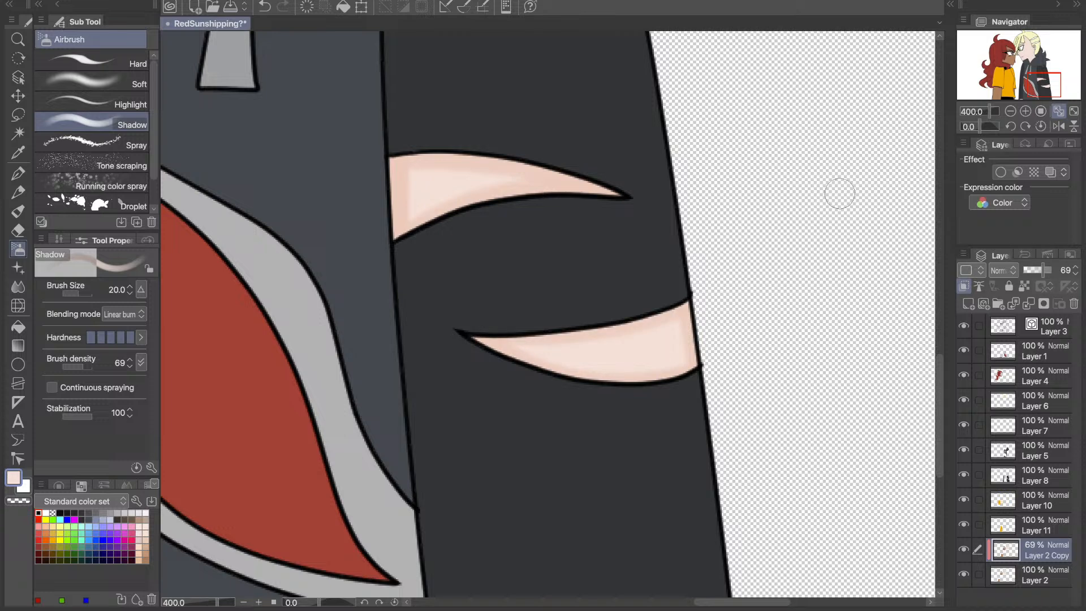
- Fit the whole drawing in view and toggle Layer 2 Copy's visibility to check the sleeve tear shadows
left_click(1011, 111)
left_click_drag(1029, 82, 1013, 77)
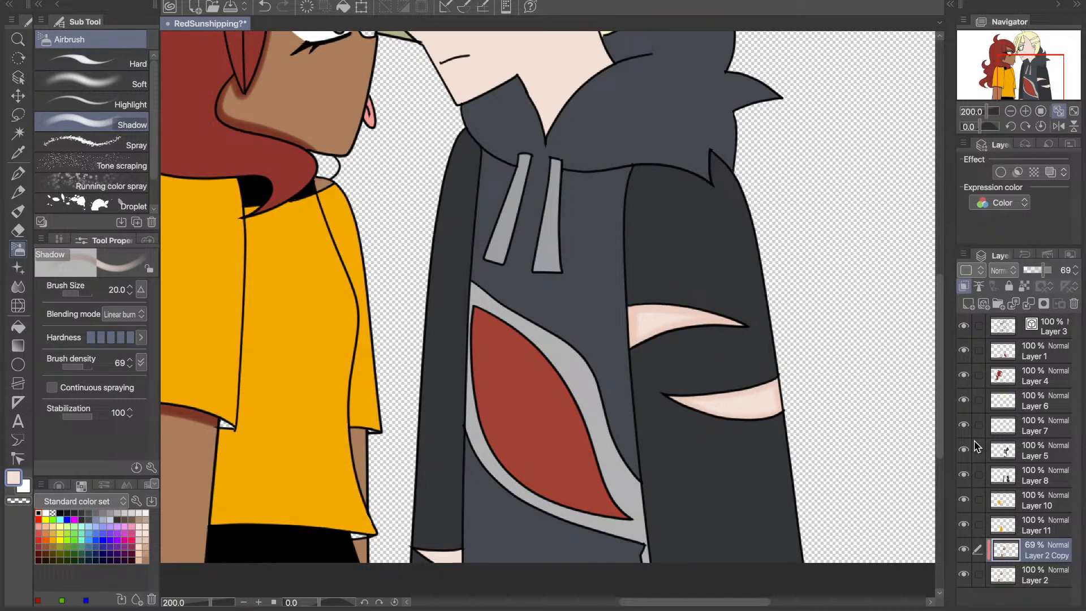
left_click(1057, 112)
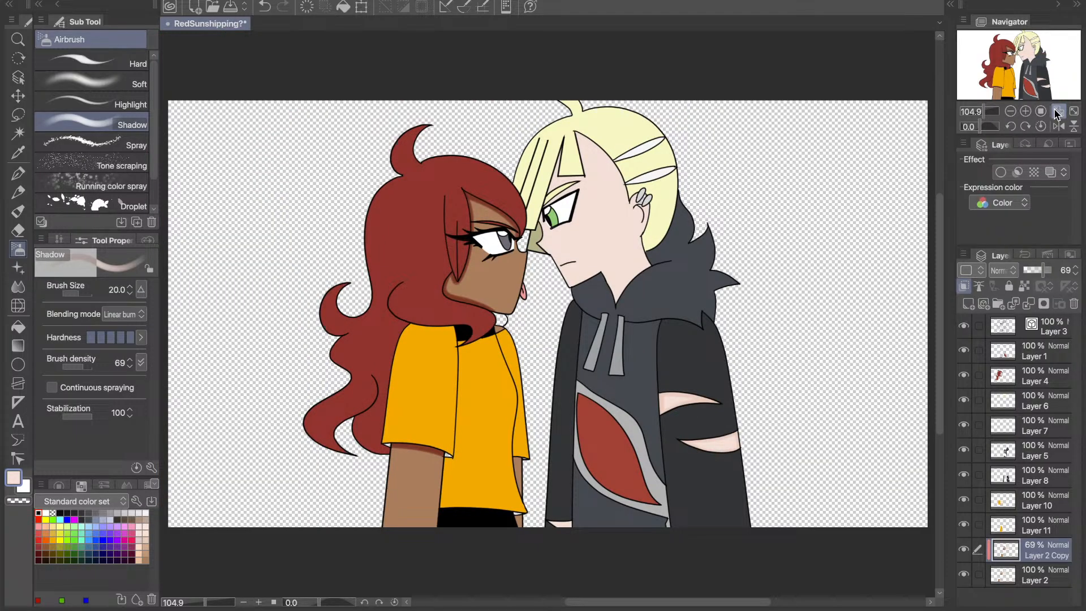
left_click(964, 550)
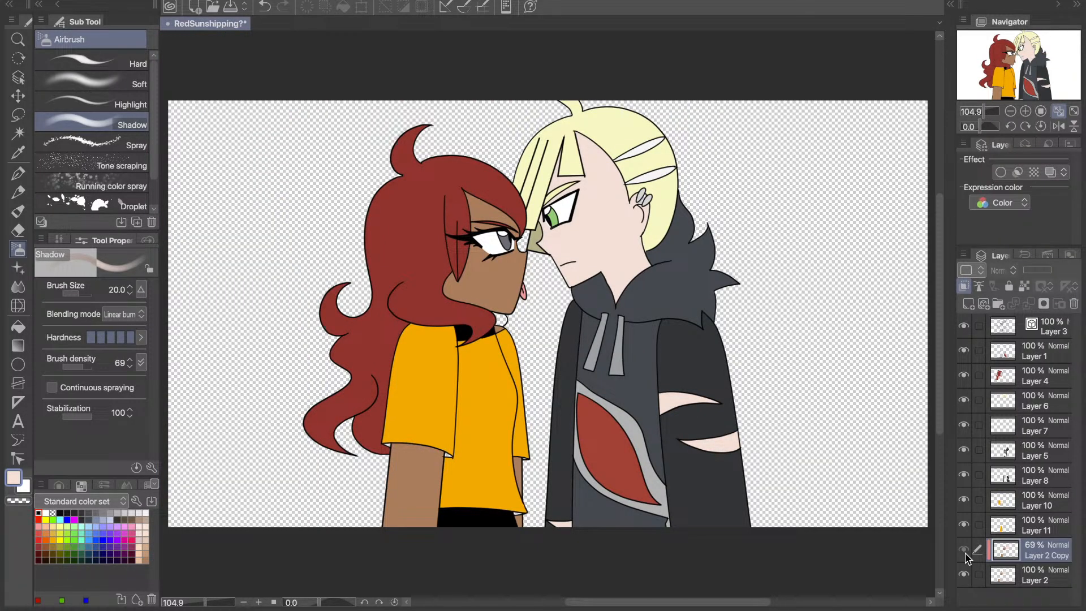
left_click(964, 550)
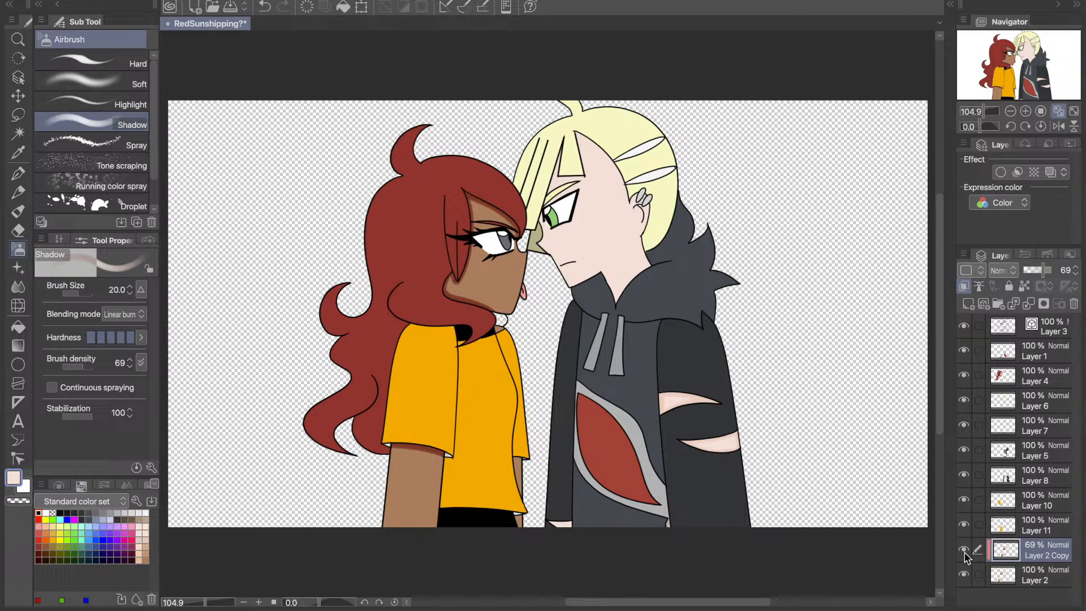
- Merge the Layer 2 Copy shadows down into Layer 2
left_click(1026, 112)
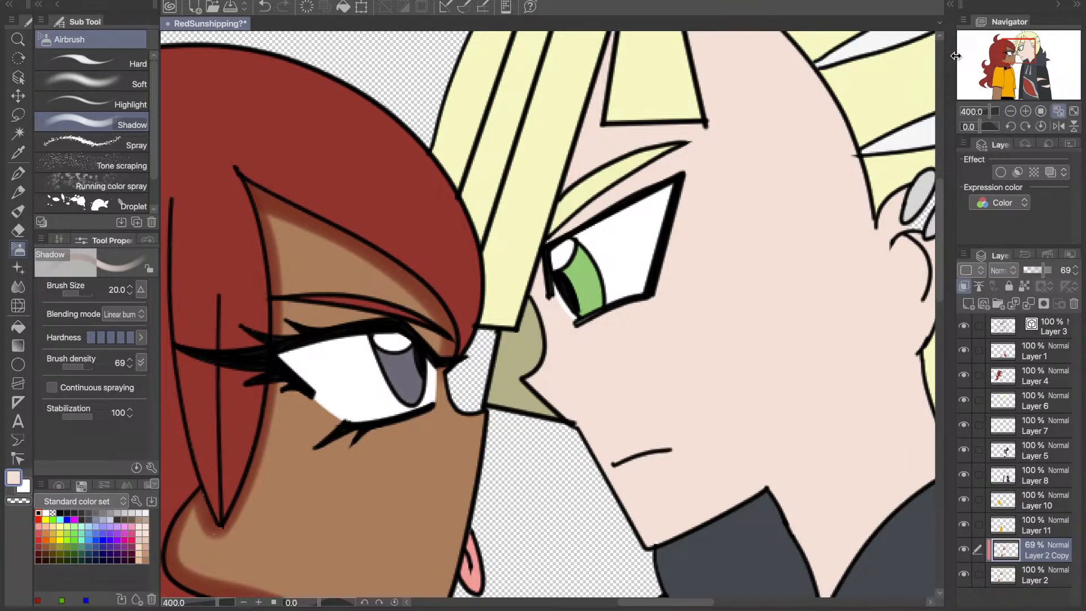
left_click(13, 155)
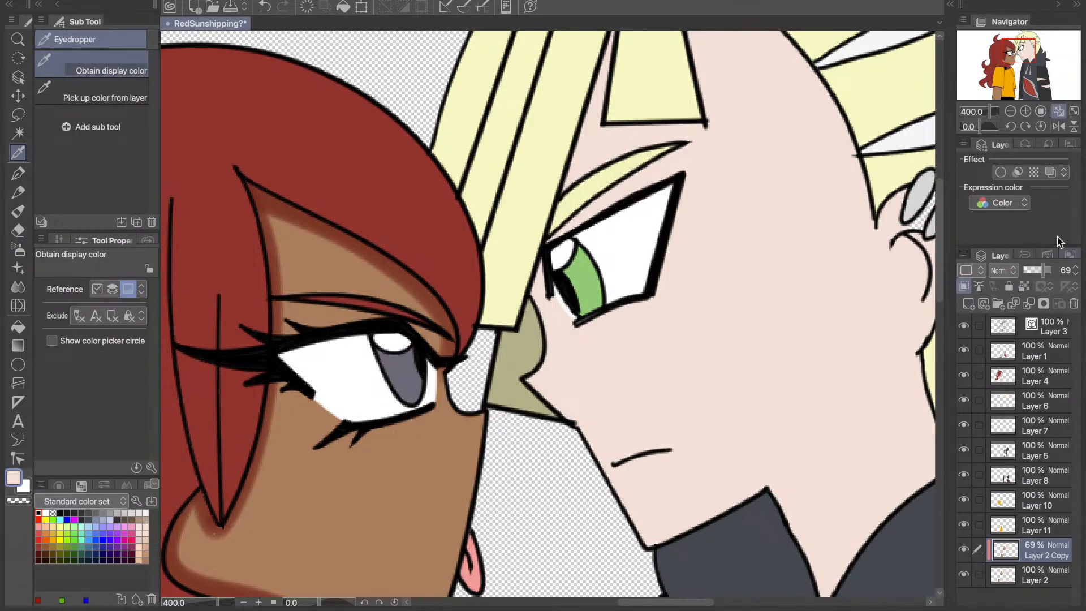
scroll(963, 441, "right", 3)
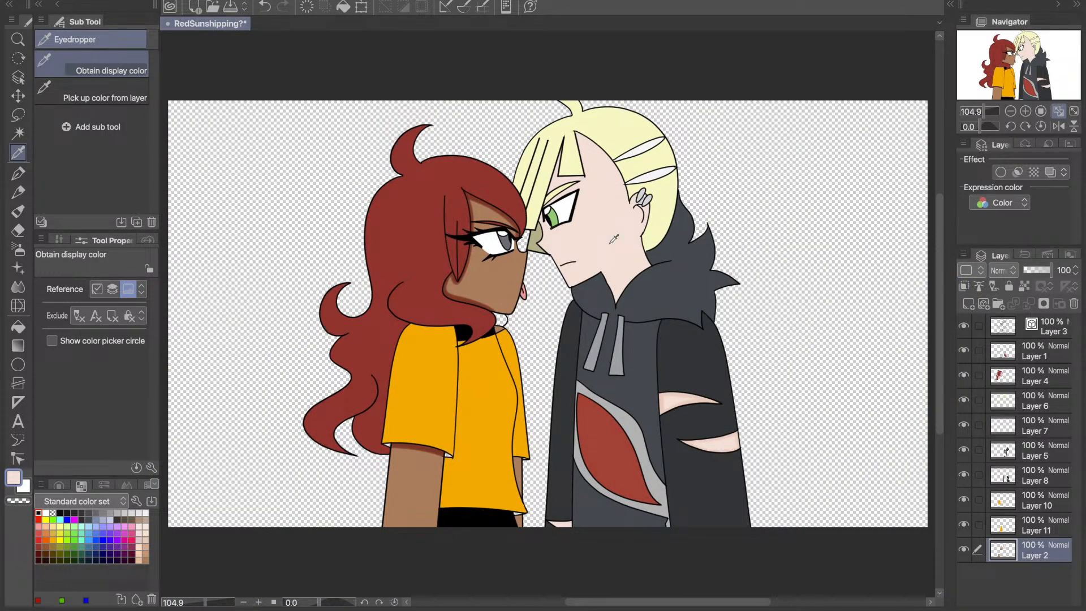
key("g")
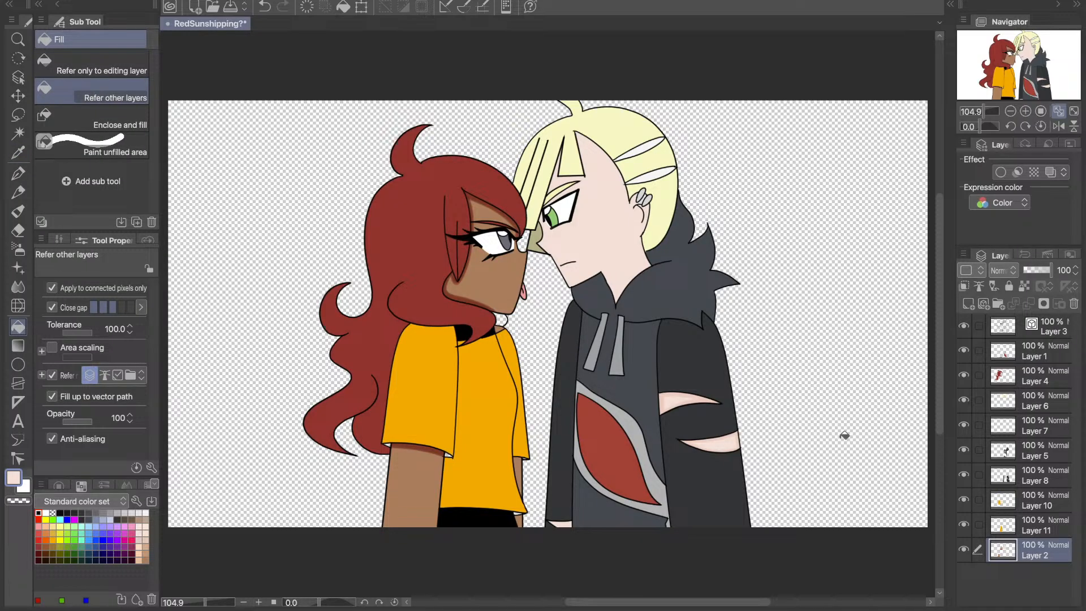
- Duplicate Layer 2, clip the copy to the layer below and set its opacity to 69%
left_click(965, 288)
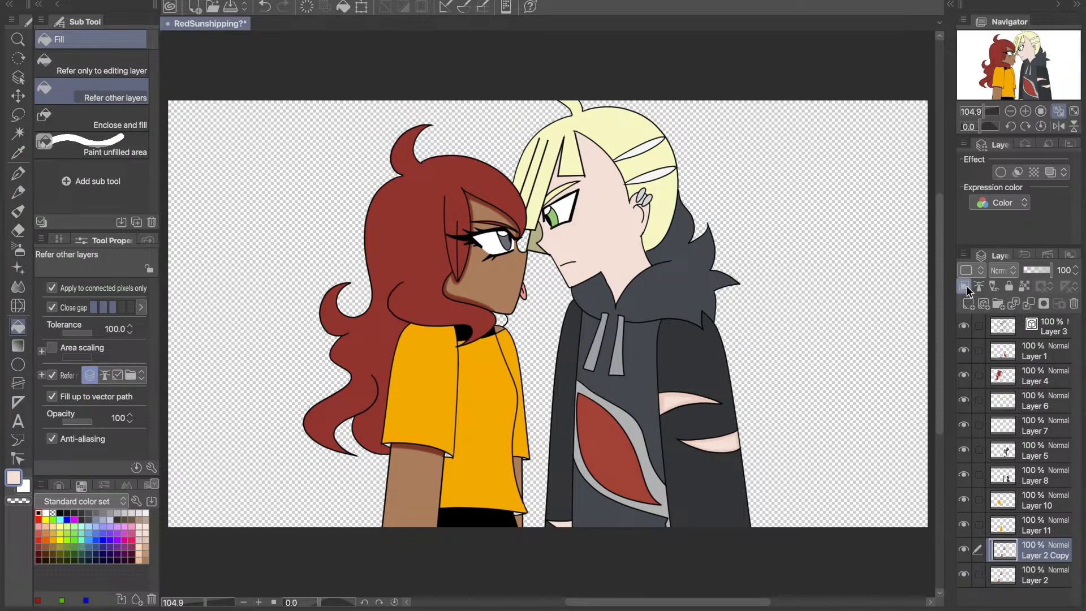
left_click(966, 290)
left_click(1066, 271)
type("70")
key("Return")
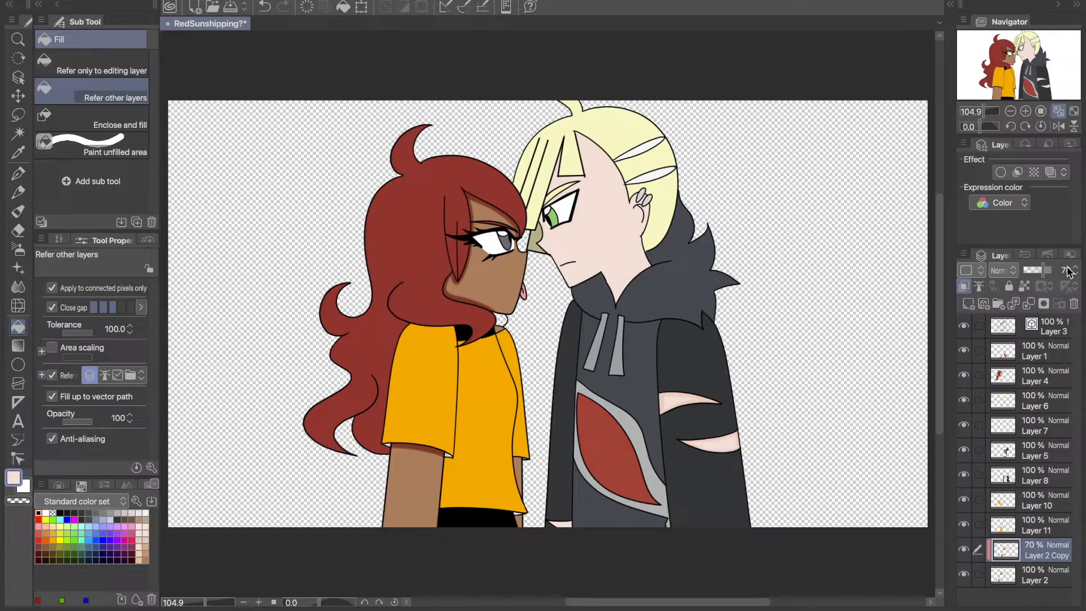
left_click(1075, 273)
- Airbrush soft skin shadows on the right character's forehead beneath the bangs and along the hairline, undoing the misplaced first stroke
left_click(18, 152)
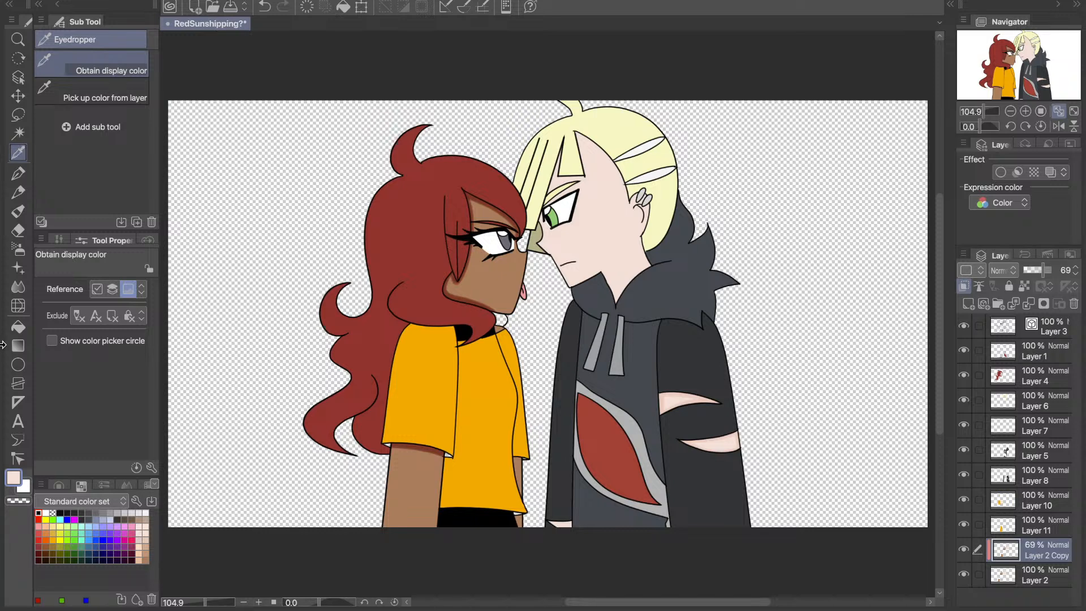
key("b")
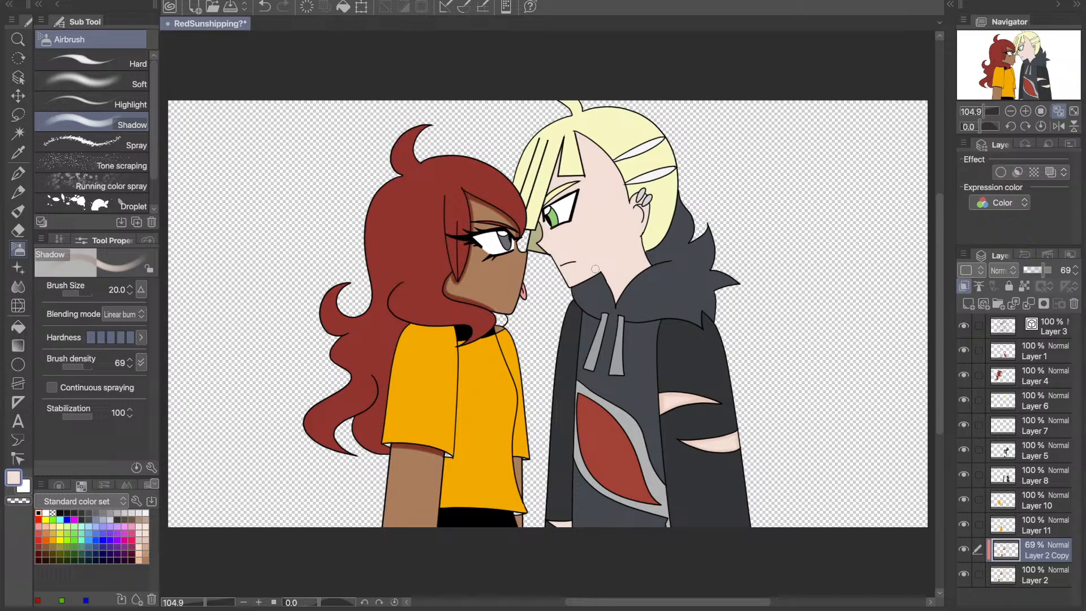
key("i")
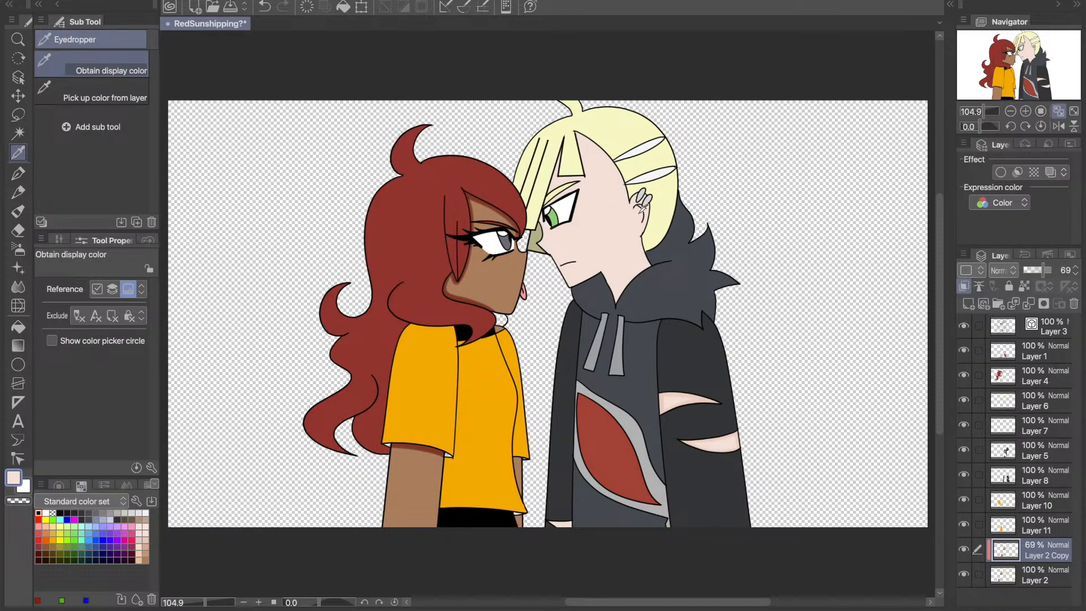
left_click(18, 254)
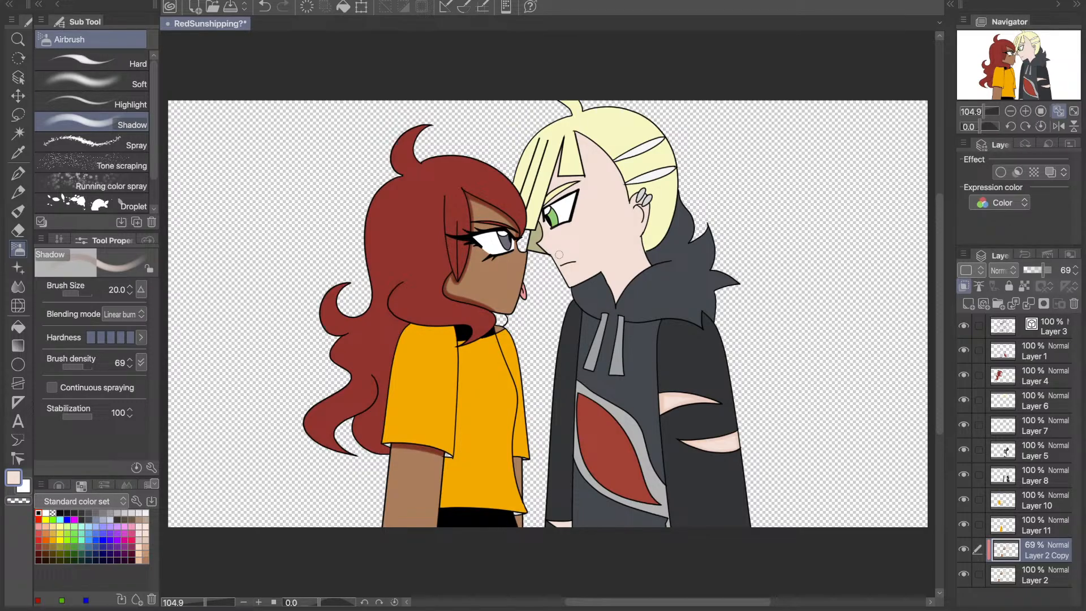
left_click(1024, 111)
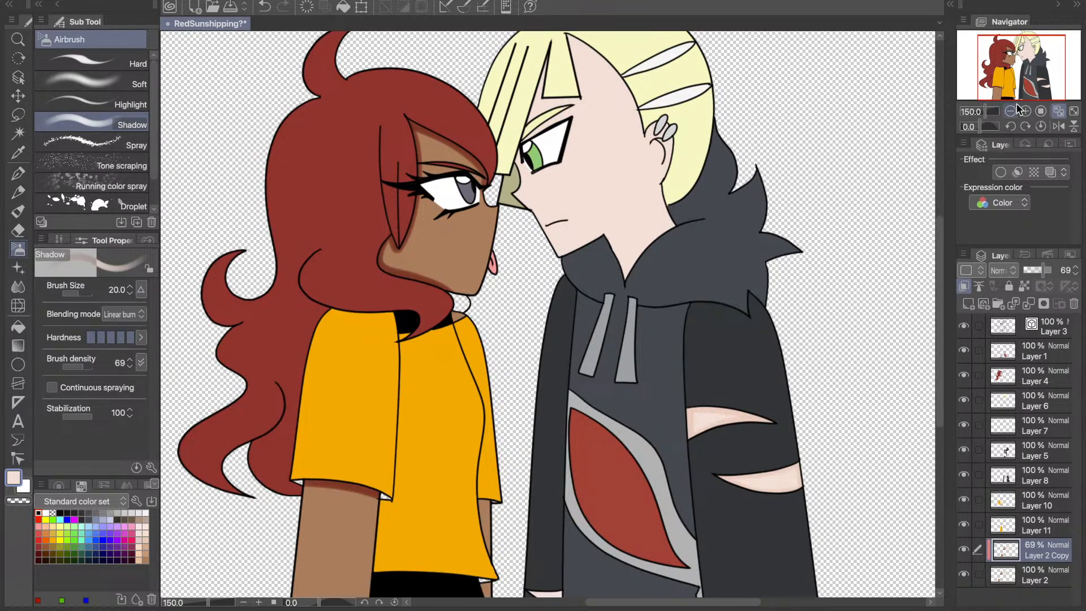
left_click(1025, 112)
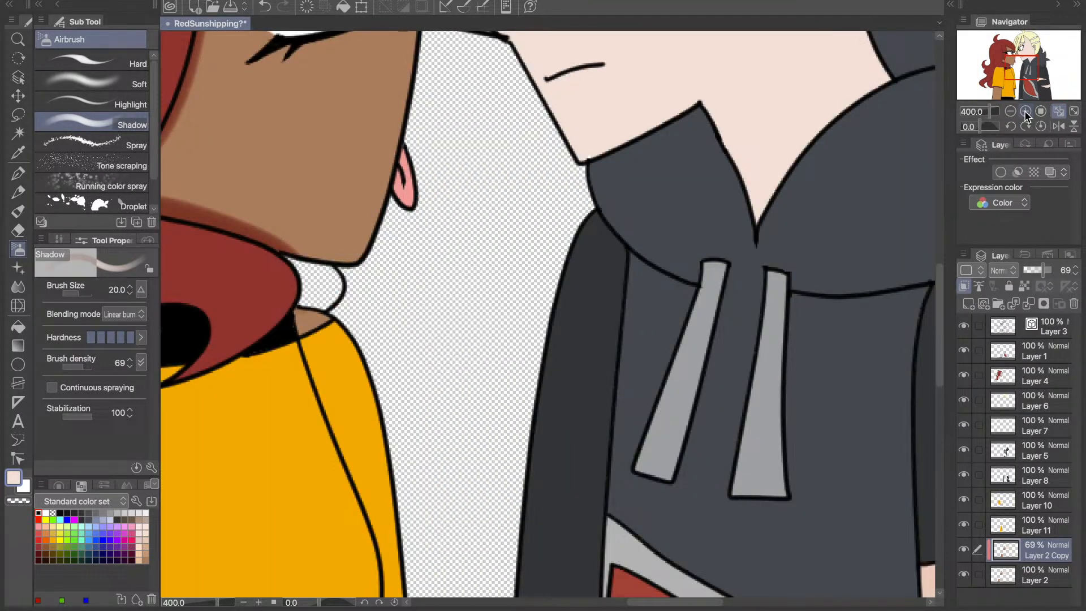
left_click(1026, 113)
left_click(1020, 50)
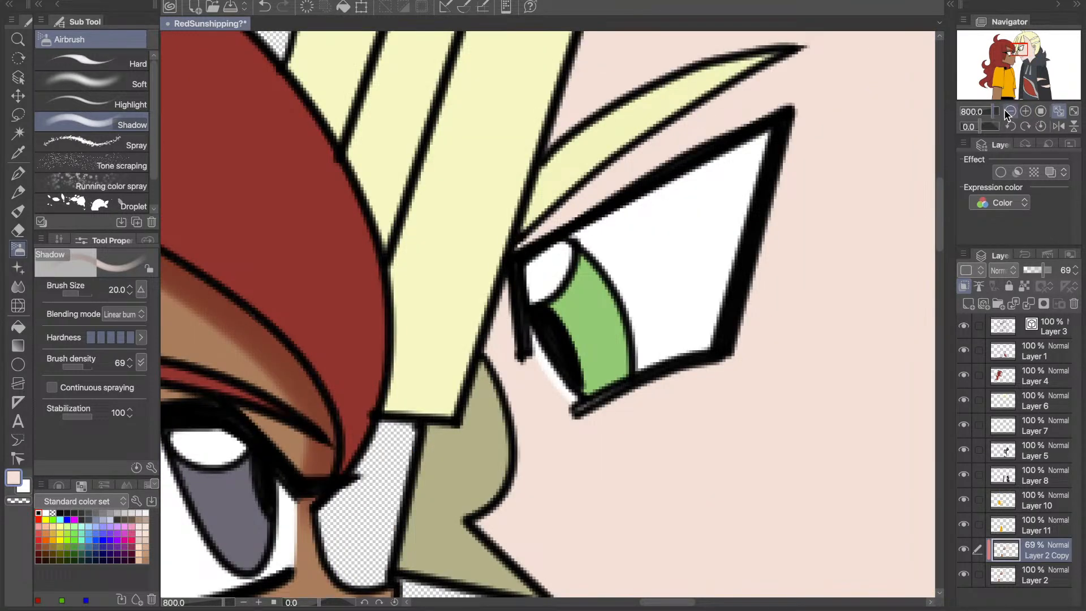
left_click(1010, 111)
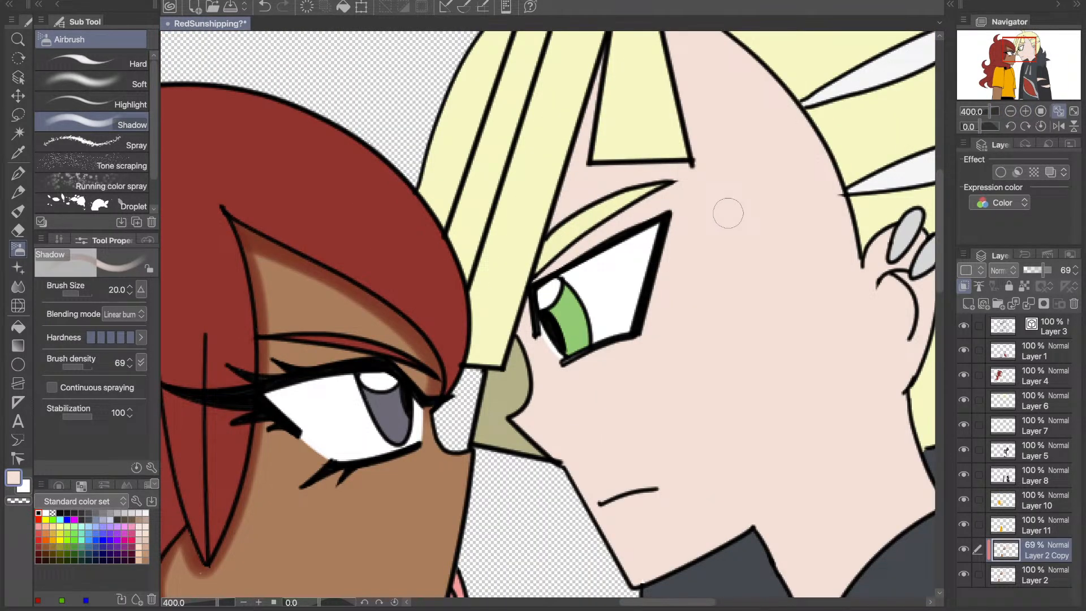
left_click_drag(546, 278, 637, 45)
left_click(264, 7)
scroll(525, 311, "down", 2)
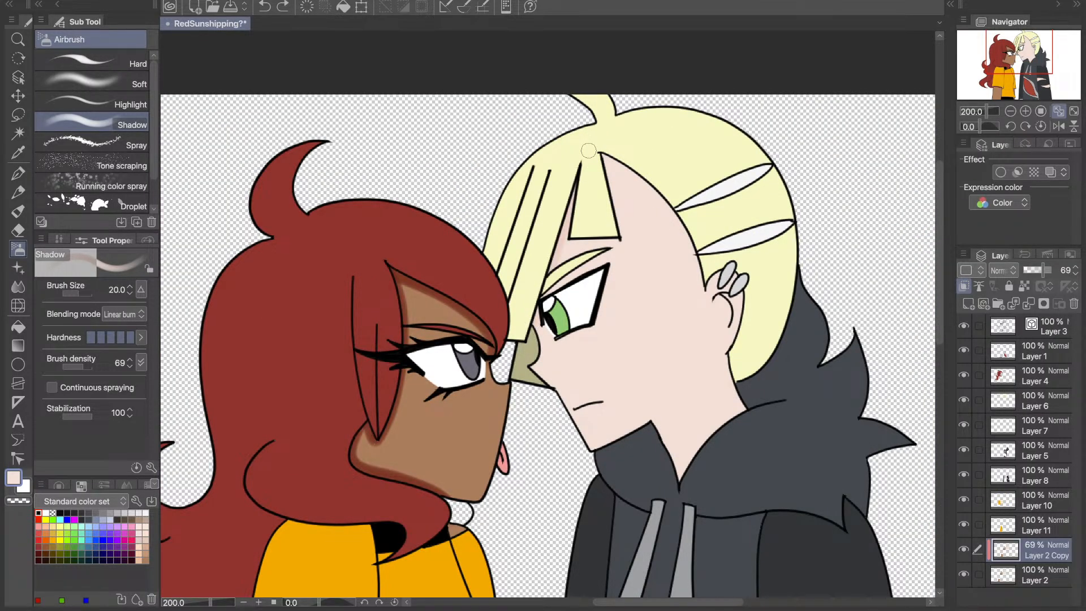
mouse_move(567, 242)
left_mouse_down()
mouse_move(622, 234)
mouse_move(601, 154)
mouse_move(707, 285)
left_mouse_up()
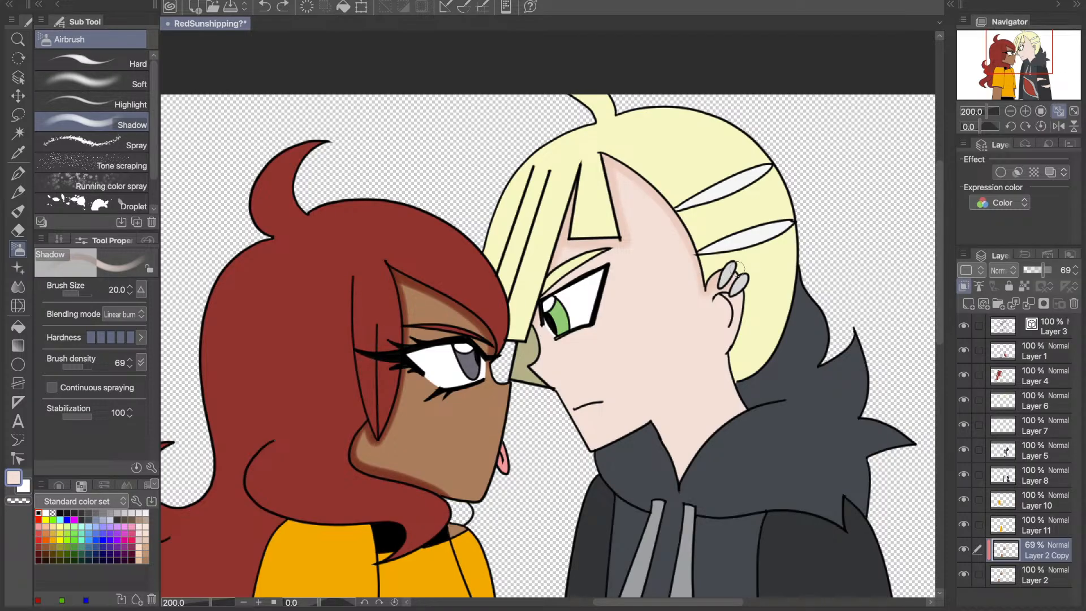
- Airbrush skin shadows around the right character's ear and along the neck beside the hood collar, and fit the drawing in view
mouse_move(737, 269)
left_mouse_down()
mouse_move(737, 300)
mouse_move(719, 294)
mouse_move(734, 306)
mouse_move(726, 334)
left_mouse_up()
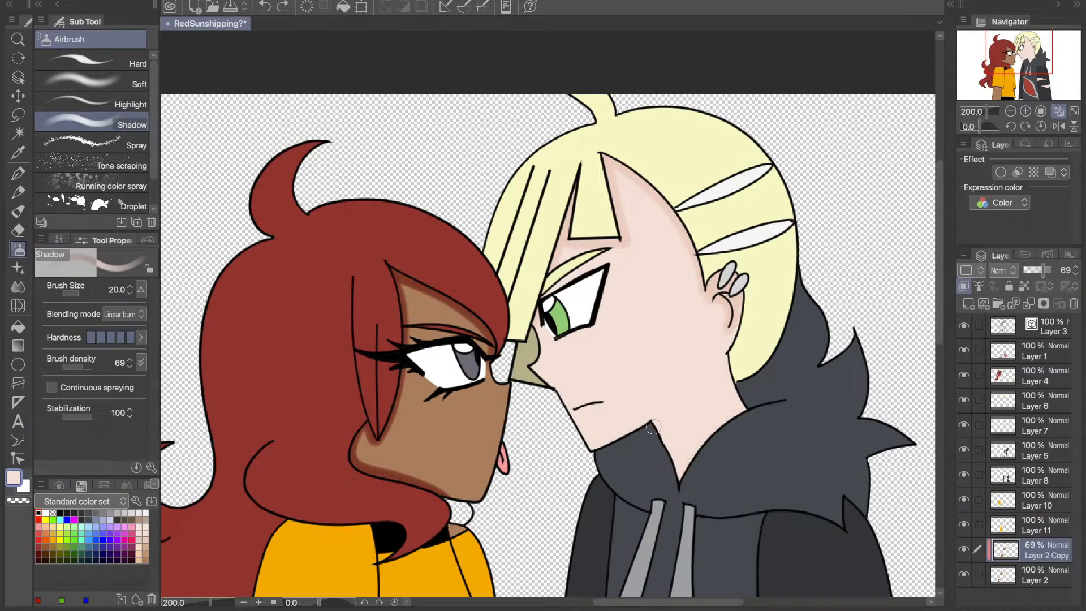
mouse_move(659, 428)
left_mouse_down()
mouse_move(679, 478)
mouse_move(738, 413)
left_mouse_up()
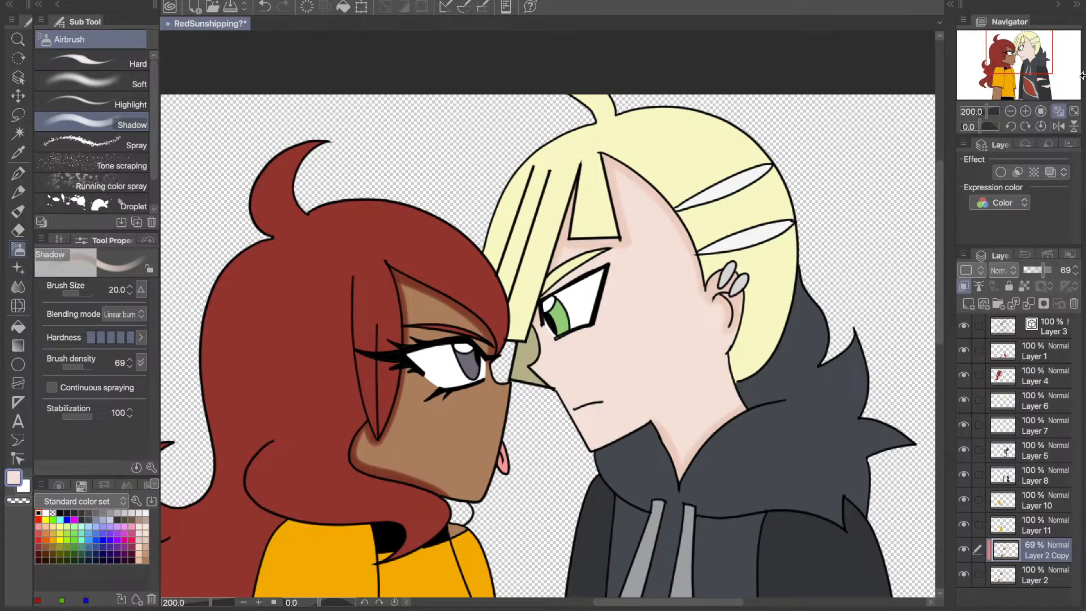
left_click(1055, 113)
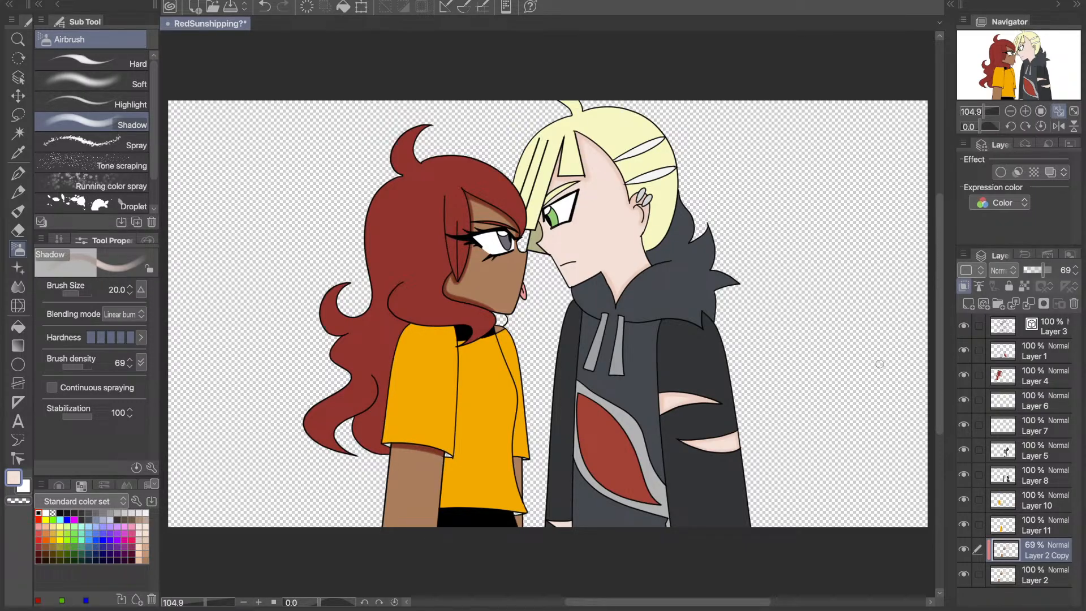
- Toggle the visibility of Layer 2 Copy, Layer 11 and Layer 2 to compare the skin shadows with the flat fills
left_click(964, 551)
left_click(964, 551)
left_click(963, 556)
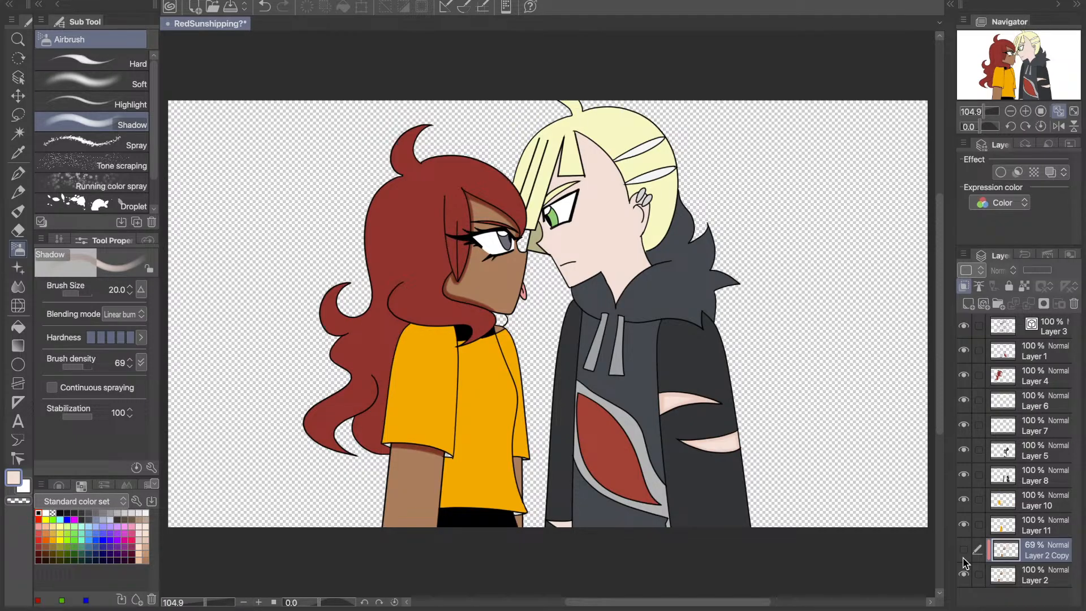
left_click(964, 550)
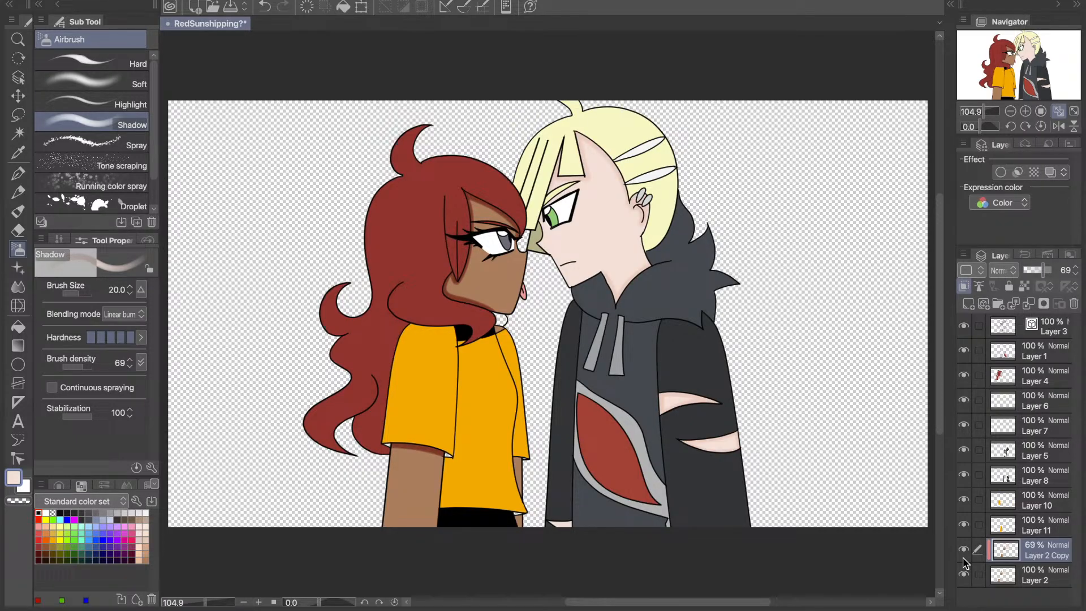
left_click(964, 525)
left_click(963, 526)
left_click(961, 556)
left_click(961, 556)
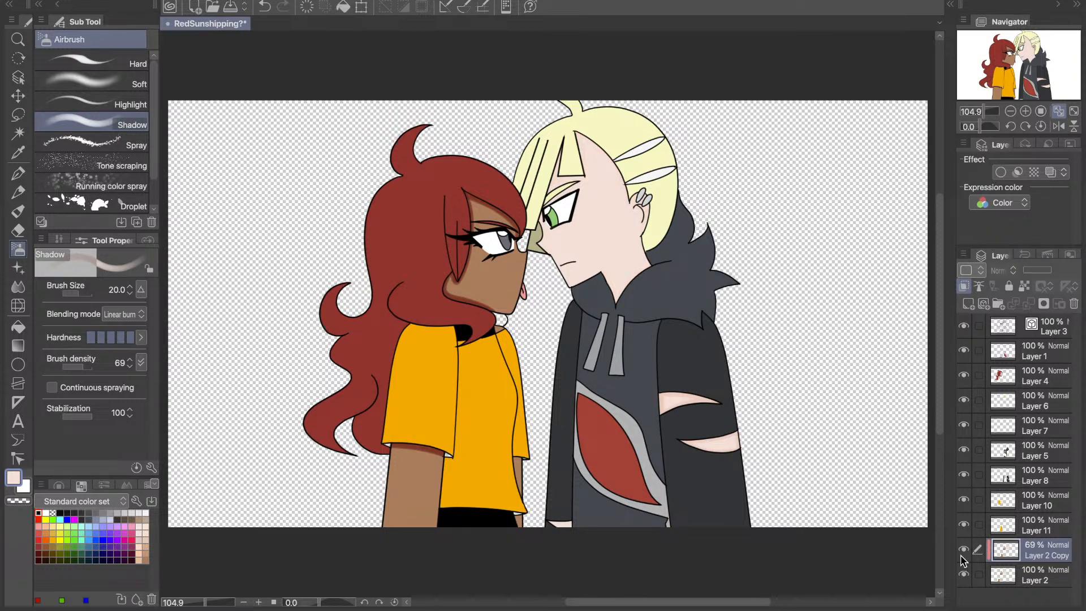
left_click(963, 525)
left_click(964, 526)
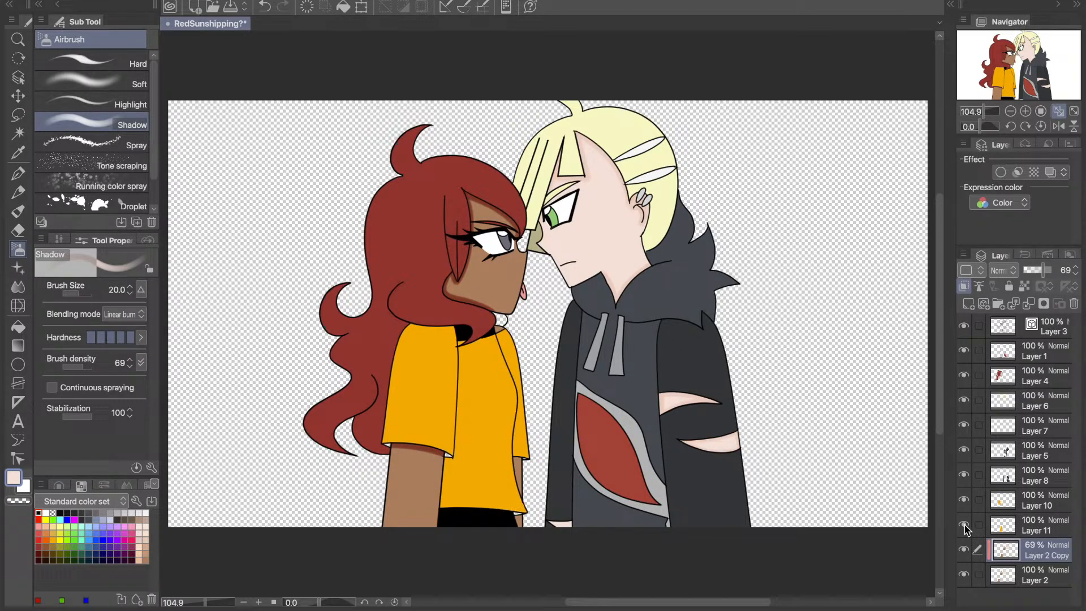
left_click(965, 550)
left_click(965, 574)
left_click(966, 573)
left_click(966, 554)
- Sample the left character's arm skin colour and check what Layer 2 Copy, Layer 11 and Layer 8 contain by toggling them
key("i")
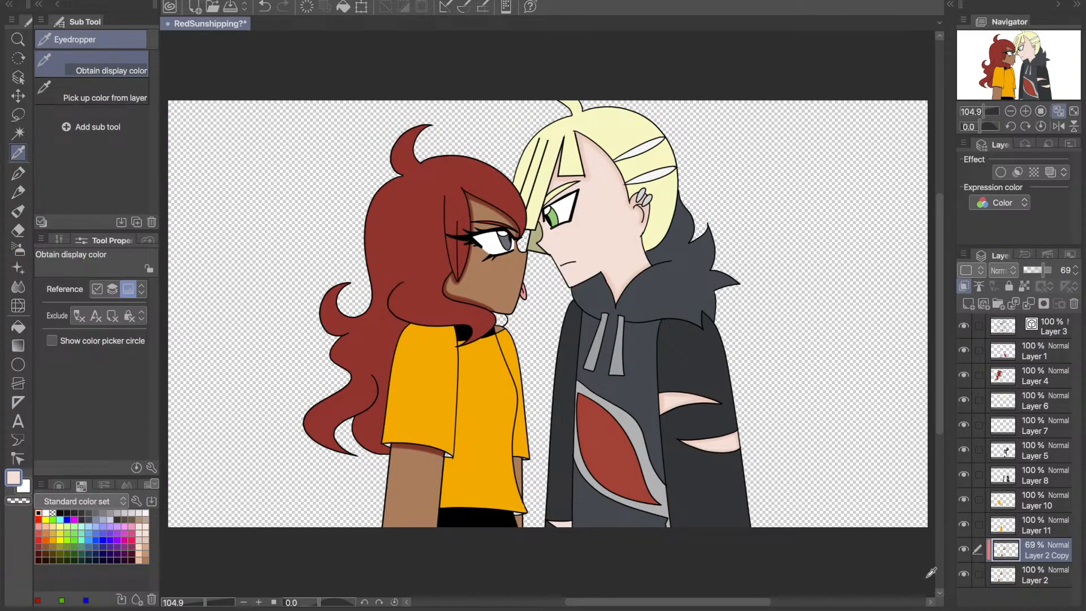
left_click(427, 479)
left_click(961, 553)
left_click(961, 553)
left_click(965, 526)
left_click(965, 526)
left_click(964, 476)
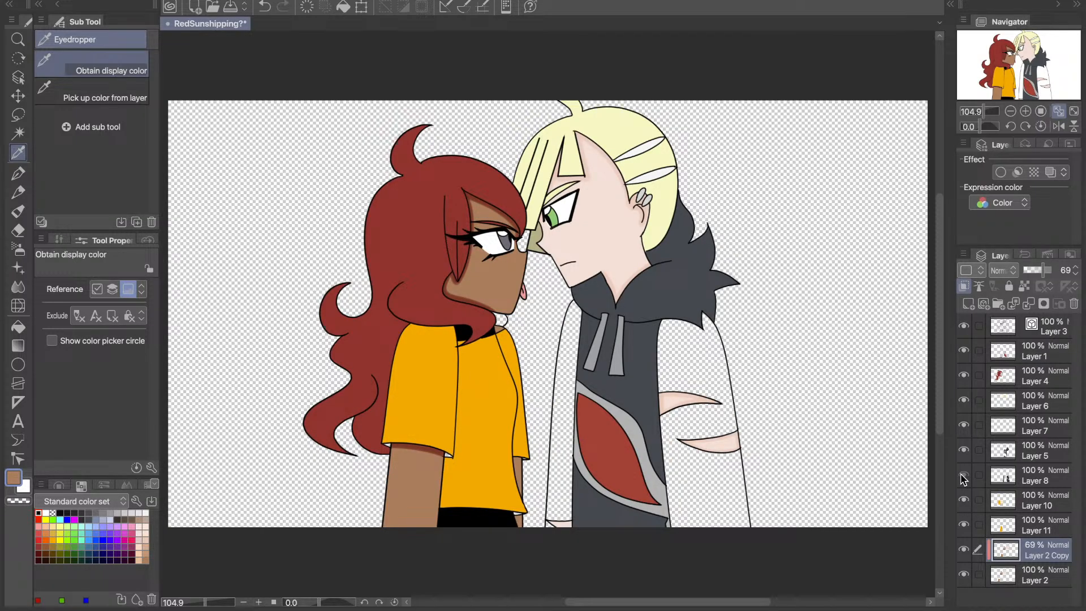
left_click(964, 476)
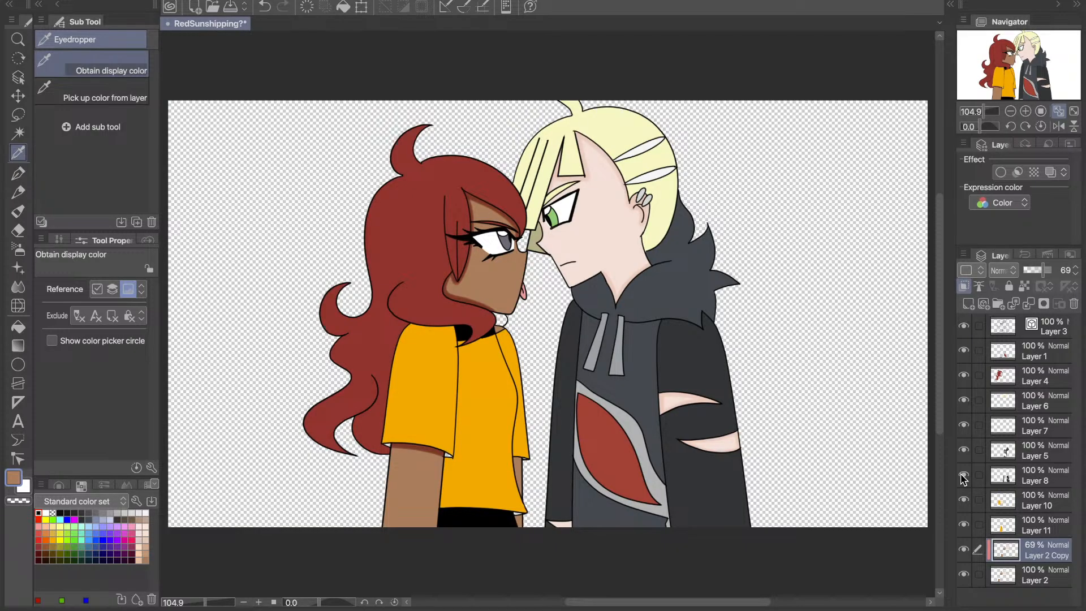
left_click(964, 525)
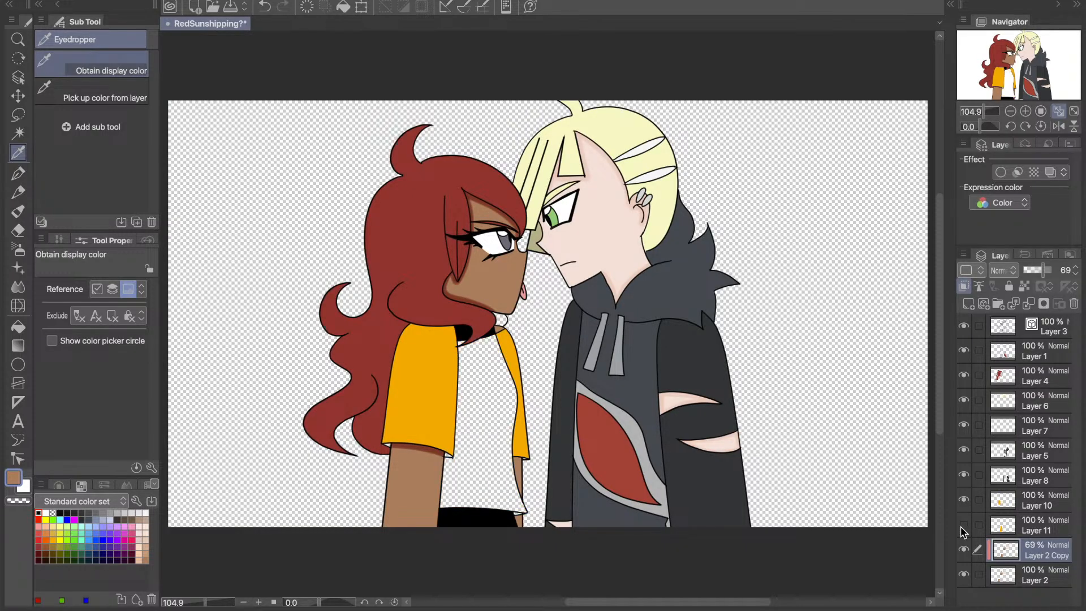
left_click(964, 524)
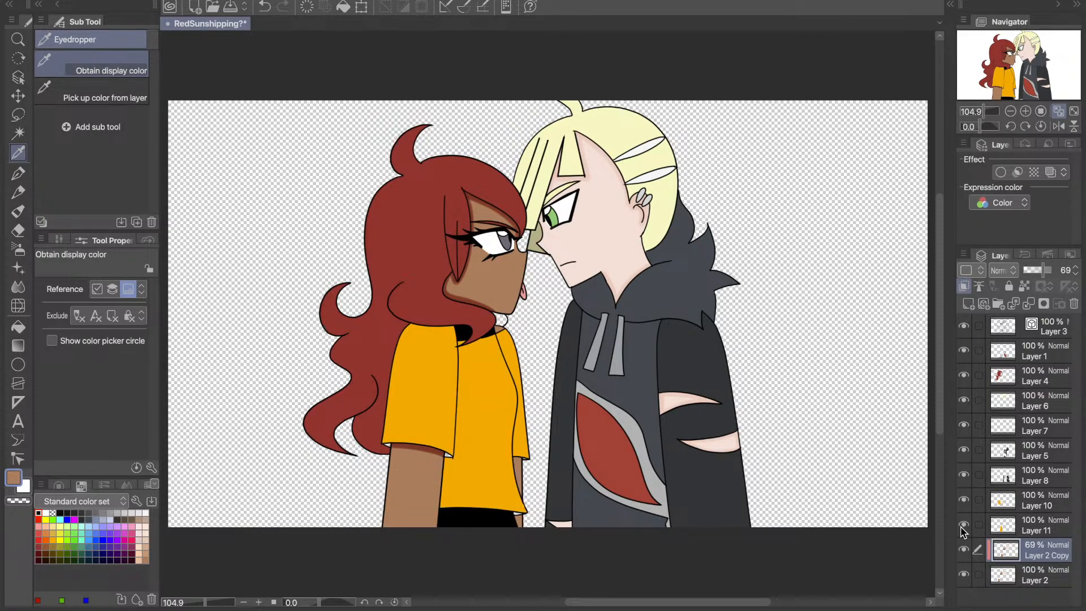
- Check the finished face and neck shadows on Layer 2 Copy and merge it down into Layer 2
left_click(964, 549)
left_click(964, 550)
key("ctrl+e")
- Duplicate Layer 2 as a clipped copy, sample the pink sleeve tear shadow for the Fill tool, and merge the copy down
key("ctrl+v")
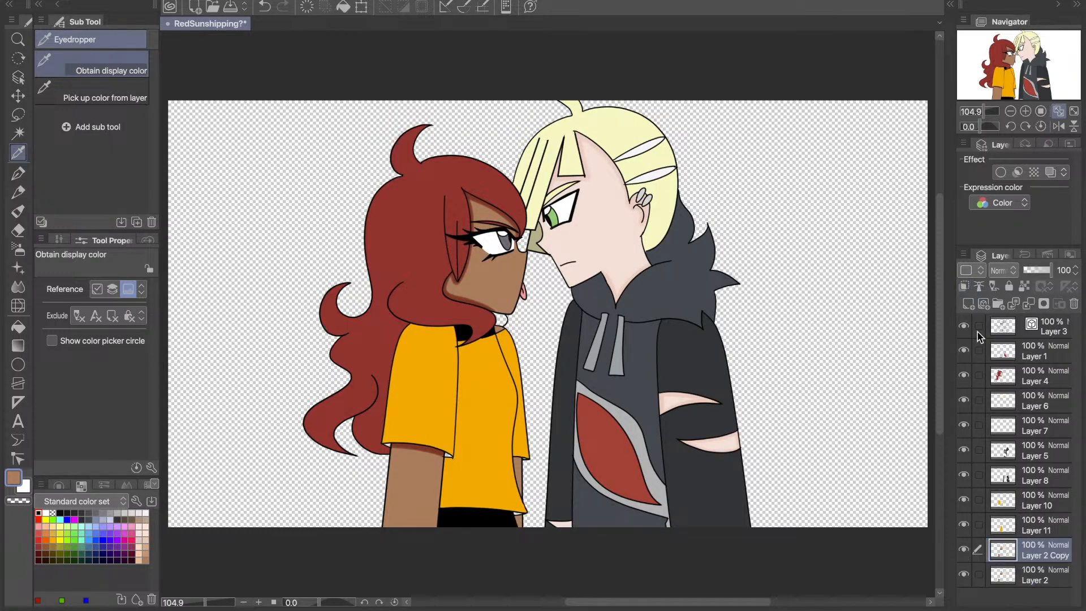
left_click(966, 285)
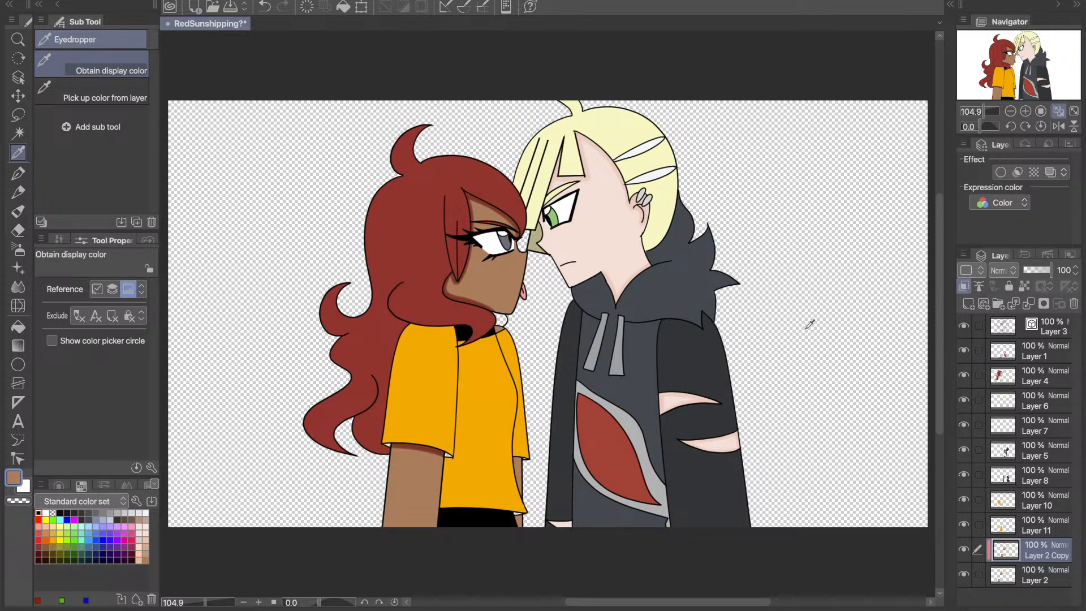
left_click(663, 397)
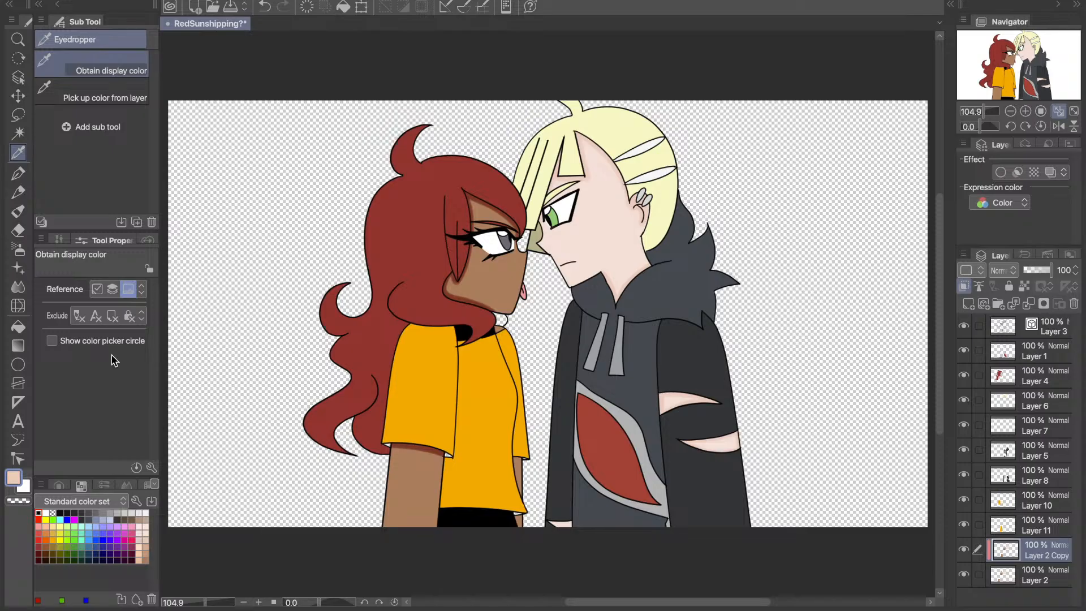
left_click(16, 330)
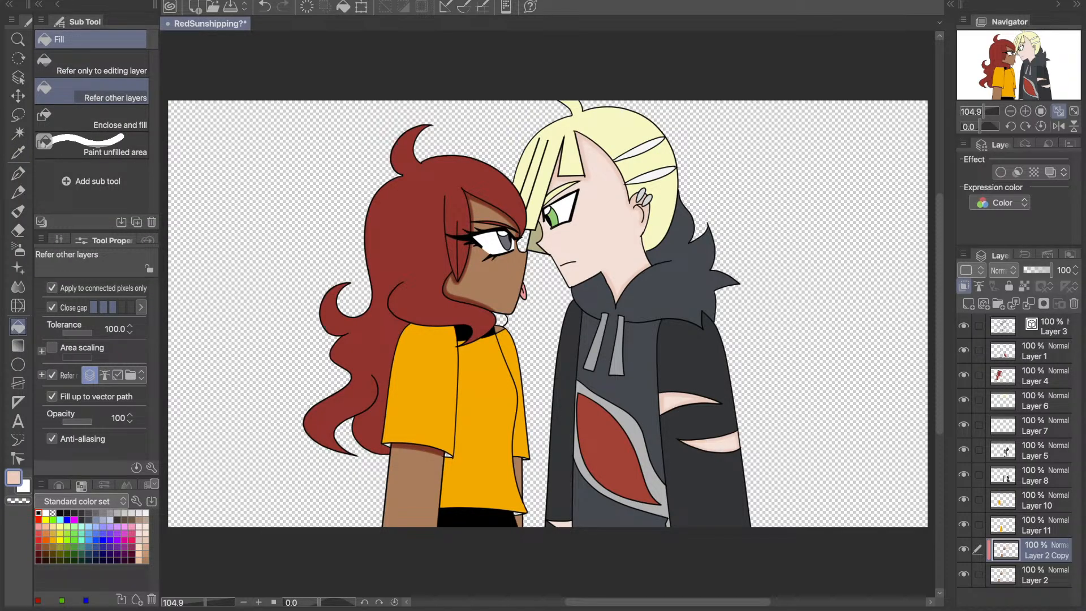
key("super+e")
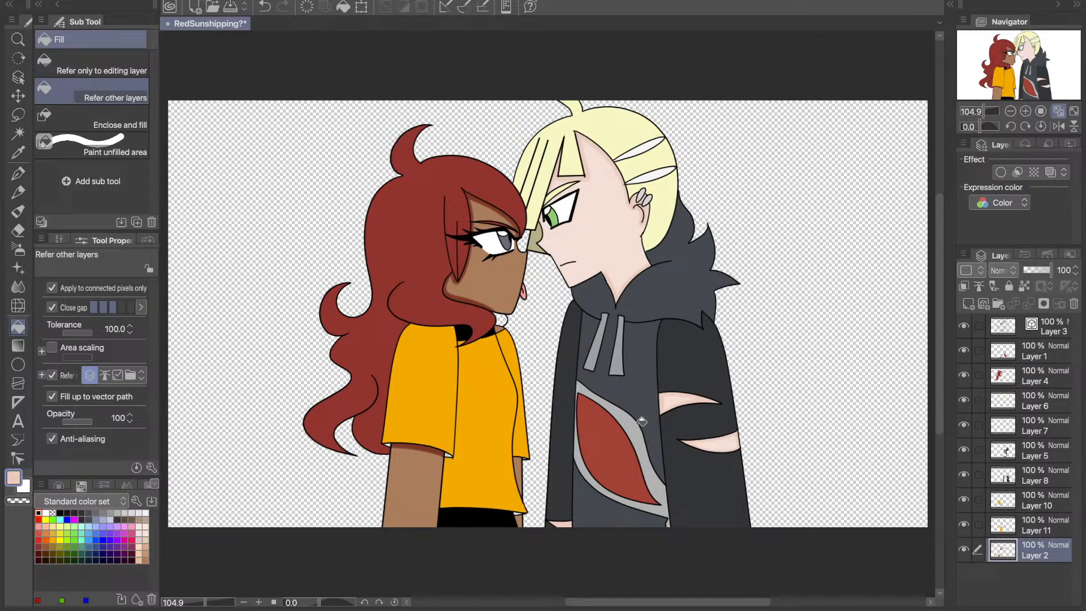
- Fill the left character's far arm on Layer 2 with the dark brown sleeve shadow colour and check it by toggling the layer
key("i")
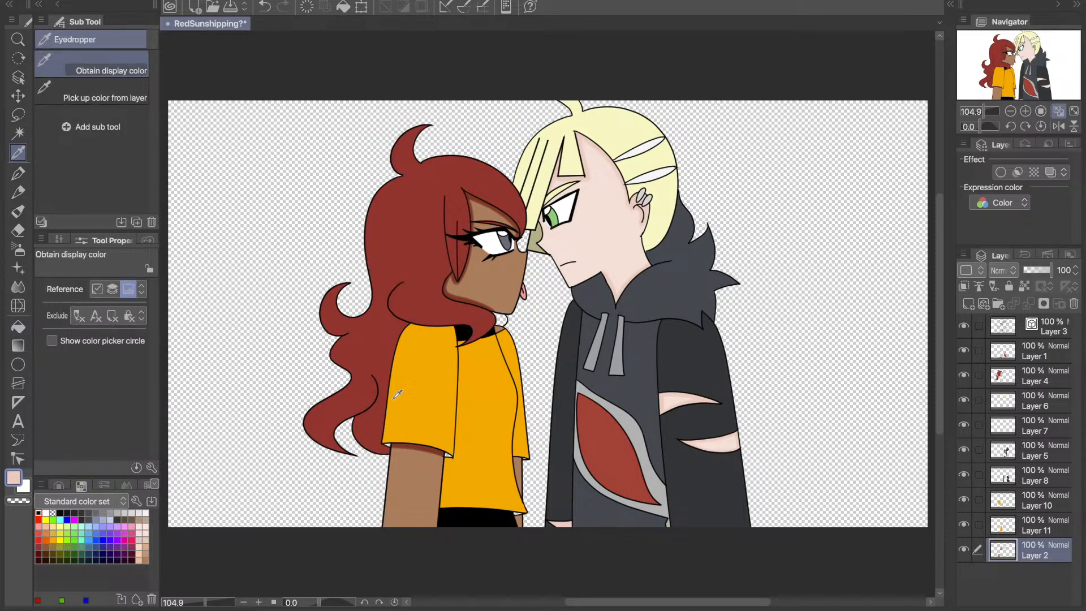
left_click(429, 449)
key("g")
left_click(523, 466)
key("super+z")
left_click(519, 465)
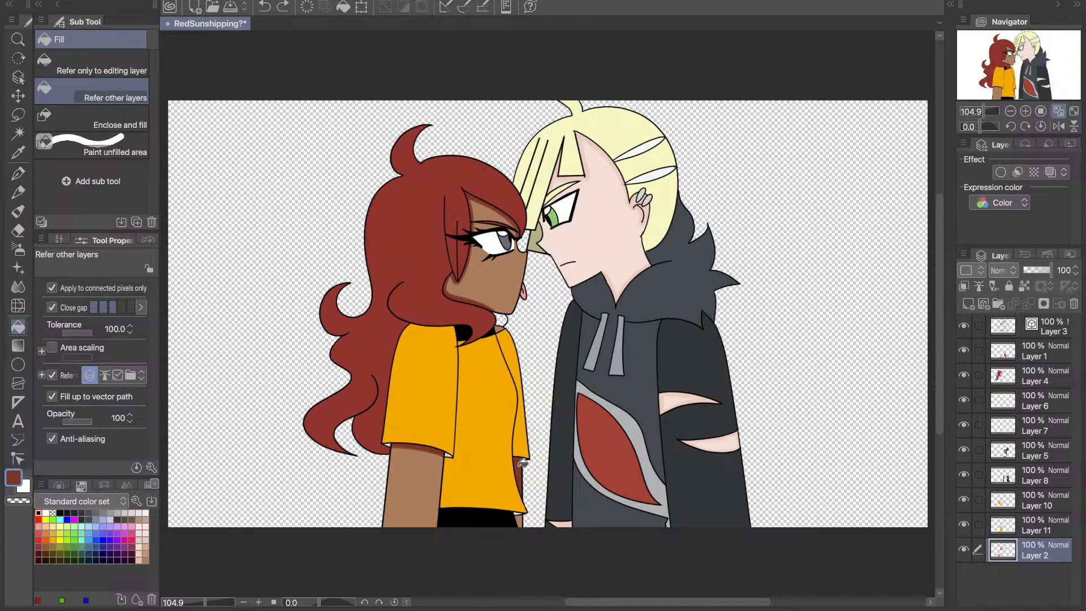
left_click(519, 520)
left_click(964, 550)
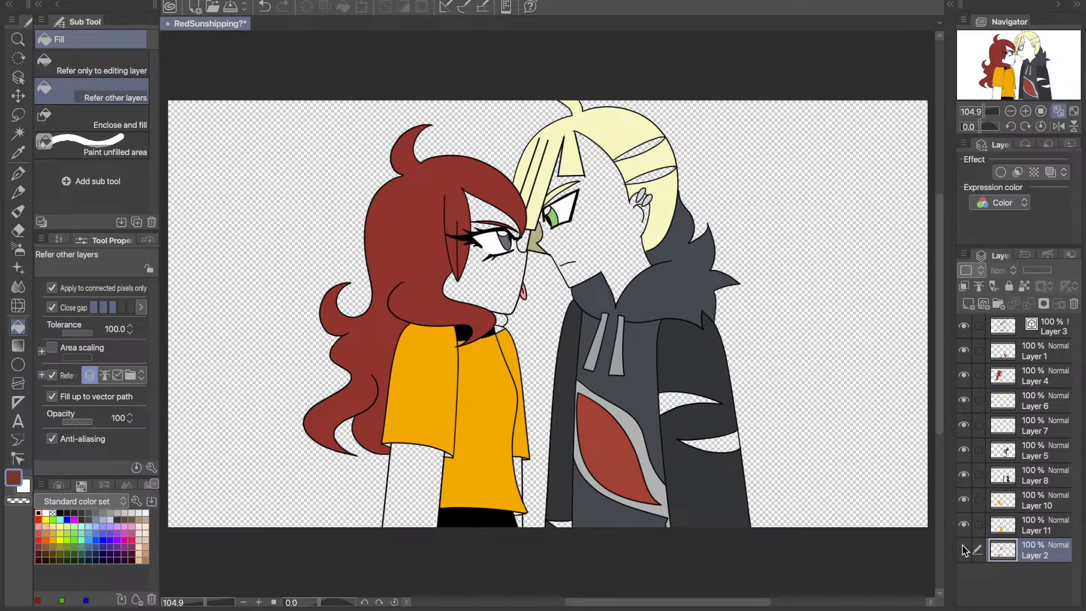
left_click(964, 550)
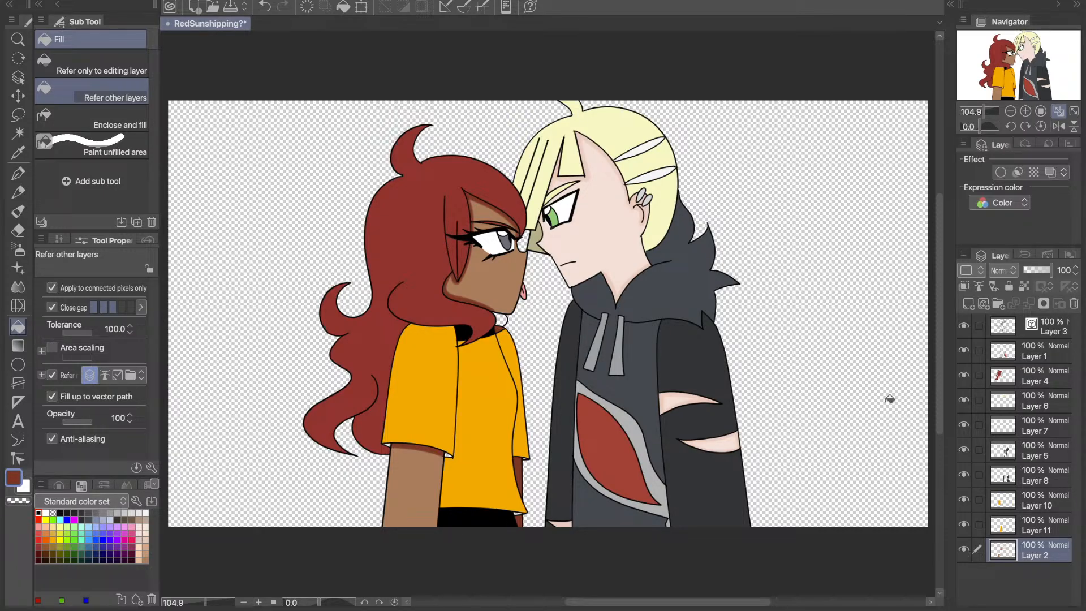
left_click(964, 550)
left_click(964, 550)
- Select Layer 8, sample the dark jacket sleeve and yellow shirt colours, and toggle the layer to see what it holds
left_click(1036, 478)
left_click(18, 152)
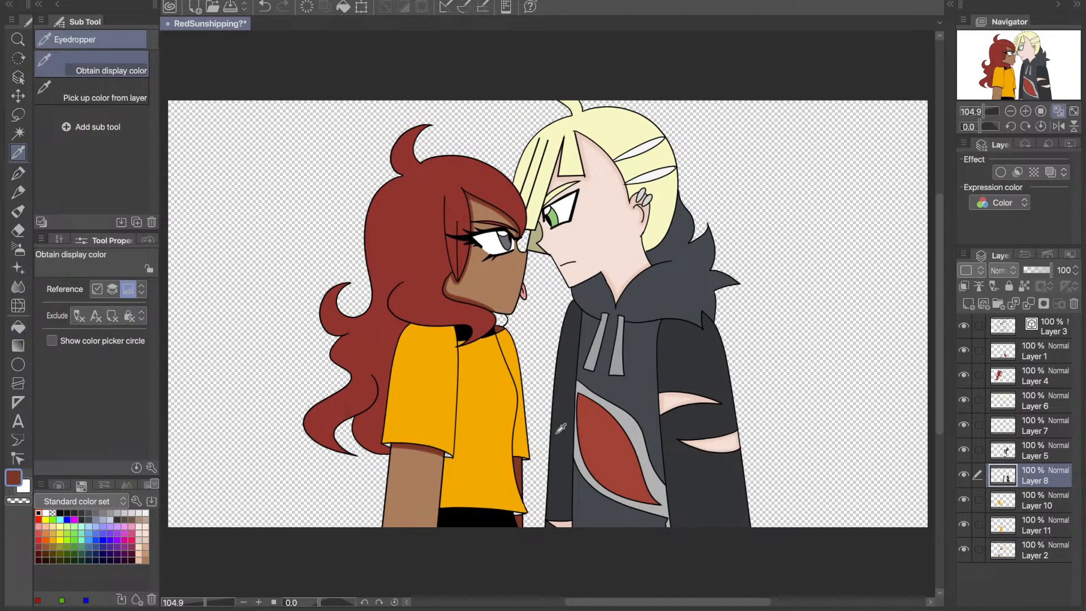
left_click(689, 478)
left_click(476, 463)
left_click(964, 475)
left_click(965, 474)
- Select Layer 10, sample the right character's dark jacket sleeve colour, and toggle the layer to inspect its fills
left_click(1019, 505)
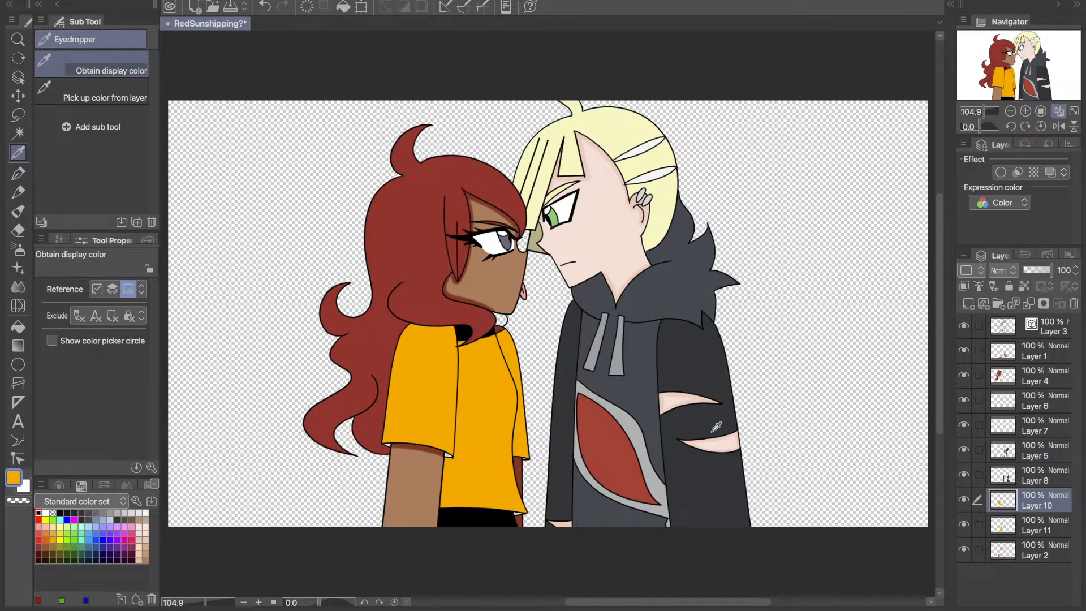
left_click(716, 362)
left_click(964, 500)
left_click(964, 500)
left_click(964, 500)
left_click(964, 500)
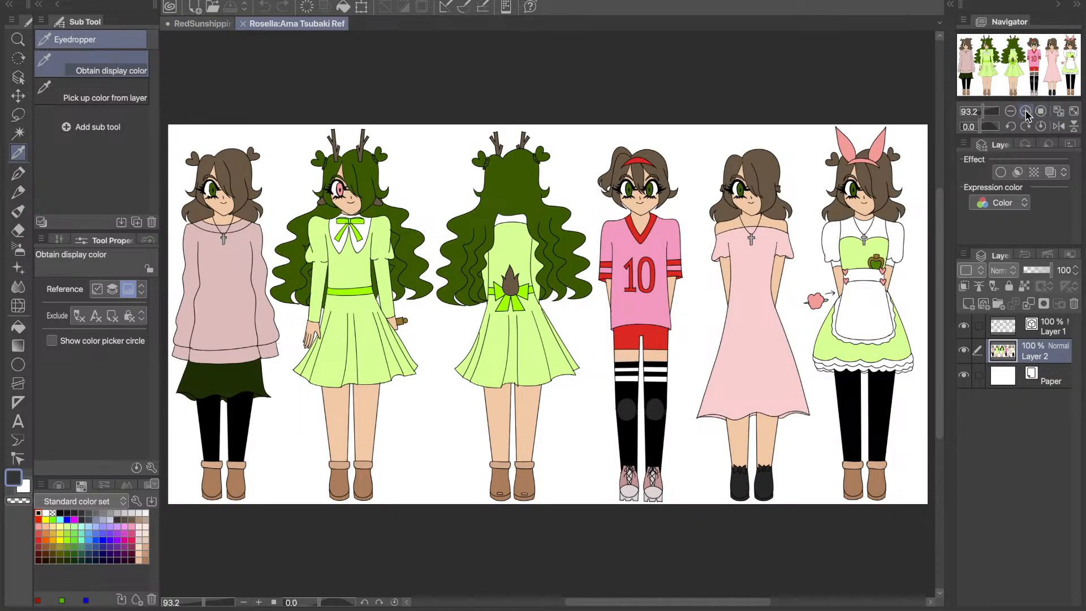
- Examine the three leftmost outfits on the Rosella:Ama Tsubaki Ref sheet up close at 150% zoom
left_click(1026, 113)
left_click(1027, 114)
left_click_drag(1013, 87, 986, 89)
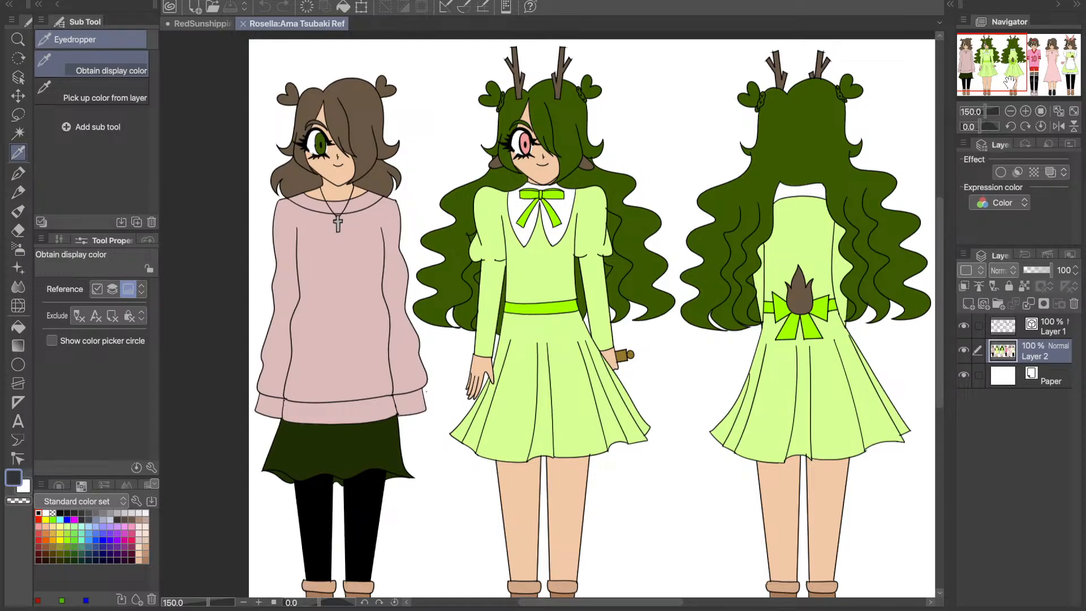
left_click_drag(1011, 82, 1008, 84)
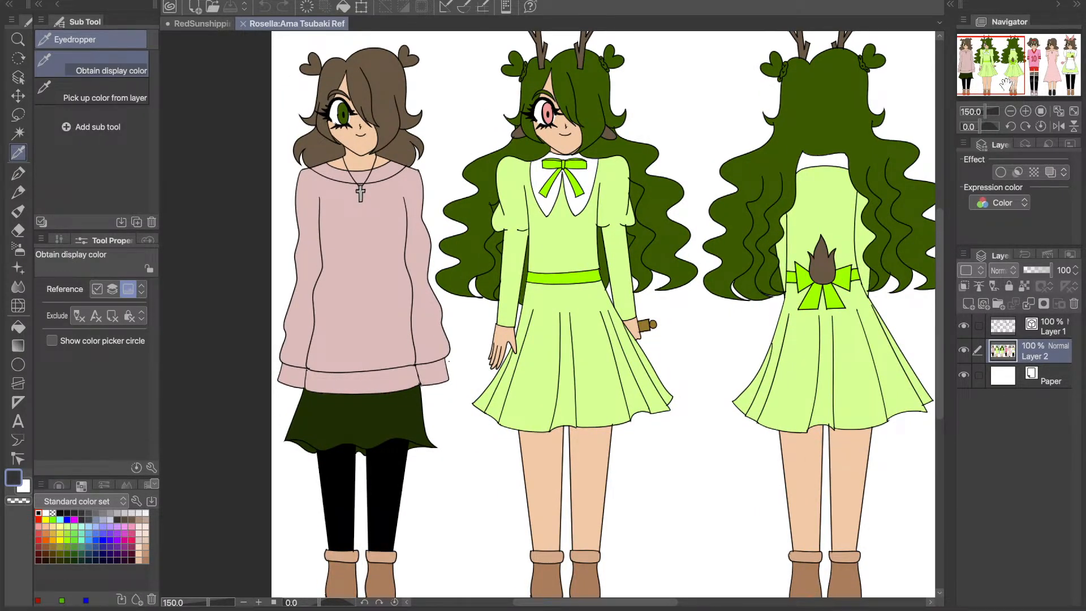
- Close the Rosella:Ama Tsubaki Ref sheet and return to the RedSunshipping drawing
left_click(1059, 125)
left_click(1058, 125)
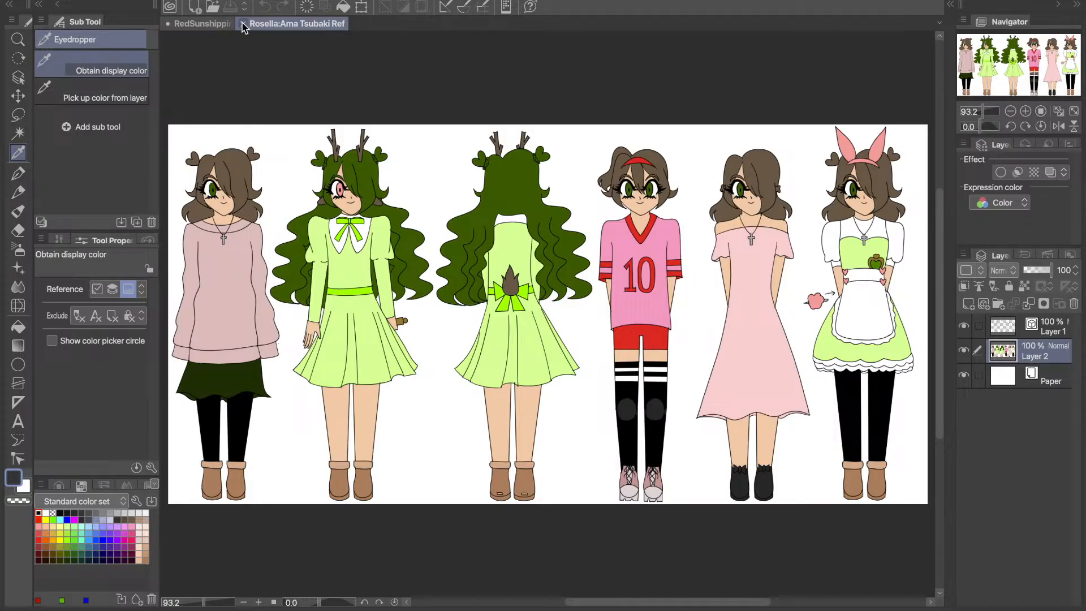
left_click(243, 26)
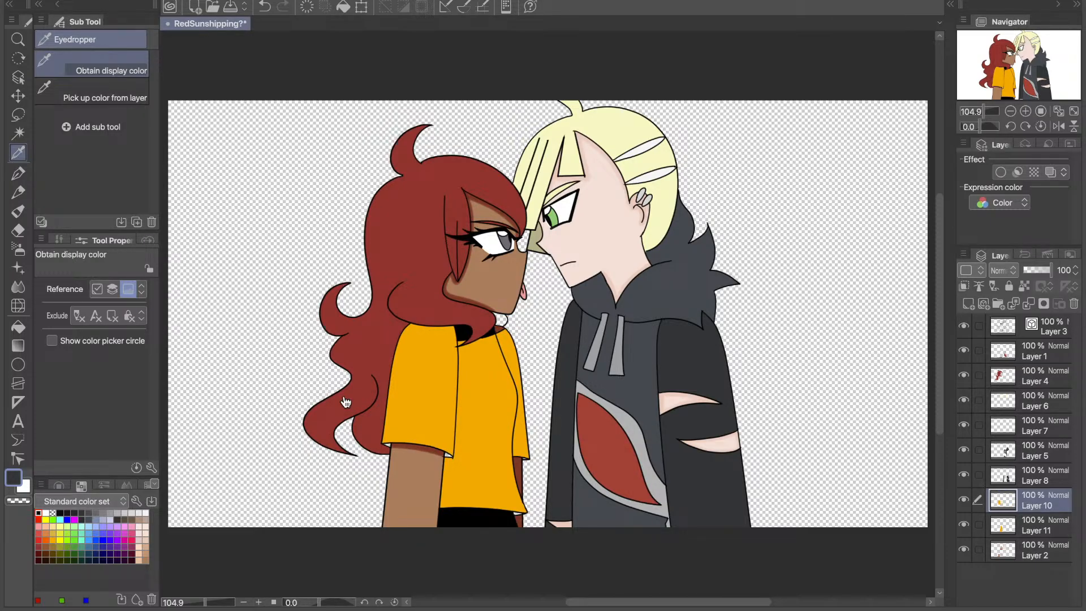
- Toggle Layer 11's visibility and Layer 10's clipping to see which shirt parts each layer holds
left_click(963, 525)
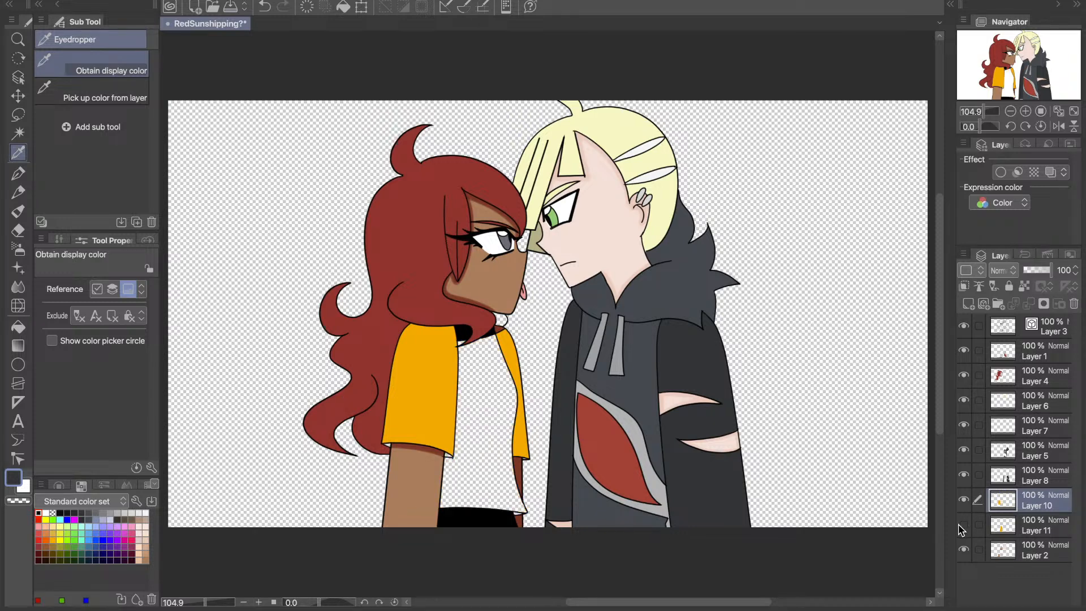
left_click(962, 525)
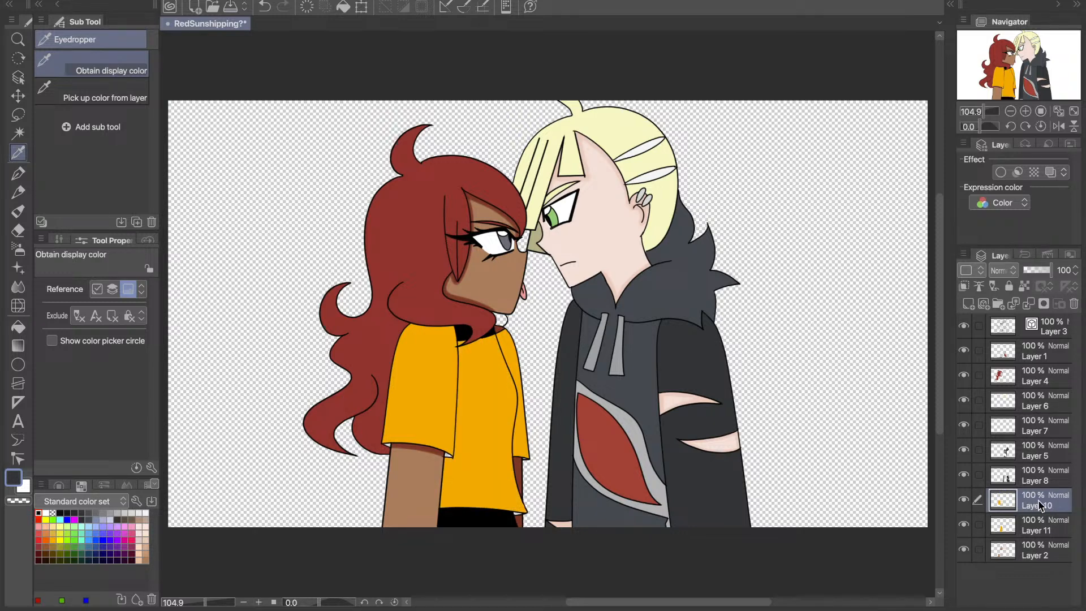
left_click(964, 287)
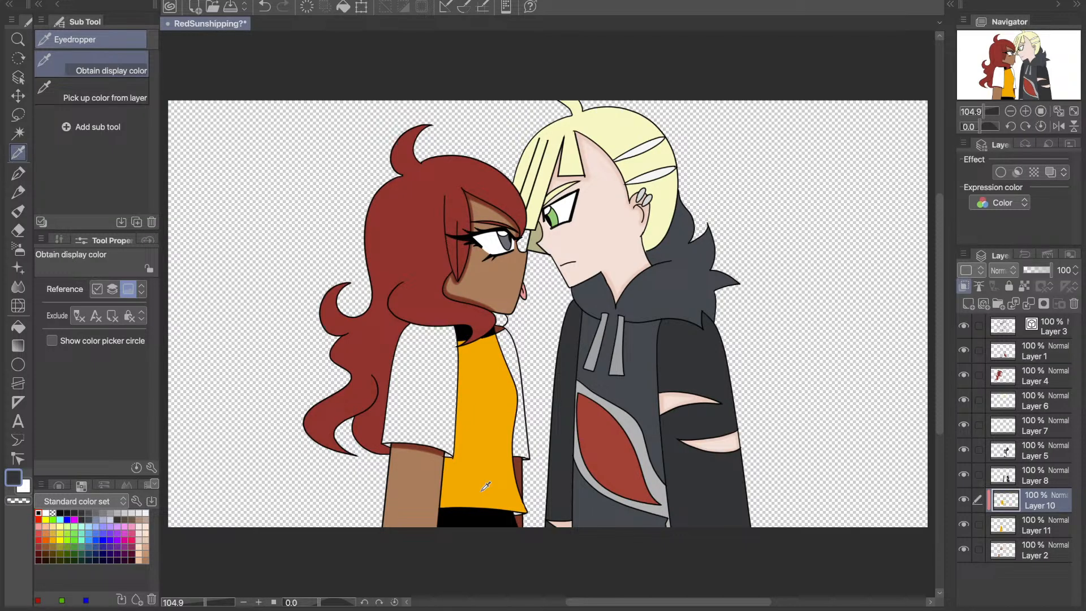
left_click(964, 286)
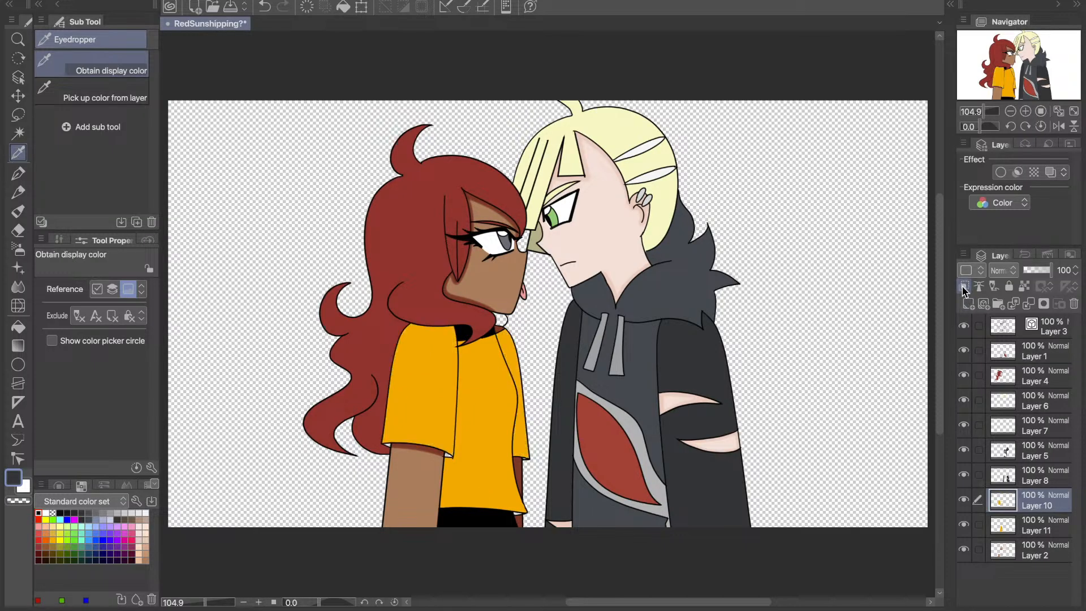
- Duplicate Layer 11, clip the copy to the original, and sample the yellow shirt colour for the Shadow airbrush
left_click(1020, 527)
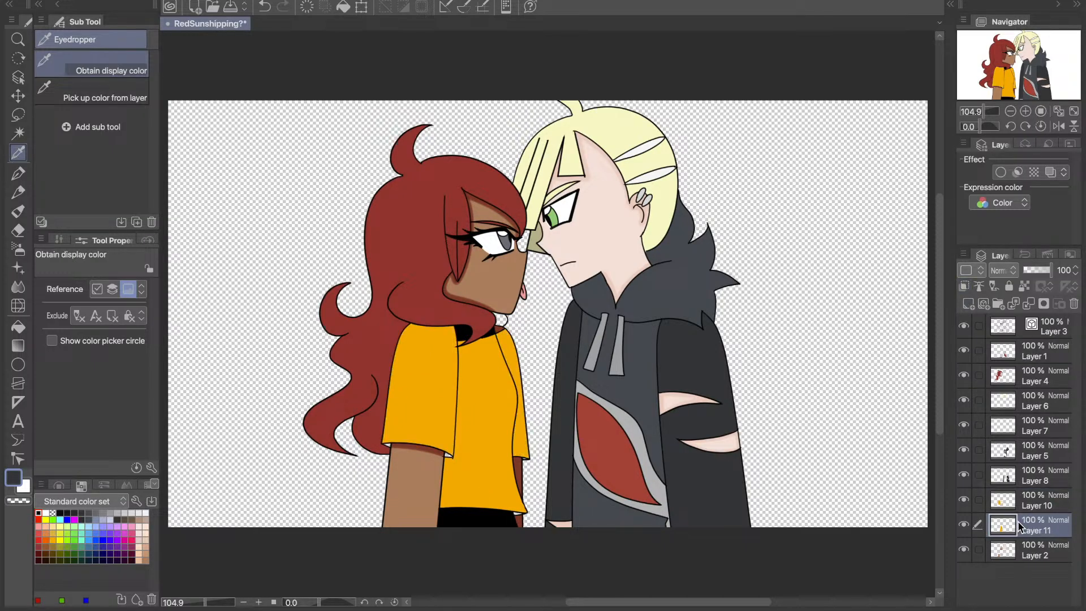
left_click_drag(1020, 528, 969, 304)
left_click(965, 286)
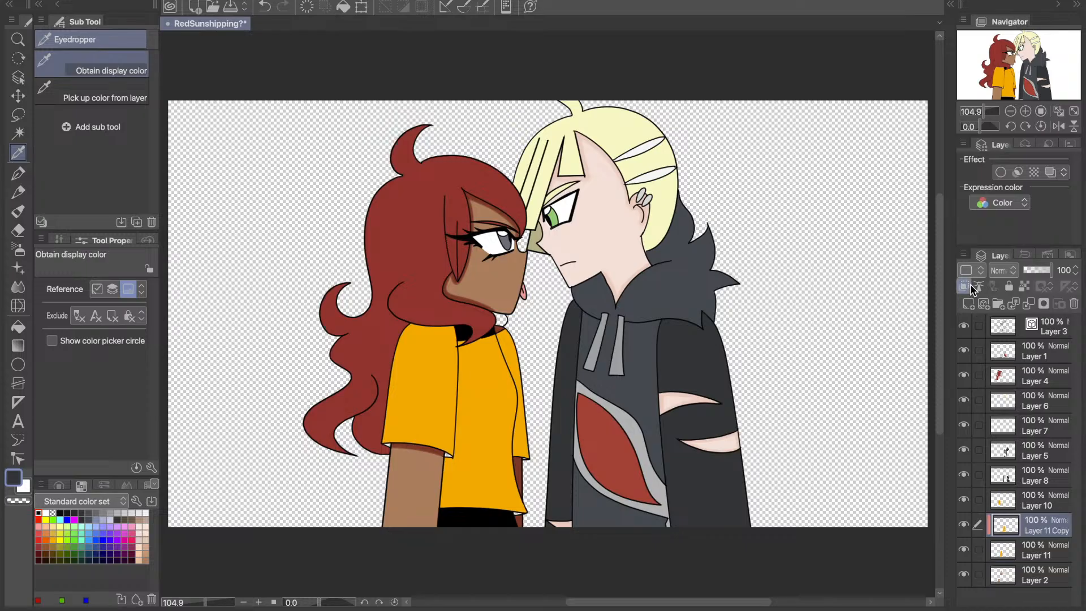
left_click(475, 386)
left_click(18, 248)
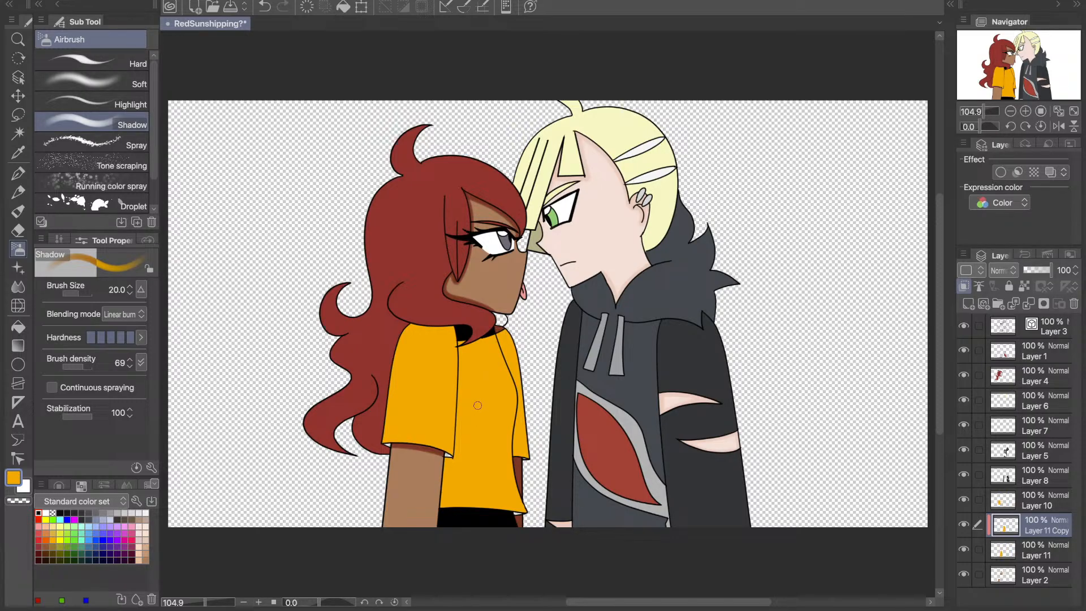
left_click_drag(442, 518, 447, 457)
mouse_move(436, 453)
left_mouse_down()
mouse_move(460, 404)
mouse_move(461, 315)
left_mouse_up()
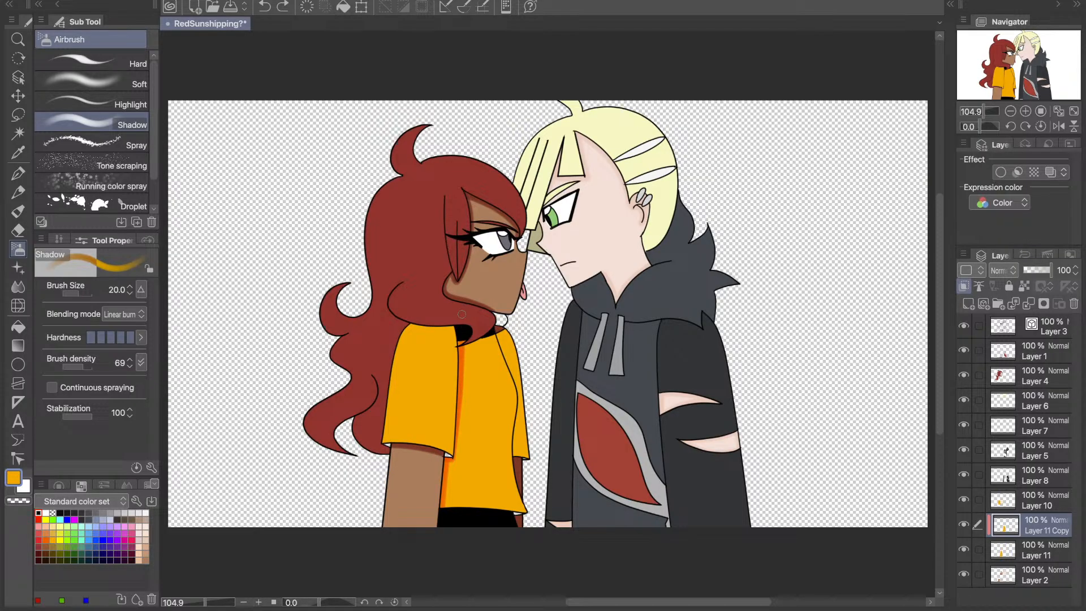
key("super+z")
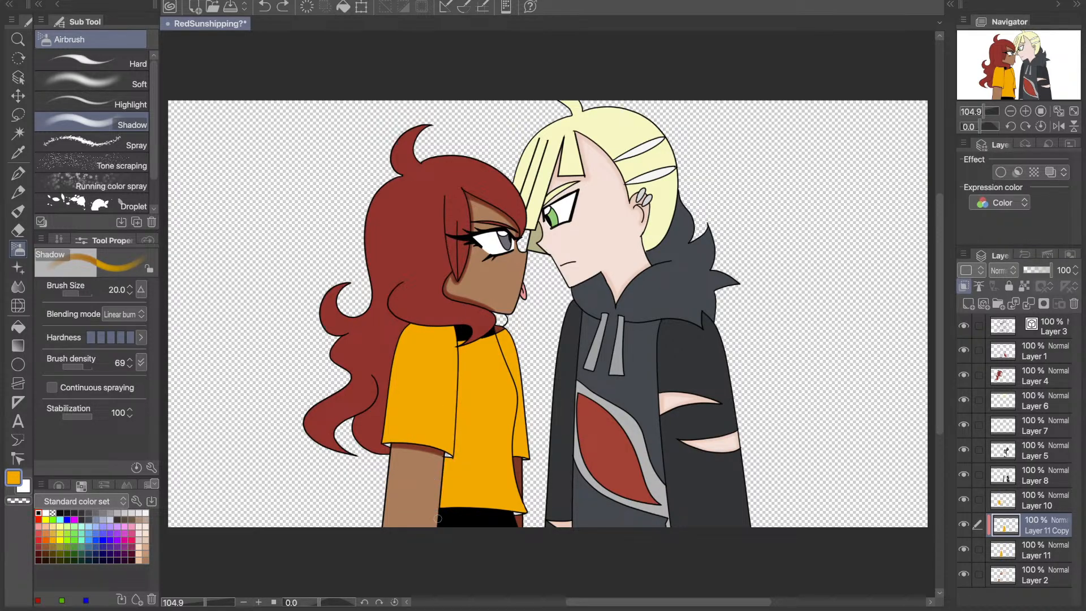
- Shade the yellow torso along the near sleeve and neckline with the Shadow airbrush, and set Layer 11 Copy's opacity to 69%
mouse_move(438, 518)
left_mouse_down()
mouse_move(438, 459)
mouse_move(453, 458)
mouse_move(467, 344)
left_mouse_up()
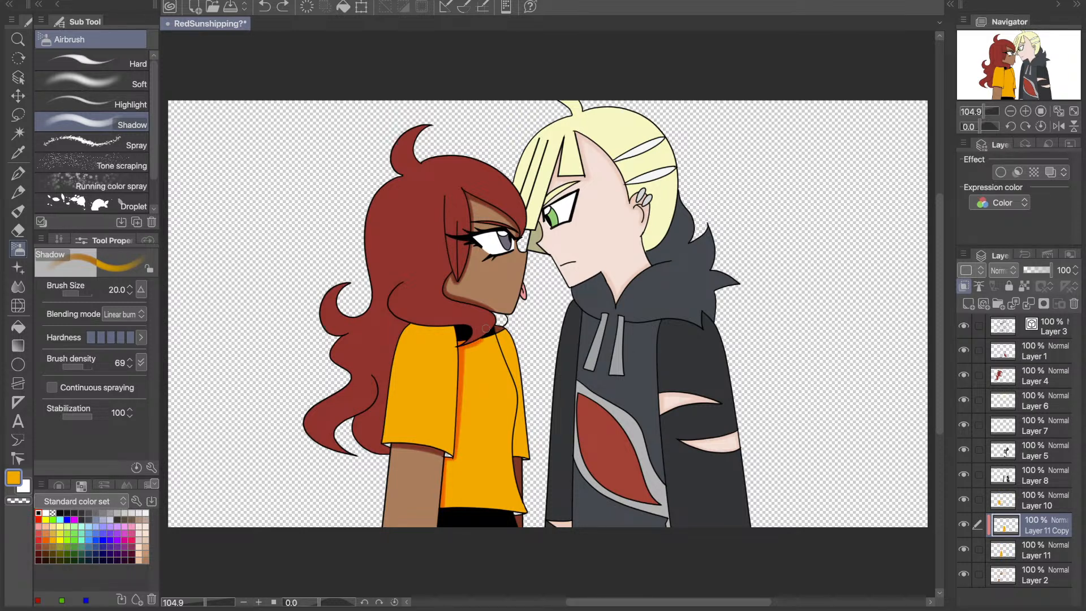
left_click_drag(486, 327, 479, 327)
left_click(1065, 265)
type("69")
key("Return")
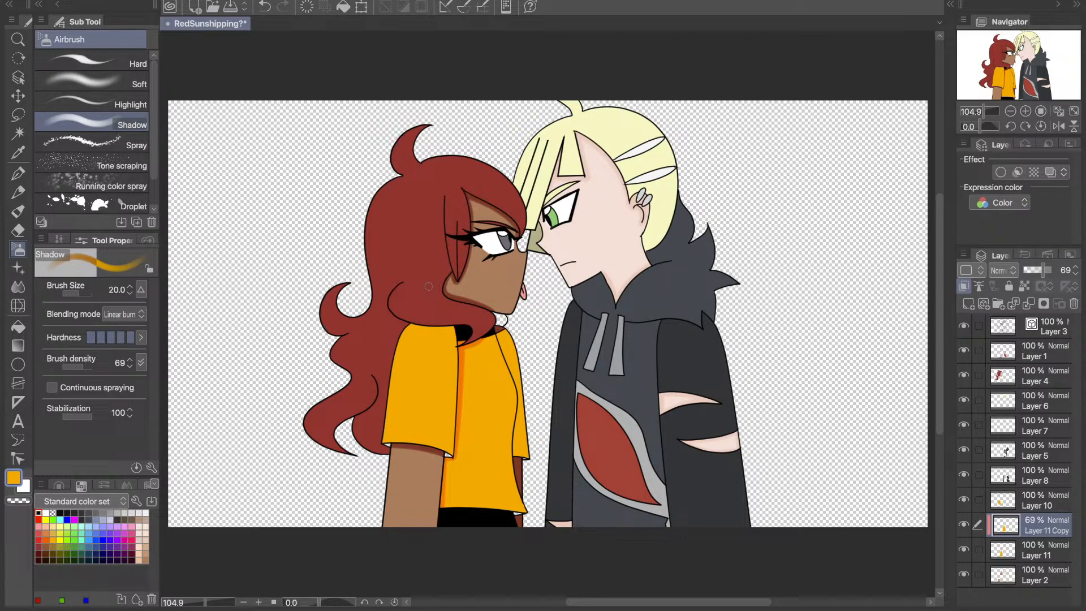
left_click(964, 526)
left_click(964, 526)
- Sample the orange shirt shadow colour and merge the shaded copy into Layer 11 only, keeping Layer 2 separate
left_click(19, 153)
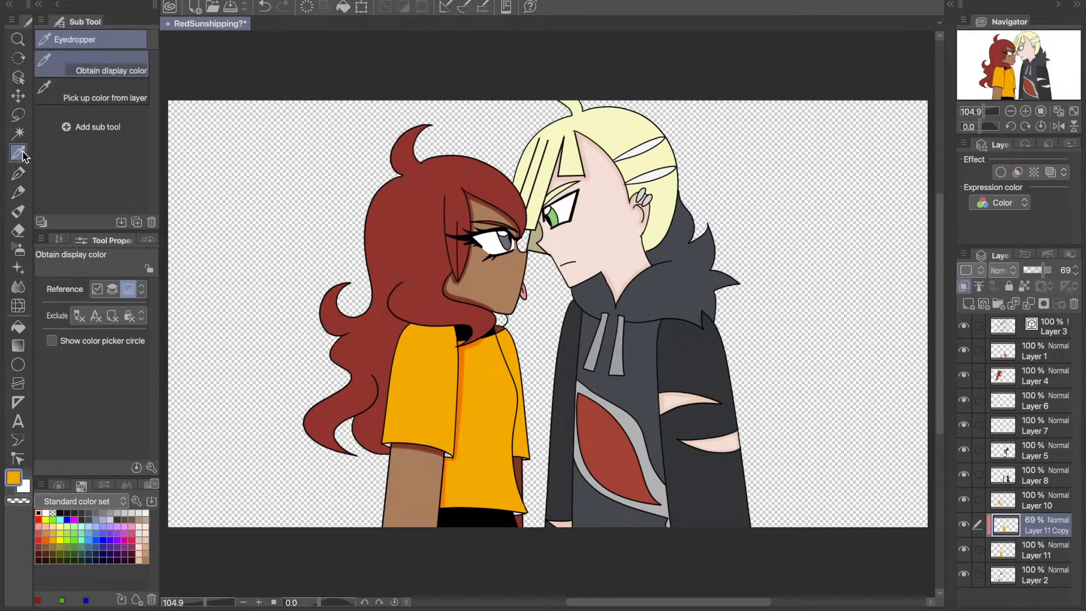
left_click(459, 390)
key("ctrl+z")
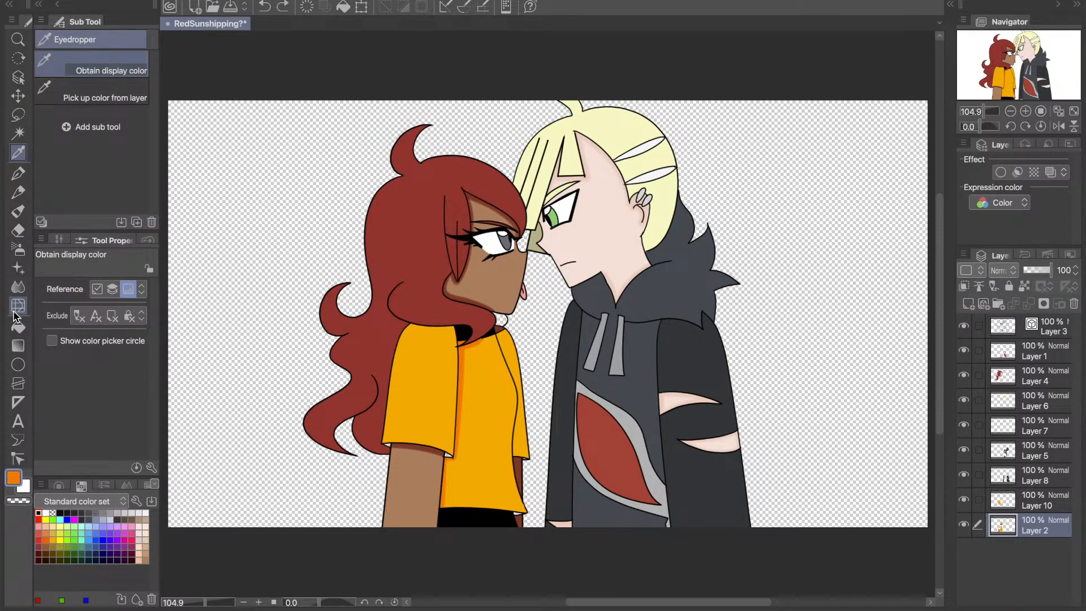
left_click(16, 309)
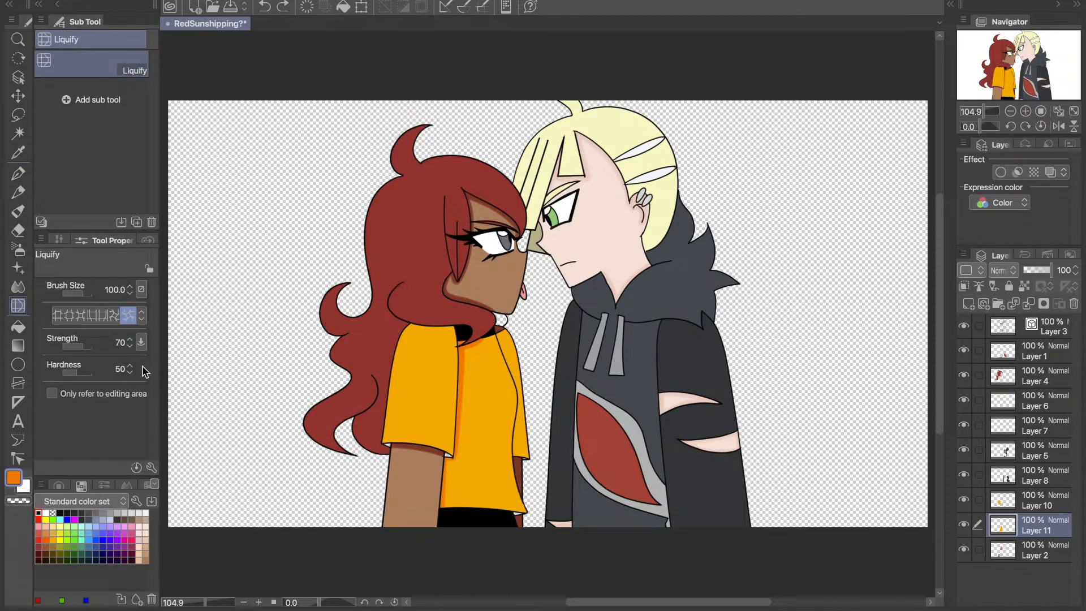
- Fill the left character's far sleeve on Layer 10 with the sampled orange shadow colour
key("g")
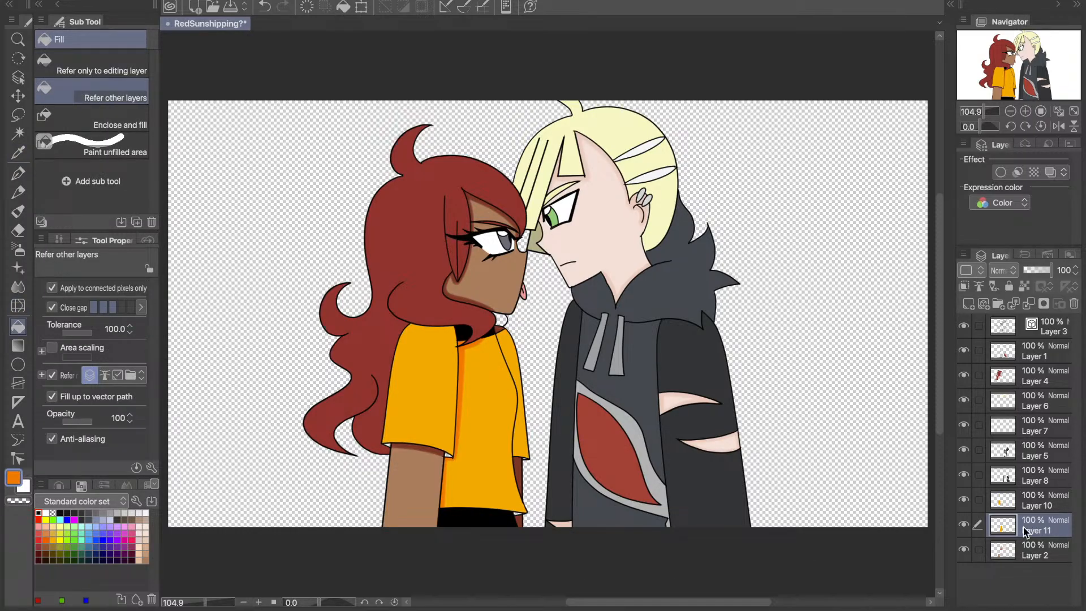
left_click(1024, 505)
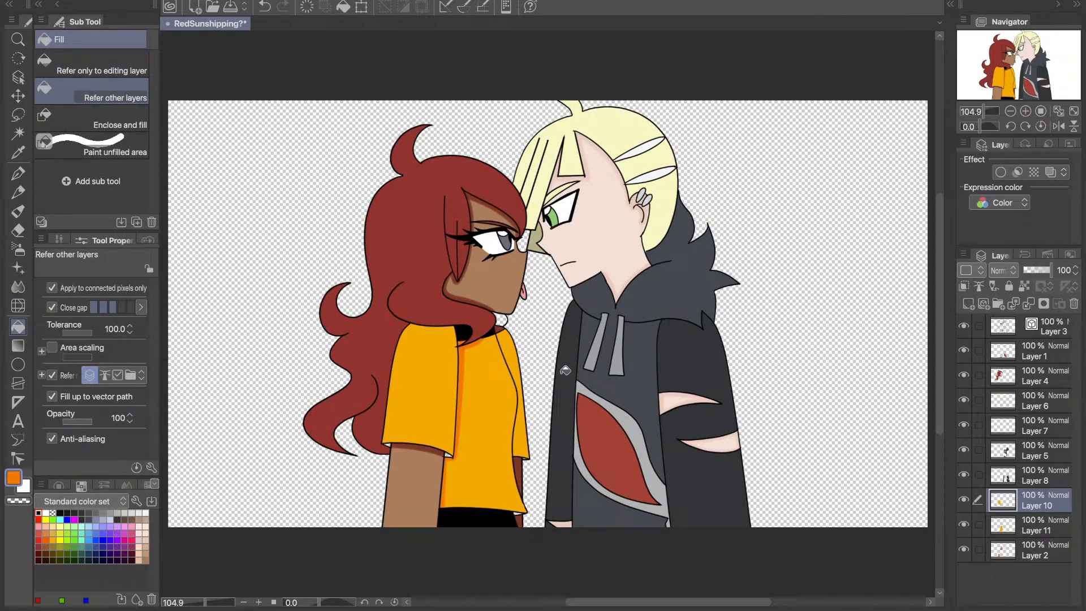
left_click(527, 451)
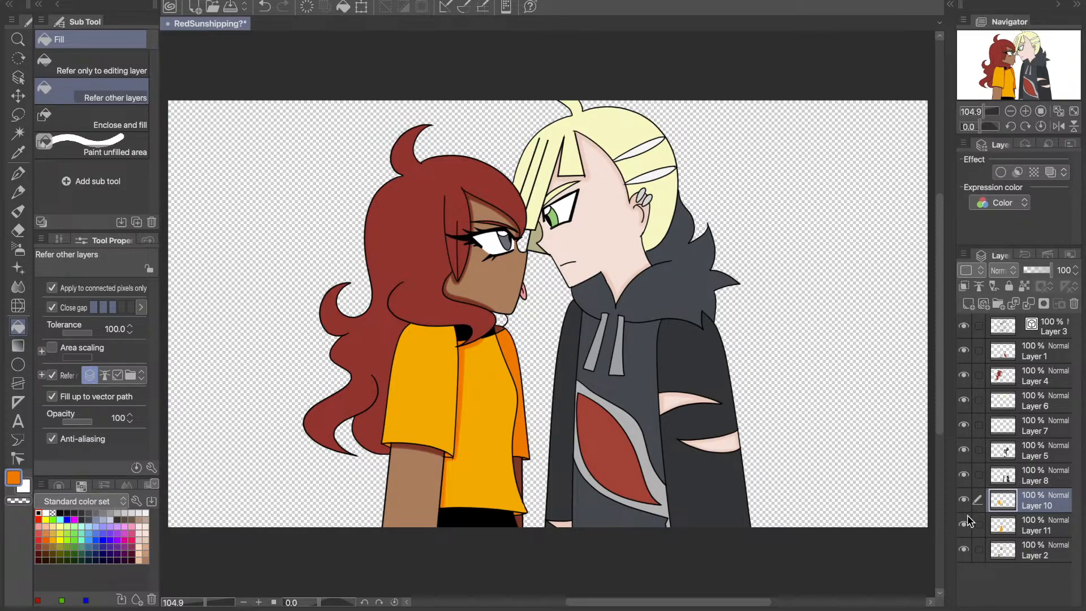
- Check the shaded torso by toggling Layer 11's visibility, and merge Layer 11 down into Layer 2
left_click(963, 529)
left_click(963, 525)
left_click(963, 525)
left_click(1017, 520)
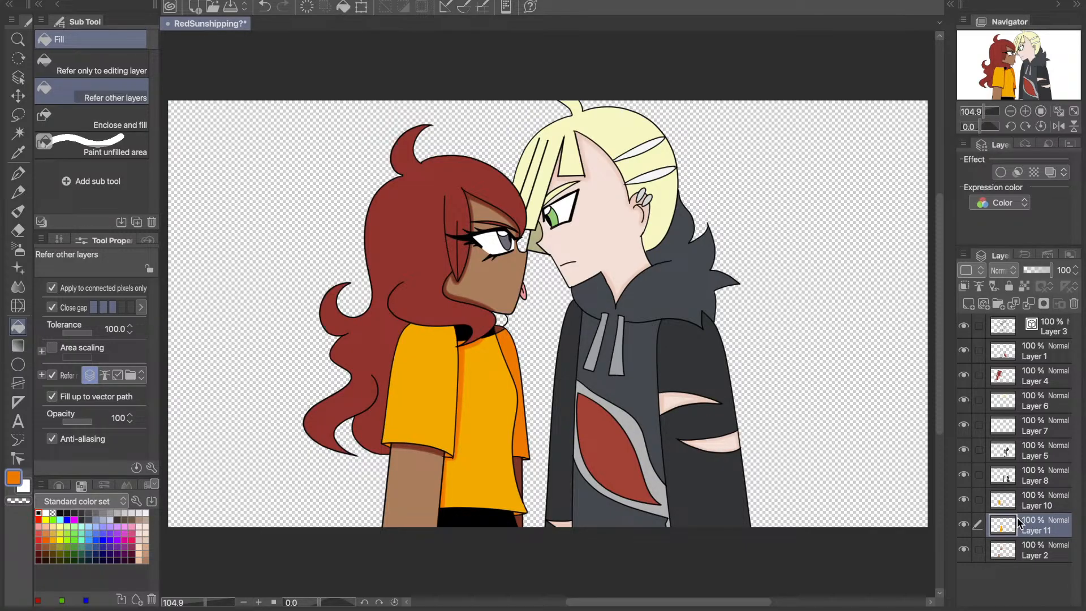
key("ctrl+e")
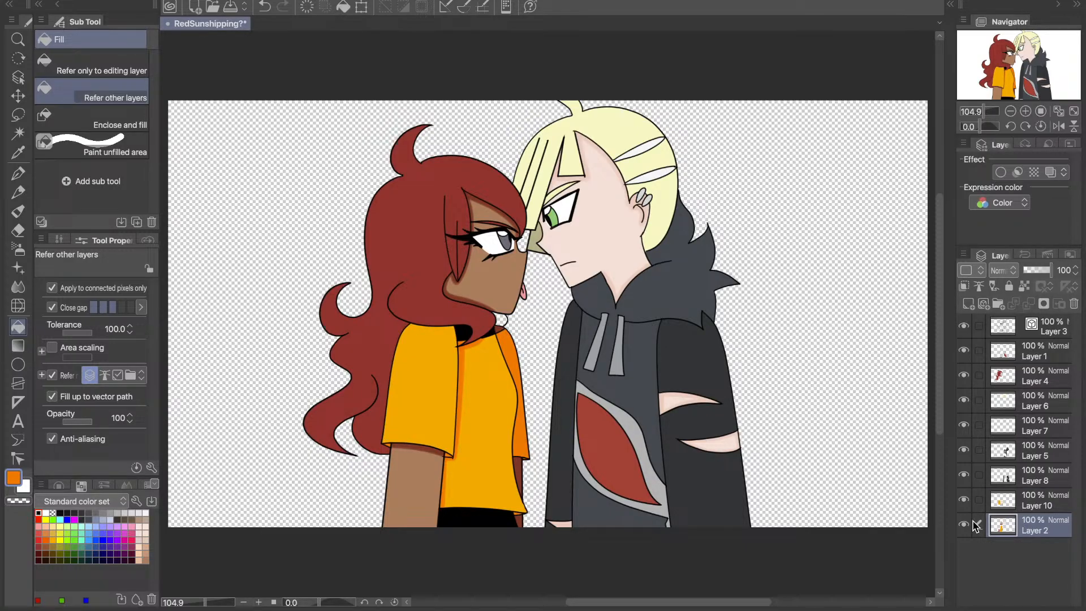
- Duplicate Layer 10 as a clipped copy at 69% opacity, and sample the yellow shirt colour for the Shadow airbrush
left_click(1024, 505)
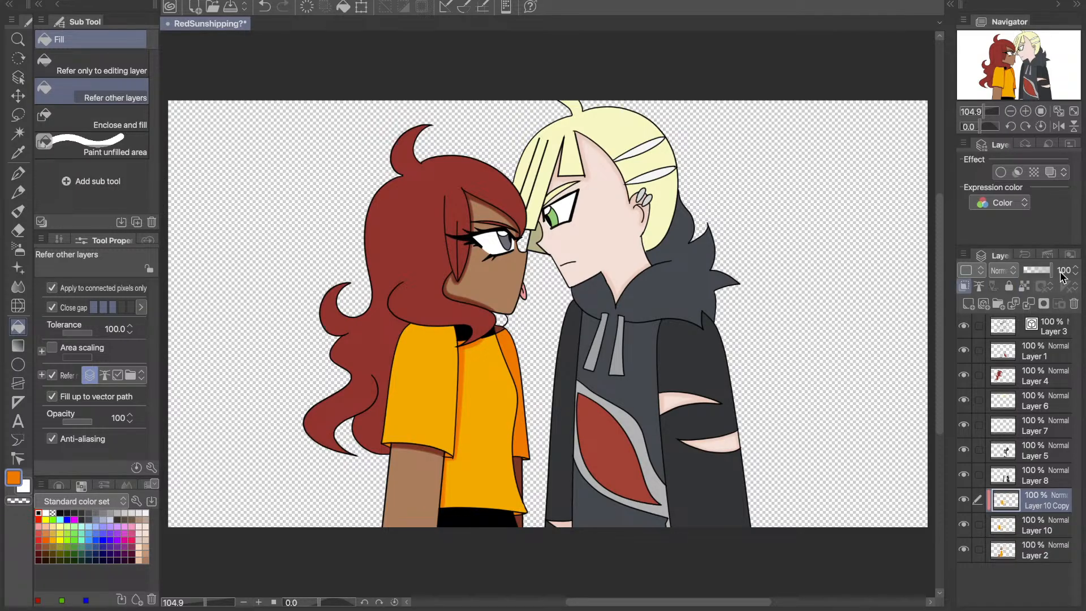
left_click(1062, 272)
type("70")
key("Return")
left_click(1069, 275)
key("i")
left_click(456, 414)
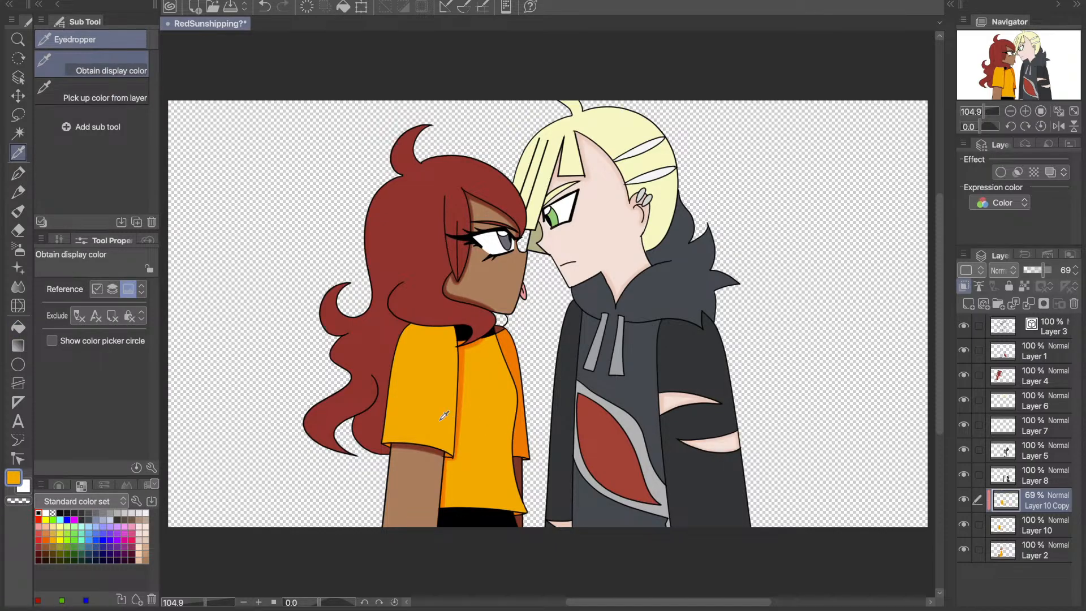
left_click(18, 250)
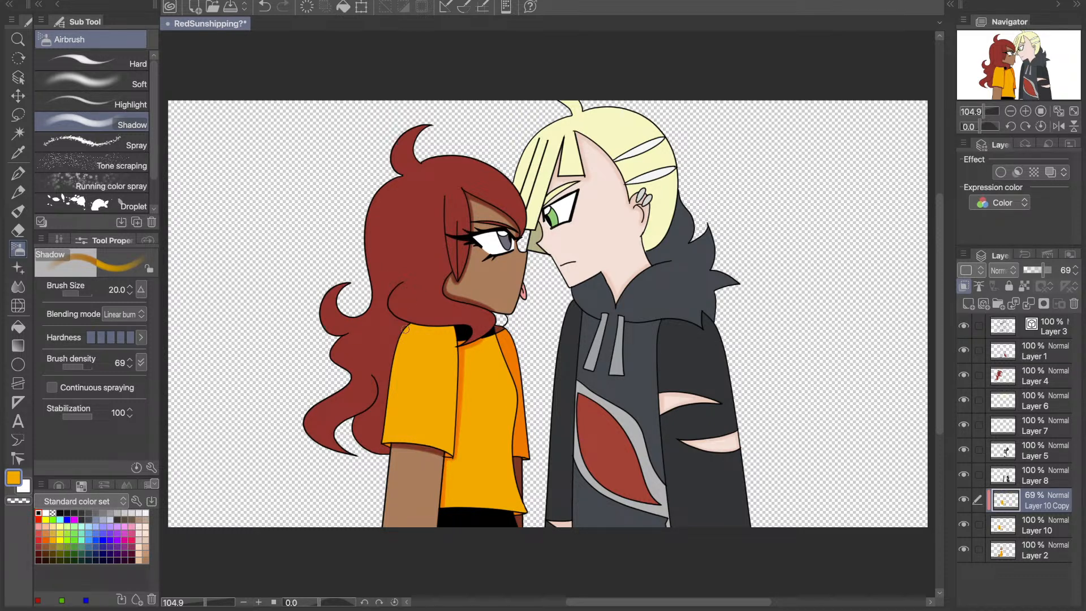
left_click_drag(406, 329, 456, 322)
key("ctrl+z")
left_click(465, 328)
key("ctrl+z")
left_click_drag(408, 327, 479, 323)
key("ctrl+z")
- Airbrush a shadow across the near sleeve's shoulder beneath the red hair on Layer 10 Copy, and check it by toggling the layer
left_click_drag(411, 326, 477, 322)
left_click(963, 500)
left_click(963, 500)
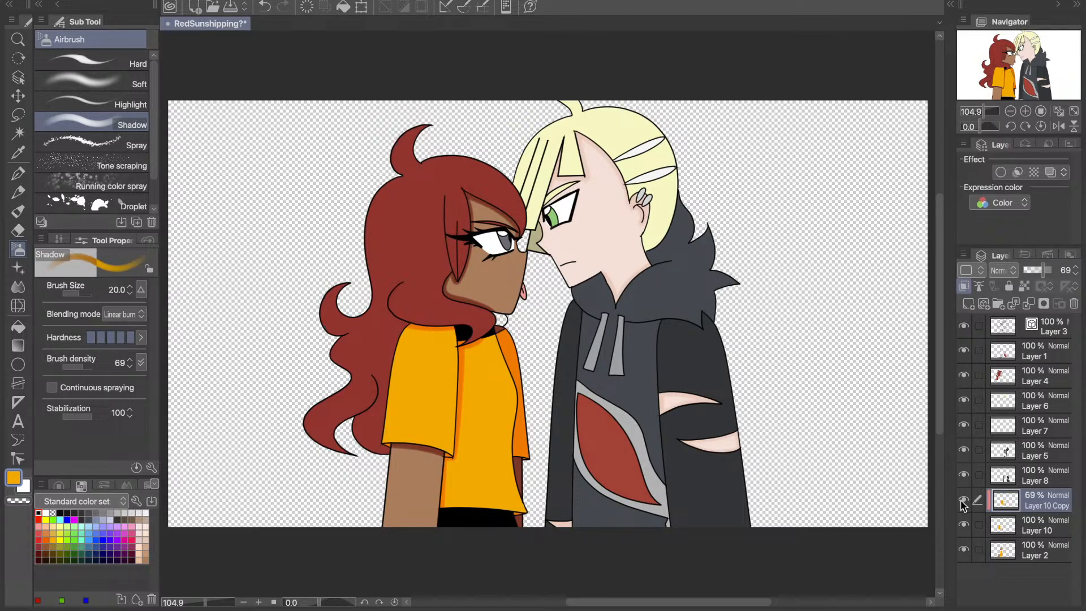
- Compare the yellow shirt's shading with and without Layer 10 Copy by toggling its visibility
left_click(1027, 531)
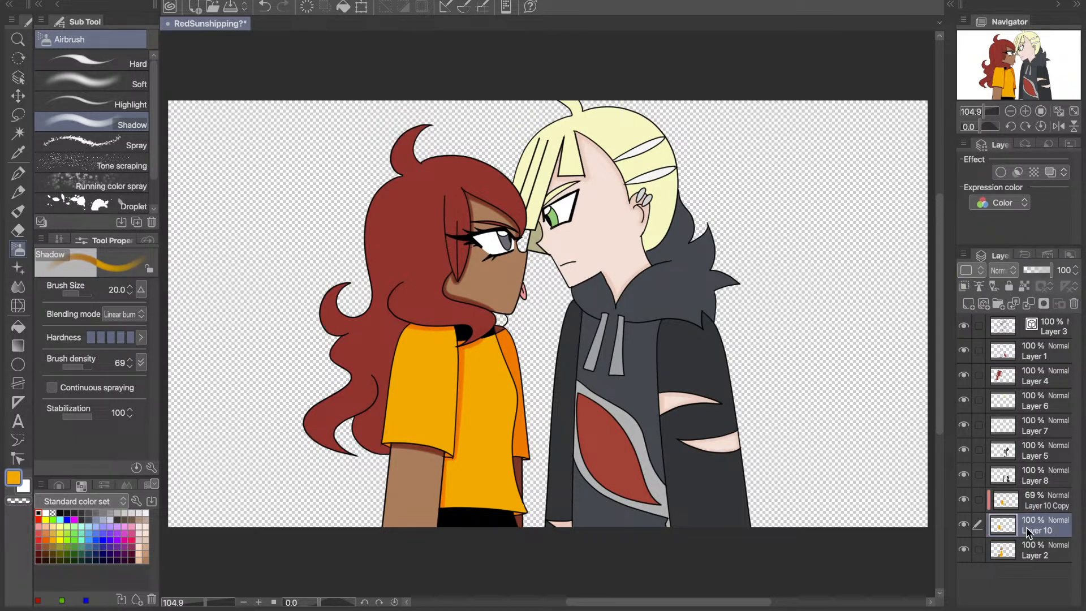
left_click(1026, 509)
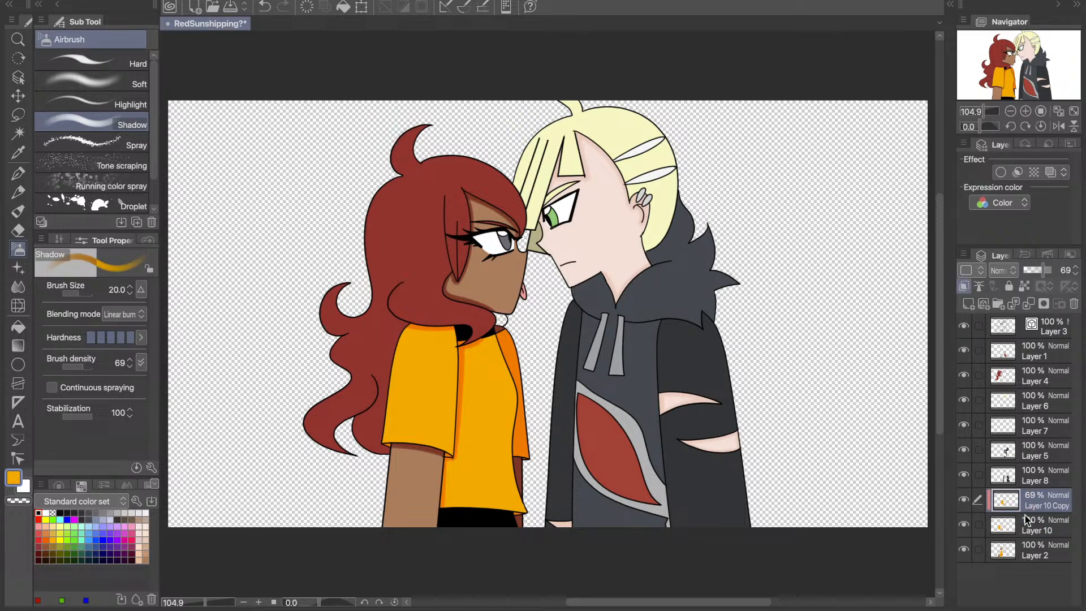
left_click(1027, 520)
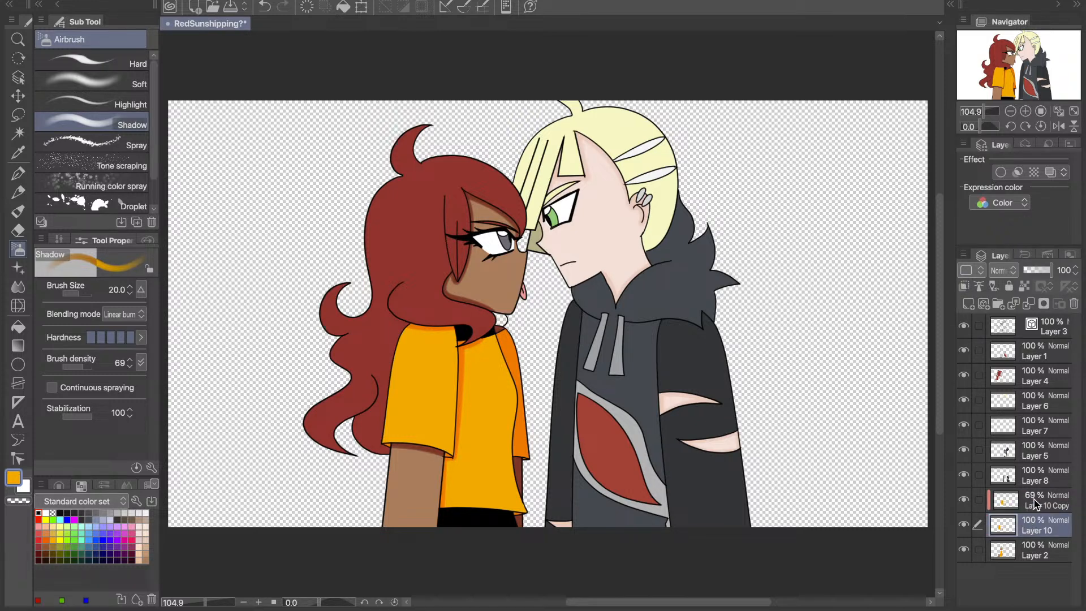
left_click(1035, 503)
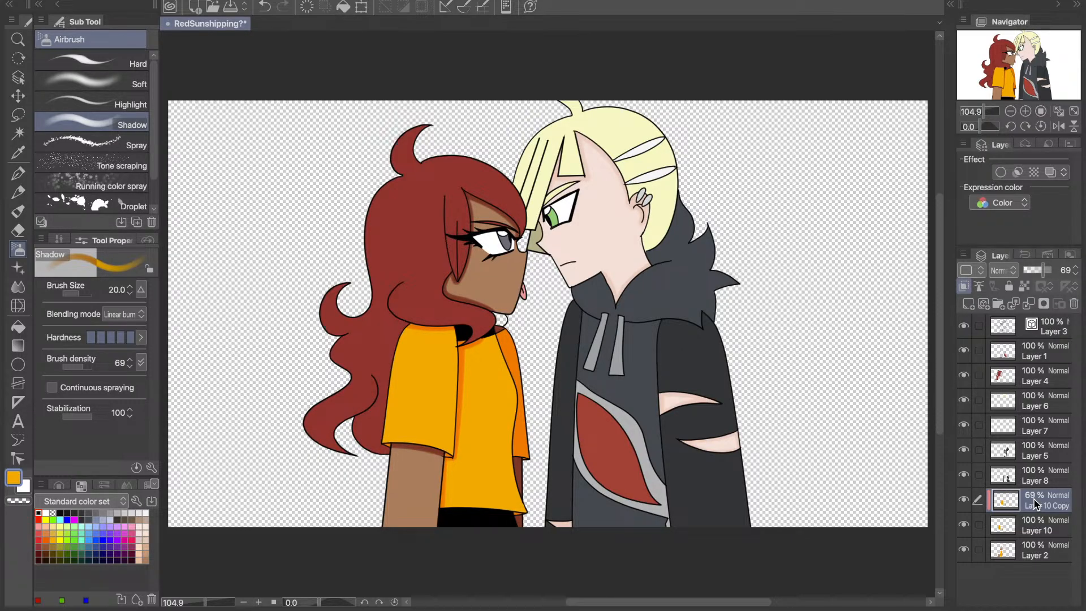
left_click(962, 501)
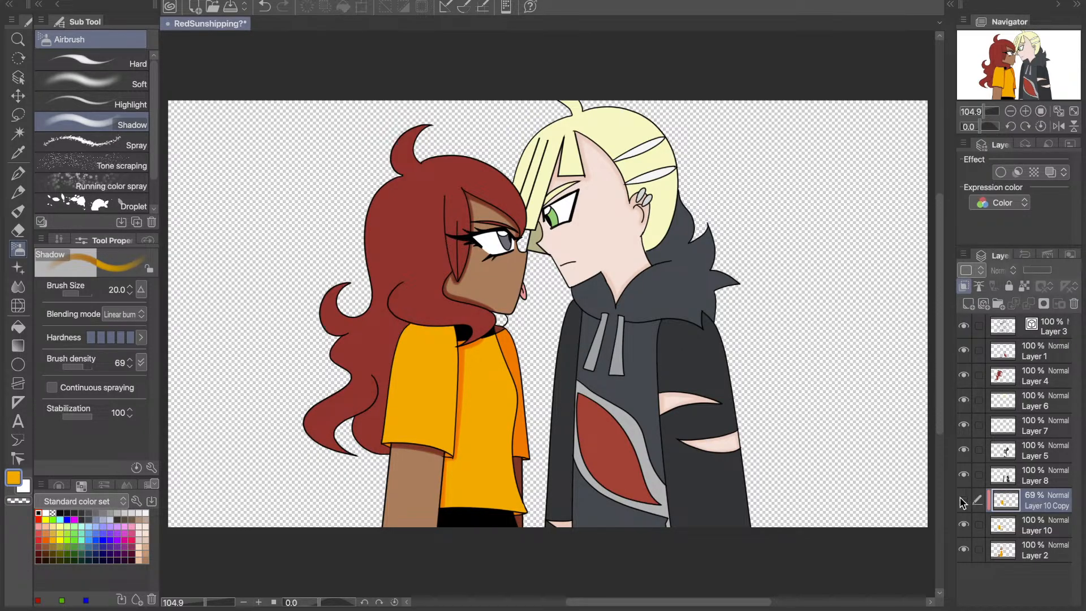
left_click(963, 501)
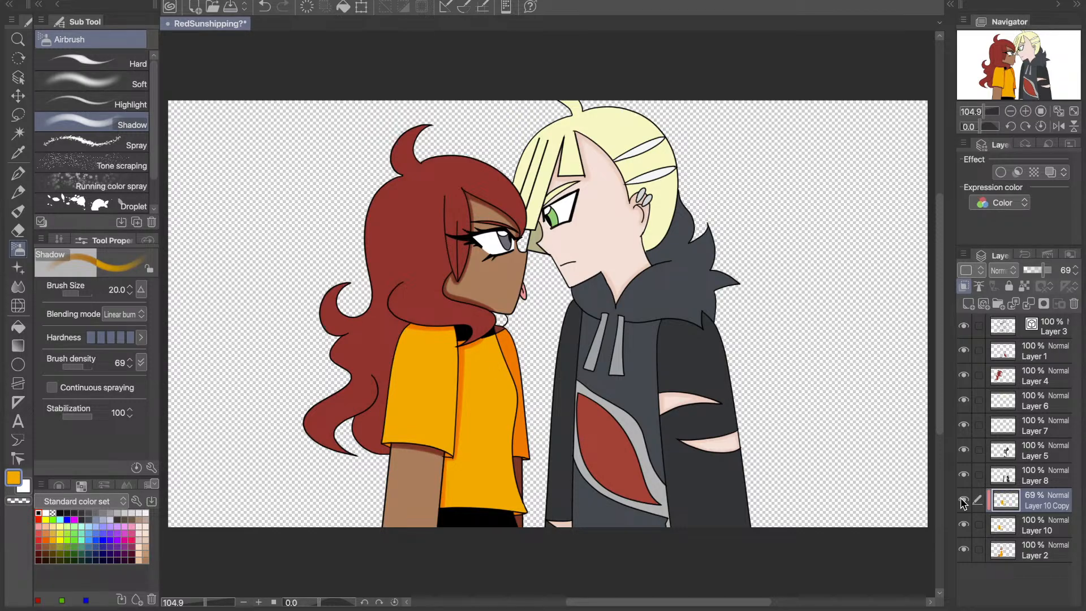
left_click(962, 501)
left_click(963, 502)
- Airbrush a shadow on the yellow shirt at the collar beneath the red hair, and merge Layer 10 Copy and Layer 10 down into Layer 2
key("ctrl+z")
left_click_drag(480, 336, 499, 334)
key("ctrl+e")
key("ctrl+e")
- Identify the dark jacket sleeves by toggling Layer 8, make that layer active, and sample the near sleeve's dark colour
left_click(964, 475)
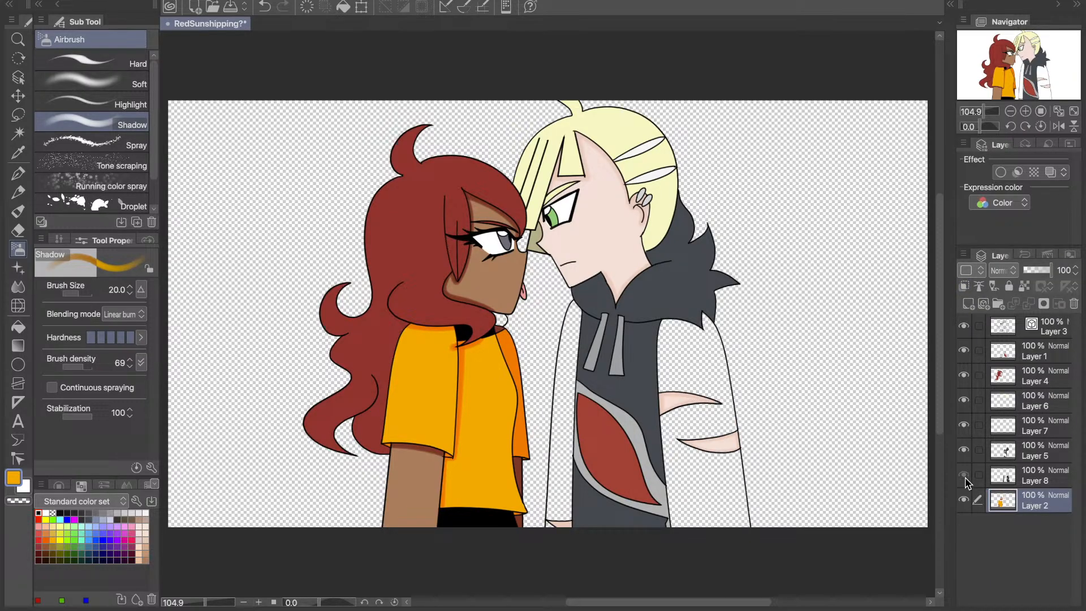
left_click(964, 475)
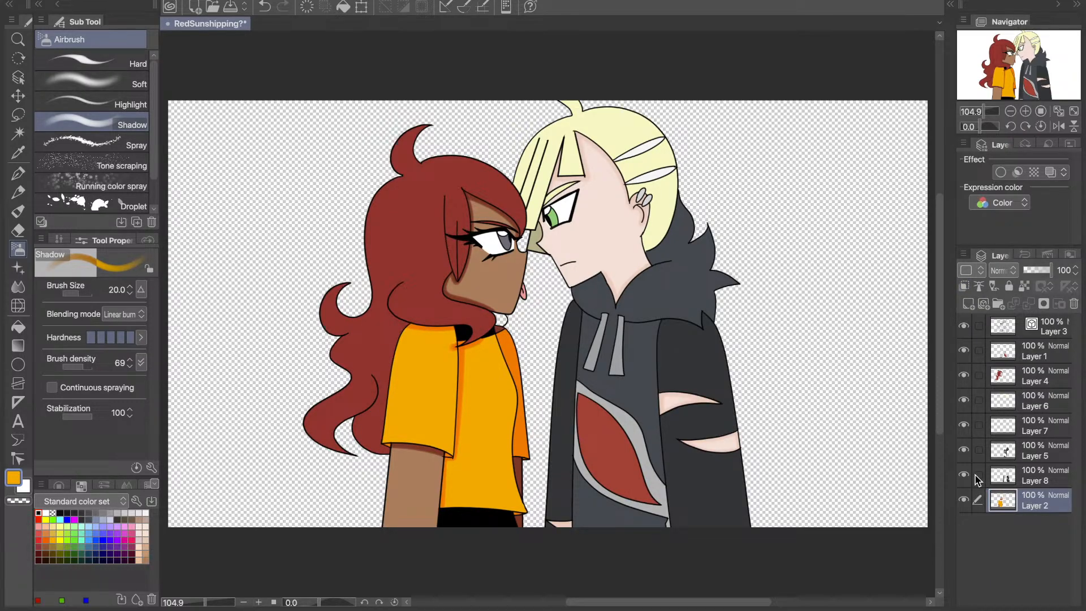
left_click(978, 479)
key("i")
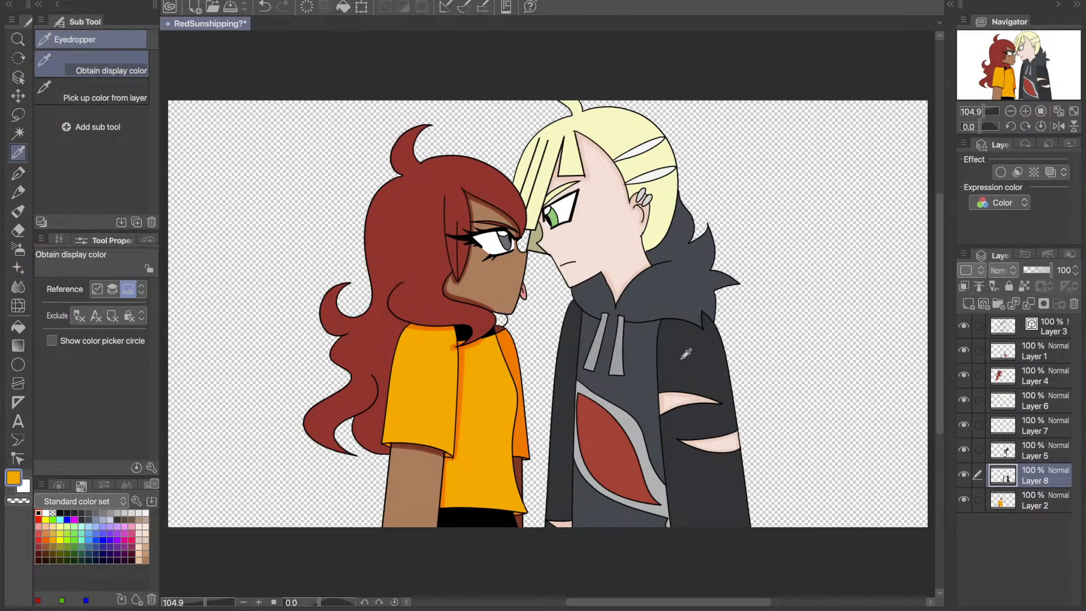
left_click(686, 354)
- Duplicate Layer 8 as a copy clipped to the layer below at 69% opacity
key("super+c")
key("super+v")
left_click(965, 287)
left_click(1063, 267)
type("70")
key("Return")
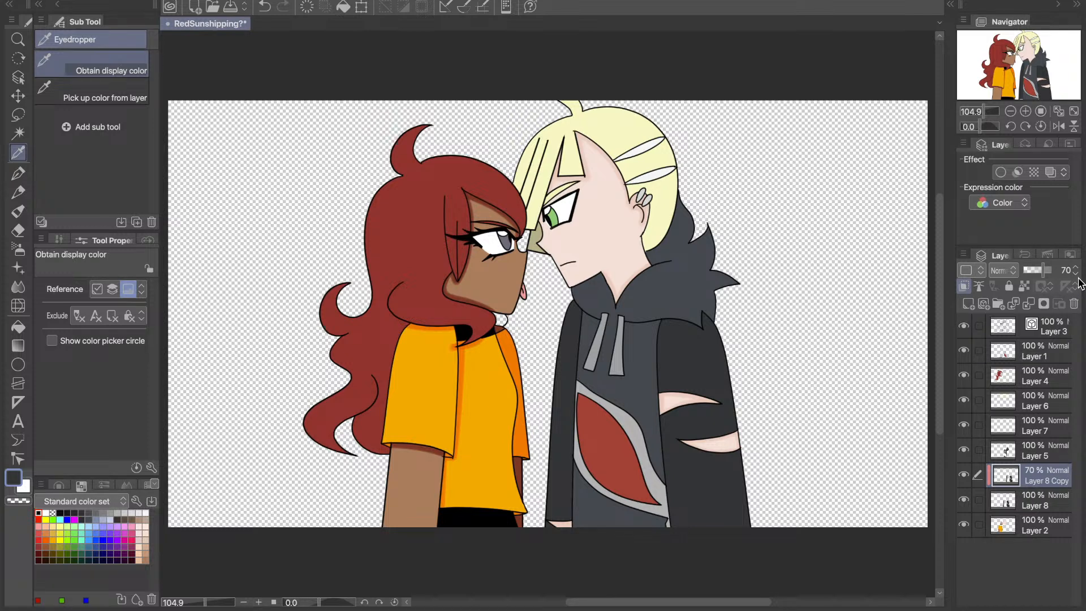
- Airbrush a shadow on the near jacket sleeve beneath the hood, sample that shadow colour, and merge the Layer 8 layers down into Layer 2
left_click(15, 249)
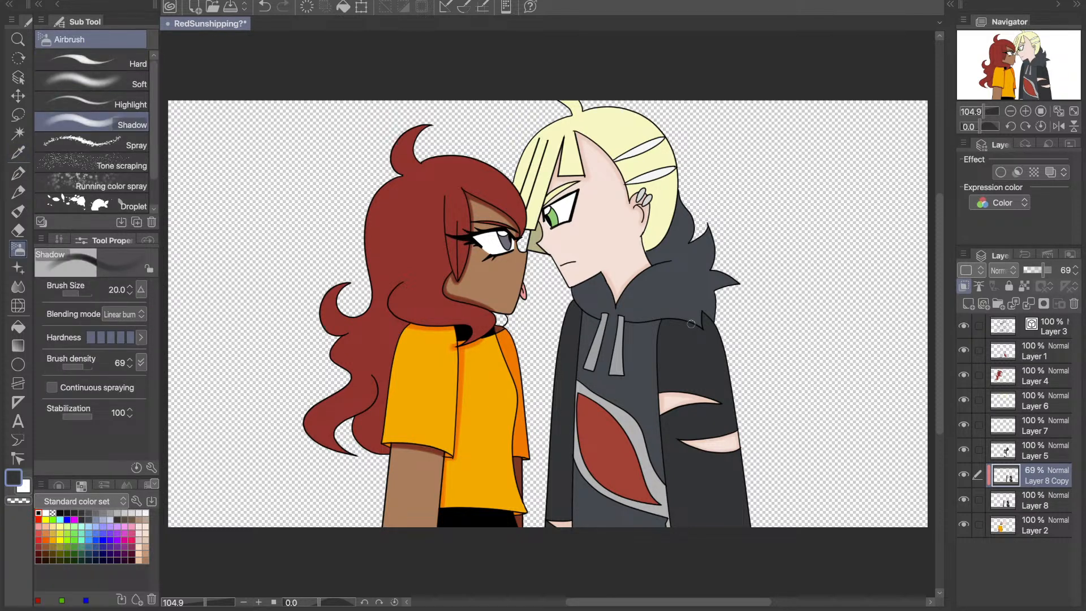
mouse_move(661, 320)
left_mouse_down()
mouse_move(706, 334)
mouse_move(701, 313)
mouse_move(710, 326)
left_mouse_up()
left_click(18, 151)
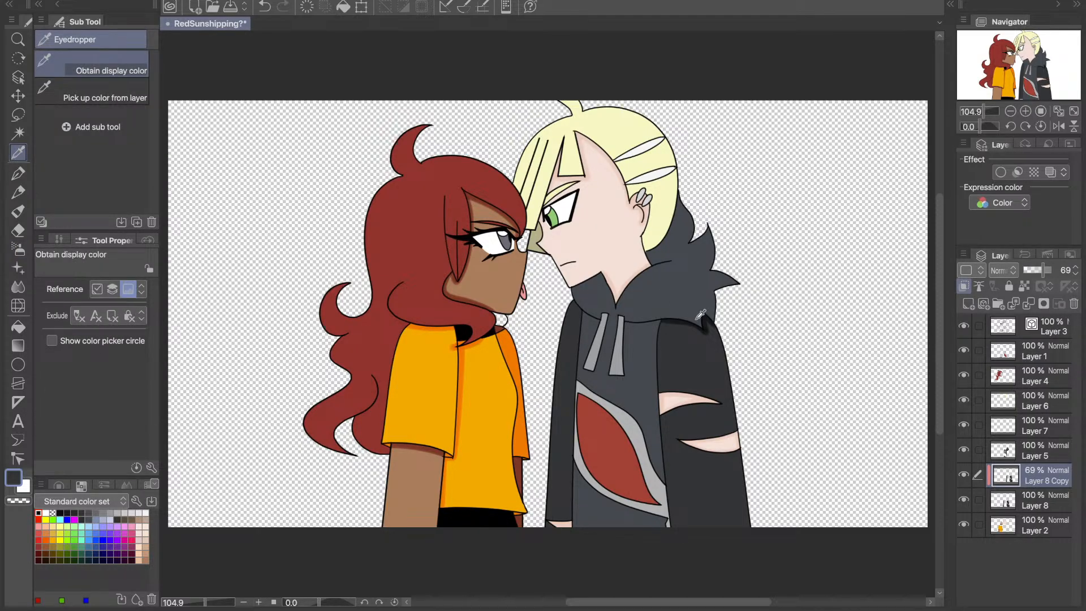
key("g")
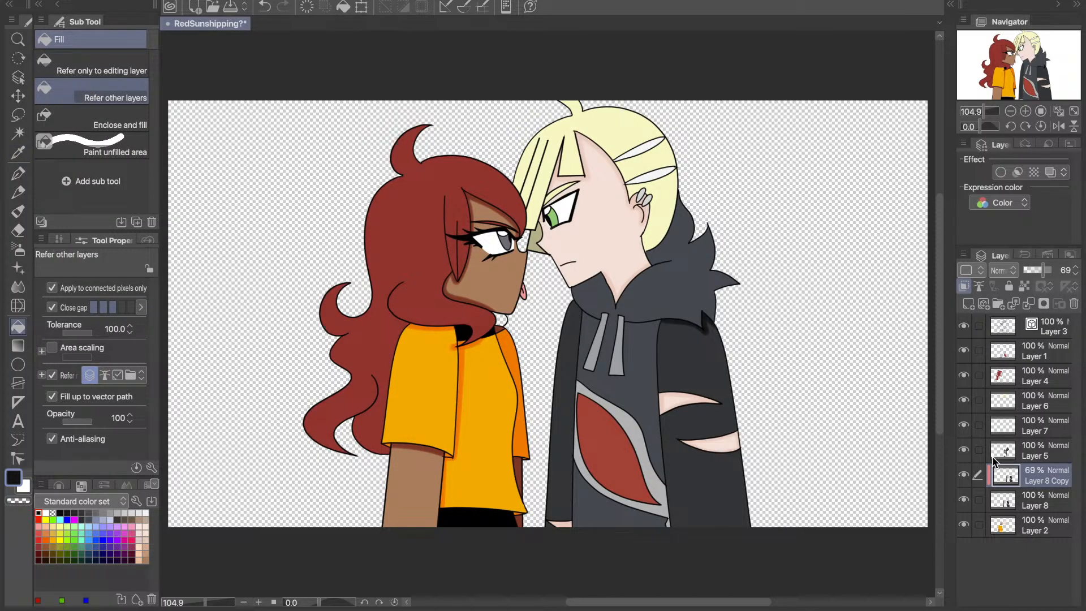
key("ctrl+e")
key("ctrl+e")
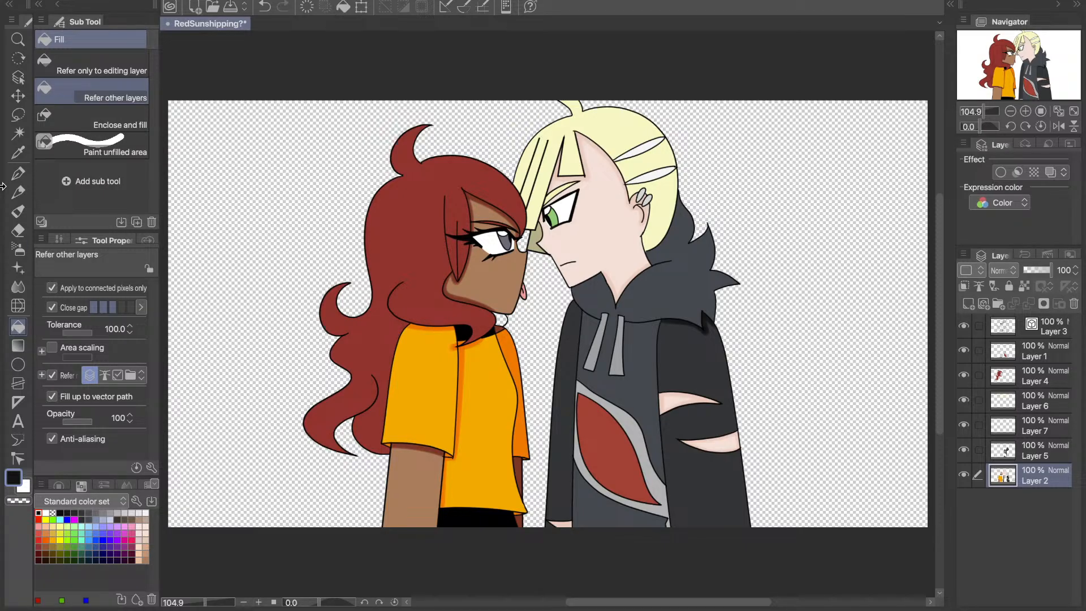
key("i")
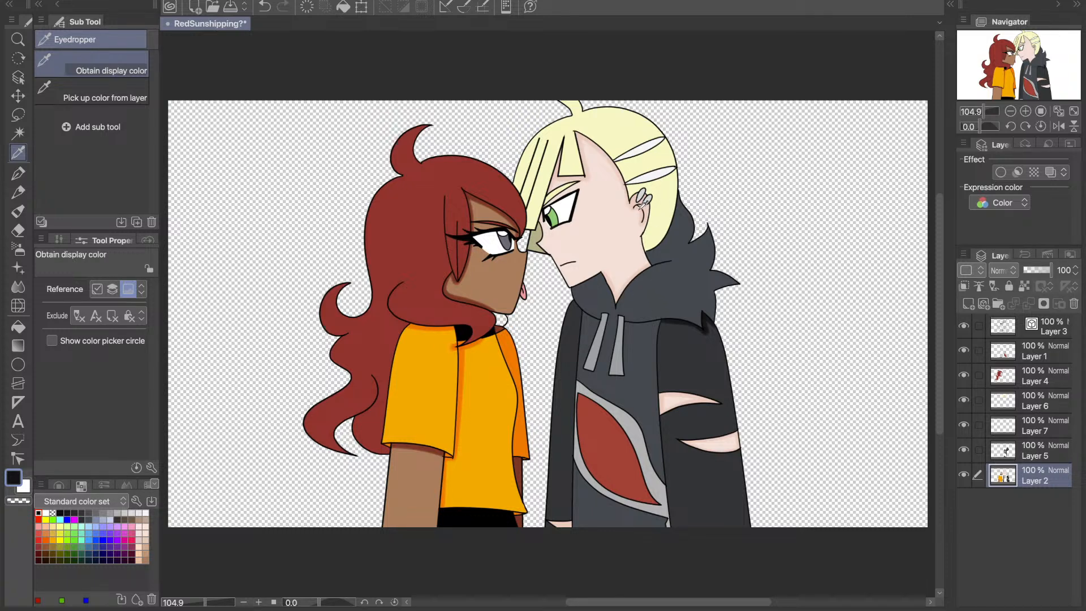
left_click(641, 200)
key("g")
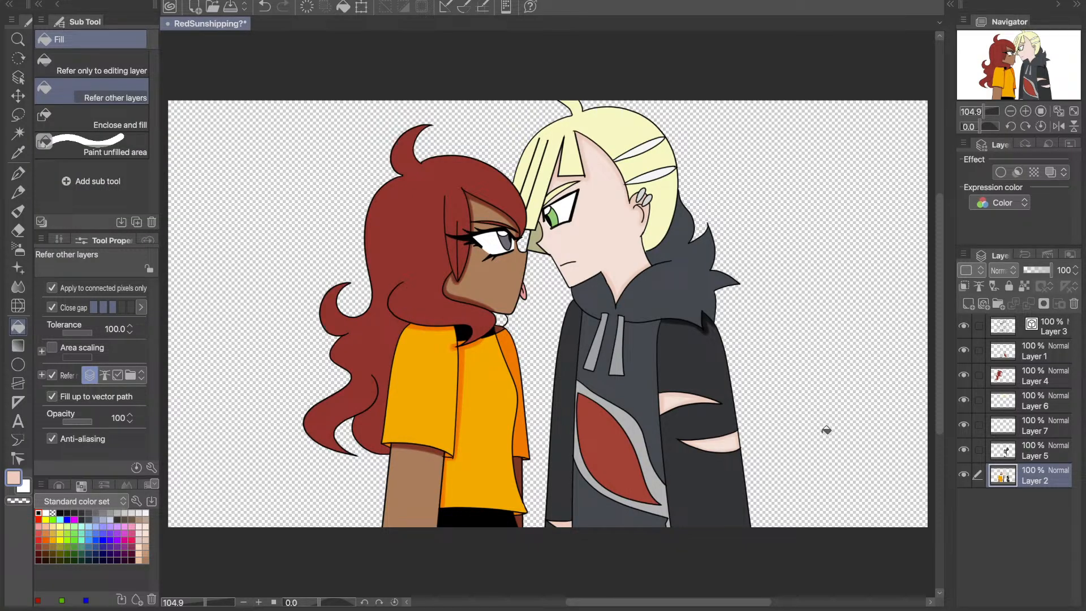
- Fill the blond character's far jacket sleeve on Layer 2 with the near-black shadow colour, and check it by toggling the layer
left_click(22, 157)
left_click(561, 453)
left_click(18, 327)
left_click(565, 461)
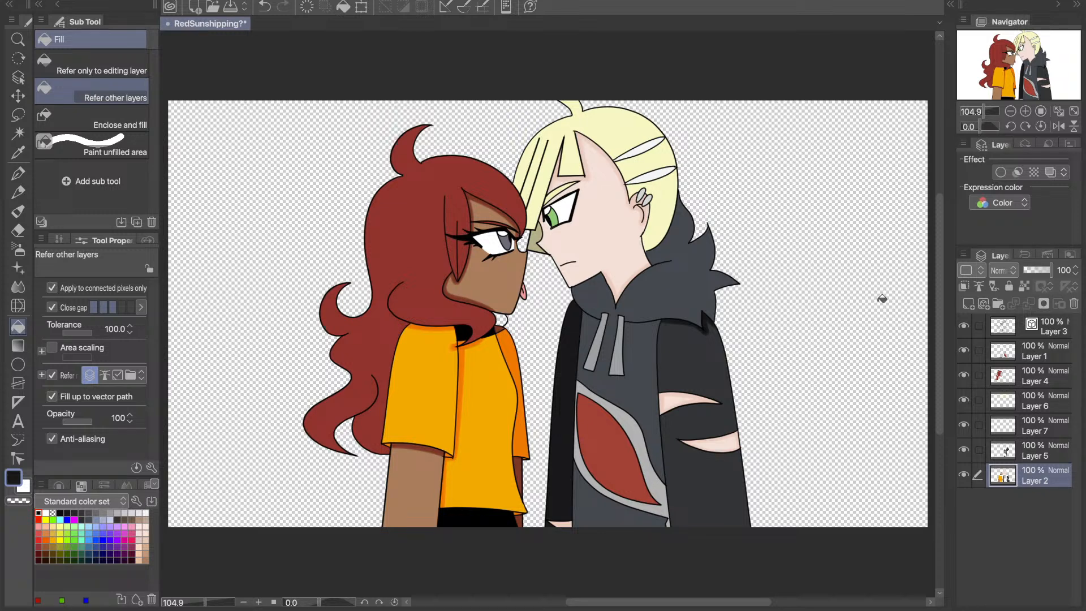
left_click(963, 474)
left_click(963, 474)
- Duplicate Layer 2 as a copy clipped to the layer below at 69% opacity
left_click(1013, 449)
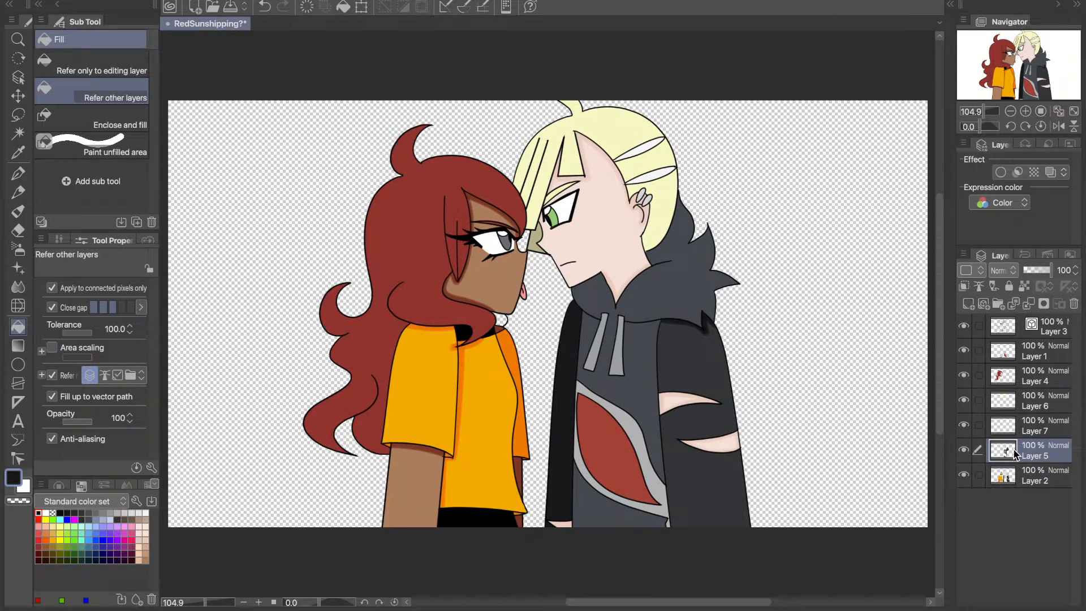
left_click(1010, 473)
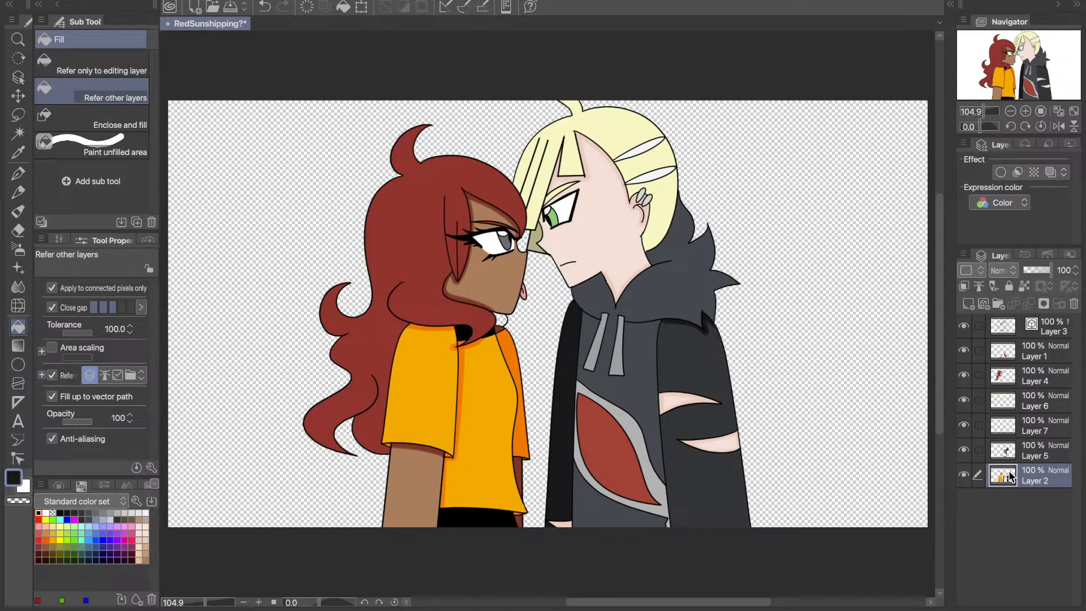
key("super+c")
key("super+v")
left_click(1044, 270)
left_click(1075, 273)
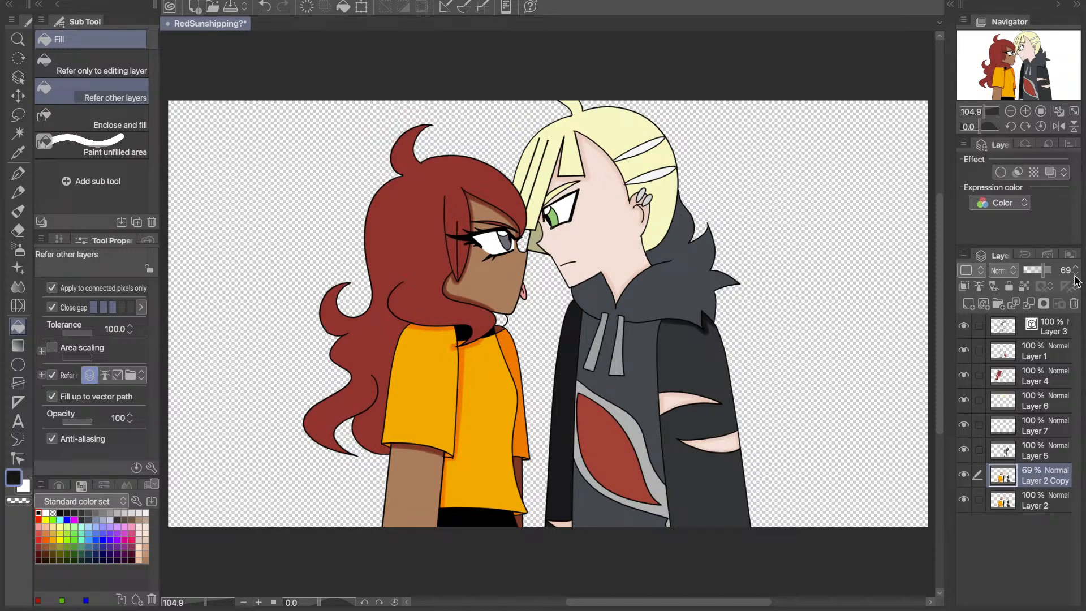
left_click(965, 288)
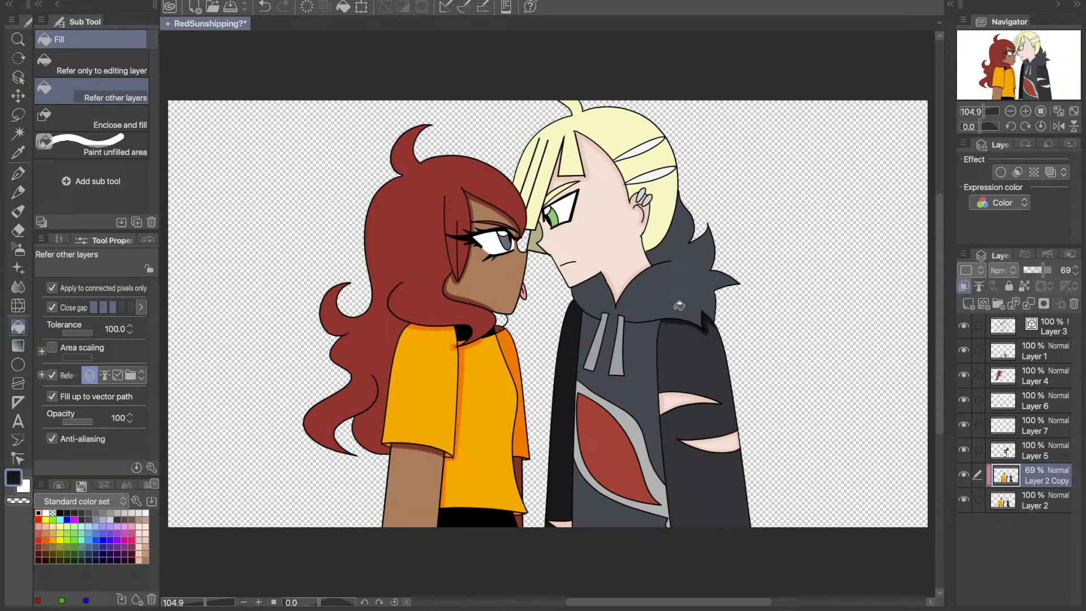
- Add a dark red blush across the red-haired character's cheek on Layer 2 Copy with the Soft airbrush at size 69
key("i")
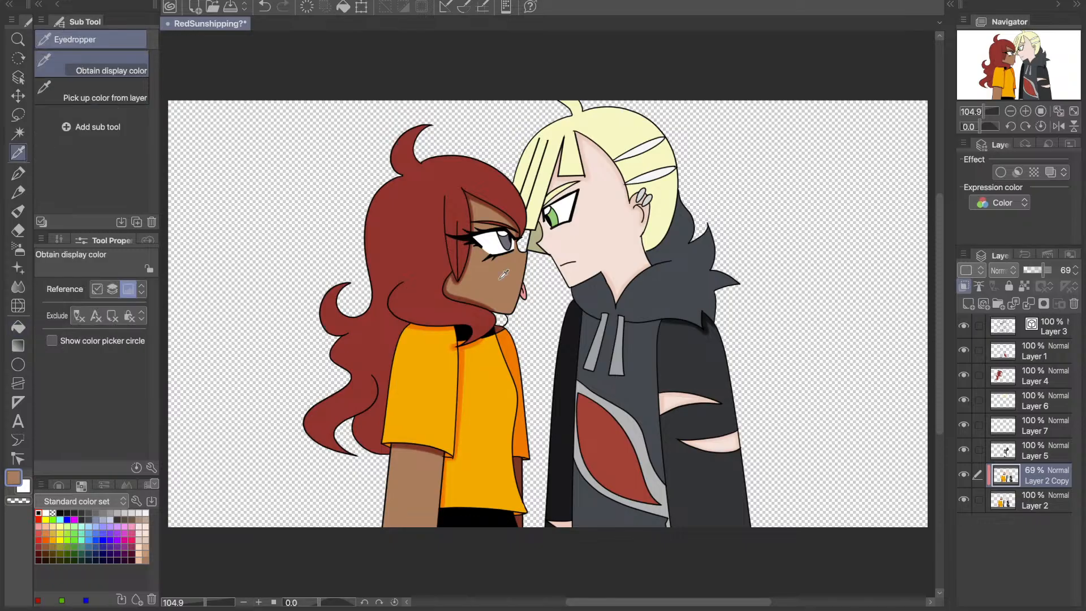
left_click(40, 532)
left_click(39, 546)
left_click(18, 249)
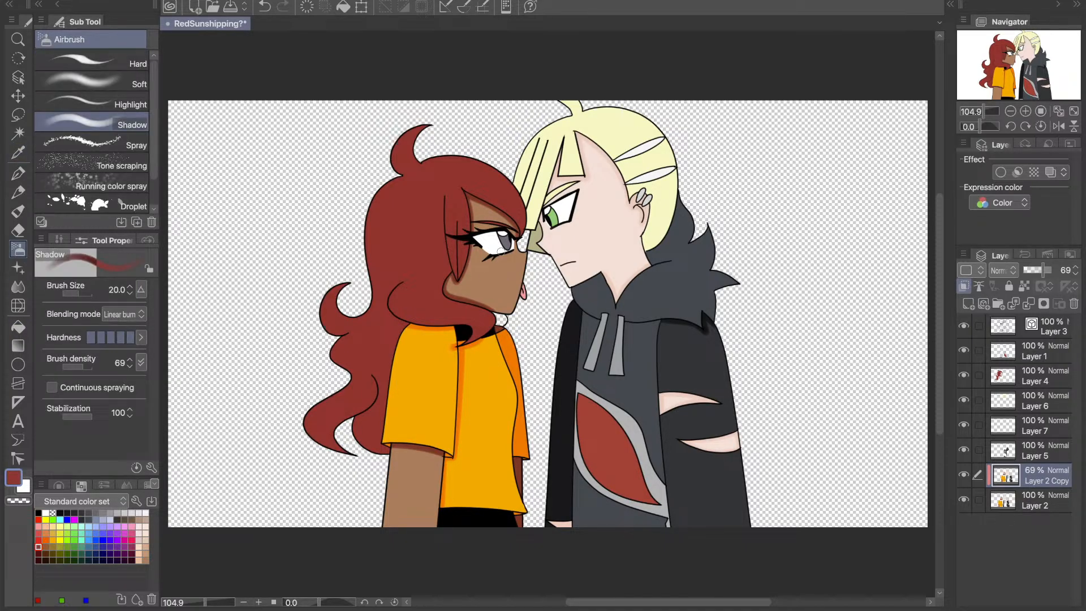
mouse_move(483, 270)
left_mouse_down()
mouse_move(519, 257)
mouse_move(509, 272)
mouse_move(521, 256)
left_mouse_up()
key("ctrl+z")
left_click(90, 80)
key("ctrl+z")
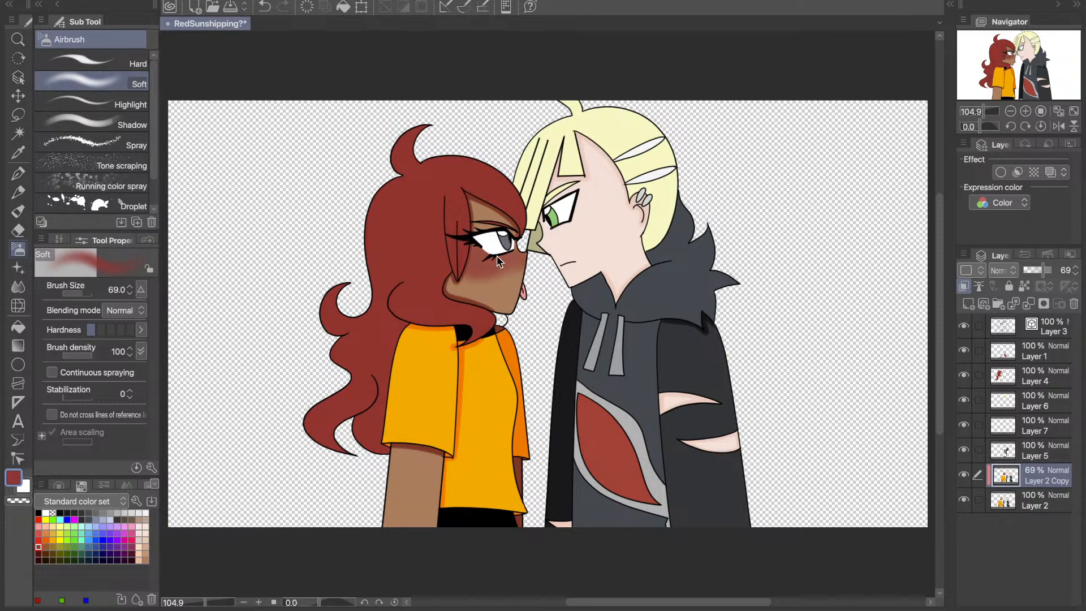
key("ctrl+z")
- Try drawing three diagonal dark maroon blush lines over the red-haired character's cheek with the Line pen at size 5
scroll(469, 255, "up", 5)
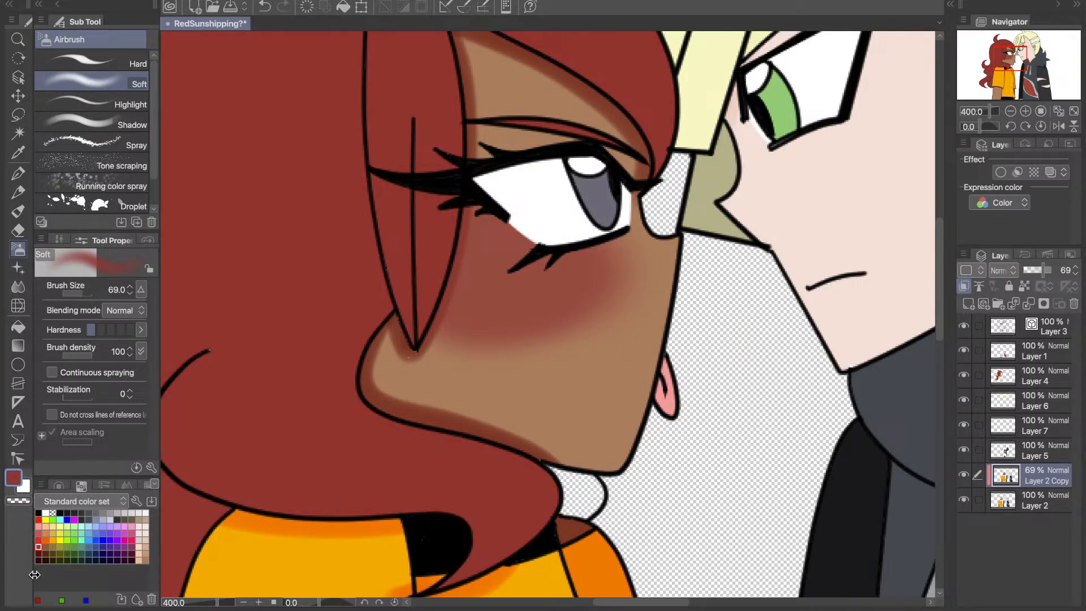
key("p")
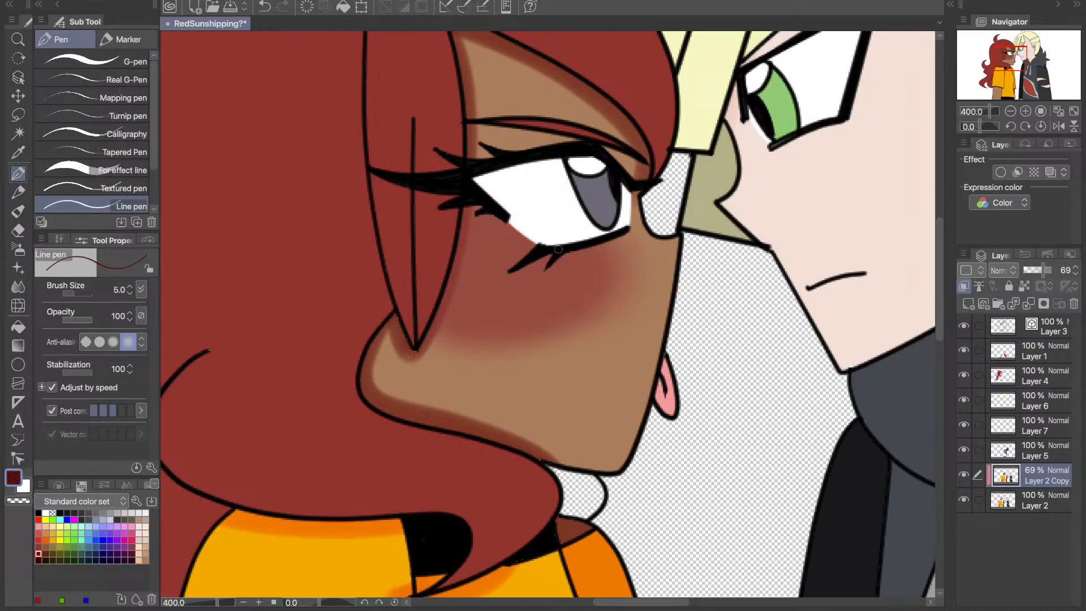
left_click_drag(540, 288, 529, 331)
left_click_drag(518, 238, 464, 359)
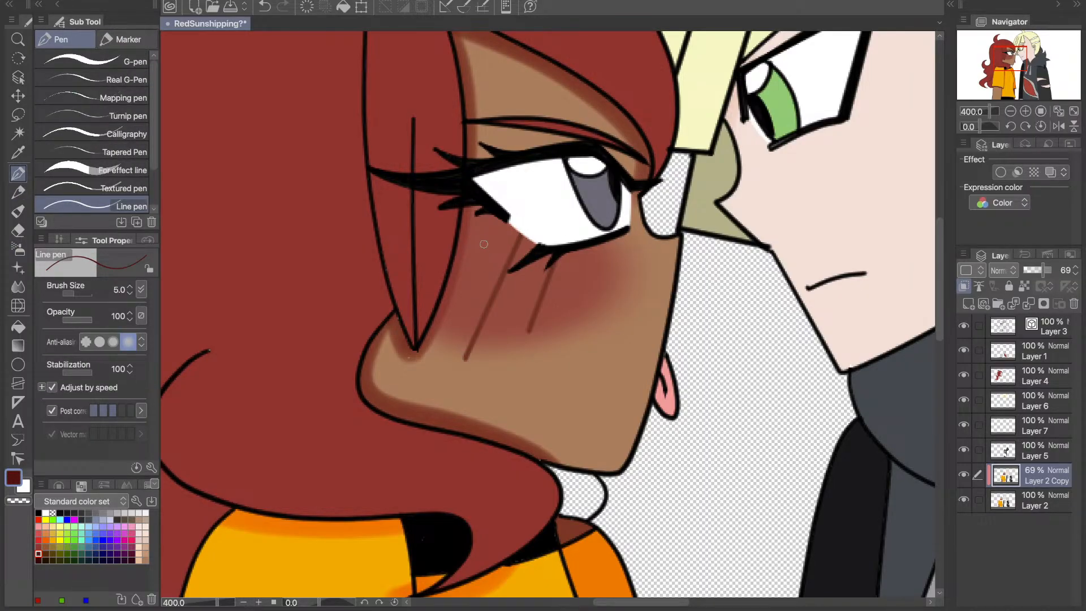
left_click_drag(485, 238, 444, 310)
key("ctrl+z")
key("ctrl+z")
key("ctrl+z")
key("ctrl+z")
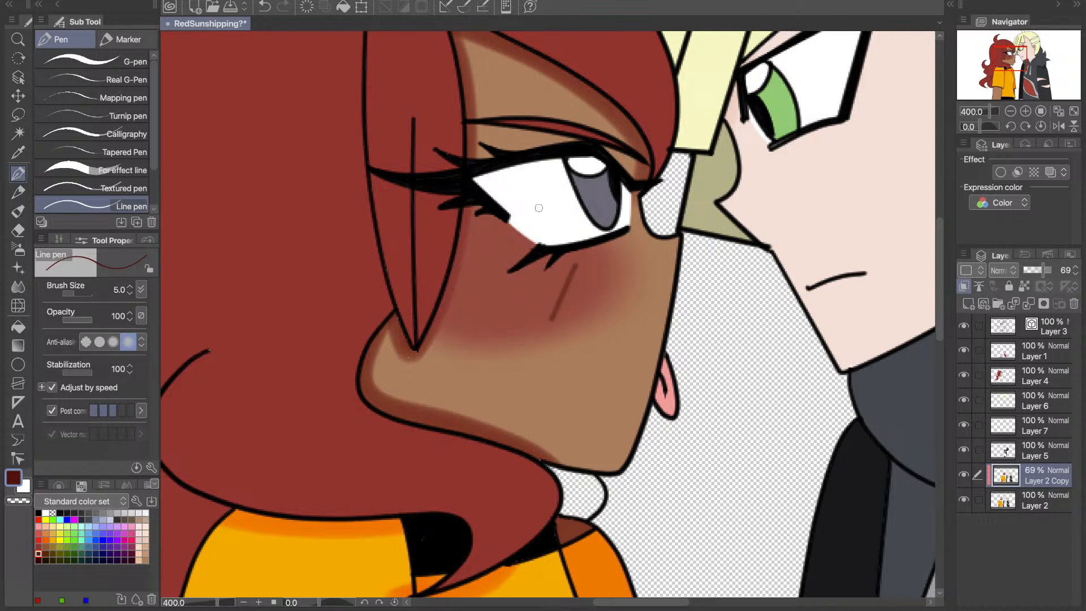
- Try redrawing the diagonal blush lines beneath the red-haired character's eye with different placement, and undo them
left_click_drag(538, 210, 482, 349)
key("ctrl+z")
key("ctrl+z")
left_click_drag(567, 266, 539, 313)
left_click_drag(538, 210, 465, 352)
left_click_drag(479, 237, 453, 288)
key("ctrl+z")
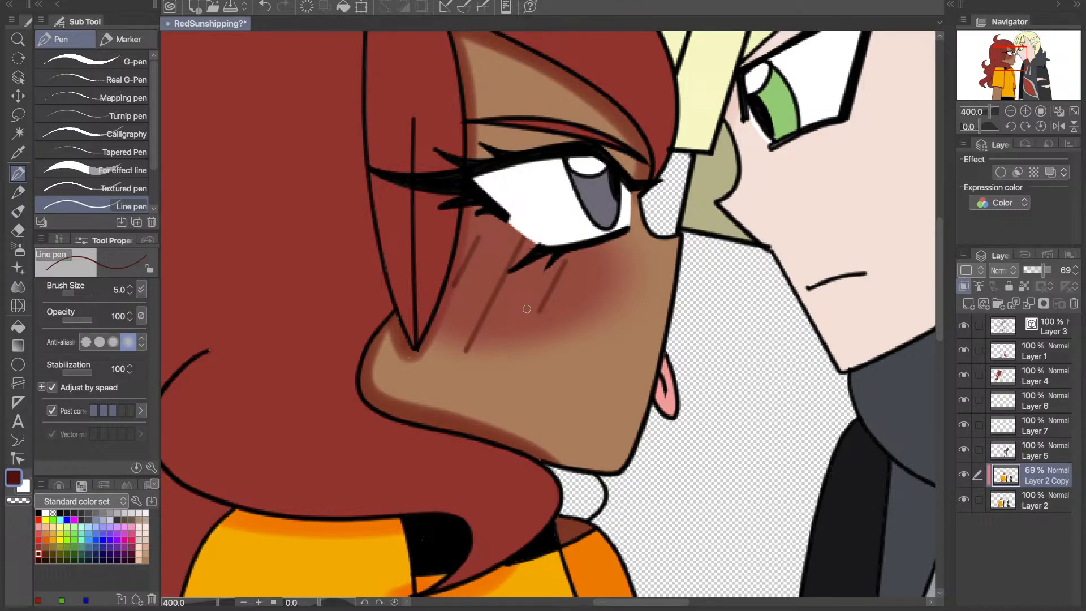
left_click(1011, 112)
key("ctrl+z")
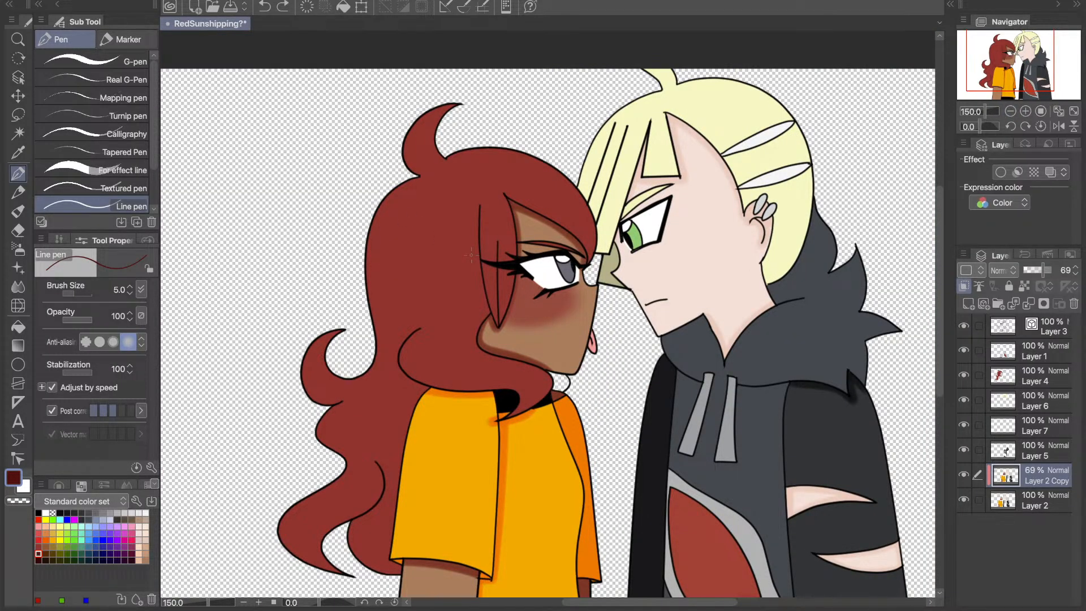
- Draw short diagonal dark maroon blush lines on the red-haired character's cheek with the Line pen, undoing and redrawing unsatisfactory strokes
left_click_drag(557, 290, 541, 315)
key("ctrl+z")
key("ctrl+z")
left_click_drag(546, 294, 518, 318)
key("ctrl+z")
key("ctrl+z")
left_click_drag(549, 295, 543, 312)
key("ctrl+z")
left_click_drag(549, 294, 539, 305)
key("ctrl+z")
mouse_move(548, 293)
left_mouse_down()
mouse_move(539, 312)
mouse_move(528, 302)
mouse_move(533, 320)
left_mouse_up()
key("ctrl+z")
key("ctrl+z")
left_click_drag(547, 278, 510, 329)
key("ctrl+z")
mouse_move(545, 295)
left_mouse_down()
mouse_move(536, 321)
mouse_move(517, 322)
mouse_move(520, 309)
mouse_move(553, 309)
mouse_move(529, 324)
left_mouse_up()
key("ctrl+z")
key("ctrl+z")
key("ctrl+z")
key("ctrl+z")
left_click_drag(530, 293, 523, 310)
key("ctrl+z")
left_click_drag(526, 300, 520, 319)
- Airbrush a lighter red blush across the blond character's cheek and nose with the Soft airbrush, and select bright red as the drawing colour
left_click(40, 533)
left_click(18, 249)
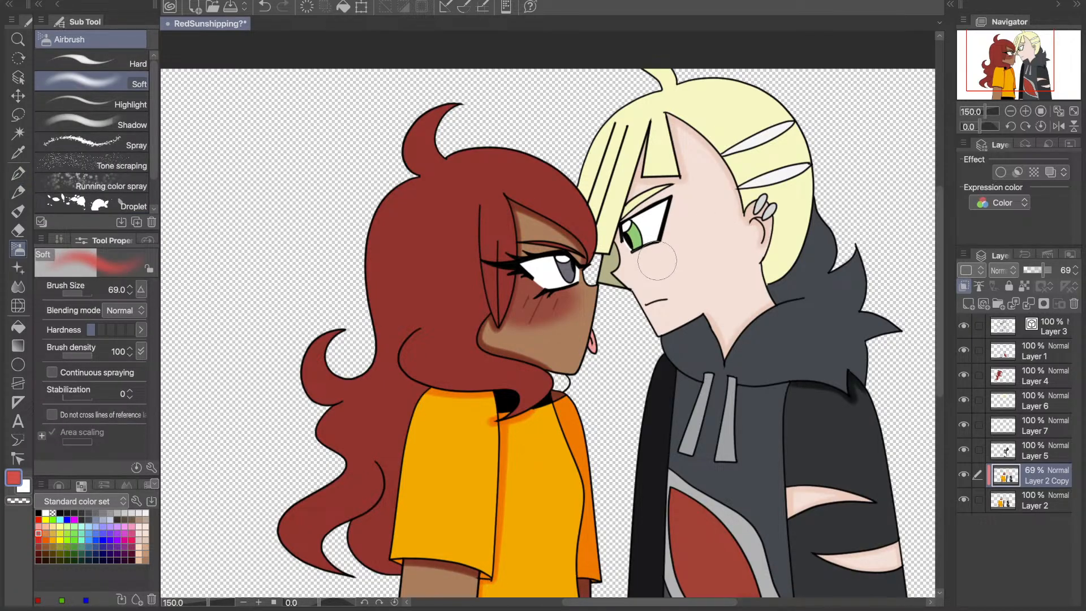
mouse_move(677, 258)
left_mouse_down()
mouse_move(624, 267)
mouse_move(707, 243)
mouse_move(670, 249)
mouse_move(680, 253)
mouse_move(703, 241)
mouse_move(676, 247)
mouse_move(662, 226)
mouse_move(661, 251)
mouse_move(683, 230)
mouse_move(674, 230)
mouse_move(698, 250)
left_mouse_up()
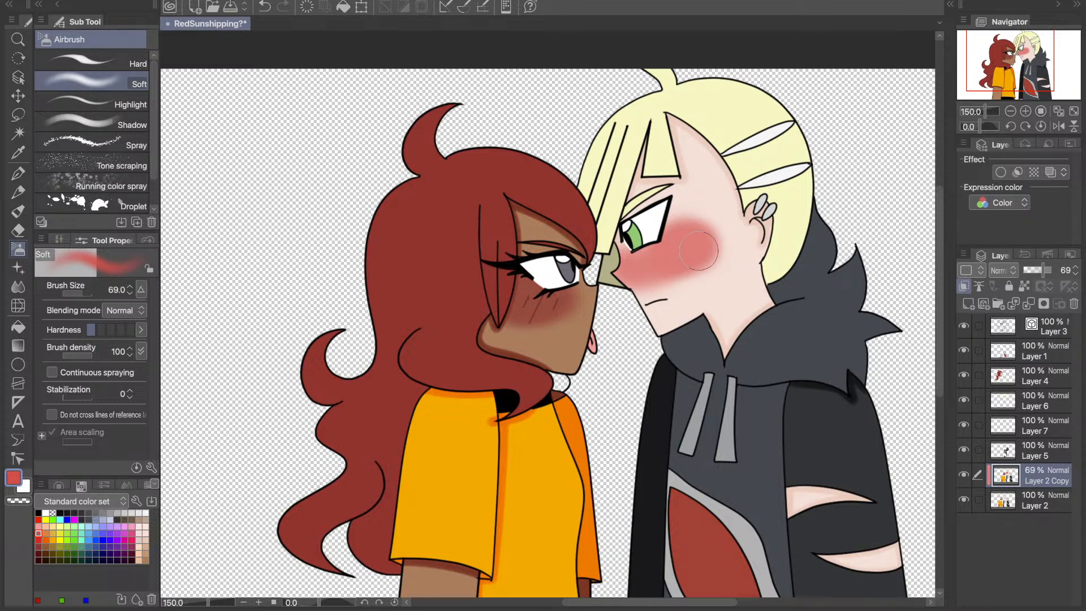
left_click(39, 519)
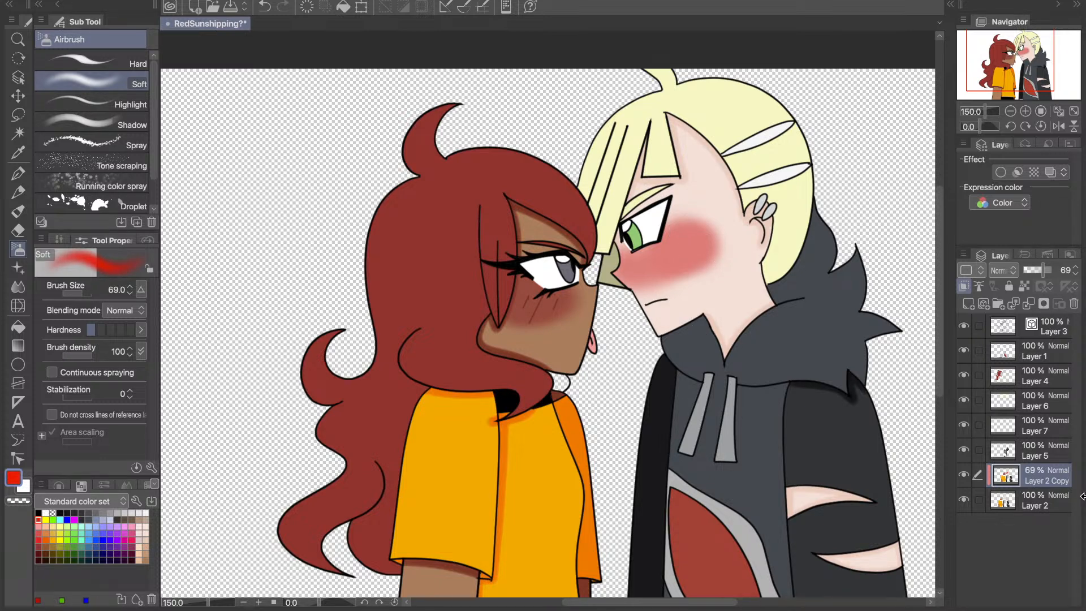
key("ctrl+z")
- Undo the last cheek blush and airbrush a wider one in a softer red (229, 76, 76) across the blond character's cheek and nose
key("ctrl+z")
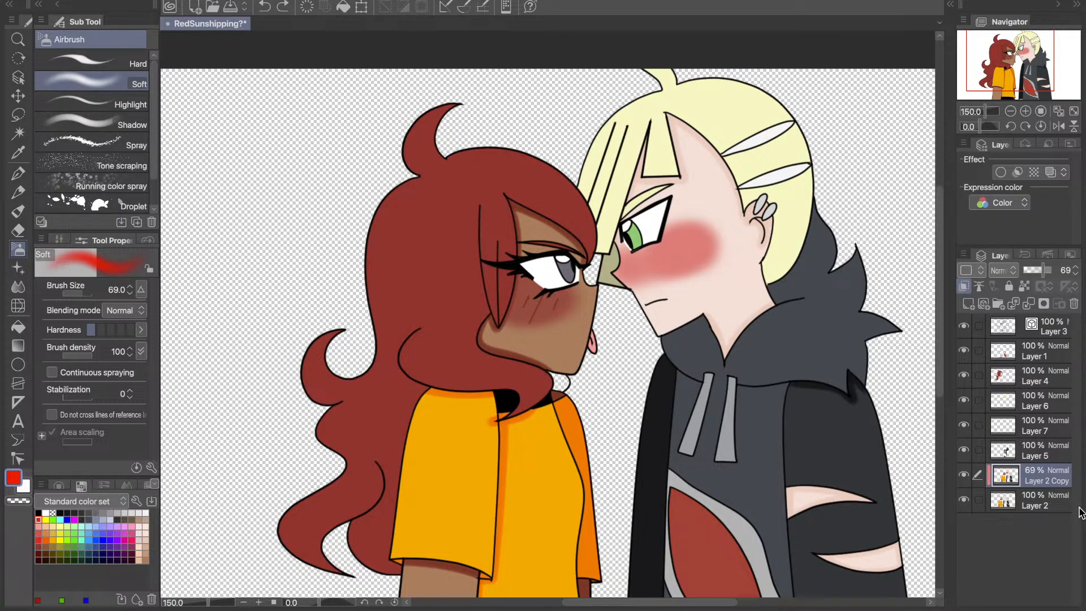
key("ctrl+z")
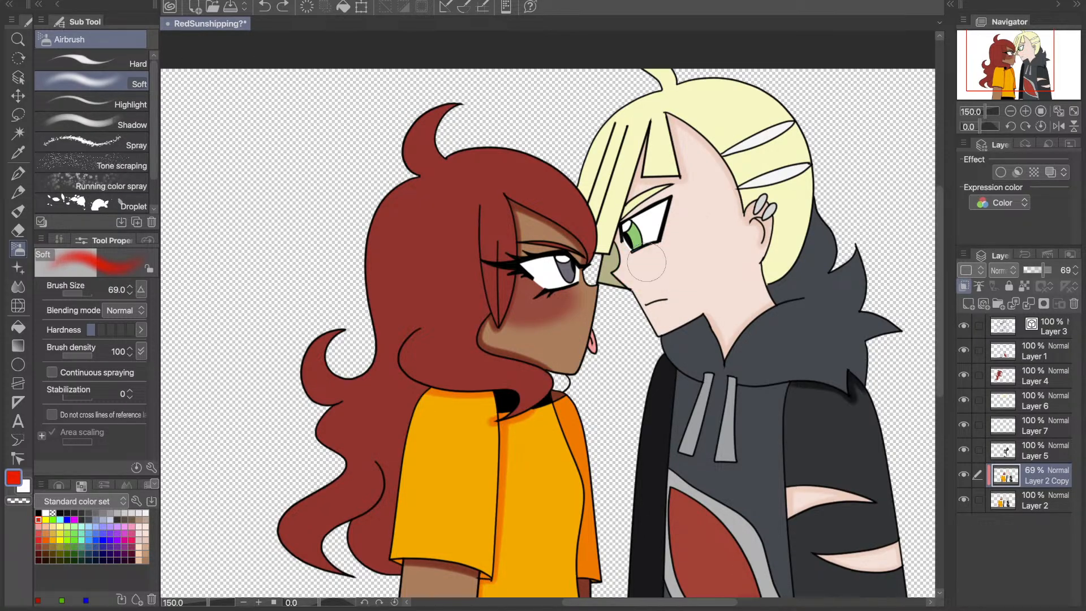
left_click(45, 533)
left_click(38, 533)
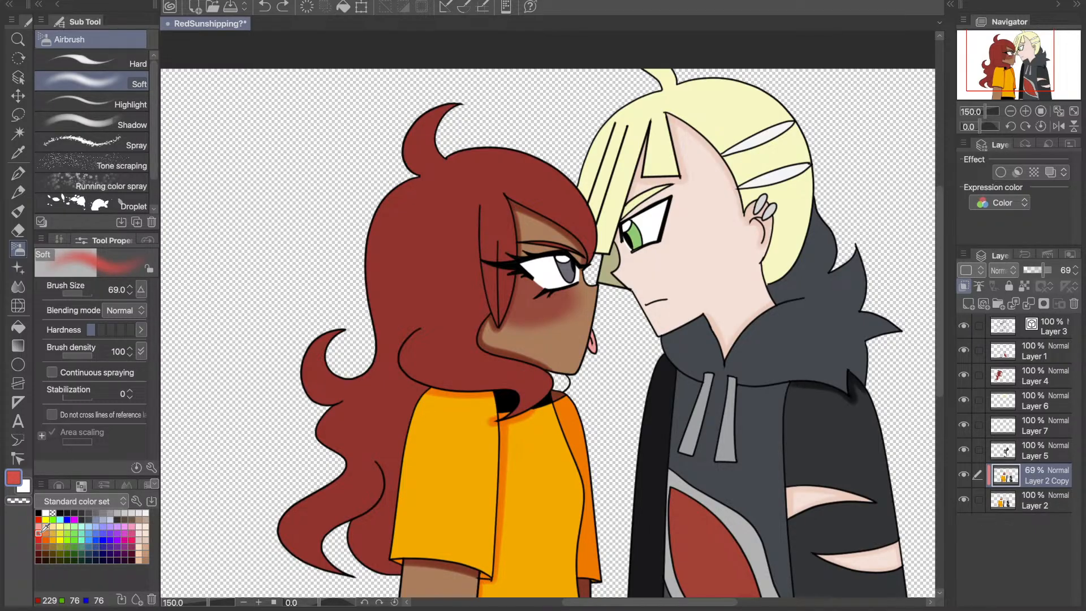
mouse_move(679, 249)
left_mouse_down()
mouse_move(605, 272)
mouse_move(712, 235)
mouse_move(707, 243)
mouse_move(679, 246)
mouse_move(735, 224)
mouse_move(697, 256)
mouse_move(743, 238)
mouse_move(743, 218)
mouse_move(713, 251)
mouse_move(682, 254)
mouse_move(744, 214)
mouse_move(732, 237)
mouse_move(686, 257)
mouse_move(667, 251)
mouse_move(683, 227)
mouse_move(726, 261)
left_mouse_up()
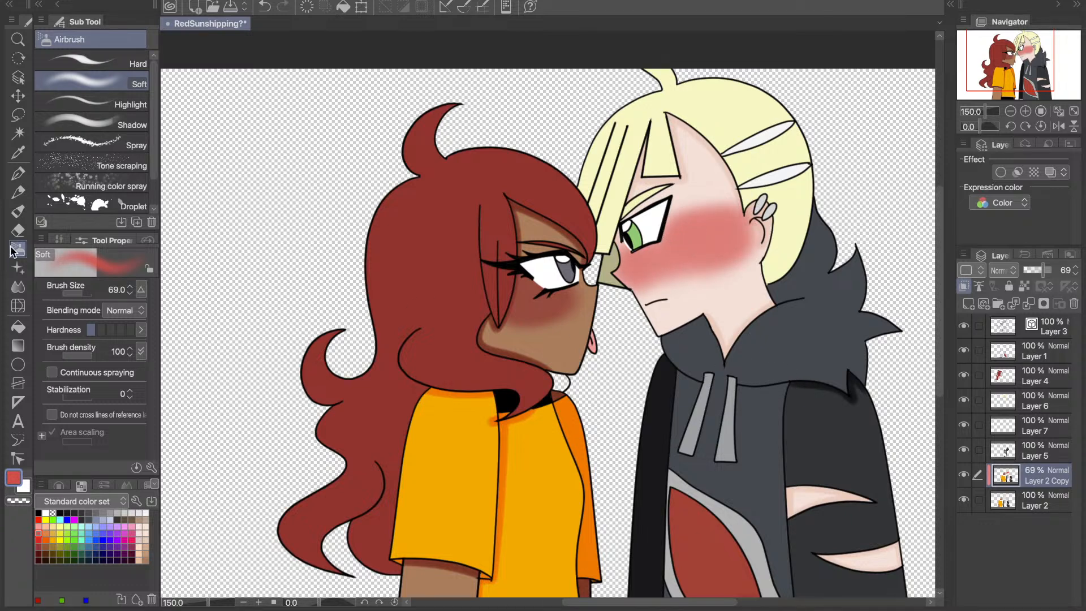
- Merge the blush copy down into Layer 2, and duplicate Layer 2 as a new copy clipped to it
key("ctrl+e")
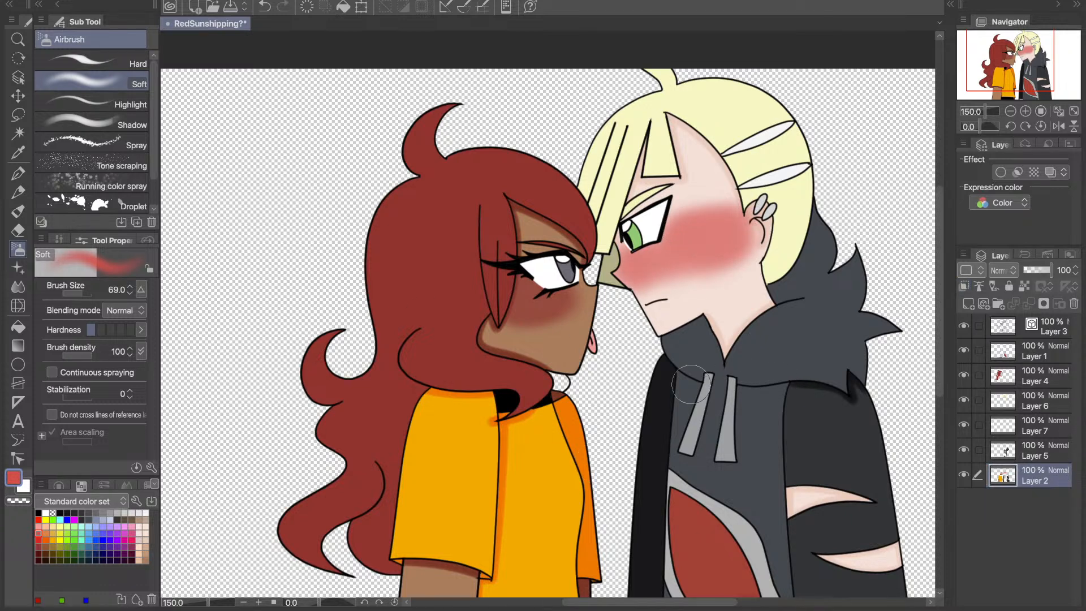
key("ctrl+c")
key("ctrl+v")
key("ctrl+alt+g")
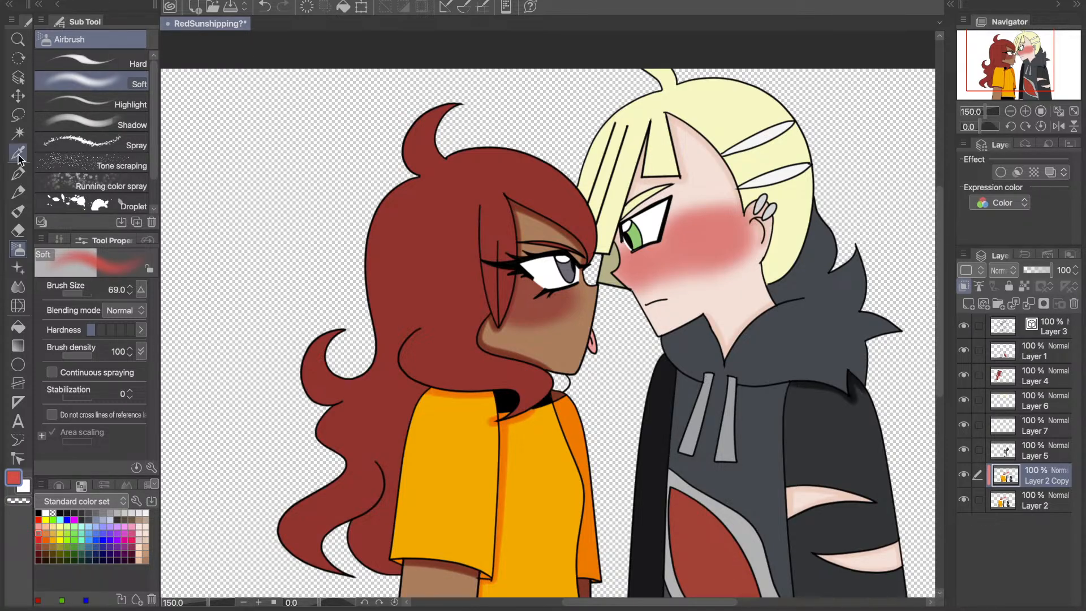
- Draw three diagonal bright red blush lines on the blond character's cheek with the Line pen at size 5, redoing unsatisfactory strokes
left_click(18, 174)
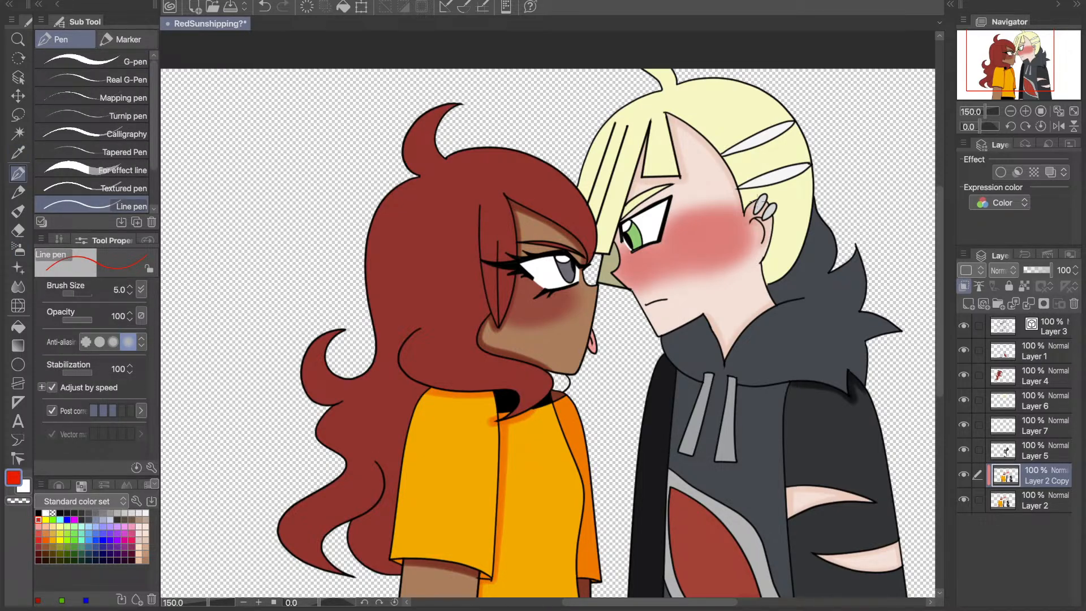
left_click(1026, 112)
left_click_drag(747, 202, 730, 245)
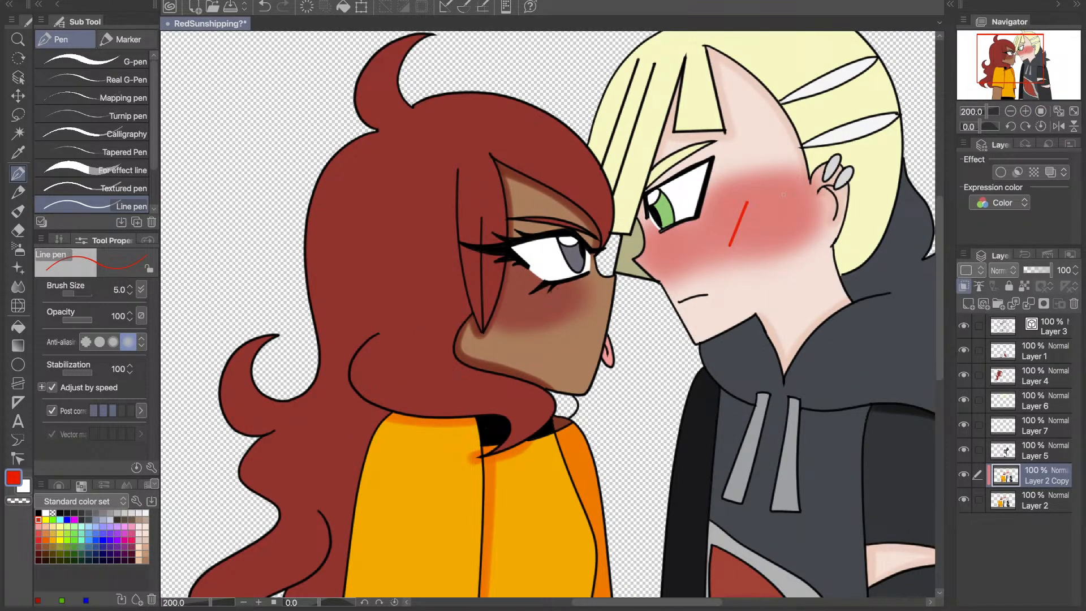
key("ctrl+z")
left_click_drag(750, 198, 732, 246)
key("ctrl+z")
left_click_drag(752, 206, 737, 231)
left_click_drag(776, 187, 740, 252)
key("ctrl+z")
left_click_drag(775, 187, 744, 253)
left_click_drag(788, 200, 773, 231)
- Draw short diagonal dark maroon blush lines beneath the red-haired character's eye with the Line pen, undoing and redrawing unsatisfactory strokes
left_click(38, 546)
left_click(38, 554)
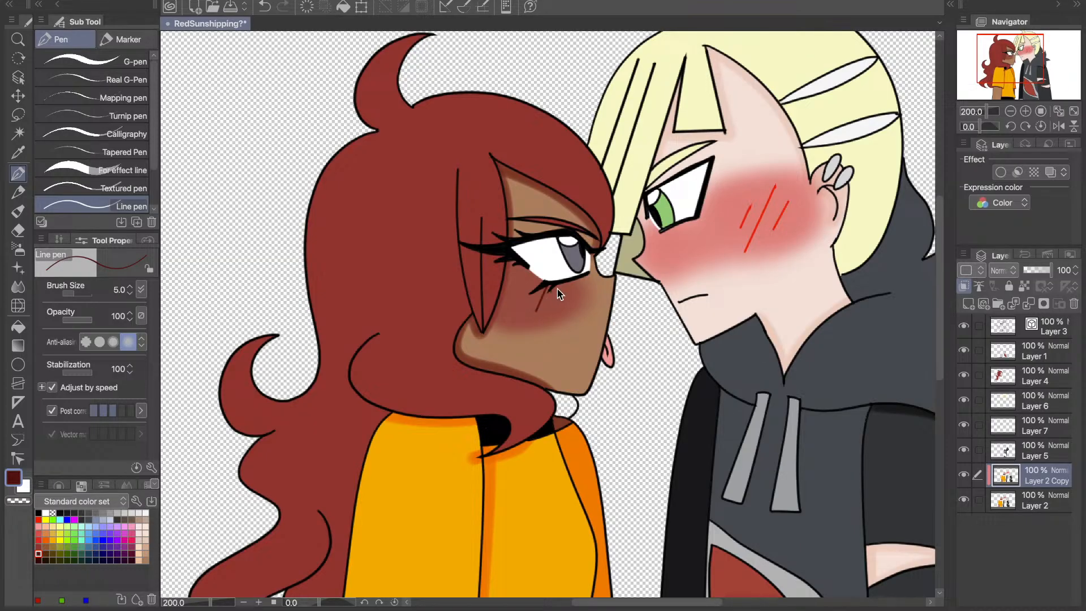
mouse_move(556, 287)
left_mouse_down()
mouse_move(545, 309)
mouse_move(521, 308)
left_mouse_up()
key("ctrl+z")
key("ctrl+z")
key("ctrl+z")
left_click_drag(554, 290, 539, 311)
left_click_drag(534, 289, 507, 324)
left_click_drag(530, 279, 505, 304)
key("ctrl+z")
key("ctrl+z")
- Toggle the visibility of Layer 2 Copy to compare both faces with and without the blush lines, and view the whole canvas
left_click(964, 477)
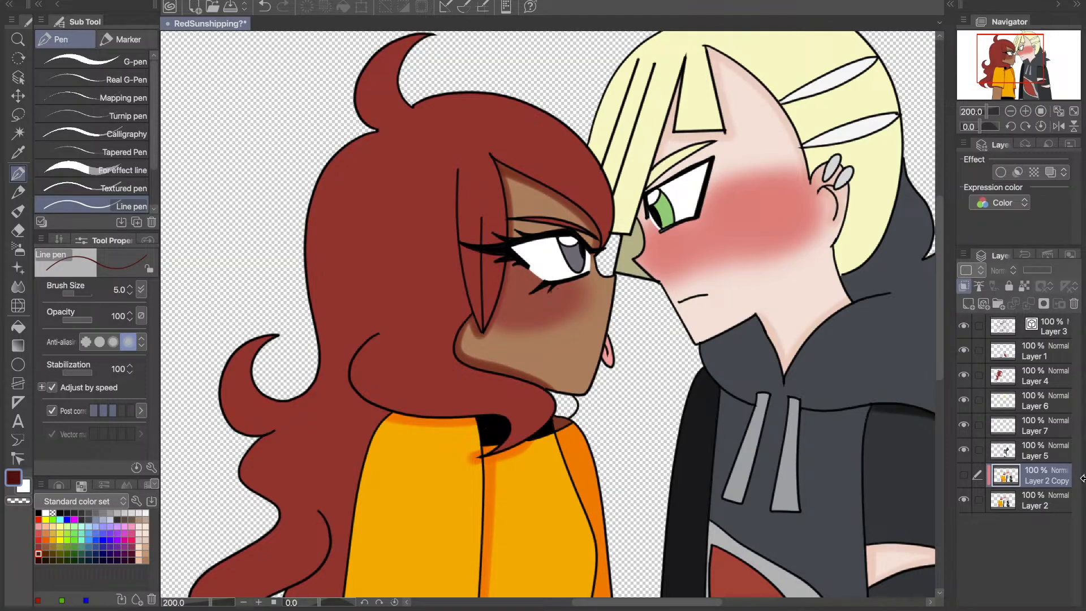
left_click(964, 476)
left_click(965, 478)
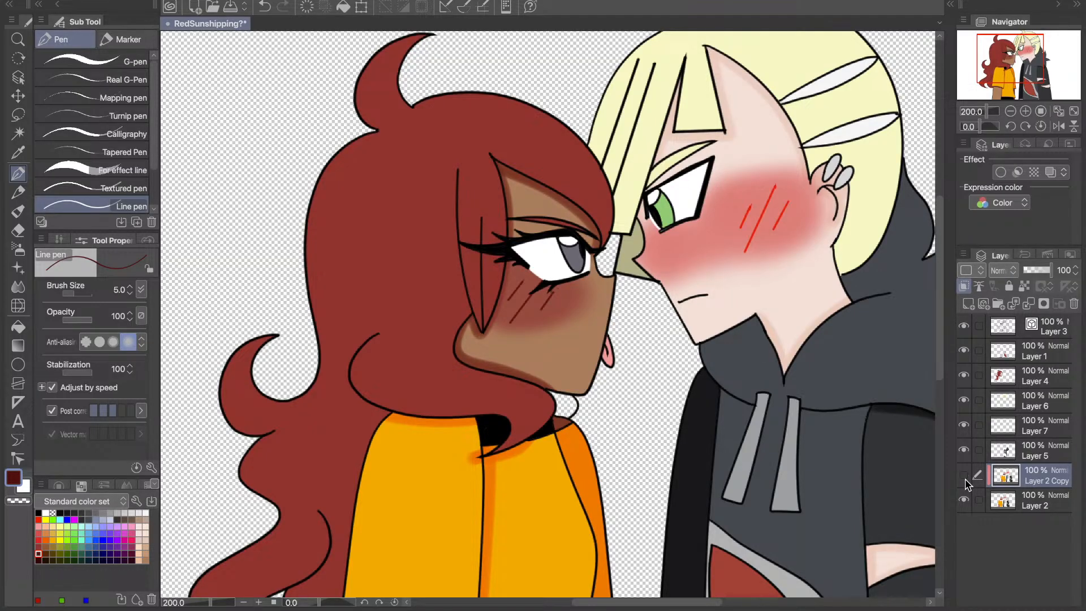
left_click(966, 478)
key("ctrl+0")
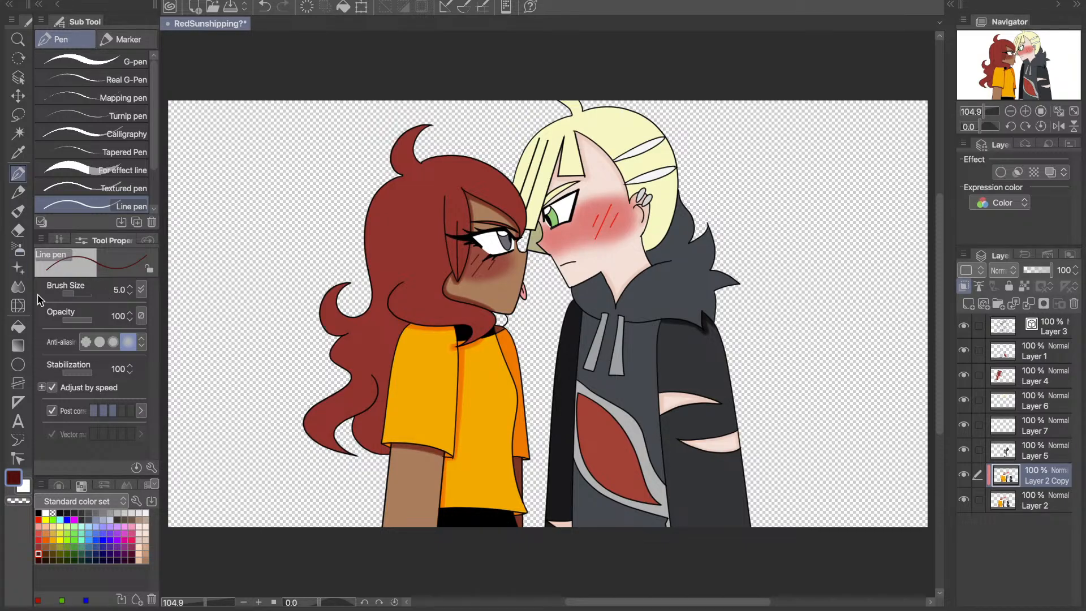
- Merge the blush-line copy down into Layer 2, and duplicate Layer 5
left_click(19, 152)
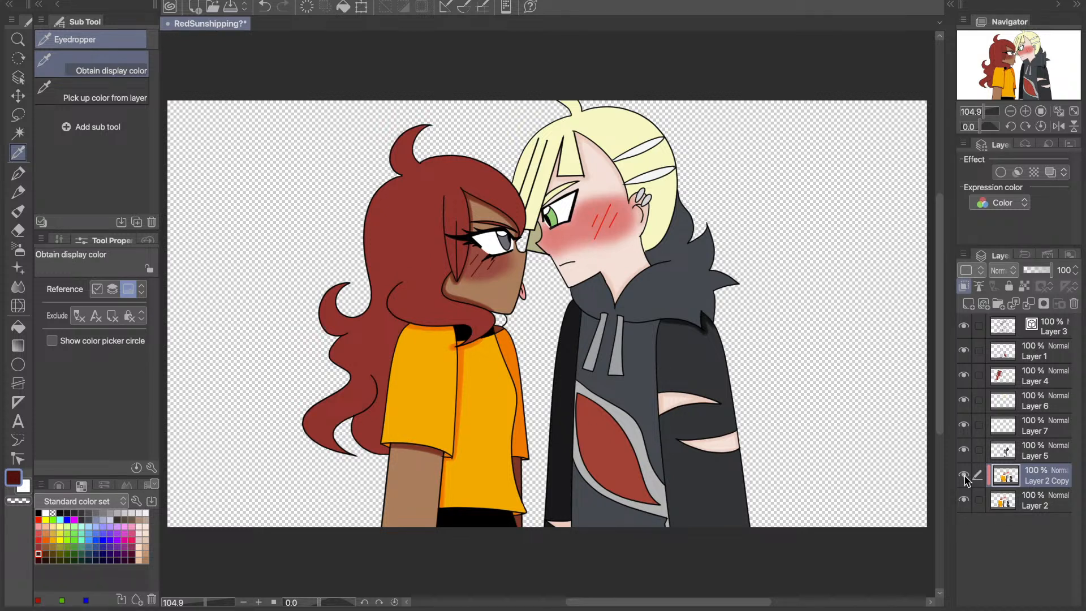
key("super+e")
left_click(1063, 455)
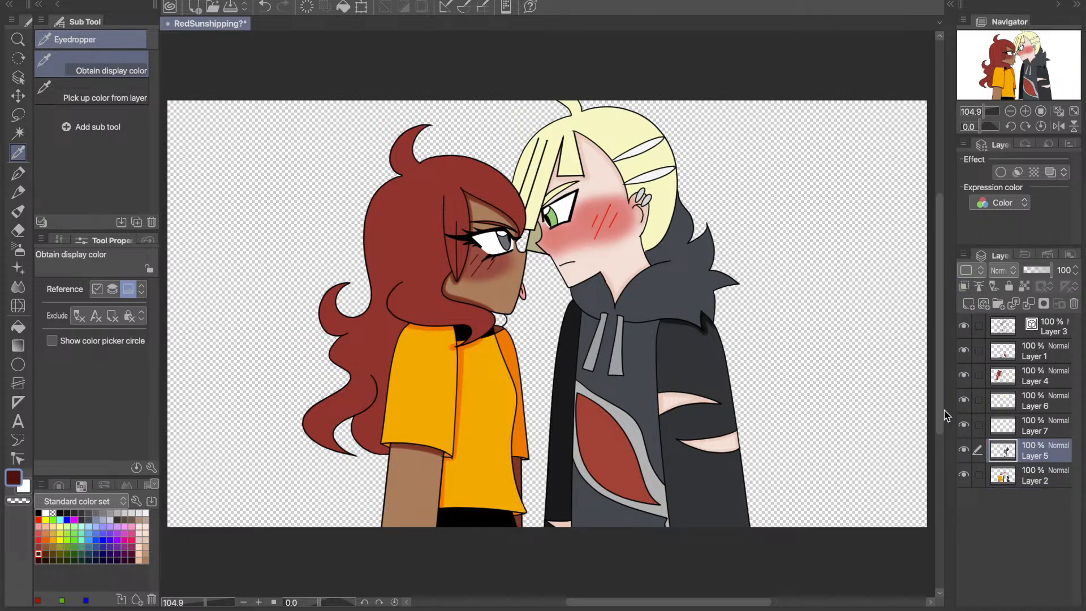
key("super+c")
key("super+v")
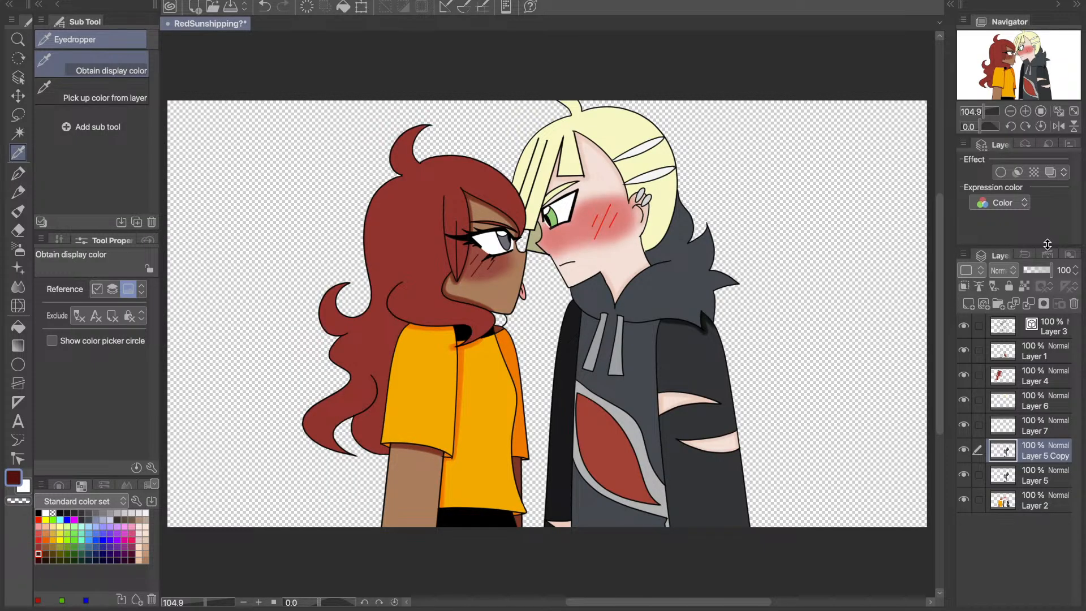
- Set Layer 5 Copy to 69% opacity and clip it to the layer below, with dark blue-grey sampled as the Soft airbrush colour
left_click_drag(1051, 270, 1039, 270)
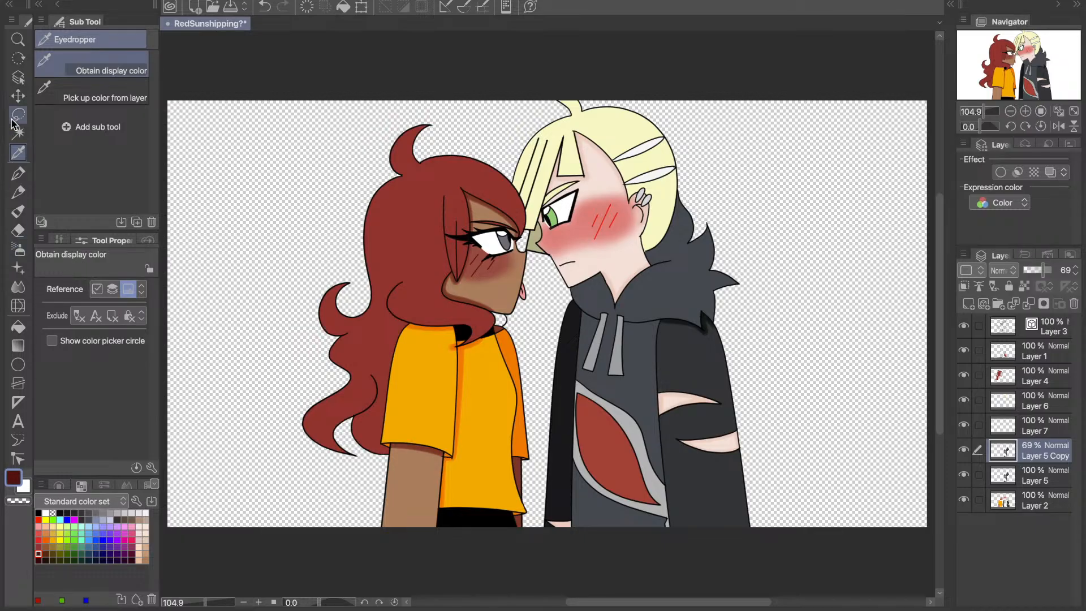
left_click(535, 469)
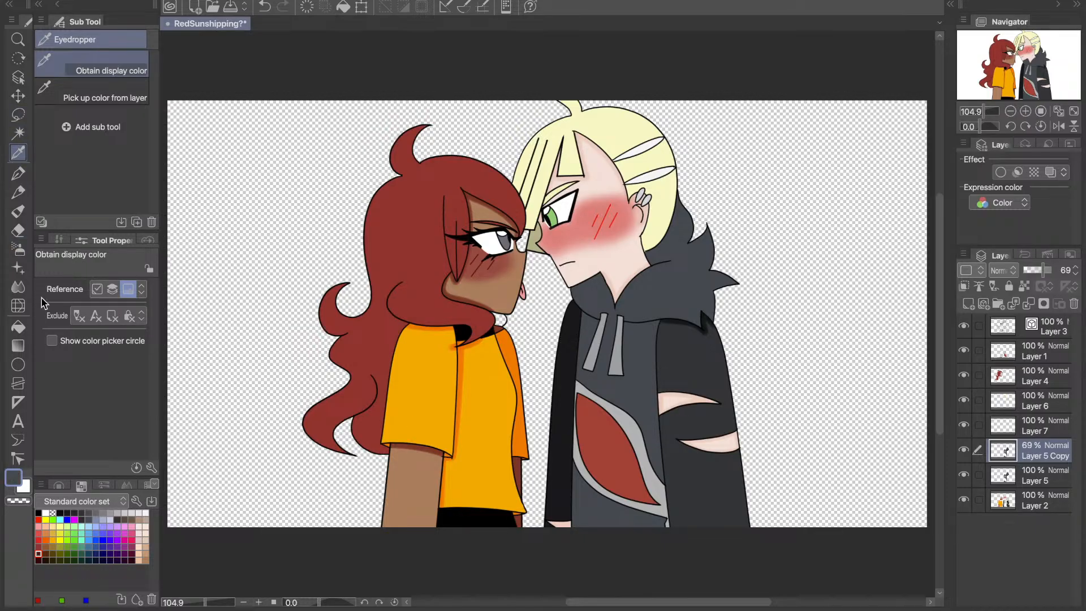
left_click(17, 249)
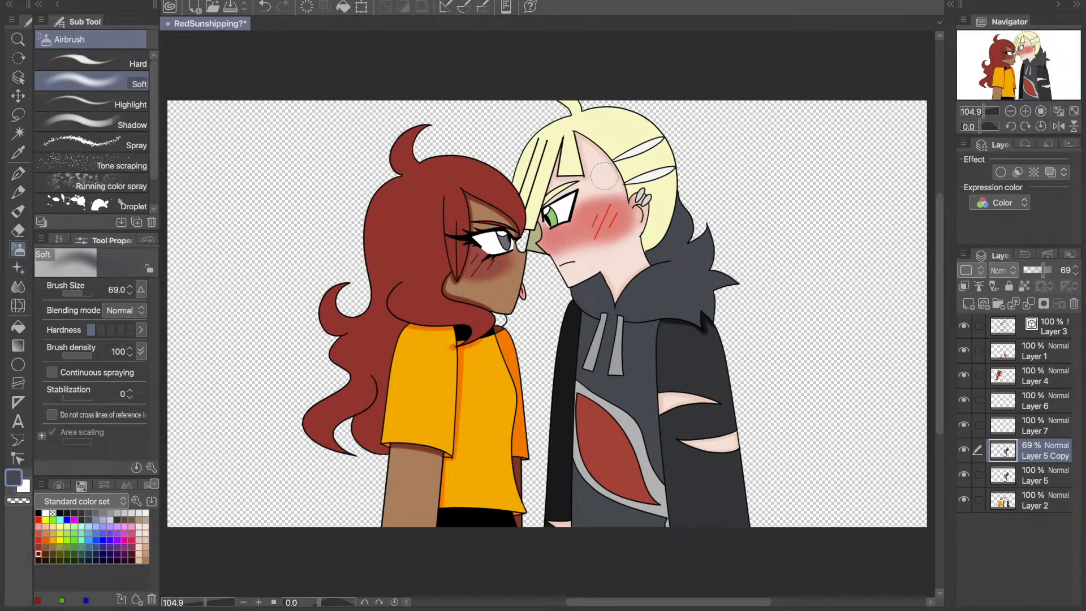
left_click(964, 286)
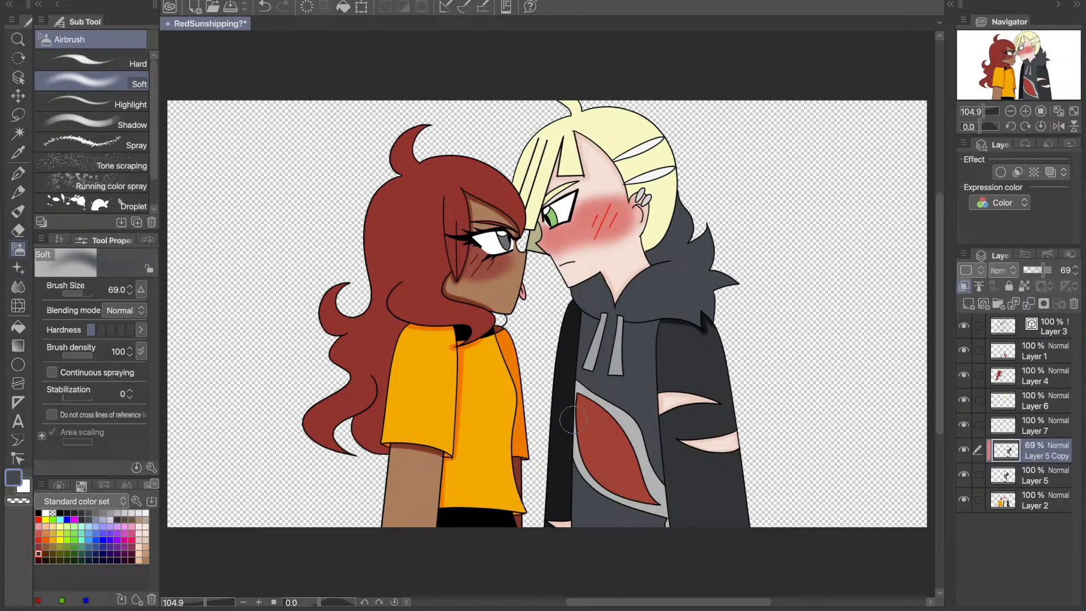
- Shade the hoodie around both drawstrings, along the hood's lower edge and beneath the blond hair with the Shadow airbrush at size 20
left_click(90, 121)
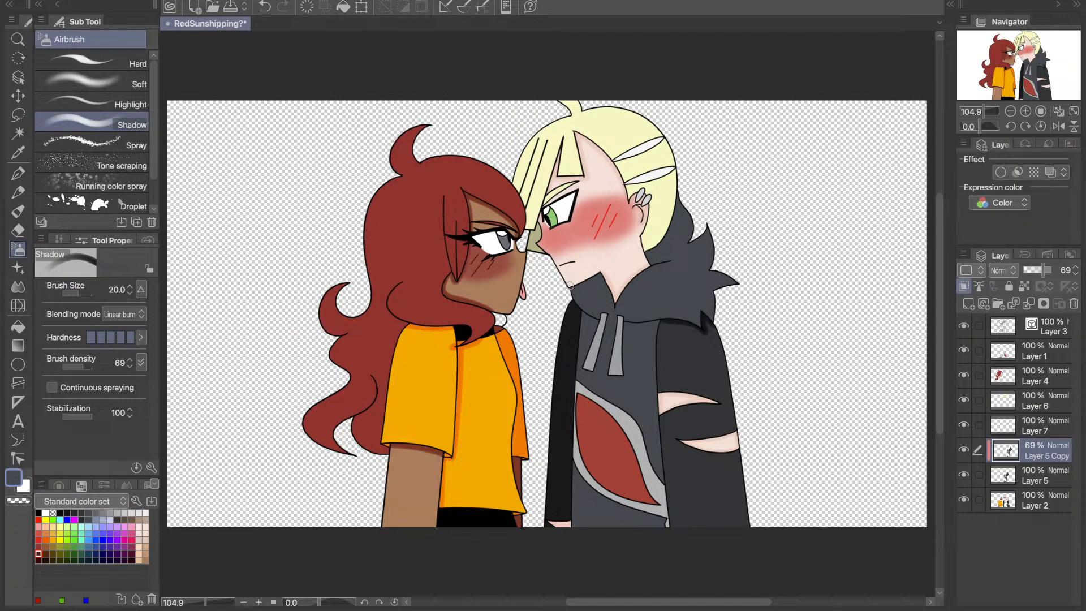
key("ctrl+z")
key("ctrl+z")
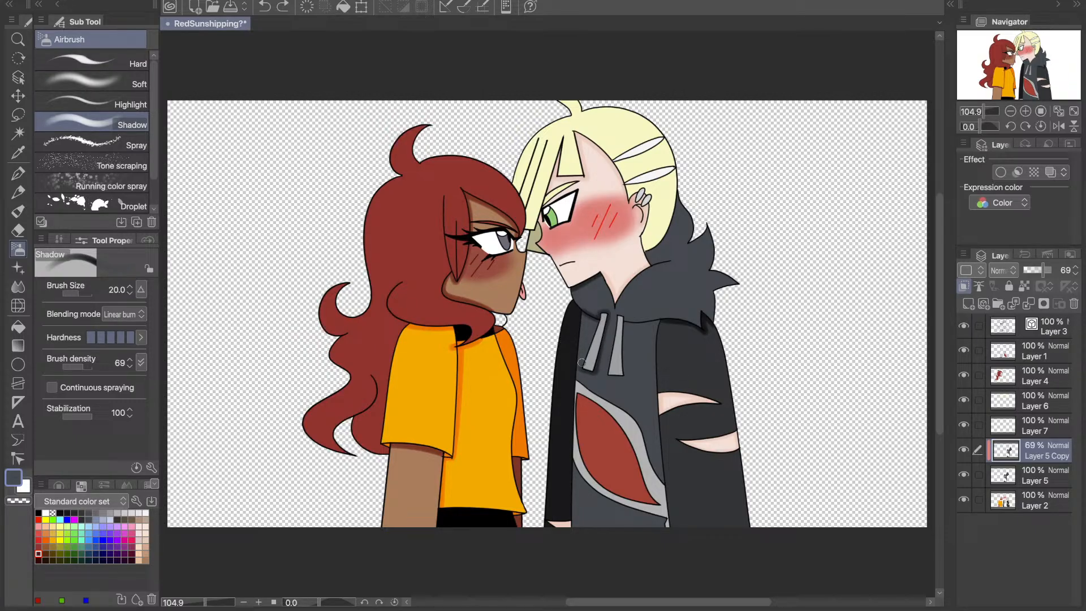
left_click_drag(581, 363, 597, 324)
left_click_drag(597, 321, 600, 315)
left_click_drag(625, 318, 668, 319)
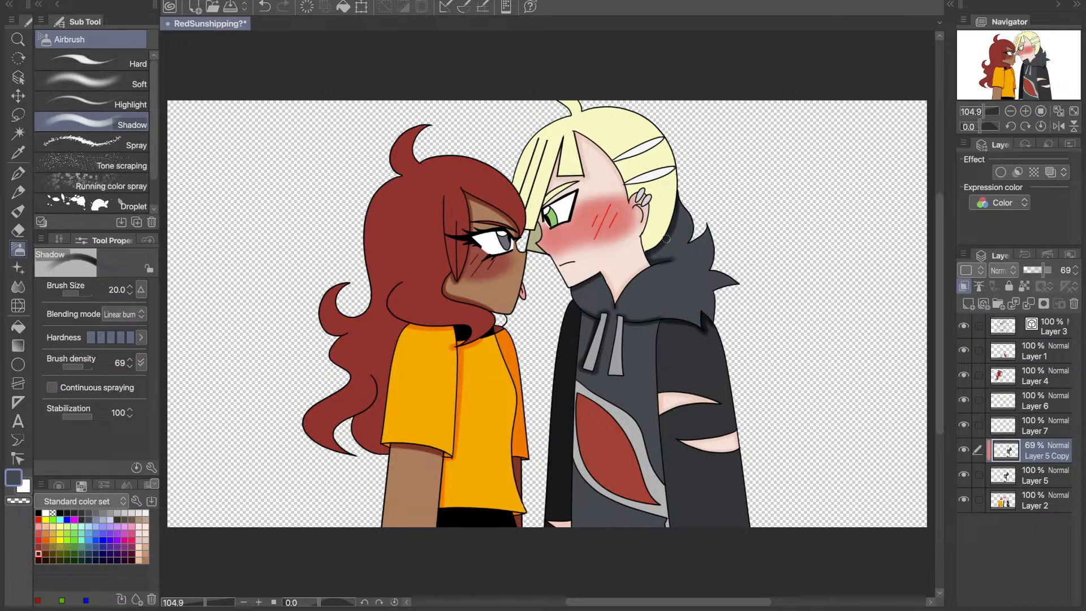
mouse_move(663, 258)
left_mouse_down()
mouse_move(676, 255)
mouse_move(653, 267)
left_mouse_up()
mouse_move(627, 374)
left_mouse_down()
mouse_move(610, 374)
mouse_move(626, 368)
mouse_move(622, 328)
left_mouse_up()
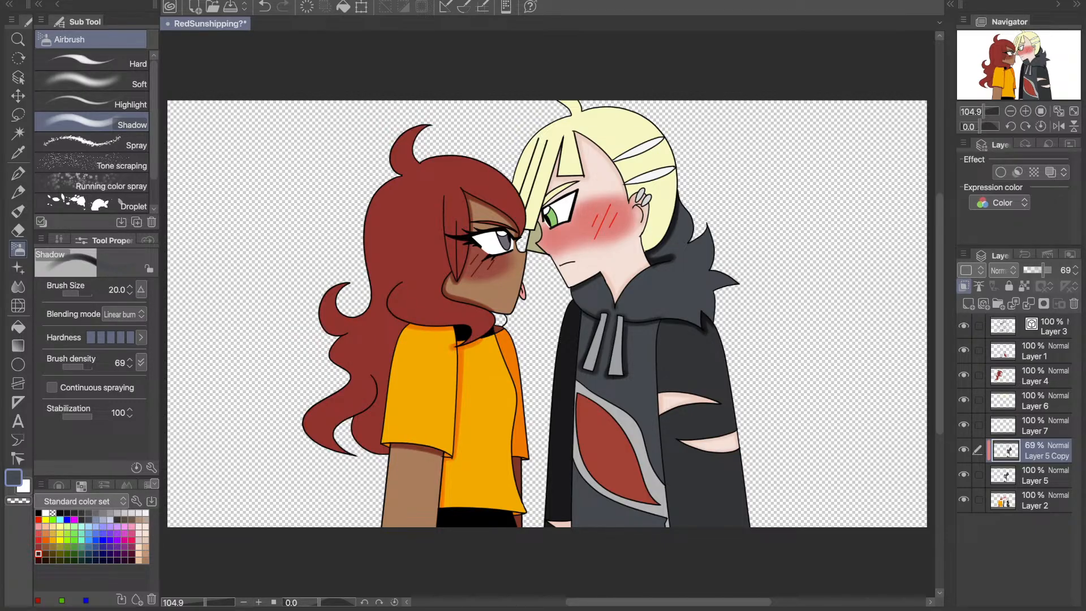
- Shade the hoodie's torso along the near sleeve seam and around the grey-bordered red emblem with the Shadow airbrush, redoing unsatisfactory strokes
mouse_move(576, 379)
left_mouse_down()
mouse_move(643, 423)
mouse_move(649, 459)
left_mouse_up()
key("ctrl+z")
mouse_move(660, 323)
left_mouse_down()
mouse_move(651, 401)
mouse_move(665, 503)
left_mouse_up()
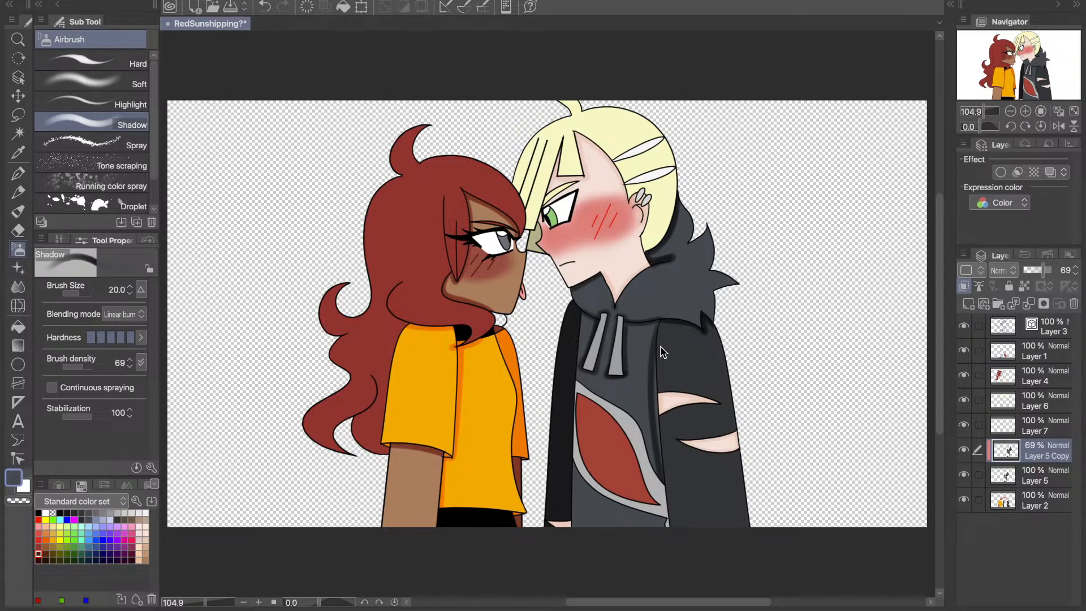
key("ctrl+z")
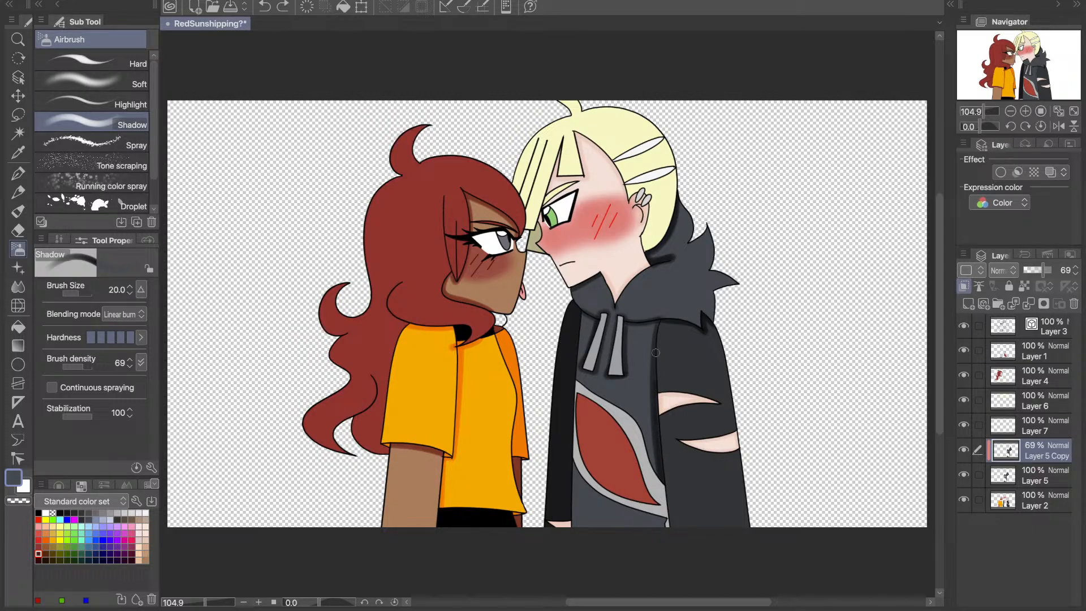
left_click_drag(655, 332, 660, 319)
mouse_move(651, 466)
left_mouse_down()
mouse_move(634, 408)
mouse_move(577, 381)
left_mouse_up()
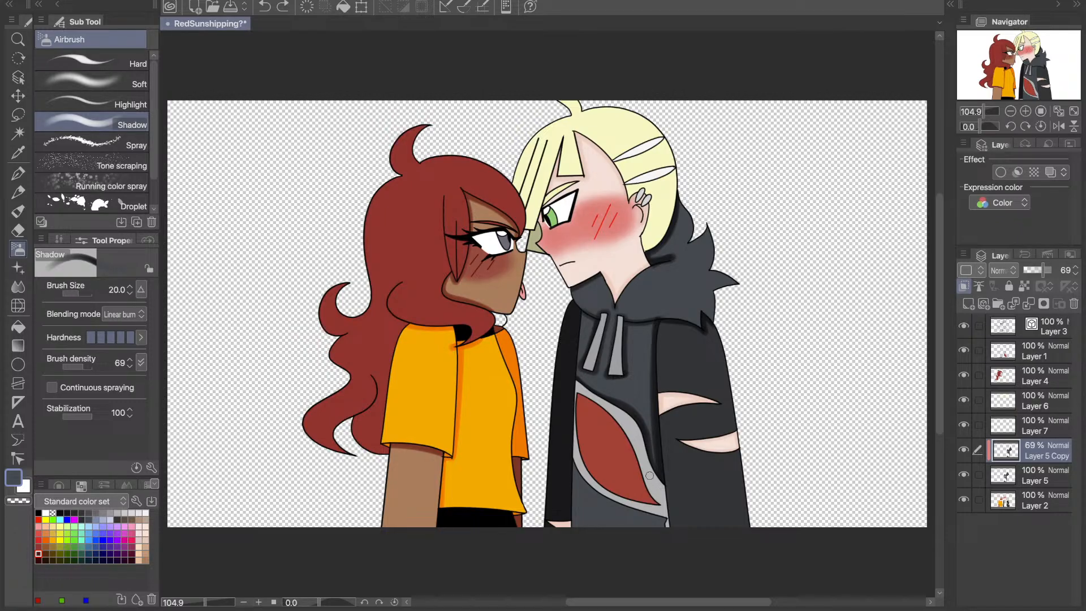
mouse_move(660, 516)
left_mouse_down()
mouse_move(667, 529)
mouse_move(573, 452)
mouse_move(584, 482)
mouse_move(668, 520)
left_mouse_up()
left_click_drag(685, 555, 720, 554)
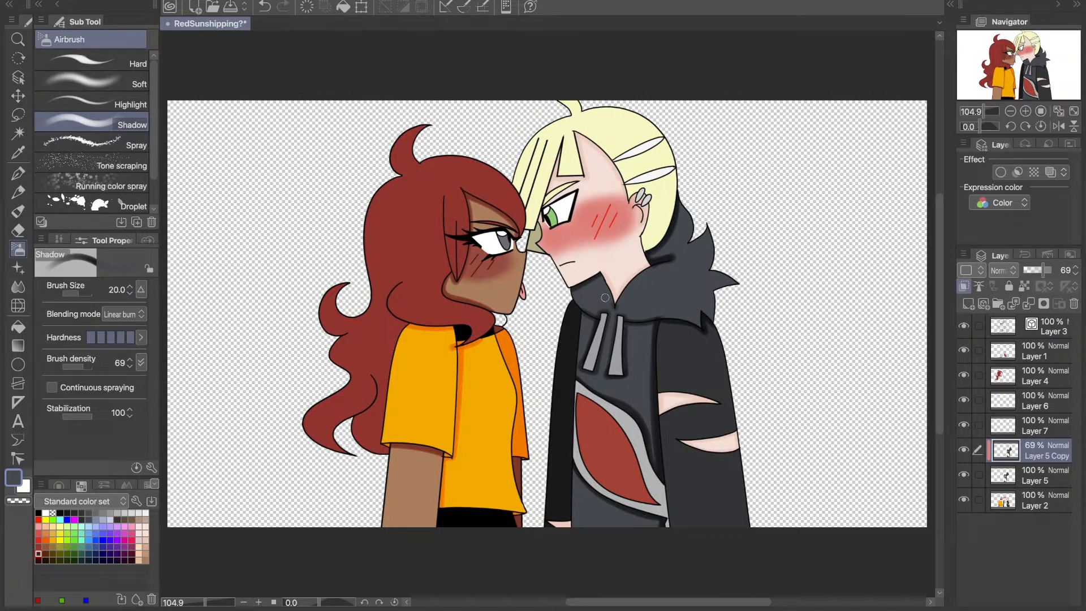
left_click(1025, 112)
left_click(1059, 111)
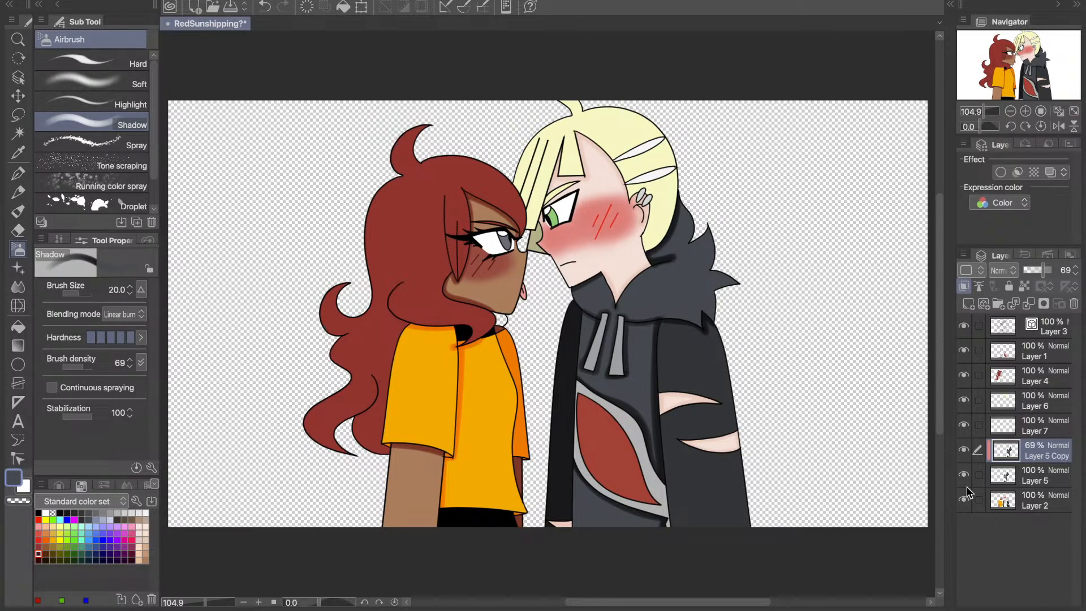
- Merge the shaded Layer 5 Copy into Layer 5, check the hoodie layer by toggling its visibility, and merge it into Layer 2
key("ctrl+e")
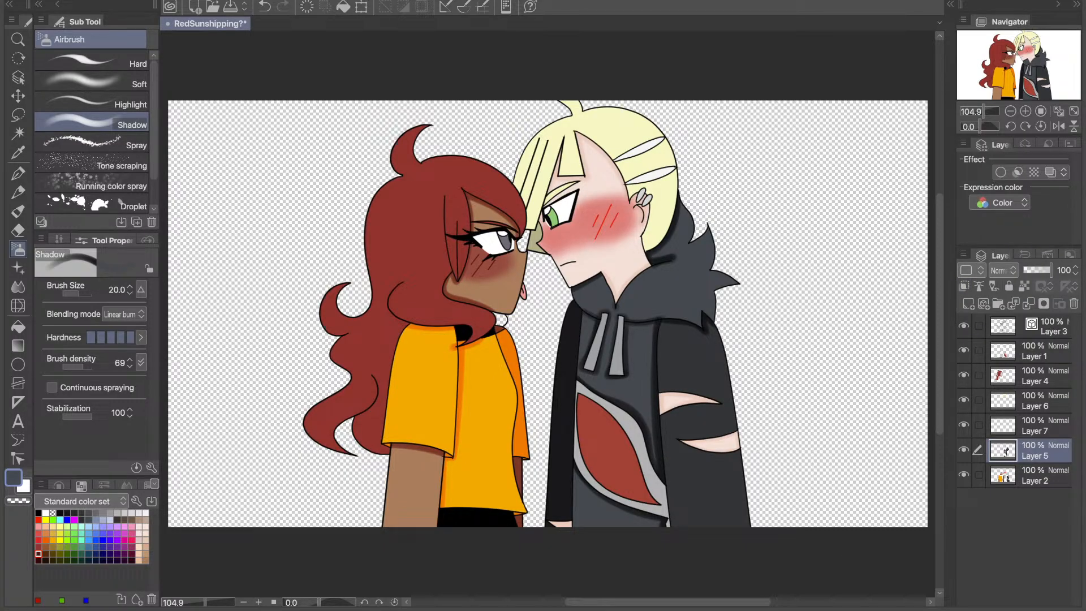
left_click(964, 450)
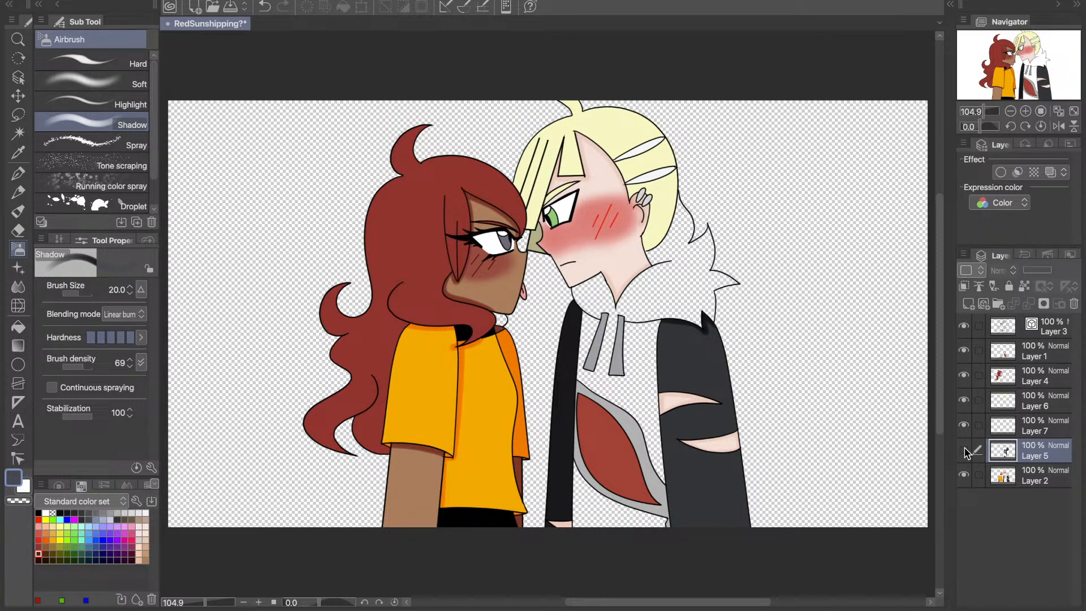
left_click(964, 450)
key("ctrl+e")
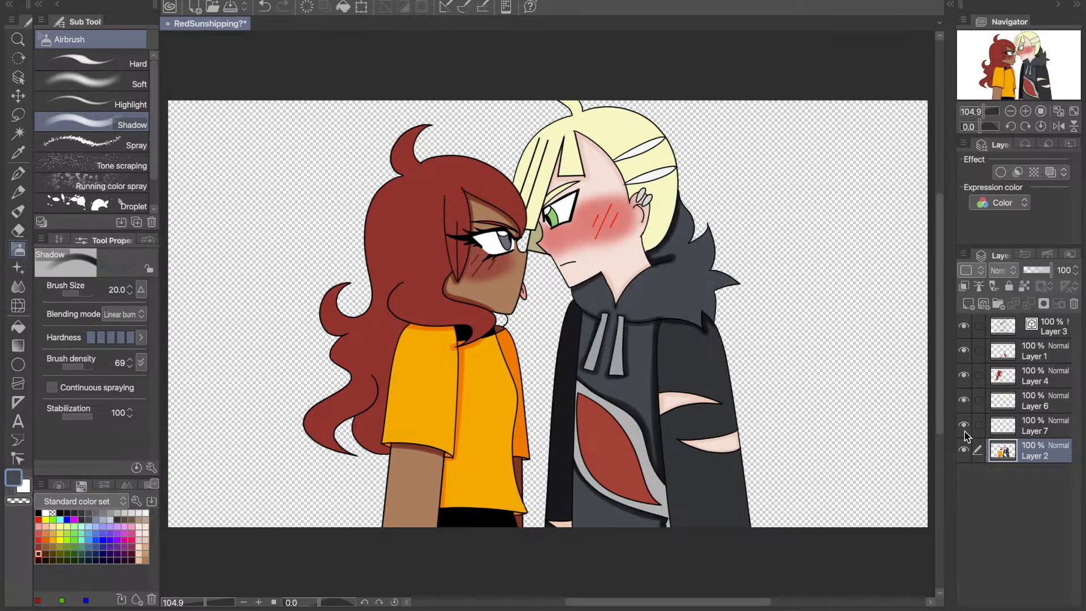
- Try merging Layer 7 down into Layer 2 and undo the merge
left_click(964, 426)
left_click(964, 426)
left_click(1008, 428)
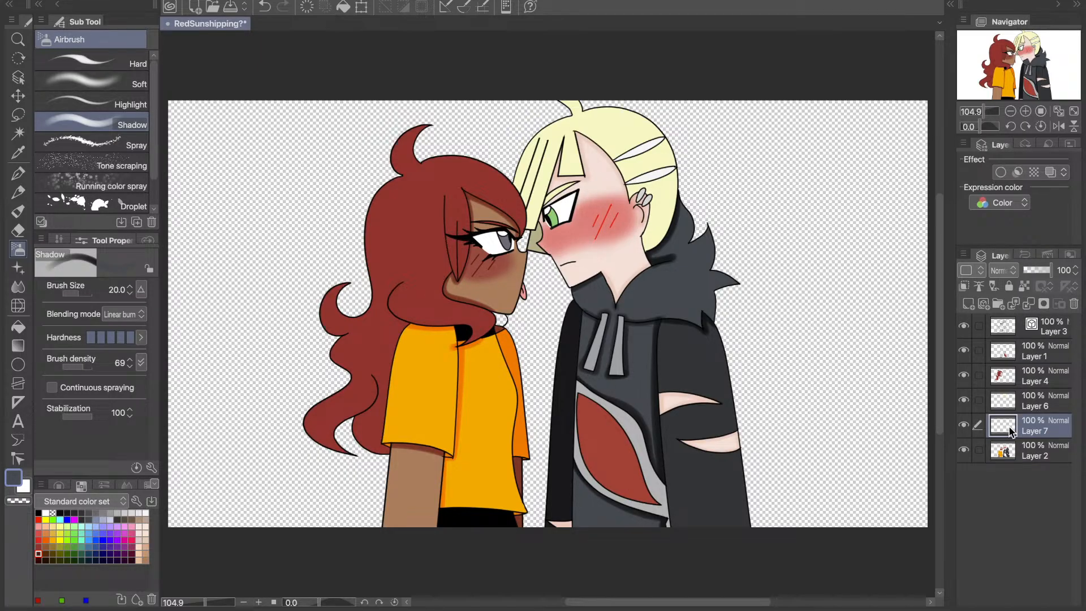
key("ctrl+e")
left_click(964, 401)
left_click(964, 401)
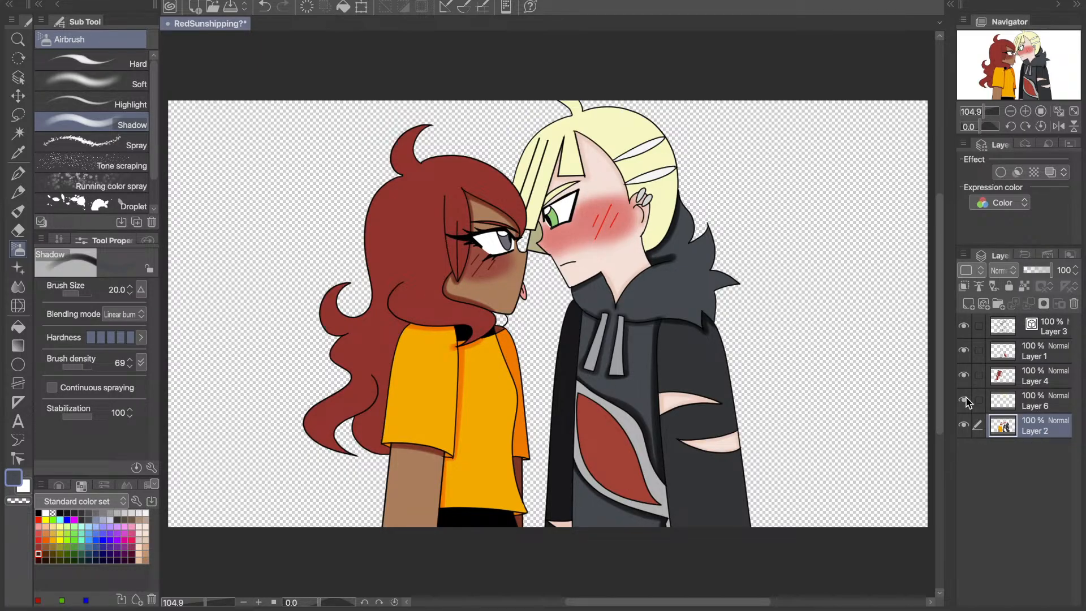
left_click(1033, 400)
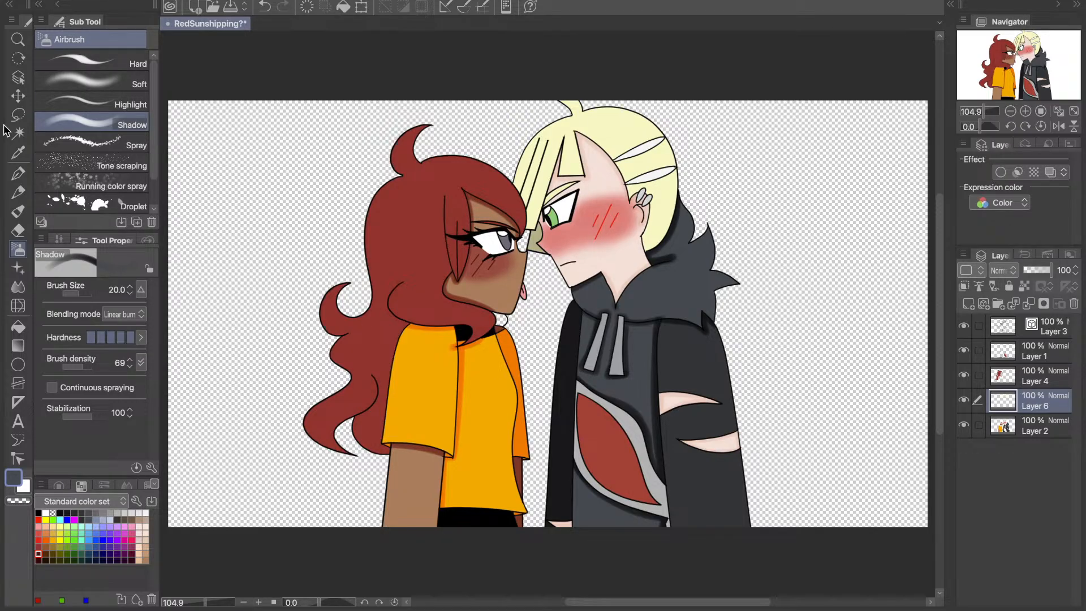
key("ctrl+z")
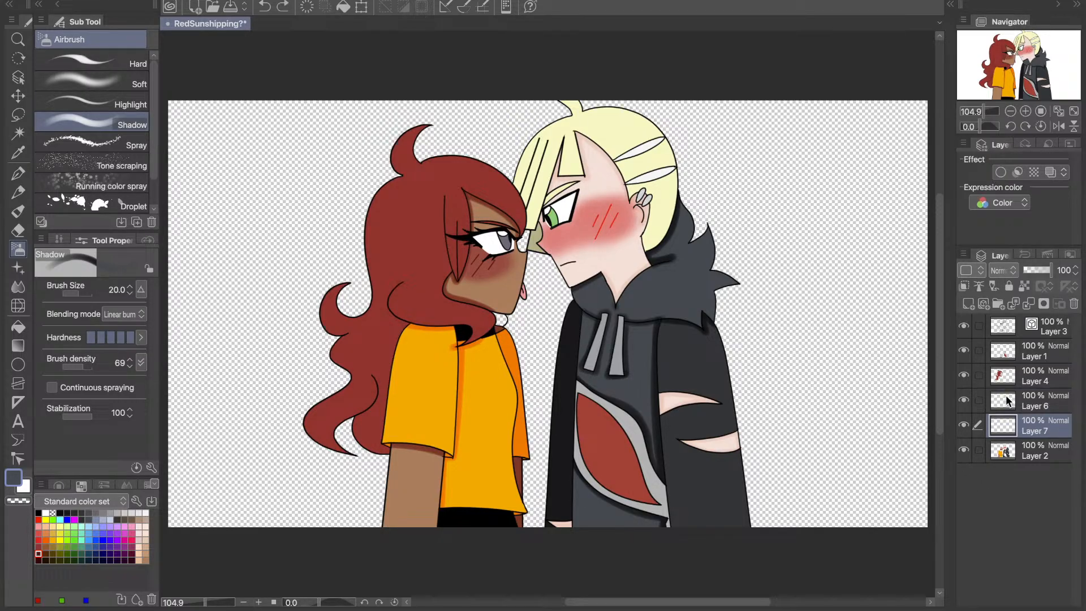
- Try deleting Layer 7 and sampling the pale yellow of the blond hair as the Shadow airbrush colour
left_click(1075, 305)
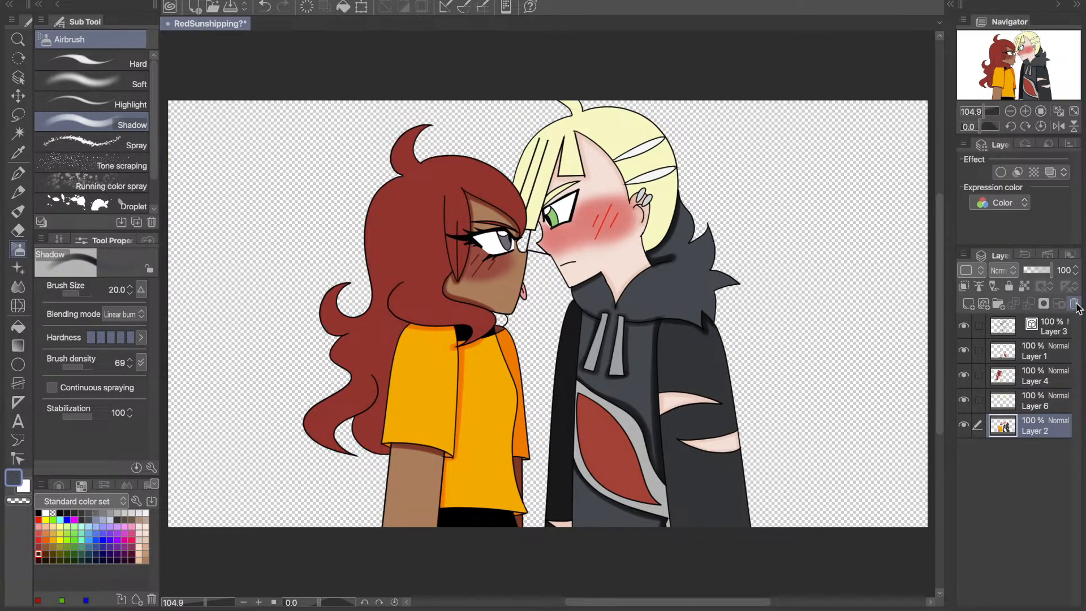
key("i")
left_click(572, 159)
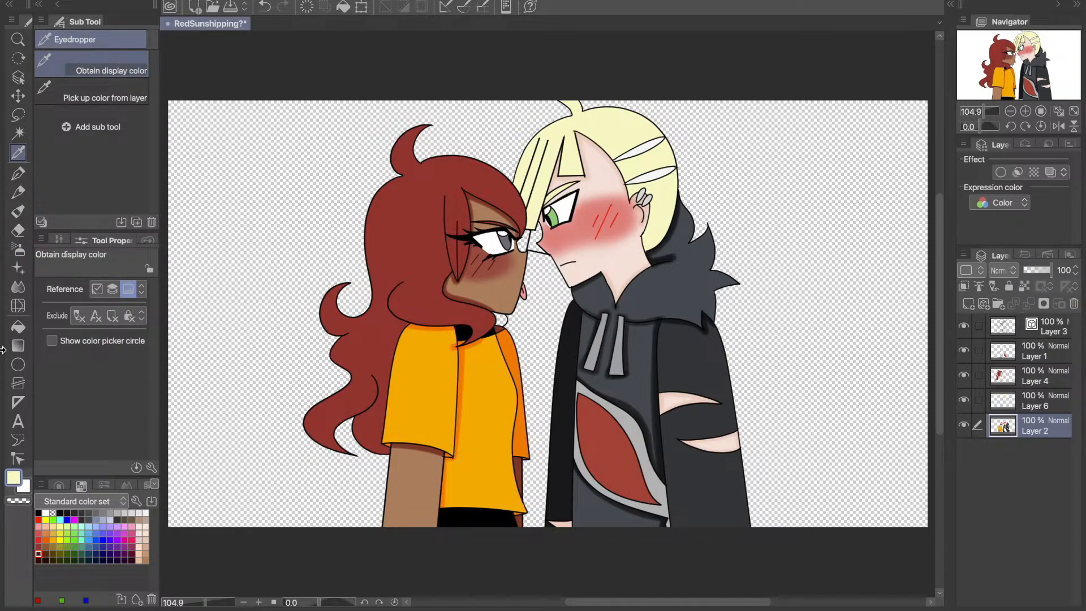
left_click(18, 248)
- Try shading the blond hair on a duplicate of Layer 6 set to 69% opacity and clipped to the layer below
left_click(965, 401)
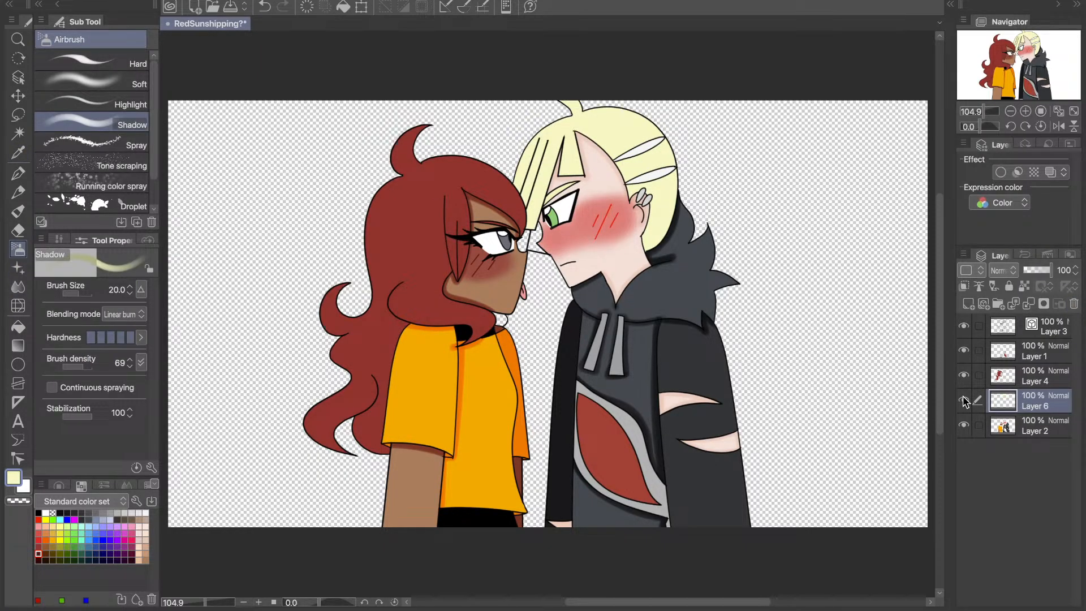
key("super+v")
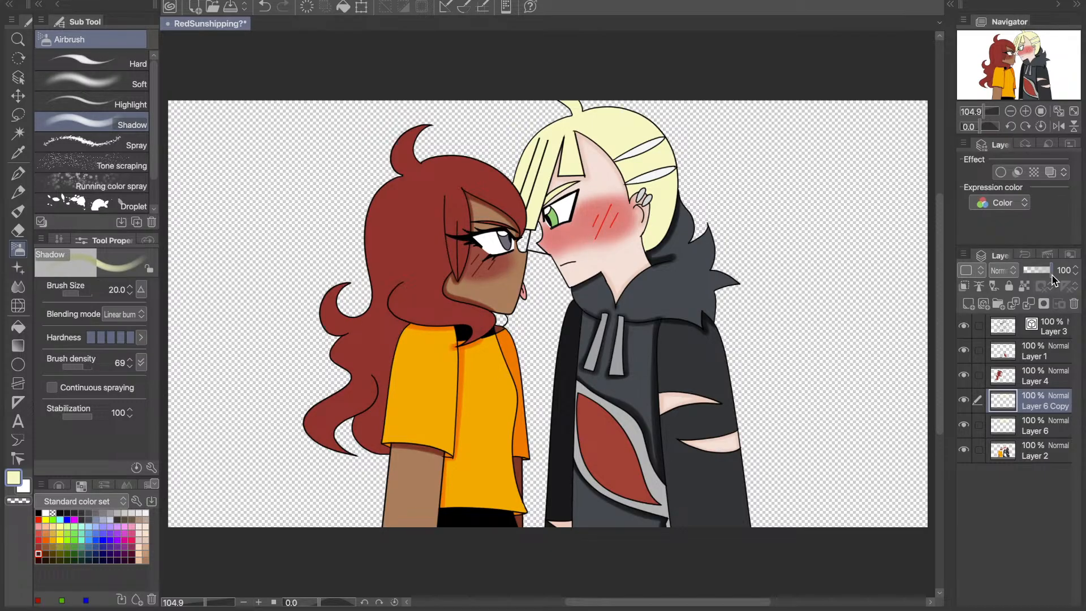
left_click_drag(1052, 277, 1043, 277)
left_click(963, 287)
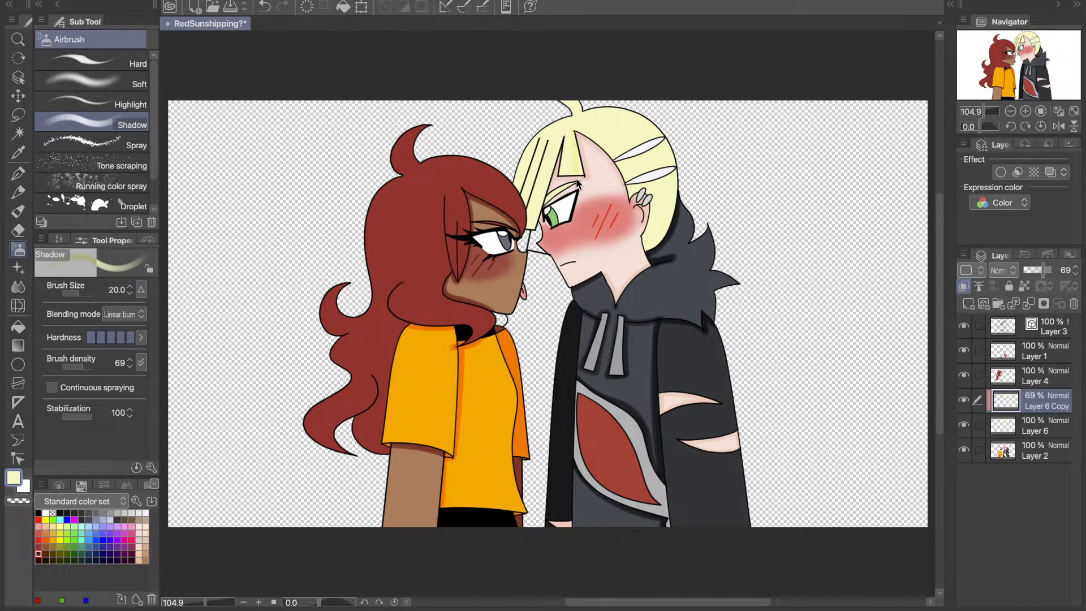
left_click_drag(1043, 270, 1051, 270)
- Undo the clipped Layer 6 duplicate and the deletion of Layer 7
key("ctrl+z")
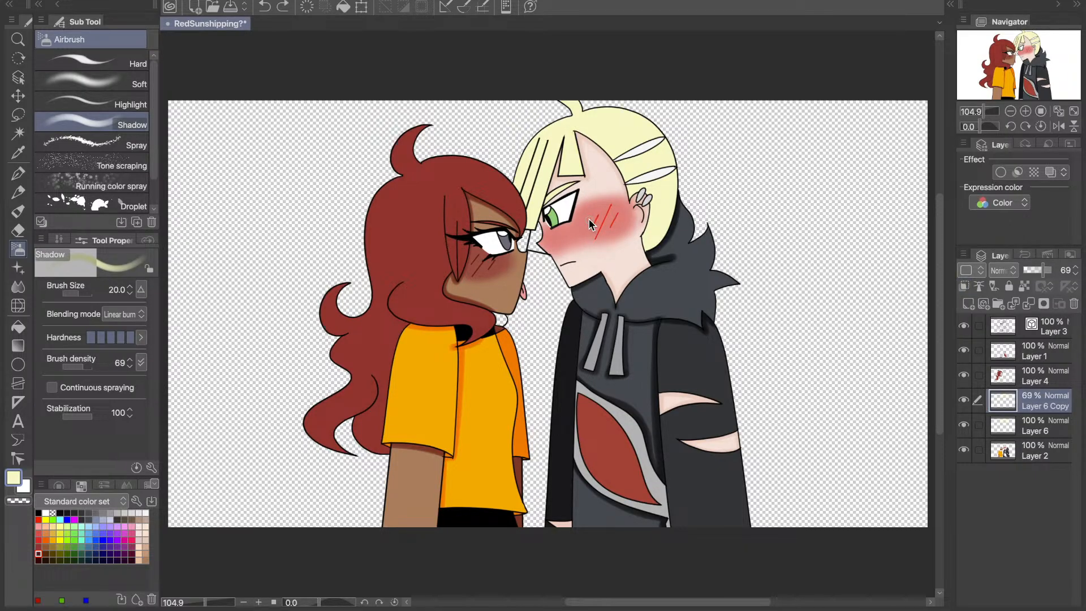
key("ctrl+z")
key("ctrl+z")
key("ctrl+z")
- Sample the olive shade of the far hair strand beside the nose and set the Hard airbrush to size 20
left_click(19, 153)
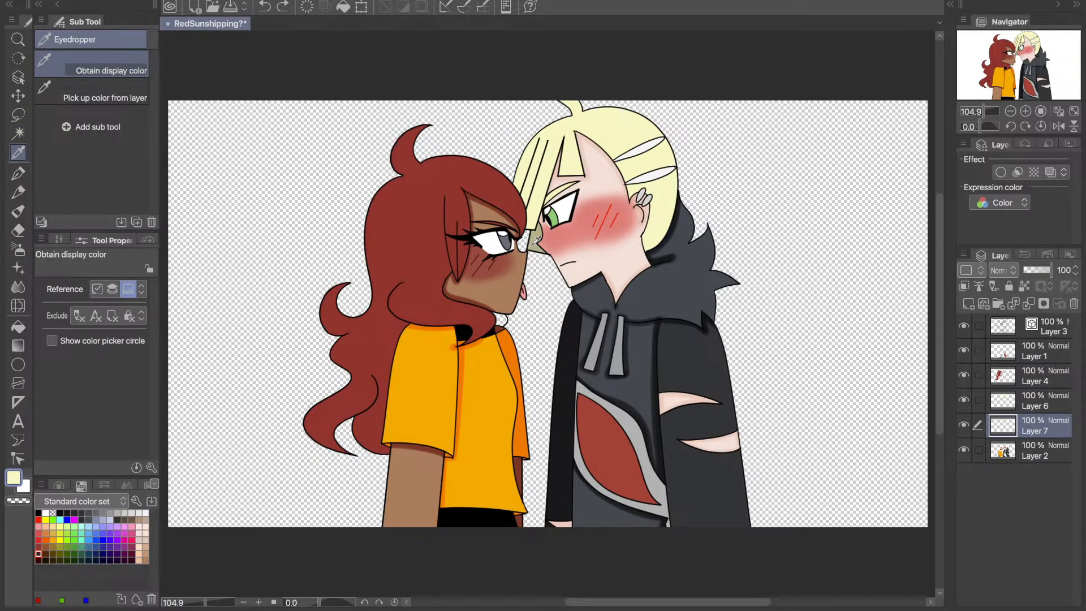
left_click(532, 240)
left_click(17, 251)
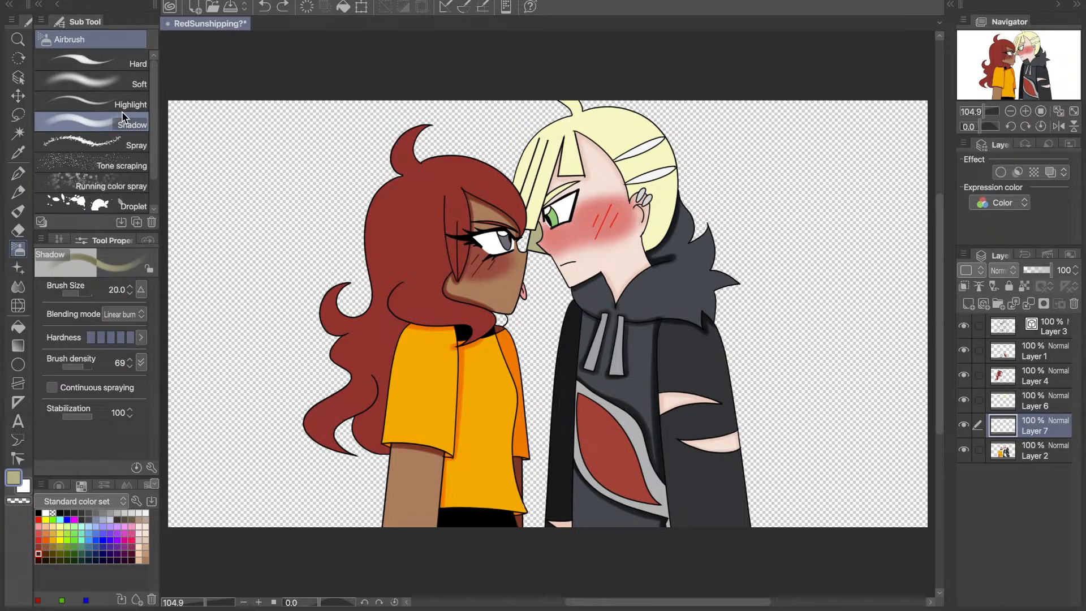
left_click(107, 61)
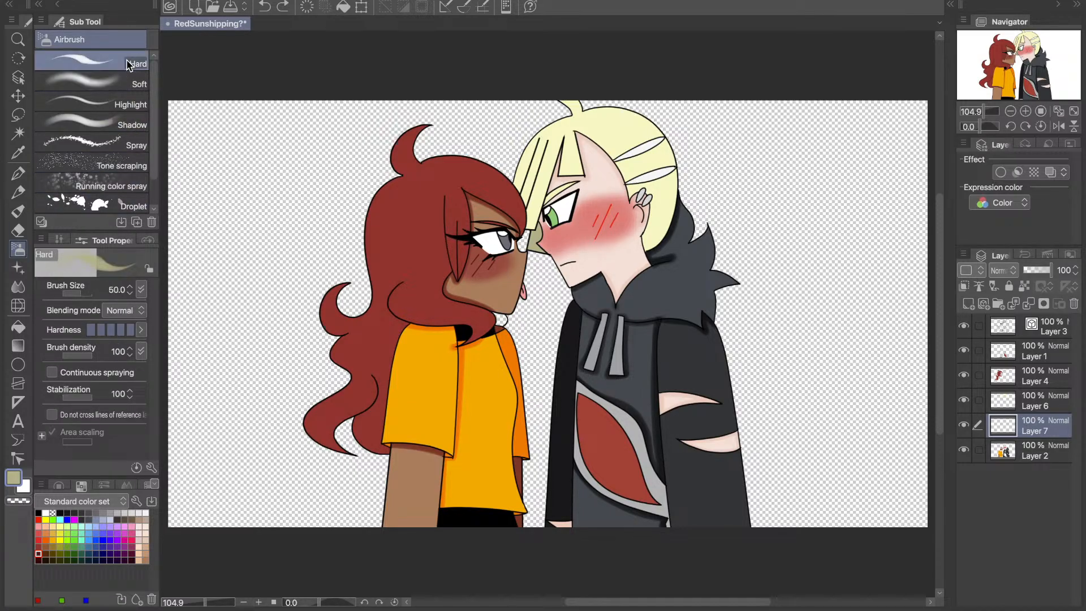
left_click(120, 288)
type("20")
key("Return")
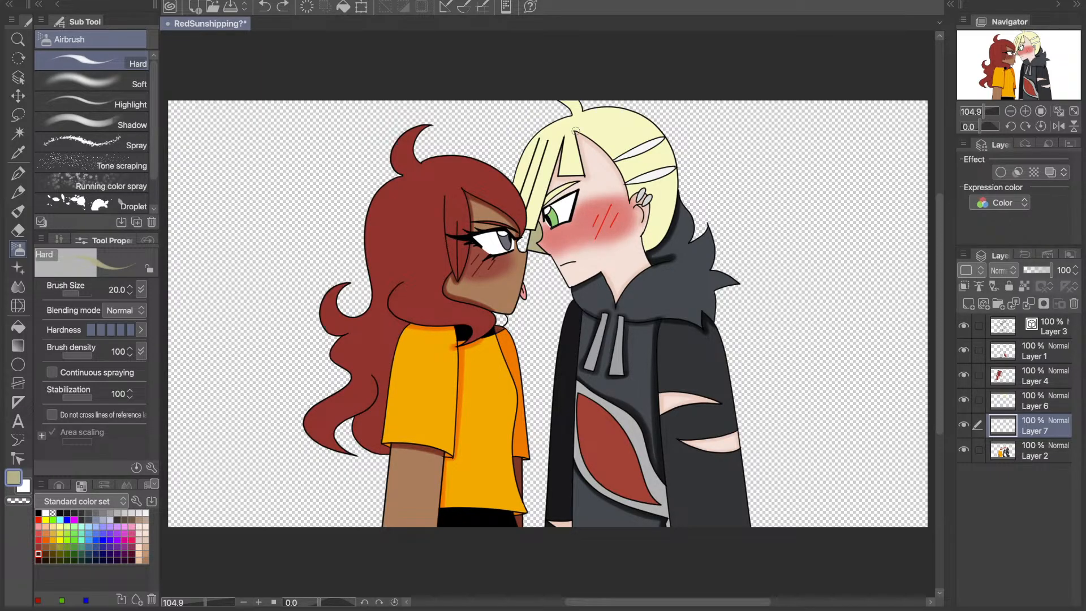
- Check Layer 7 by toggling its visibility and merge it down into Layer 2
left_click(965, 424)
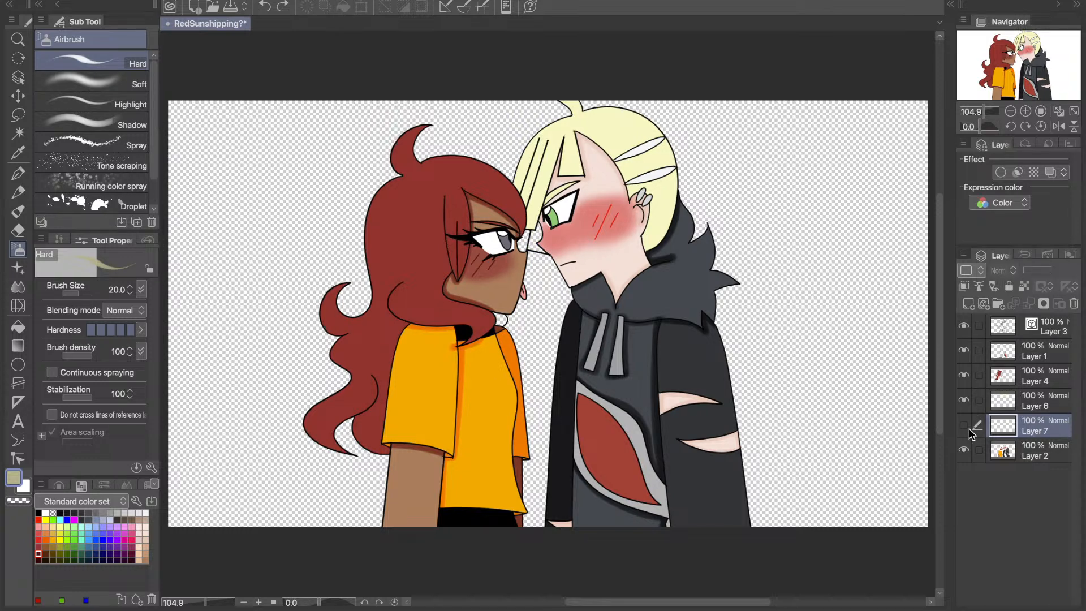
left_click(964, 426)
left_click(1025, 403)
left_click(1022, 423)
left_click(1029, 303)
- Duplicate the blond hair's Layer 6 and clip the copy to the layer below
left_click(1028, 397)
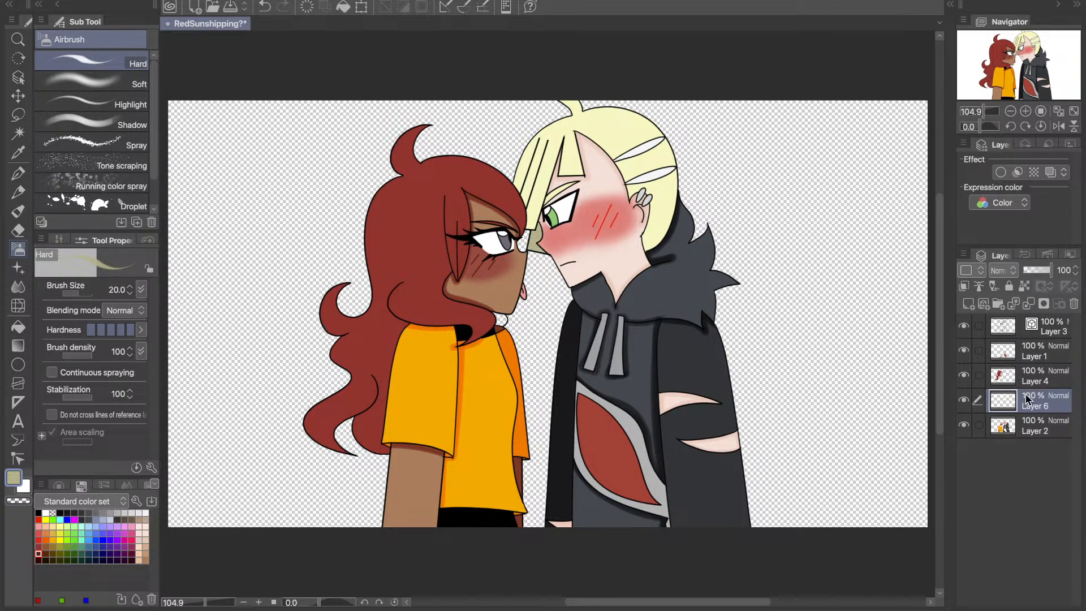
key("super+c")
key("super+v")
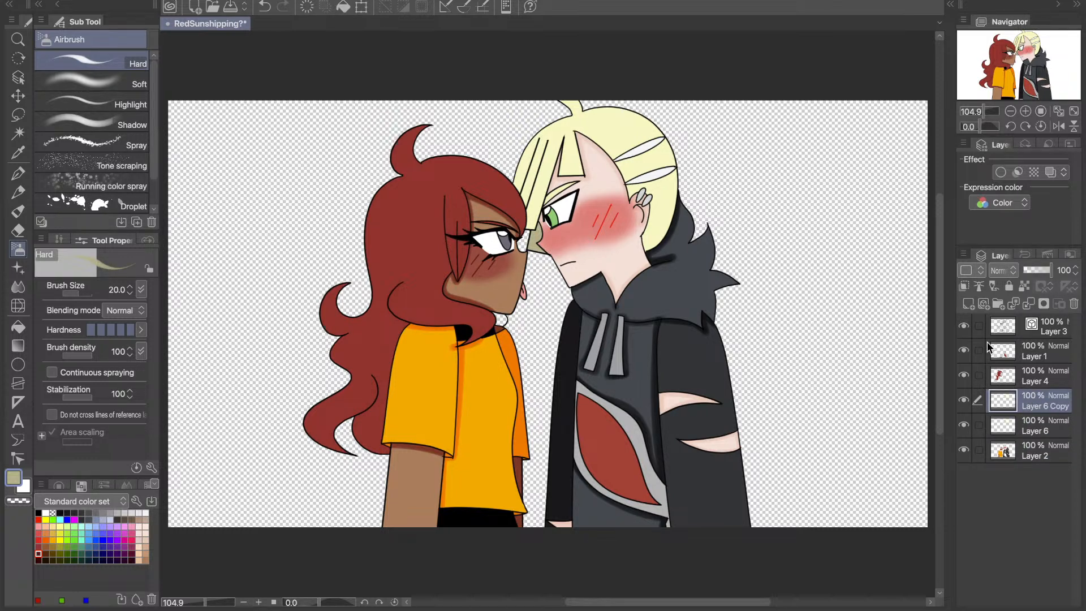
- Try shading the edges of the short blond bang over the forehead with the Hard airbrush, undoing each attempt
left_click(1025, 112)
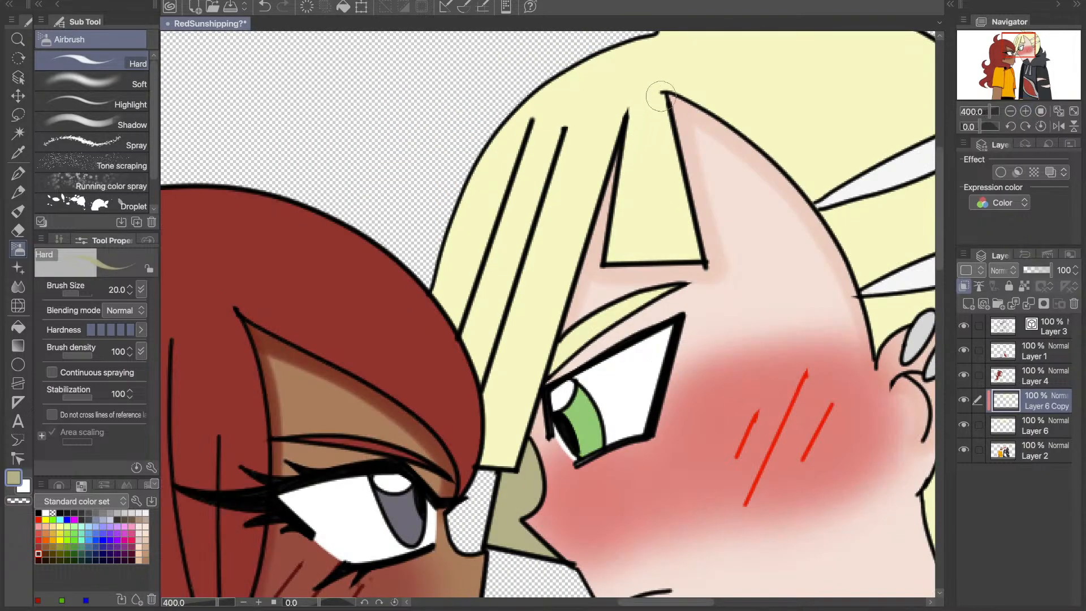
mouse_move(664, 92)
left_mouse_down()
mouse_move(696, 269)
mouse_move(603, 262)
left_mouse_up()
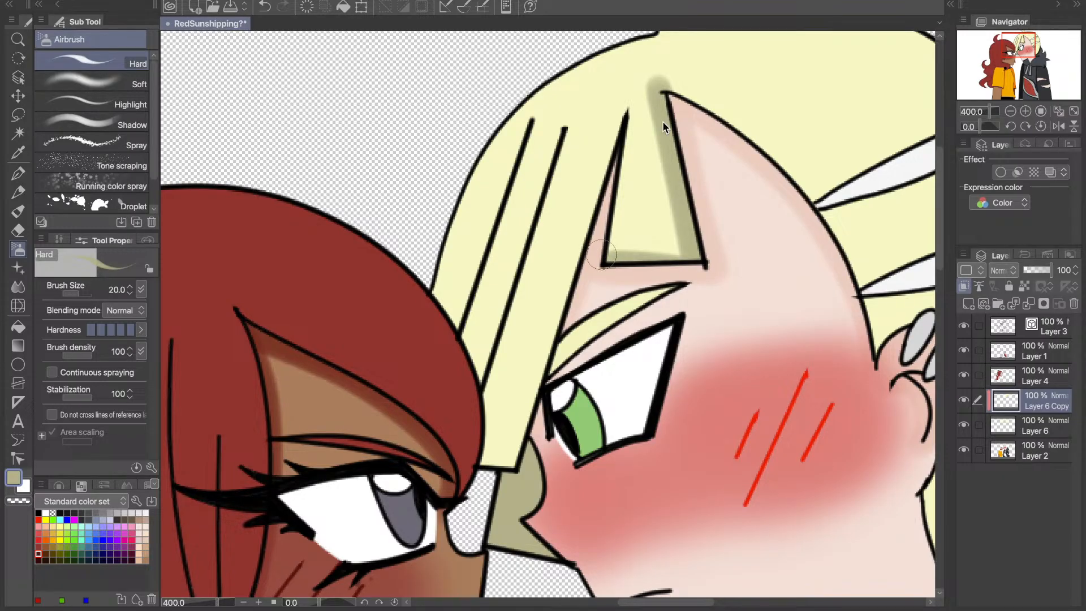
key("ctrl+z")
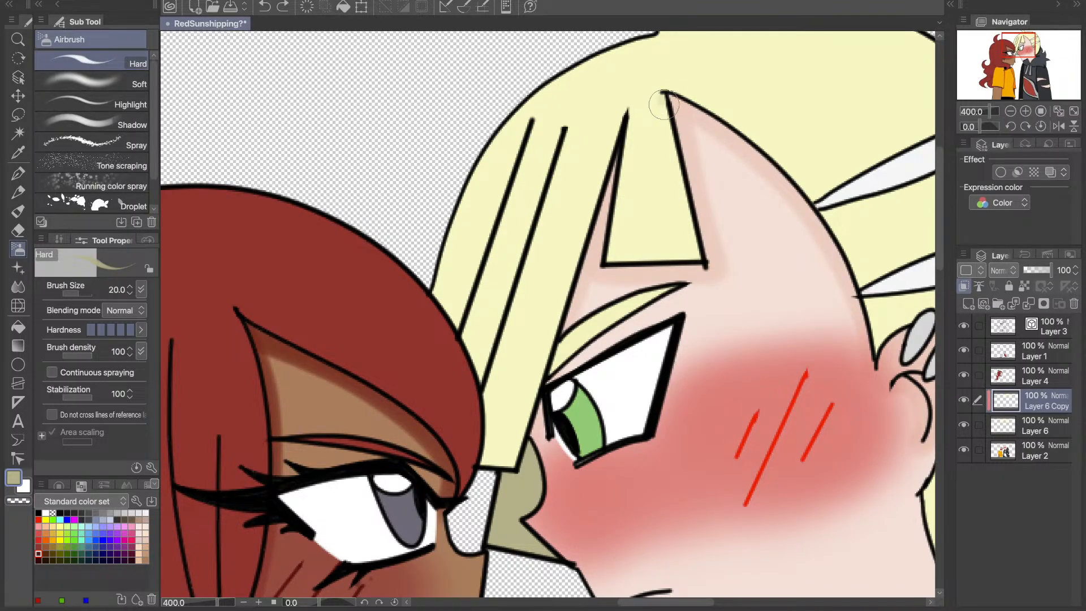
scroll(665, 105, "down", 2)
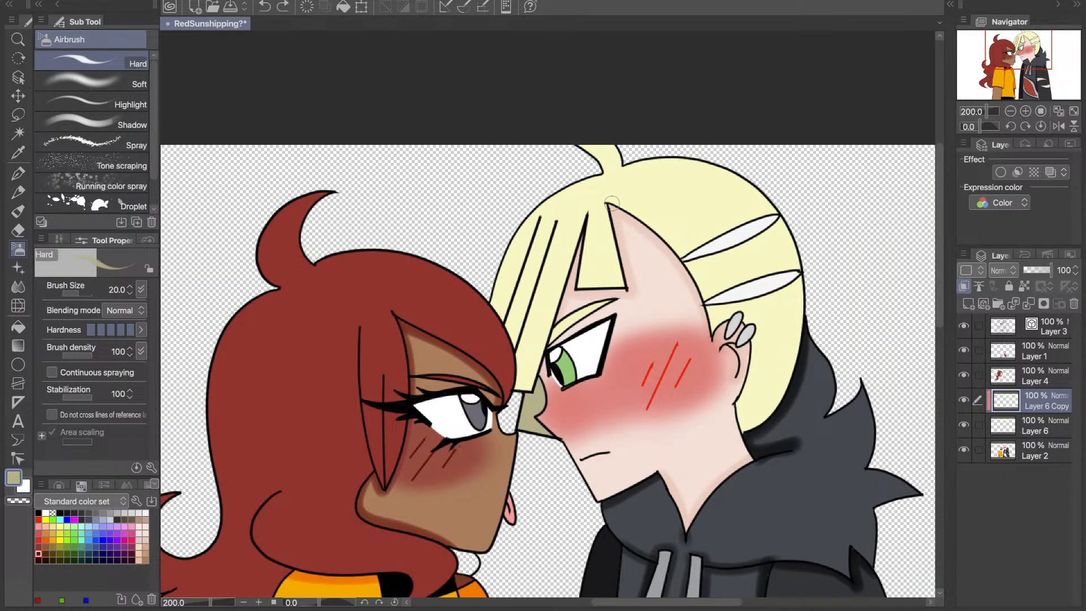
mouse_move(609, 203)
left_mouse_down()
mouse_move(627, 292)
mouse_move(620, 281)
mouse_move(568, 281)
mouse_move(537, 368)
left_mouse_up()
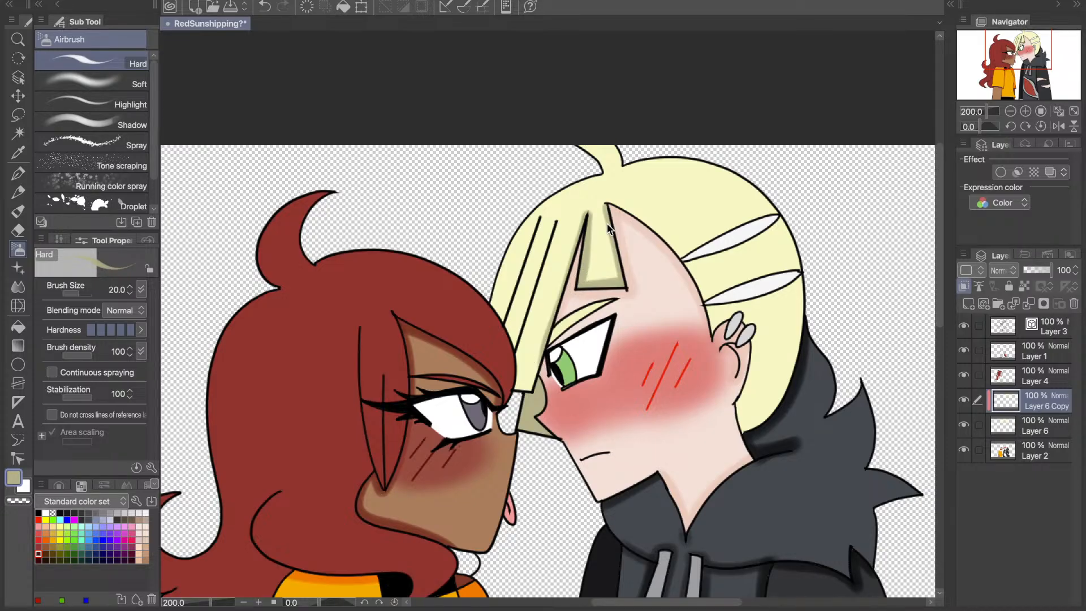
key("ctrl+z")
- Retry the olive shading around the short bang and its neighbouring strand line, and undo the strokes
left_click_drag(607, 202, 608, 217)
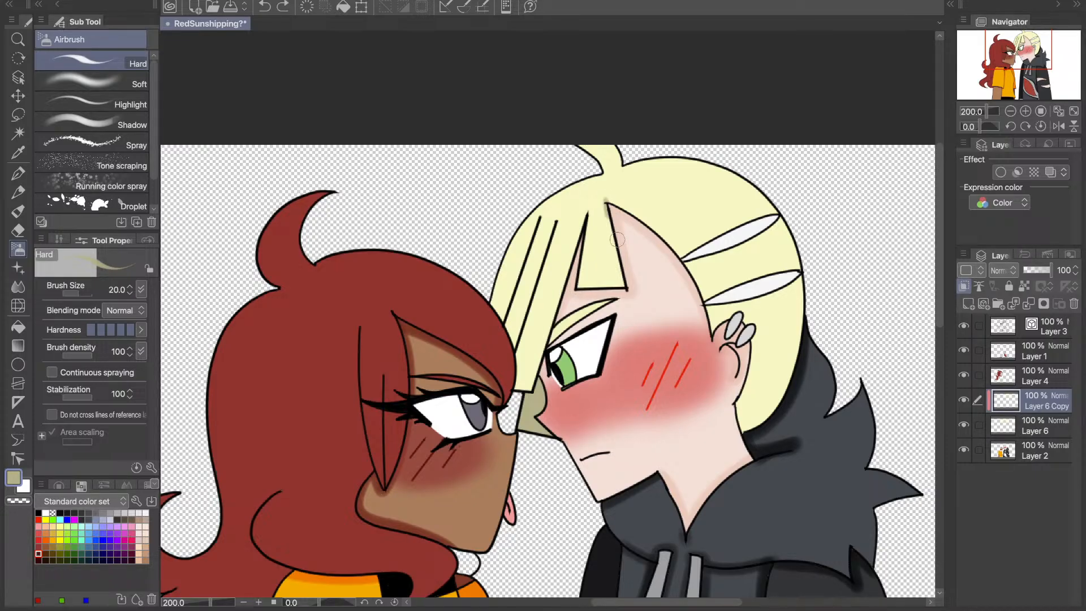
mouse_move(622, 288)
left_mouse_down()
mouse_move(576, 280)
mouse_move(584, 211)
mouse_move(590, 237)
left_mouse_up()
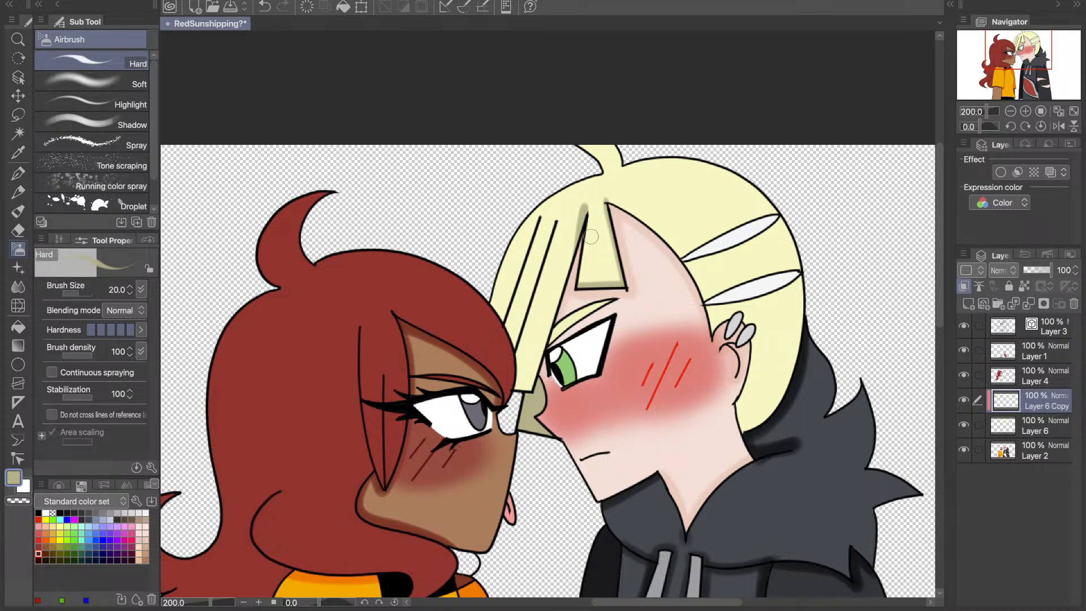
key("ctrl+z")
key("ctrl+z")
mouse_move(605, 200)
left_mouse_down()
mouse_move(625, 287)
mouse_move(582, 244)
mouse_move(588, 209)
mouse_move(585, 295)
mouse_move(614, 290)
mouse_move(573, 288)
mouse_move(573, 264)
mouse_move(531, 393)
left_mouse_up()
key("ctrl+z")
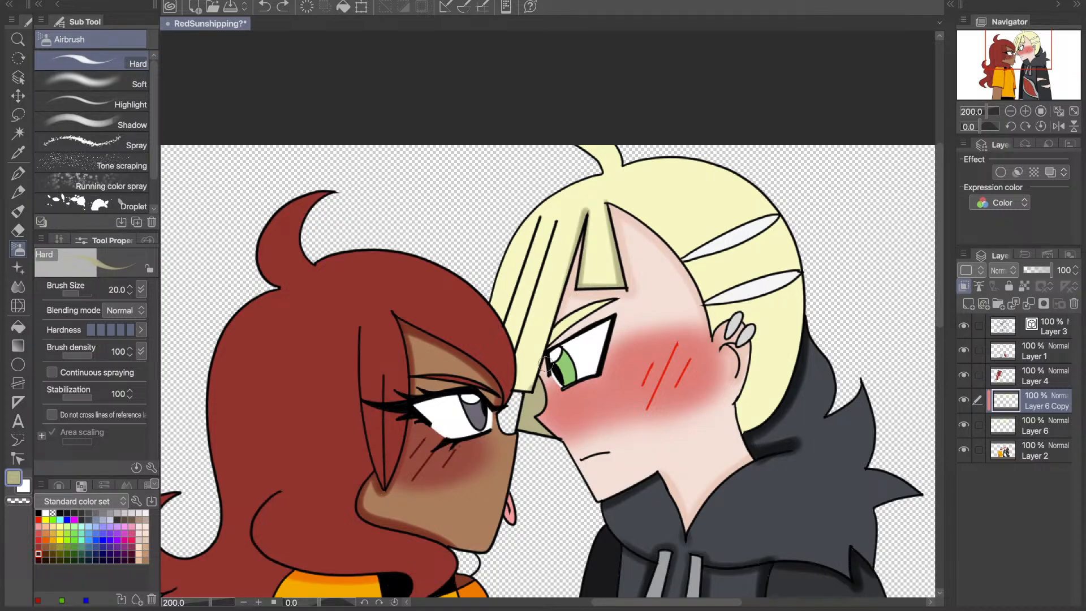
key("ctrl+z")
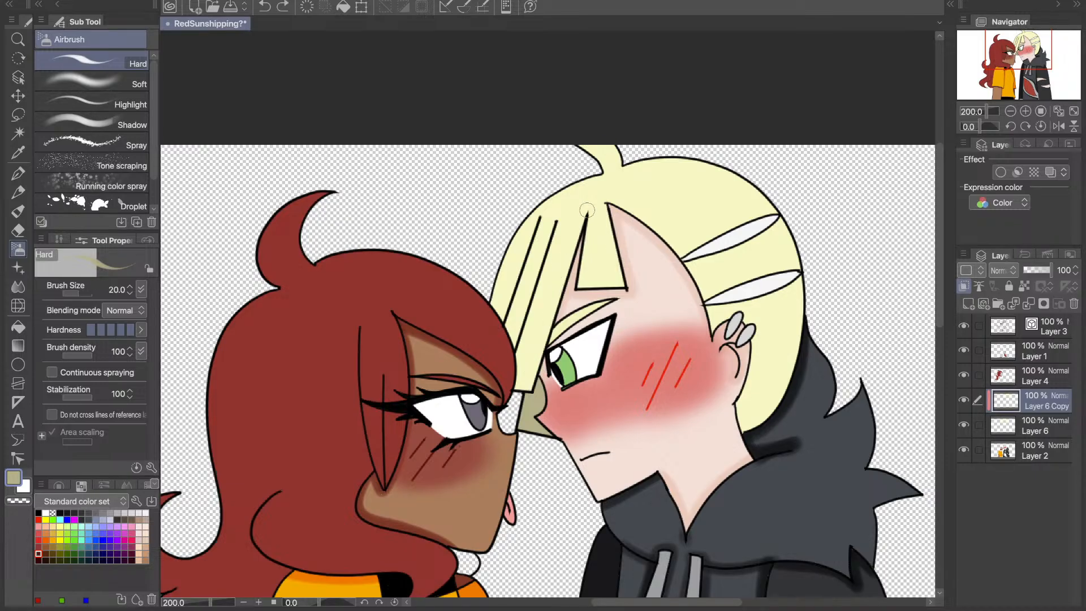
- Shade the edges of the short blond bang and both sides of the long front strand lines with the olive Hard airbrush
left_click_drag(587, 211, 595, 222)
mouse_move(588, 212)
left_mouse_down()
mouse_move(577, 296)
mouse_move(582, 283)
mouse_move(633, 283)
mouse_move(625, 287)
mouse_move(603, 217)
left_mouse_up()
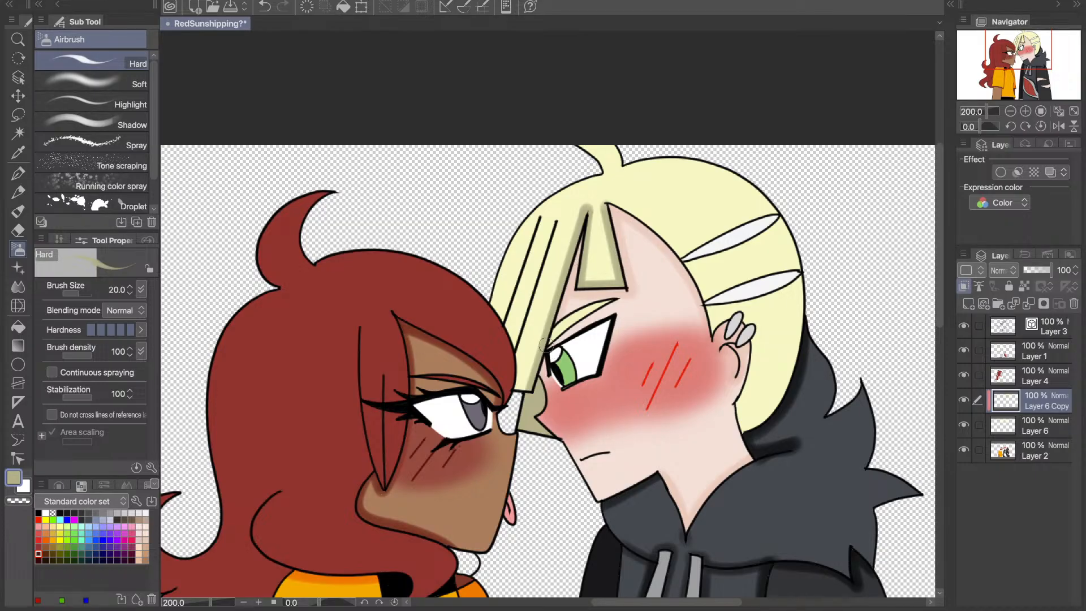
mouse_move(545, 345)
left_mouse_down()
mouse_move(557, 220)
mouse_move(516, 367)
left_mouse_up()
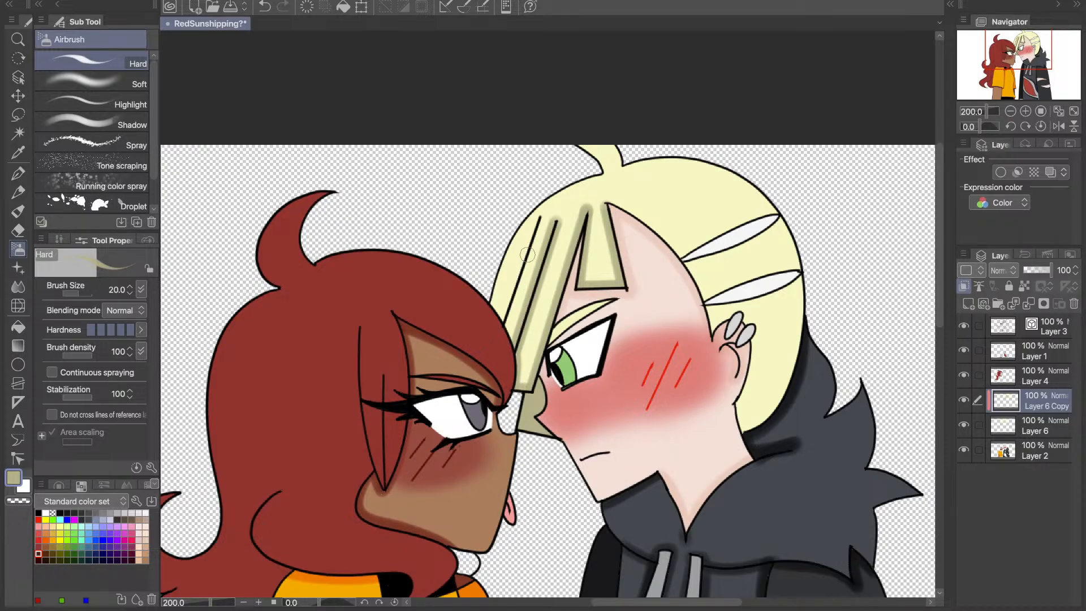
left_click_drag(527, 255, 503, 331)
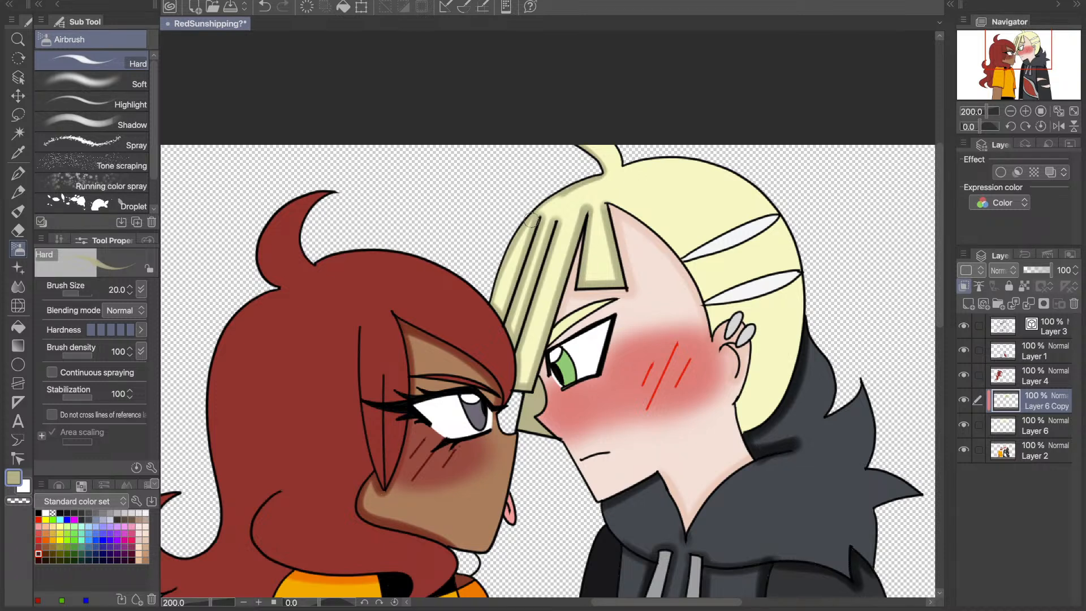
- Redo the shading along the blond hair's front outline, from the red hair up to the cowlick
key("ctrl+z")
key("ctrl+z")
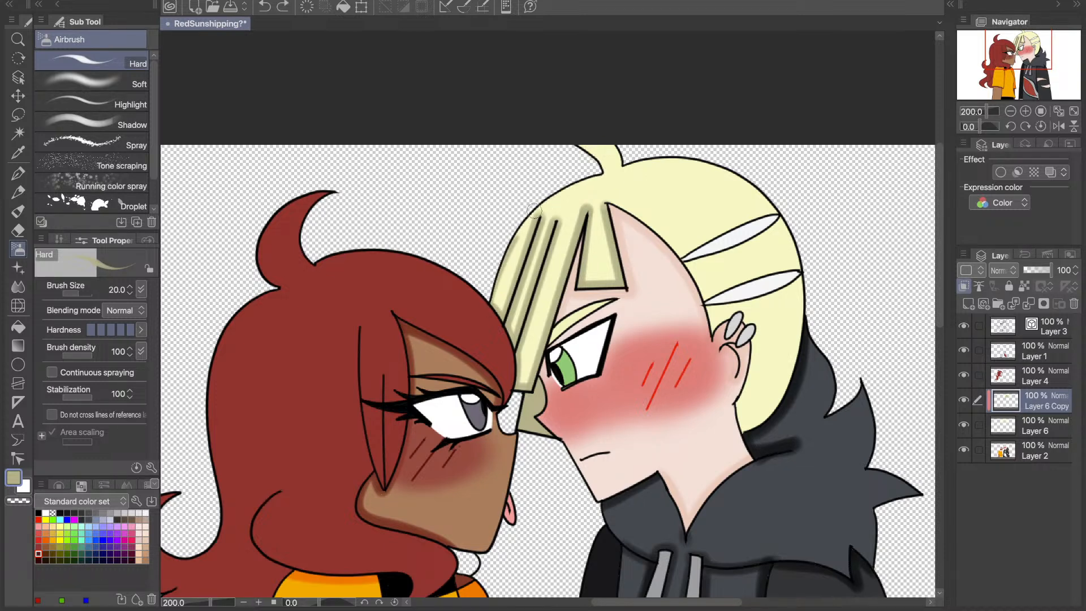
left_click_drag(534, 211, 597, 171)
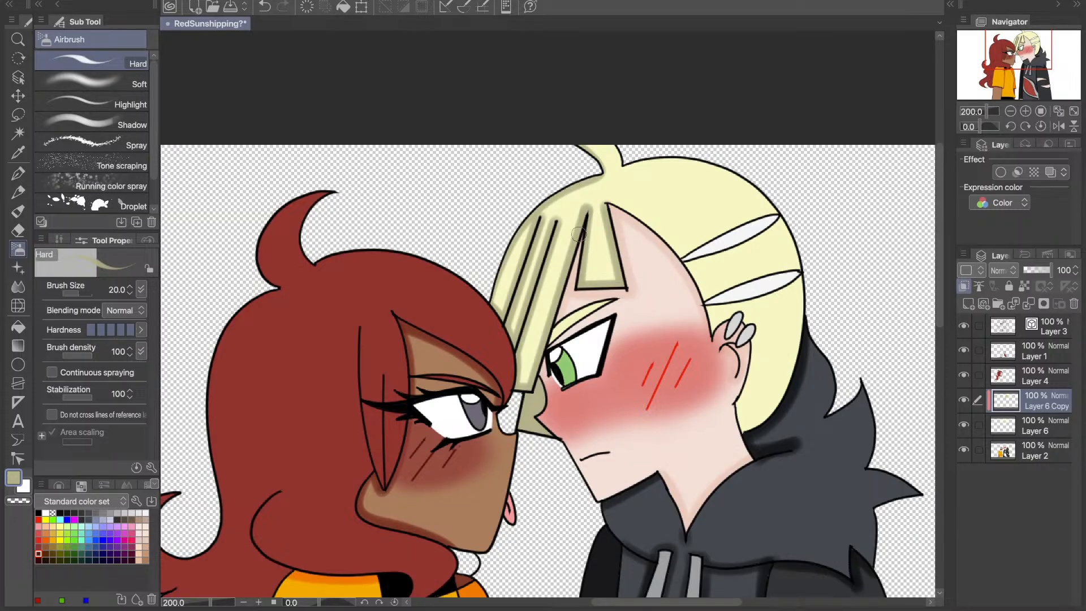
key("ctrl+z")
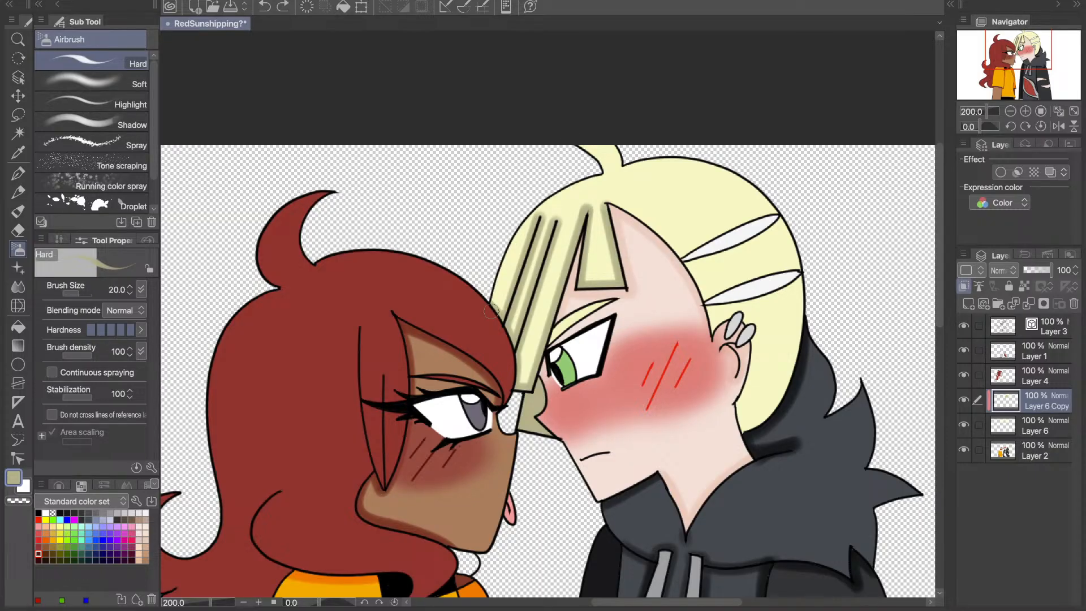
mouse_move(491, 310)
left_mouse_down()
mouse_move(600, 167)
mouse_move(553, 142)
left_mouse_up()
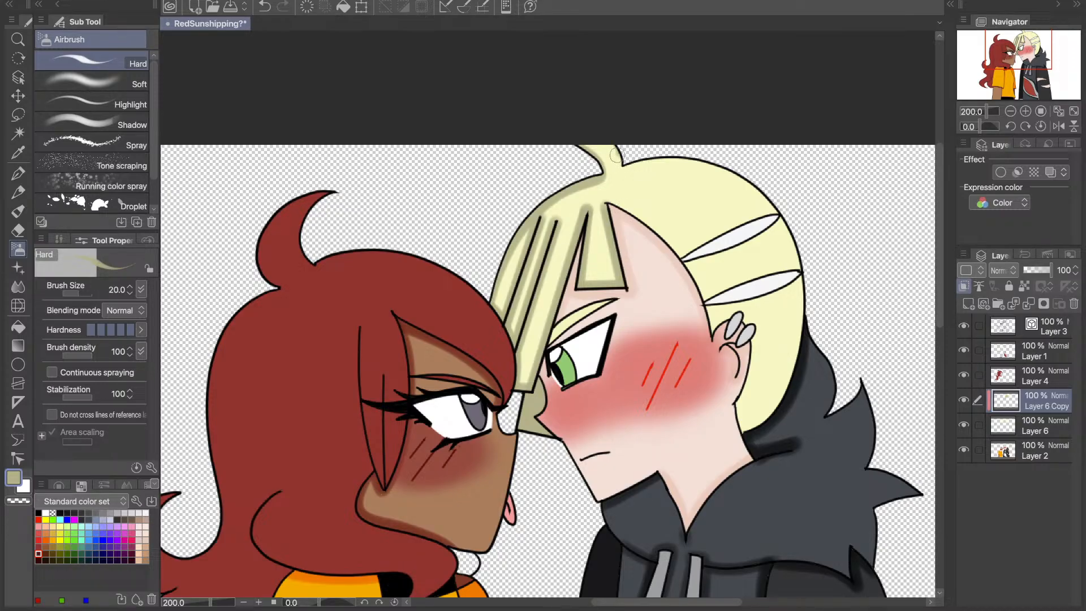
- Shade the blond hair's crown outline behind the cowlick, the forehead hairline and the edges along the white hair clips with the olive Hard airbrush
key("ctrl+z")
mouse_move(617, 146)
left_mouse_down()
mouse_move(625, 165)
mouse_move(687, 158)
mouse_move(767, 202)
left_mouse_up()
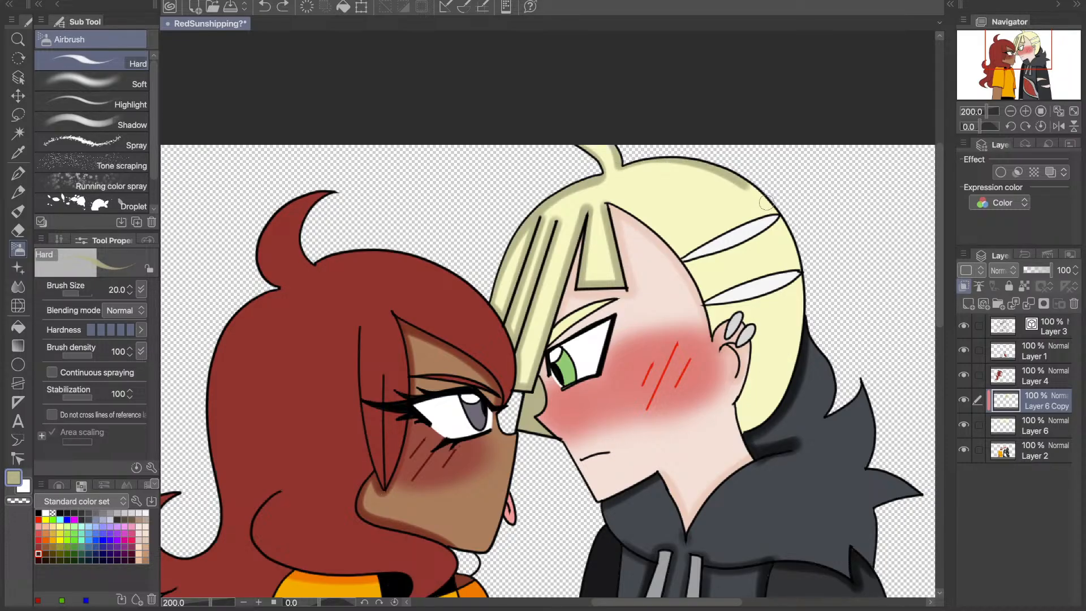
key("ctrl+z")
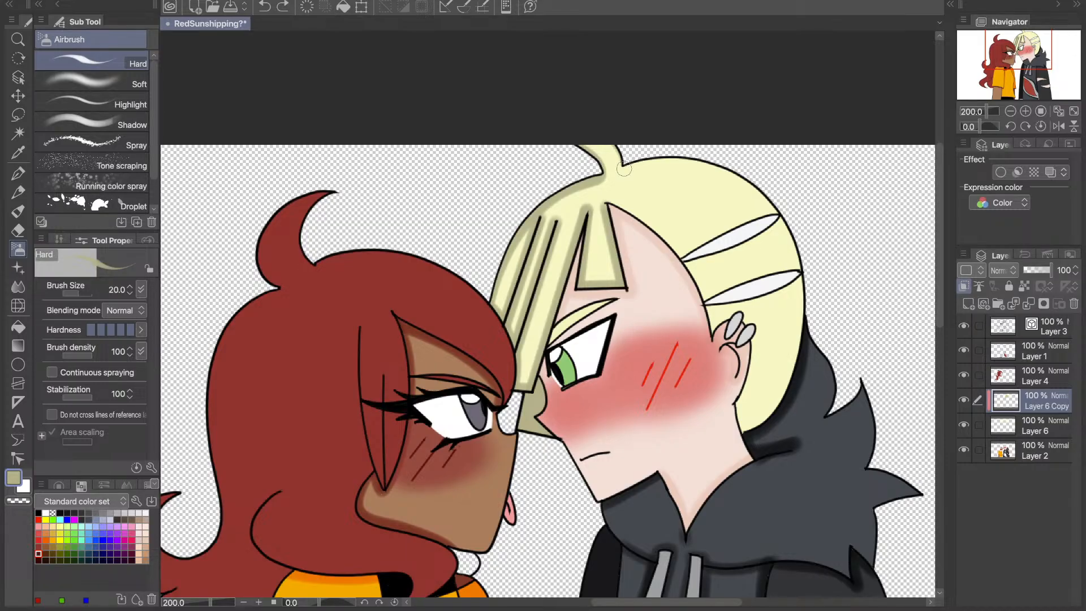
mouse_move(624, 169)
left_mouse_down()
mouse_move(672, 157)
mouse_move(725, 173)
mouse_move(780, 214)
mouse_move(679, 265)
left_mouse_up()
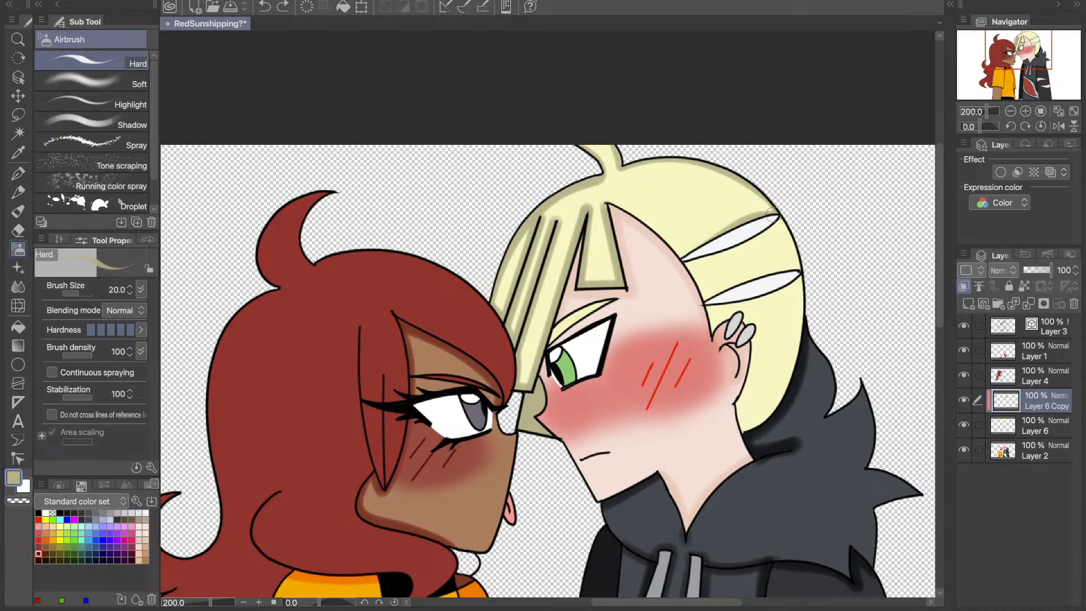
left_click_drag(697, 259, 609, 205)
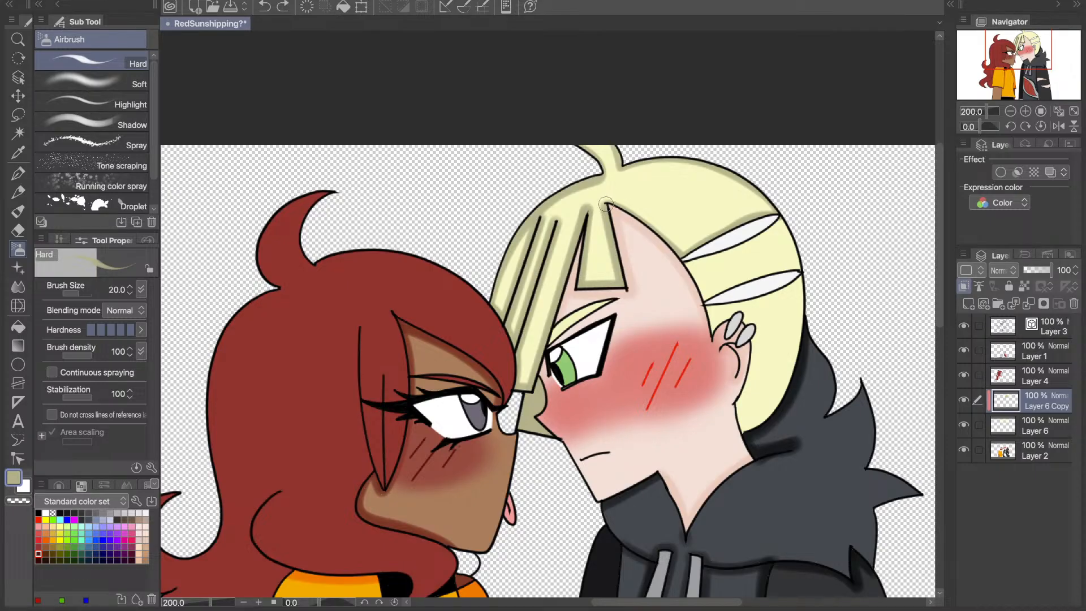
mouse_move(693, 261)
left_mouse_down()
mouse_move(753, 244)
mouse_move(791, 213)
mouse_move(704, 306)
mouse_move(739, 283)
mouse_move(799, 270)
mouse_move(787, 228)
mouse_move(802, 278)
mouse_move(707, 297)
mouse_move(688, 266)
mouse_move(730, 260)
mouse_move(681, 272)
left_mouse_up()
key("ctrl+z")
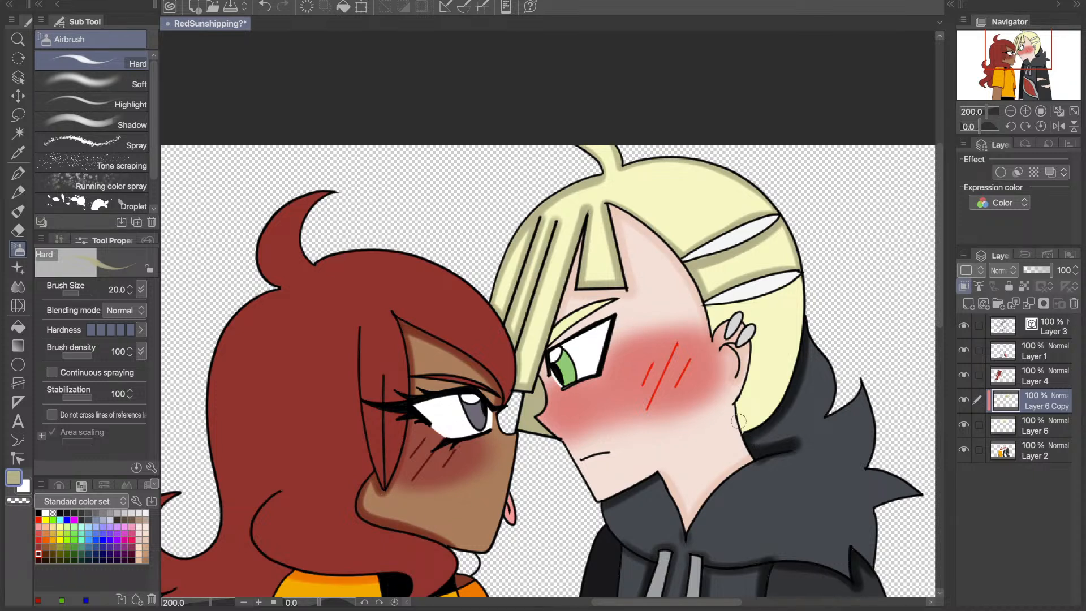
- Shade the lower blond hair beneath the lower hair clip, around the ear and along the back edge down to the collar
left_click_drag(739, 422, 762, 329)
key("ctrl+z")
mouse_move(709, 307)
left_mouse_down()
mouse_move(713, 340)
mouse_move(721, 318)
left_mouse_up()
key("ctrl+z")
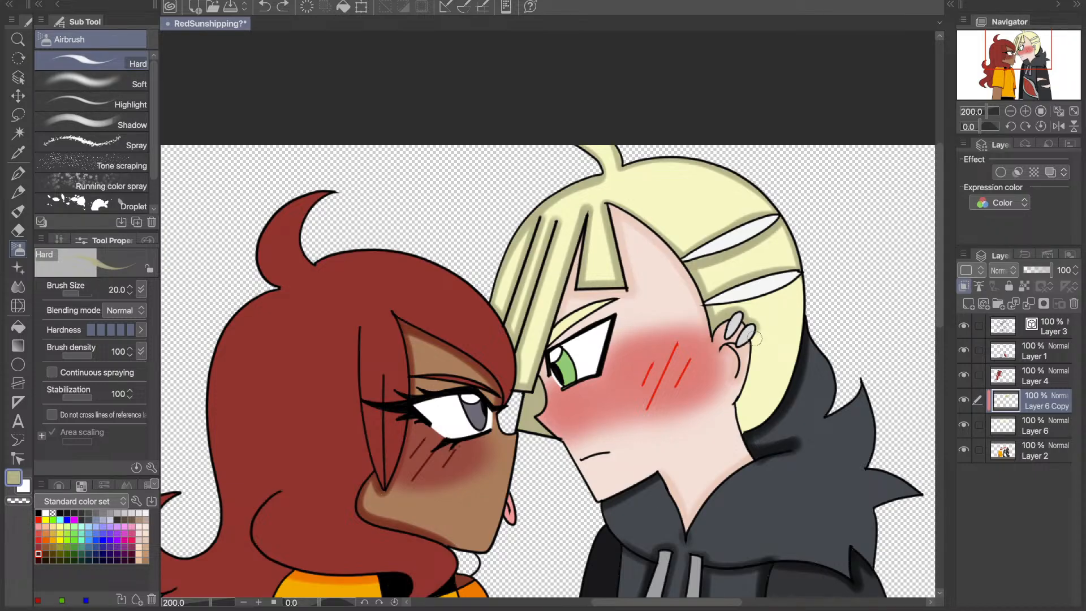
mouse_move(754, 338)
left_mouse_down()
mouse_move(738, 413)
mouse_move(747, 446)
left_mouse_up()
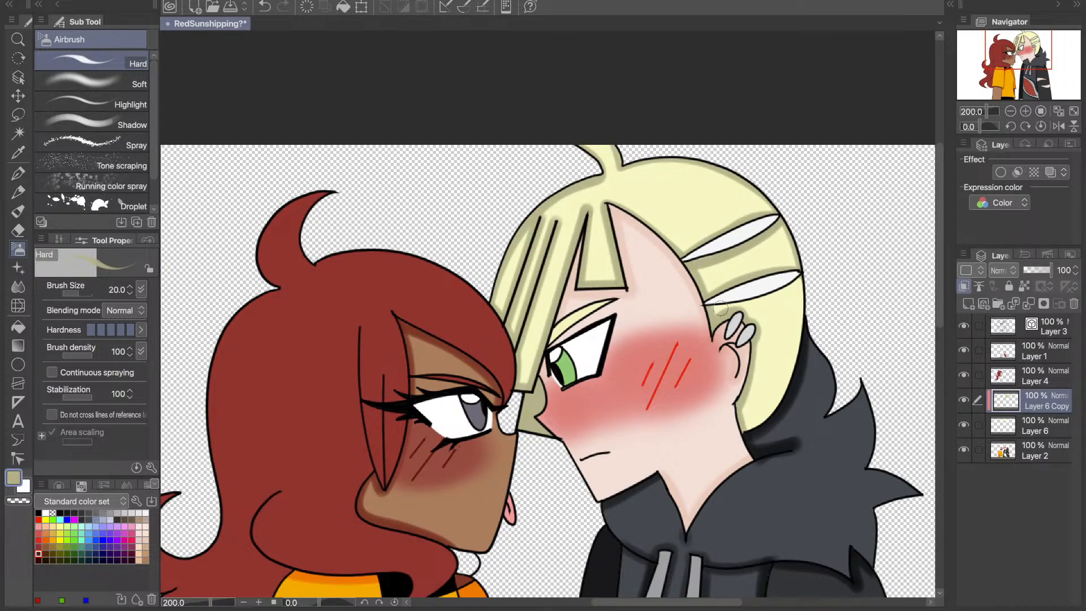
mouse_move(721, 307)
left_mouse_down()
mouse_move(800, 303)
mouse_move(794, 364)
mouse_move(735, 429)
left_mouse_up()
key("ctrl+z")
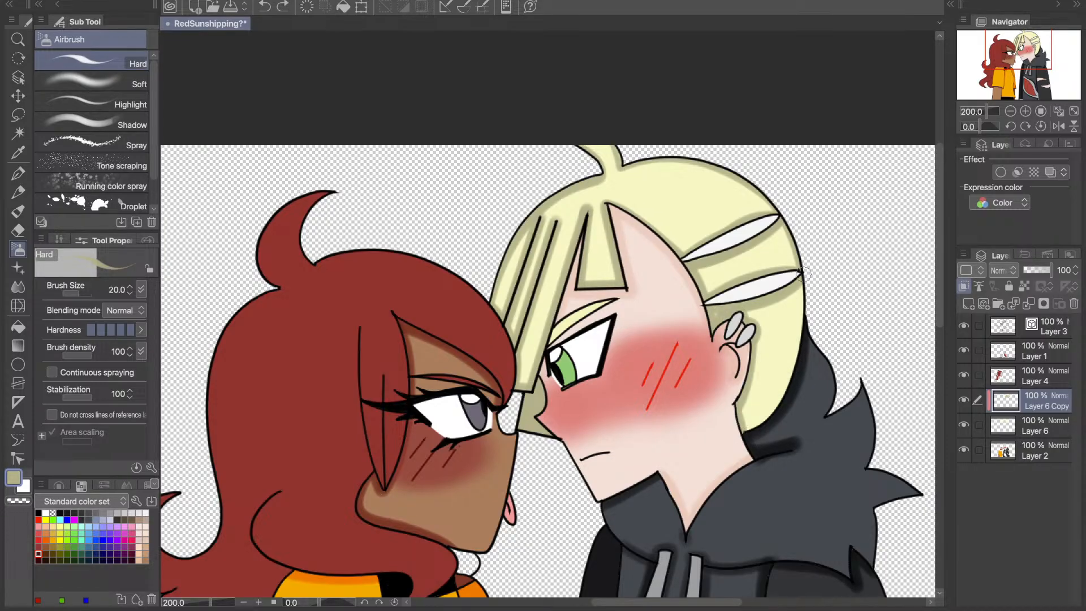
mouse_move(803, 275)
left_mouse_down()
mouse_move(784, 384)
mouse_move(729, 436)
left_mouse_up()
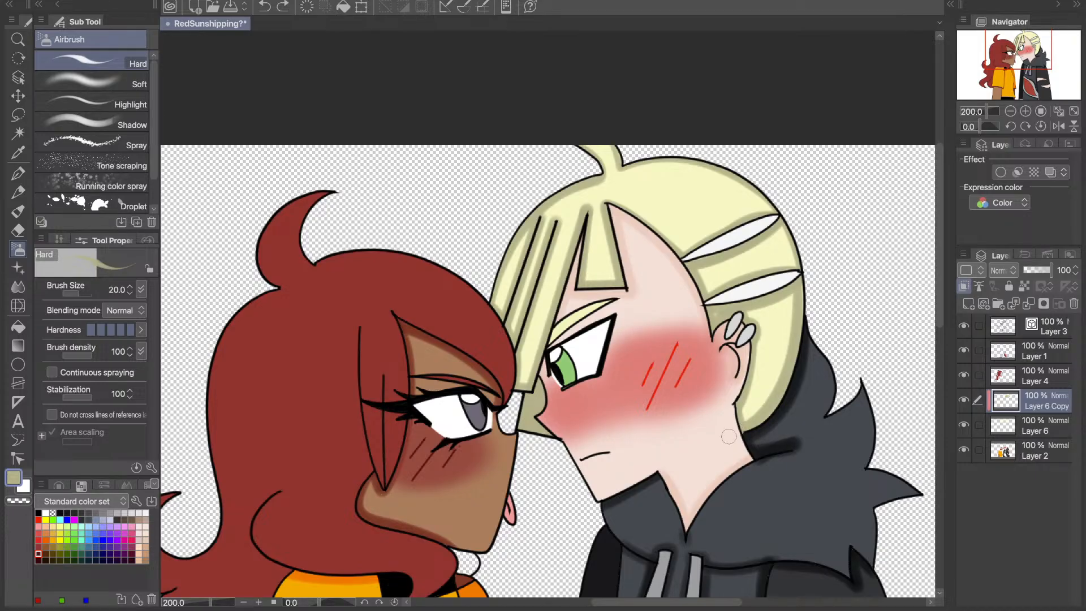
mouse_move(806, 288)
left_mouse_down()
mouse_move(809, 359)
mouse_move(797, 362)
left_mouse_up()
- Draw the missing black jaw line above the blond character's collar on Layer 3 with the 5.0 Line pen
left_click(1062, 111)
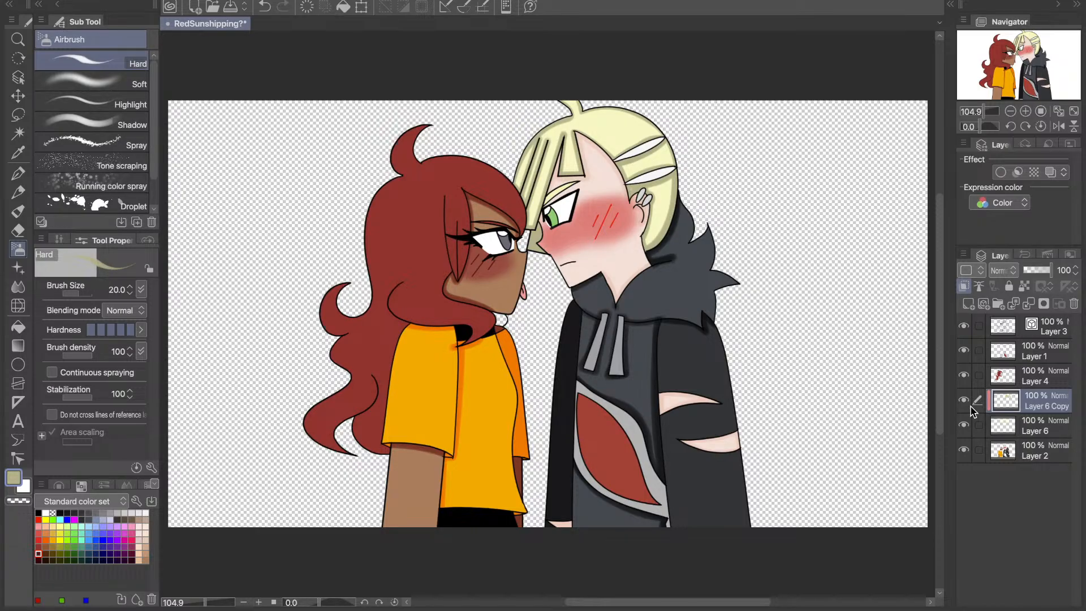
left_click(38, 520)
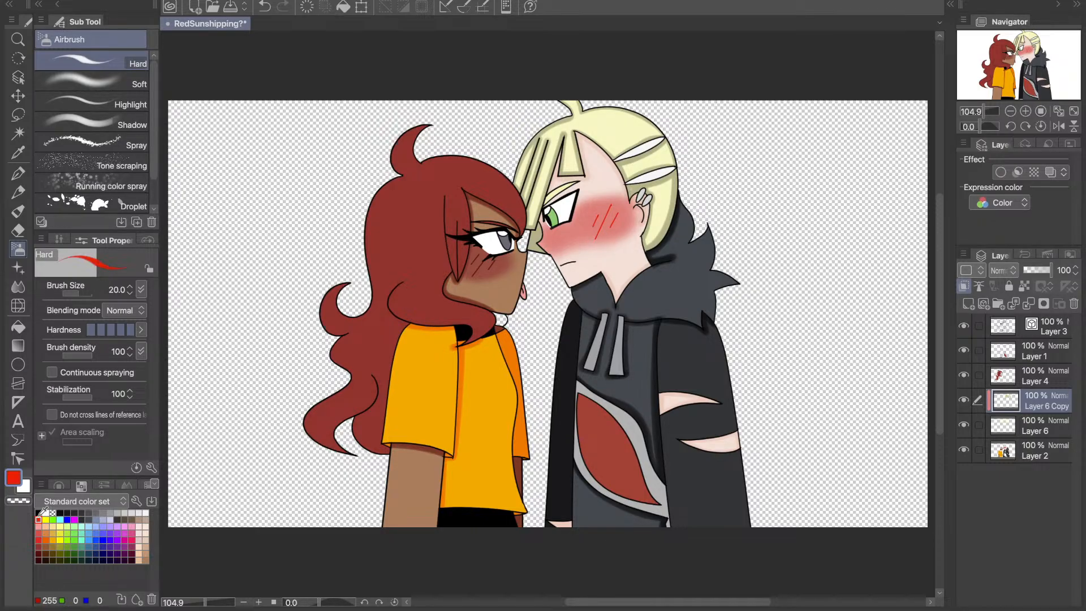
left_click(38, 513)
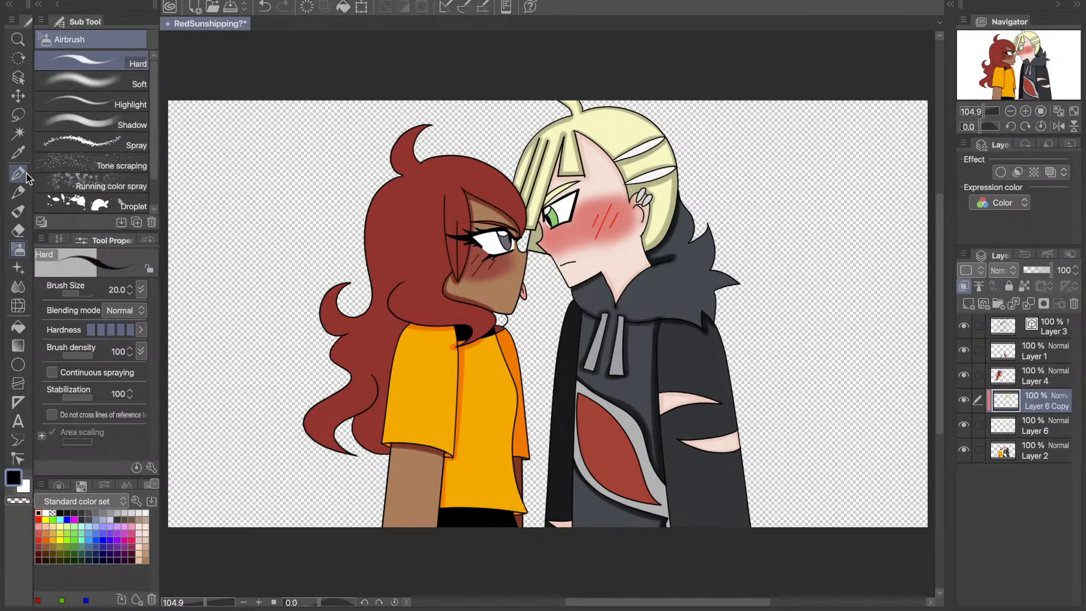
left_click(17, 174)
left_click(1025, 111)
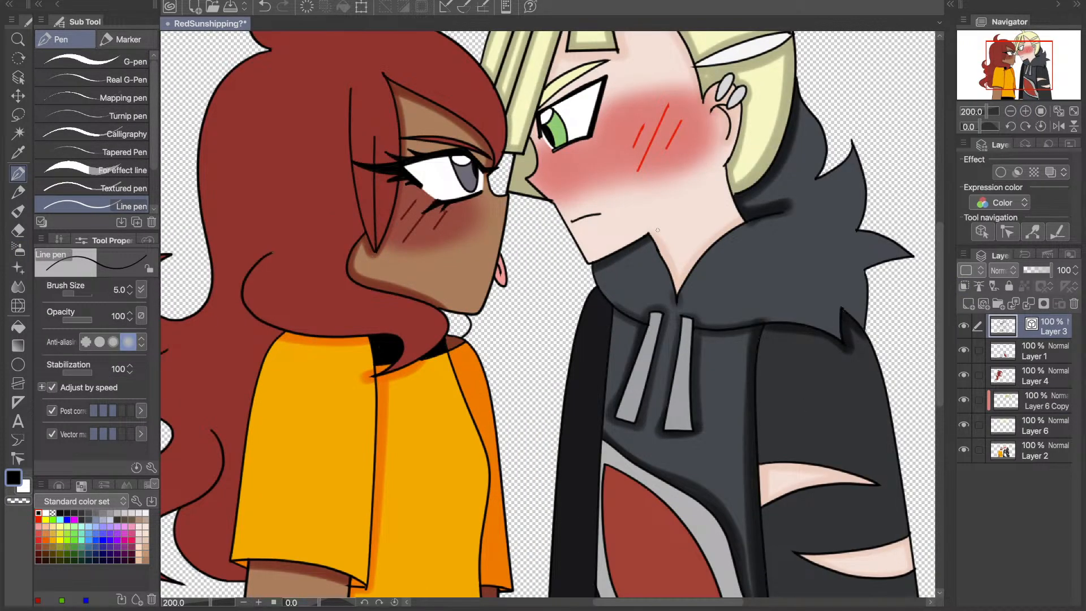
left_click_drag(648, 234, 679, 218)
key("ctrl+z")
key("ctrl+y")
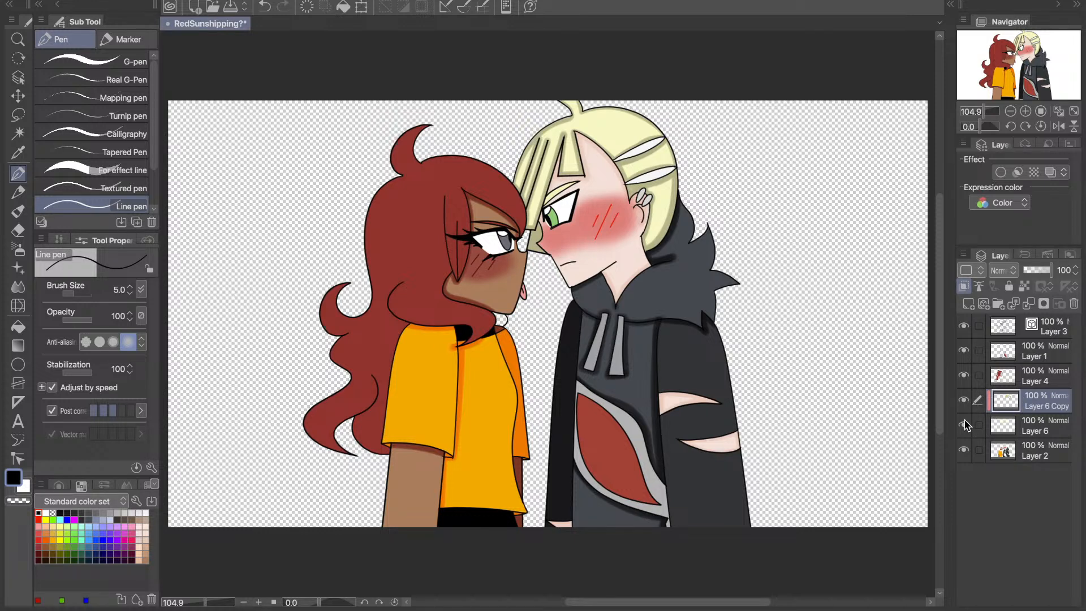
- Merge Layer 6 Copy and Layer 6 down into Layer 2, and check what Layer 4 and Layer 1 contain
key("ctrl+e")
key("ctrl+e")
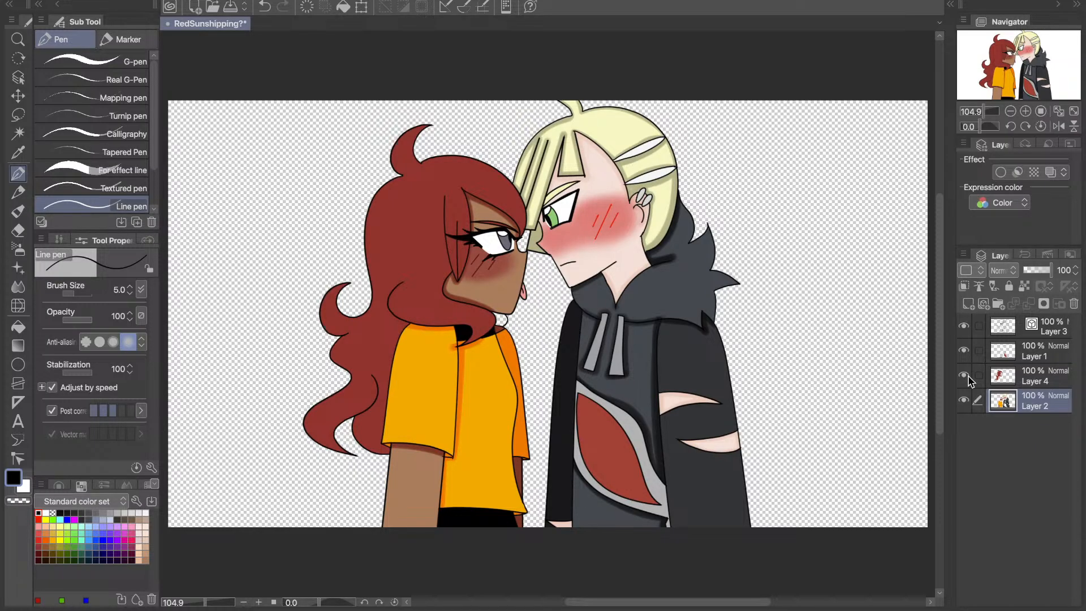
left_click(964, 375)
left_click(964, 375)
left_click(964, 351)
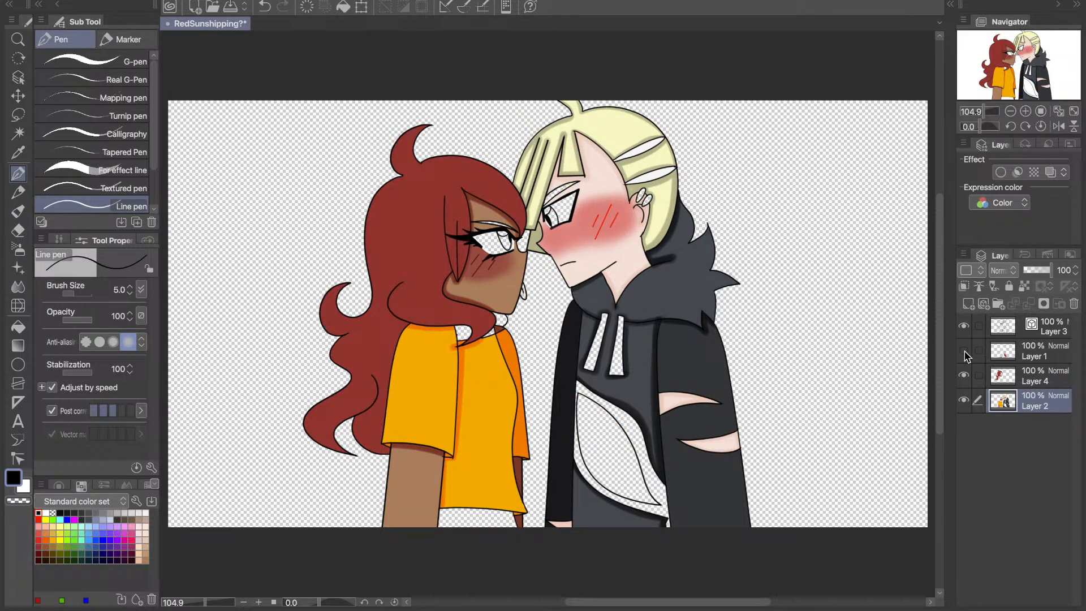
left_click(964, 351)
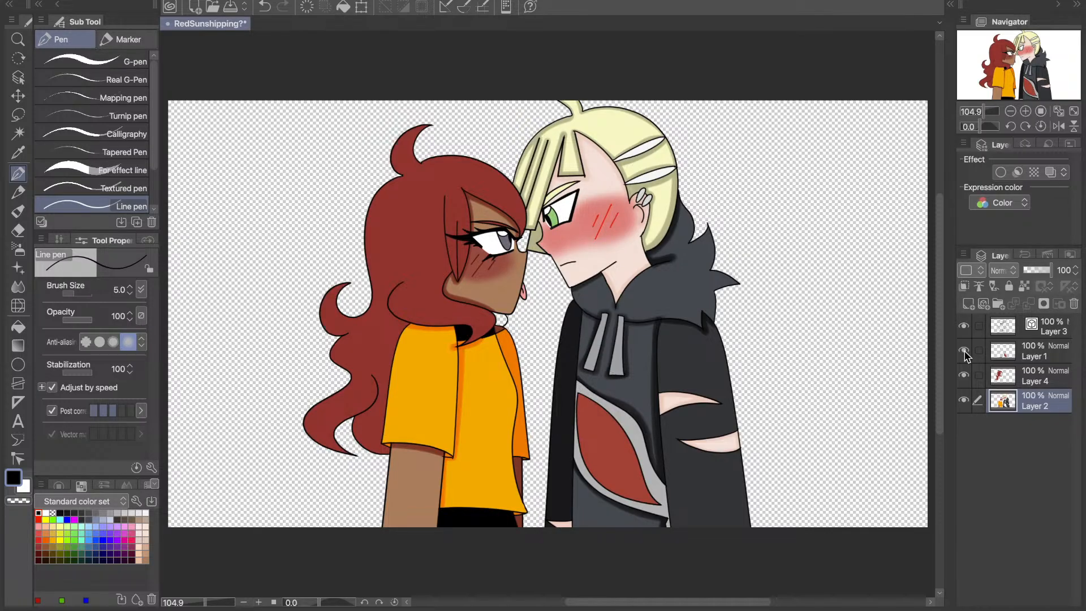
left_click(964, 351)
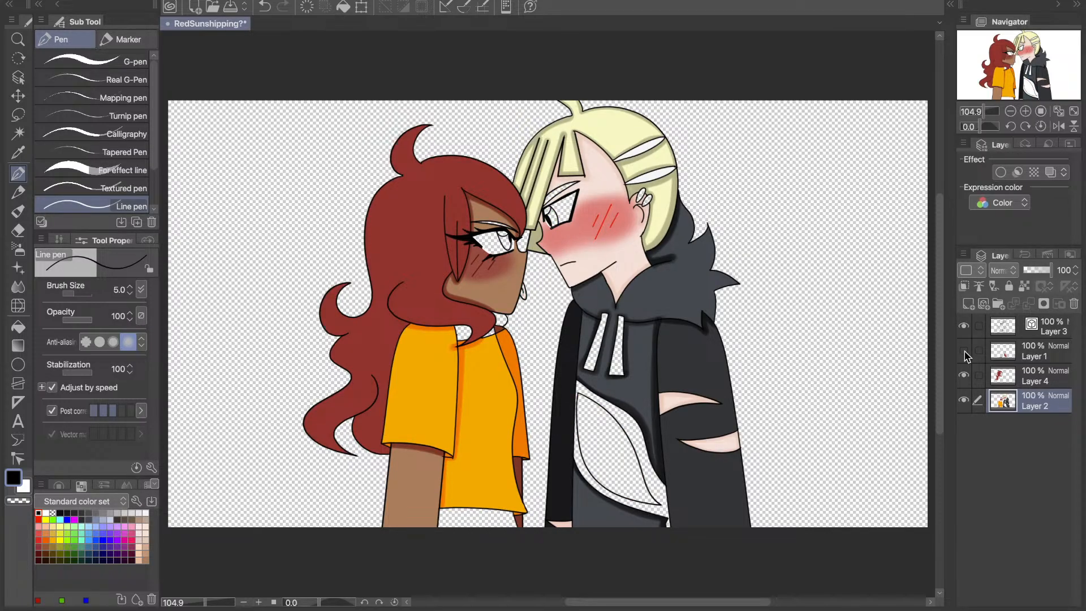
left_click(964, 351)
- Duplicate Layer 4, set the copy's opacity to 69% and clip it to the layer below
left_click(1050, 378)
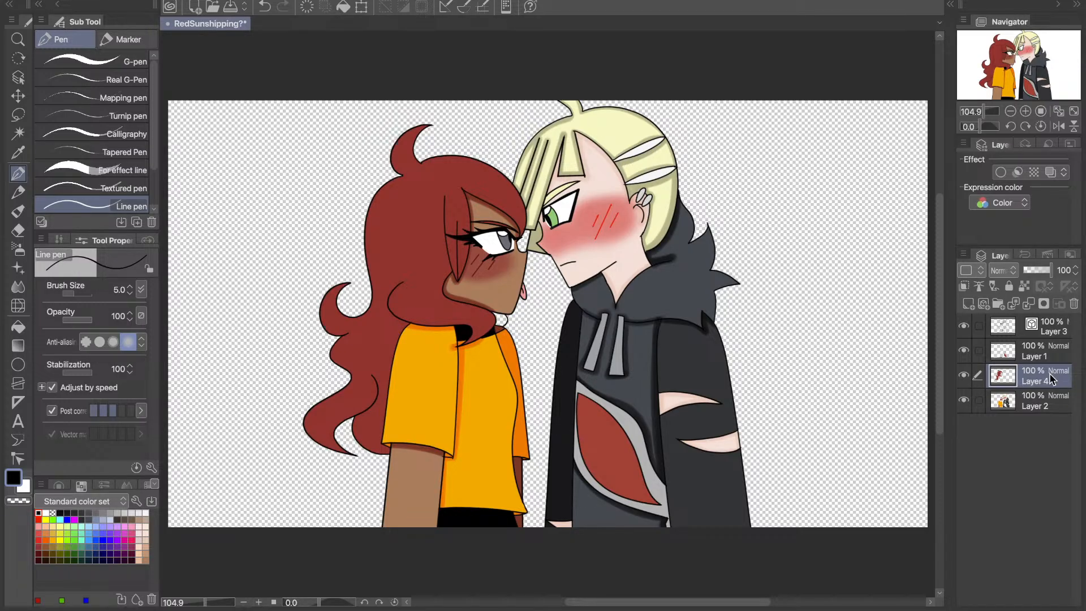
key("super+v")
left_click(1044, 271)
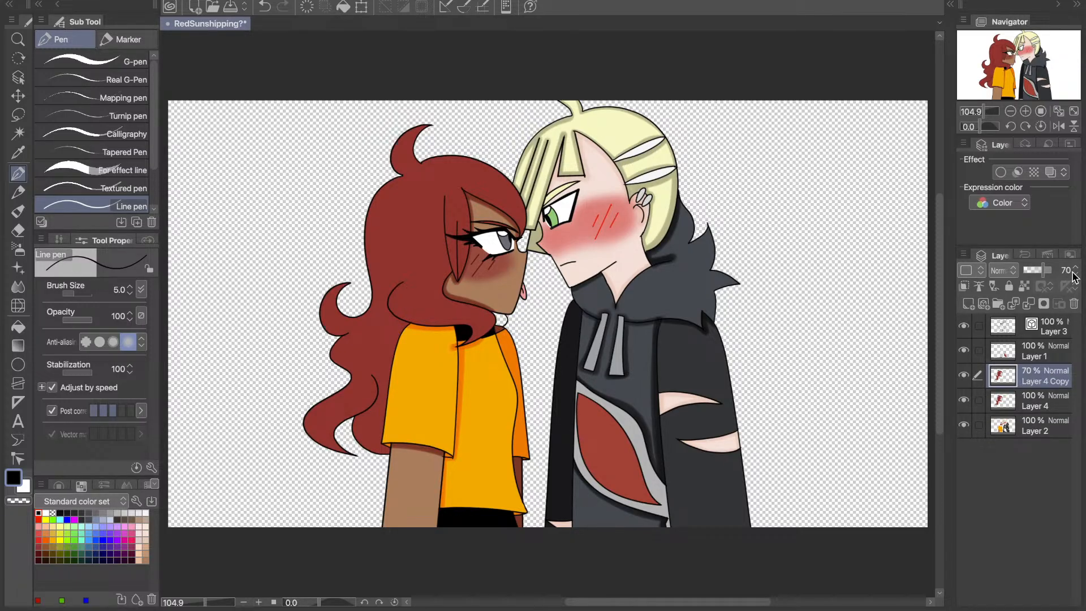
left_click(1076, 273)
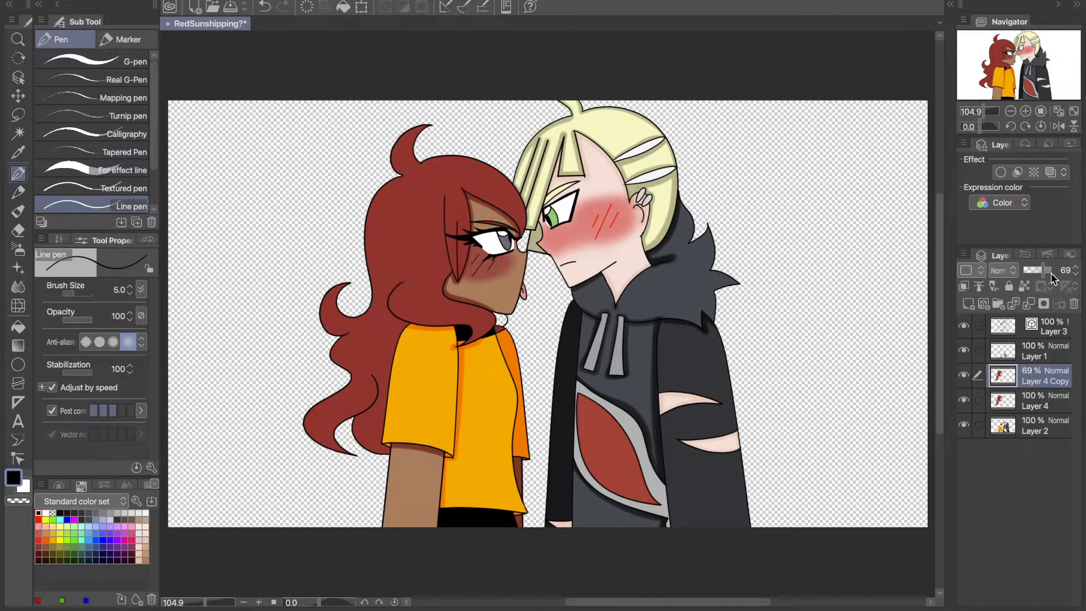
left_click(964, 286)
- Sample the red hair colour and choose the Shadow airbrush, keeping Layer 4 Copy clipped at 69% opacity
key("i")
left_click(423, 193)
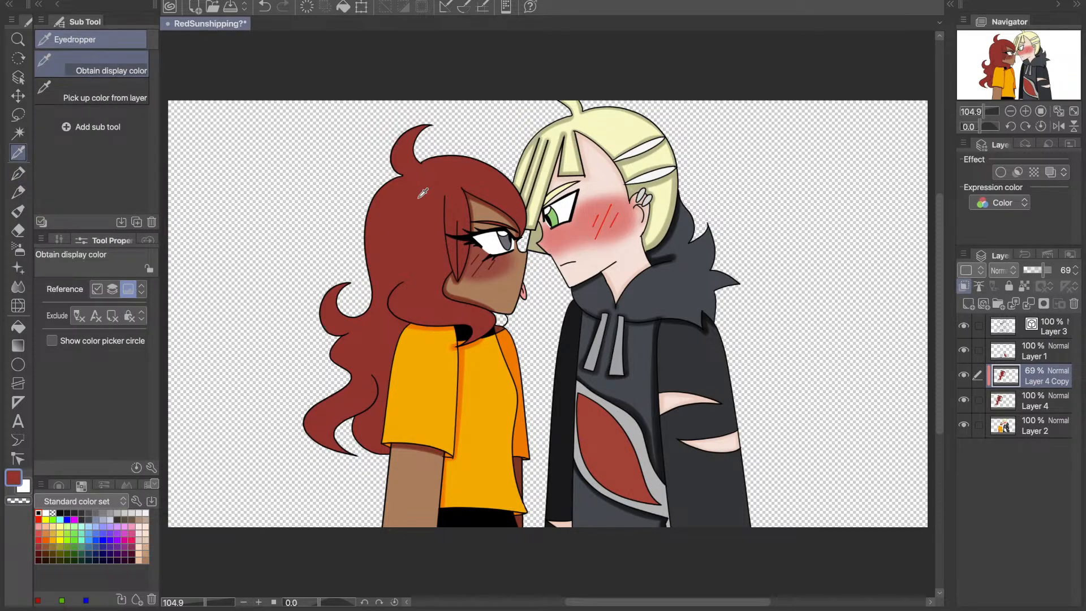
key("b")
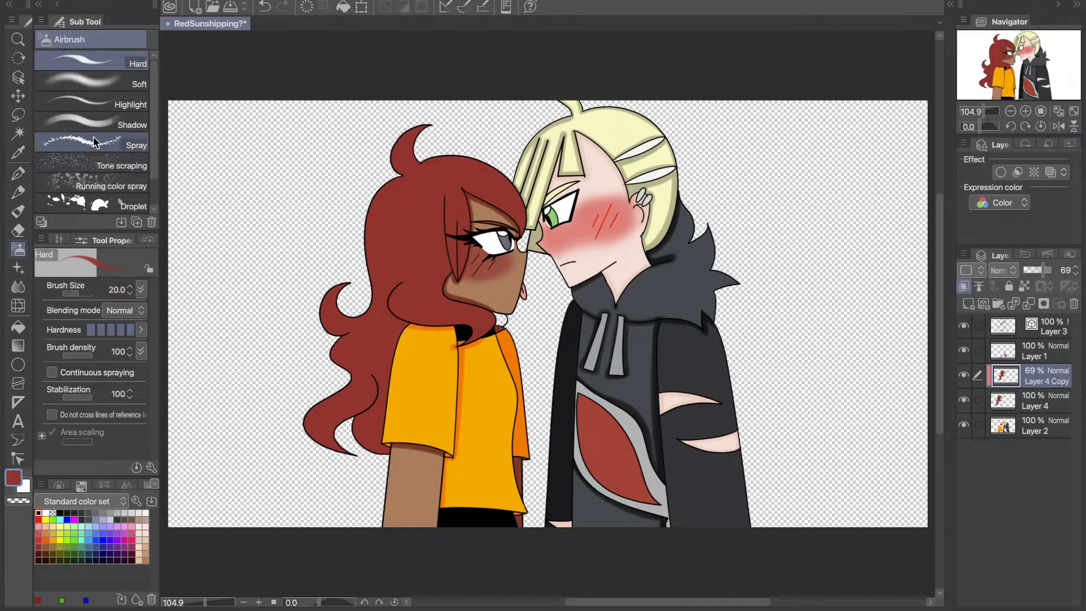
key("super+z")
key("super+z")
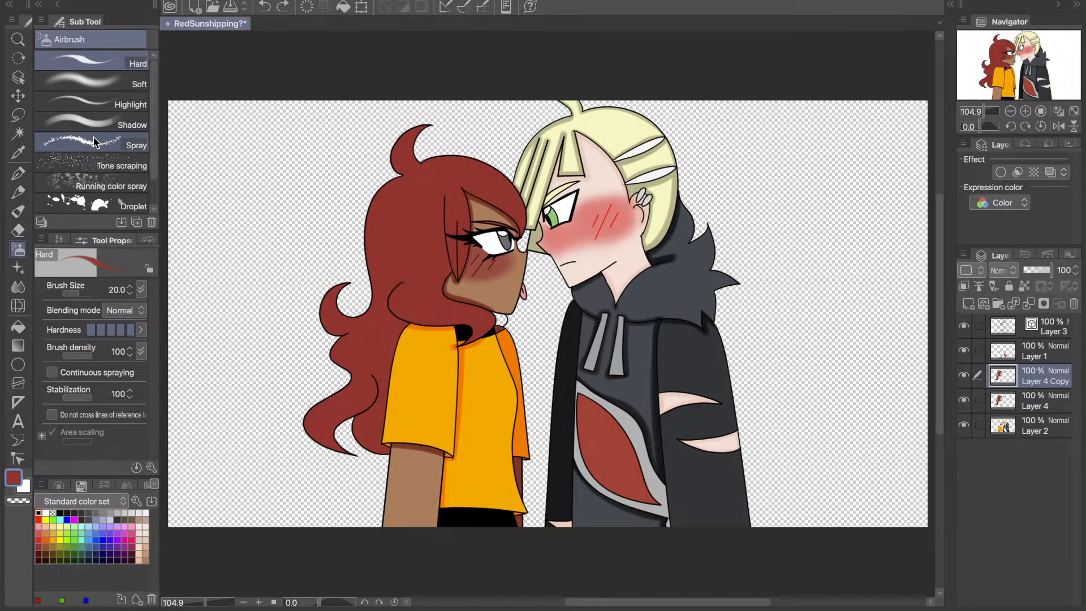
left_click(80, 124)
key("super+shift+z")
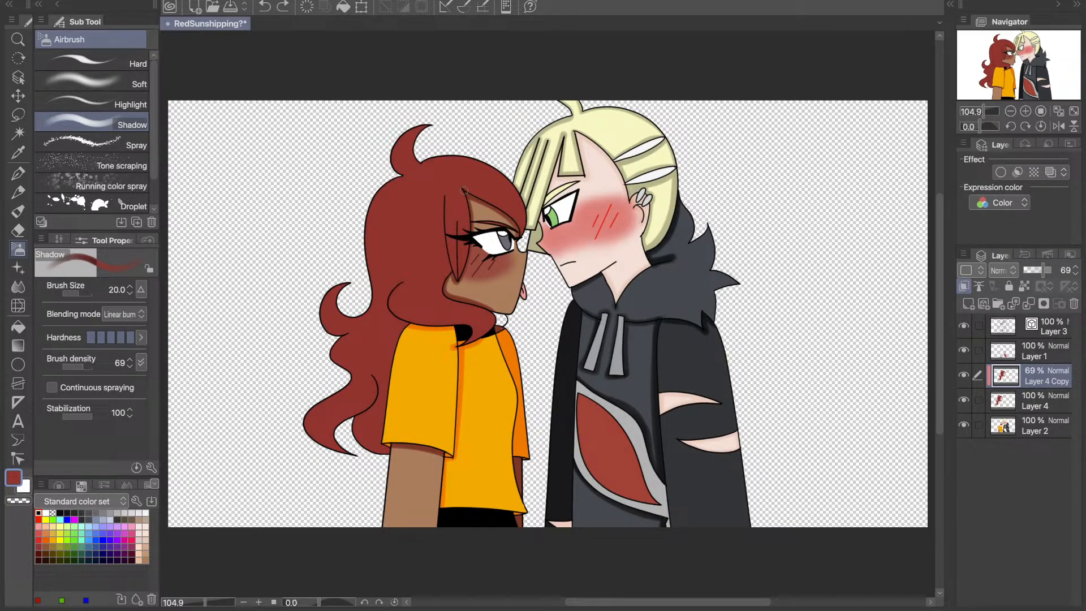
- Shade the lower edge of the red bang over the forehead, from the parting to its tip, with the Shadow airbrush
left_click(1026, 111)
left_click(1025, 111)
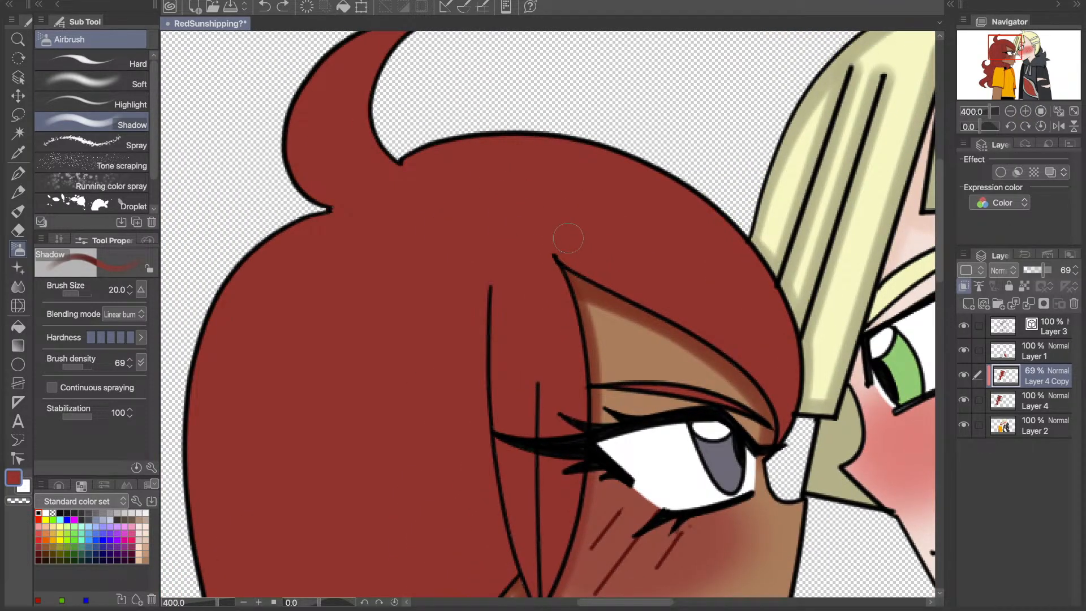
mouse_move(557, 250)
left_mouse_down()
mouse_move(671, 297)
mouse_move(772, 388)
mouse_move(779, 453)
left_mouse_up()
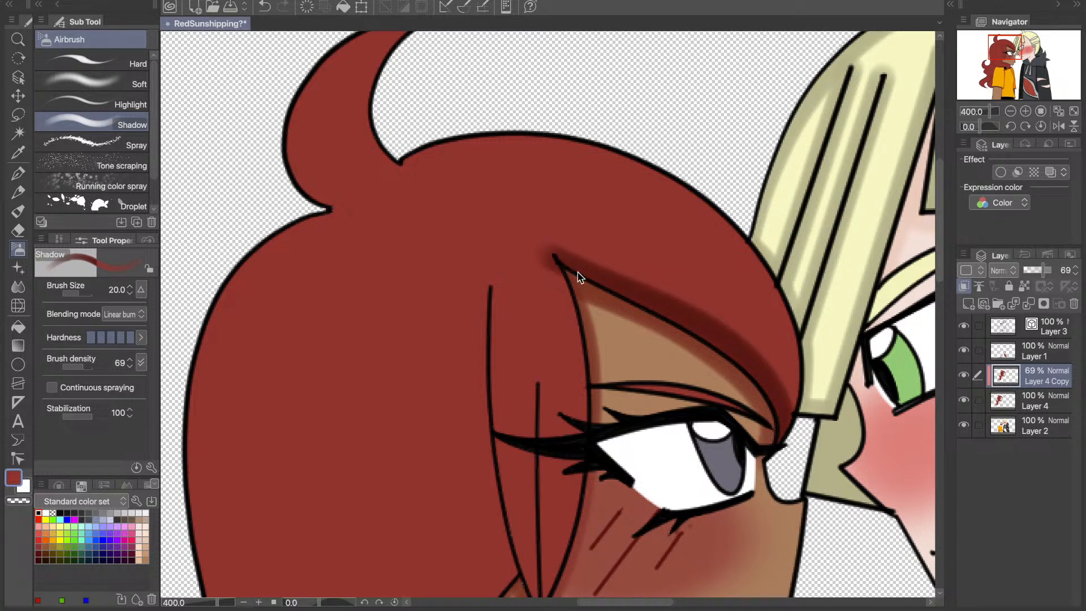
key("ctrl+z")
left_click_drag(557, 259, 628, 292)
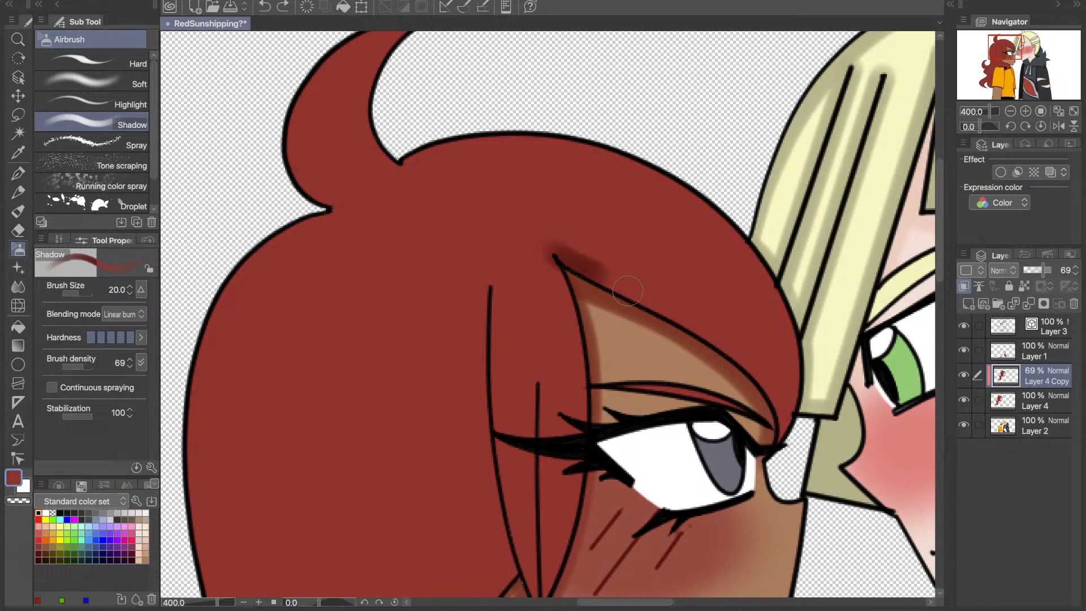
key("ctrl+z")
mouse_move(543, 246)
left_mouse_down()
mouse_move(707, 336)
mouse_move(769, 388)
mouse_move(781, 410)
mouse_move(776, 451)
left_mouse_up()
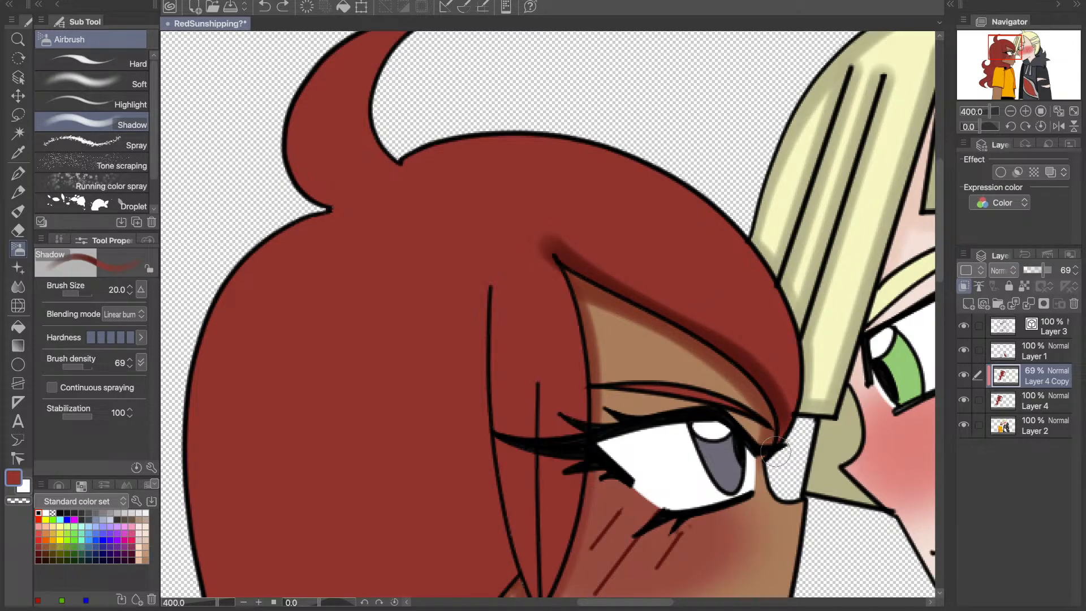
- Try shading the red hair's crown outline from the cowlick to the blond bangs, undoing each stroke
mouse_move(396, 165)
left_mouse_down()
mouse_move(526, 138)
mouse_move(691, 180)
mouse_move(792, 267)
mouse_move(820, 343)
left_mouse_up()
key("ctrl+z")
mouse_move(401, 166)
left_mouse_down()
mouse_move(779, 260)
mouse_move(828, 357)
left_mouse_up()
key("ctrl+z")
mouse_move(401, 168)
left_mouse_down()
mouse_move(584, 143)
mouse_move(681, 170)
mouse_move(753, 217)
mouse_move(803, 271)
mouse_move(826, 328)
left_mouse_up()
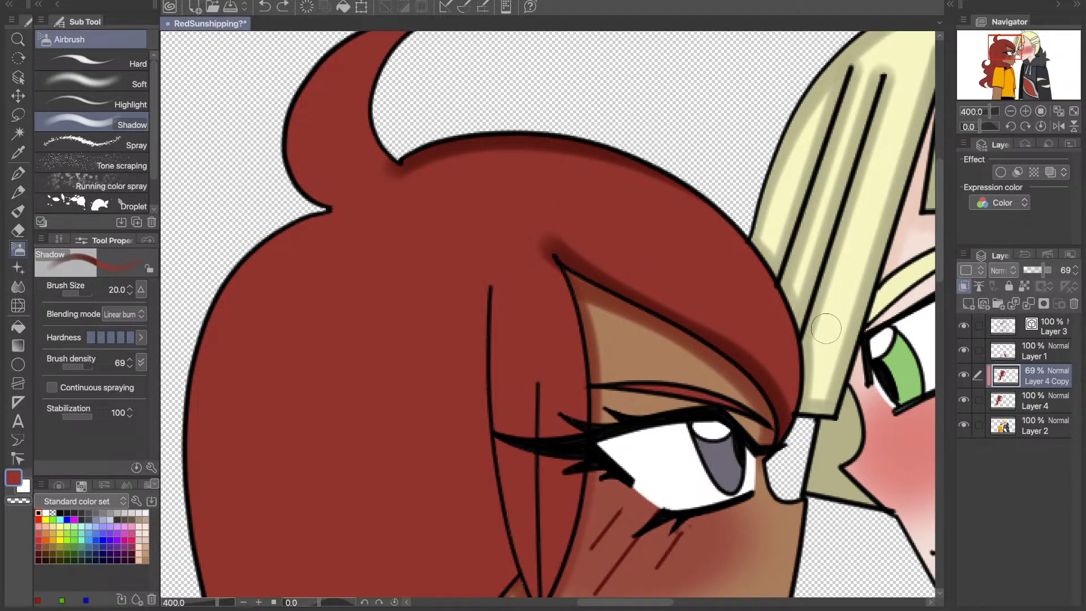
key("ctrl+z")
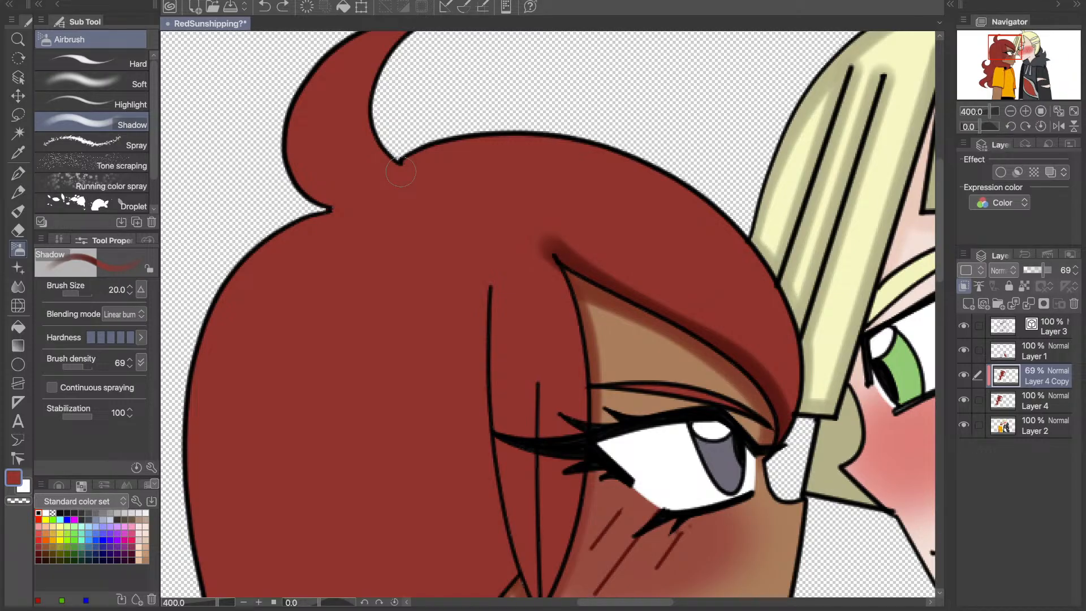
key("ctrl+y")
key("ctrl+z")
- Redo the shading along the red hair's crown outline, from the cowlick's base down to the front tip of the bang
mouse_move(399, 164)
left_mouse_down()
mouse_move(505, 144)
mouse_move(634, 164)
mouse_move(692, 196)
left_mouse_up()
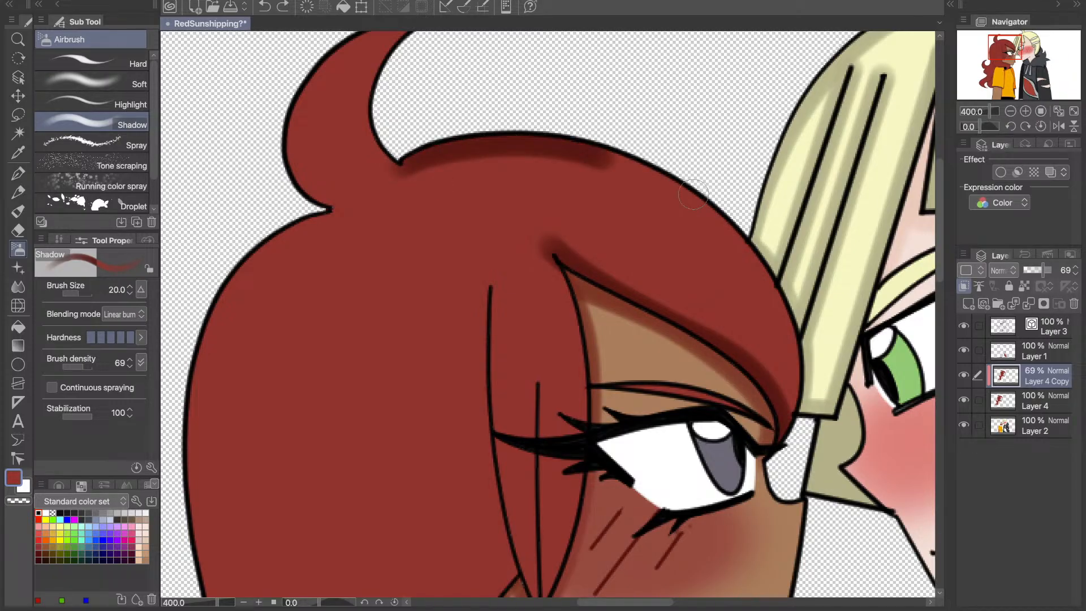
key("ctrl+z")
mouse_move(400, 164)
left_mouse_down()
mouse_move(492, 139)
mouse_move(594, 147)
left_mouse_up()
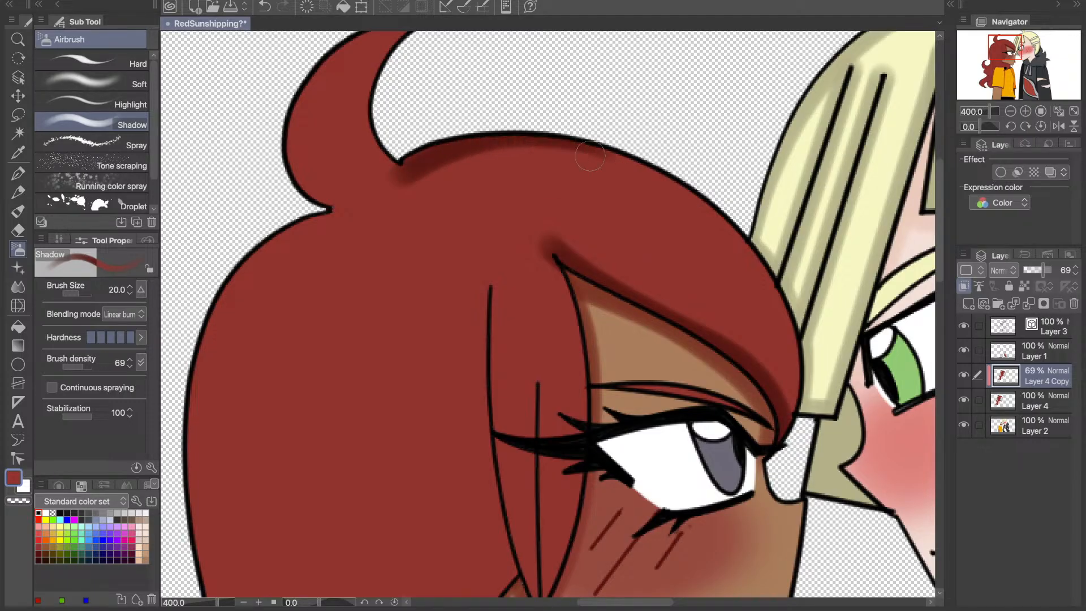
key("ctrl+z")
mouse_move(396, 172)
left_mouse_down()
mouse_move(498, 138)
mouse_move(650, 169)
left_mouse_up()
key("ctrl+z")
mouse_move(726, 214)
left_mouse_down()
mouse_move(794, 314)
mouse_move(791, 415)
left_mouse_up()
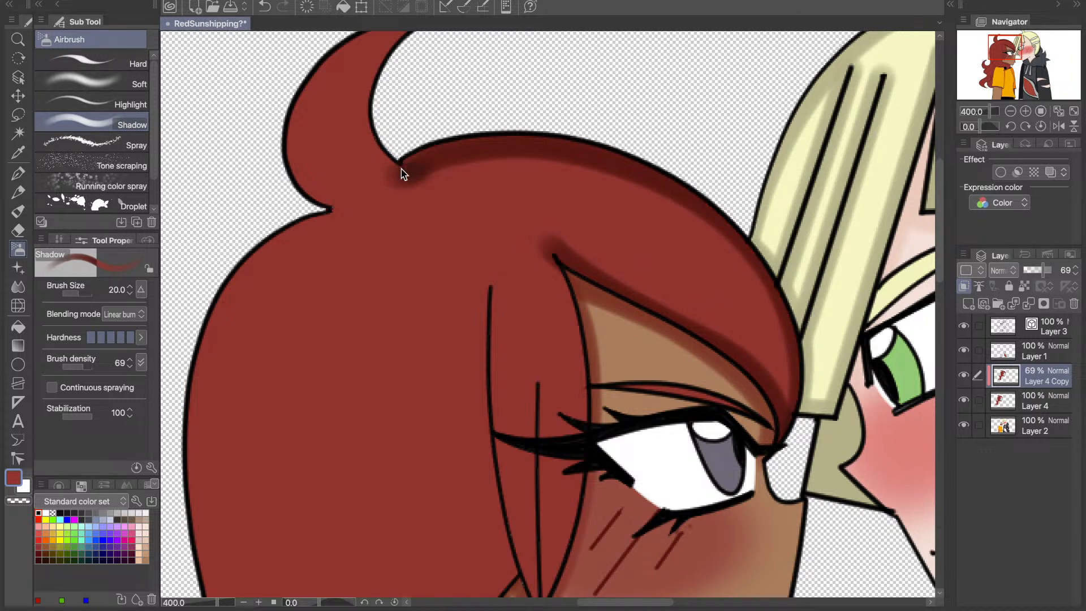
- Shade the inner curve of the red cowlick from its base up to the tip
mouse_move(441, 142)
left_mouse_down()
mouse_move(436, 153)
mouse_move(390, 50)
left_mouse_up()
left_click_drag(997, 44, 997, 41)
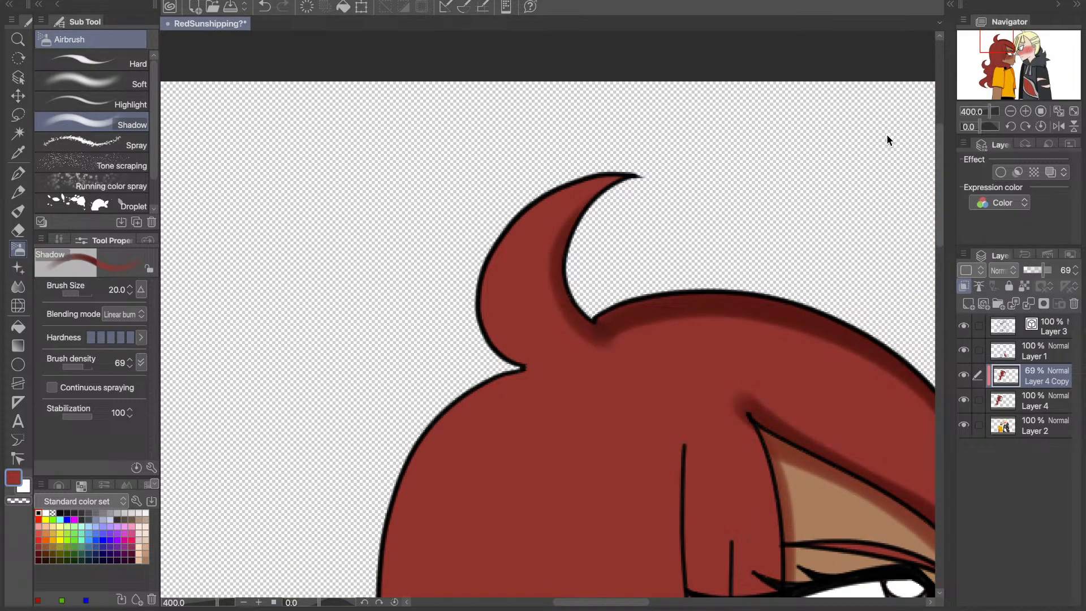
key("super+z")
mouse_move(601, 335)
left_mouse_down()
mouse_move(559, 249)
mouse_move(675, 174)
left_mouse_up()
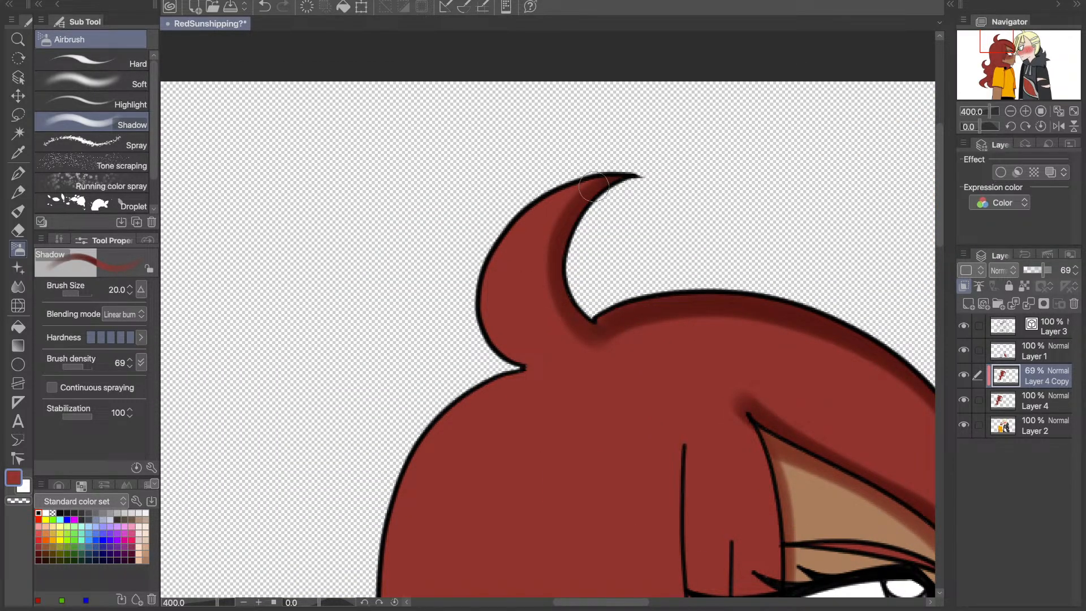
- Shade the cowlick's outer curve and the back of the red hair, from the cowlick's base down to the lower curl, with the Shadow airbrush
mouse_move(594, 186)
left_mouse_down()
mouse_move(515, 220)
mouse_move(523, 365)
left_mouse_up()
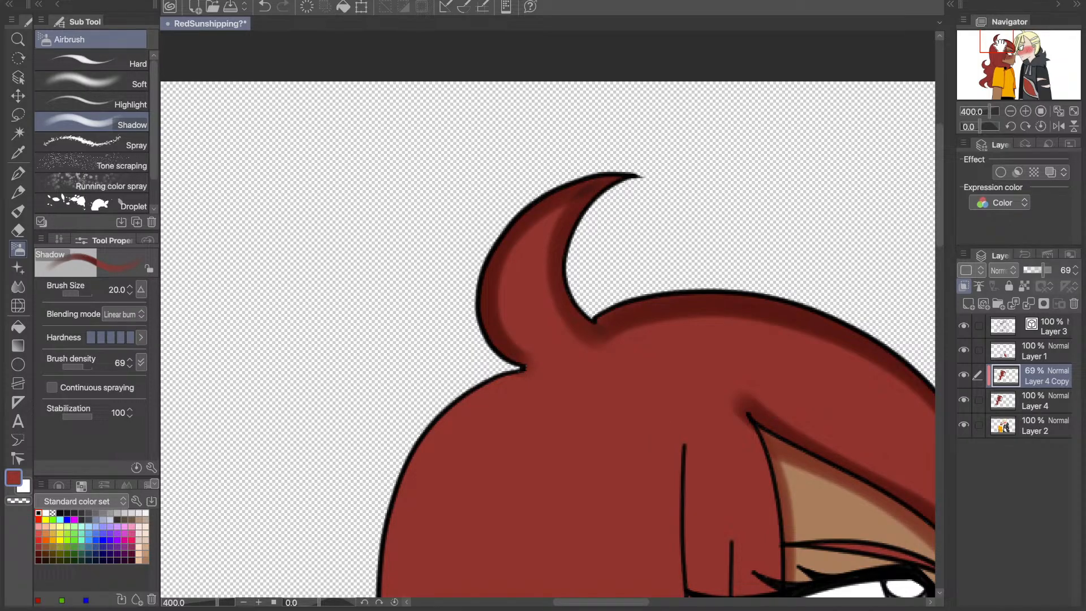
left_click_drag(1000, 44, 991, 54)
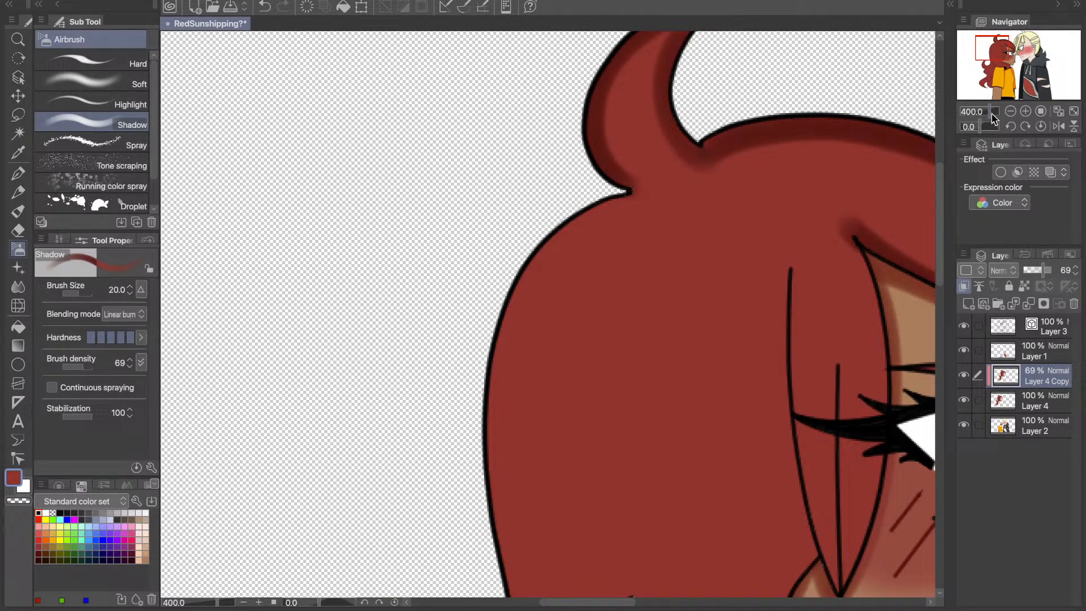
left_click_drag(992, 114, 996, 112)
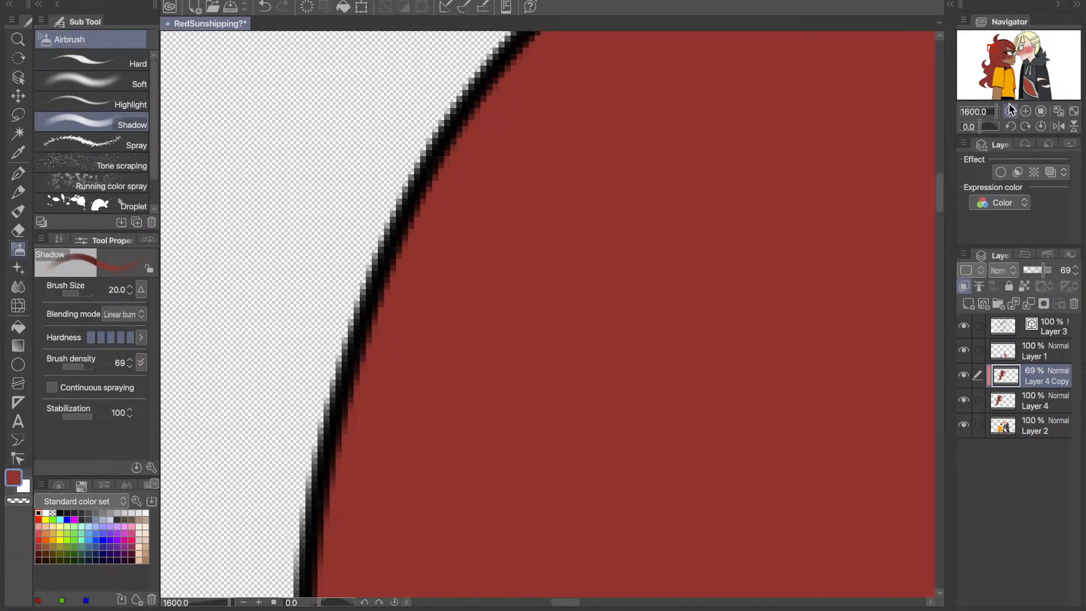
left_click(1010, 111)
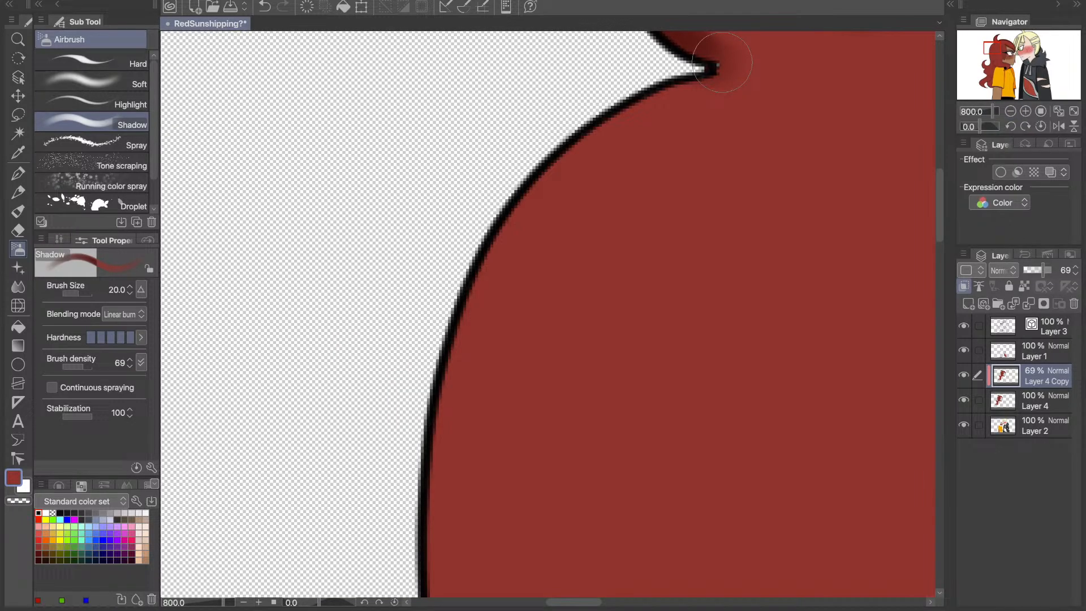
key("ctrl+minus")
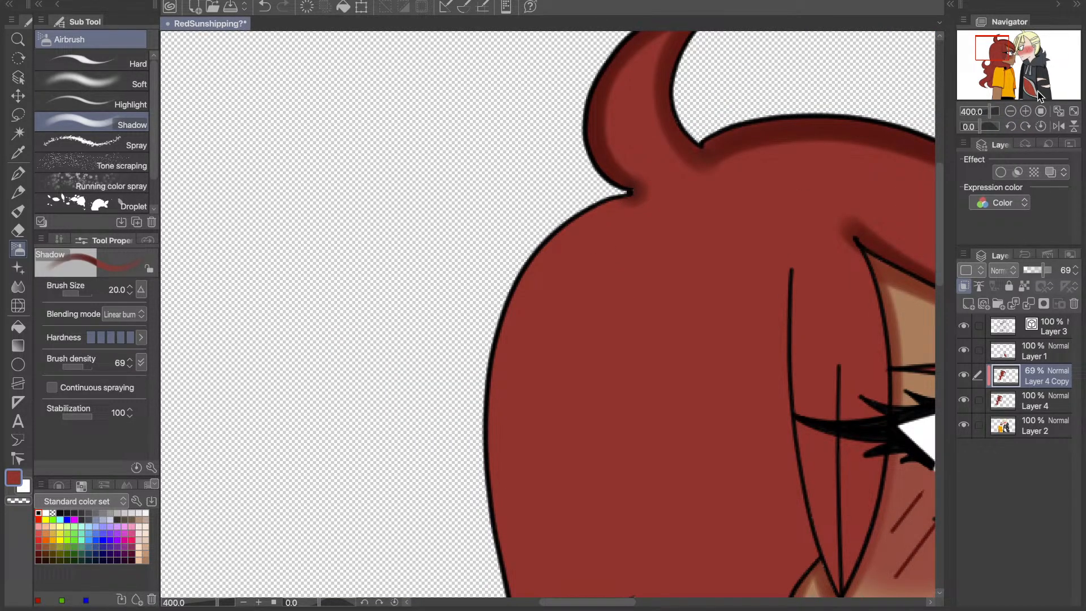
left_click(1010, 111)
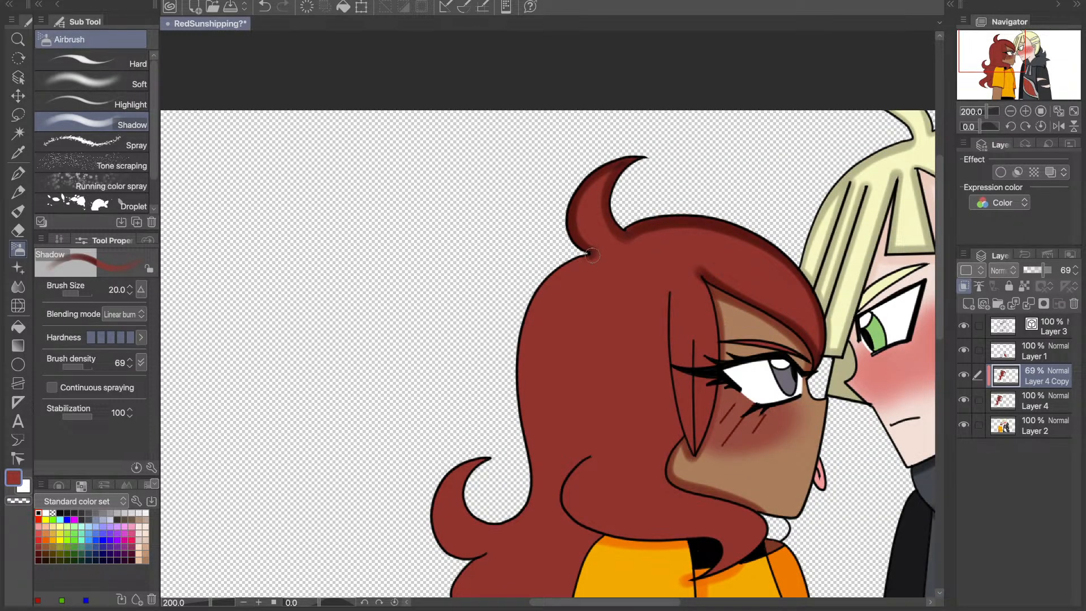
mouse_move(593, 253)
left_mouse_down()
mouse_move(563, 266)
mouse_move(529, 311)
mouse_move(533, 512)
mouse_move(504, 455)
left_mouse_up()
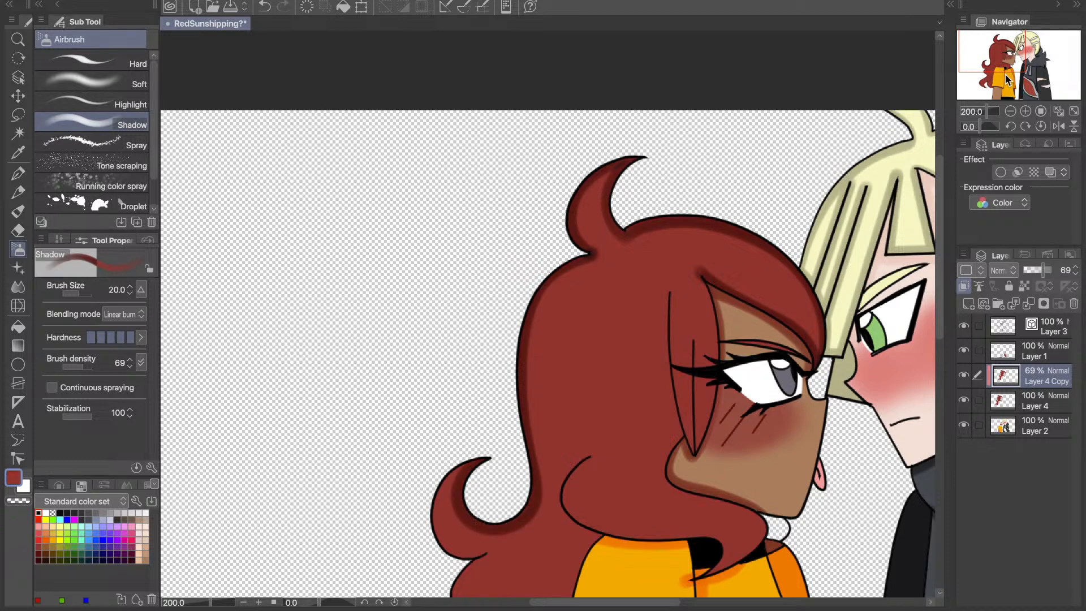
- Shade the red hair's wavy back outline from the lower curl to the bottom tip, plus the inner lock line beside the sleeve
left_click_drag(1006, 80, 1004, 95)
mouse_move(523, 265)
left_mouse_down()
mouse_move(494, 325)
mouse_move(505, 355)
mouse_move(542, 366)
mouse_move(554, 358)
mouse_move(551, 458)
mouse_move(477, 512)
mouse_move(460, 550)
mouse_move(505, 586)
left_mouse_up()
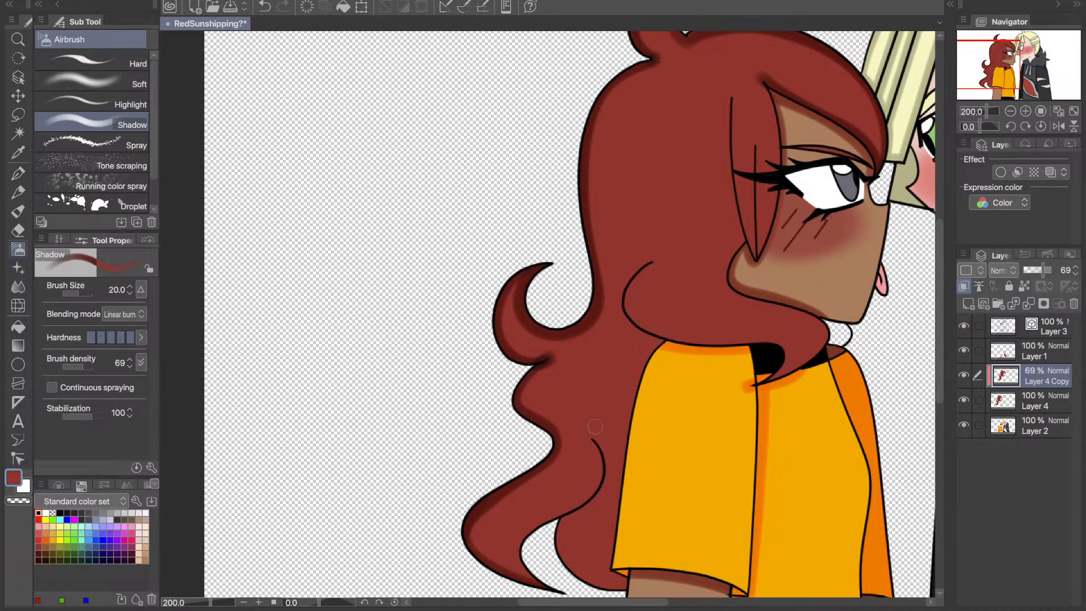
mouse_move(595, 426)
left_mouse_down()
mouse_move(601, 481)
mouse_move(537, 532)
mouse_move(519, 560)
mouse_move(530, 582)
mouse_move(595, 453)
left_mouse_up()
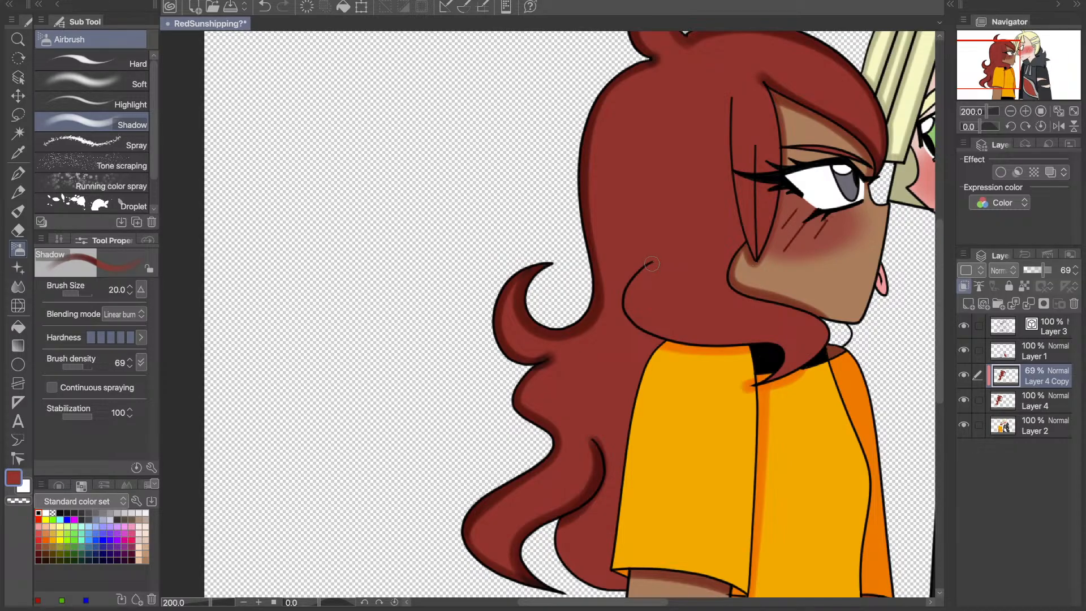
- Try shading either side of the curved lock line above the shoulder, undoing each stroke
left_click_drag(651, 264, 671, 338)
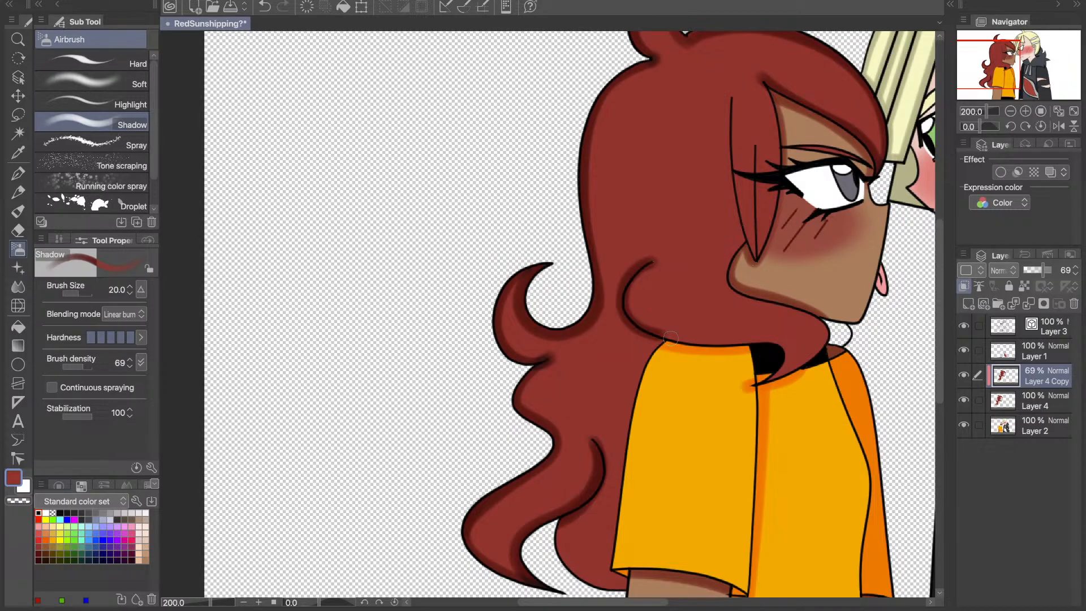
key("ctrl+z")
mouse_move(655, 264)
left_mouse_down()
mouse_move(625, 295)
mouse_move(628, 319)
mouse_move(666, 340)
left_mouse_up()
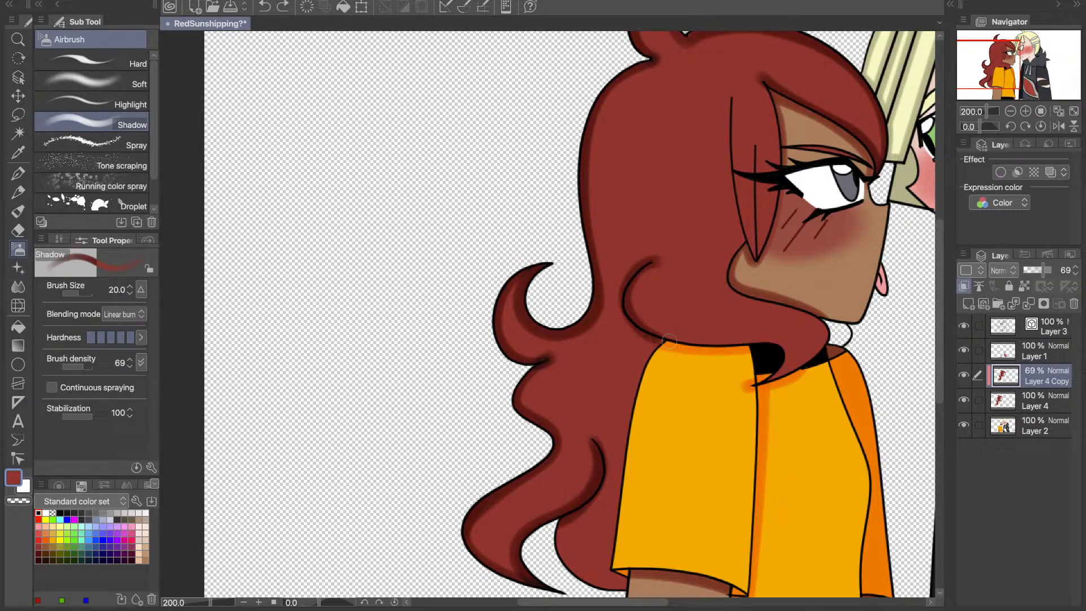
key("ctrl+z")
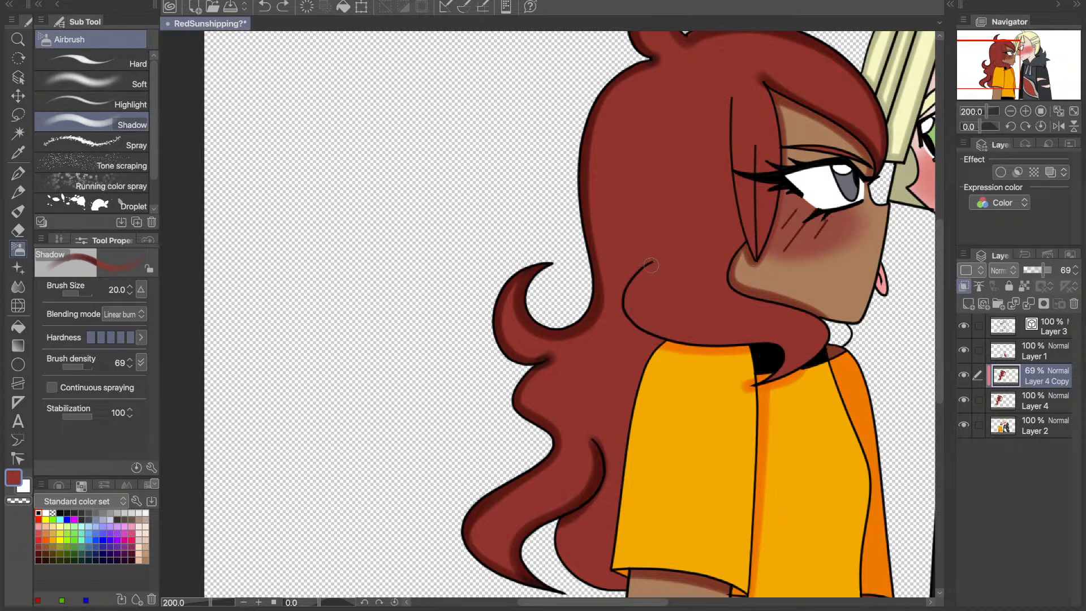
left_click_drag(651, 265, 670, 344)
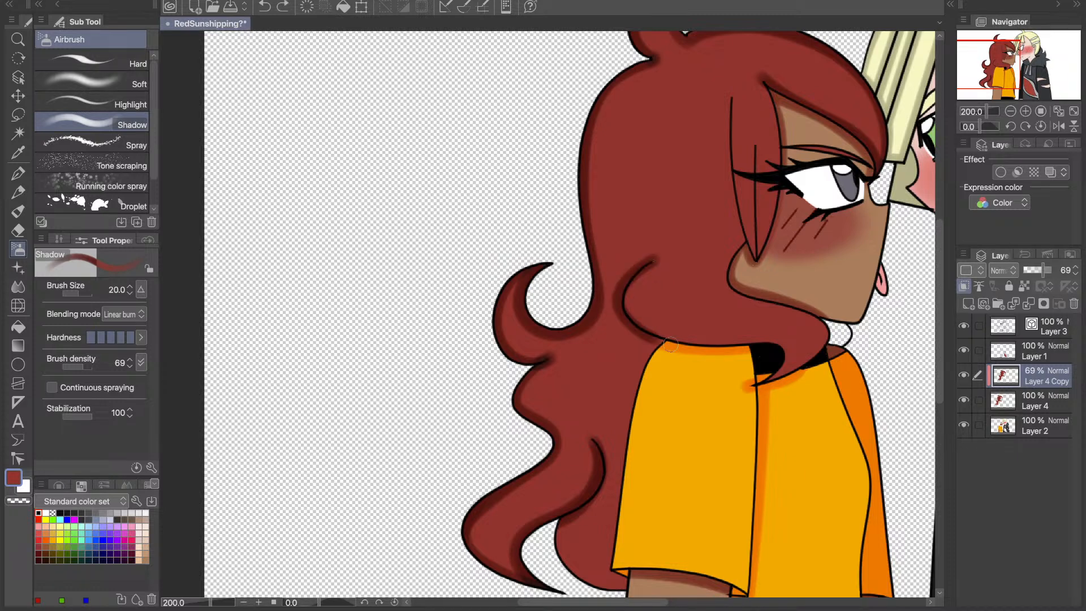
left_click_drag(995, 70, 999, 79)
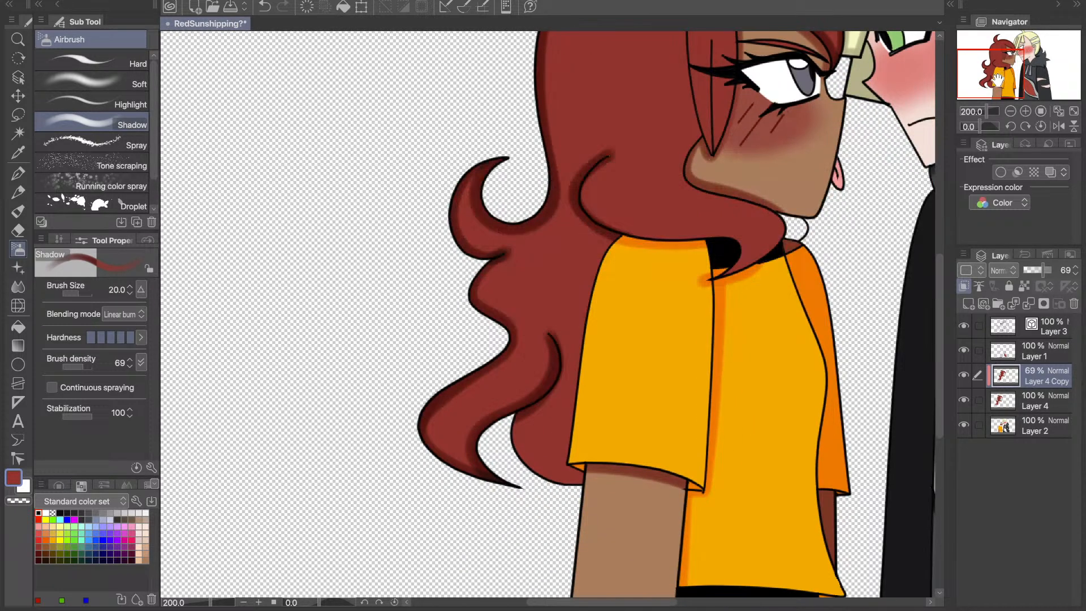
mouse_move(614, 151)
left_mouse_down()
mouse_move(581, 183)
mouse_move(595, 226)
mouse_move(623, 236)
left_mouse_up()
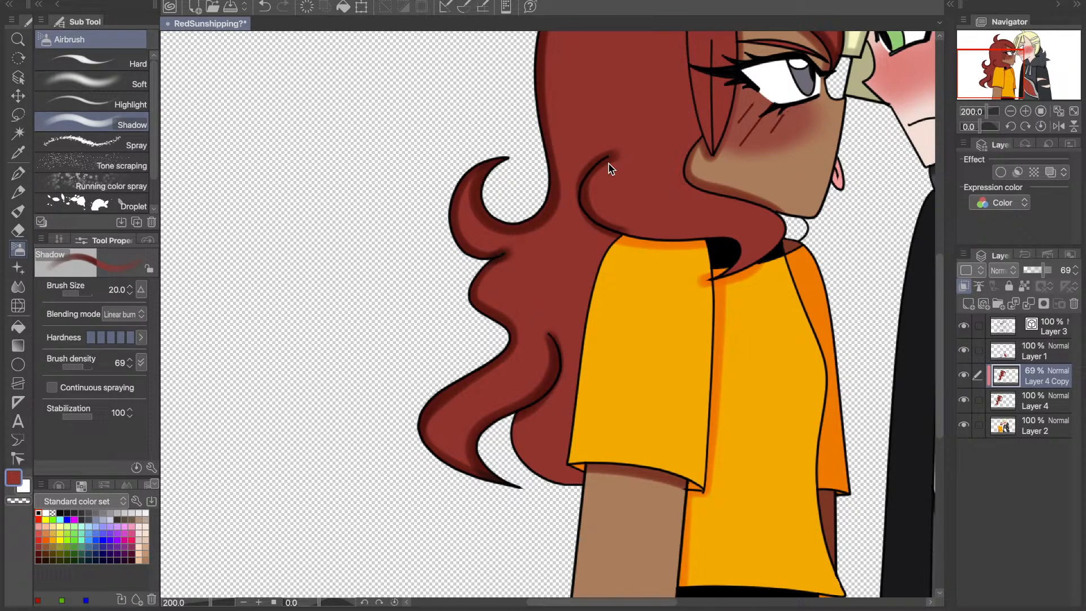
mouse_move(610, 168)
left_mouse_down()
mouse_move(628, 240)
mouse_move(604, 249)
mouse_move(594, 283)
mouse_move(572, 475)
left_mouse_up()
key("ctrl+z")
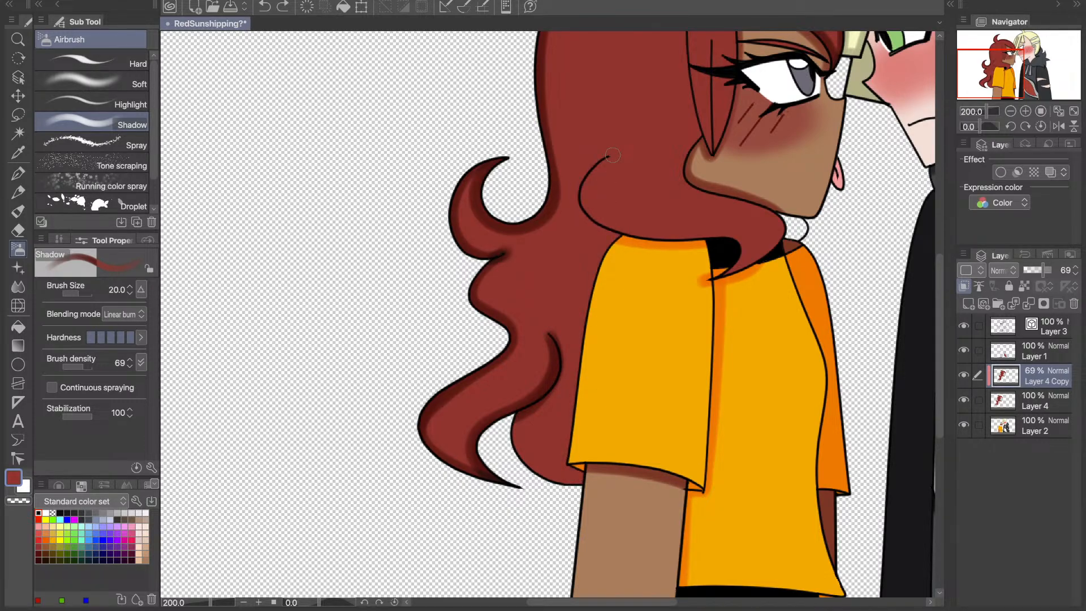
- Shade inside the curved lock above the shoulder, the hair edges behind the sleeve, and the lock's lower edge along the shirt
mouse_move(612, 154)
left_mouse_down()
mouse_move(625, 235)
mouse_move(563, 468)
mouse_move(594, 481)
mouse_move(533, 475)
mouse_move(519, 447)
mouse_move(526, 410)
mouse_move(597, 482)
left_mouse_up()
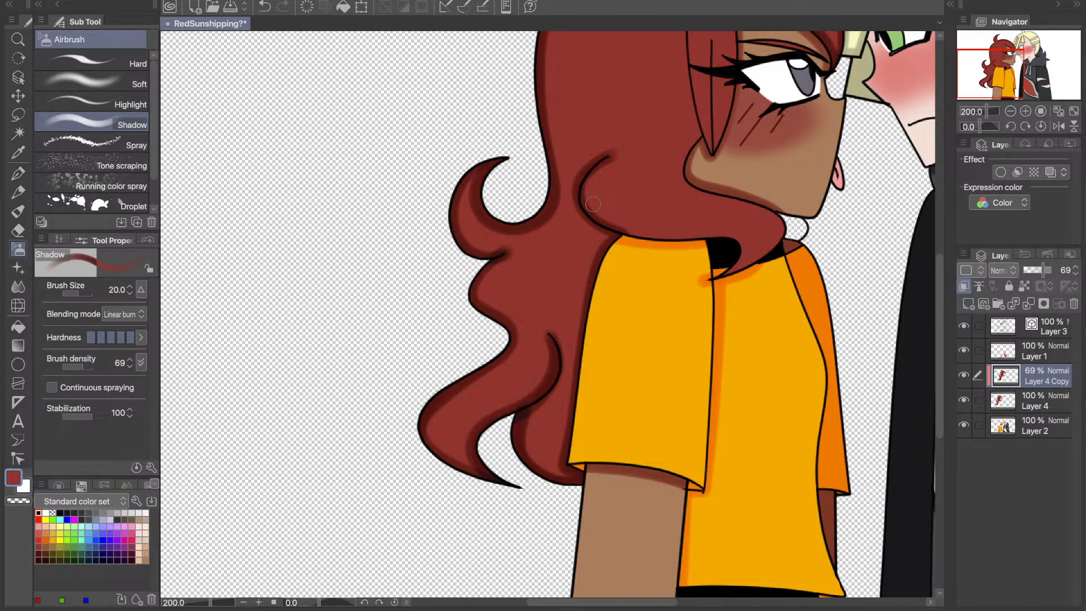
mouse_move(593, 204)
left_mouse_down()
mouse_move(648, 230)
mouse_move(622, 239)
mouse_move(746, 235)
mouse_move(734, 259)
left_mouse_up()
key("ctrl+z")
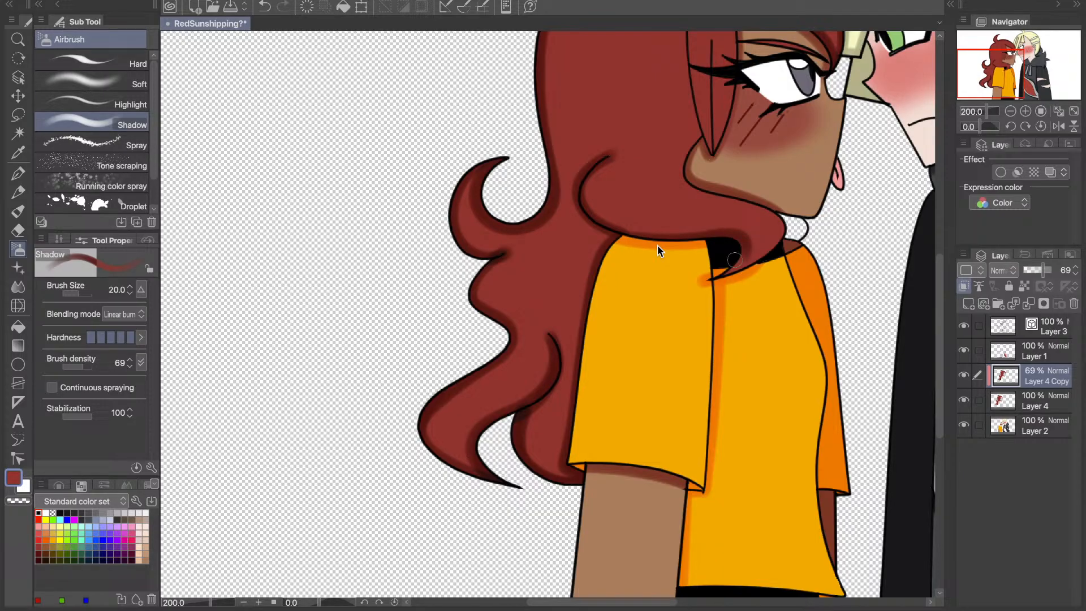
key("ctrl+z")
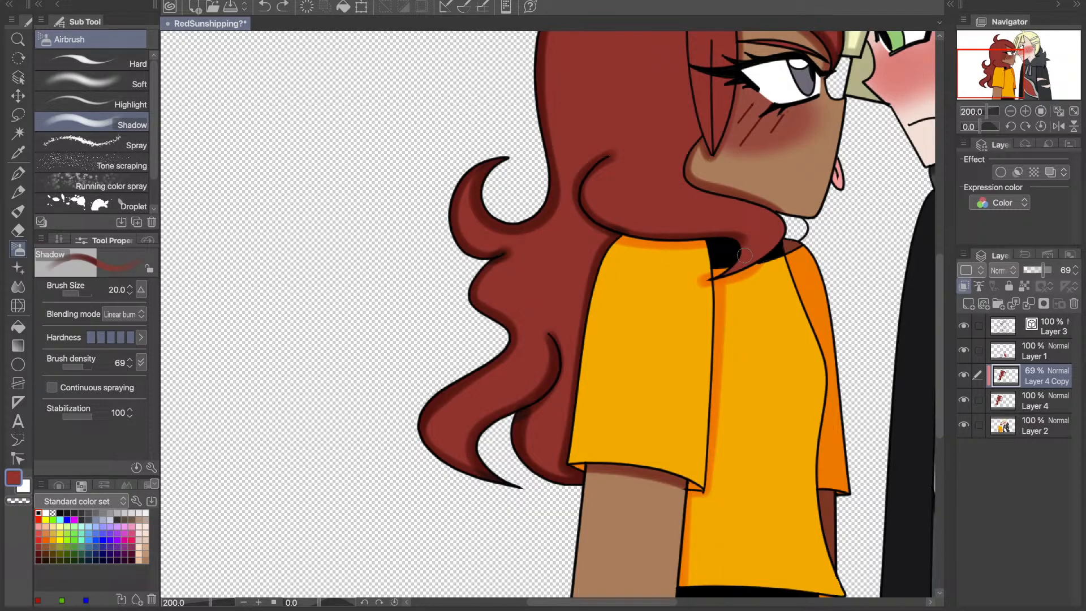
- Shade the front lock's tip over the collar and its upper edge along the jaw up to the cheek
mouse_move(745, 256)
left_mouse_down()
mouse_move(709, 280)
mouse_move(773, 248)
mouse_move(783, 220)
mouse_move(731, 201)
left_mouse_up()
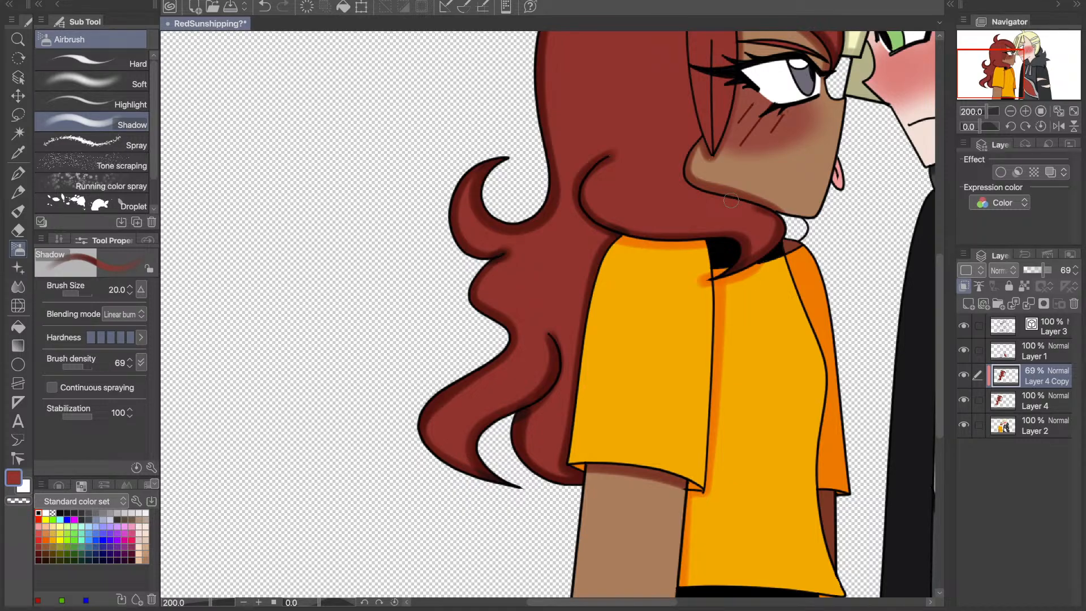
key("ctrl+z")
mouse_move(771, 214)
left_mouse_down()
mouse_move(686, 148)
mouse_move(707, 136)
left_mouse_up()
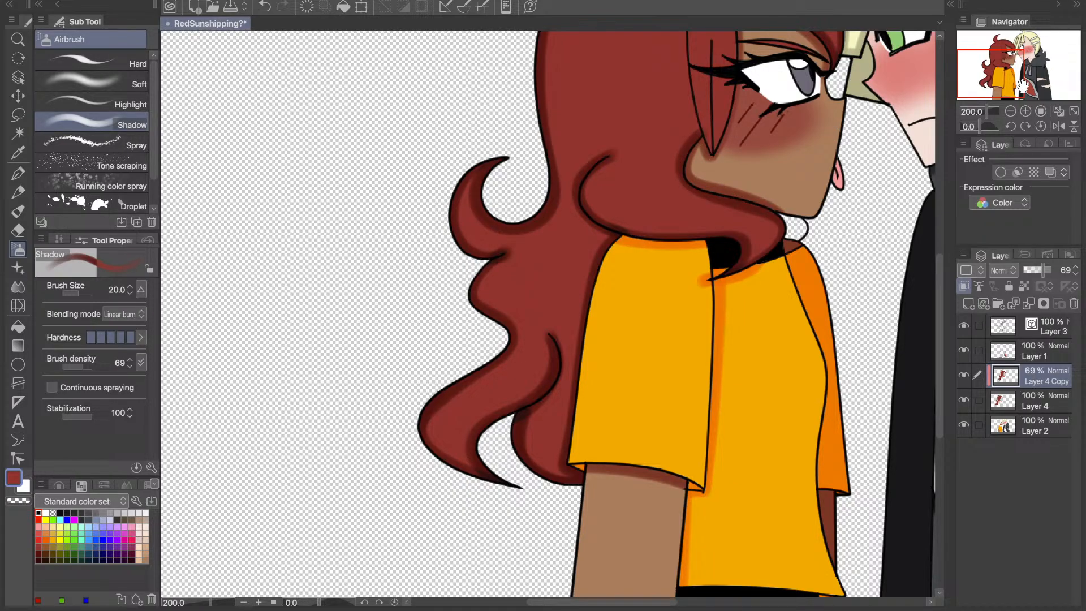
- Shade the red side bang along its back line, its middle strand line and its edge against the face
left_click_drag(1023, 83, 1013, 62)
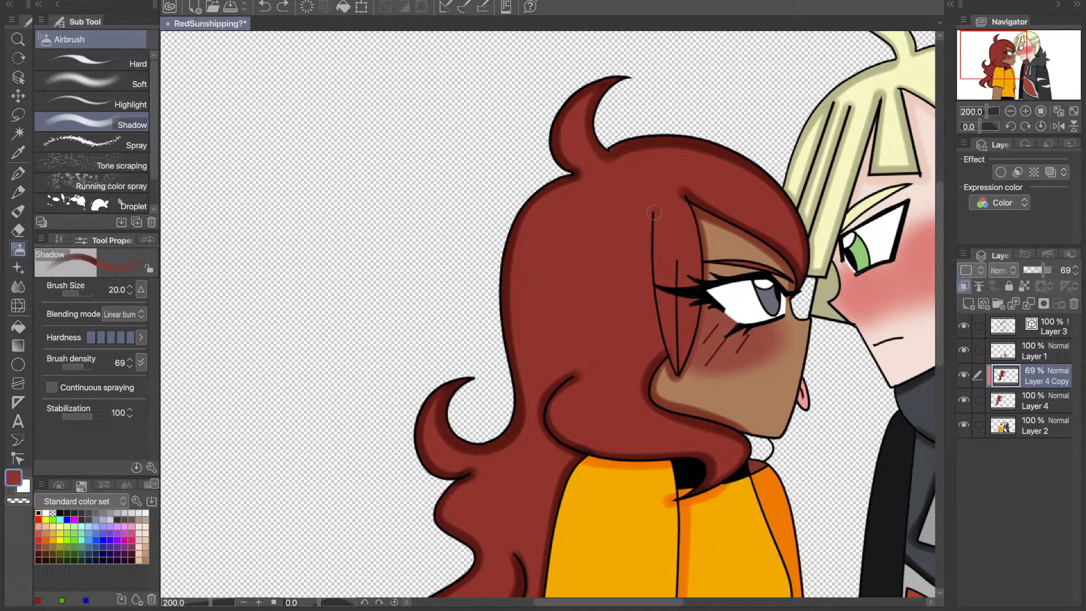
left_click_drag(658, 294, 674, 369)
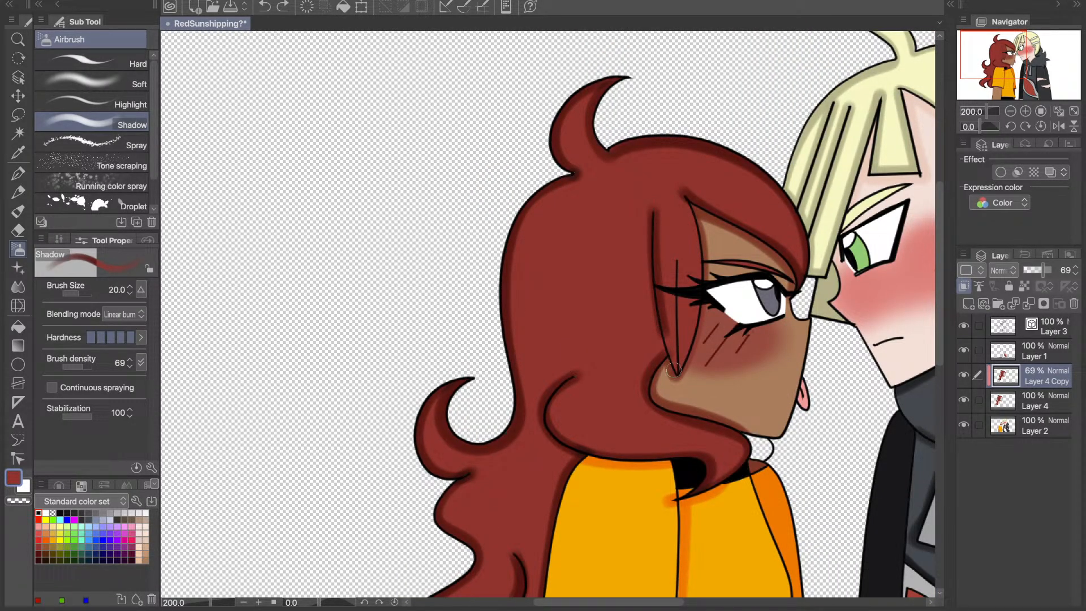
left_click_drag(677, 255, 677, 373)
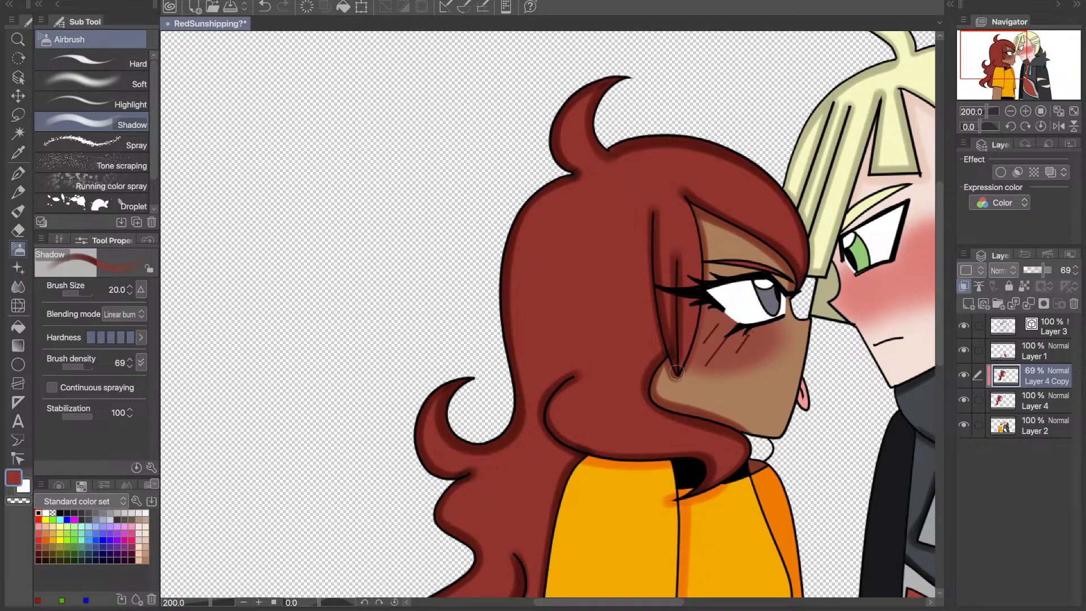
left_click_drag(685, 196, 702, 277)
key("ctrl+z")
mouse_move(689, 202)
left_mouse_down()
mouse_move(701, 298)
mouse_move(677, 379)
left_mouse_up()
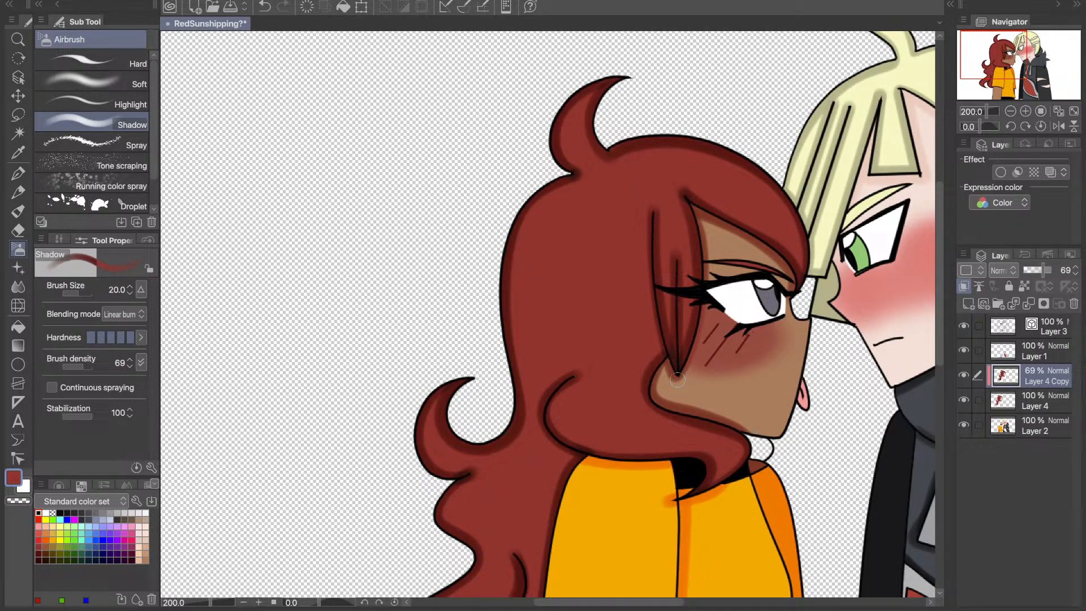
key("ctrl+z")
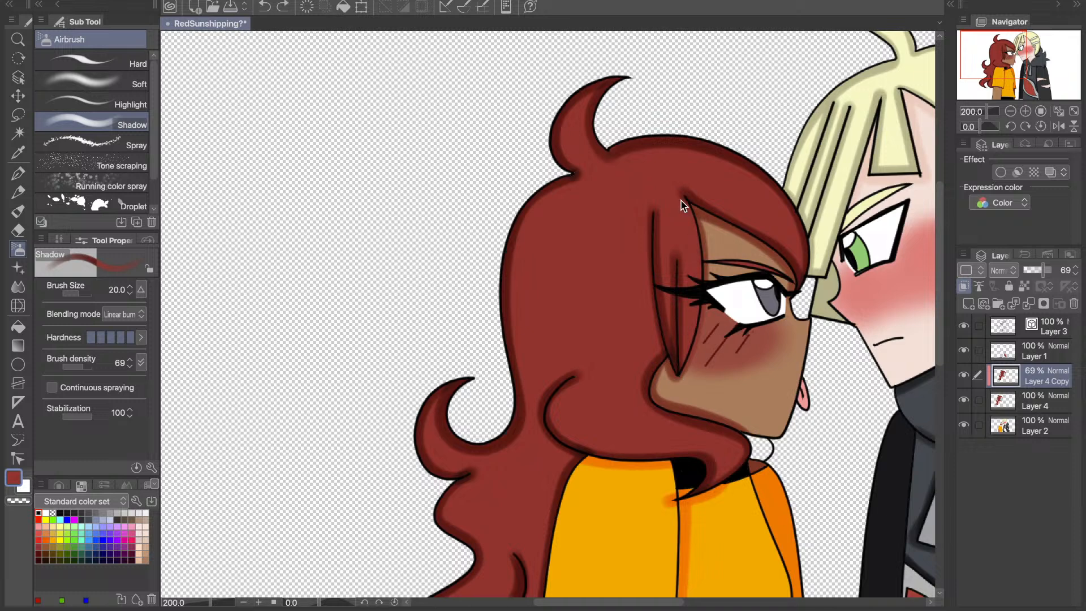
key("ctrl+y")
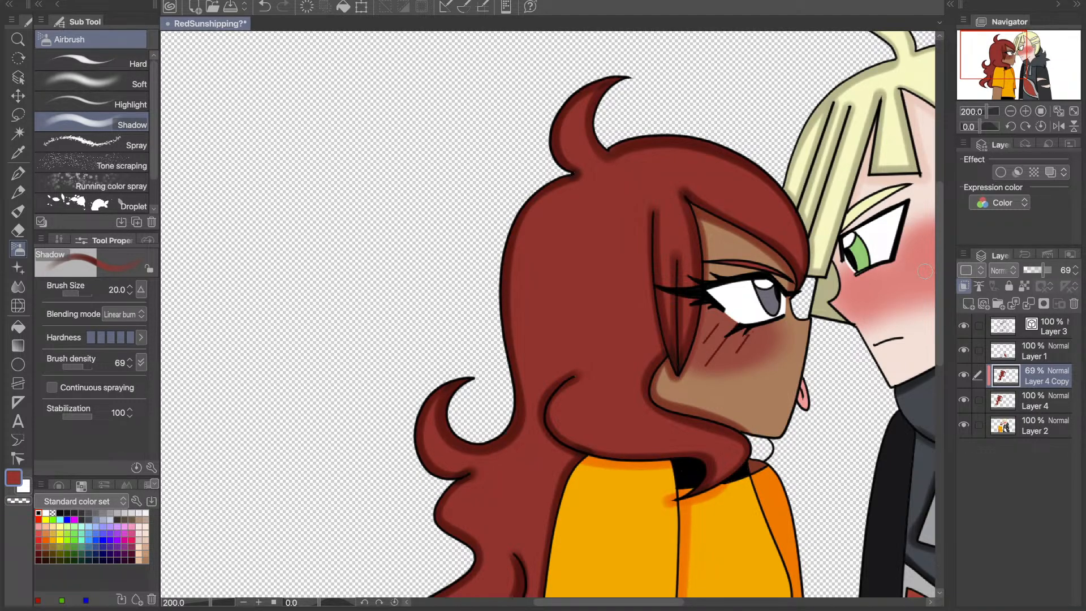
- Sample the dark red shadow colour from the back of the hair and switch to the Fill tool
key("ctrl+0")
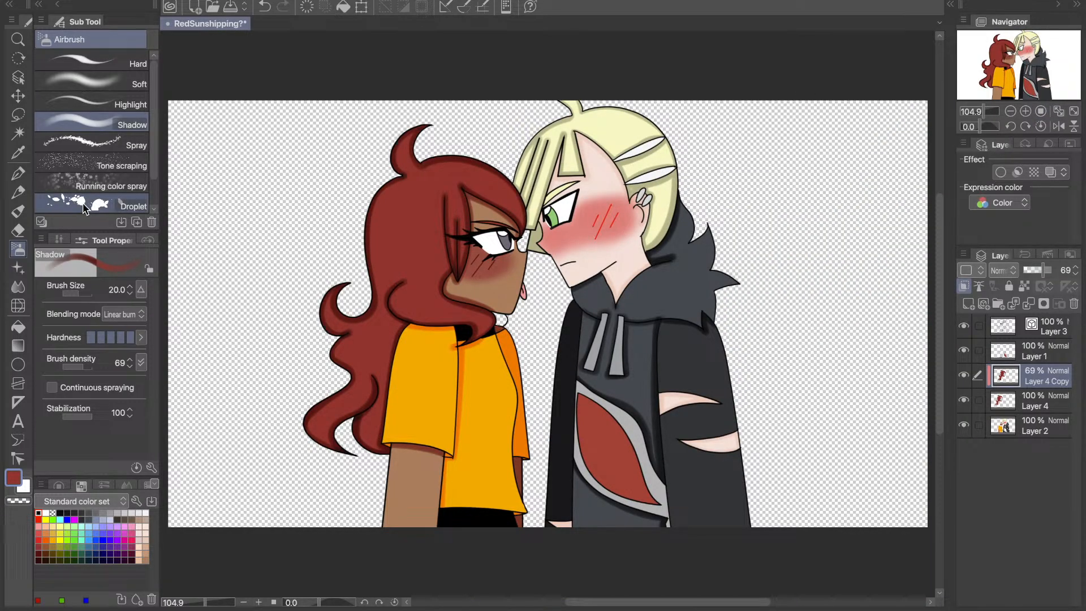
key("i")
left_click(368, 311)
key("g")
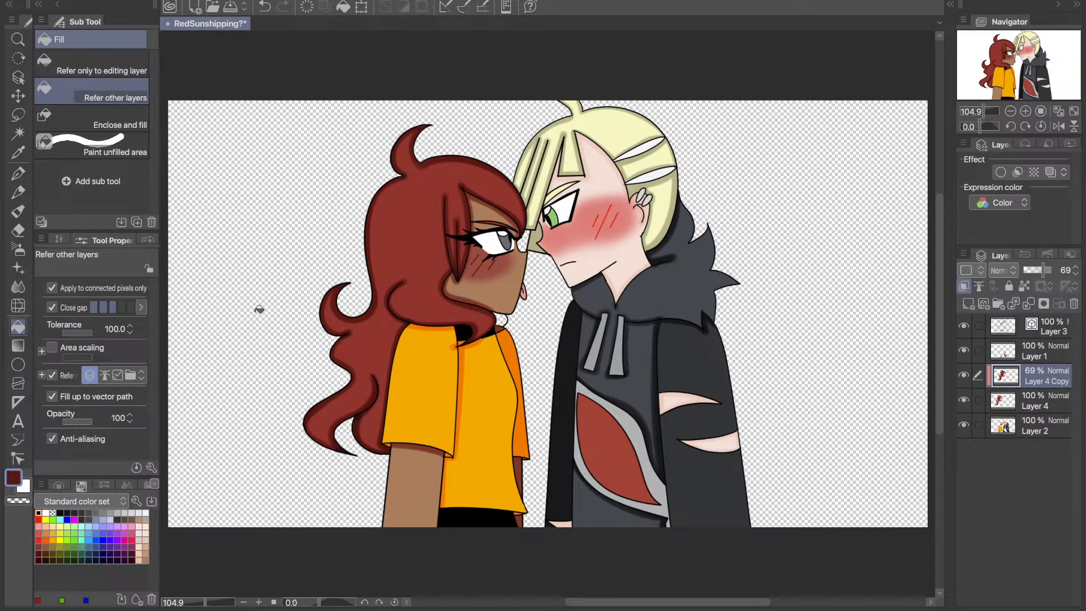
- Merge the shaded Layer 4 Copy down into Layer 4, and merge that down into Layer 2
left_click(1018, 391)
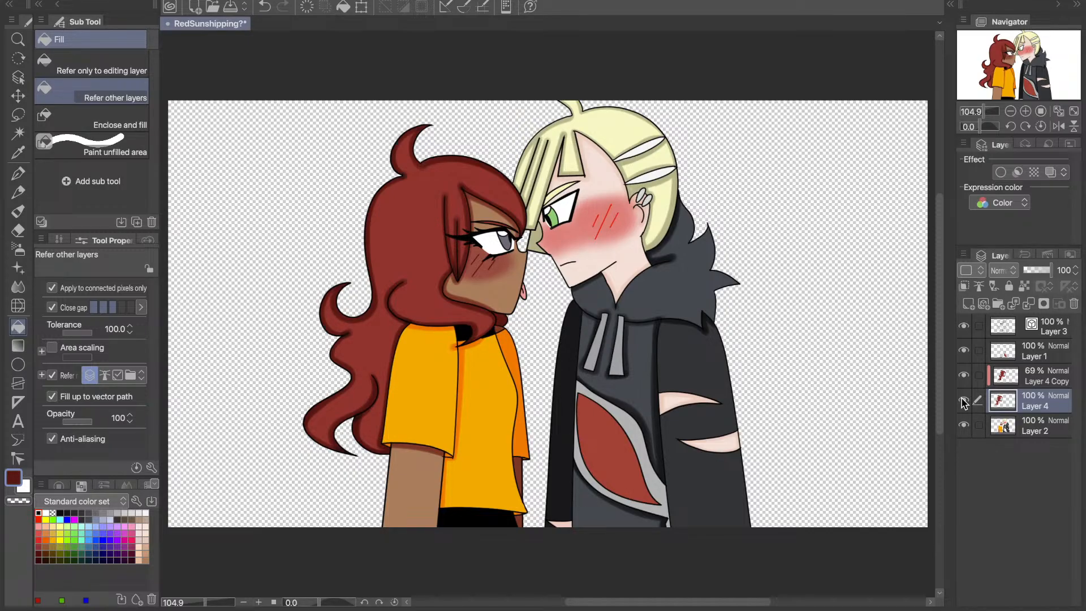
left_click(1029, 379)
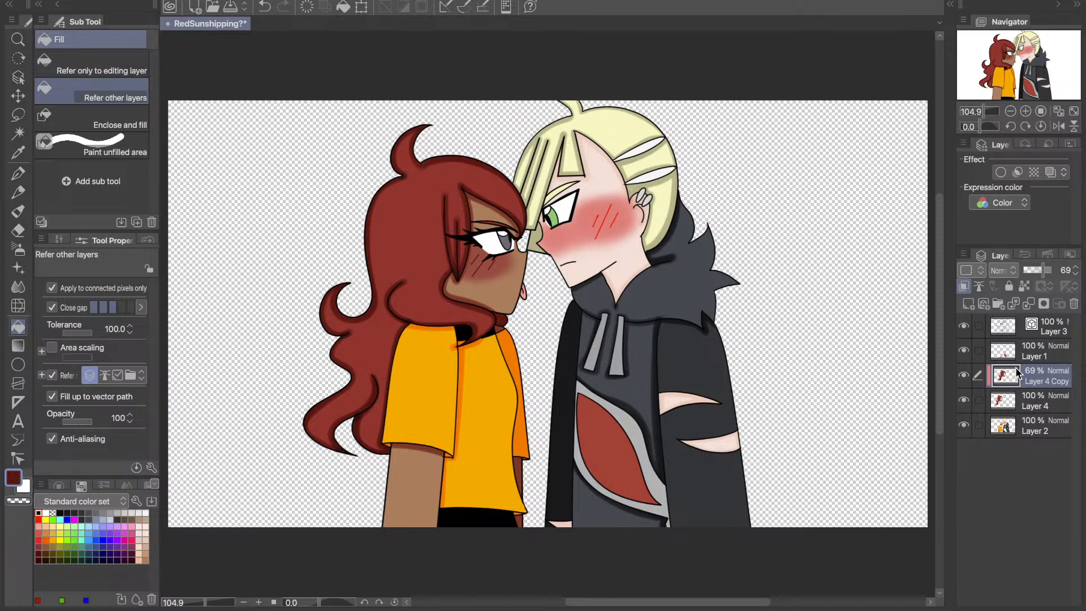
key("ctrl+e")
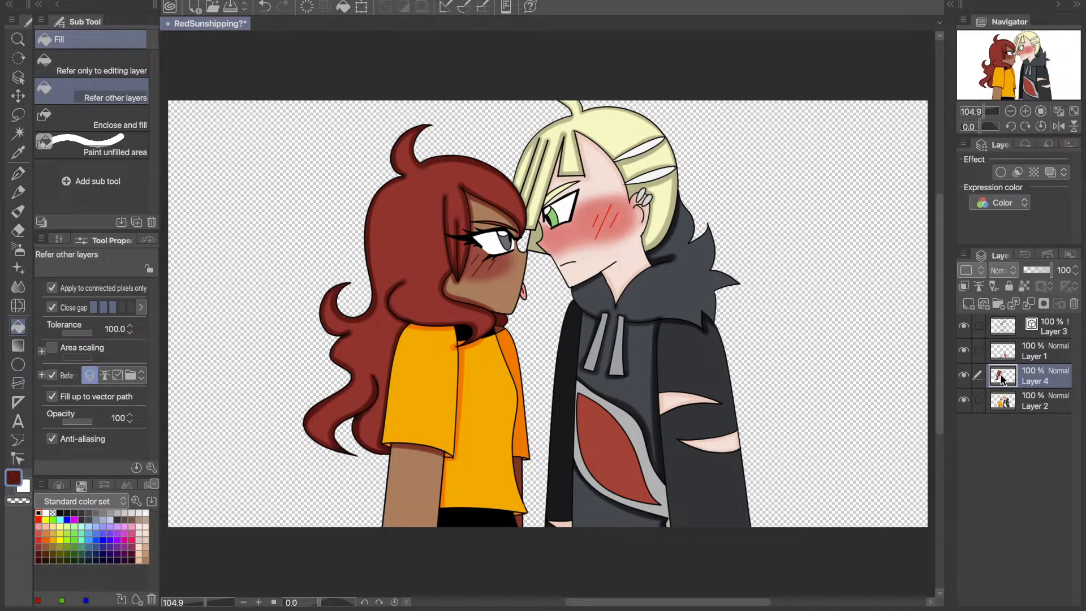
key("ctrl+e")
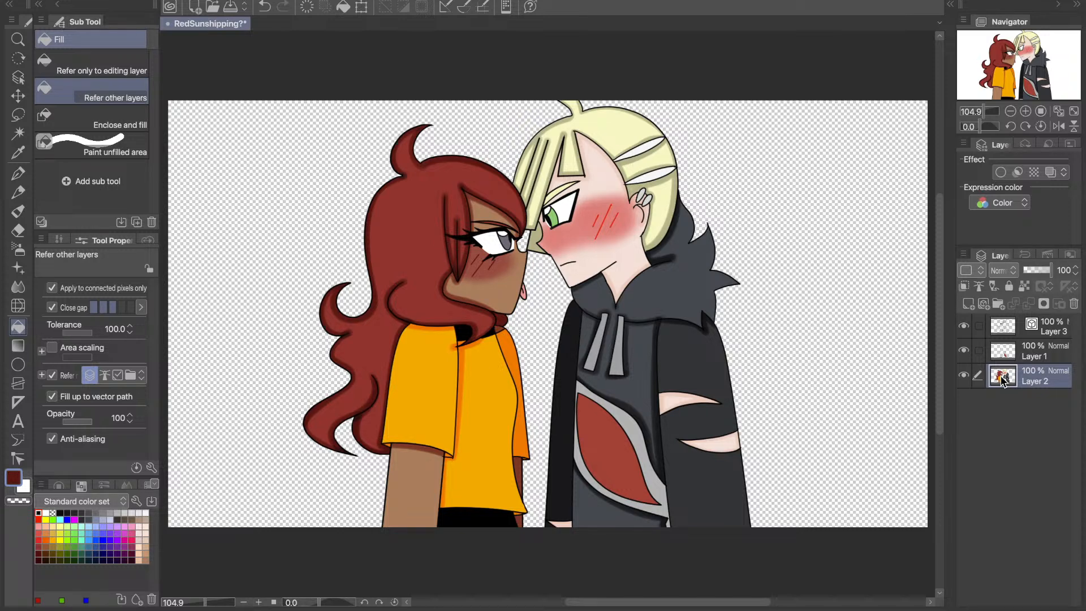
- Check the contents of Layer 2 and Layer 1 by toggling their visibility, and duplicate Layer 1
left_click(964, 375)
left_click(964, 374)
left_click(964, 350)
left_click(964, 350)
left_click(1016, 353)
key("super+c")
key("super+v")
- Set the opacity of Layer 1 Copy to 69% and switch to the Eyedropper
left_click(1061, 271)
type("70")
key("Return")
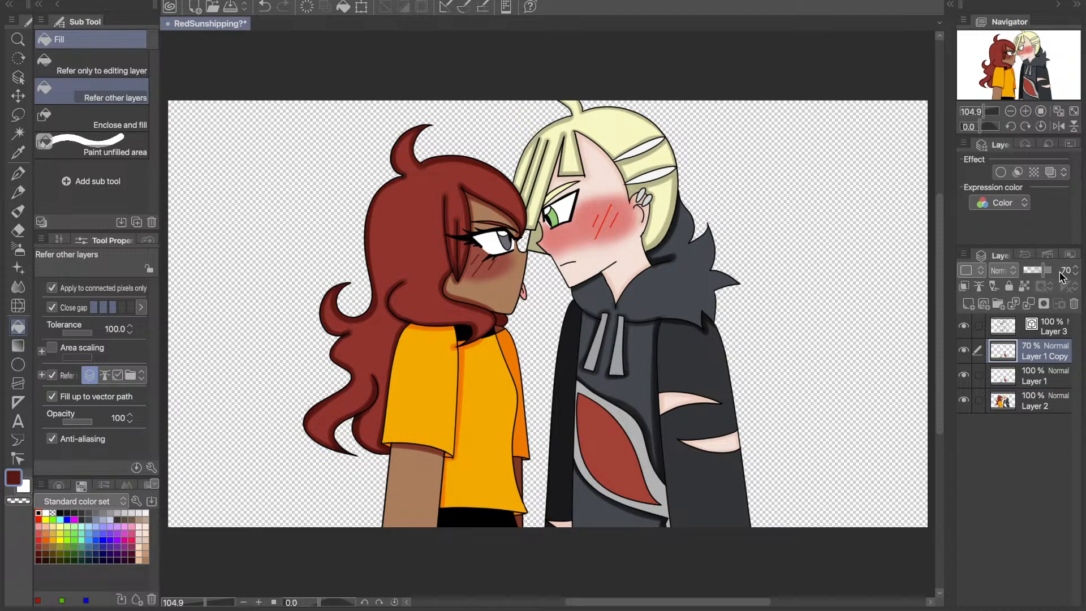
left_click(1075, 274)
key("i")
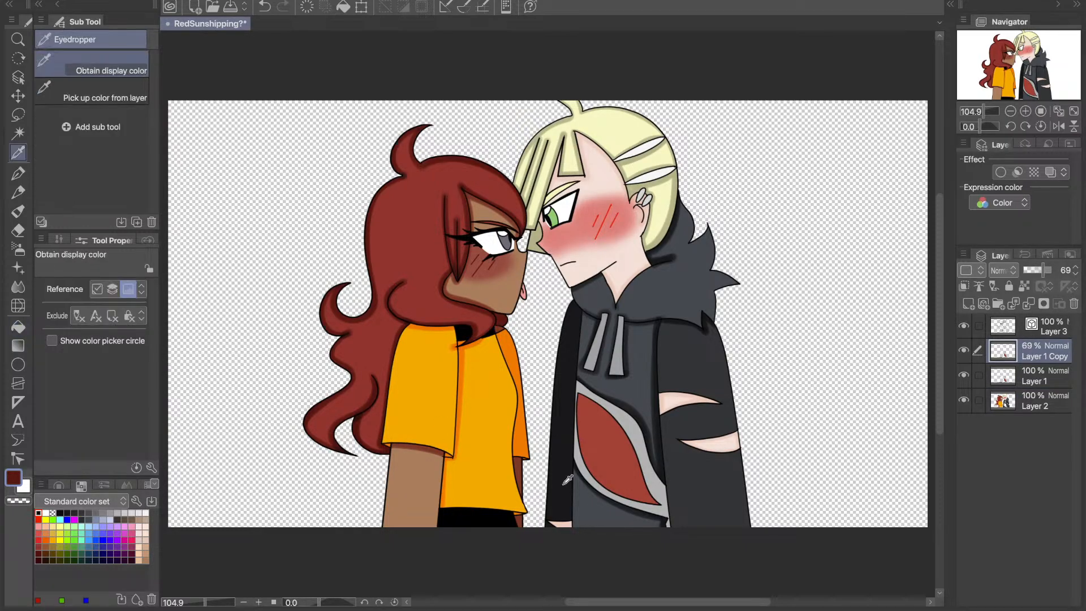
- Sample the light grey of the jacket emblem's border and switch to the Shadow airbrush
left_click(666, 501)
key("b")
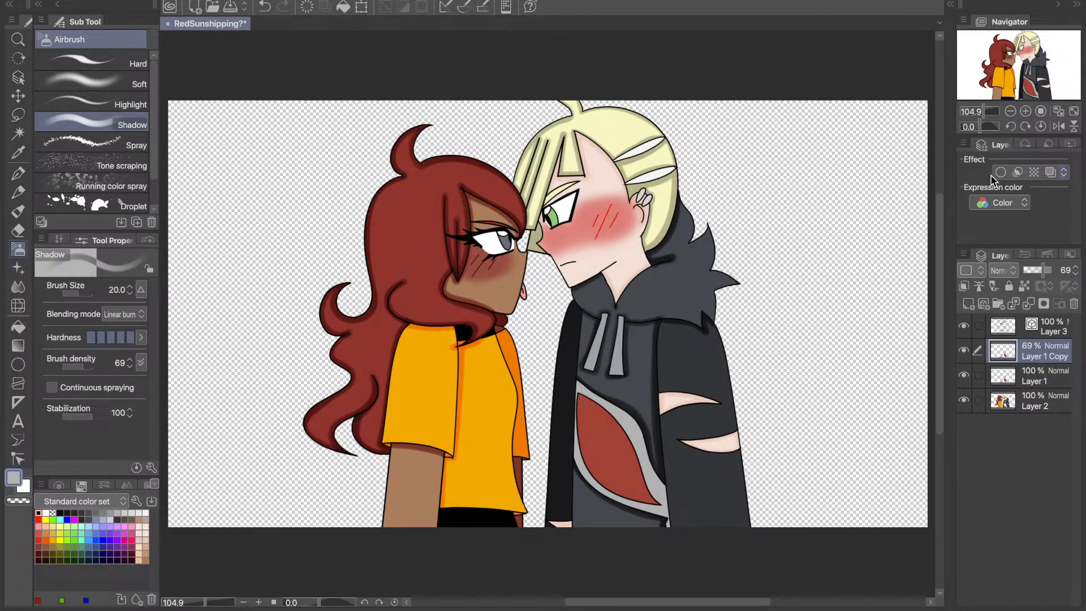
scroll(1027, 70, "up", 3)
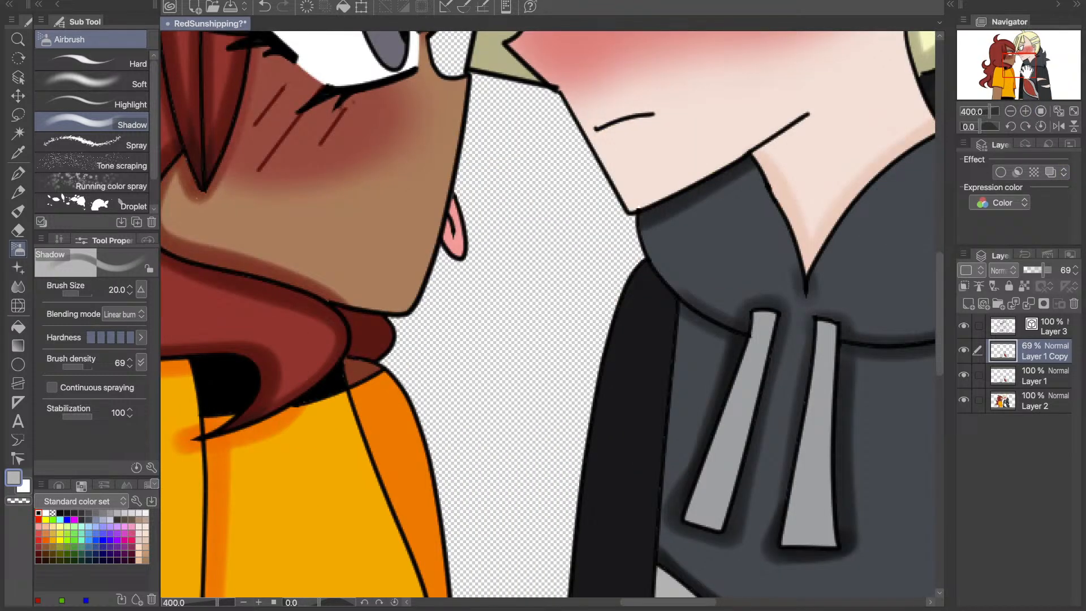
left_click_drag(1026, 71, 1031, 99)
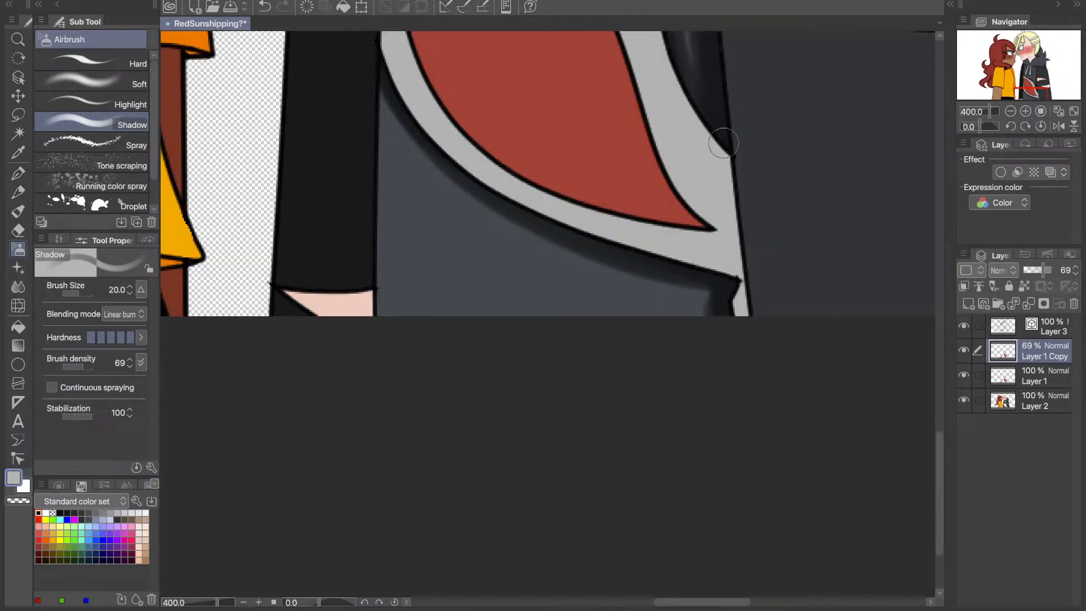
left_click_drag(725, 142, 747, 343)
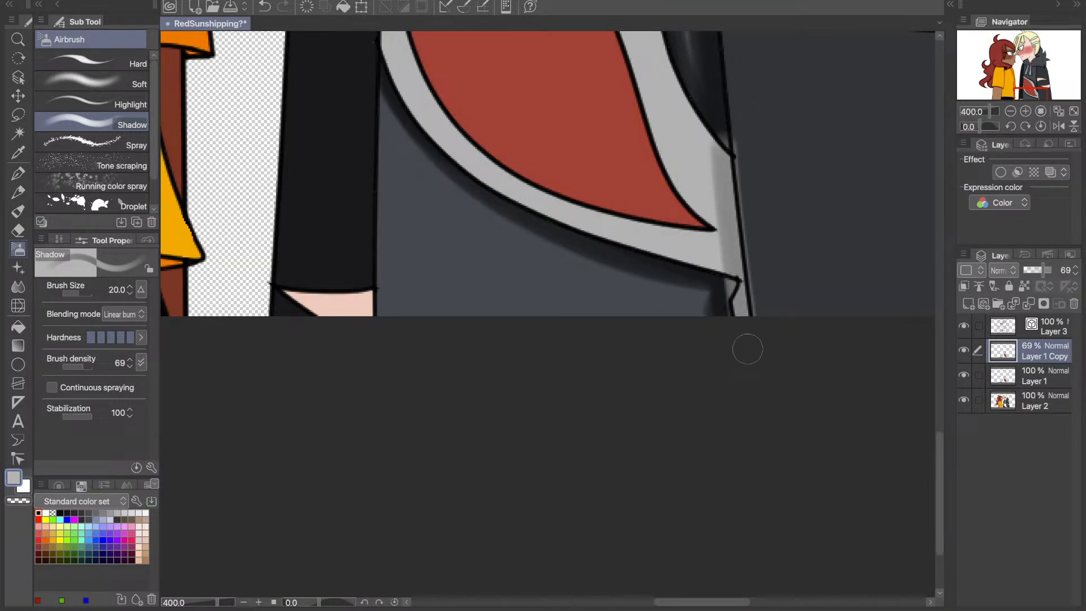
key("ctrl+z")
key("ctrl+z")
- Clip Layer 1 Copy to the layer below and airbrush a grey shadow along the emblem border's edge beside the sleeve
left_click_drag(729, 137, 750, 337)
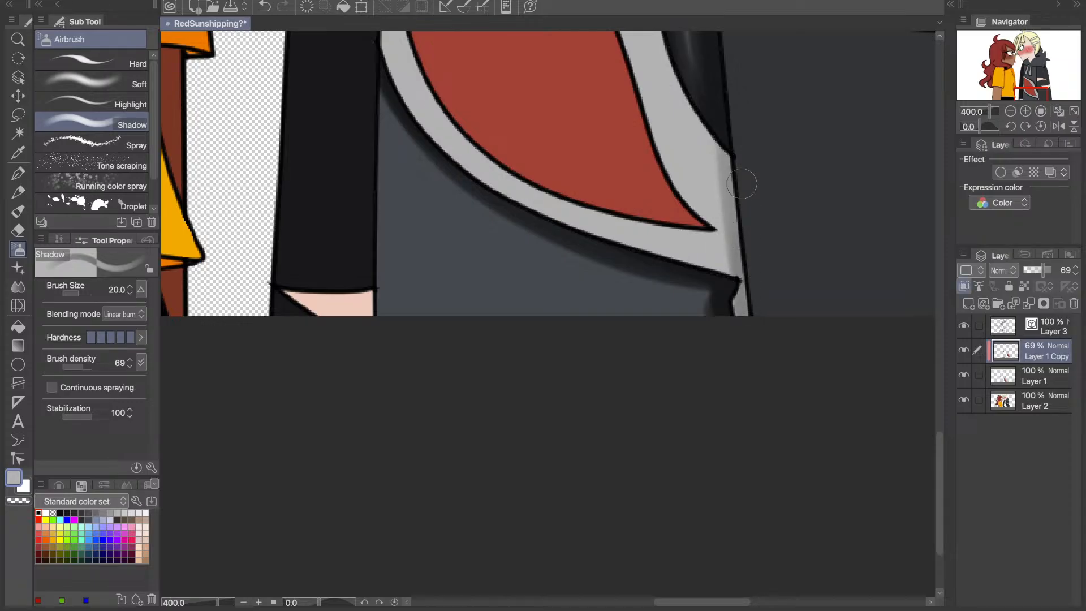
left_click_drag(742, 184, 747, 340)
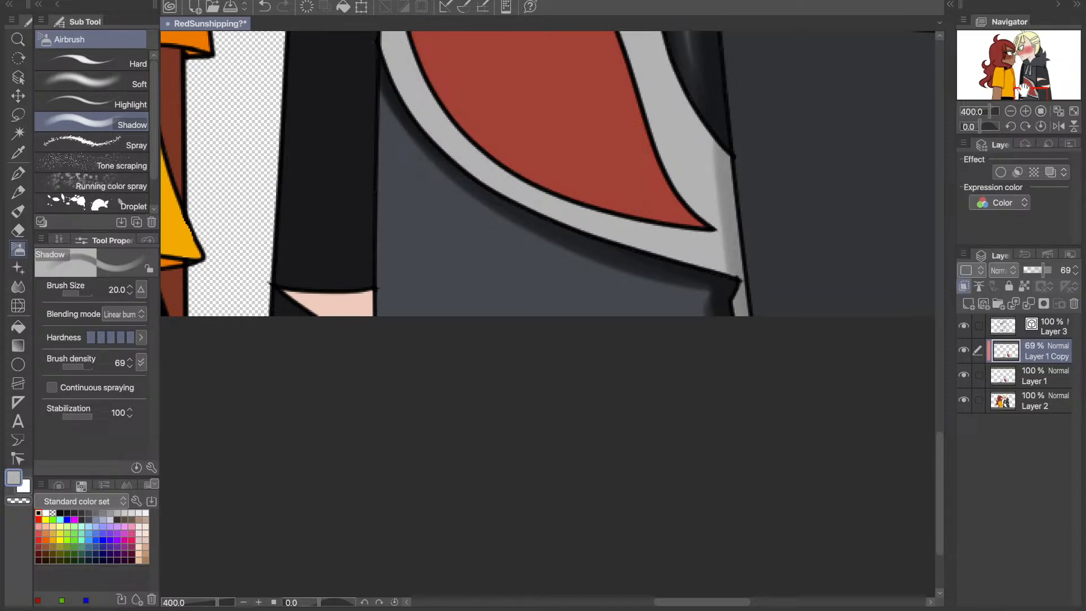
left_click_drag(1025, 92, 1017, 70)
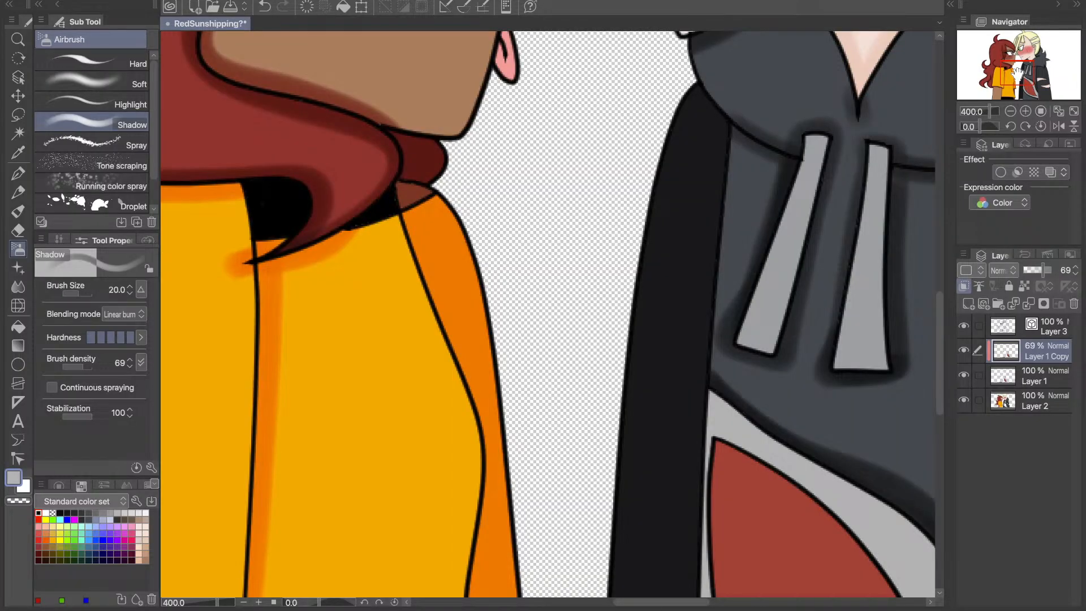
left_click(1059, 110)
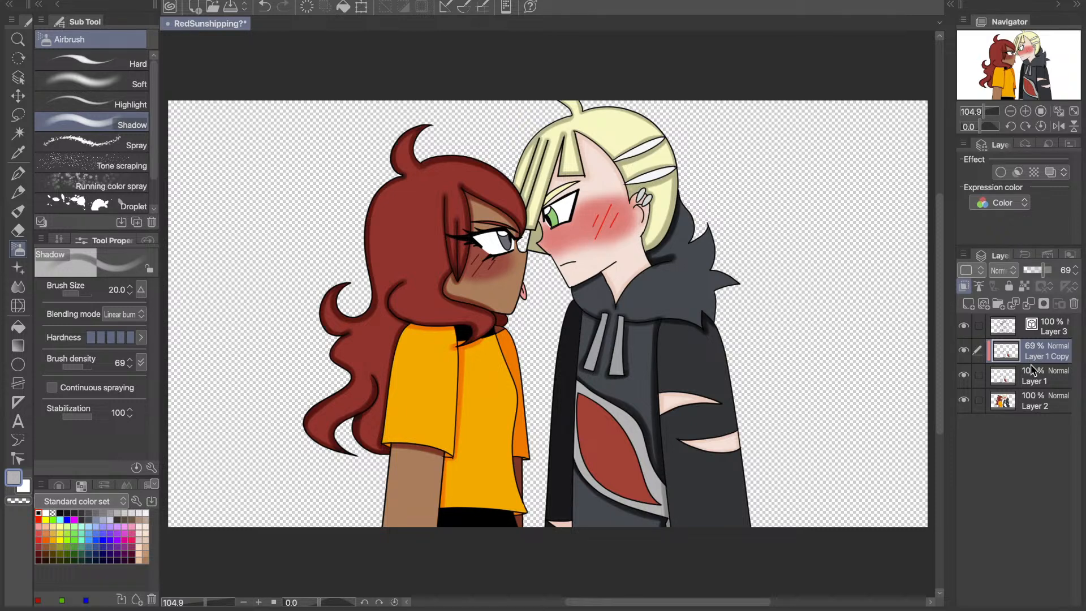
- Merge Layer 1 Copy down into Layer 1, and merge that down into Layer 2
key("ctrl+e")
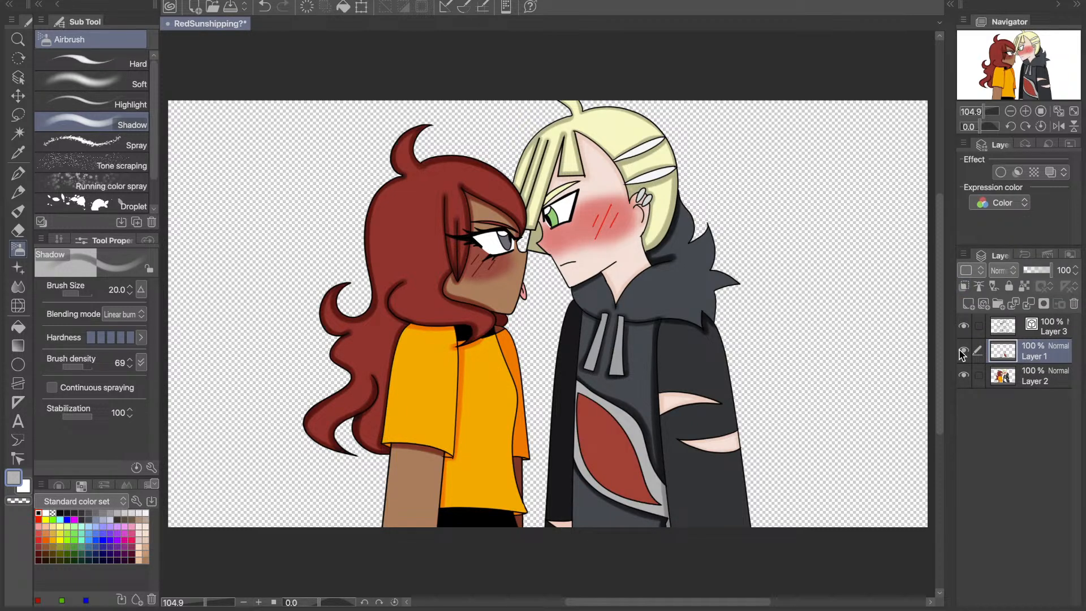
left_click(963, 352)
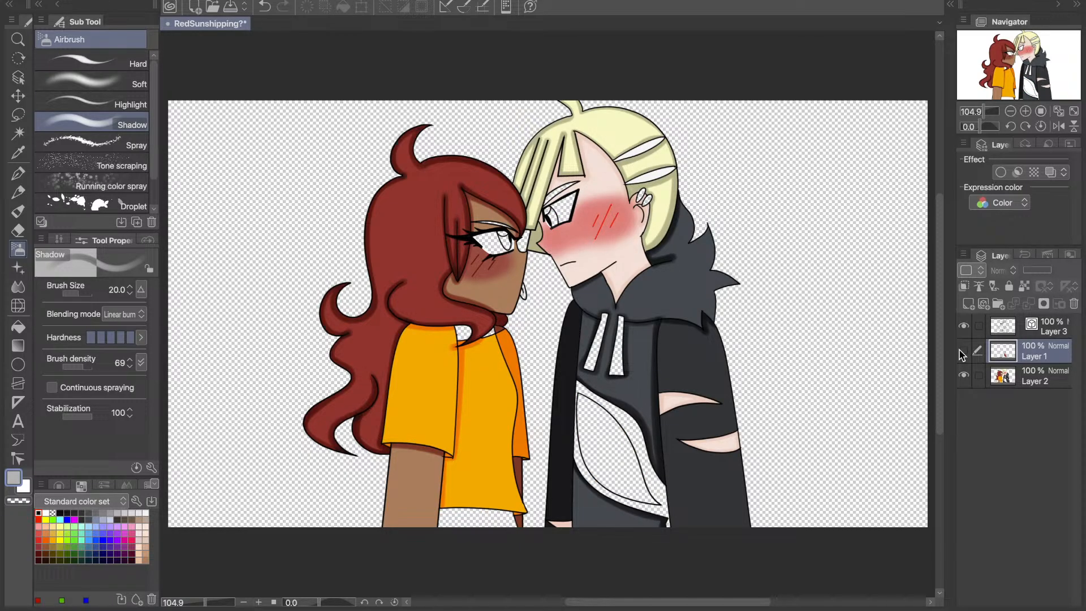
key("ctrl+e")
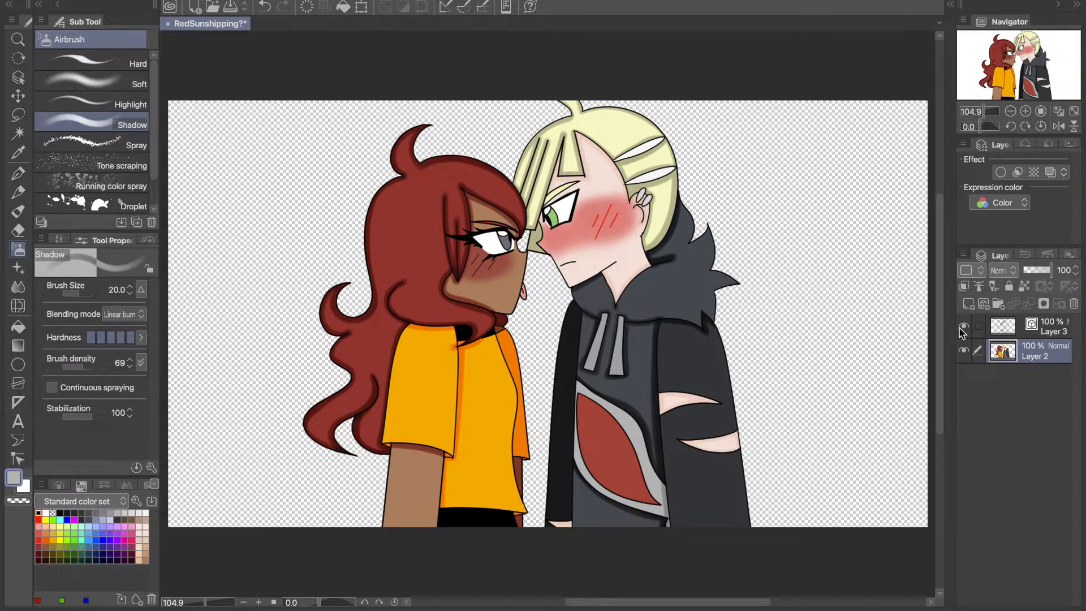
- Add a new layer beneath Layer 2, hide Layer 2 and Layer 3, and switch to the Fill tool
left_click(999, 377)
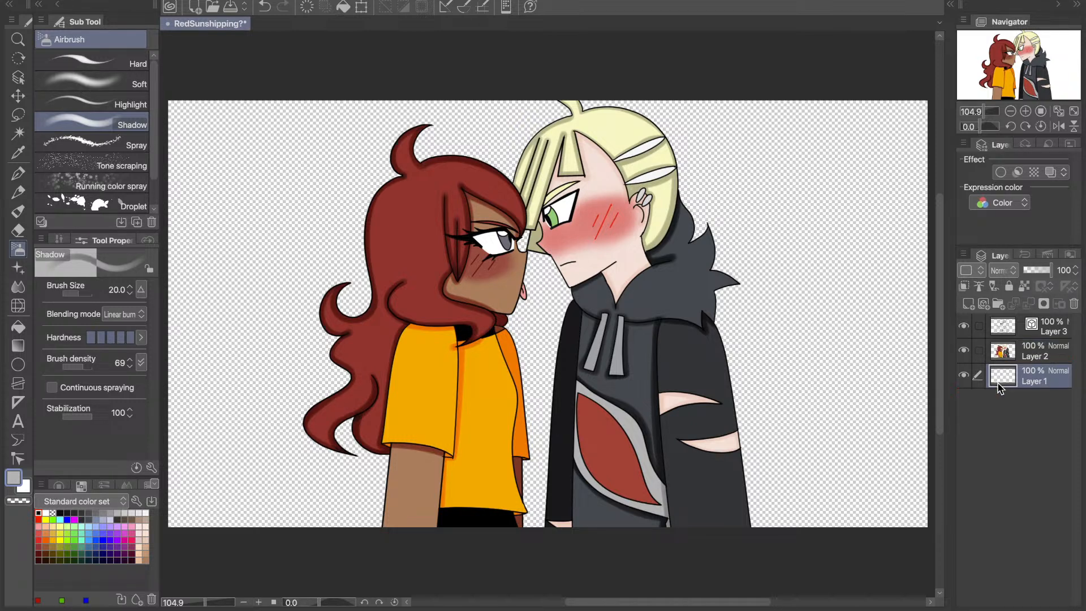
left_click(965, 350)
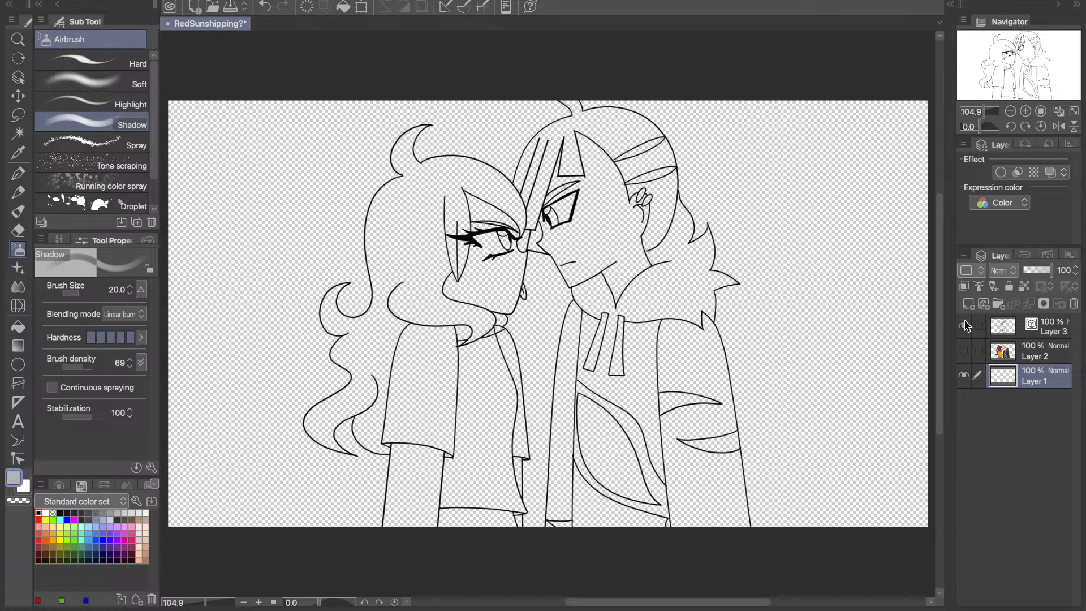
left_click(964, 325)
key("g")
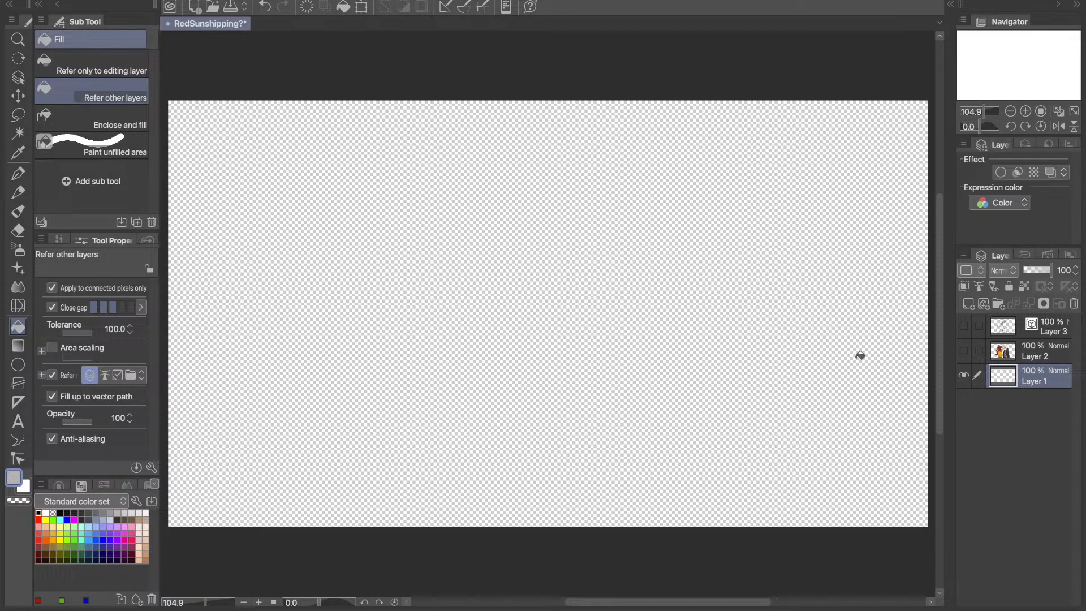
- Fill the new bottom layer with white and show Layer 3 and Layer 2 to check the artwork against it
left_click(795, 302)
key("ctrl+z")
key("x")
left_click(483, 472)
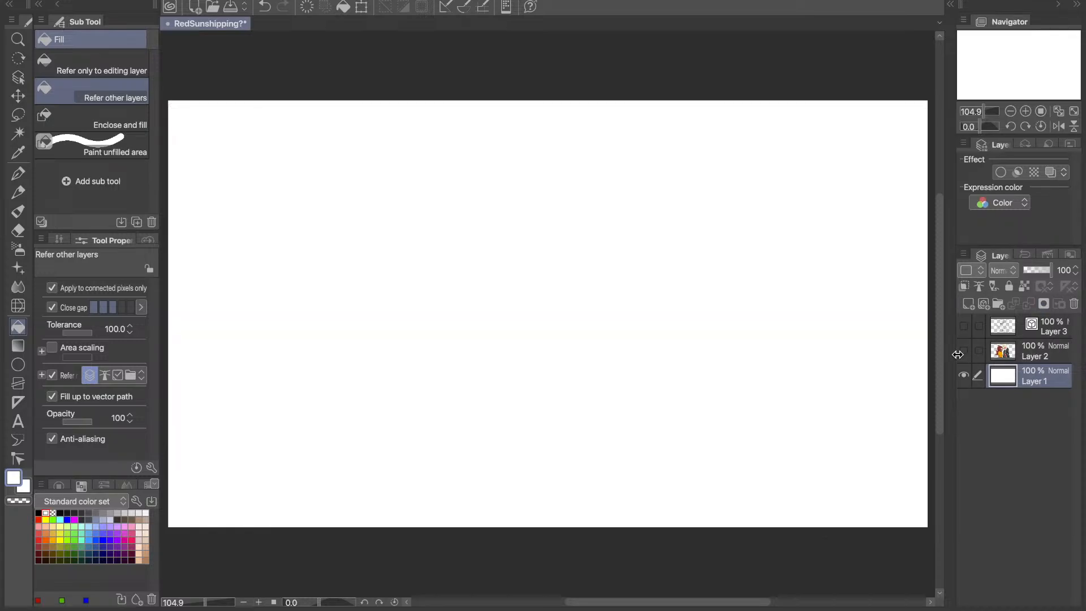
left_click(964, 326)
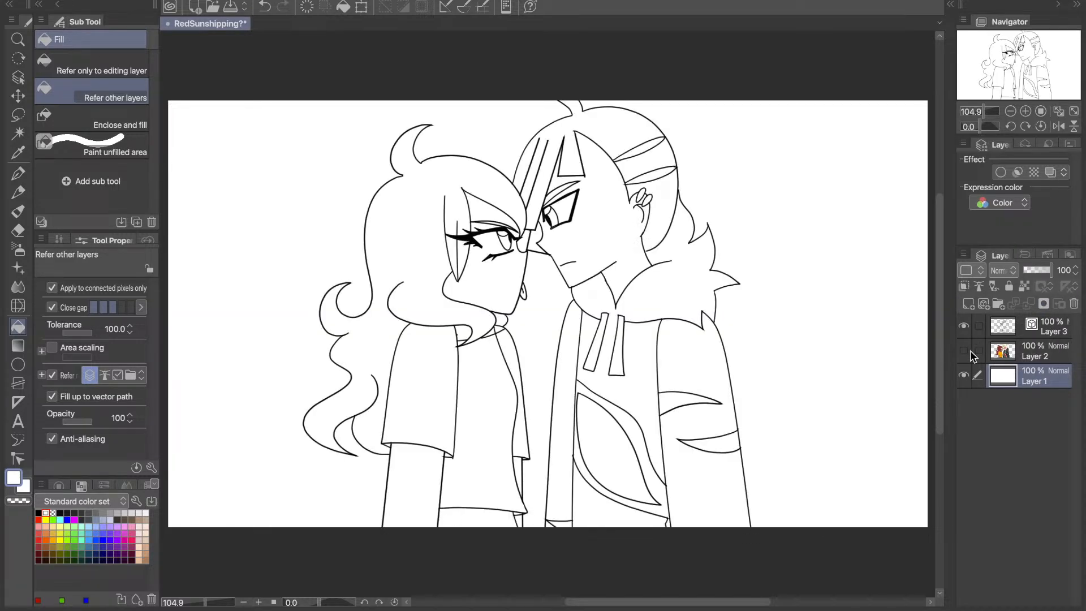
left_click(963, 350)
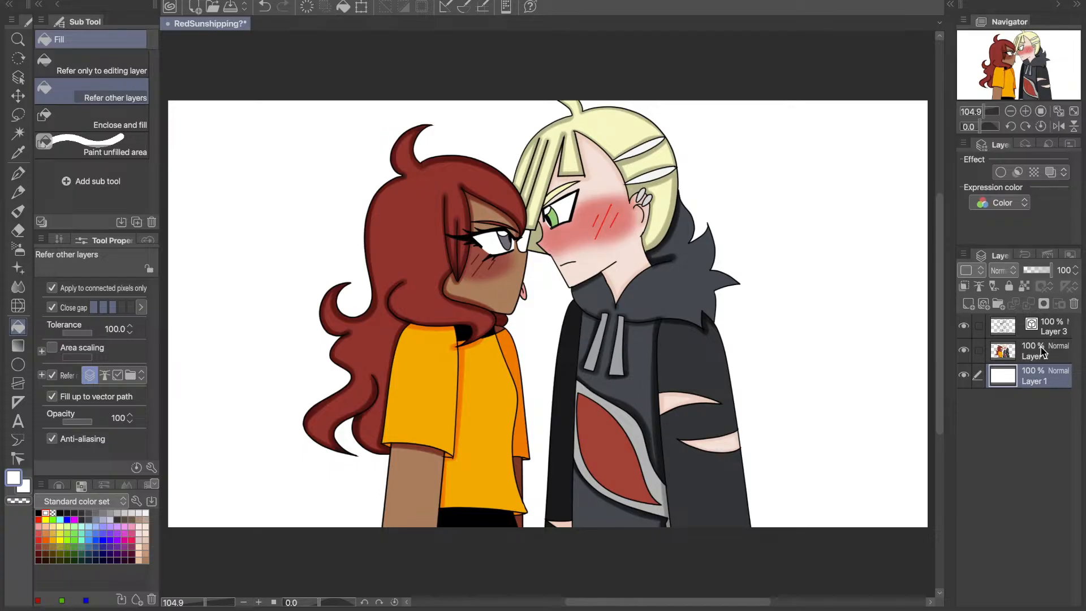
left_click(964, 351)
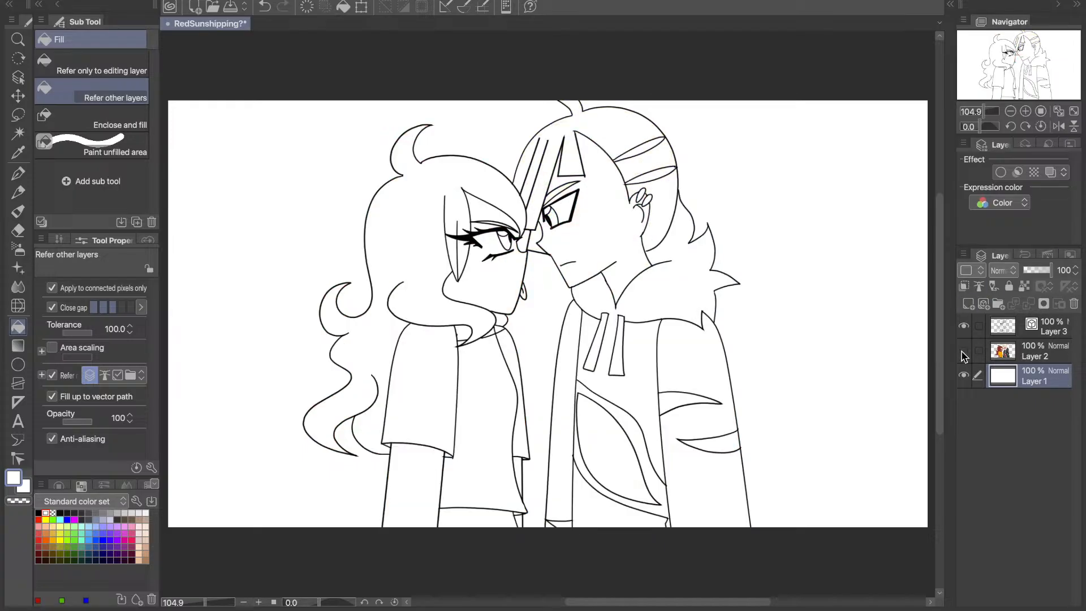
left_click(964, 351)
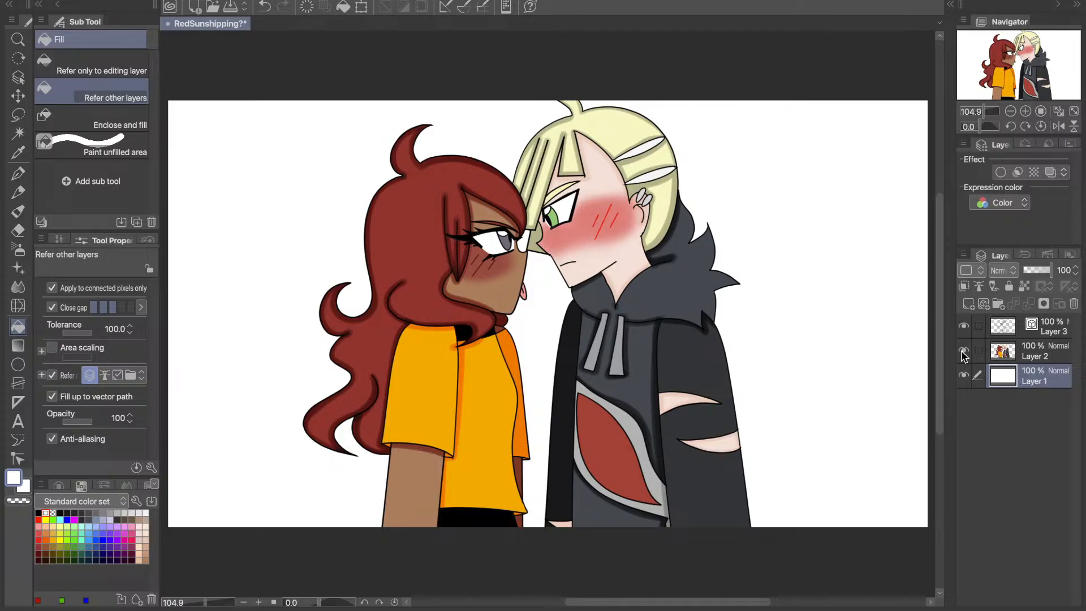
- Clear the white fill from Layer 1 and toggle Layer 2's visibility to check the line art
key("Delete")
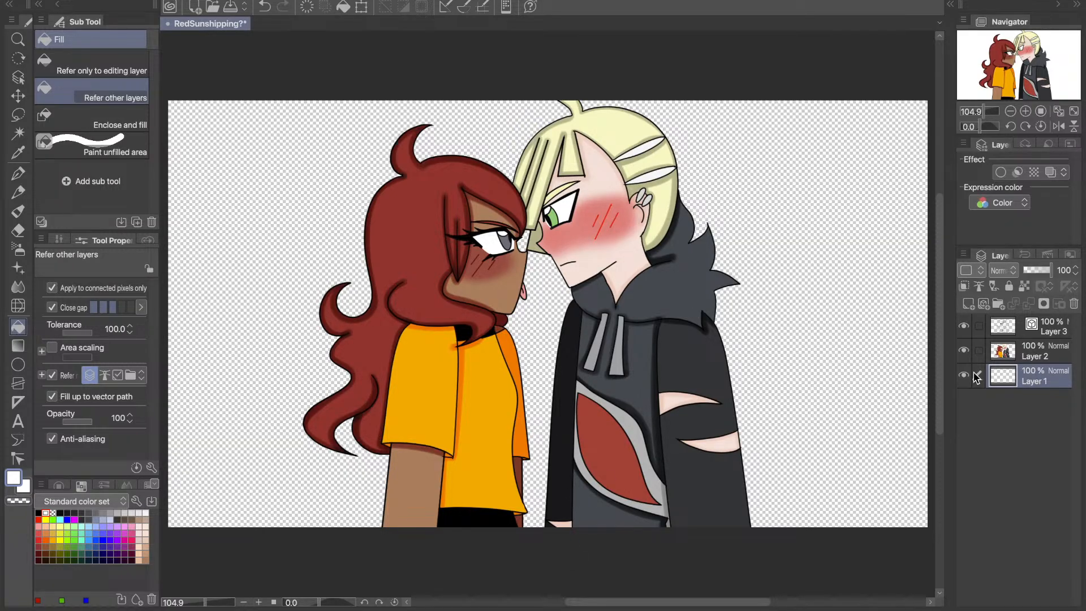
left_click(964, 350)
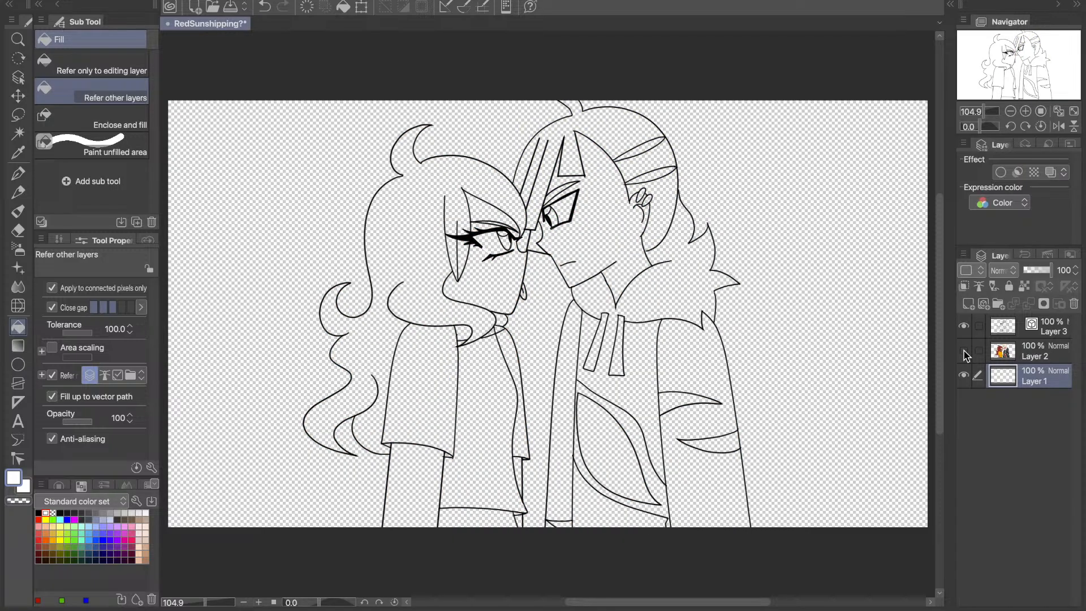
left_click(964, 351)
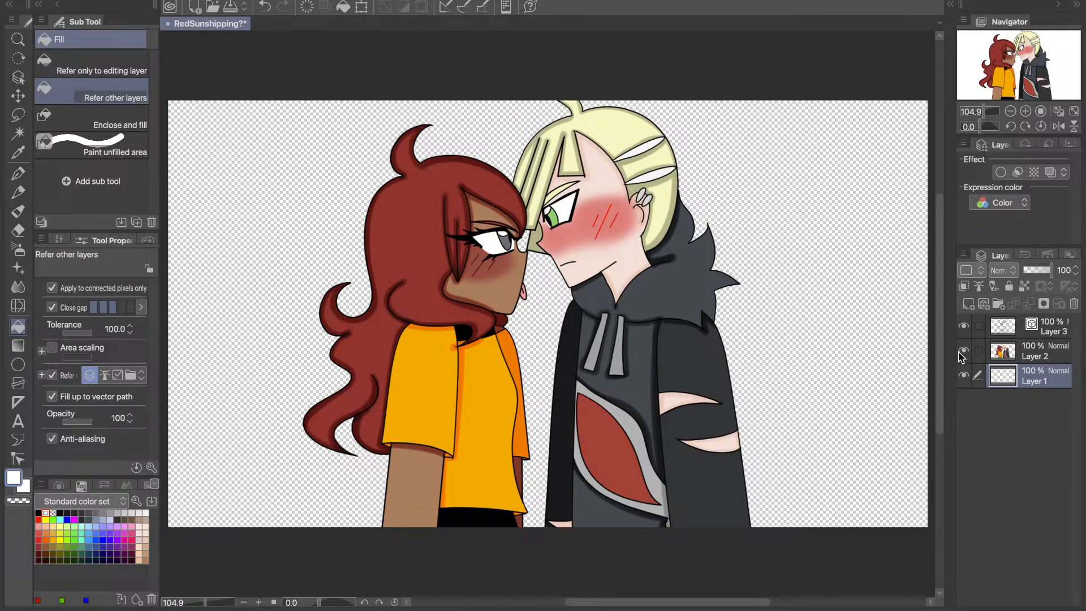
left_click(95, 525)
left_click(89, 525)
left_click(964, 351)
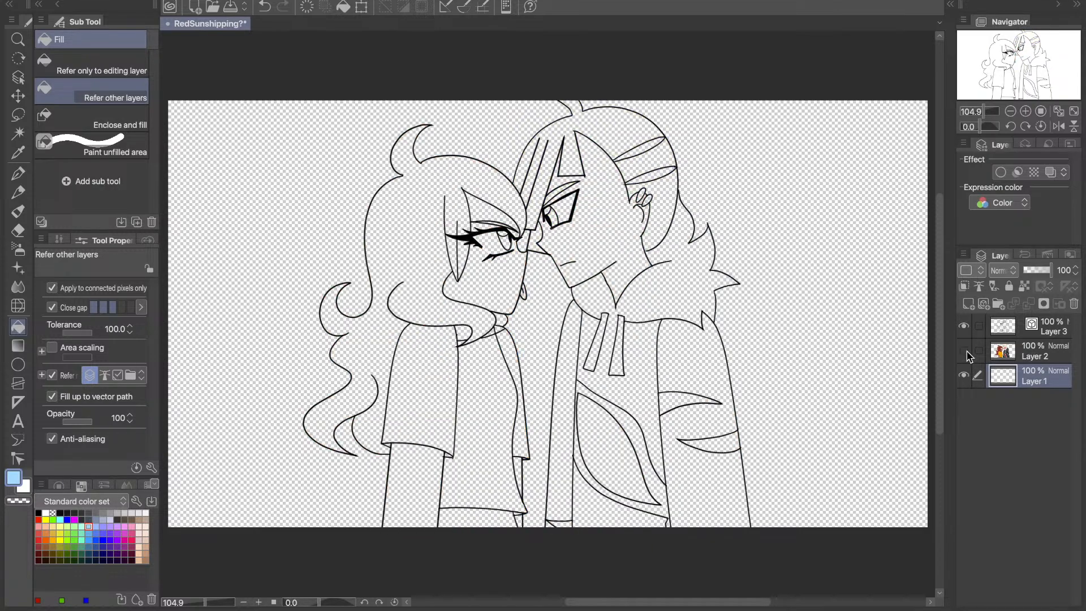
left_click(964, 325)
left_click(964, 325)
left_click(964, 351)
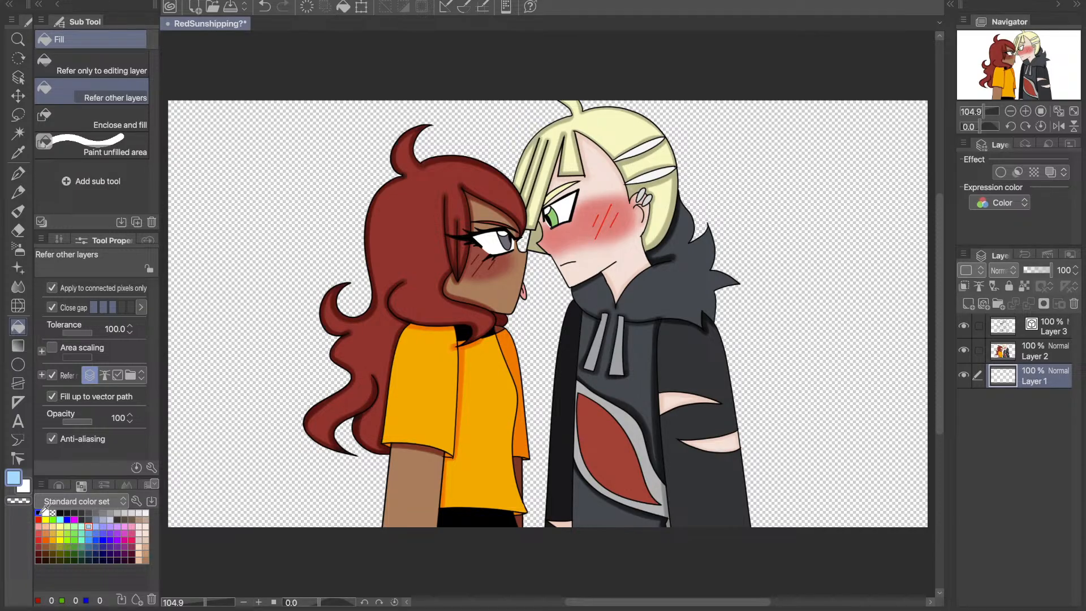
- Hide Layer 2 and Layer 3 and fill the empty Layer 1 with black as the background
left_click(39, 512)
left_click(963, 350)
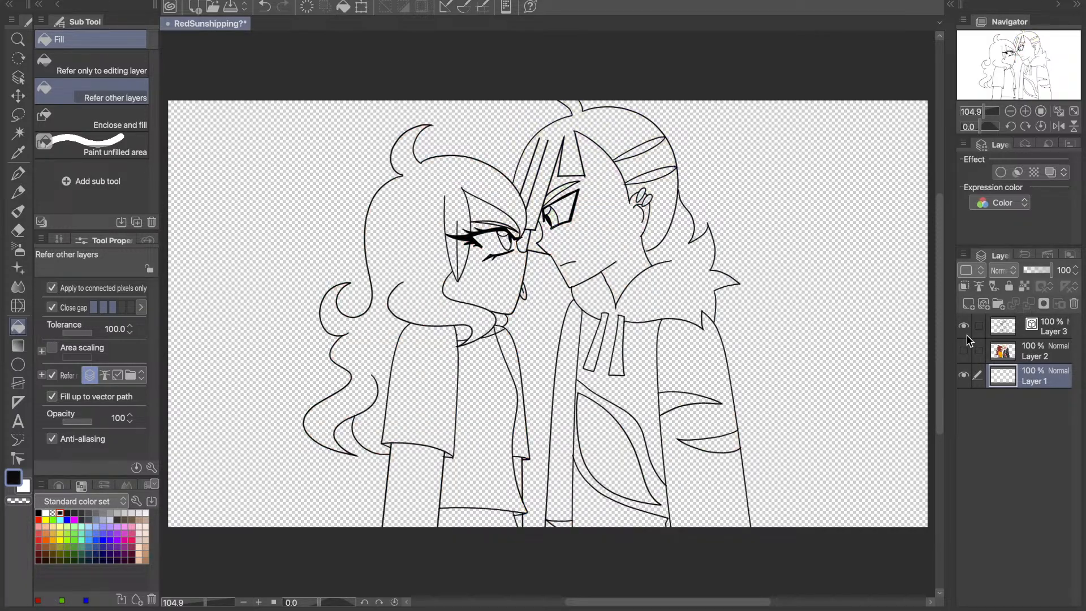
left_click(963, 325)
left_click(747, 341)
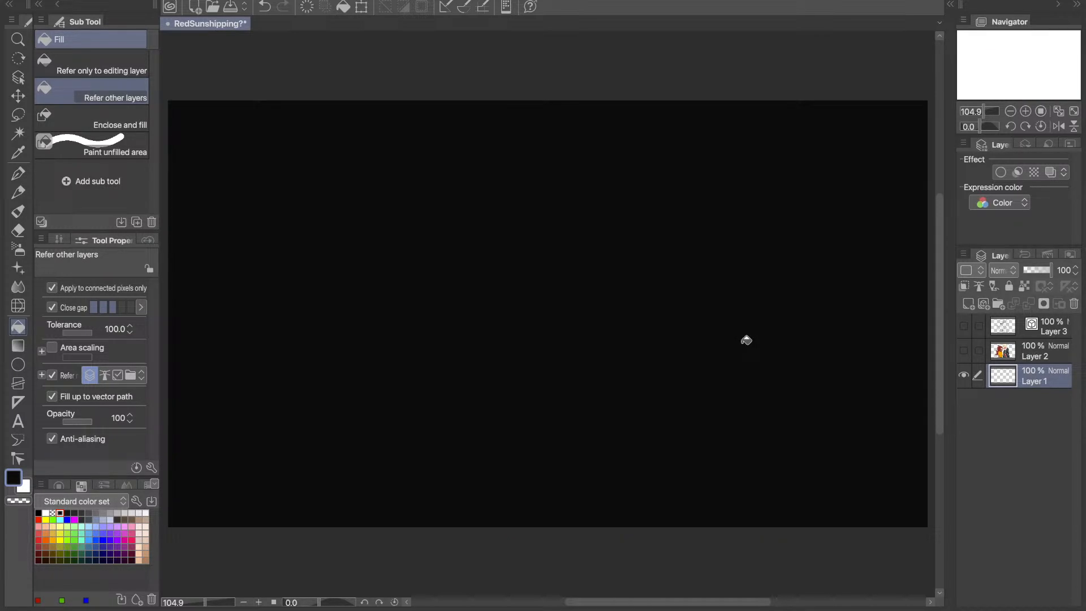
- Draw a white heartbeat line across the black background with the Fill-in-mono pen at brush size 20
key("x")
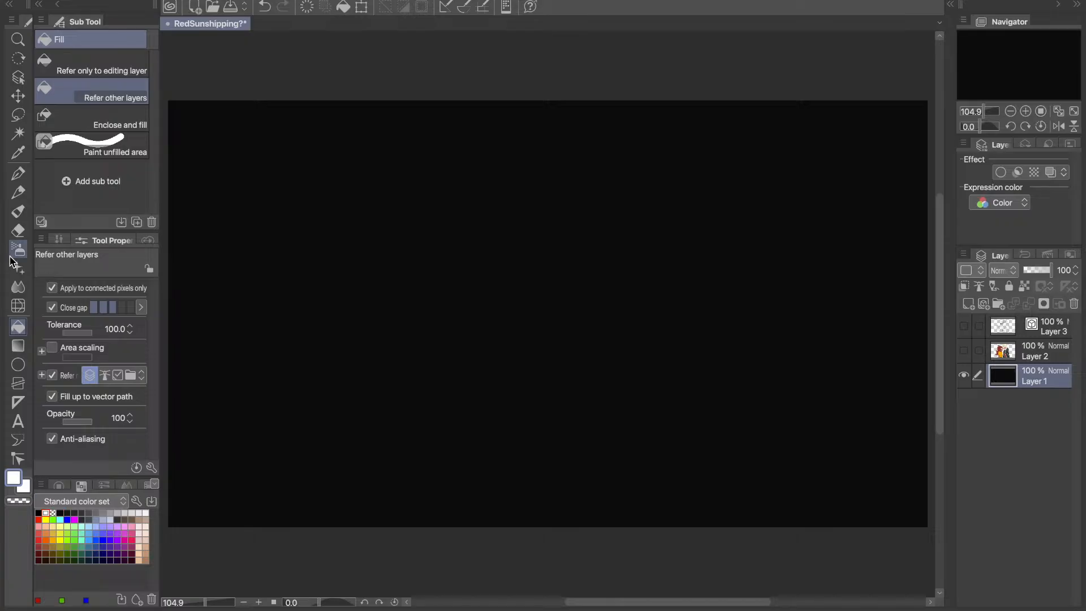
left_click(18, 173)
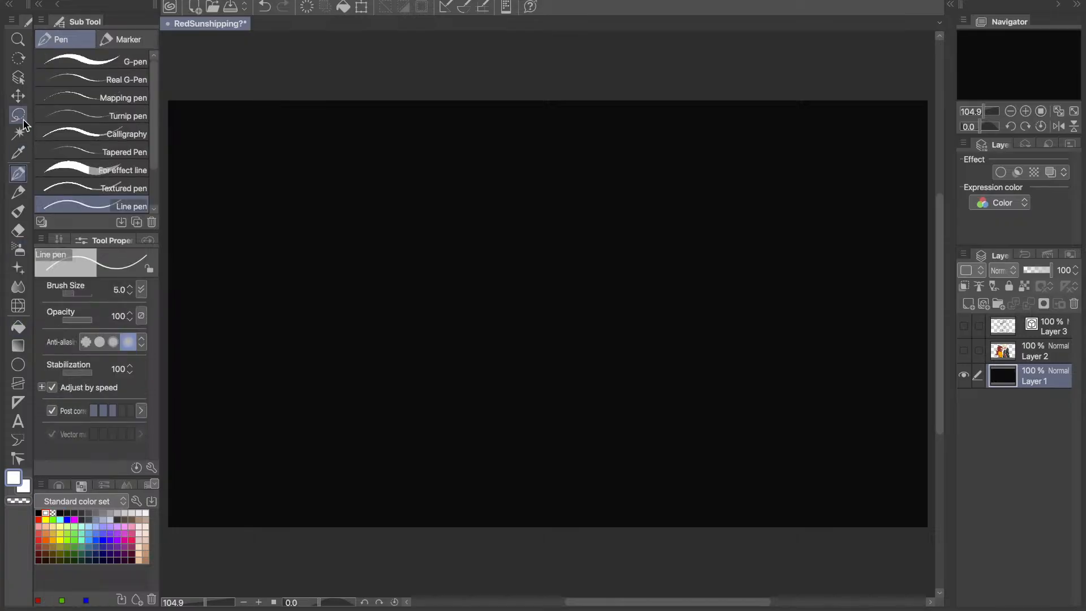
left_click(121, 39)
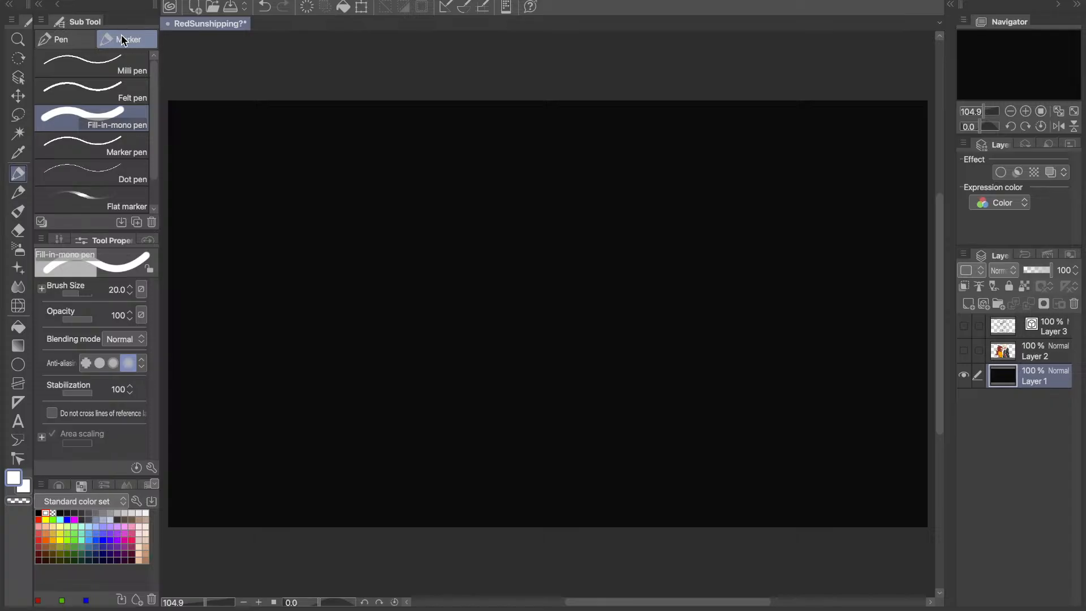
key("ctrl+minus")
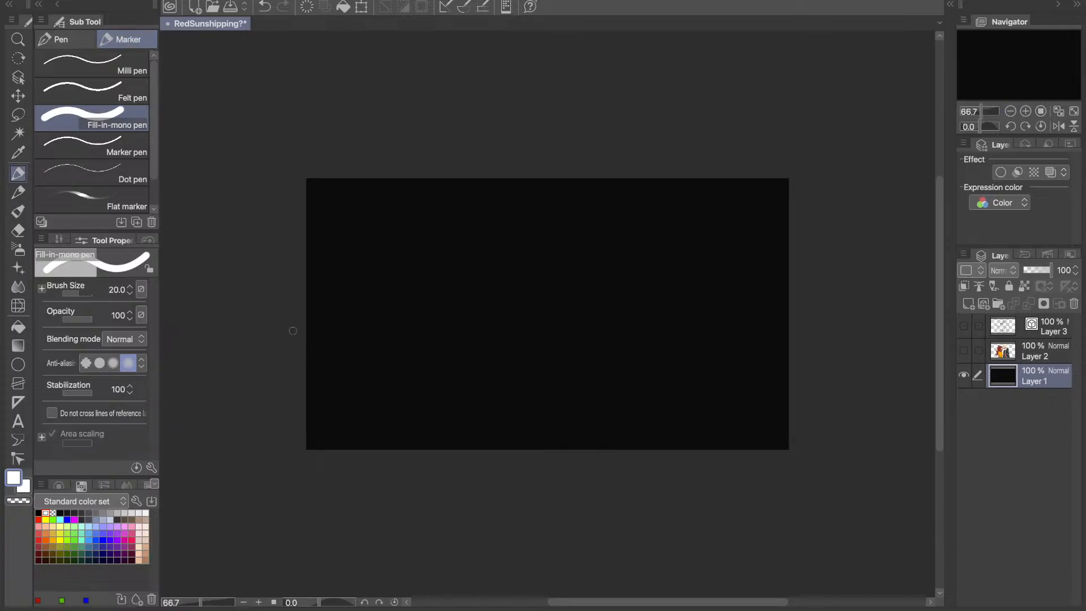
mouse_move(292, 331)
left_mouse_down()
mouse_move(578, 327)
mouse_move(614, 413)
mouse_move(651, 193)
mouse_move(681, 439)
left_mouse_up()
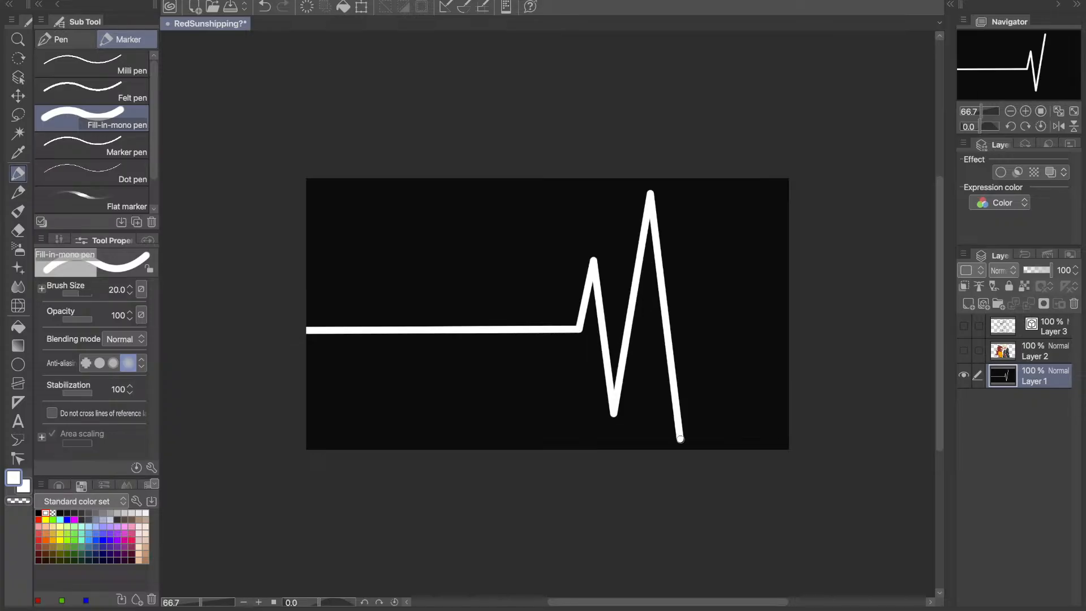
mouse_move(680, 439)
left_mouse_down()
mouse_move(741, 311)
mouse_move(740, 327)
mouse_move(832, 325)
left_mouse_up()
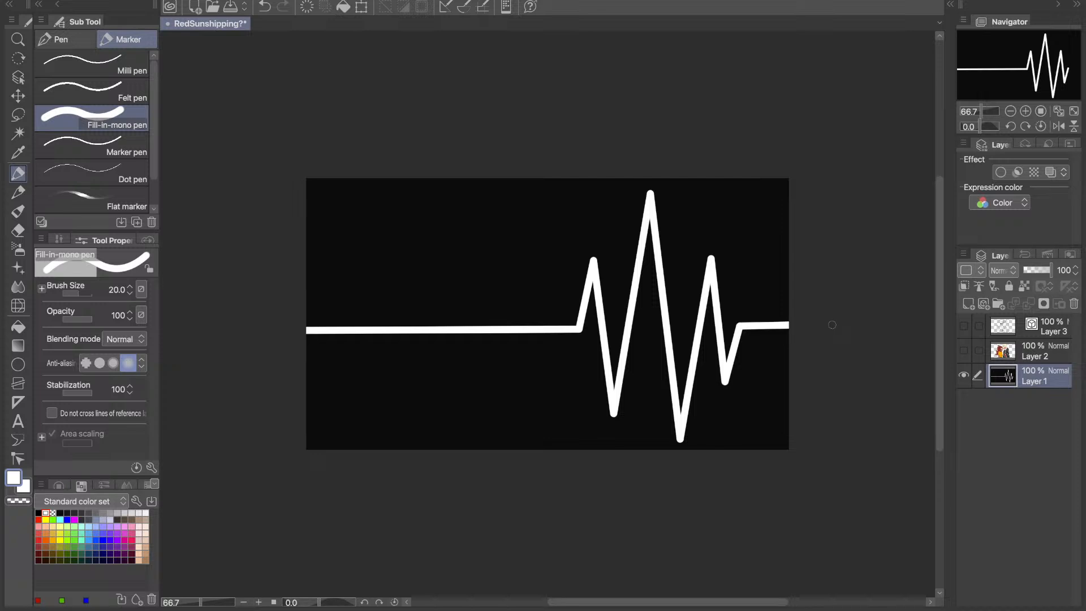
- Show Layer 3 and Layer 2 over the background and make Layer 2 the active layer
left_click(963, 326)
left_click(965, 350)
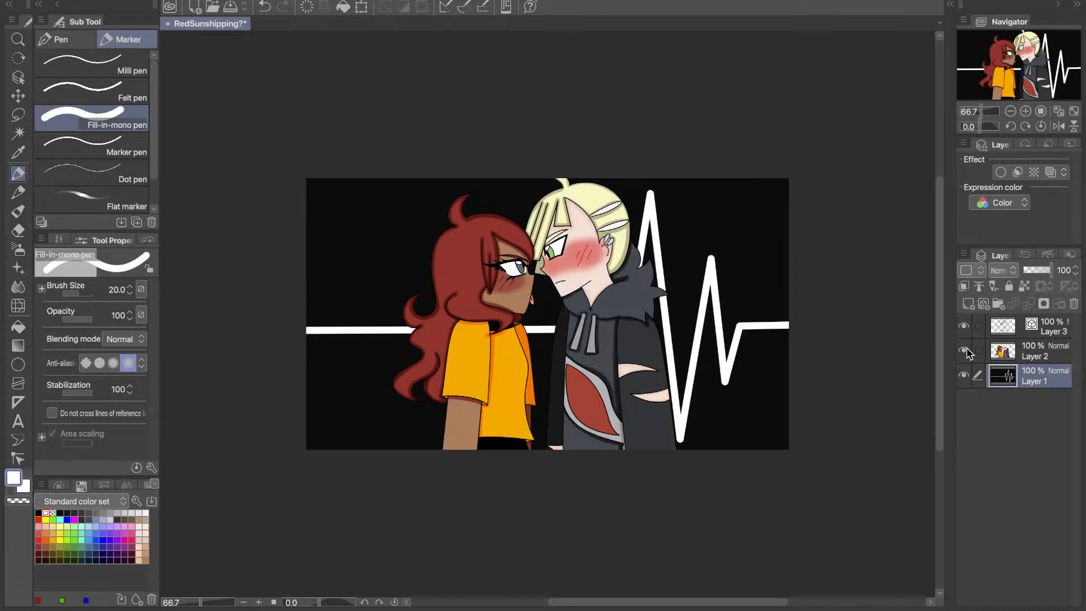
left_click(1056, 112)
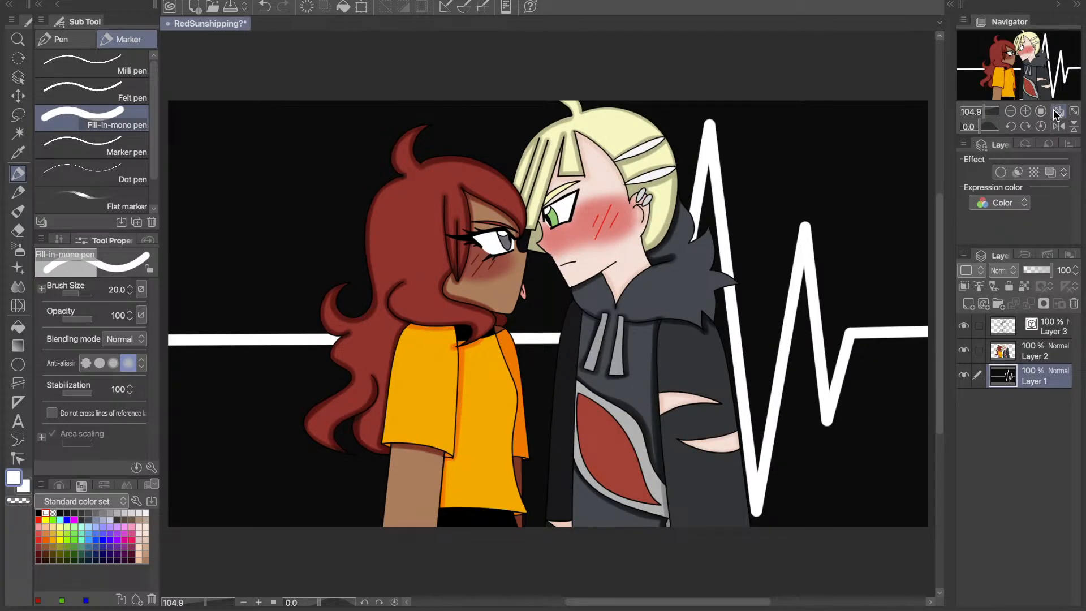
left_click(1040, 352)
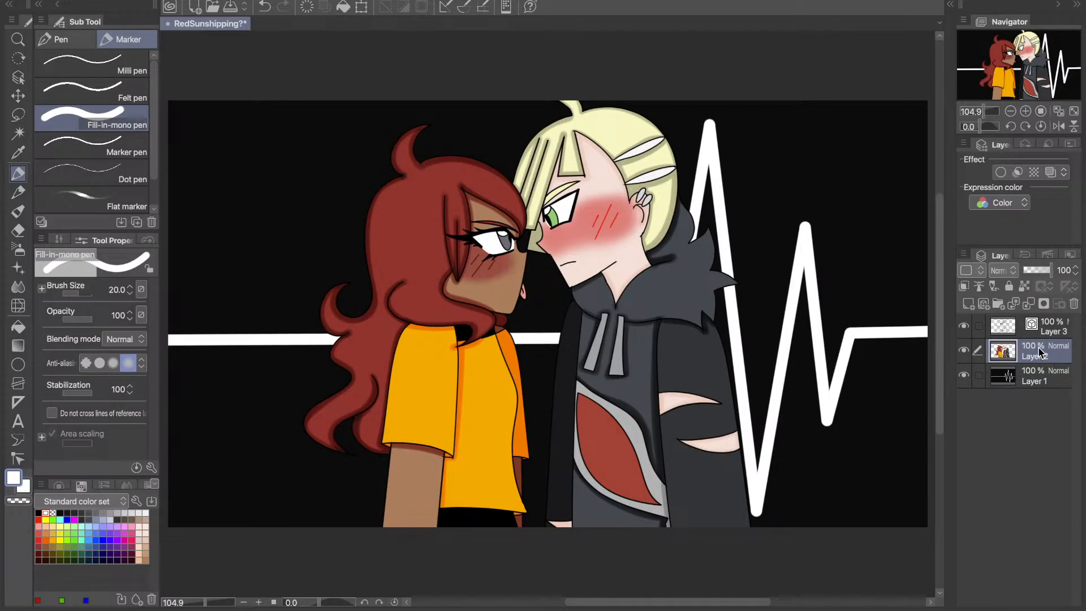
- Merge Layer 2 down into Layer 1, toggle Layer 3's visibility to check it, and merge Layer 3 into Layer 1
key("ctrl+e")
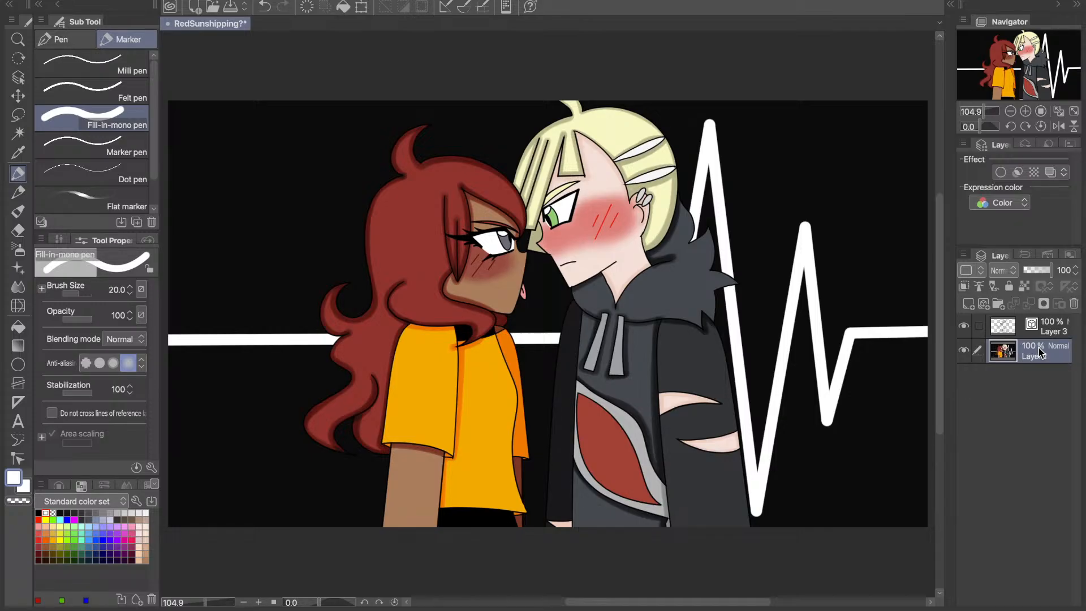
left_click(968, 325)
left_click(968, 326)
left_click(968, 326)
left_click(967, 327)
left_click(993, 329)
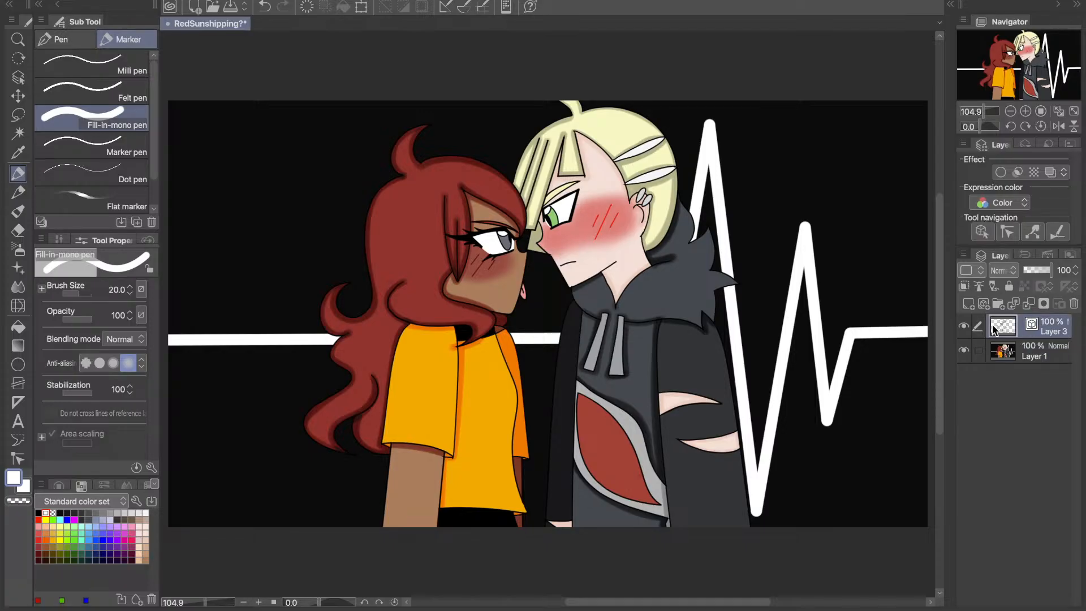
key("ctrl+e")
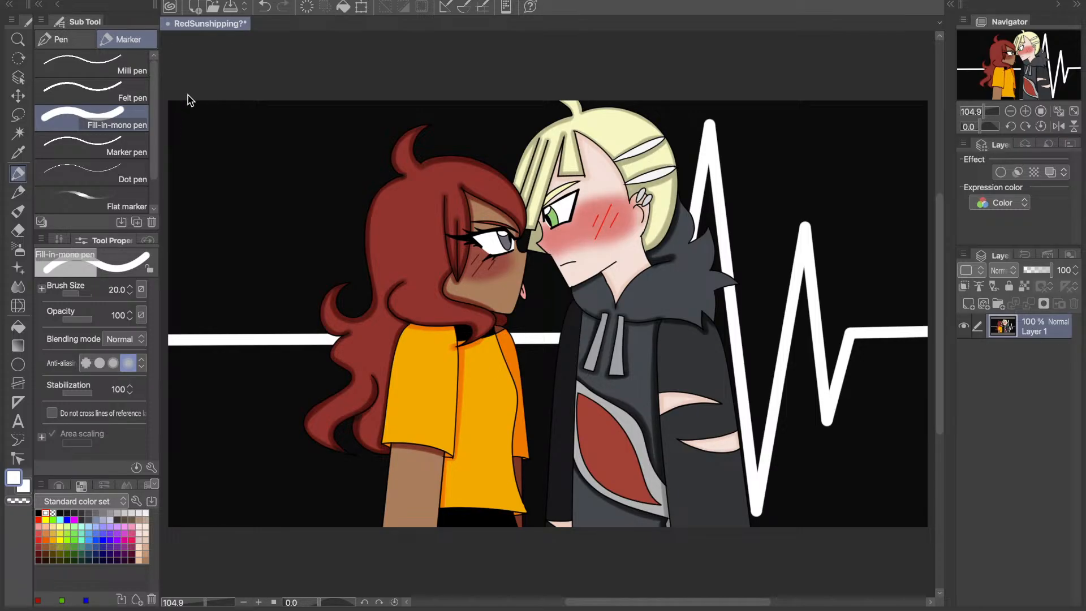
- Save the finished RedSunshipping drawing and close its document
key("ctrl+s")
left_click(168, 23)
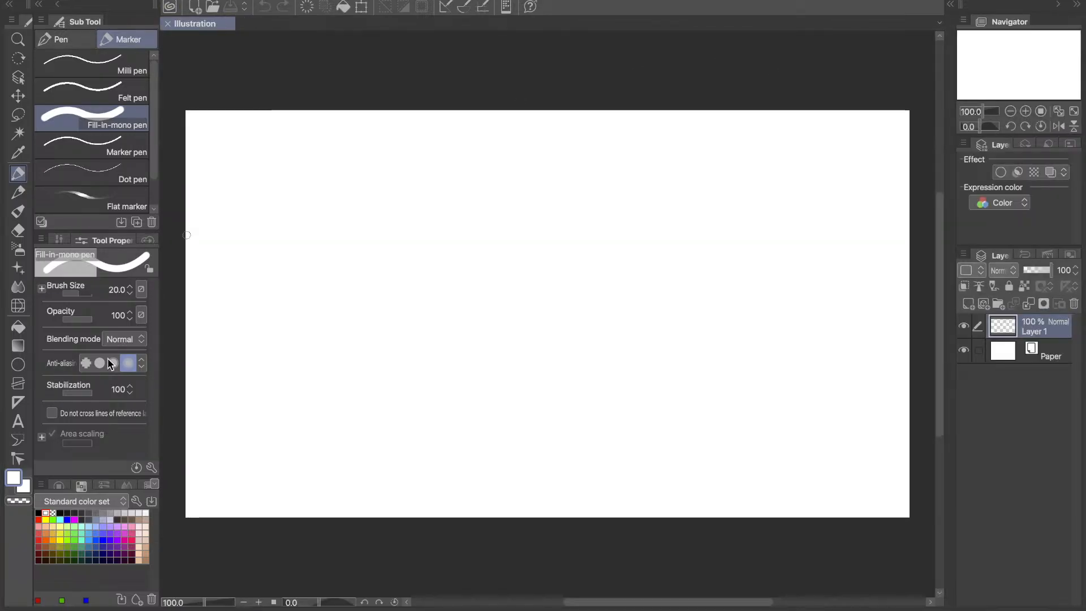
- Set the drawing colour to black and choose the Darker pencil for sketching on Layer 1 of the blank illustration, with the canvas fitted to the view
left_click(38, 512)
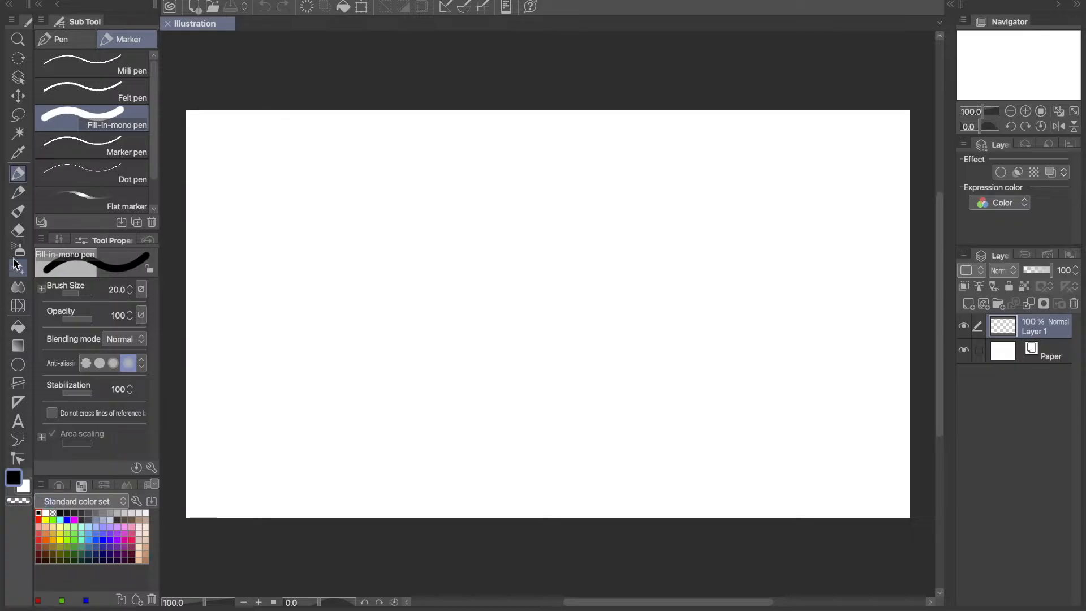
left_click(15, 198)
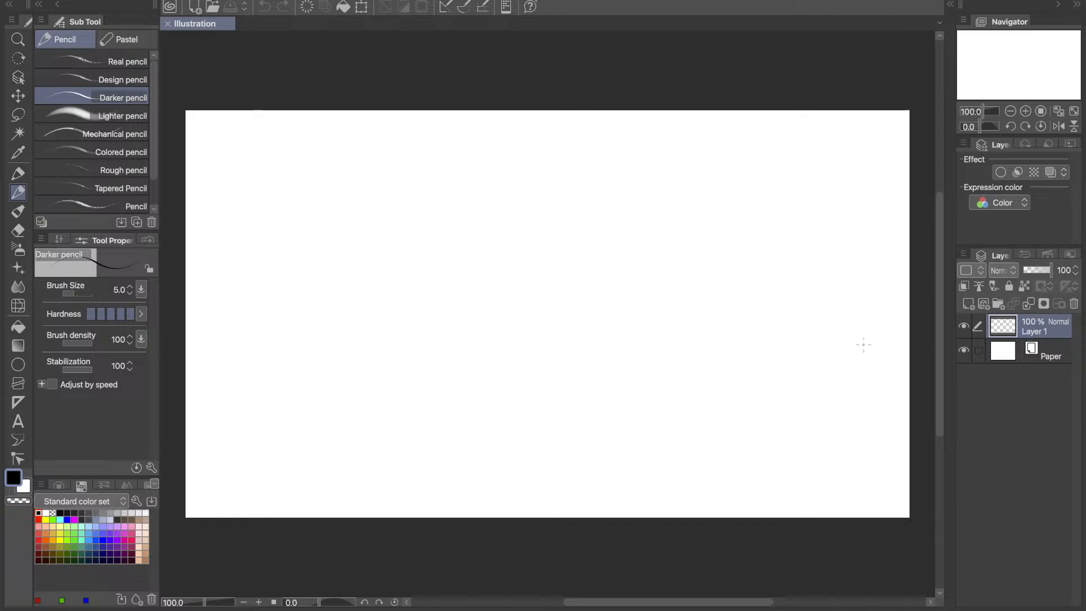
left_click(1059, 113)
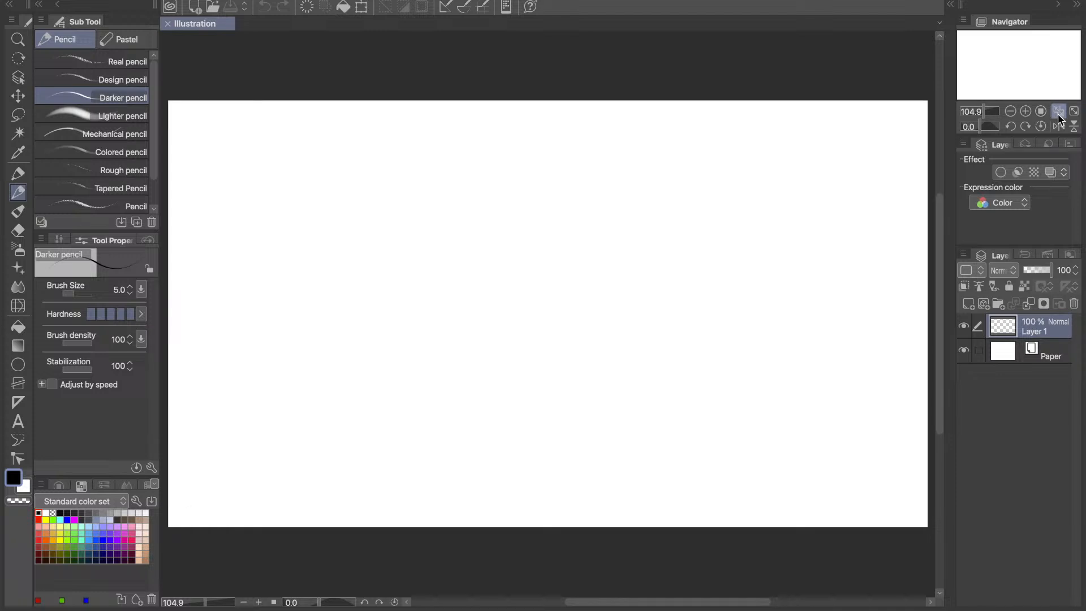
left_click(966, 328)
- Try sketching a narrow upright oval near the upper middle of the canvas with the Darker pencil
mouse_move(570, 187)
left_mouse_down()
mouse_move(560, 286)
mouse_move(572, 170)
mouse_move(588, 184)
left_mouse_up()
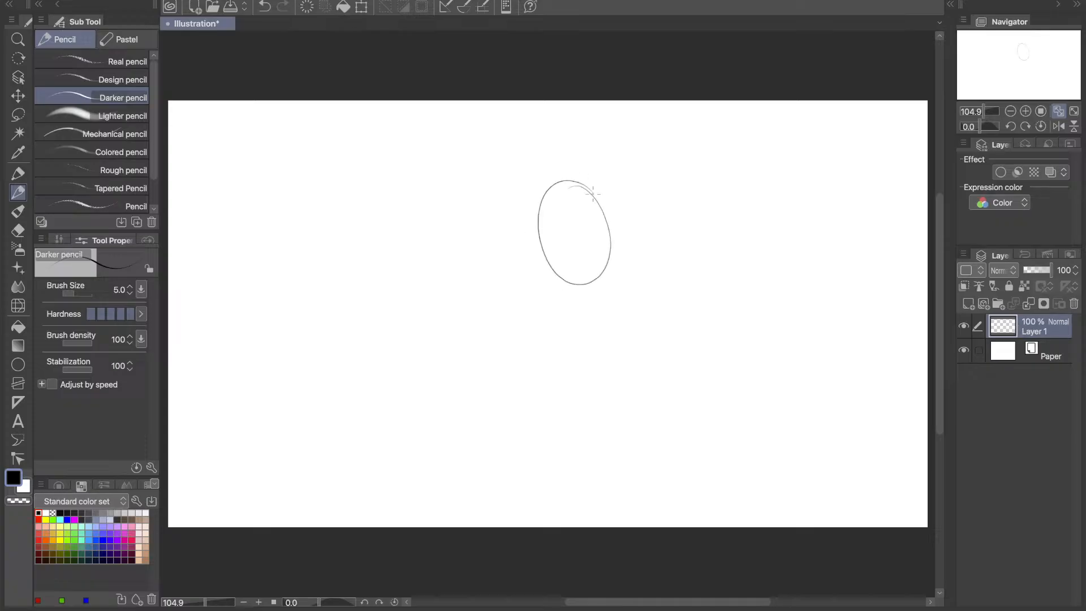
key("ctrl+z")
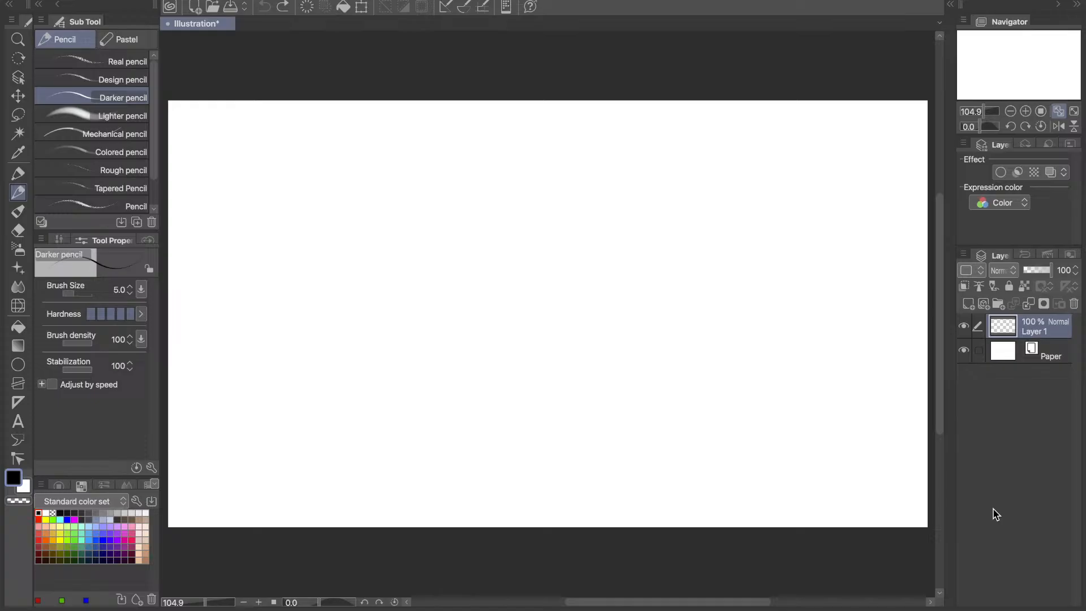
- Try sketching a loose circle slightly above and right of the canvas centre with overlapping Darker pencil strokes
mouse_move(541, 255)
left_mouse_down()
mouse_move(589, 189)
mouse_move(650, 213)
left_mouse_up()
left_click_drag(583, 209, 643, 312)
left_click_drag(548, 308, 536, 268)
mouse_move(571, 196)
left_mouse_down()
mouse_move(611, 189)
mouse_move(659, 218)
mouse_move(672, 277)
mouse_move(639, 315)
left_mouse_up()
left_click_drag(545, 312, 622, 315)
mouse_move(631, 315)
left_mouse_down()
mouse_move(564, 326)
mouse_move(645, 326)
mouse_move(661, 311)
mouse_move(614, 339)
mouse_move(573, 338)
mouse_move(534, 302)
left_mouse_up()
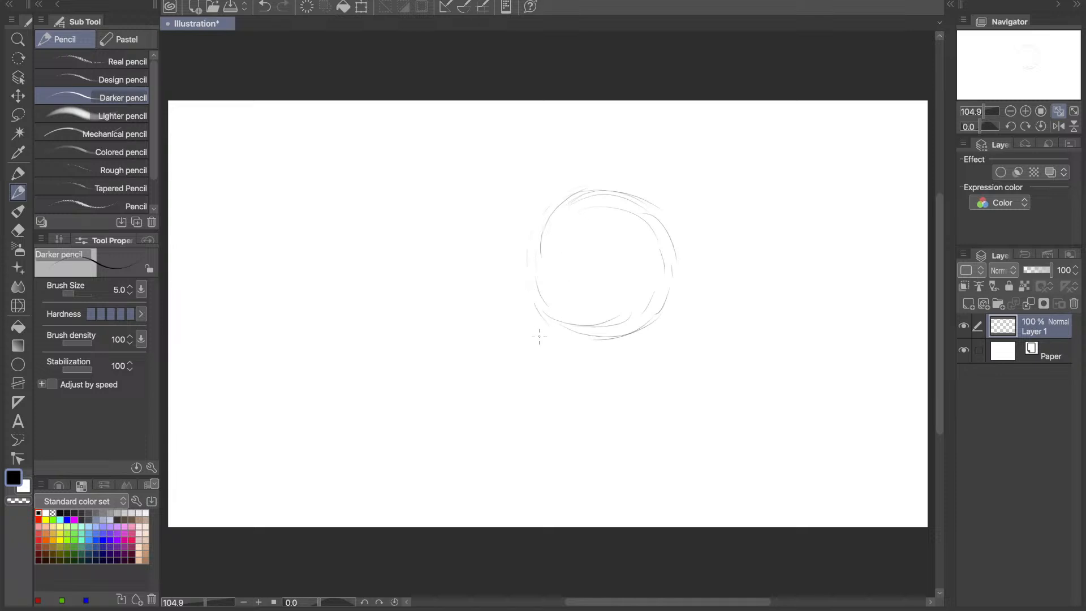
- Retry the circle's outline with a few long curved pencil strokes and clear the sketch from Layer 1
key("ctrl+z")
mouse_move(547, 321)
left_mouse_down()
mouse_move(577, 343)
mouse_move(627, 340)
left_mouse_up()
mouse_move(519, 253)
left_mouse_down()
mouse_move(555, 181)
mouse_move(576, 174)
mouse_move(598, 185)
mouse_move(565, 181)
mouse_move(651, 192)
left_mouse_up()
mouse_move(584, 197)
left_mouse_down()
mouse_move(687, 244)
mouse_move(668, 322)
left_mouse_up()
key("Delete")
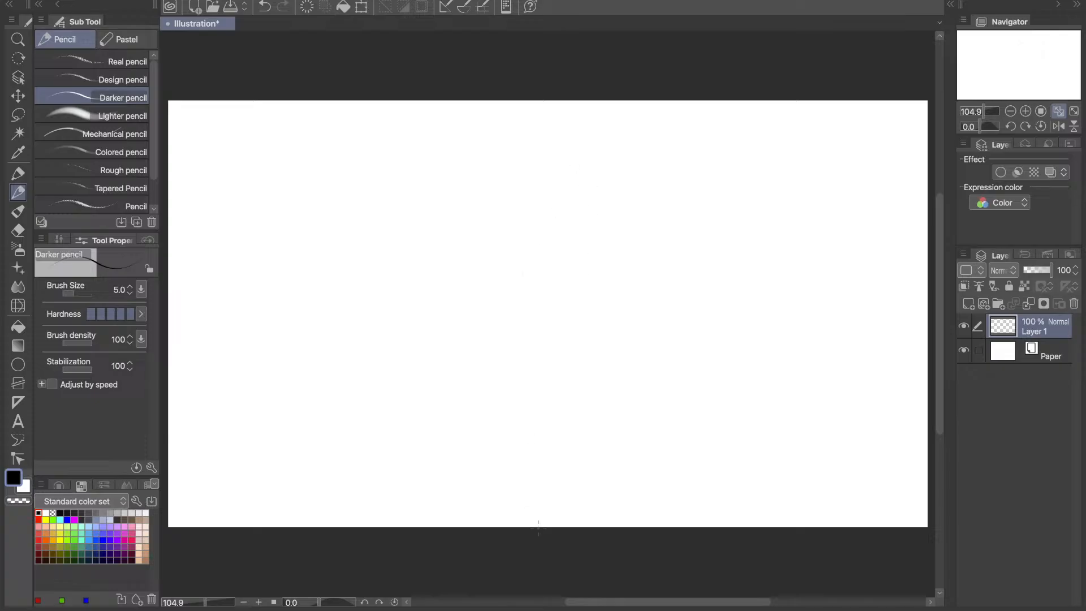